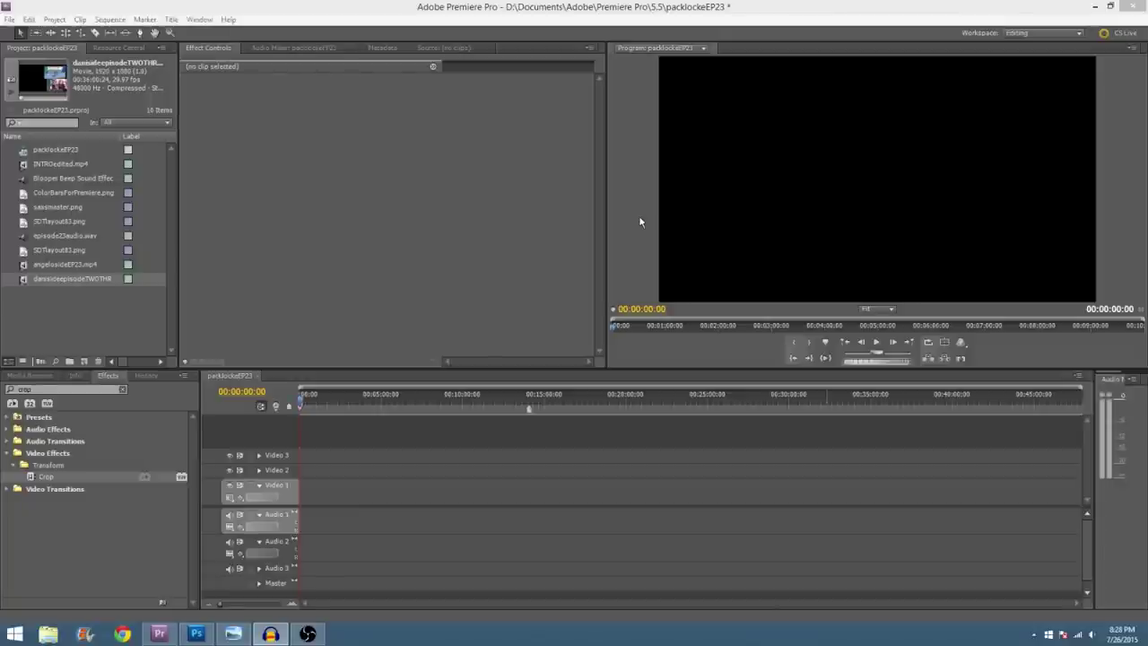
Step: Switch to Chrome and open the GrumpOut YouTube channel from the address suggestions for "grumpout"
{"action": "left_click", "coordinate": [505, 134]}
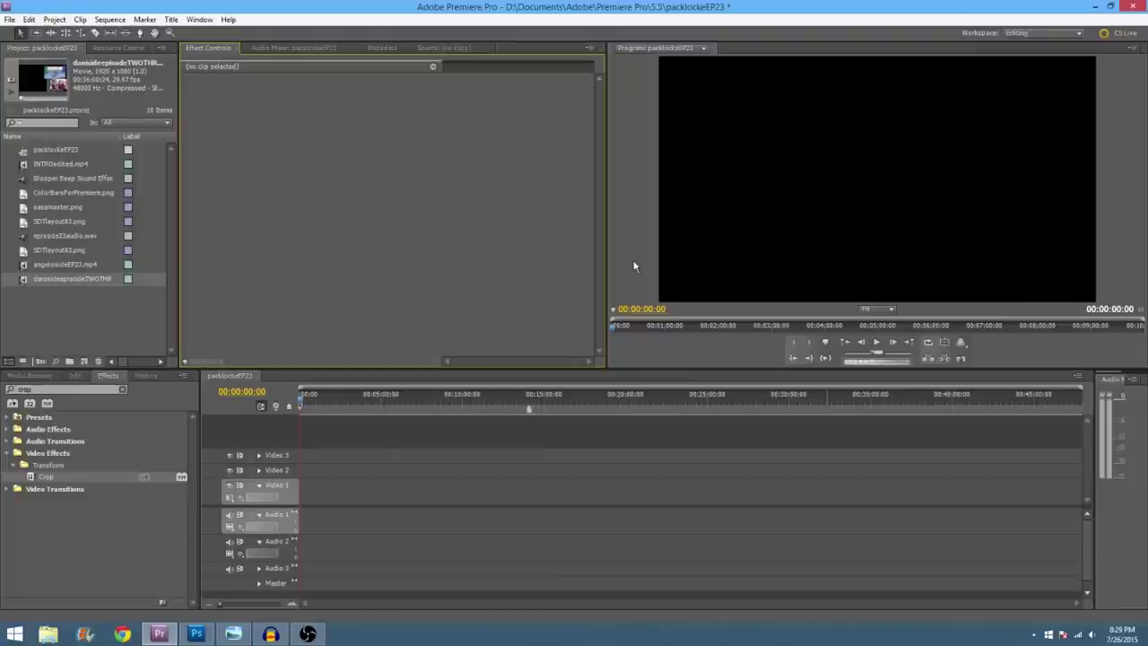
{"action": "left_click", "coordinate": [122, 633]}
{"action": "left_click", "coordinate": [147, 28]}
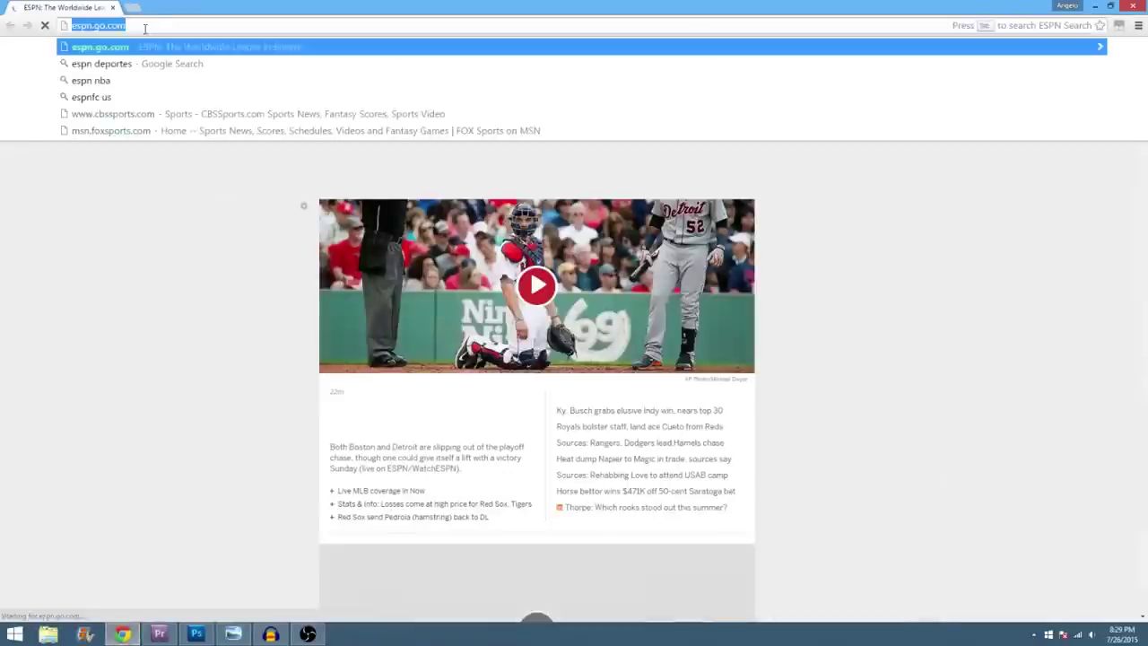
{"action": "type", "text": "grumpout"}
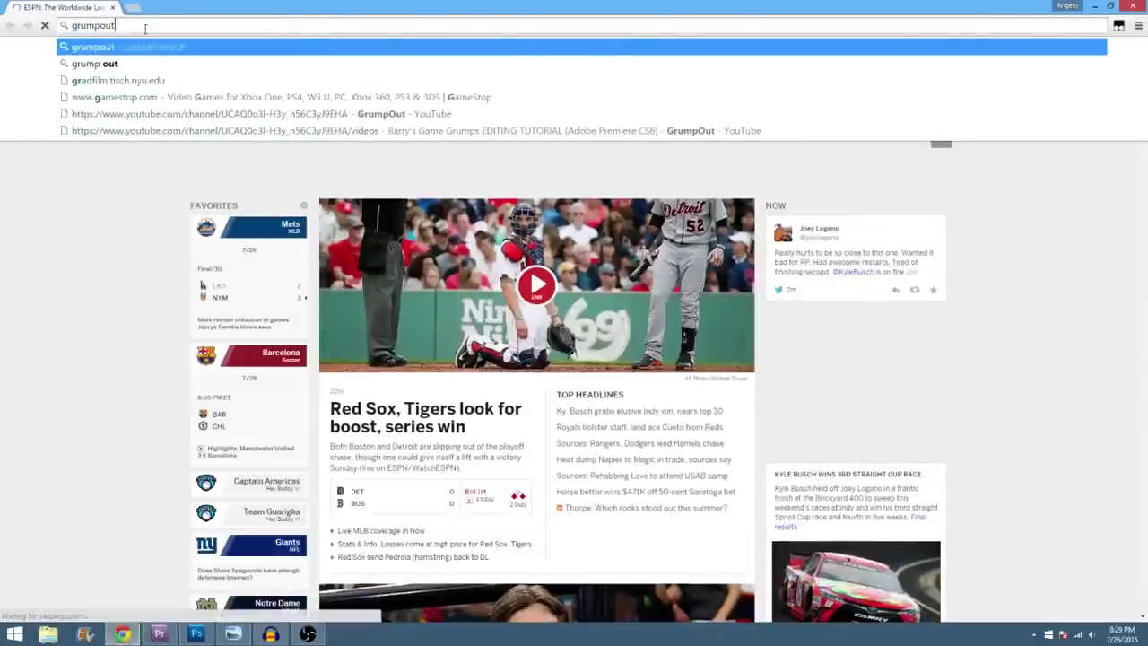
{"action": "key", "text": "Return"}
{"action": "left_click", "coordinate": [143, 160]}
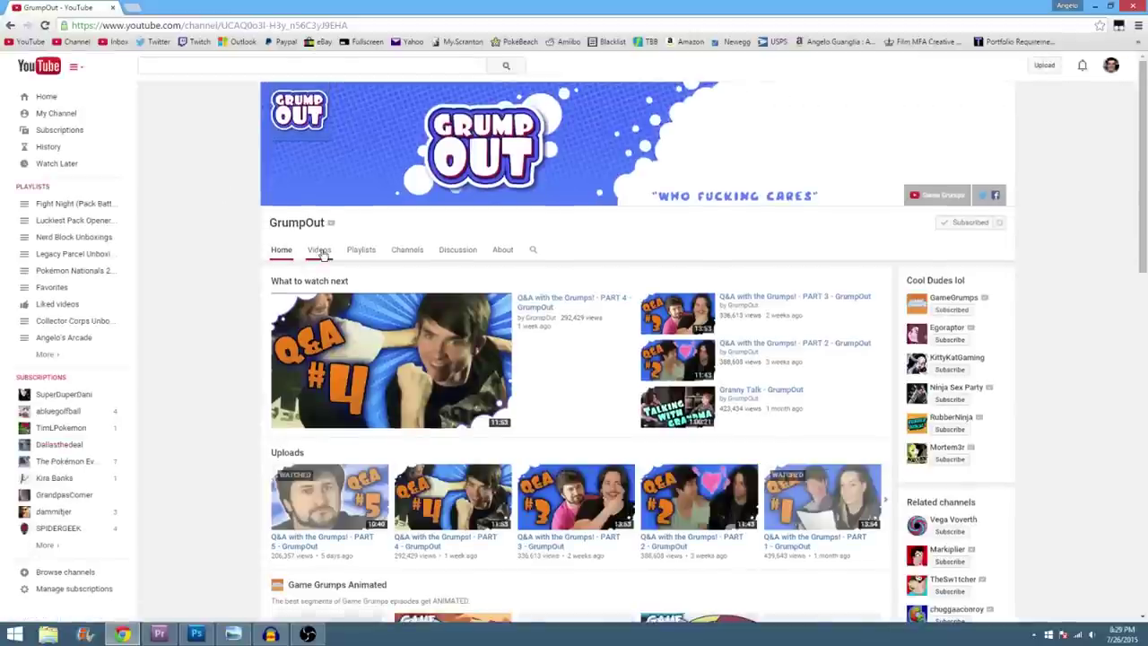
Step: Open "Barry's Game Grumps EDITING TUTORIAL (Adobe Premiere CS6)" from the channel's uploads, dismiss the ad overlay, and look over the page
{"action": "left_click", "coordinate": [319, 272]}
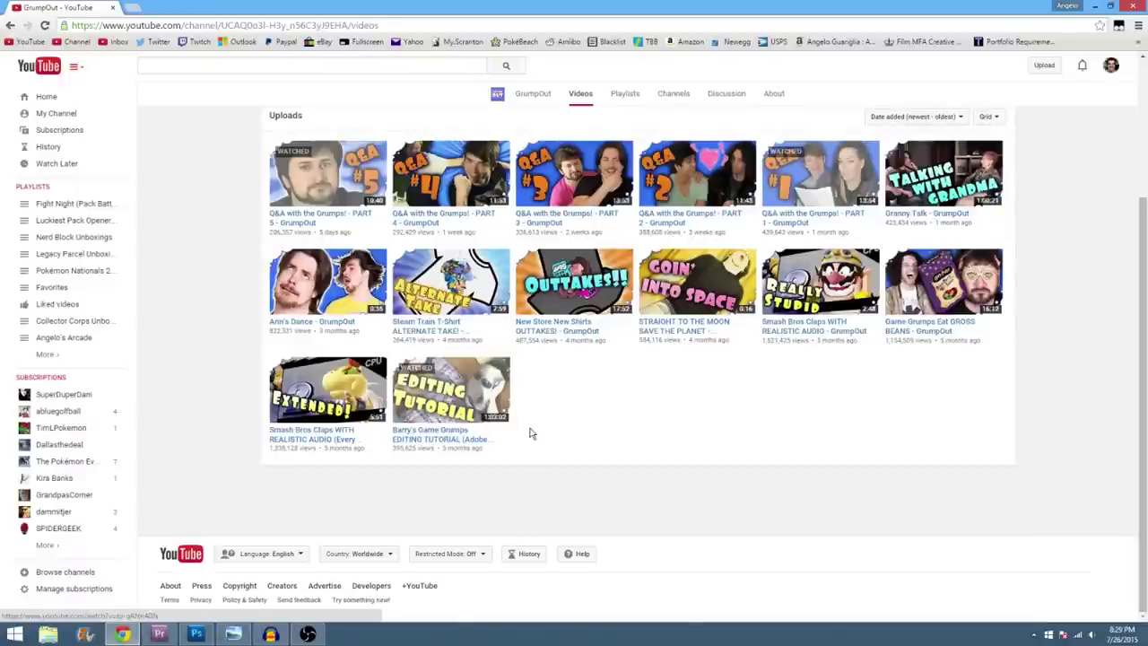
{"action": "left_click", "coordinate": [457, 436]}
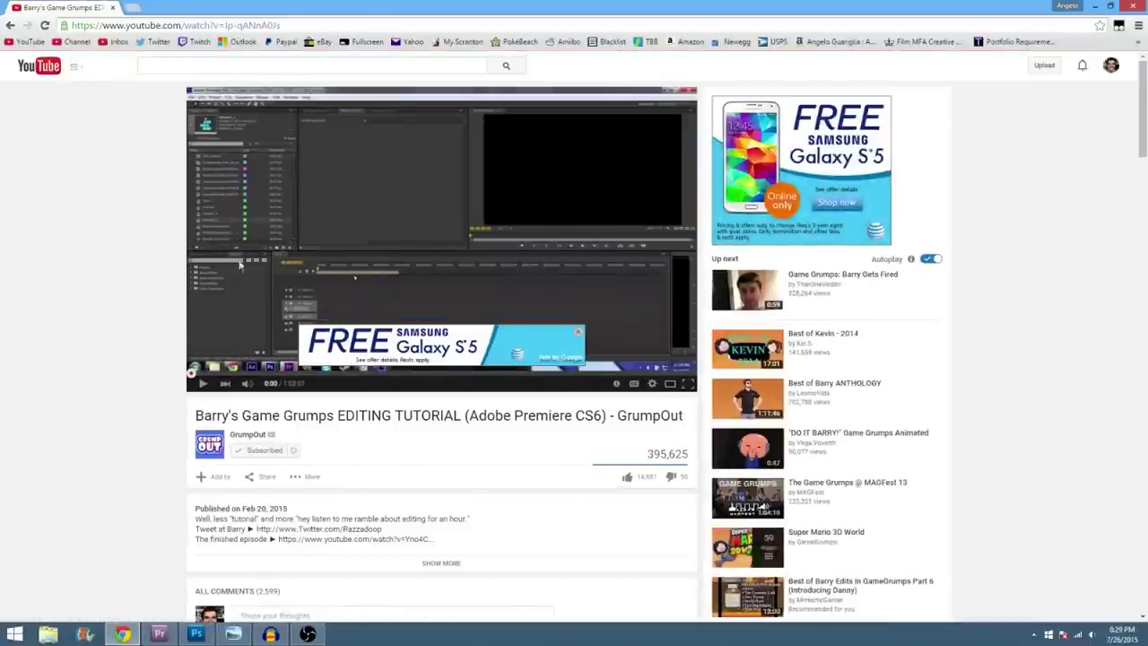
{"action": "left_click", "coordinate": [578, 333]}
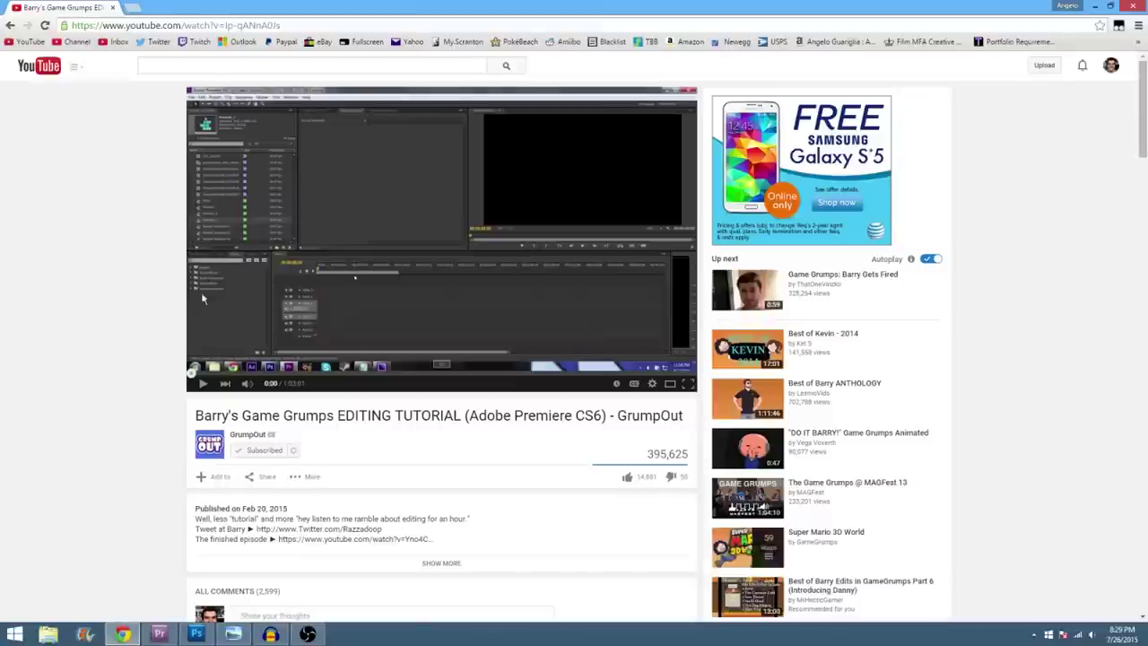
{"action": "scroll", "coordinate": [178, 294], "scroll_direction": "down", "scroll_amount": 3}
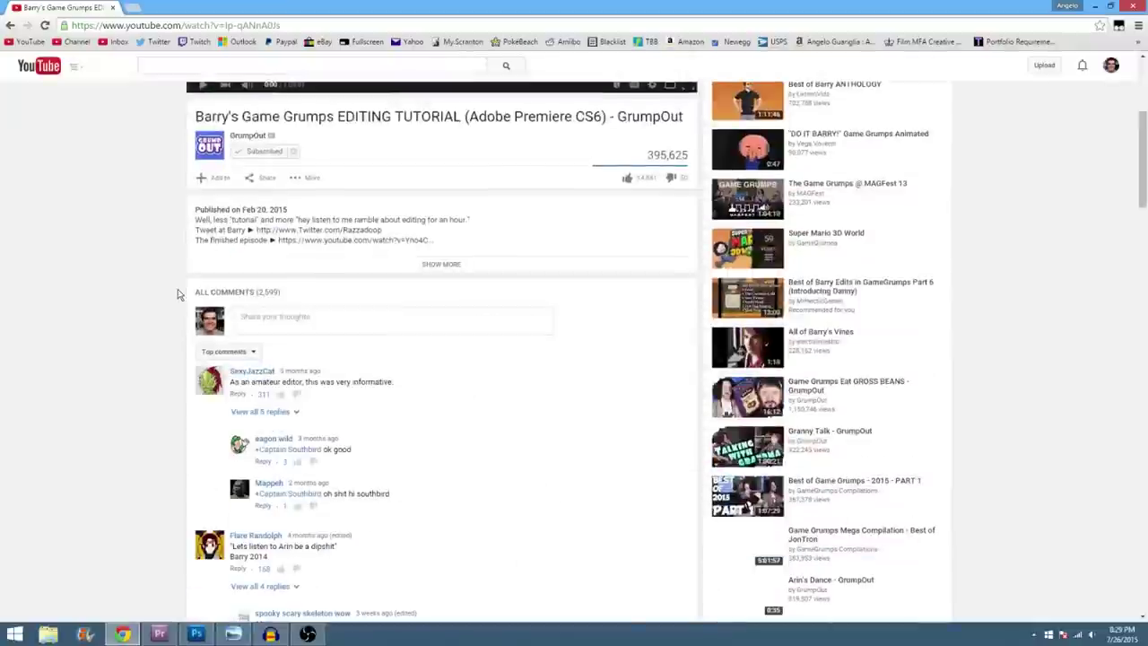
{"action": "scroll", "coordinate": [177, 294], "scroll_direction": "down", "scroll_amount": 3}
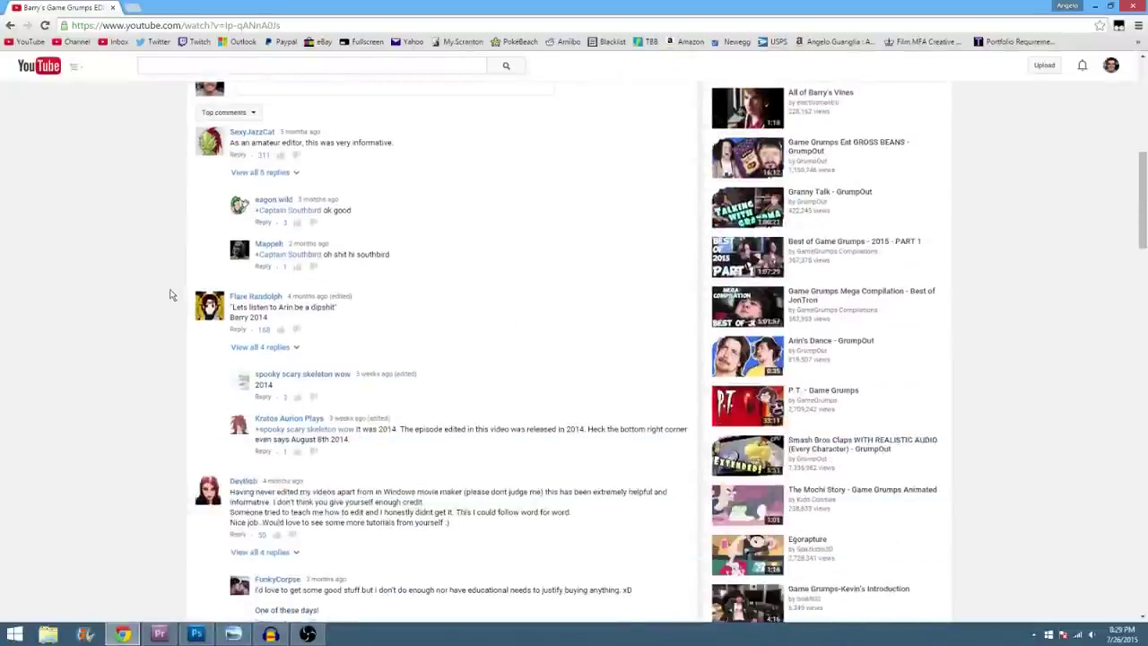
{"action": "scroll", "coordinate": [159, 336], "scroll_direction": "up", "scroll_amount": 6}
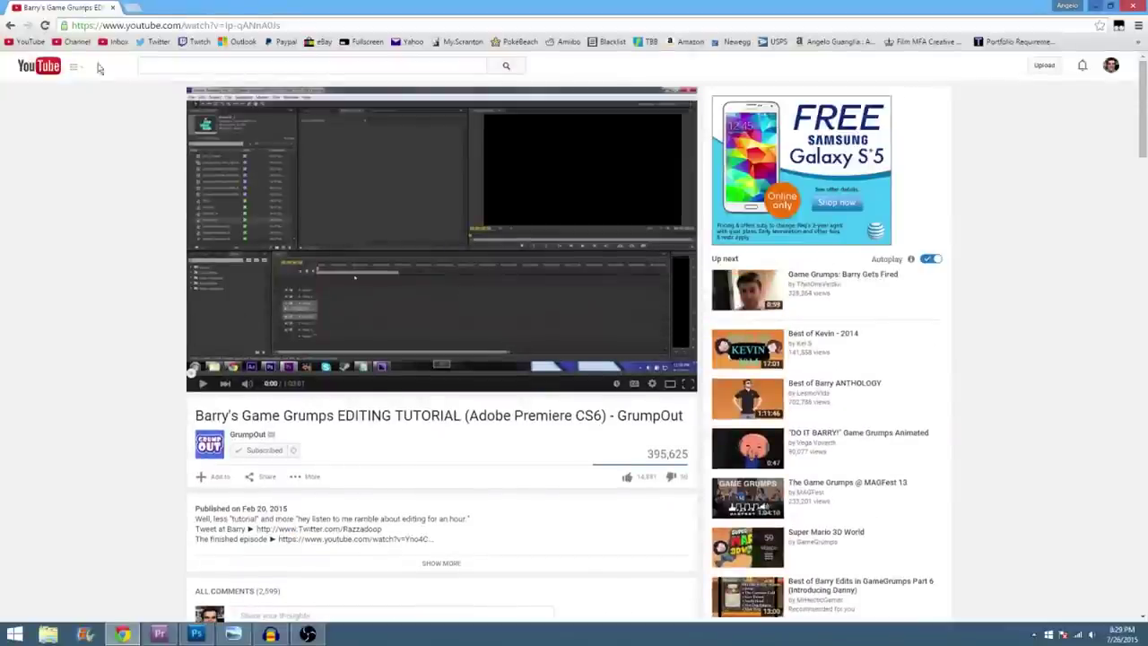
Step: Return to Premiere Pro and demonstrate maximizing and restoring individual panels, including the Program monitor and the timeline
{"action": "key", "text": "alt+Tab"}
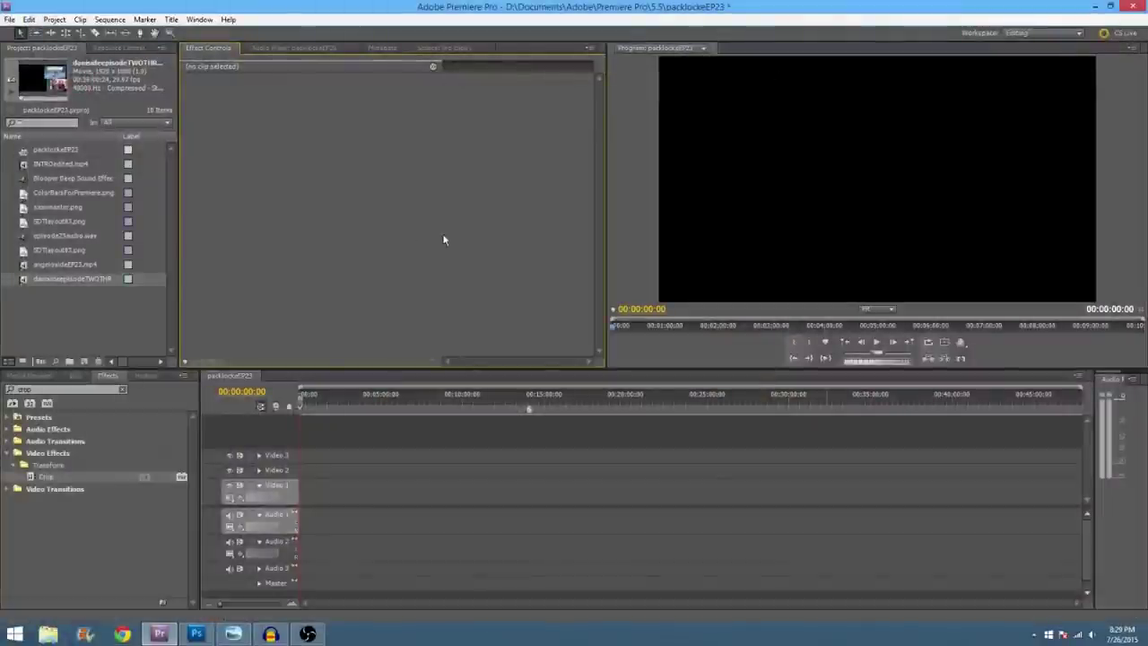
{"action": "key", "text": "grave"}
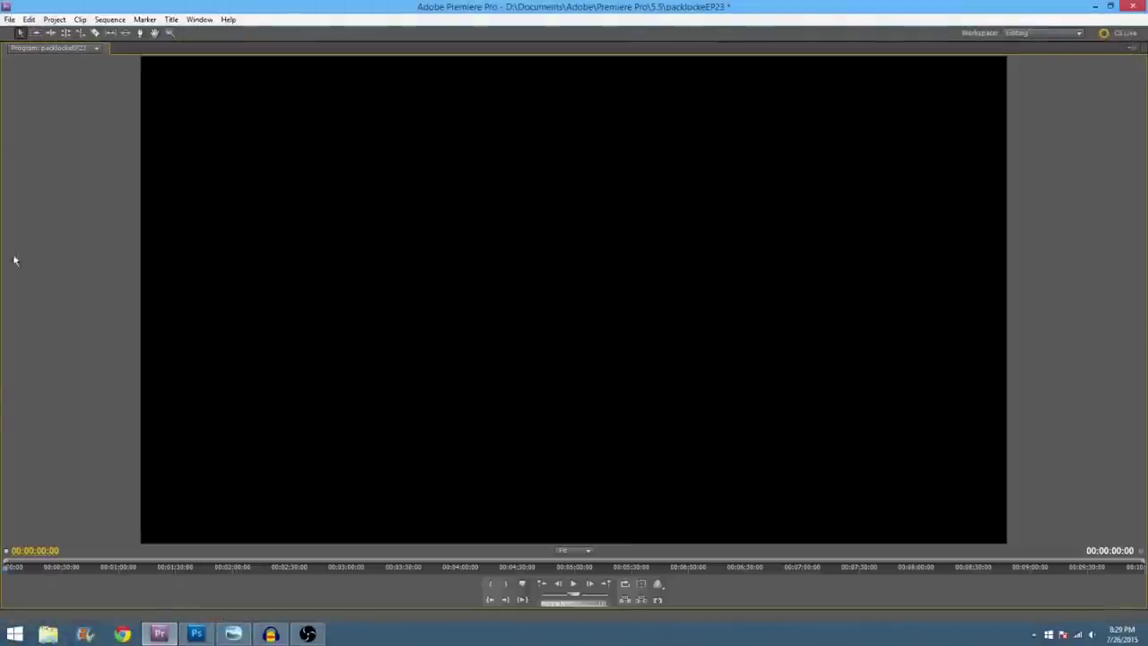
{"action": "key", "text": "grave"}
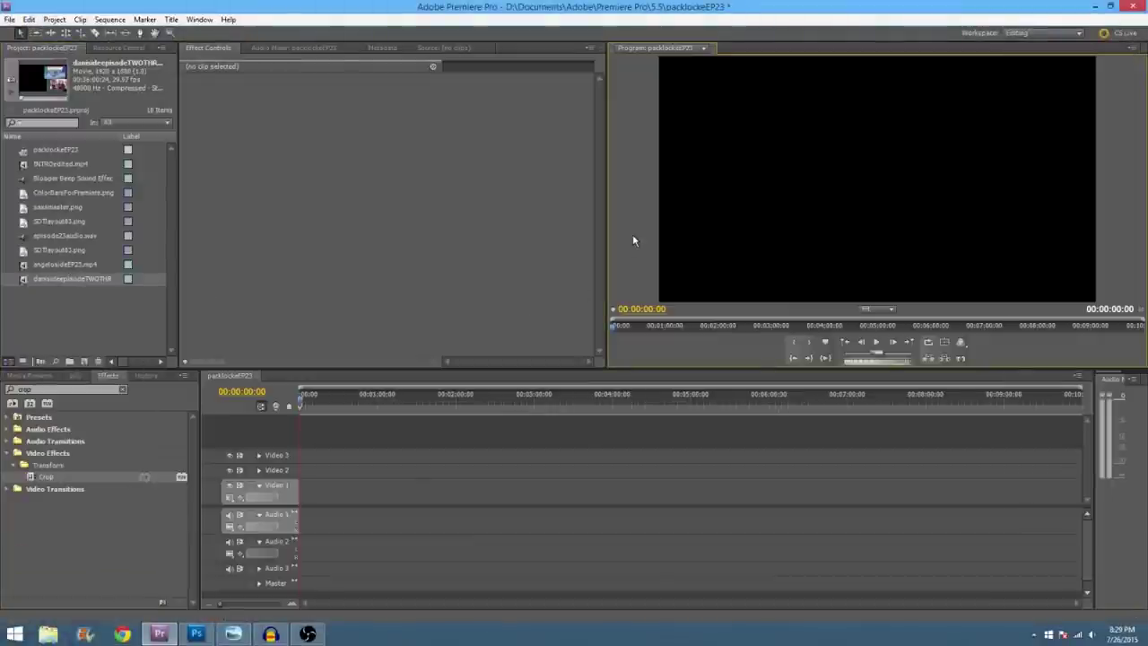
{"action": "key", "text": "grave"}
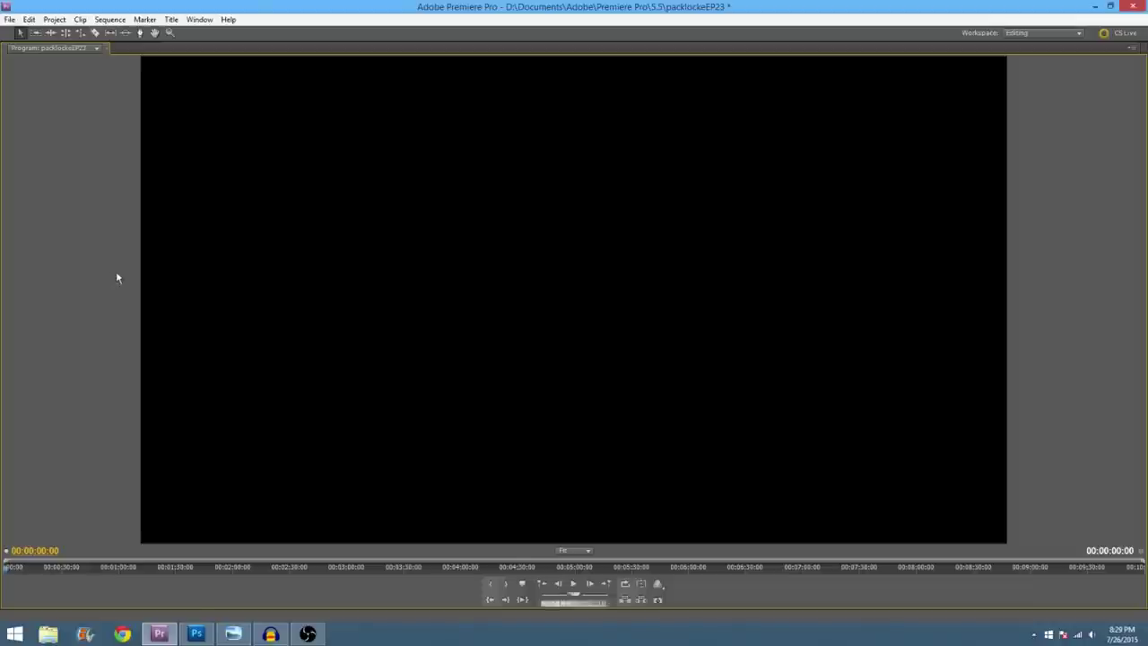
{"action": "key", "text": "grave"}
{"action": "key", "text": "grave"}
{"action": "key", "text": "grave"}
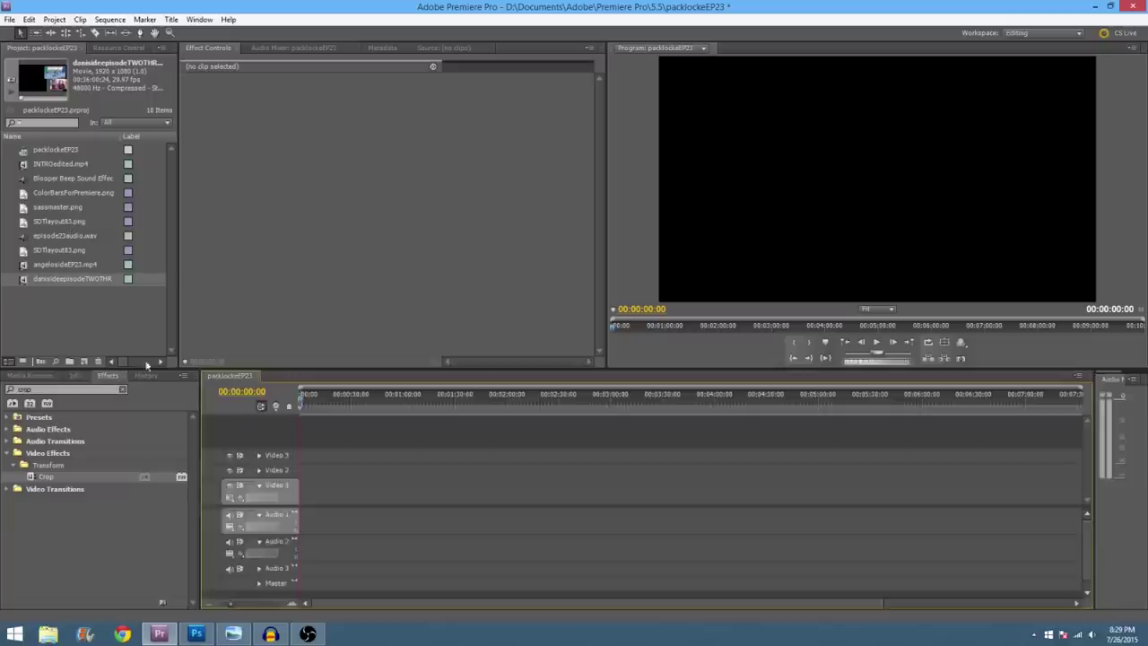
{"action": "key", "text": "grave"}
{"action": "key", "text": "grave"}
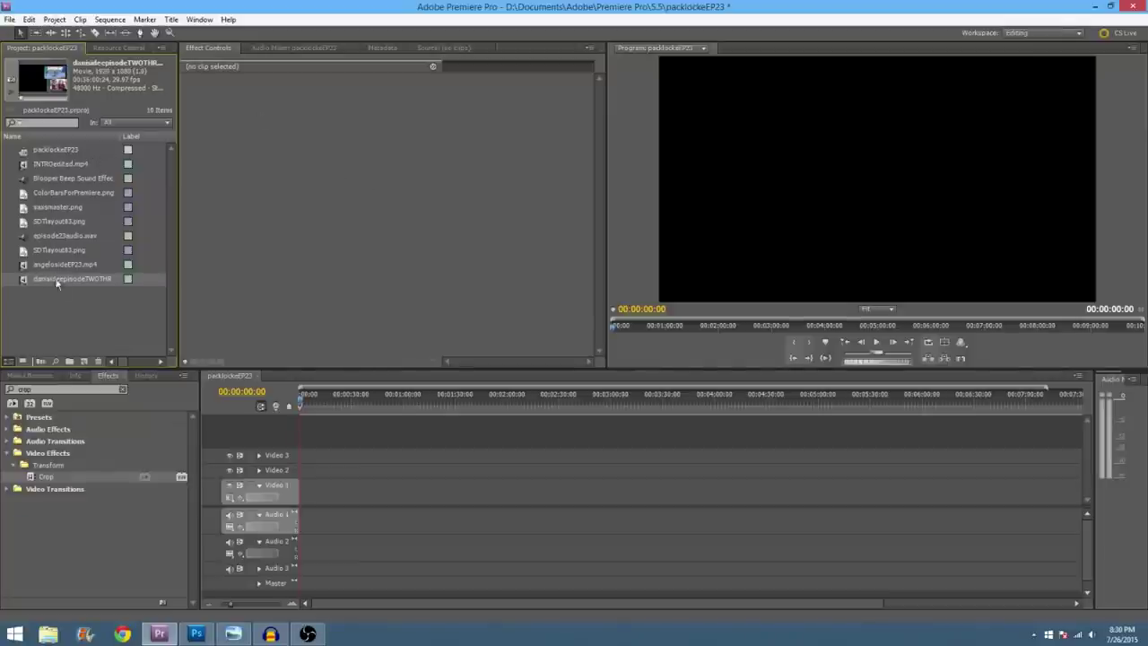
Step: Place angelosideEP23.mp4 near the start of Video 1 and try the SDTlayout83.png overlay above it at 00:00:17:09 before removing the overlay
{"action": "left_click_drag", "start_coordinate": [51, 266], "coordinate": [319, 491]}
{"action": "left_click", "coordinate": [329, 404]}
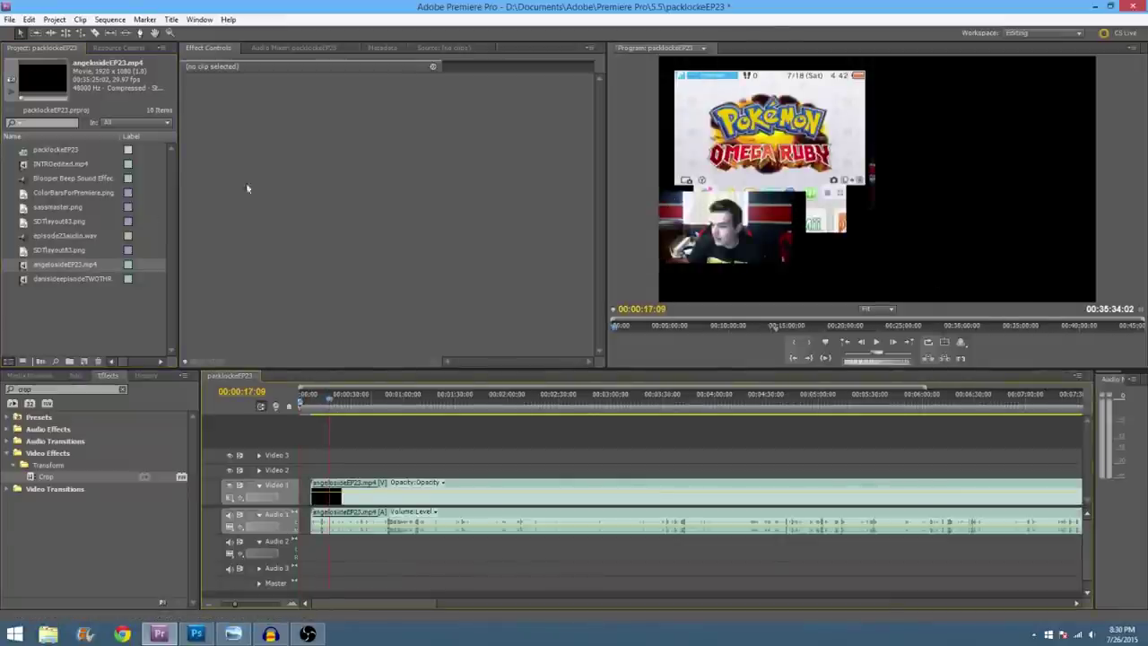
{"action": "left_click_drag", "start_coordinate": [60, 249], "coordinate": [312, 470]}
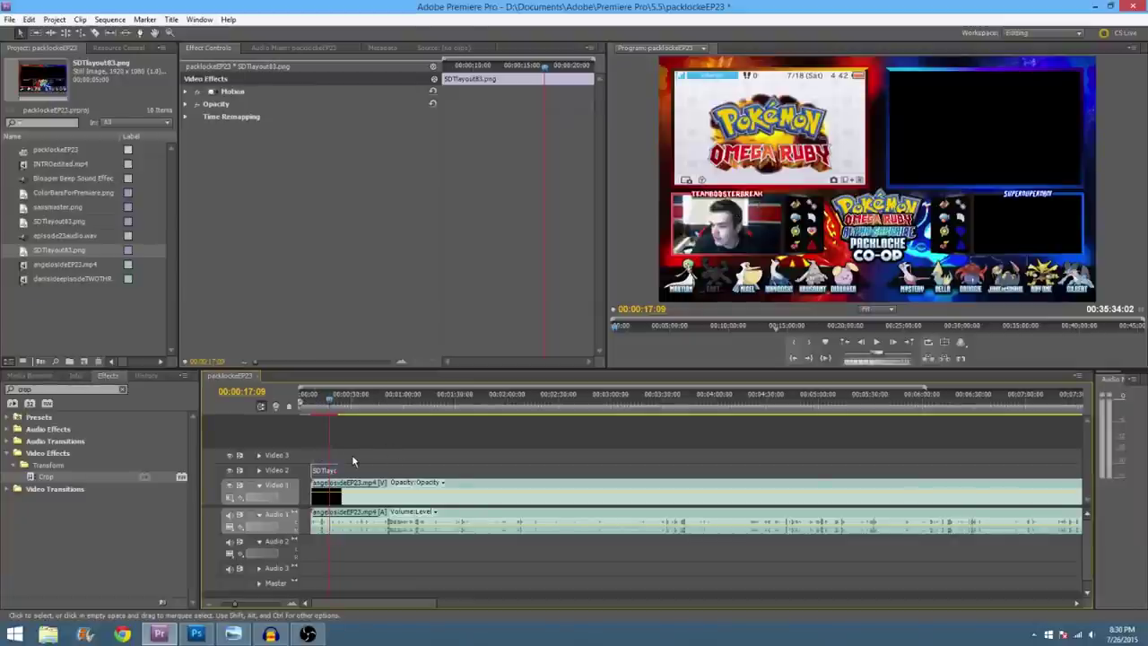
{"action": "key", "text": "Delete"}
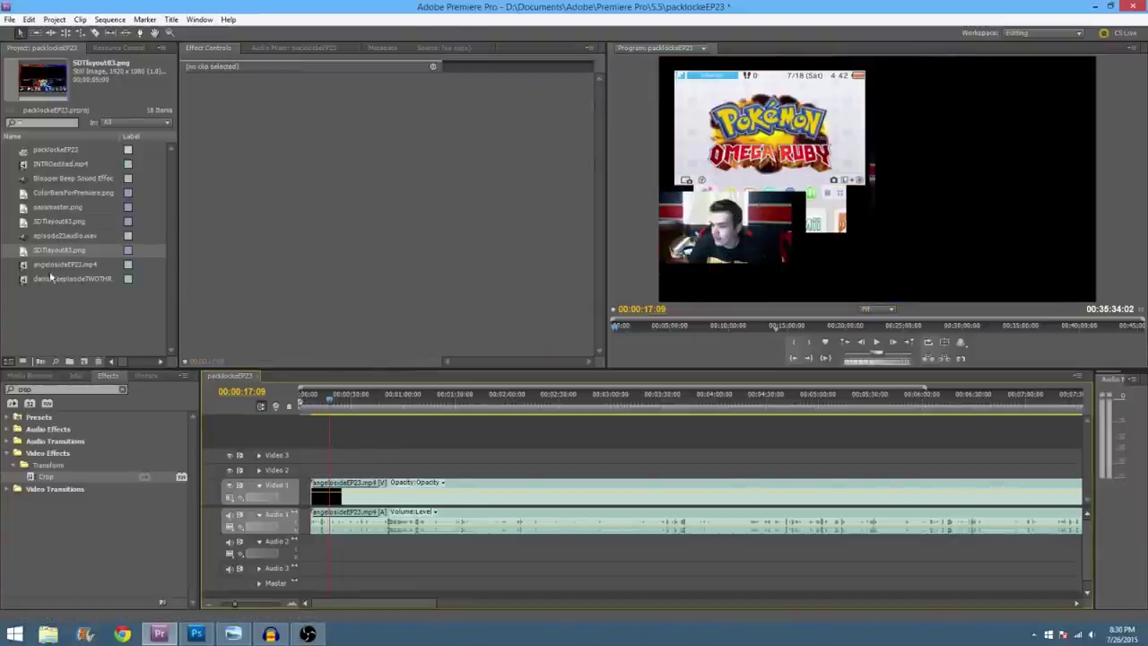
Step: Place danisideepisodeTWOTHREE23.mp4 on Video 2 and SDTlayout83.png on Video 3 over the existing clip, and save the project
{"action": "left_click_drag", "start_coordinate": [51, 278], "coordinate": [316, 470]}
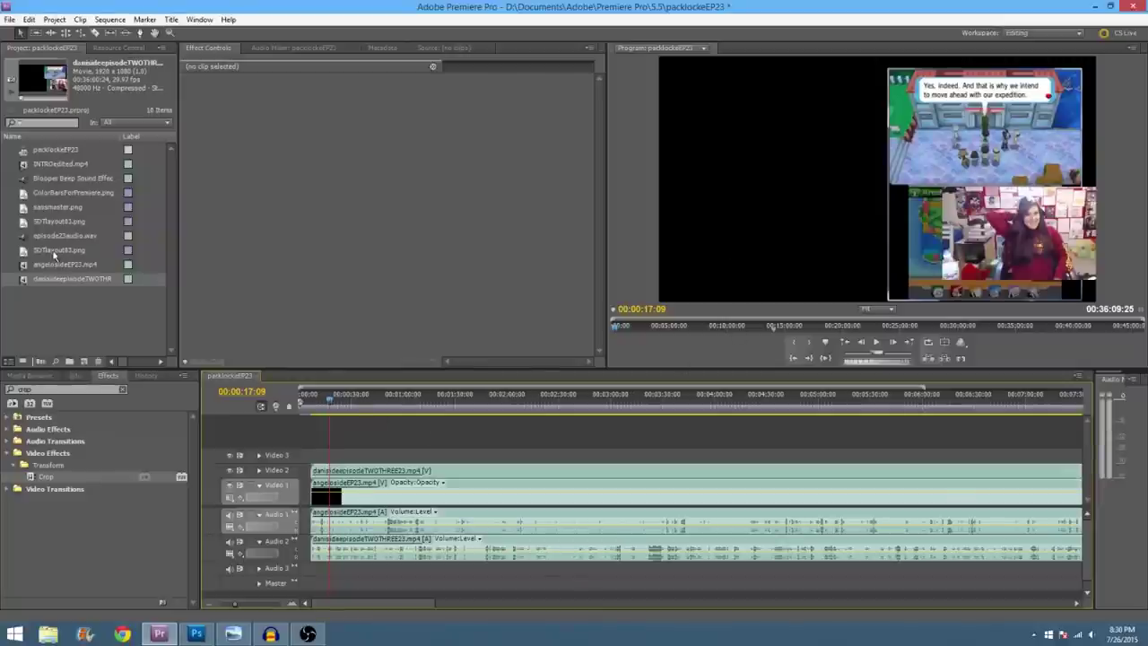
{"action": "left_click_drag", "start_coordinate": [54, 252], "coordinate": [326, 456]}
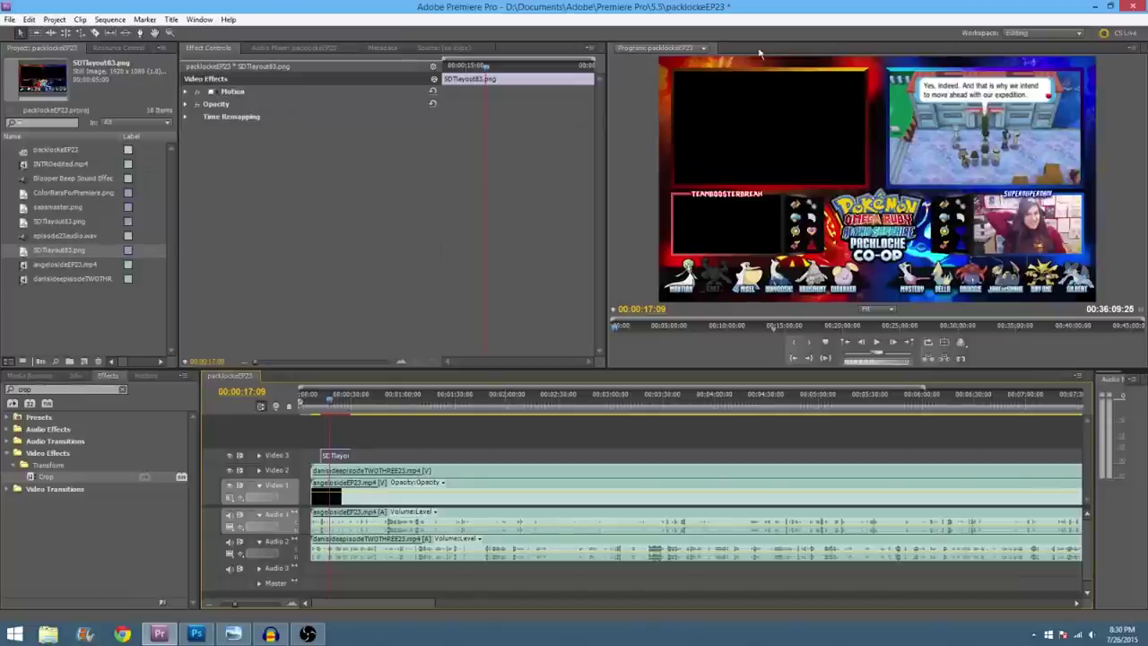
{"action": "key", "text": "ctrl+s"}
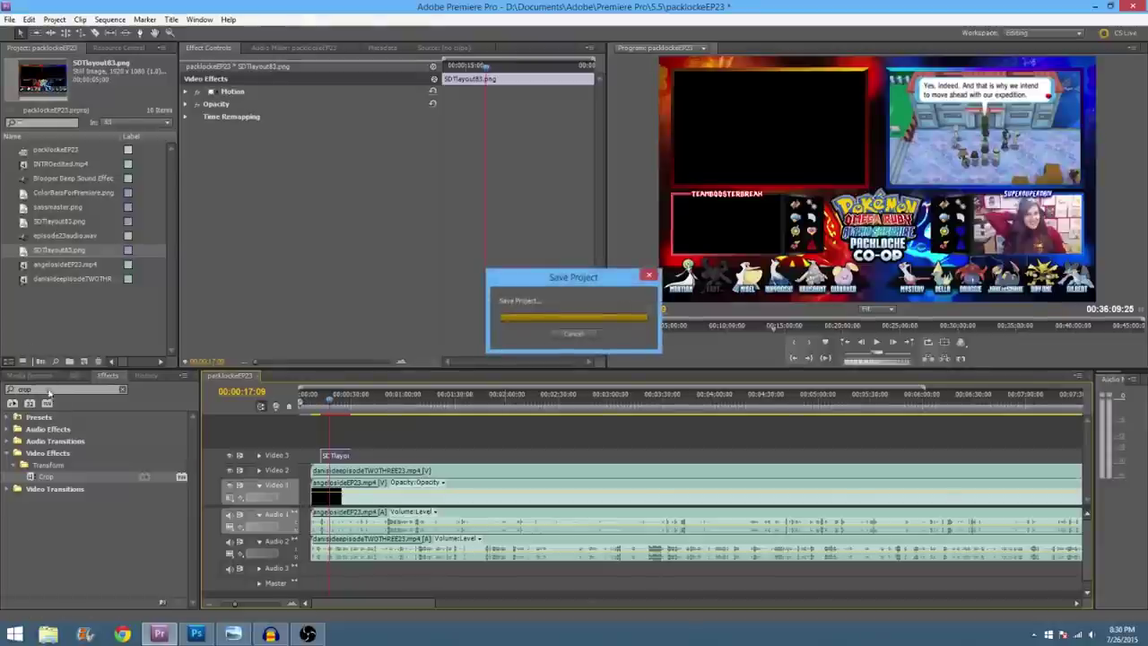
Step: Find the Crop effect, apply it to the danisideepisodeTWOTHREE23.mp4 clip on Video 2, and set its Left crop to about 50%
{"action": "left_click", "coordinate": [90, 389]}
{"action": "left_click", "coordinate": [70, 389]}
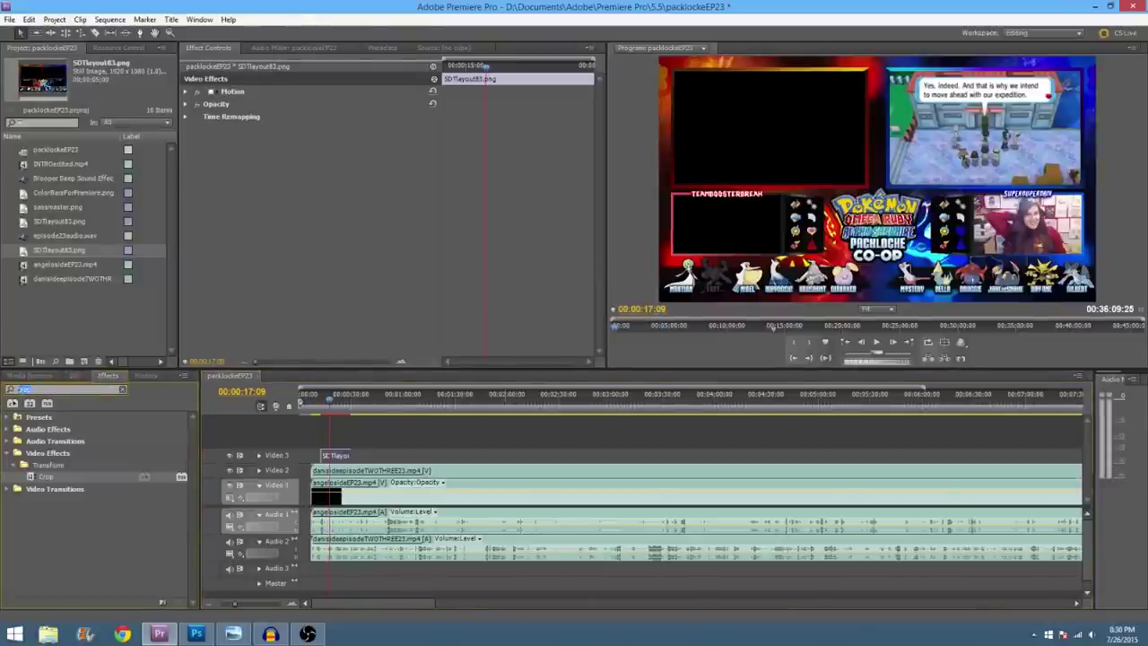
{"action": "key", "text": "BackSpace"}
{"action": "type", "text": "crop"}
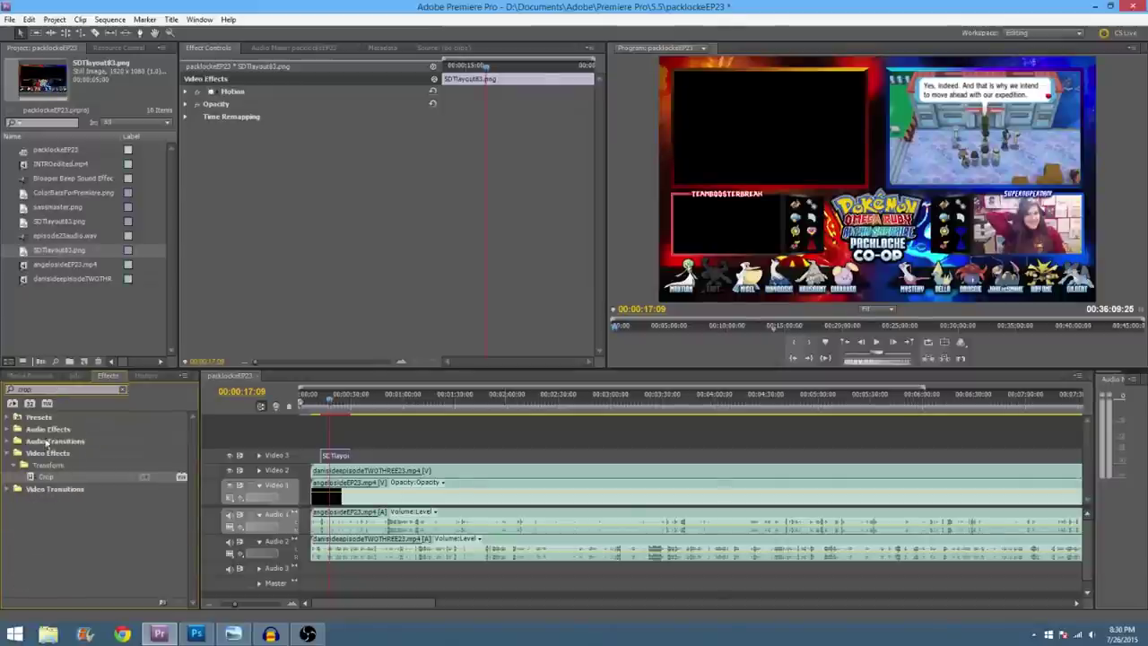
{"action": "left_click_drag", "start_coordinate": [43, 477], "coordinate": [328, 471]}
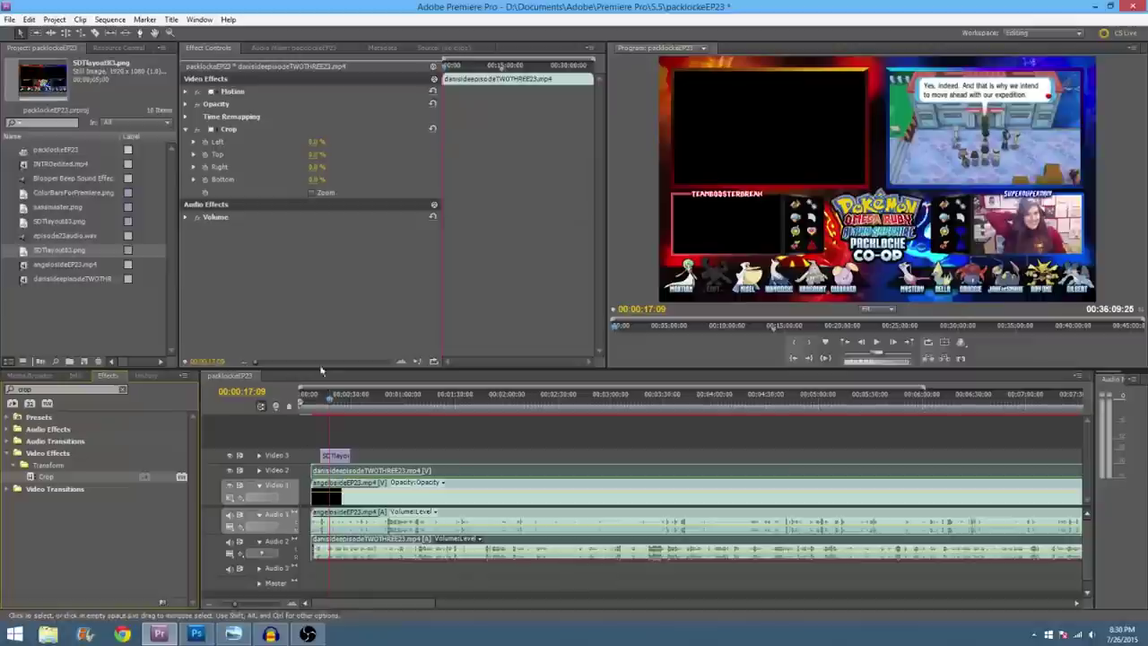
{"action": "left_click_drag", "start_coordinate": [309, 145], "coordinate": [353, 145]}
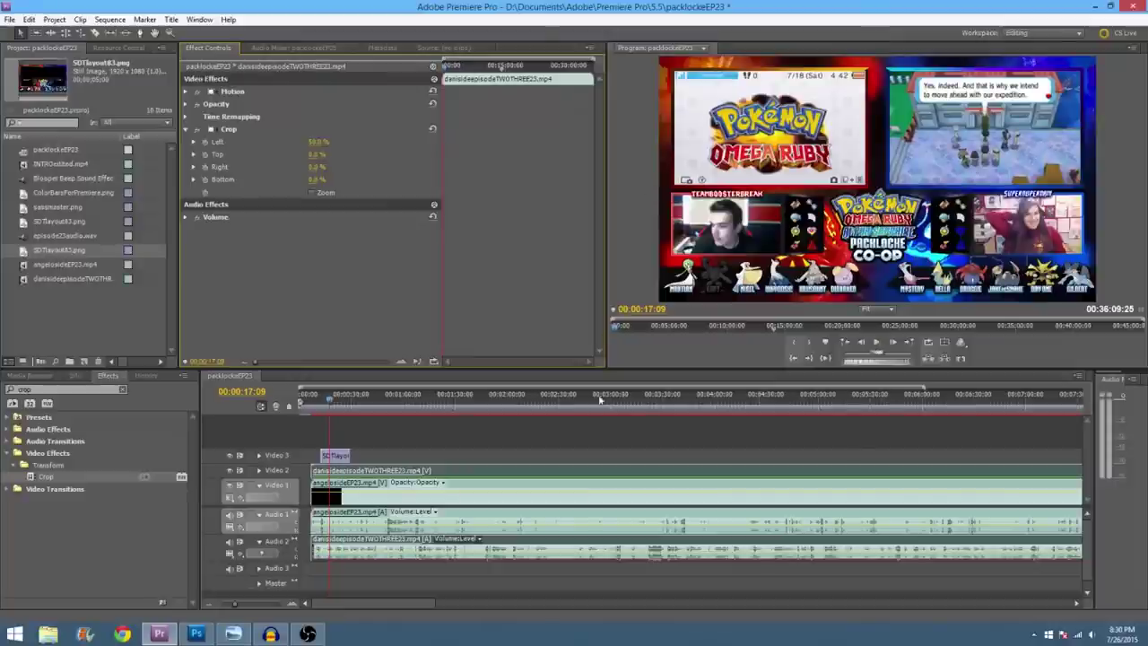
Step: Delete the SDTlayout83.png overlay clip from the Video 3 track
{"action": "left_click", "coordinate": [338, 456]}
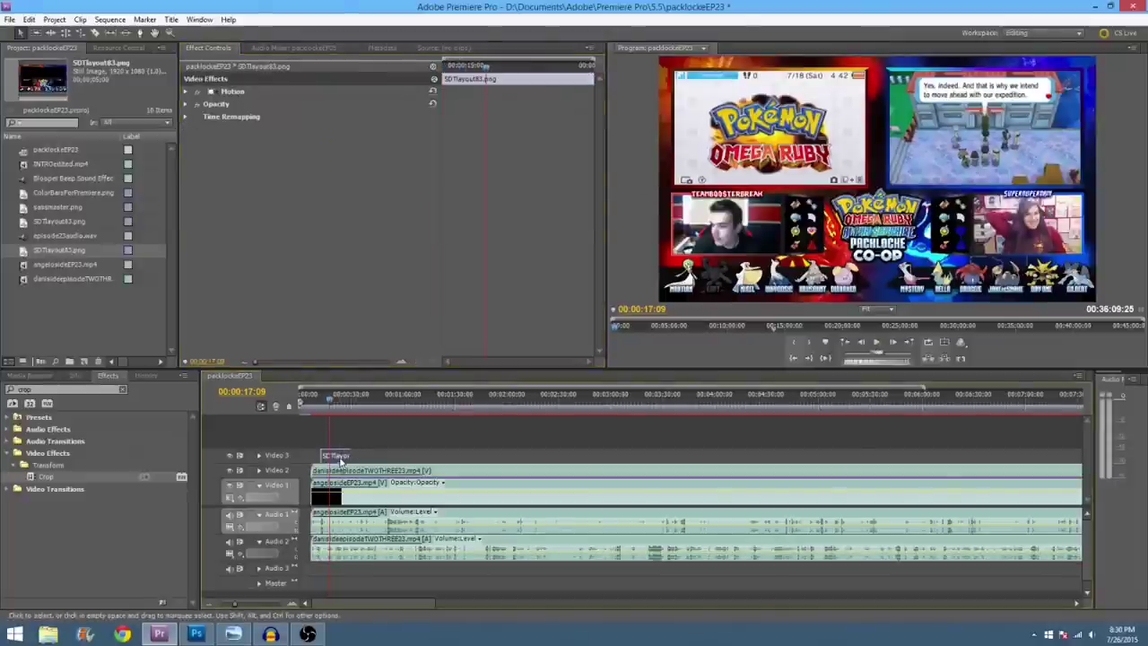
{"action": "key", "text": "Delete"}
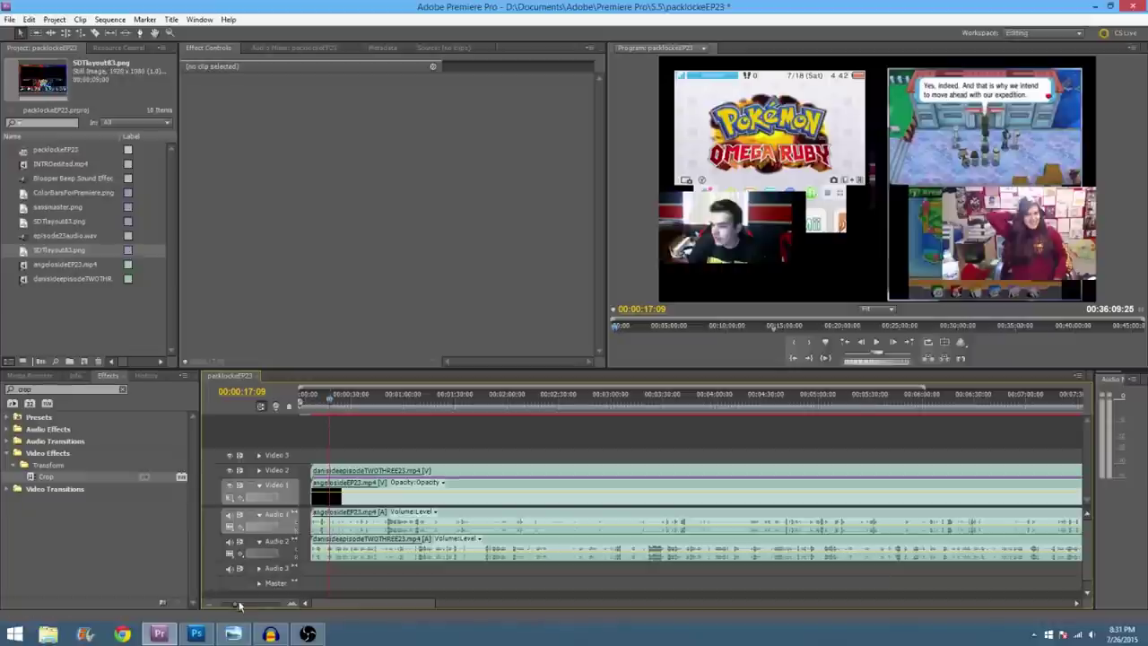
{"action": "left_click_drag", "start_coordinate": [236, 604], "coordinate": [226, 612]}
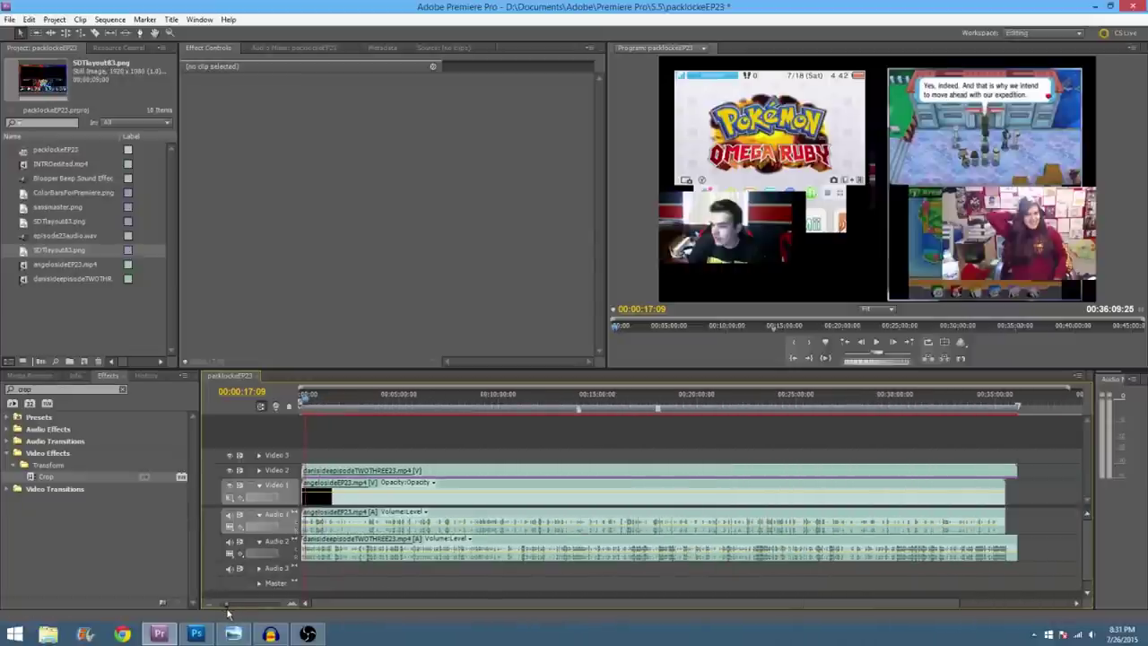
{"action": "left_click", "coordinate": [99, 311]}
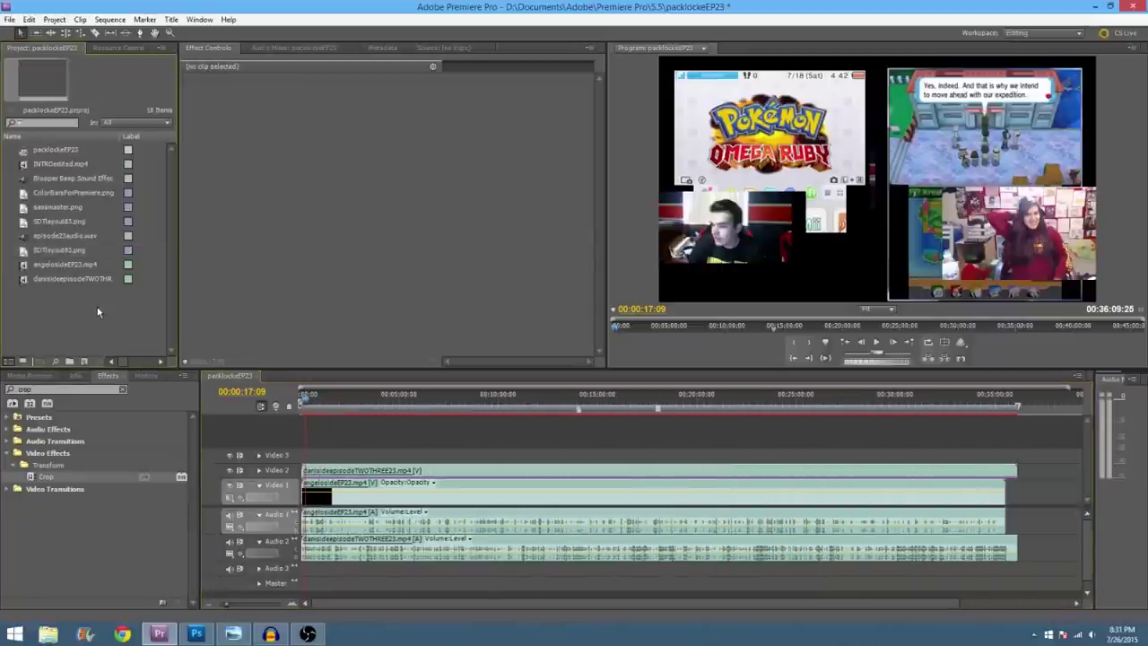
Step: Switch to the SDTlayout.psd document in Photoshop, check the team shown in the Screenshot_6 image, and close the image viewer
{"action": "left_click", "coordinate": [196, 634]}
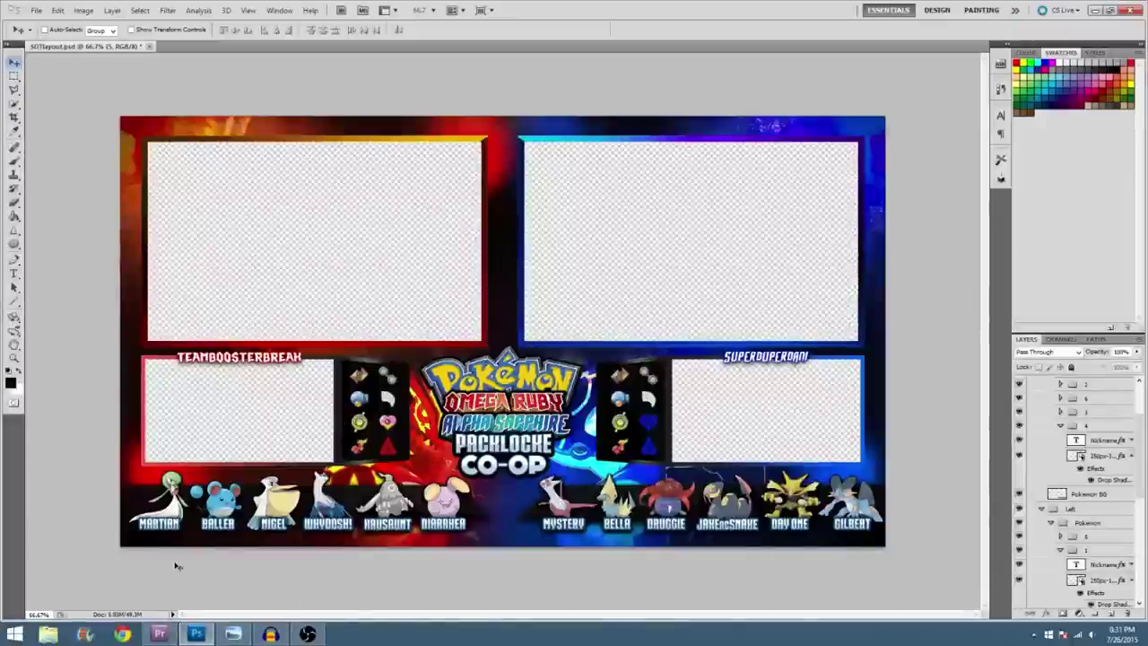
{"action": "left_click", "coordinate": [233, 634]}
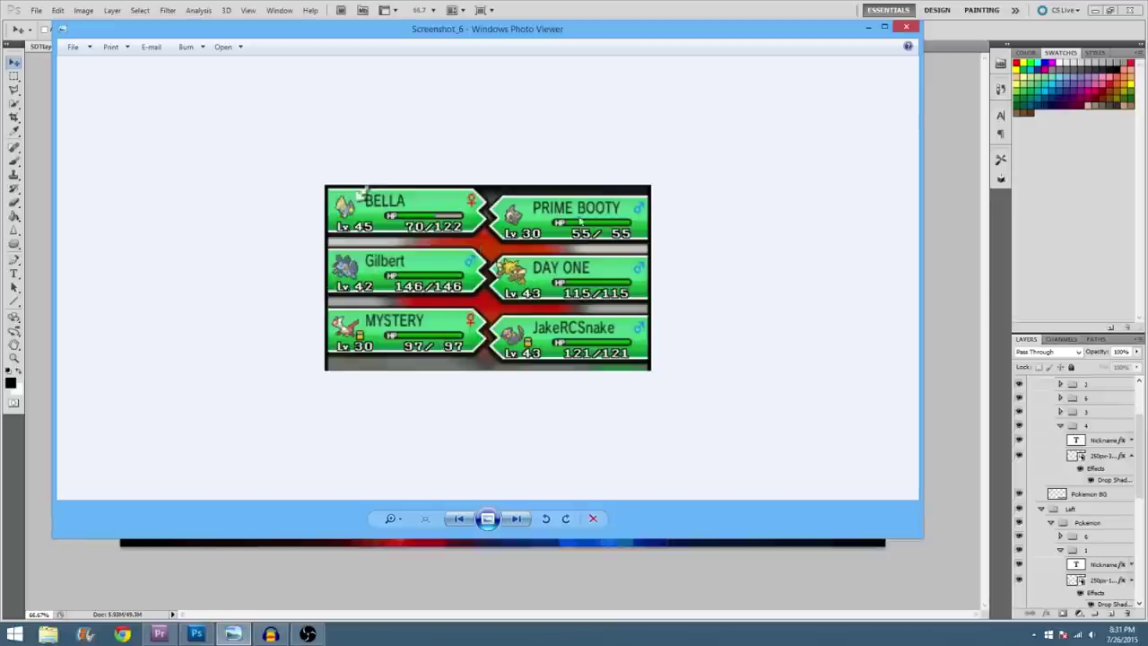
{"action": "left_click", "coordinate": [908, 28]}
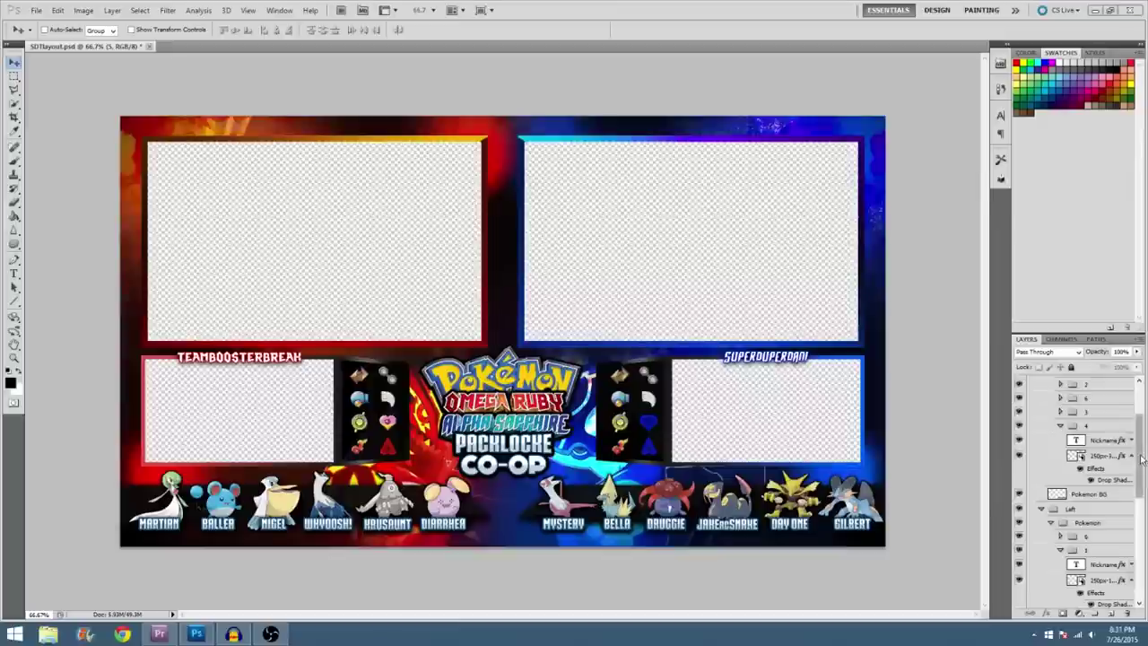
Step: Check which Pokemon group 4 of the Right group holds by toggling its visibility, and collapse the group
{"action": "scroll", "coordinate": [1081, 456], "scroll_direction": "up", "scroll_amount": 3}
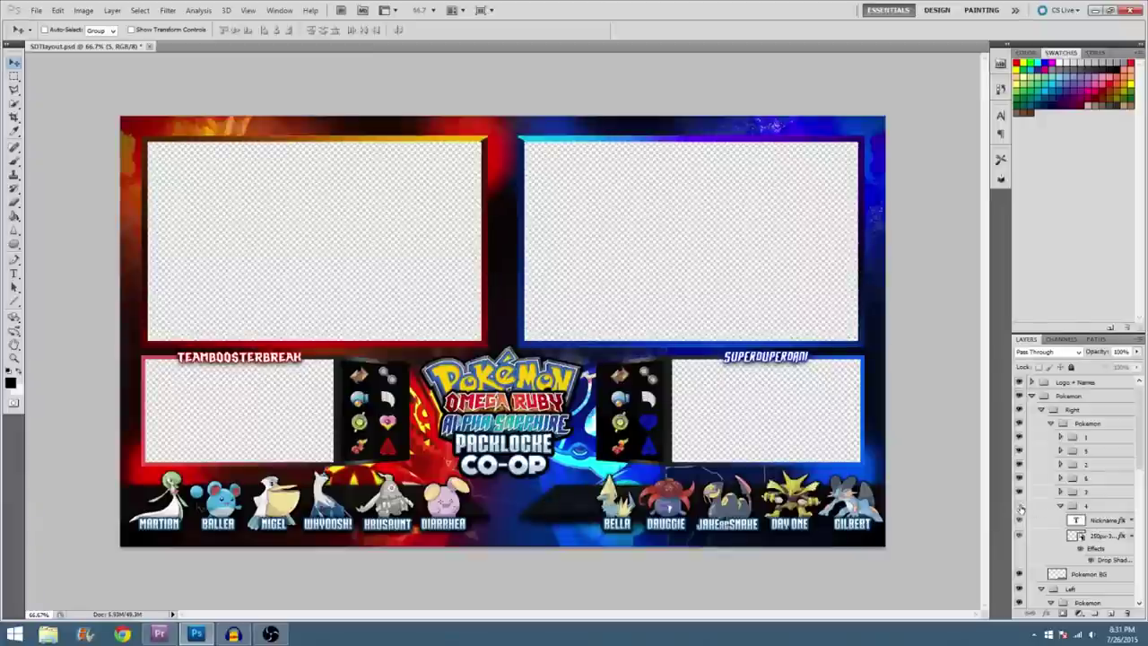
{"action": "left_click", "coordinate": [1060, 506]}
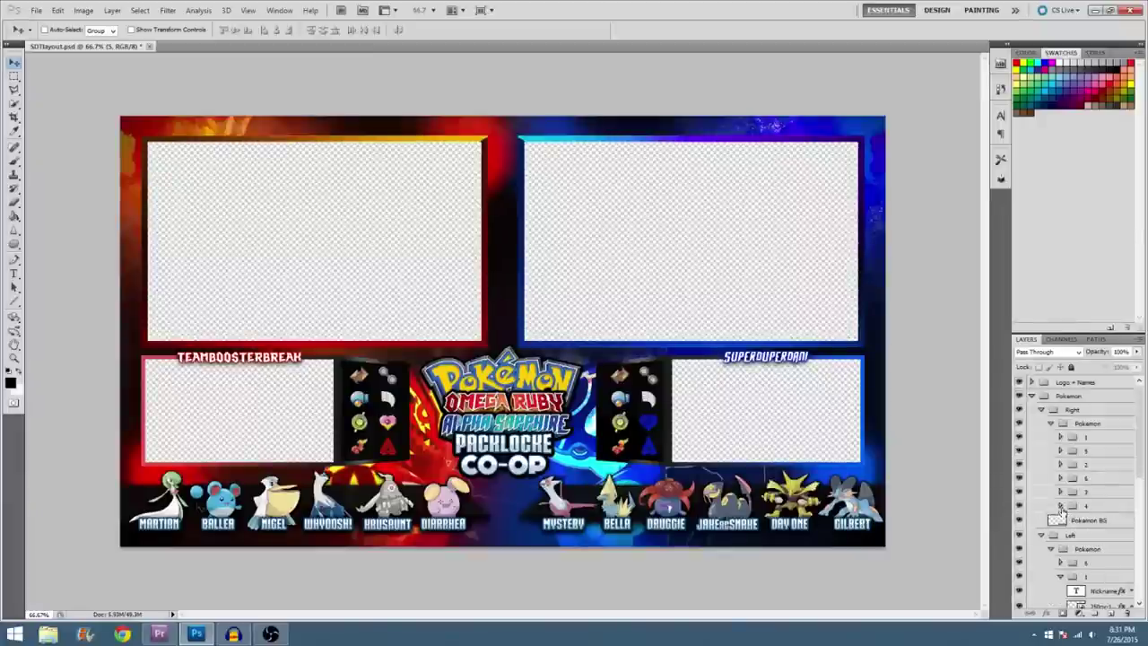
Step: Check which Pokemon groups 6, 2 and 5 of the Right group hold by toggling their visibility
{"action": "left_click", "coordinate": [1019, 478]}
{"action": "left_click", "coordinate": [1018, 478]}
{"action": "left_click", "coordinate": [1020, 466]}
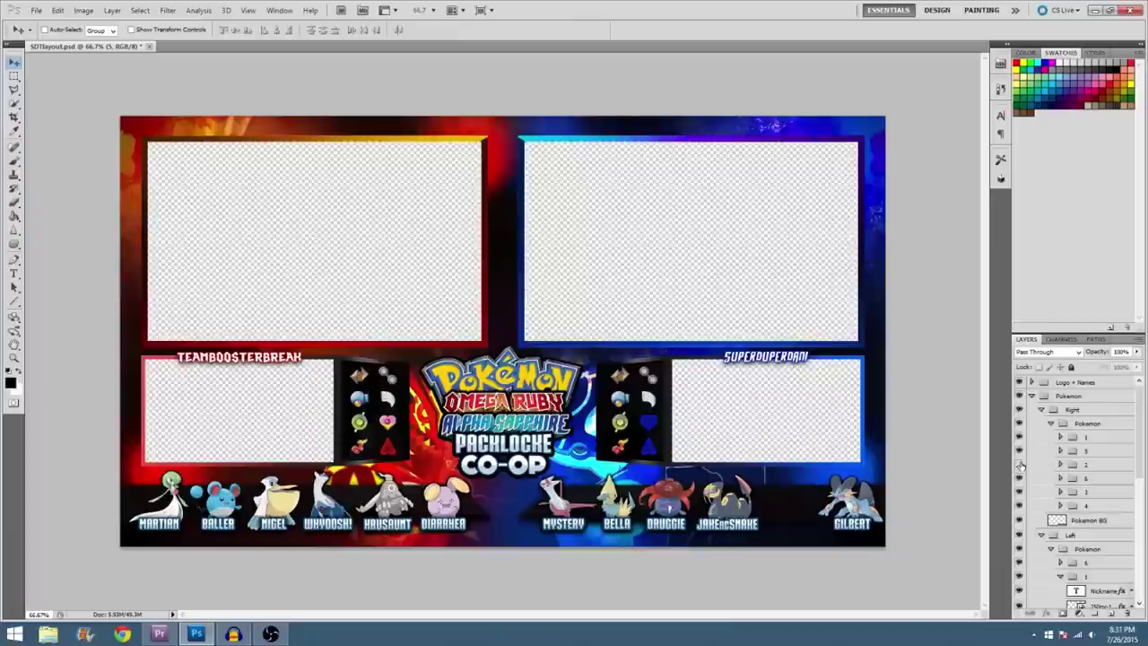
{"action": "left_click", "coordinate": [1020, 466]}
{"action": "left_click", "coordinate": [1023, 450]}
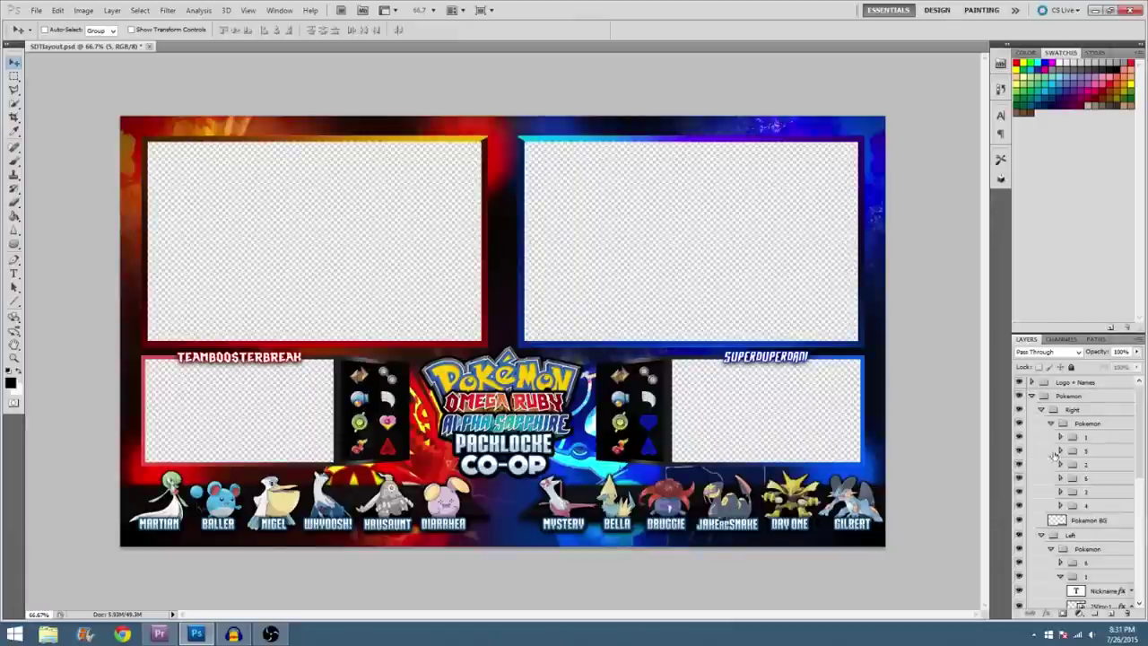
Step: Place the Duskull image from the Packlocke folder in Pictures above the Gloom layer in group 5 of the Right group
{"action": "left_click", "coordinate": [1060, 451]}
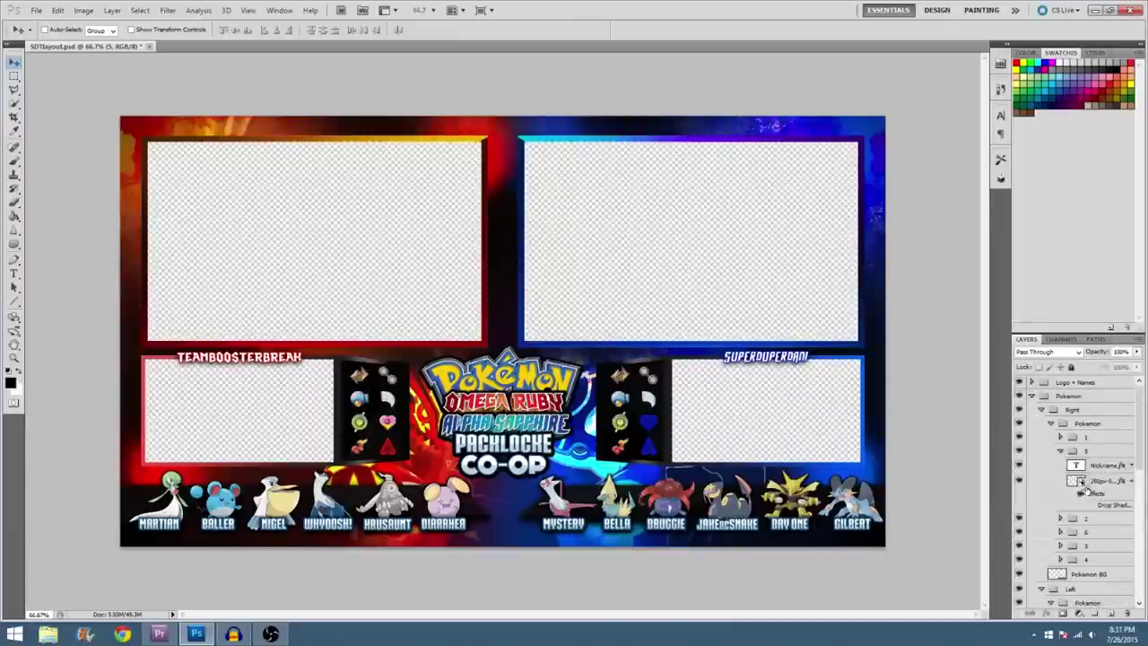
{"action": "left_click", "coordinate": [1083, 482]}
{"action": "left_click", "coordinate": [49, 634]}
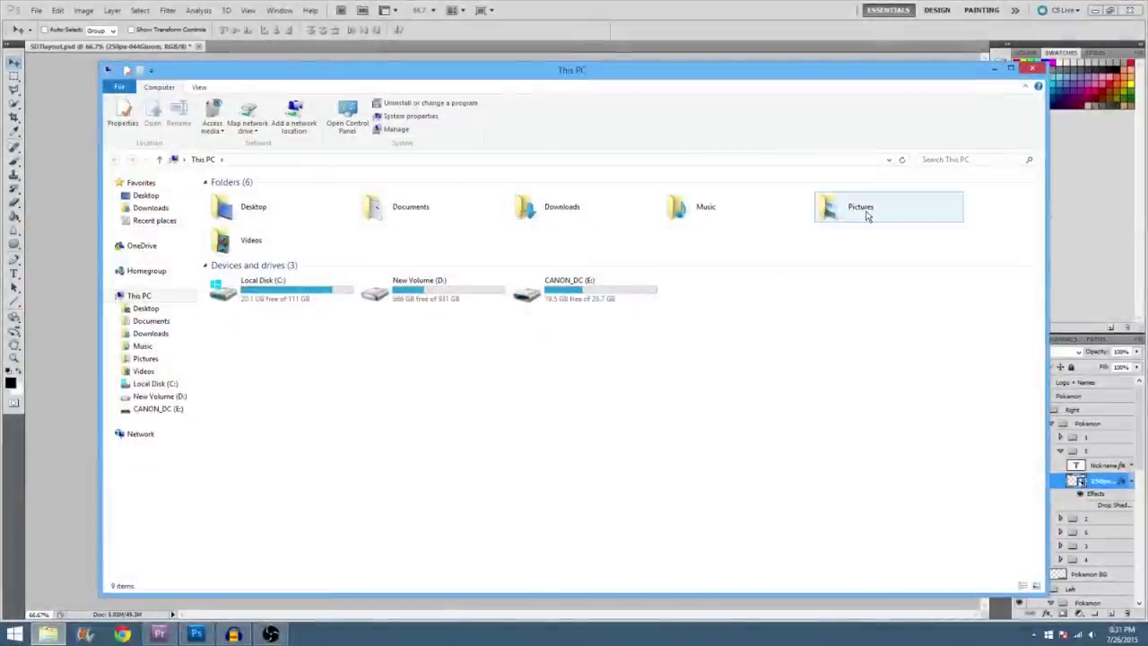
{"action": "double_click", "coordinate": [830, 212]}
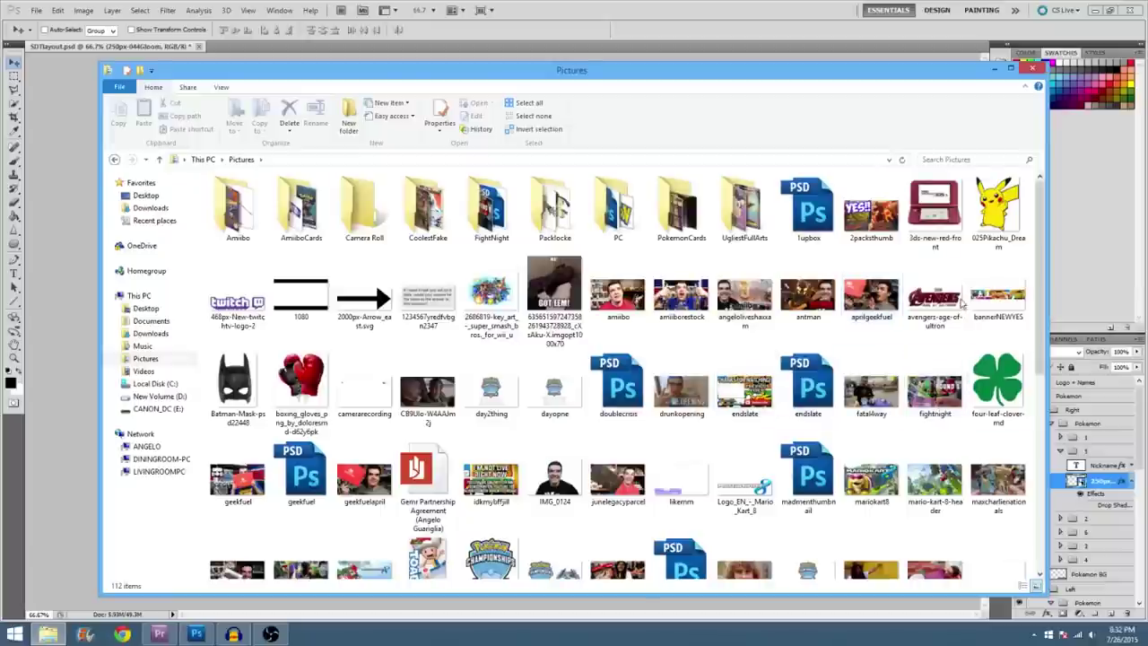
{"action": "double_click", "coordinate": [565, 216]}
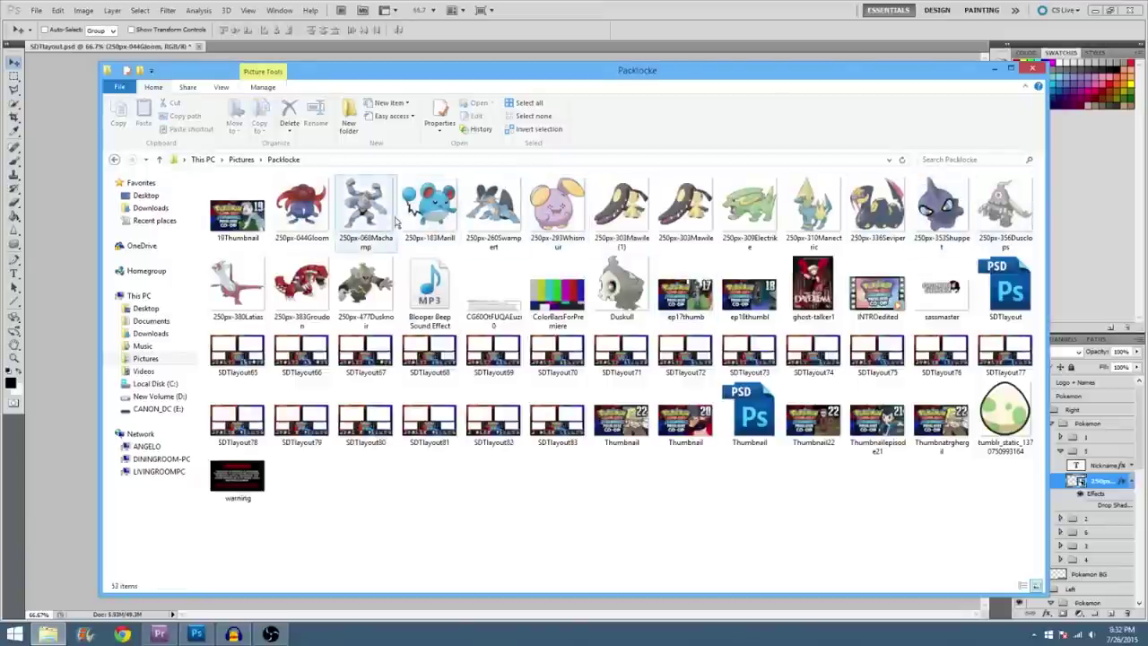
{"action": "double_click", "coordinate": [631, 281]}
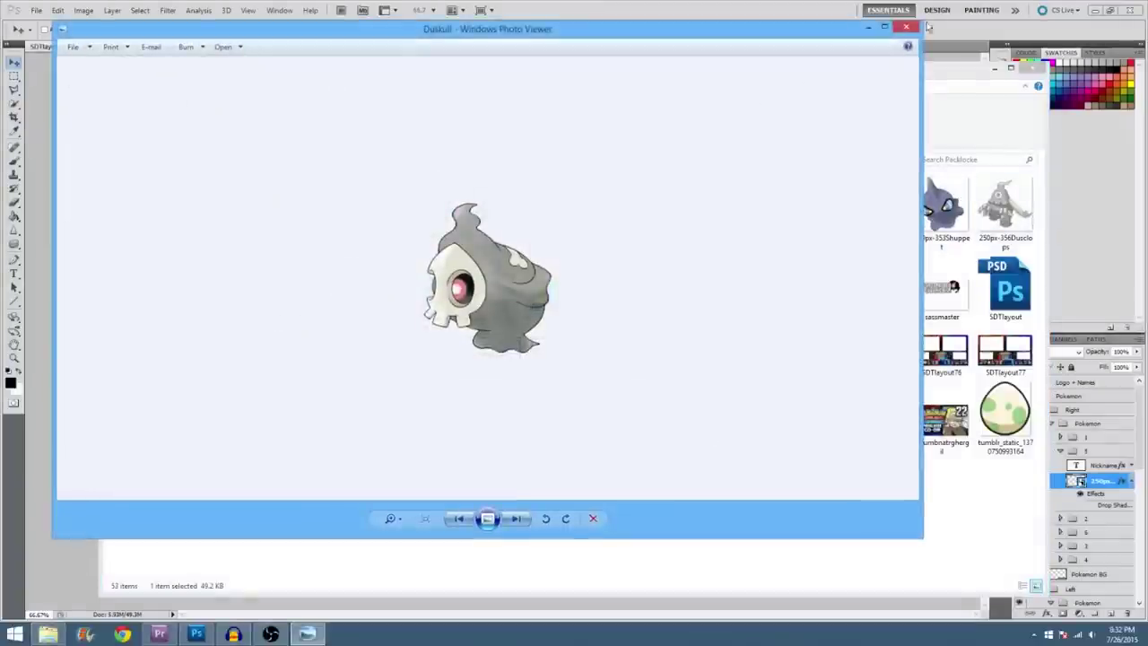
{"action": "left_click", "coordinate": [907, 27]}
{"action": "left_click_drag", "start_coordinate": [615, 278], "coordinate": [77, 346]}
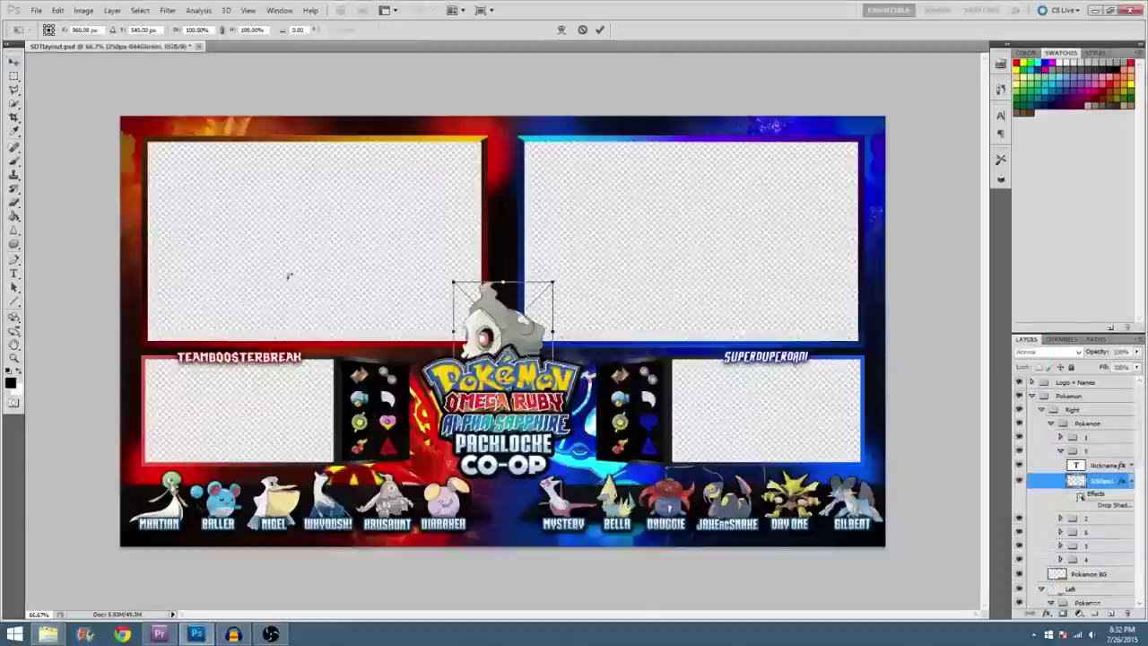
Step: Scale the placed Duskull to about 46.9% and position it in the Pokemon row over the BELLA label
{"action": "left_click_drag", "start_coordinate": [456, 280], "coordinate": [607, 503]}
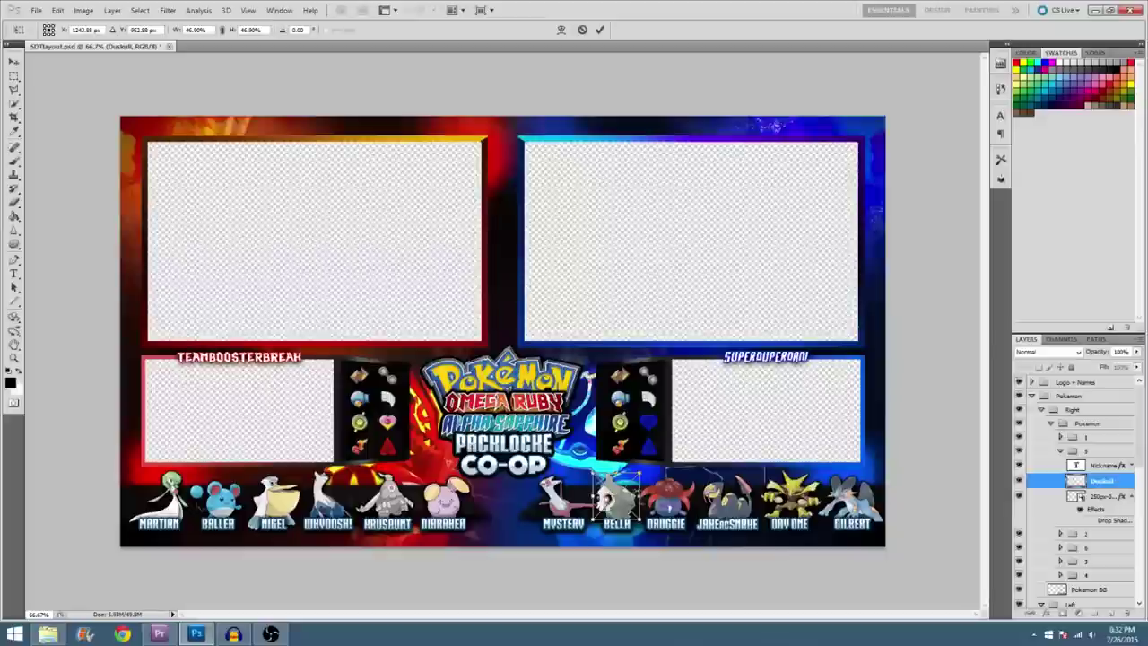
{"action": "left_click_drag", "start_coordinate": [610, 500], "coordinate": [607, 510]}
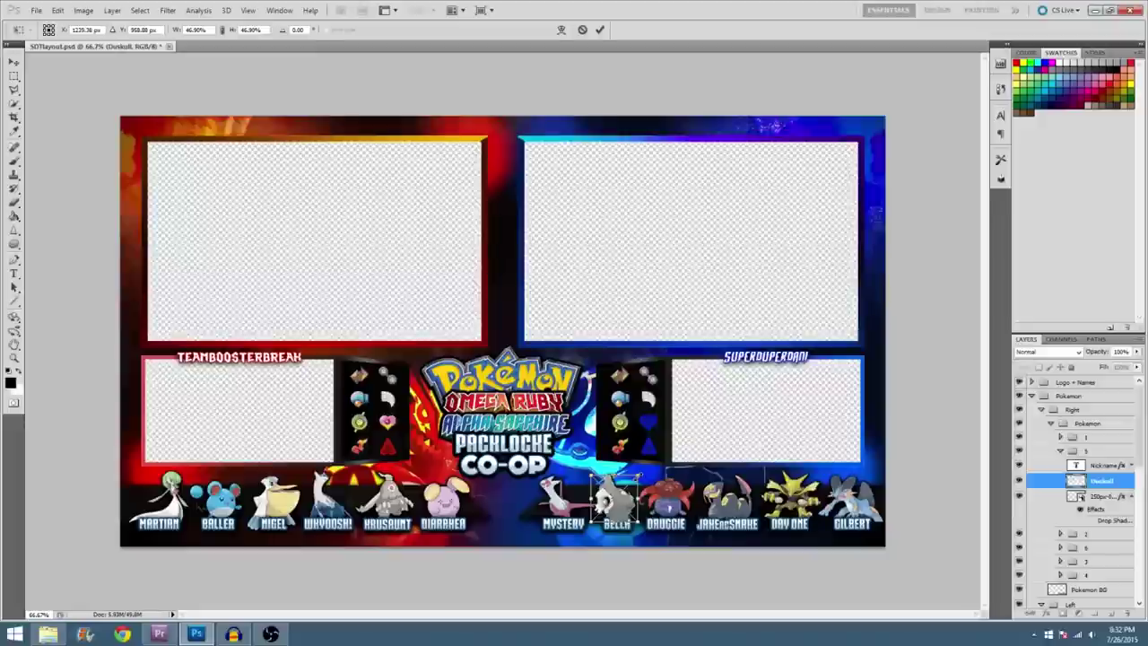
{"action": "left_click", "coordinate": [602, 28]}
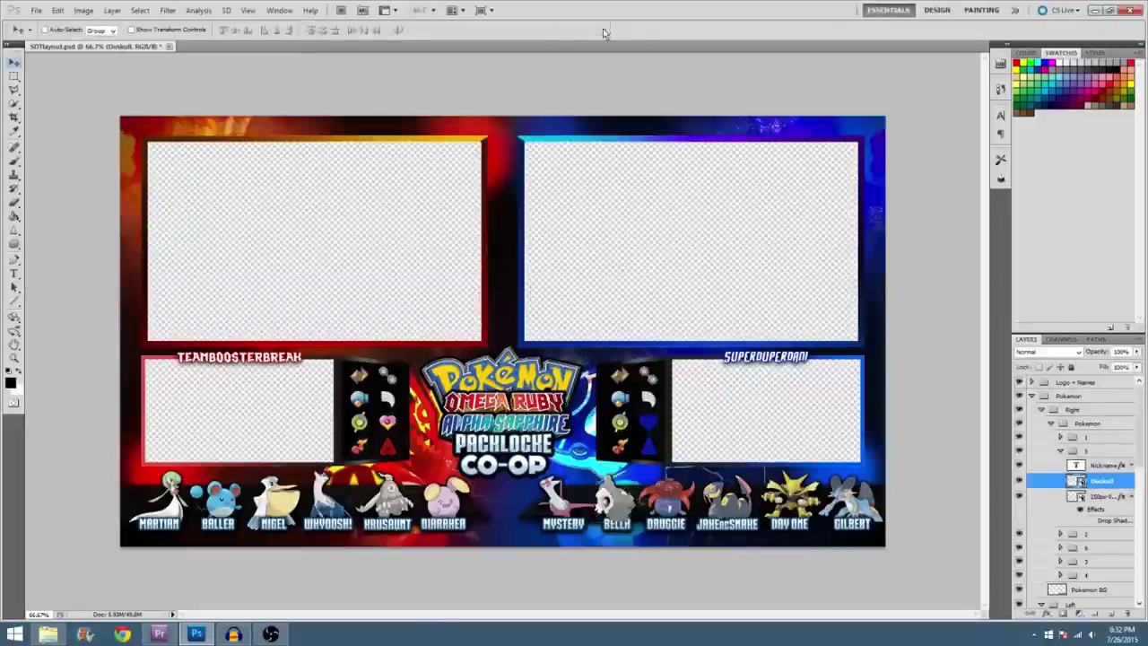
Step: Add a drop shadow to the Duskull layer with 100% opacity, 2 px distance, 44% spread and 10 px size
{"action": "double_click", "coordinate": [1098, 481]}
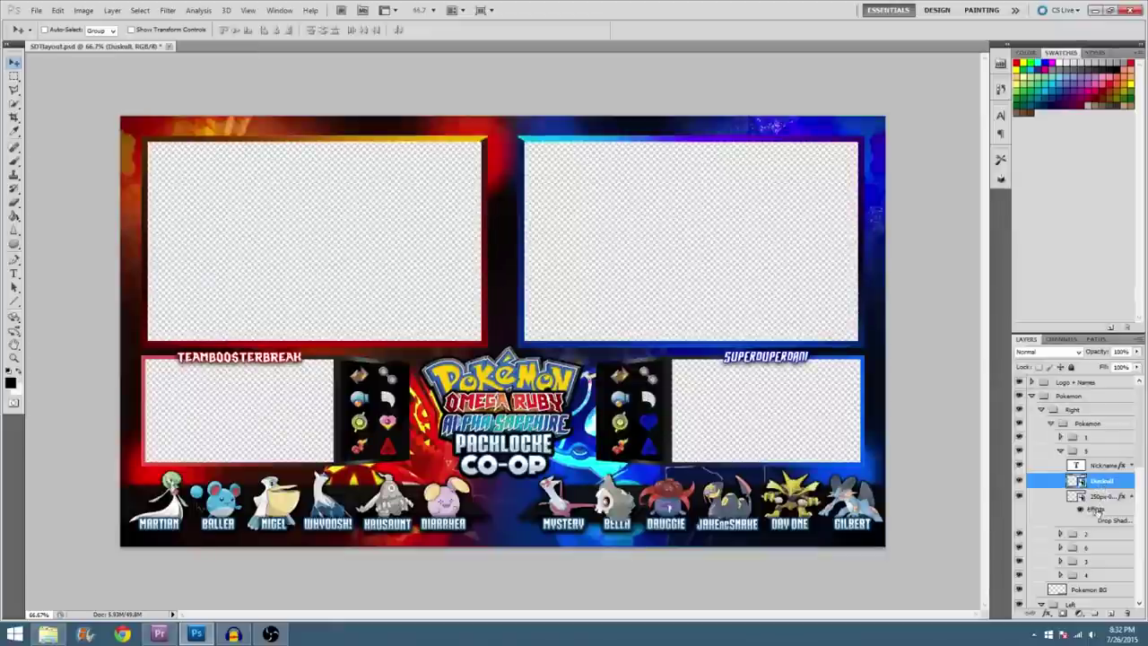
{"action": "left_click", "coordinate": [1103, 500]}
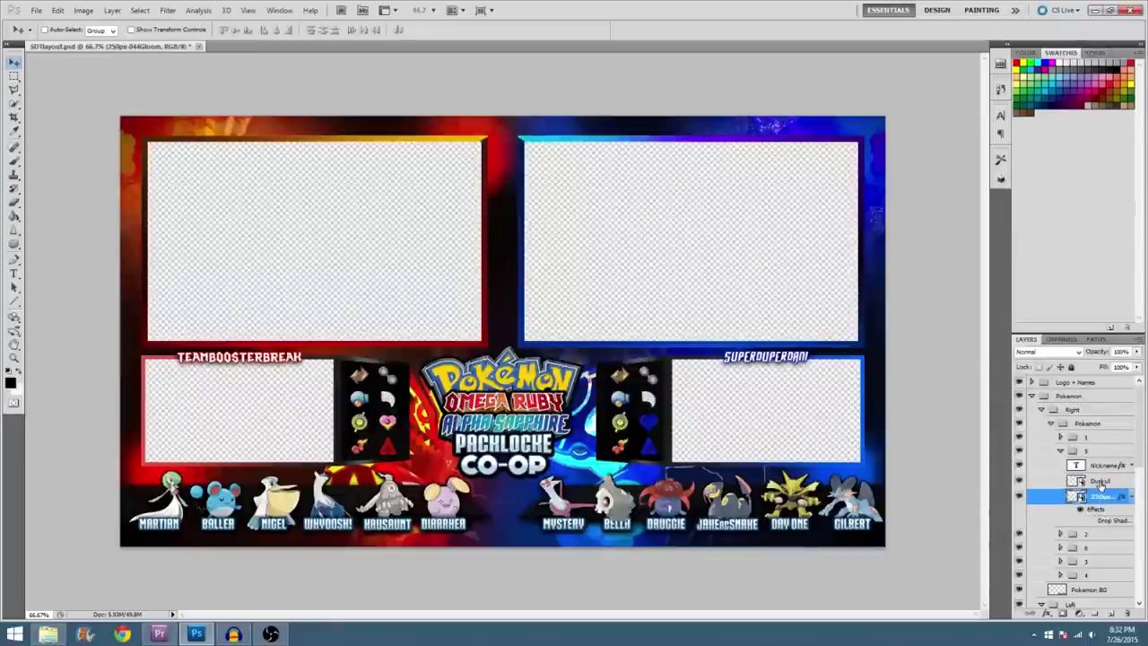
{"action": "right_click", "coordinate": [1101, 481]}
{"action": "left_click", "coordinate": [1049, 214]}
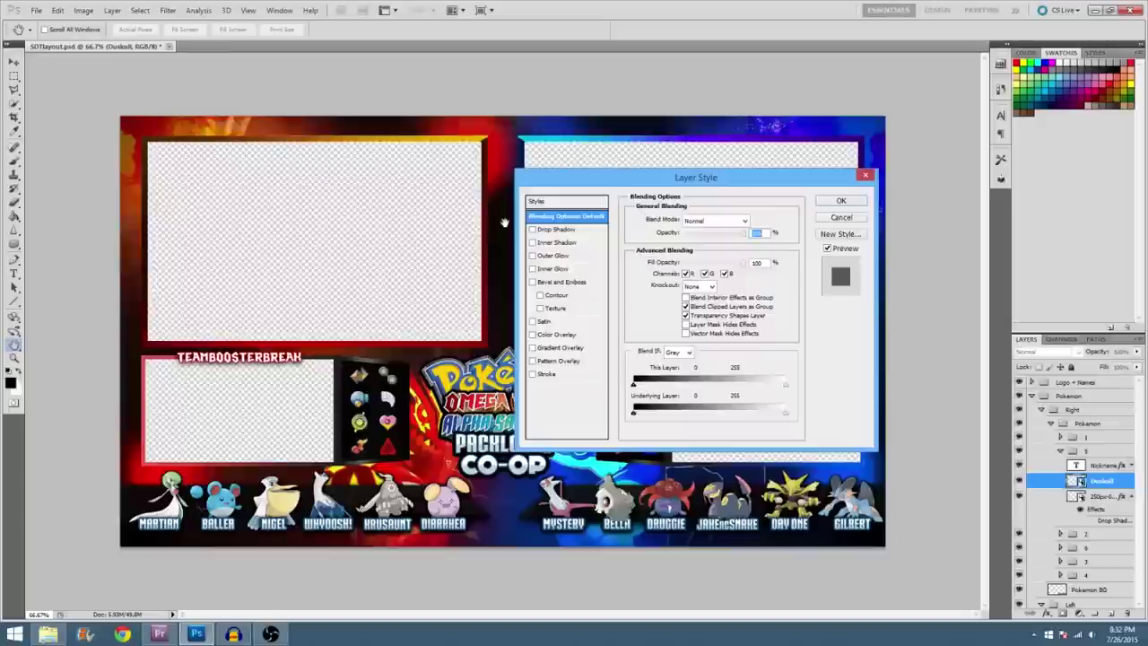
{"action": "left_click", "coordinate": [556, 231]}
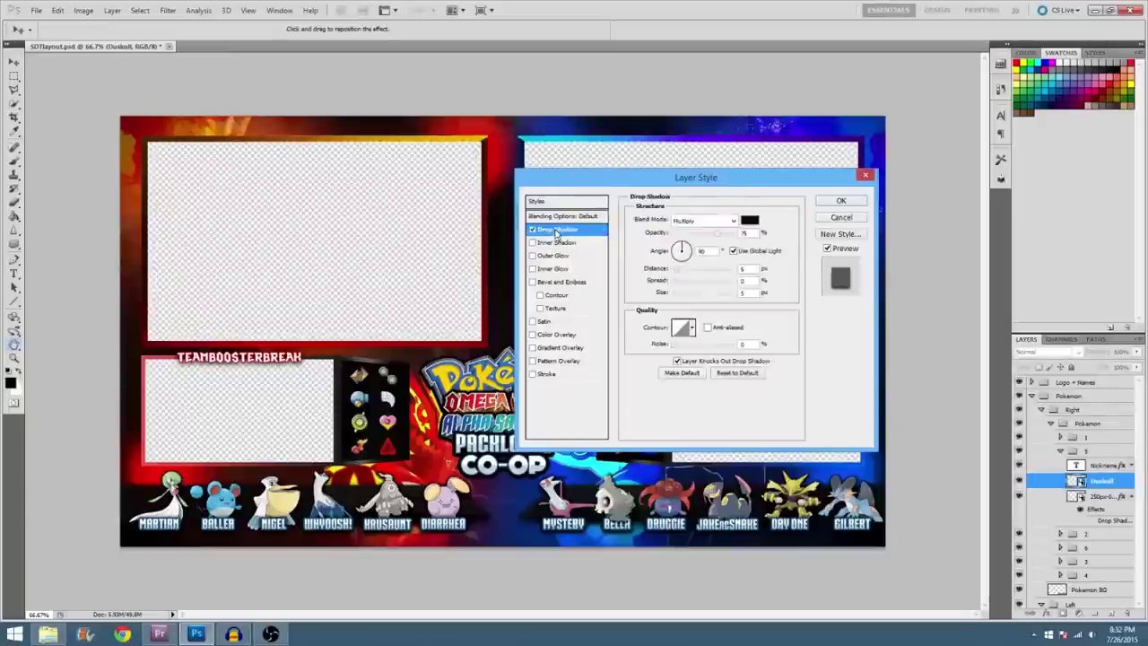
{"action": "double_click", "coordinate": [746, 233]}
{"action": "left_click_drag", "start_coordinate": [752, 268], "coordinate": [694, 285]}
{"action": "type", "text": "2"}
{"action": "type", "text": "44"}
{"action": "key", "text": "Tab"}
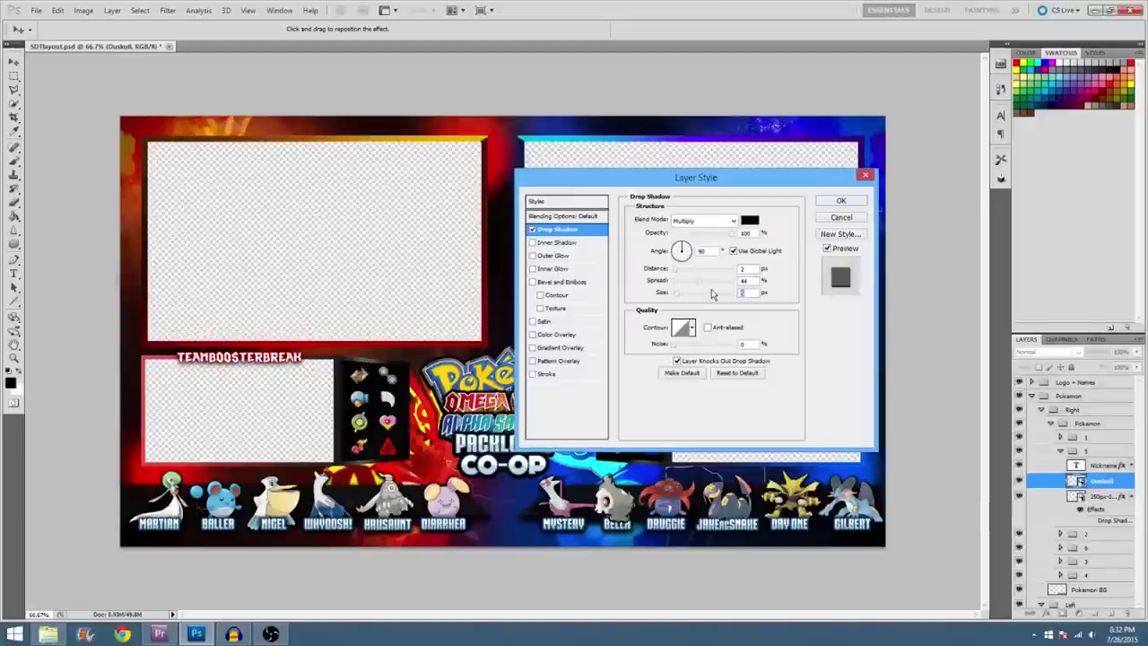
{"action": "type", "text": "10"}
{"action": "left_click", "coordinate": [841, 201]}
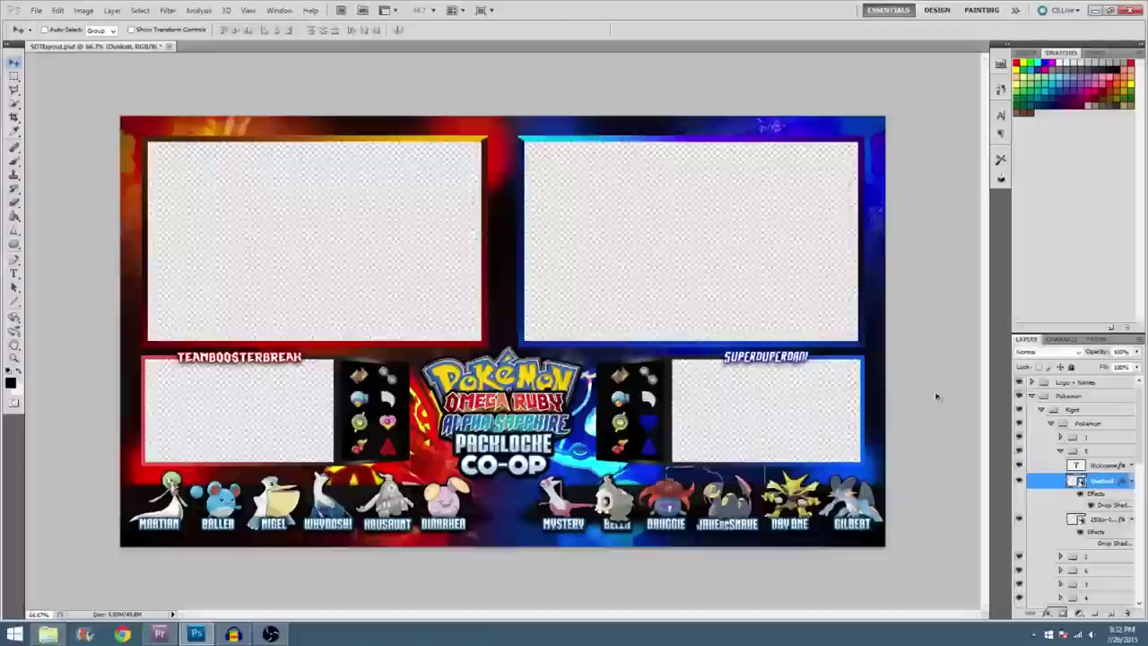
Step: Delete the Gloom layer from group 5 and move Duskull into its place above the DRUGGIE label
{"action": "left_click", "coordinate": [1086, 519]}
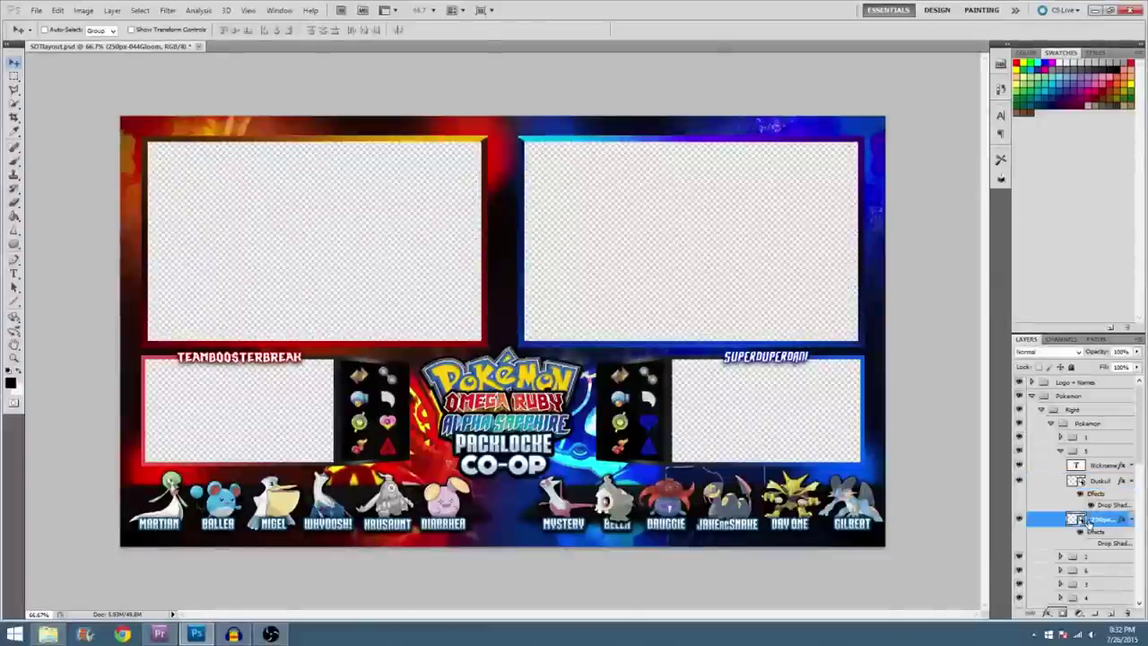
{"action": "key", "text": "Delete"}
{"action": "mouse_move", "coordinate": [1094, 483]}
{"action": "left_mouse_down"}
{"action": "mouse_move", "coordinate": [1101, 465]}
{"action": "mouse_move", "coordinate": [1102, 482]}
{"action": "left_mouse_up"}
{"action": "key", "text": "Return"}
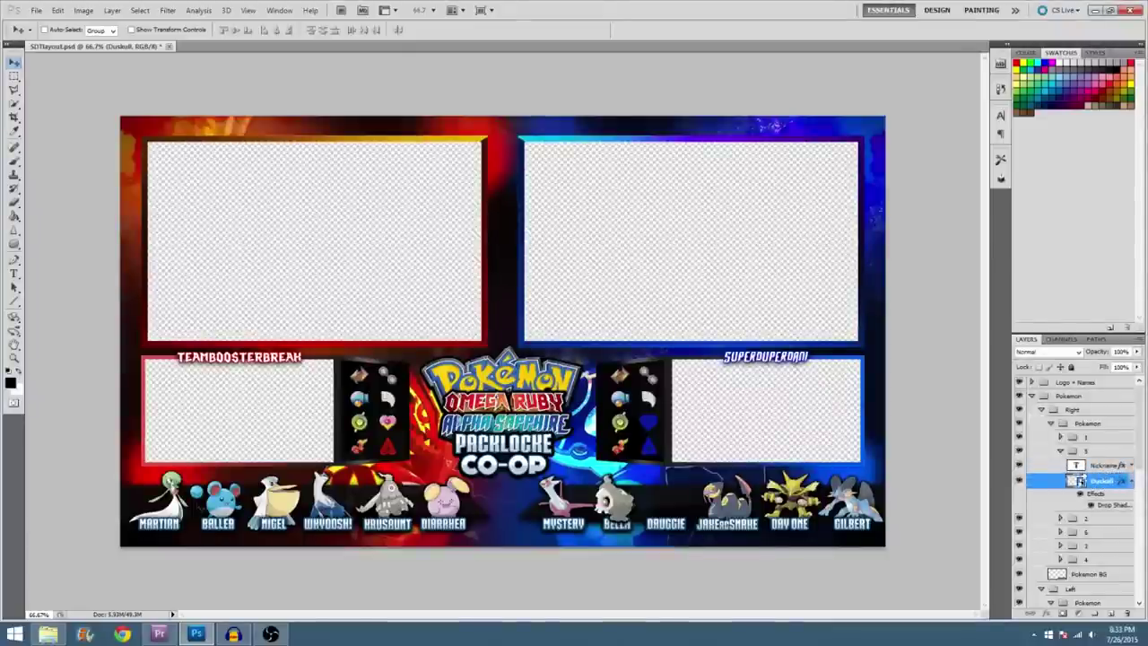
{"action": "left_click_drag", "start_coordinate": [617, 502], "coordinate": [666, 500]}
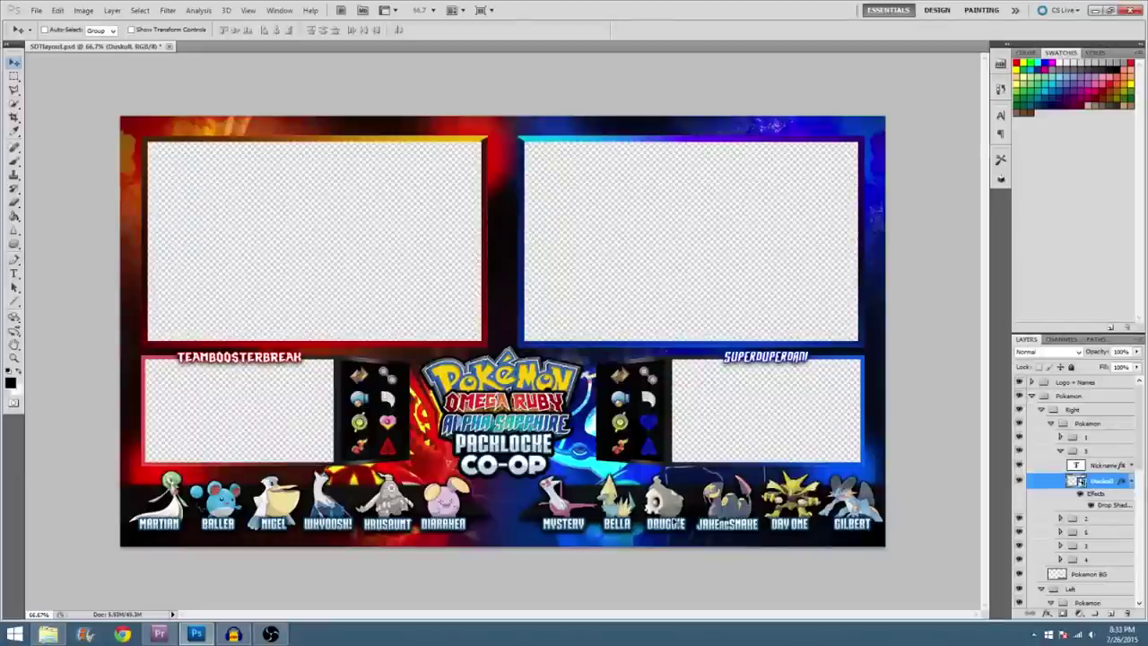
Step: Replace the DRUGGIE nickname text under Duskull with PRIME BOOTY
{"action": "left_click", "coordinate": [15, 274]}
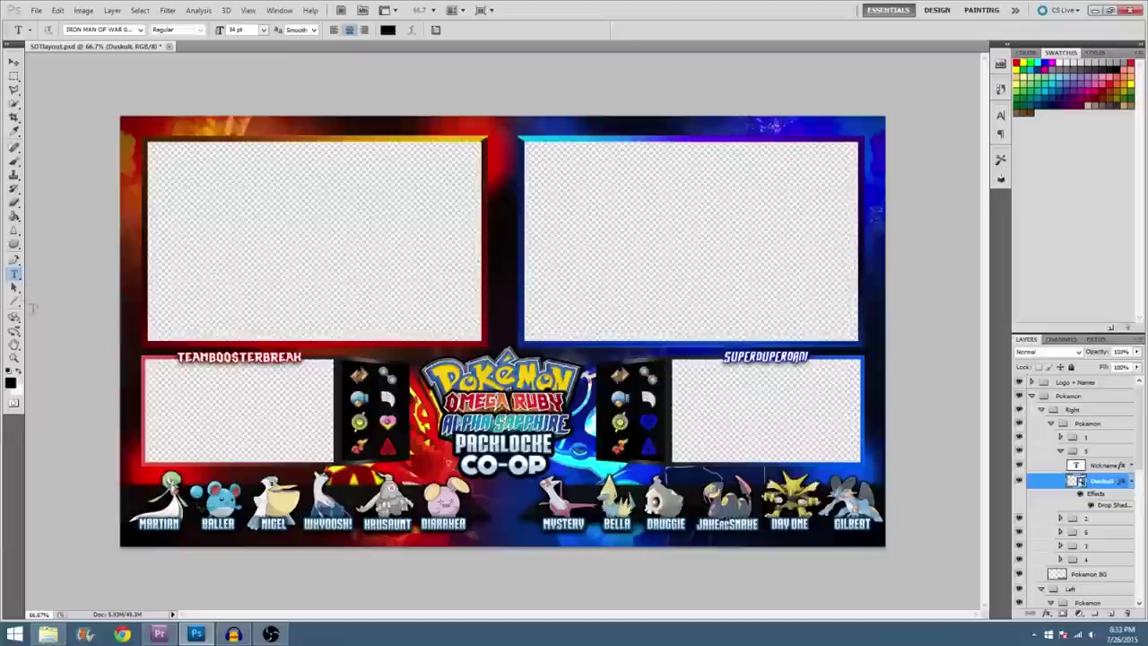
{"action": "double_click", "coordinate": [675, 524]}
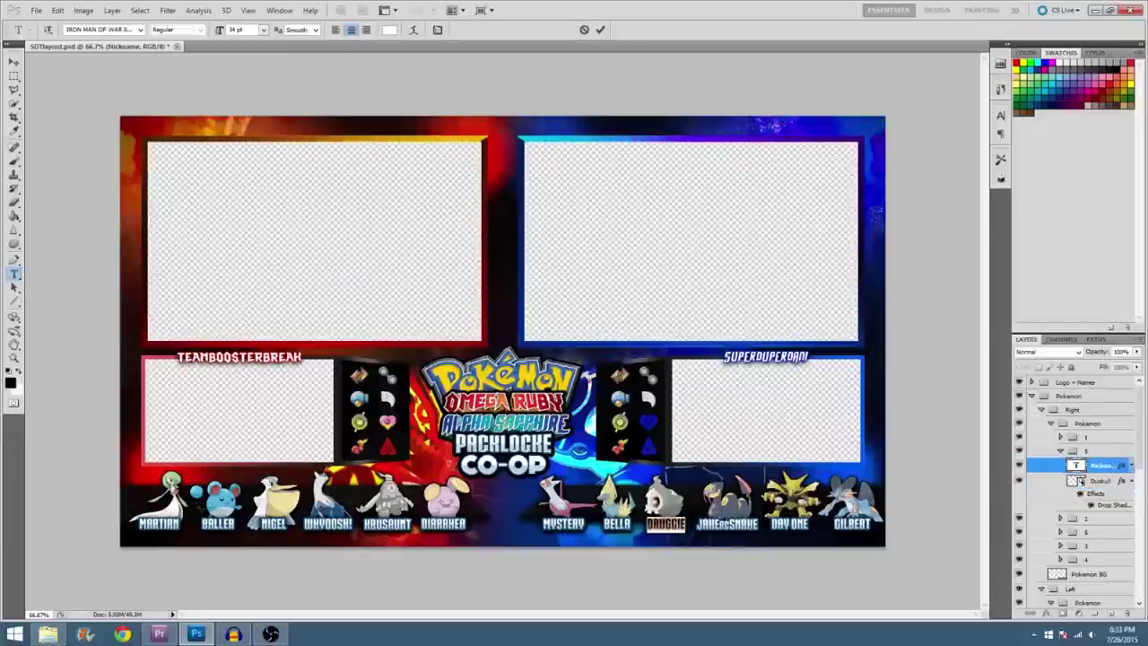
{"action": "type", "text": "PRIME"}
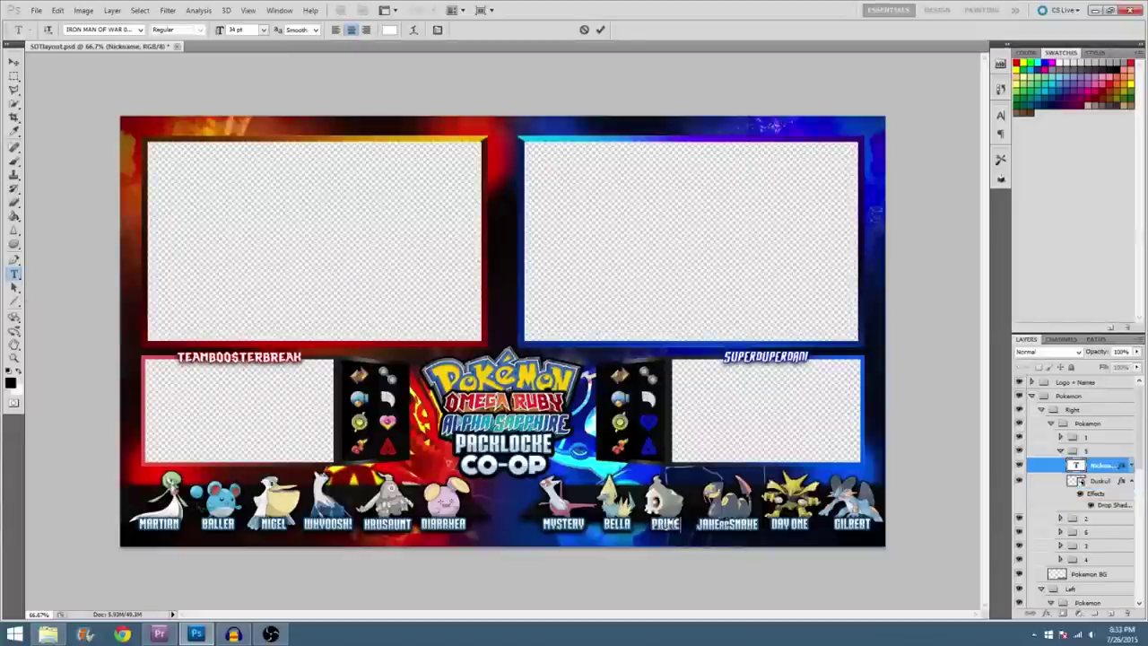
{"action": "type", "text": " BOOTY"}
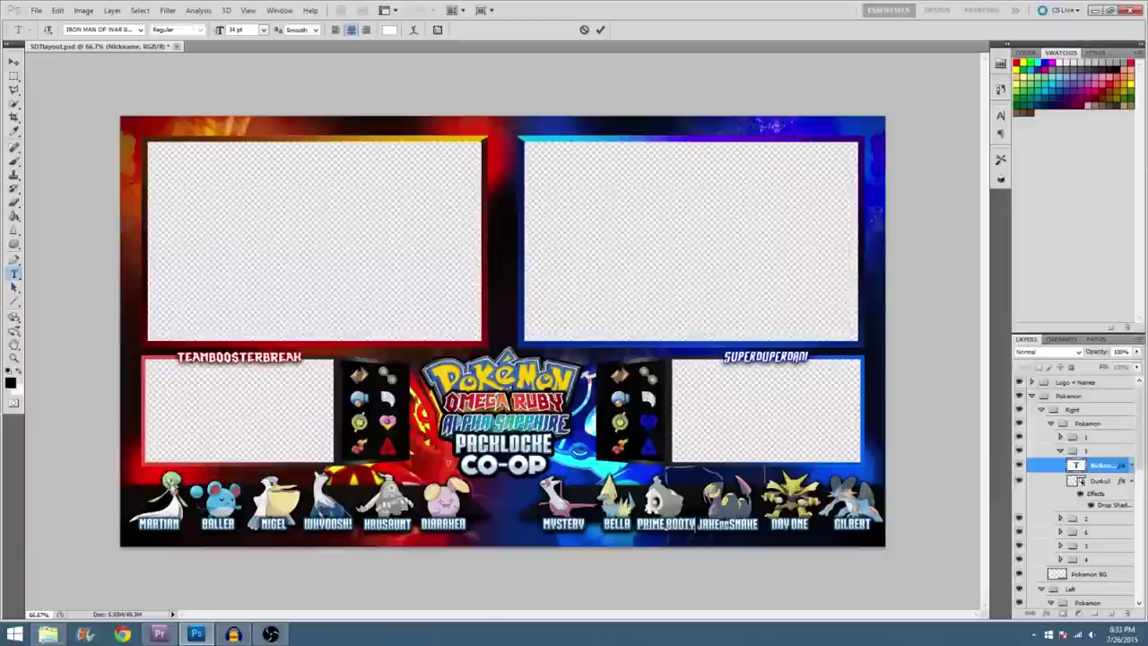
{"action": "left_click", "coordinate": [600, 30]}
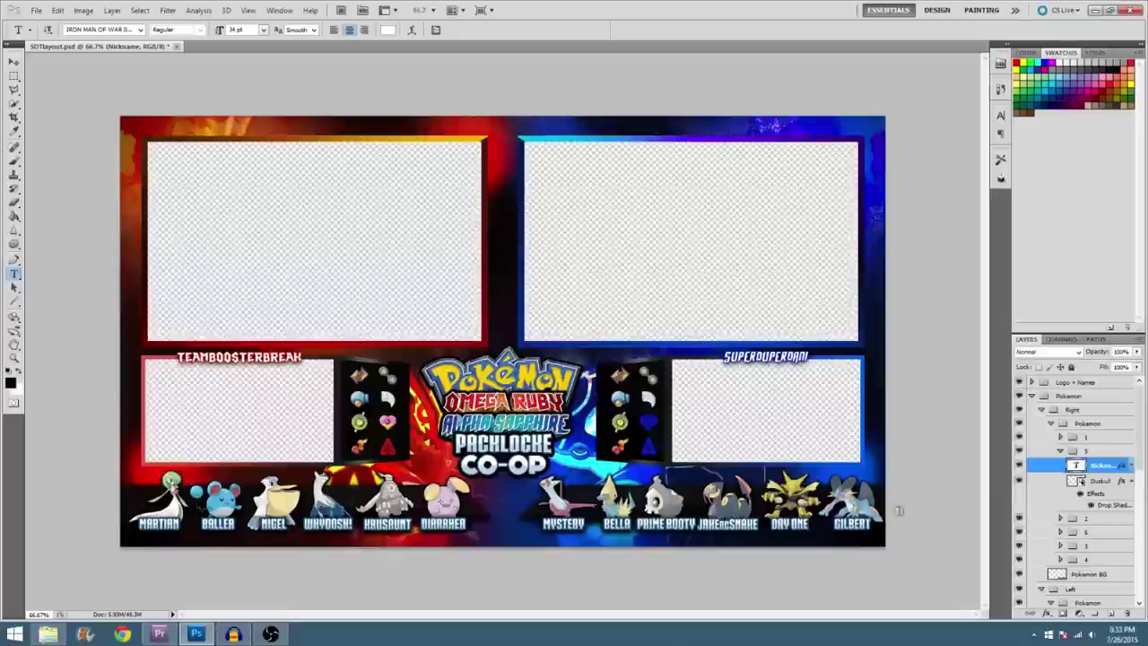
Step: Collapse group 5, nudge groups 2, 6 and 3 slightly sideways to even out the spacing around PRIME BOOTY, and save the document
{"action": "left_click", "coordinate": [1061, 451]}
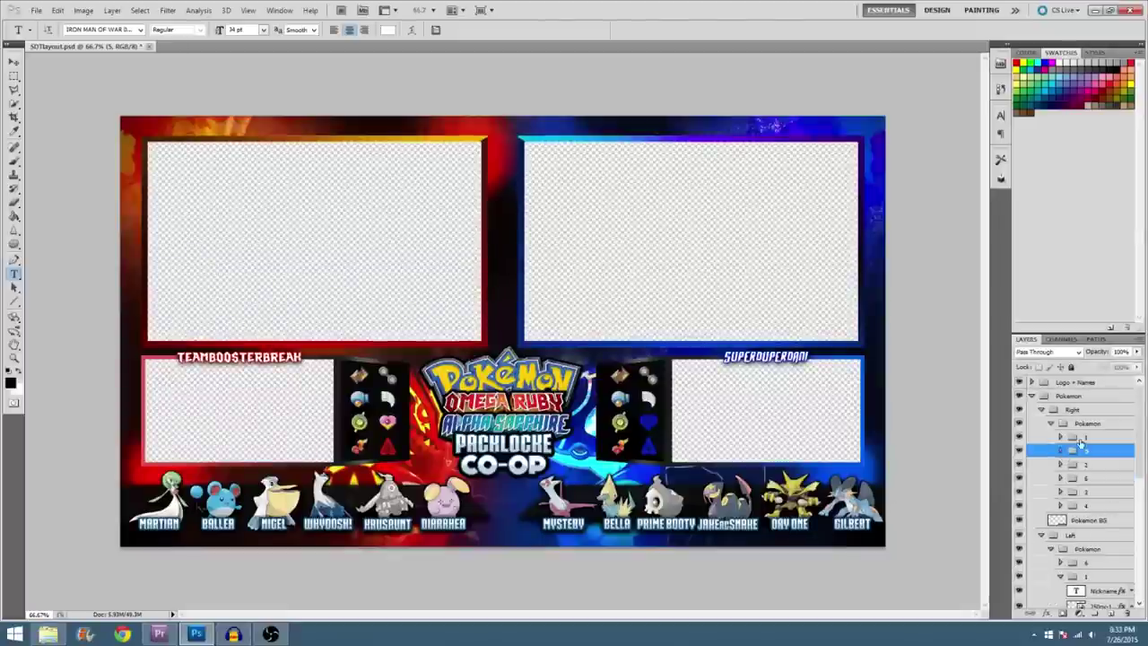
{"action": "left_click", "coordinate": [1085, 437]}
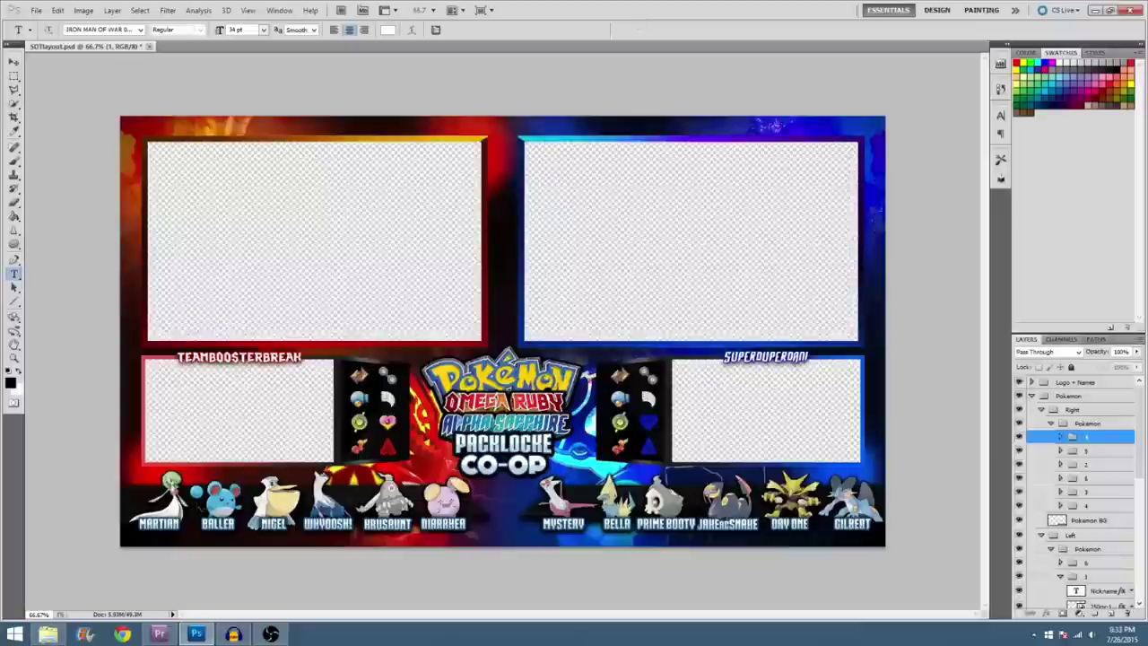
{"action": "left_click", "coordinate": [14, 61]}
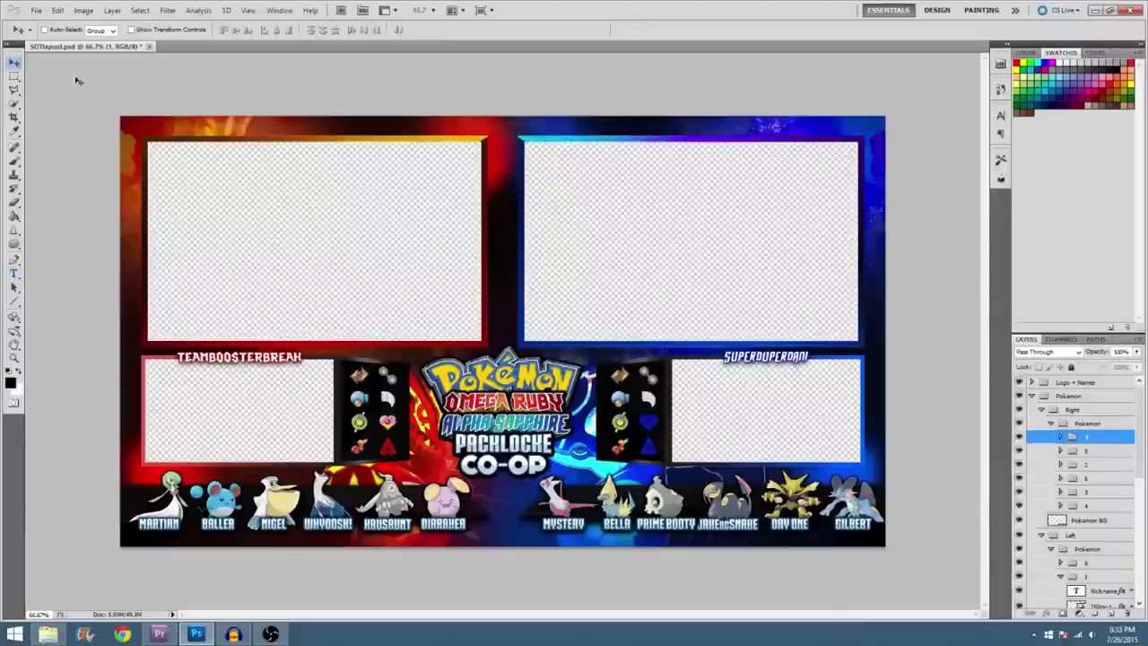
{"action": "left_click", "coordinate": [1086, 452]}
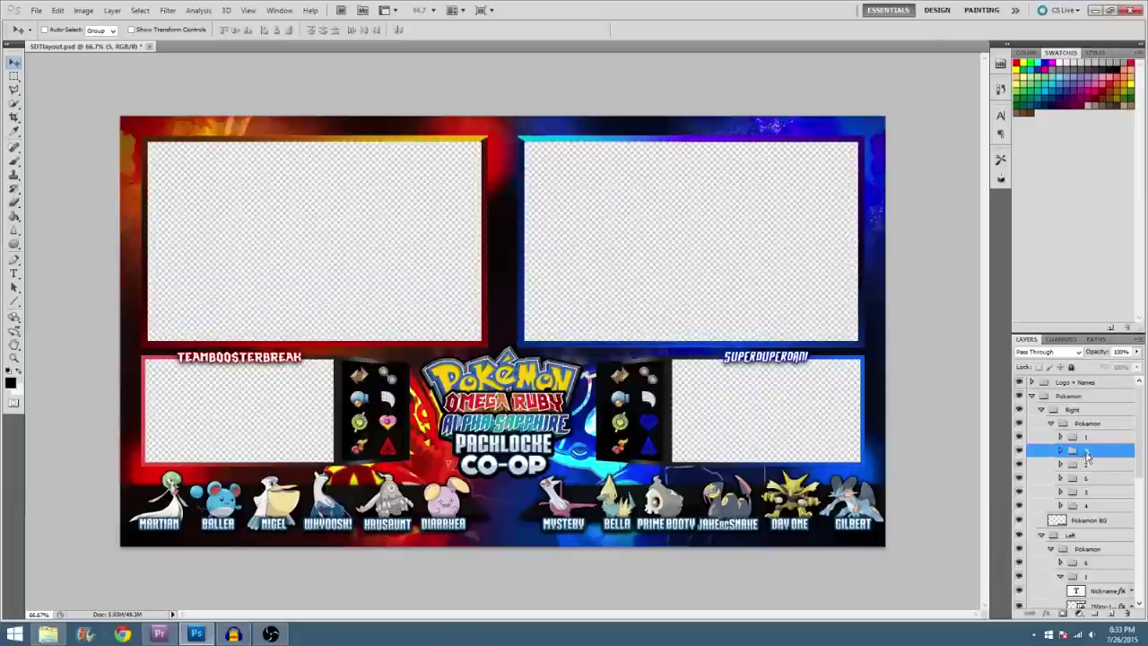
{"action": "left_click", "coordinate": [1080, 465]}
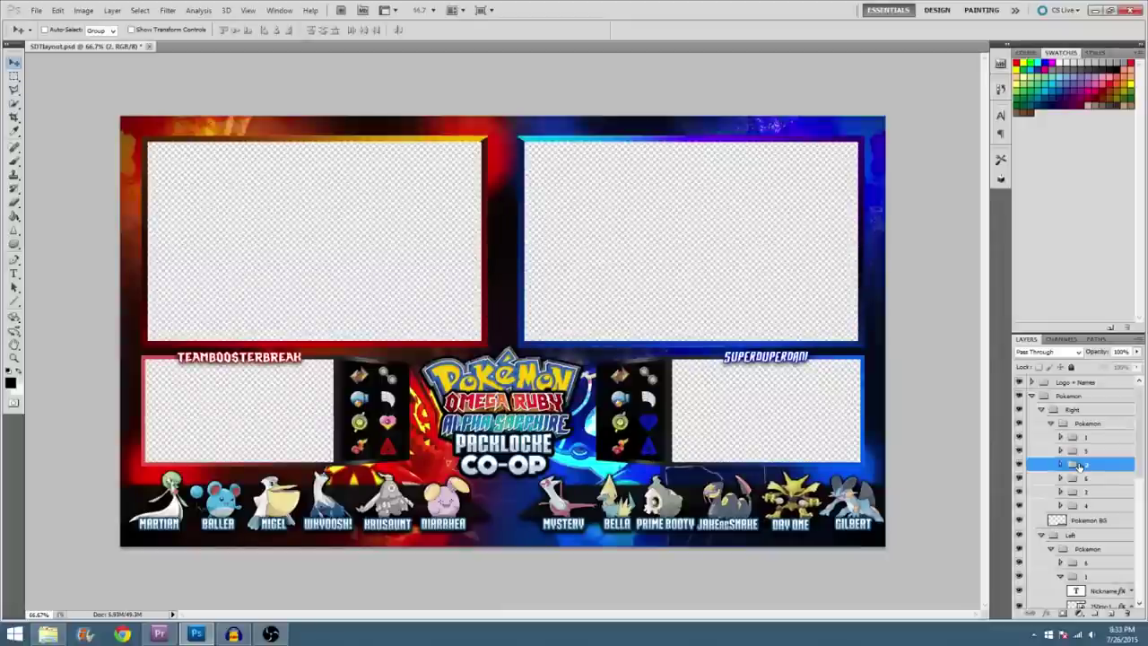
{"action": "left_click", "coordinate": [1084, 477]}
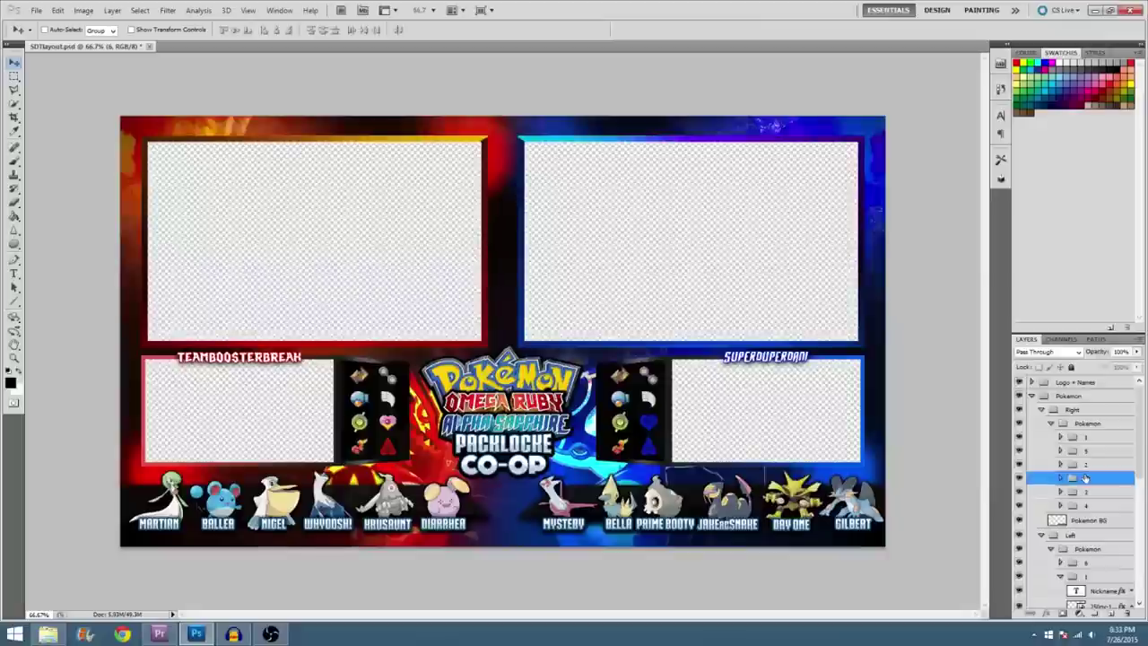
{"action": "left_click", "coordinate": [1093, 493]}
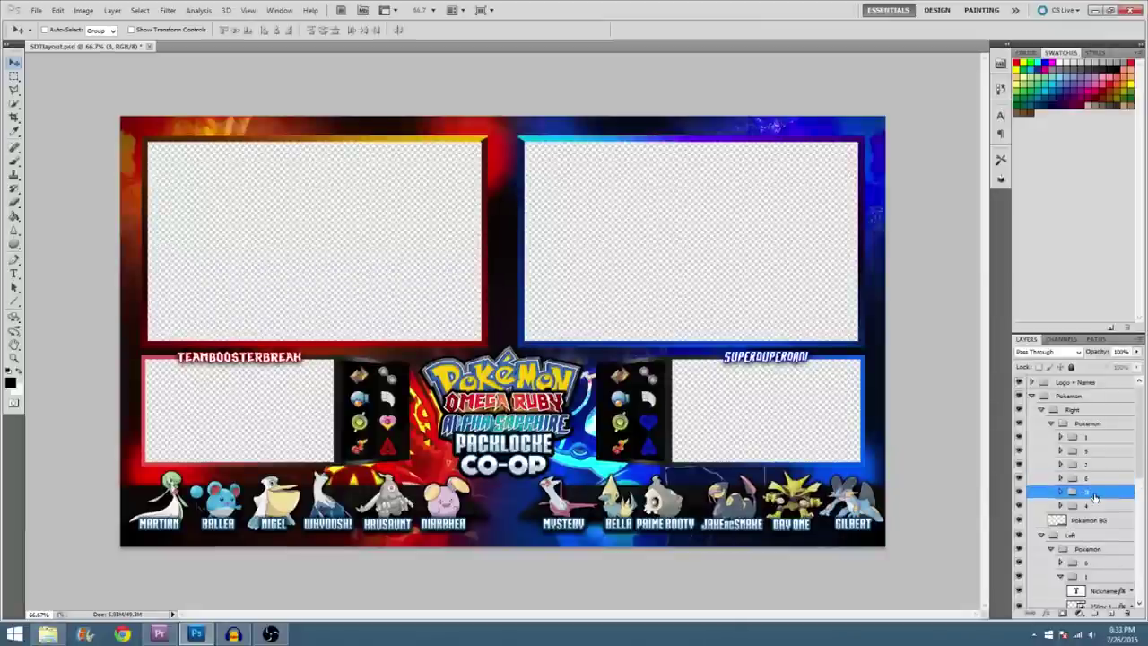
{"action": "left_click", "coordinate": [1095, 451]}
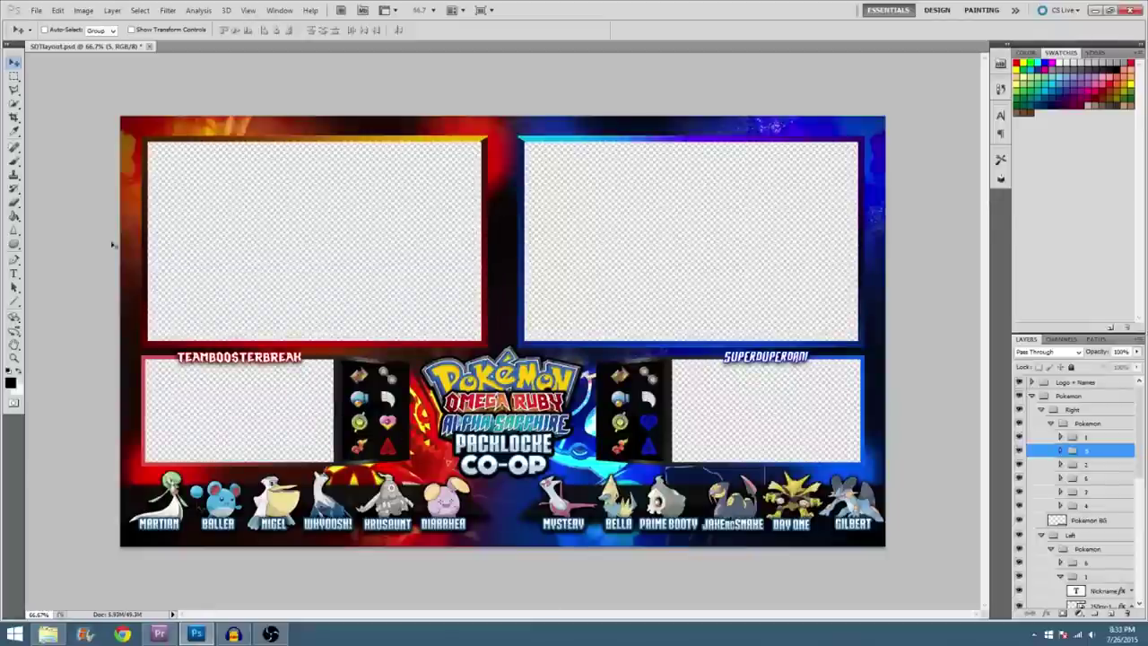
{"action": "left_click", "coordinate": [36, 10]}
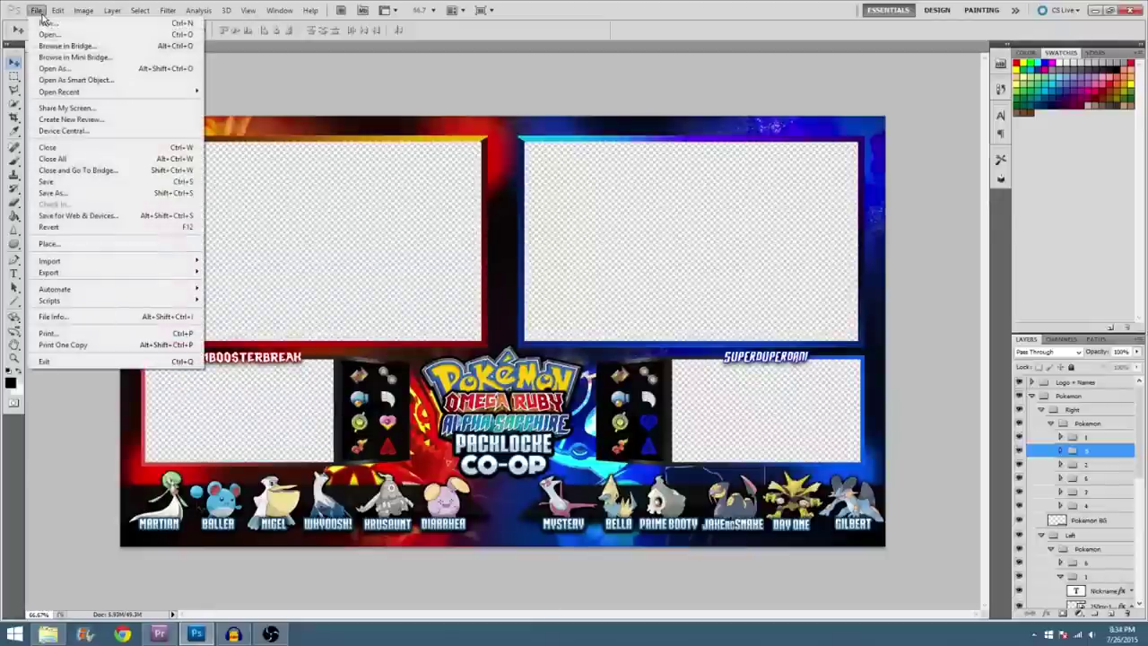
{"action": "left_click", "coordinate": [53, 181]}
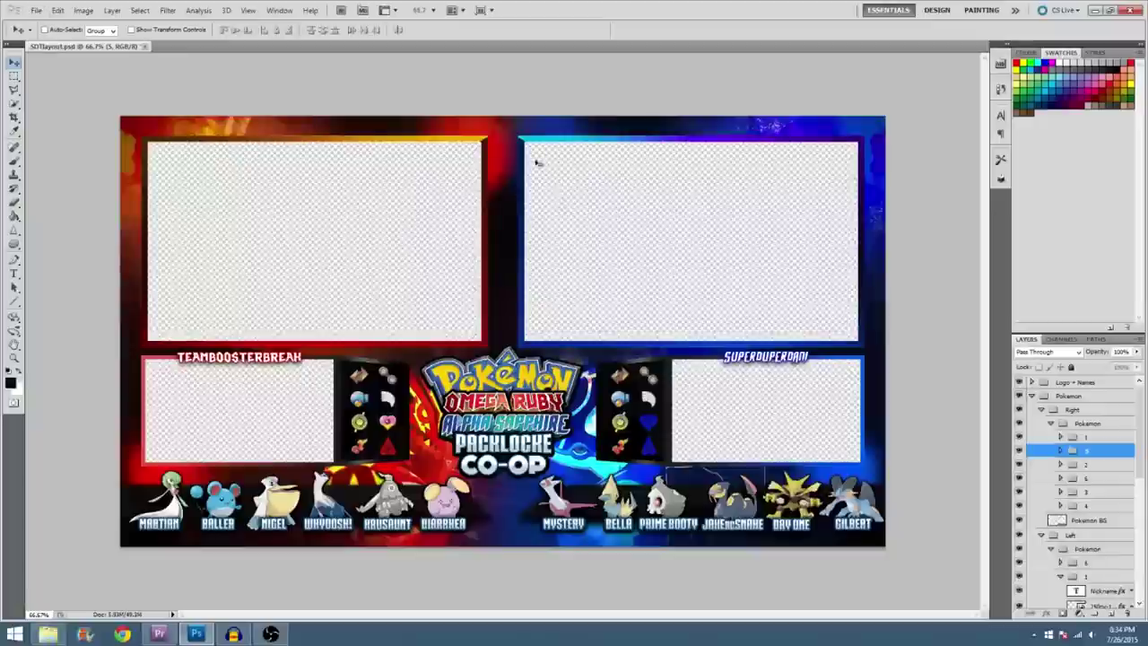
Step: Save a PNG copy of the layout as SDTlayout84.png in the Packlocke folder, accepting the PNG options
{"action": "left_click", "coordinate": [37, 10]}
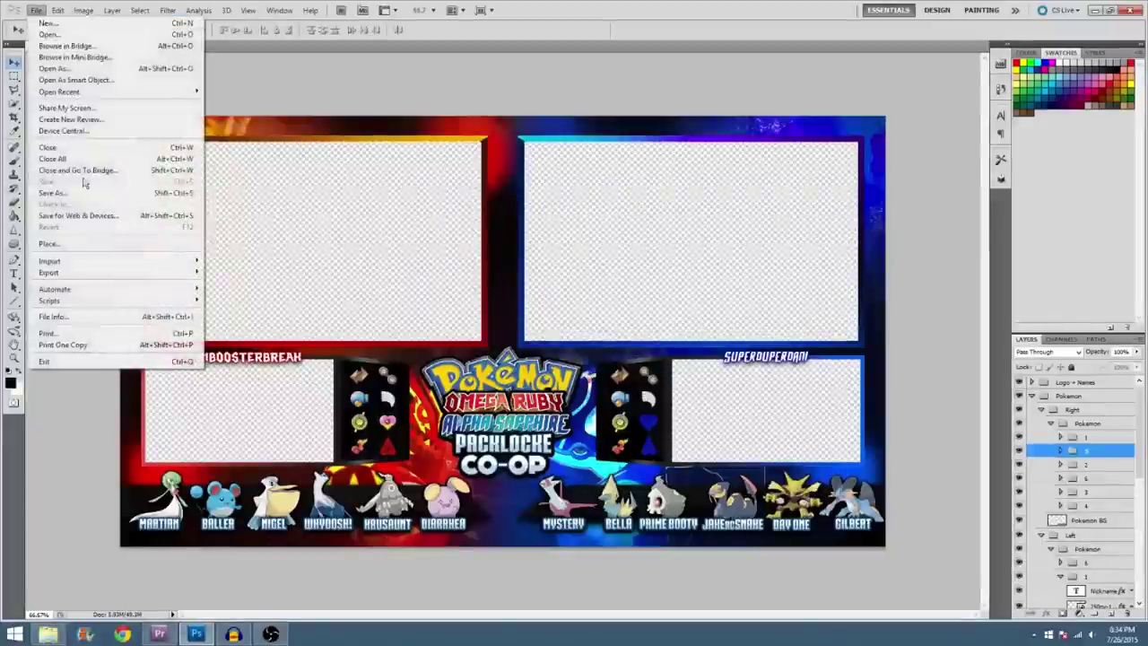
{"action": "left_click", "coordinate": [80, 195]}
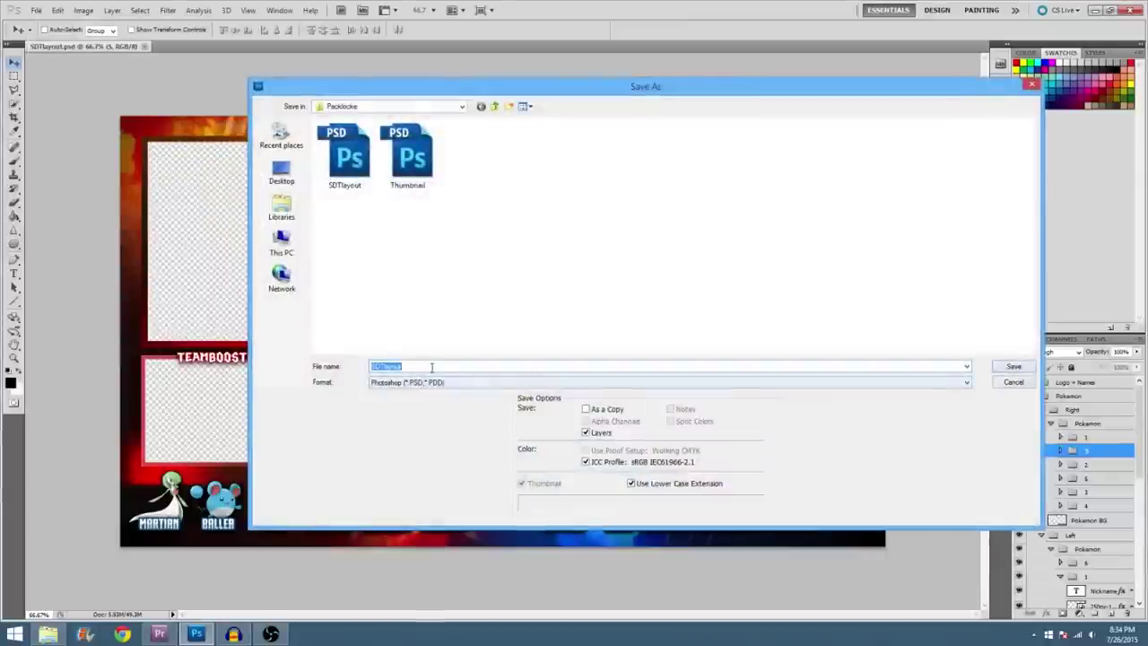
{"action": "left_click", "coordinate": [437, 382]}
{"action": "left_click", "coordinate": [436, 509]}
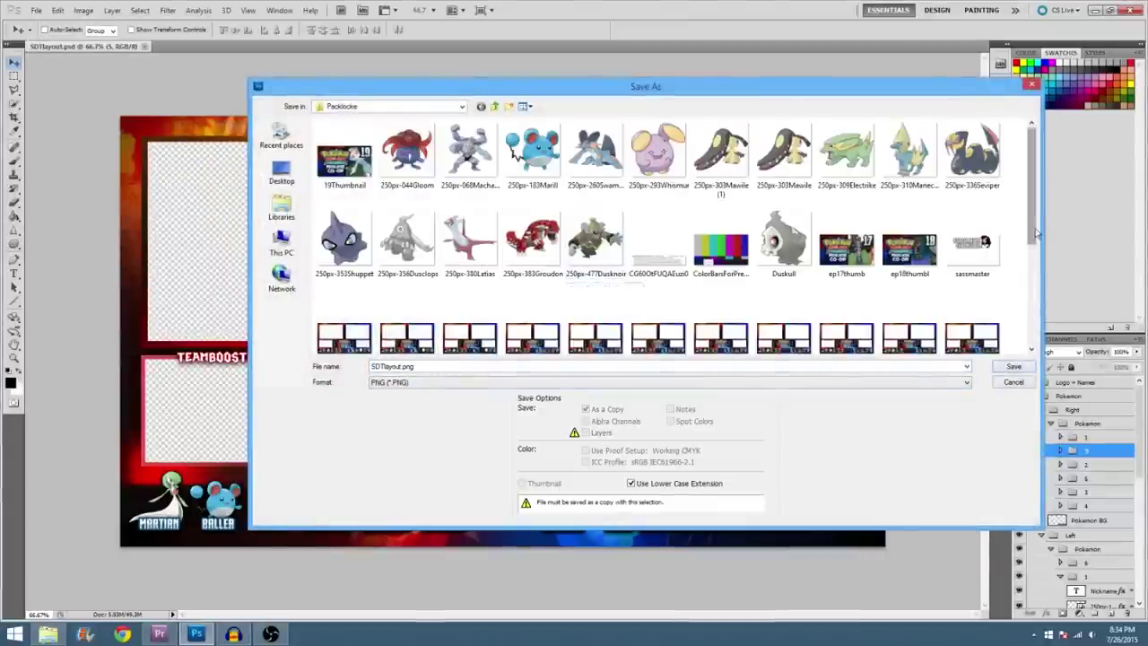
{"action": "scroll", "coordinate": [628, 269], "scroll_direction": "down", "scroll_amount": 2}
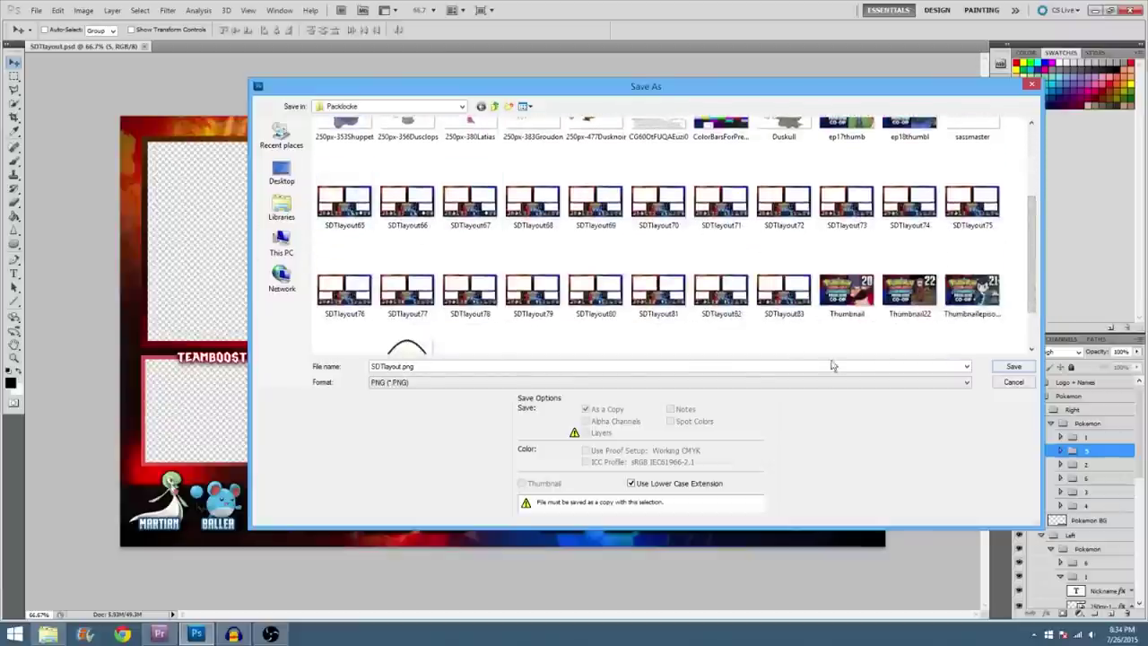
{"action": "left_click", "coordinate": [400, 366]}
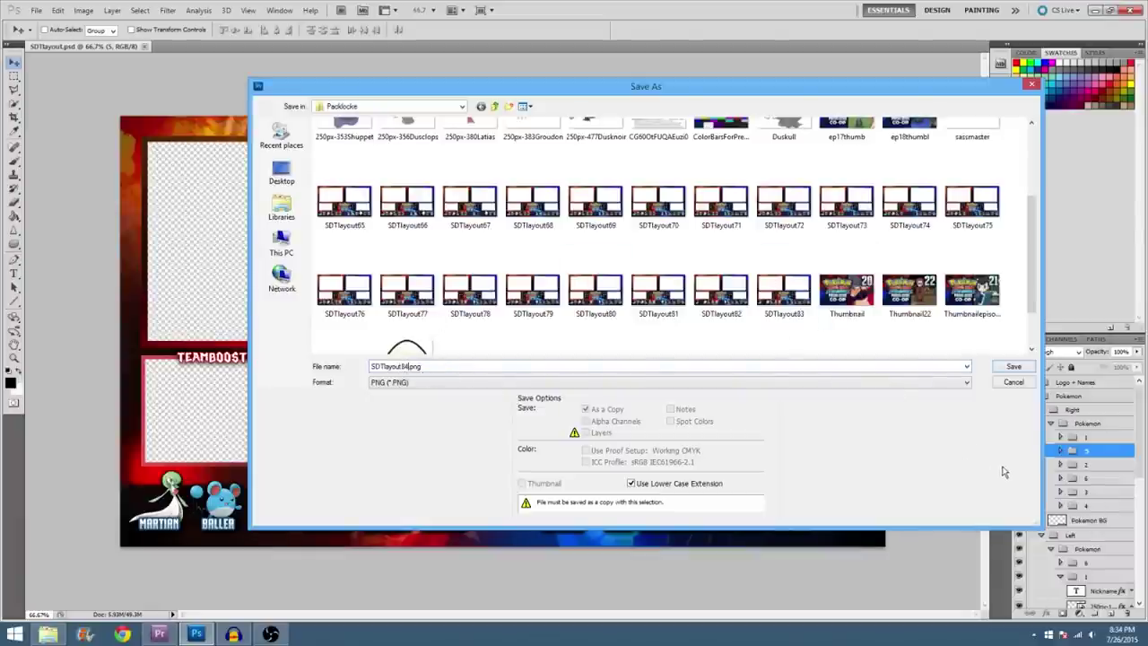
{"action": "left_click", "coordinate": [1013, 368]}
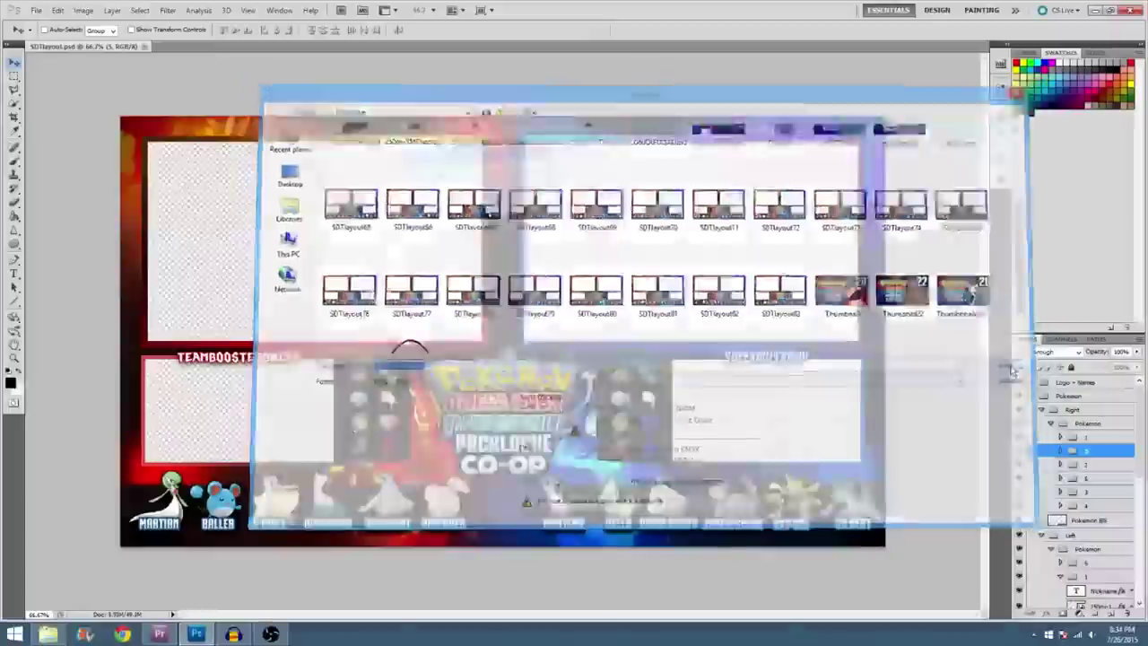
{"action": "left_click", "coordinate": [518, 179]}
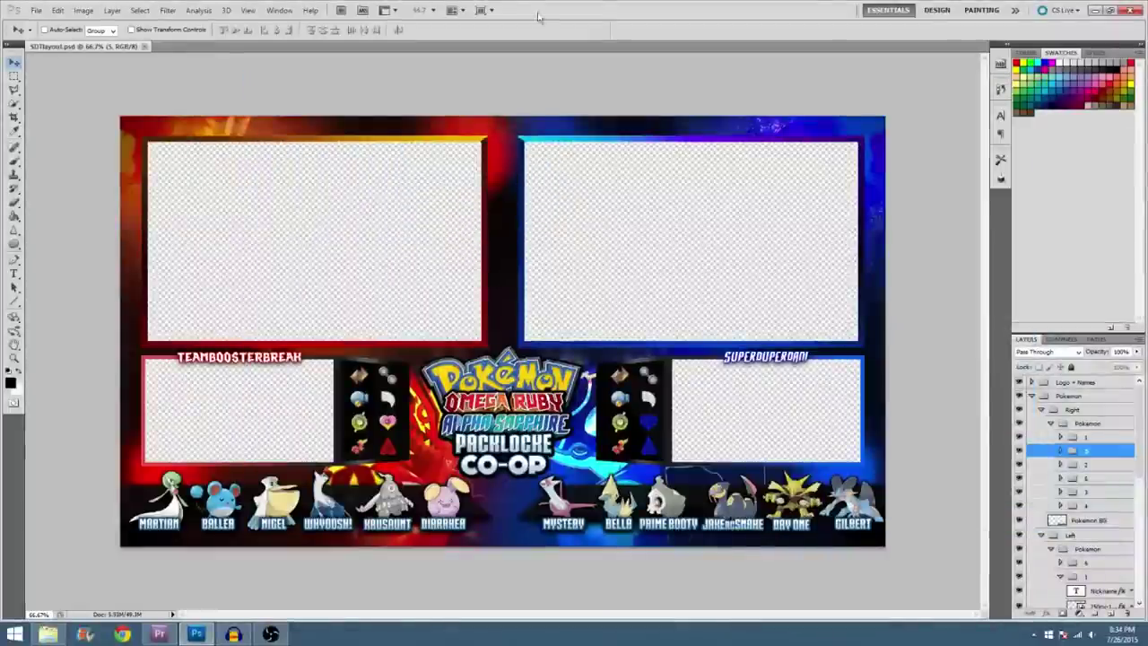
Step: Switch to Premiere Pro and import SDTlayout84.png from the Packlocke folder in Pictures
{"action": "left_click", "coordinate": [1094, 11]}
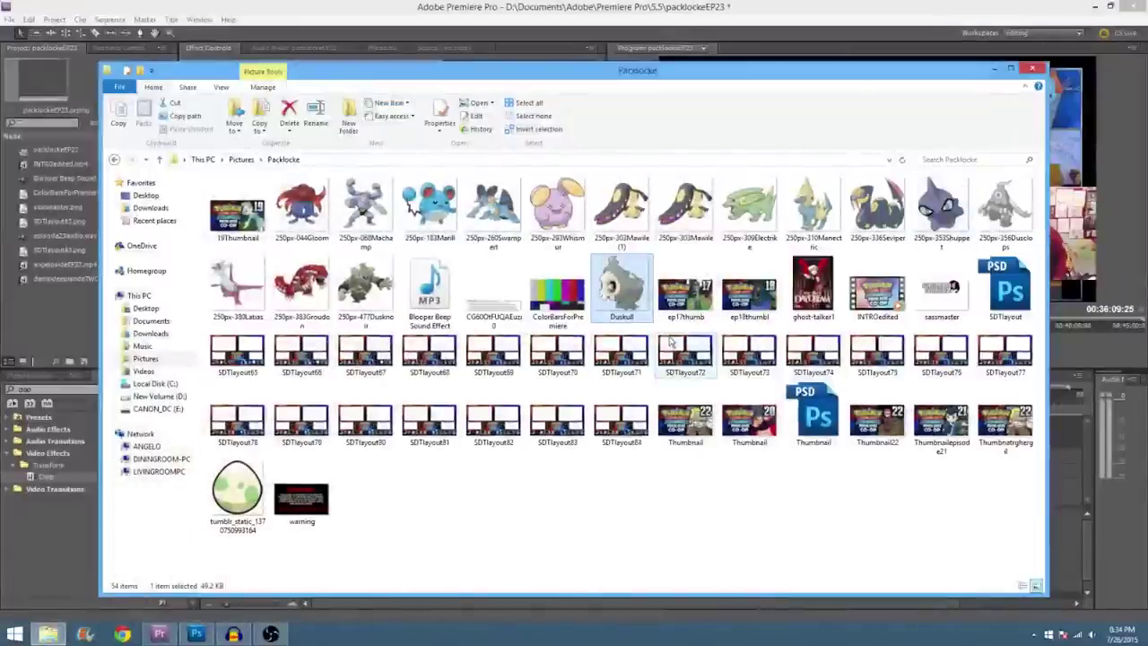
{"action": "left_click", "coordinate": [1035, 68]}
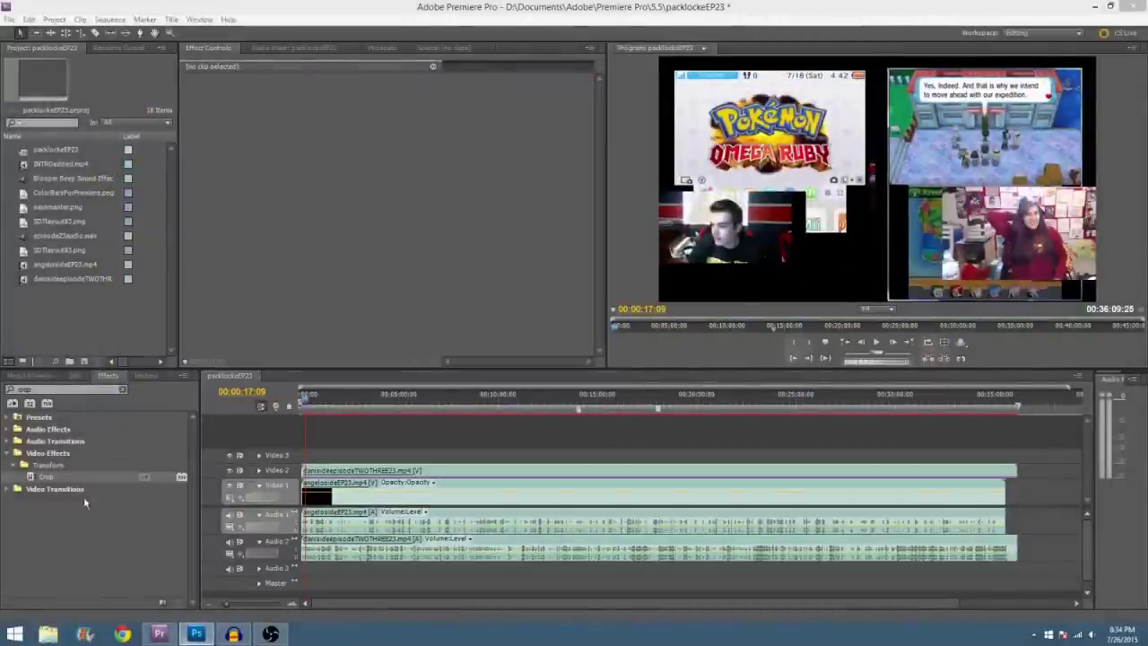
{"action": "double_click", "coordinate": [85, 307]}
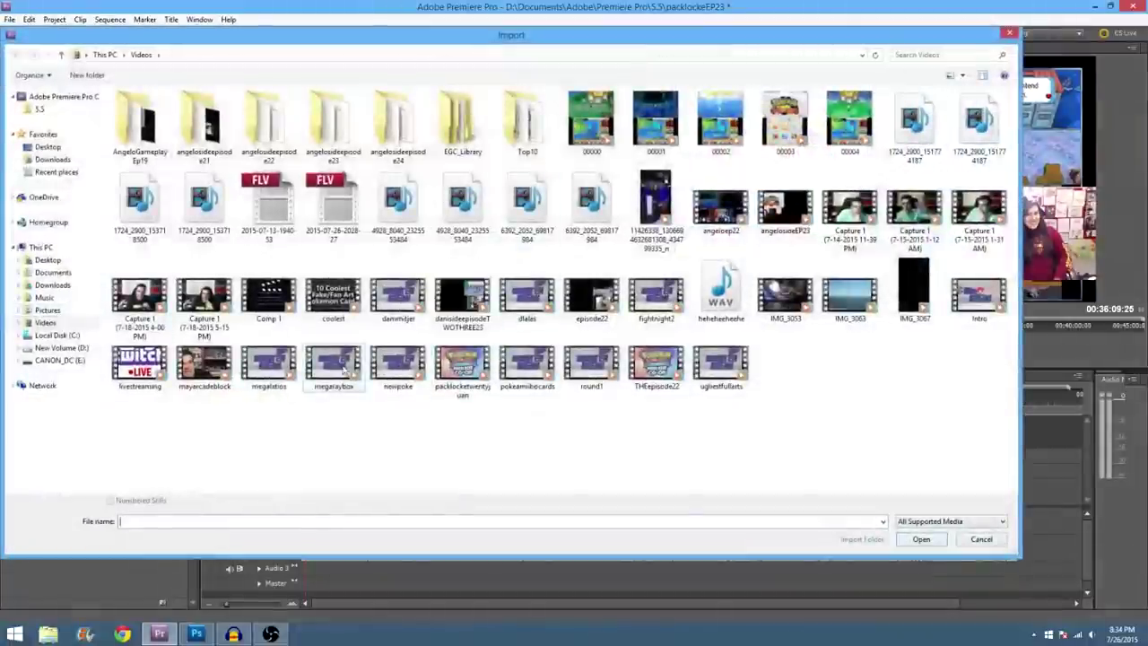
{"action": "left_click", "coordinate": [48, 310]}
{"action": "double_click", "coordinate": [460, 122]}
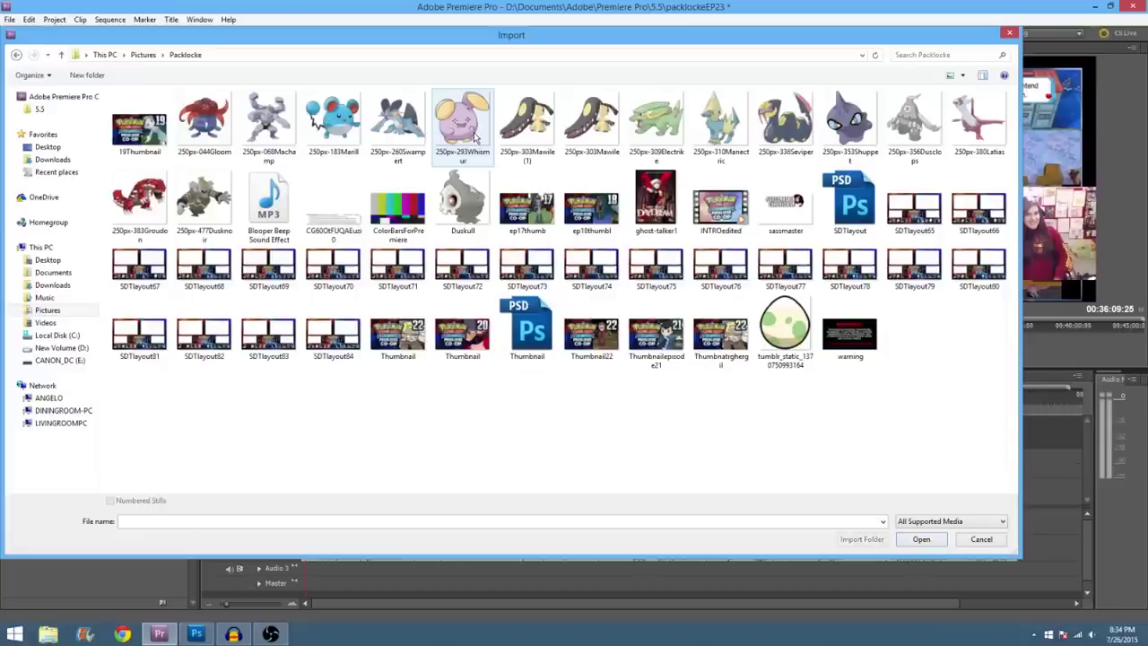
{"action": "double_click", "coordinate": [334, 334]}
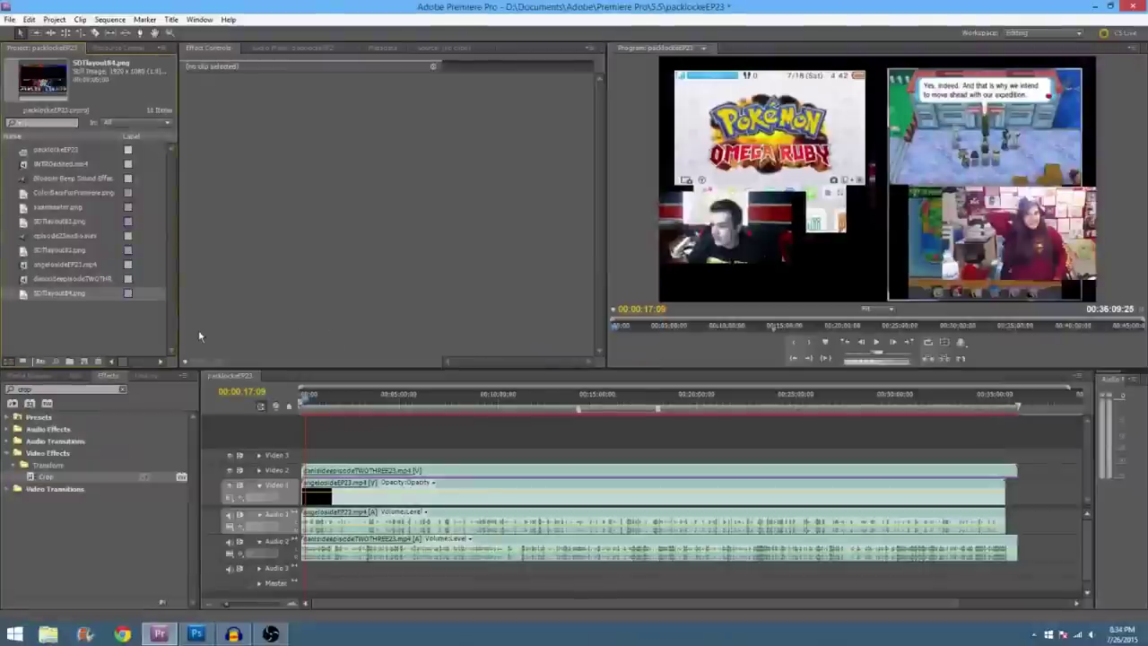
Step: Place SDTlayout84.png on Video 3 across the full length of the angelosideEP23.mp4 clip, and preview the overlay from about 30 seconds in
{"action": "left_click_drag", "start_coordinate": [75, 300], "coordinate": [1006, 456]}
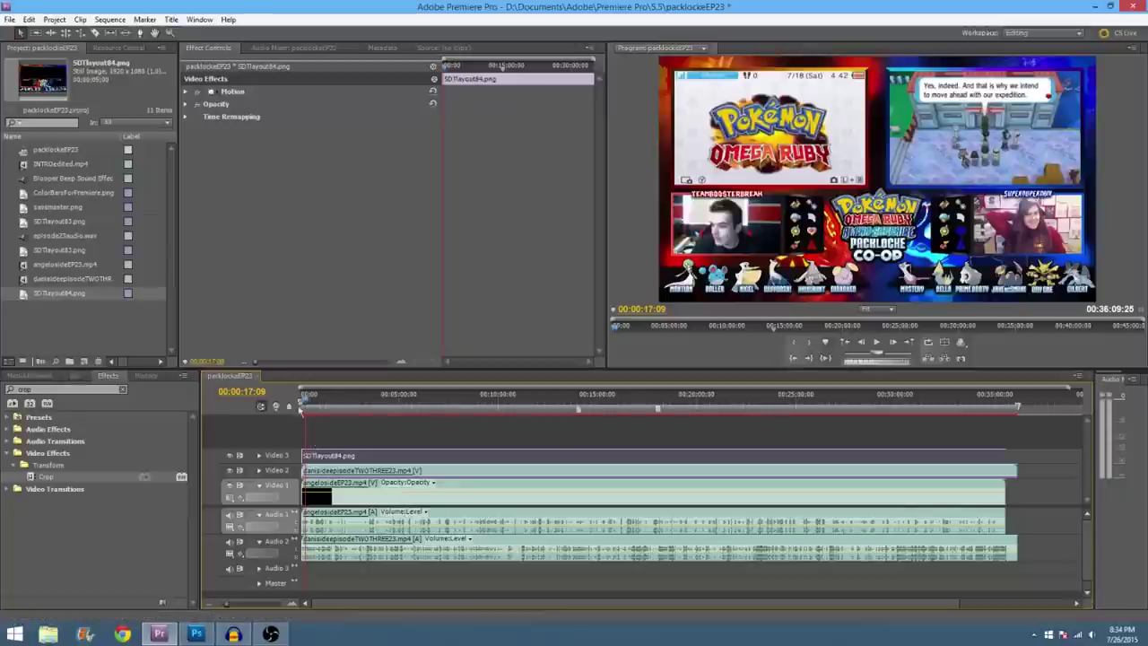
{"action": "left_click_drag", "start_coordinate": [305, 400], "coordinate": [308, 403]}
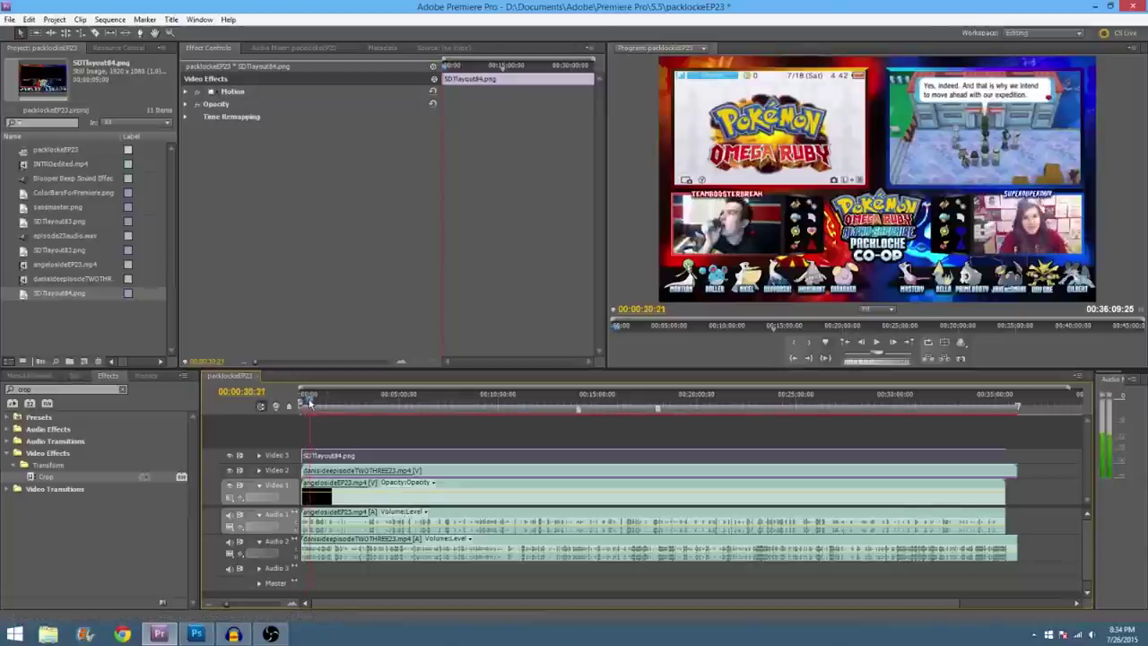
{"action": "left_click", "coordinate": [877, 345]}
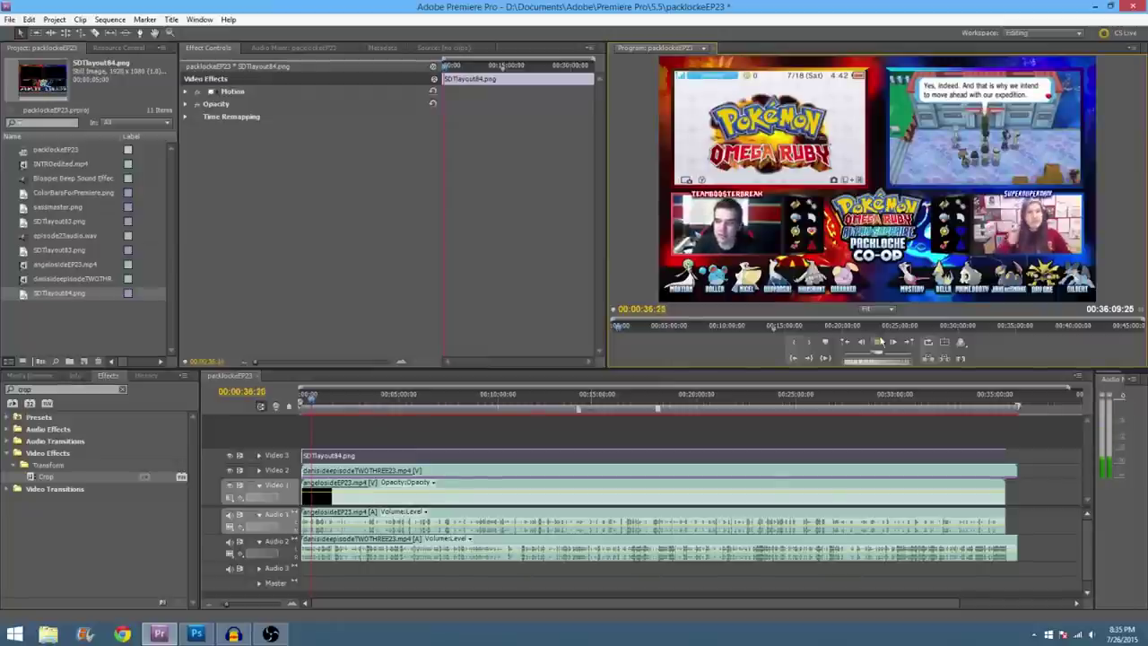
{"action": "key", "text": "space"}
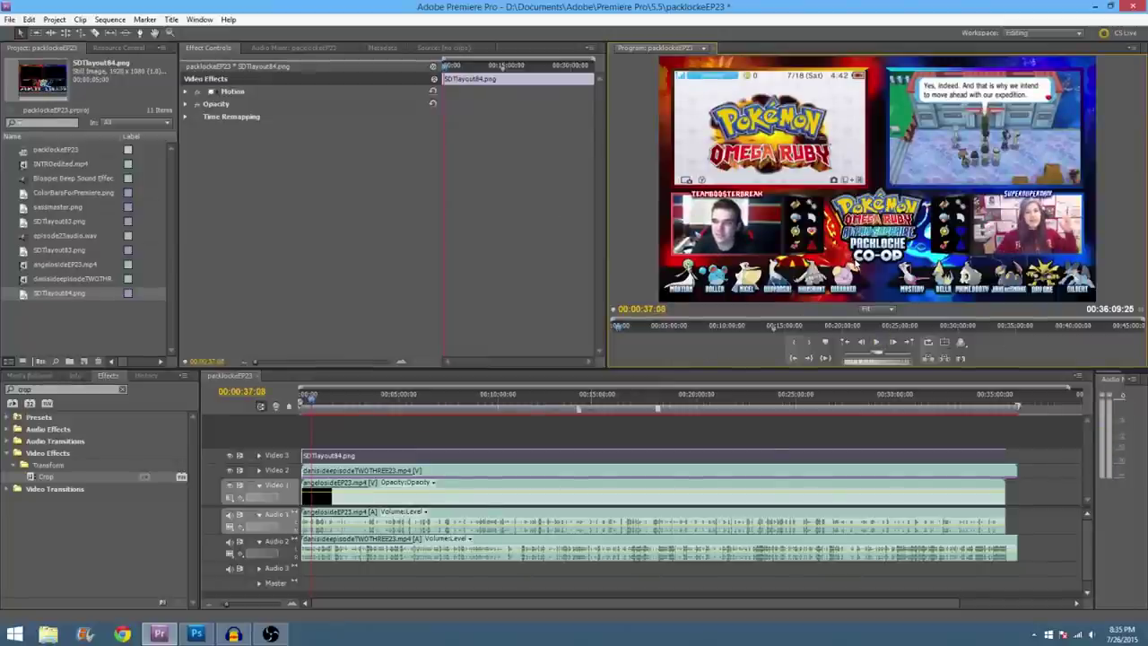
{"action": "left_click", "coordinate": [880, 344]}
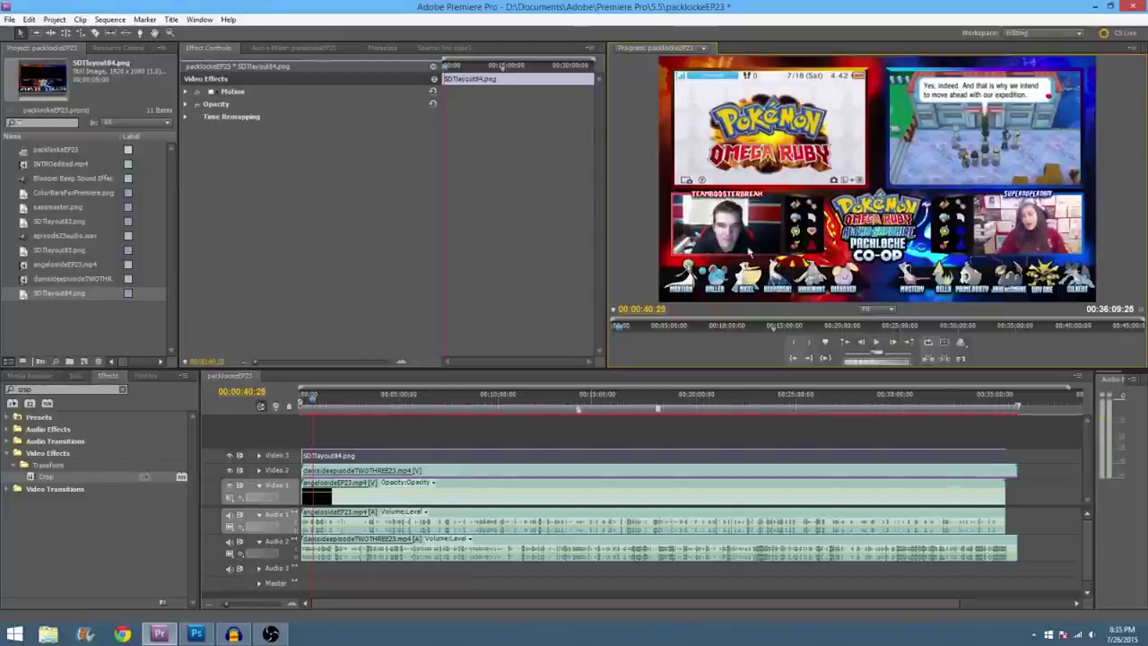
Step: Play the opening of the sequence to locate the first player's sync cue and add a timeline marker at 00:00:24:21
{"action": "left_click_drag", "start_coordinate": [230, 606], "coordinate": [244, 610]}
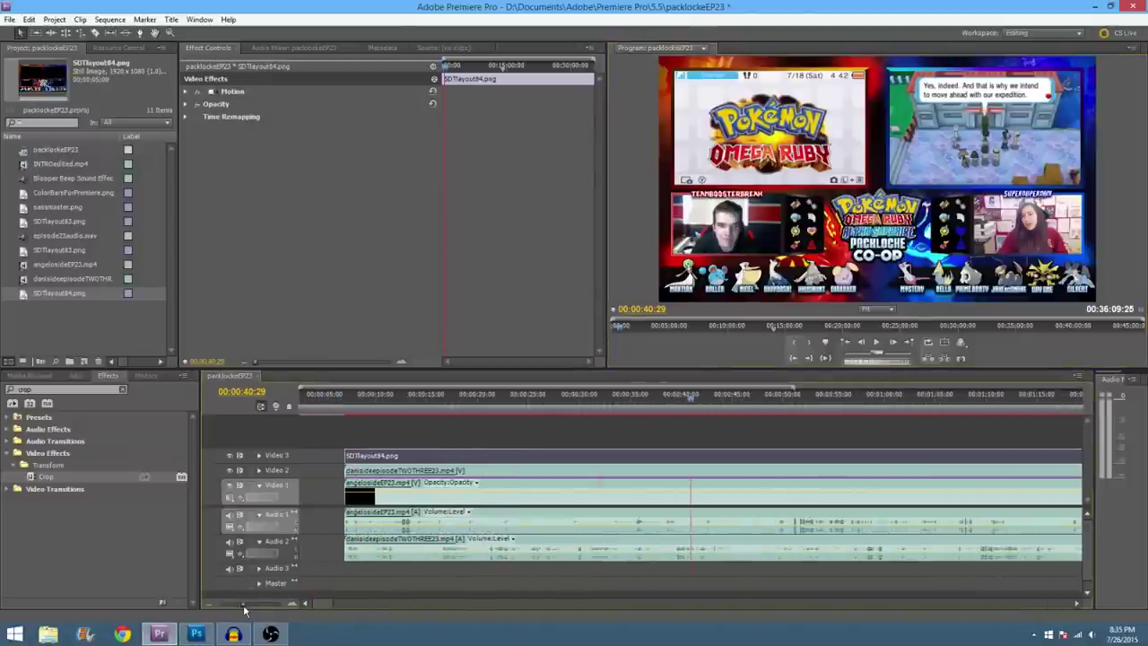
{"action": "left_click", "coordinate": [349, 408]}
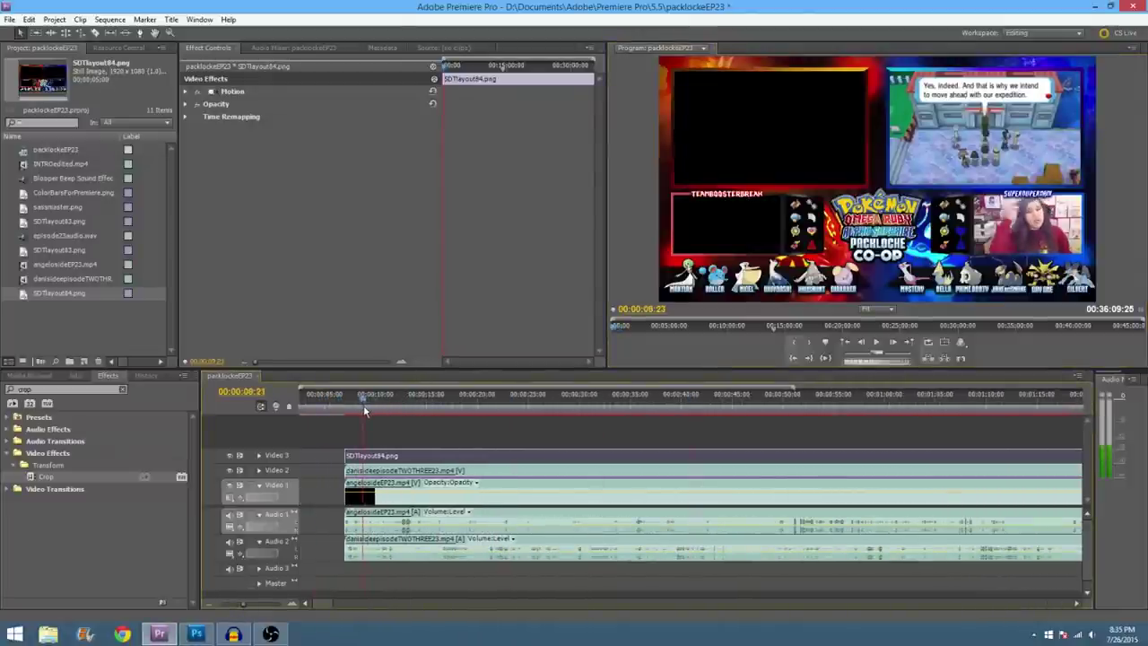
{"action": "left_click", "coordinate": [876, 344]}
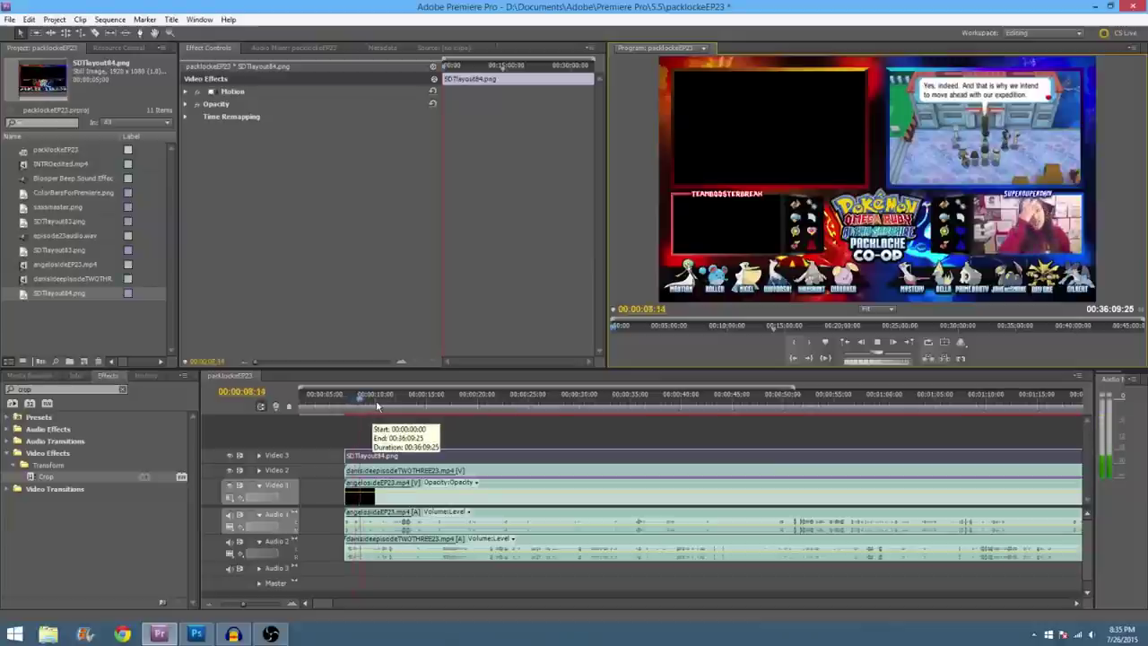
{"action": "left_click", "coordinate": [382, 406]}
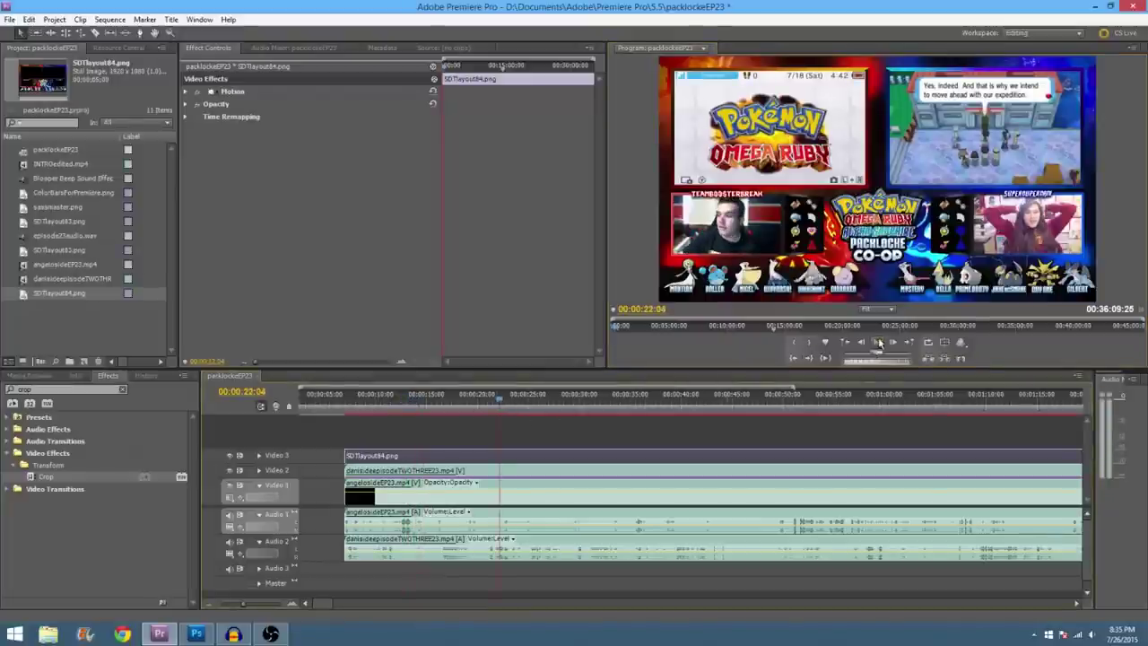
{"action": "left_click", "coordinate": [879, 342]}
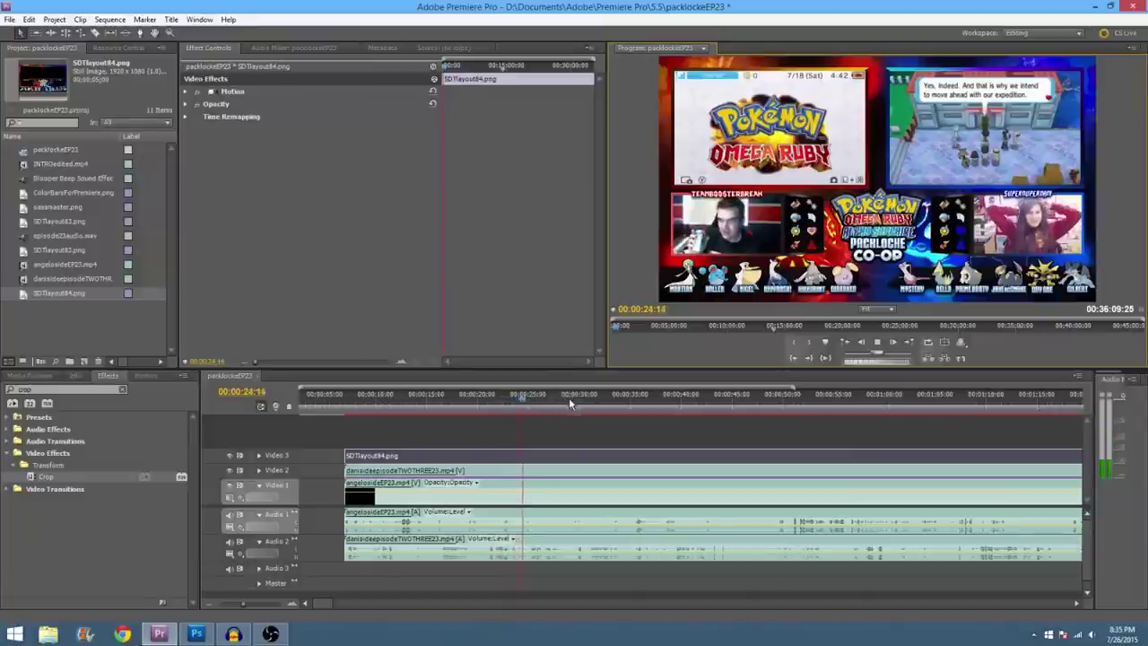
{"action": "key", "text": "space"}
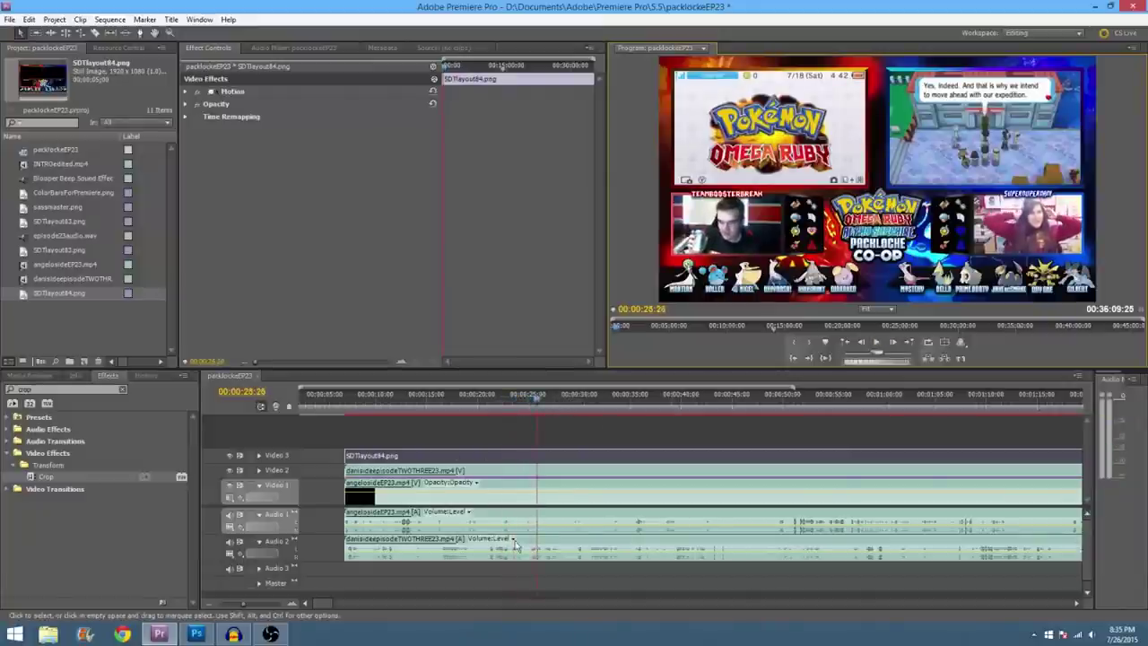
{"action": "left_click", "coordinate": [525, 399]}
{"action": "left_click", "coordinate": [288, 407]}
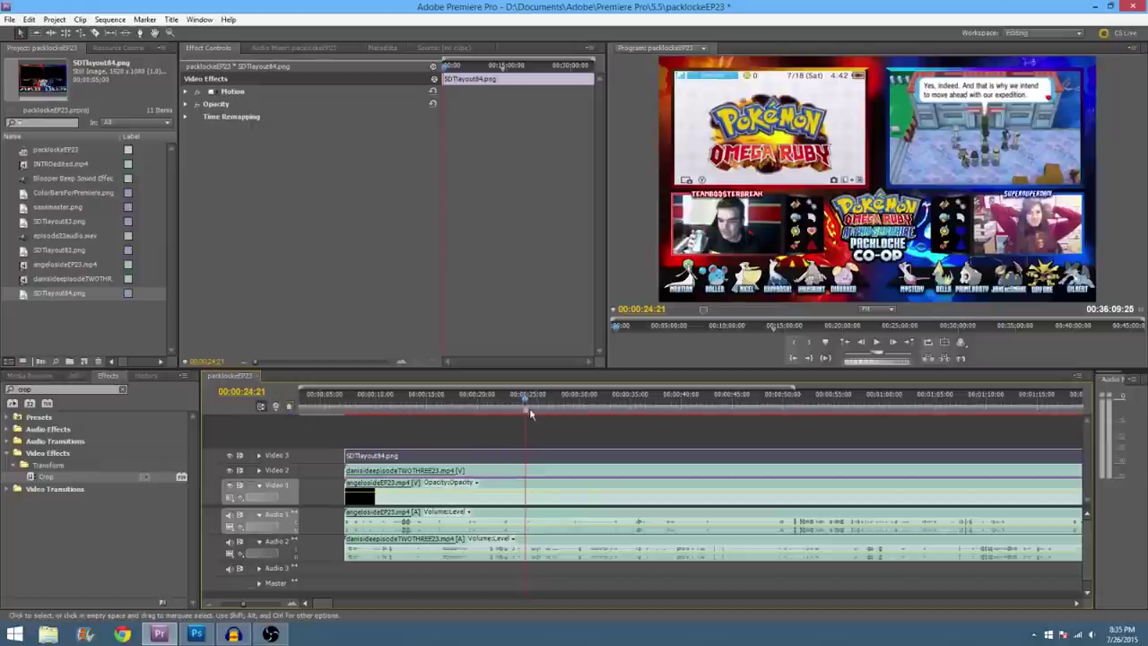
Step: Play the sequence around 43 and 58 seconds to find the matching sync cue in the second player's footage
{"action": "left_click", "coordinate": [712, 405]}
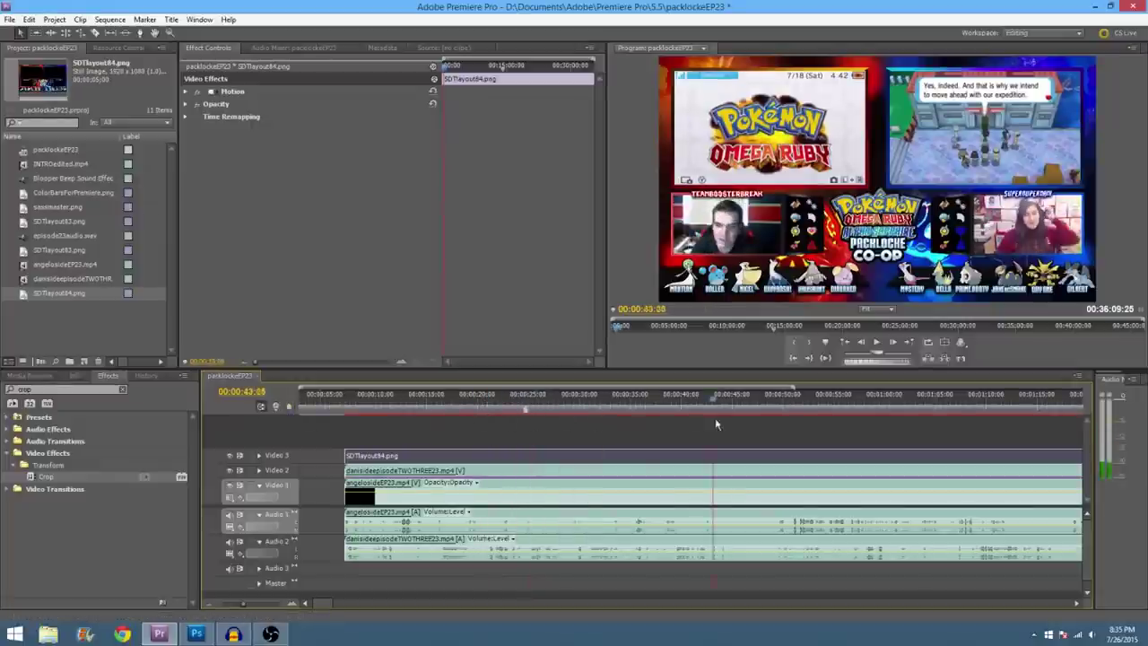
{"action": "left_click_drag", "start_coordinate": [715, 420], "coordinate": [712, 417]}
{"action": "left_click", "coordinate": [875, 343]}
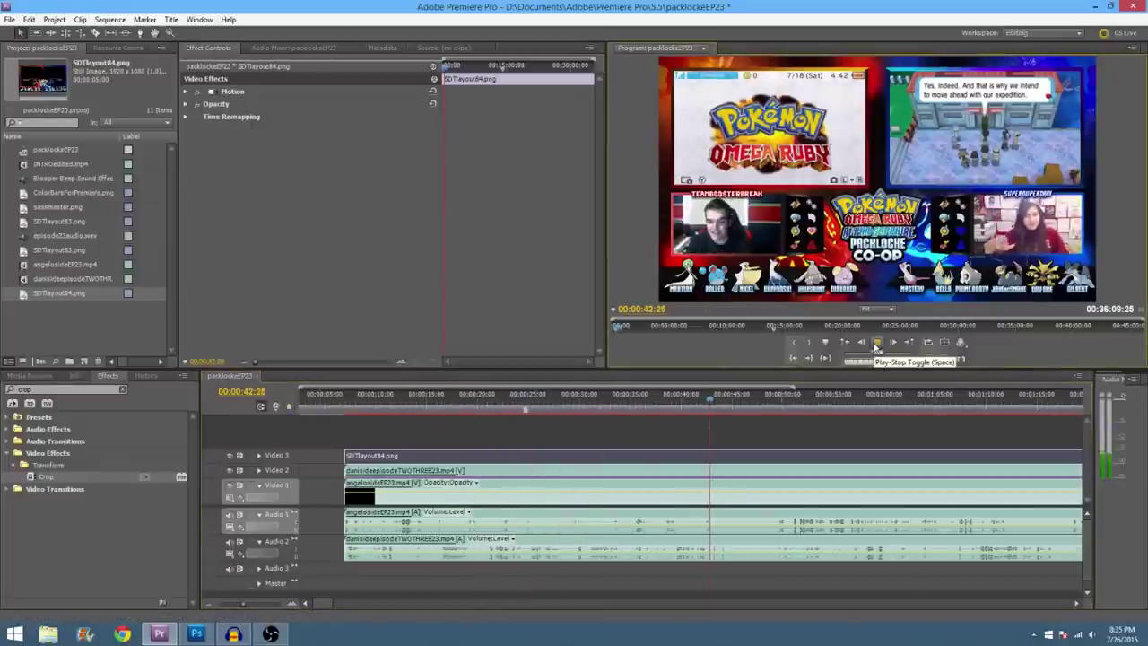
{"action": "left_click", "coordinate": [876, 346]}
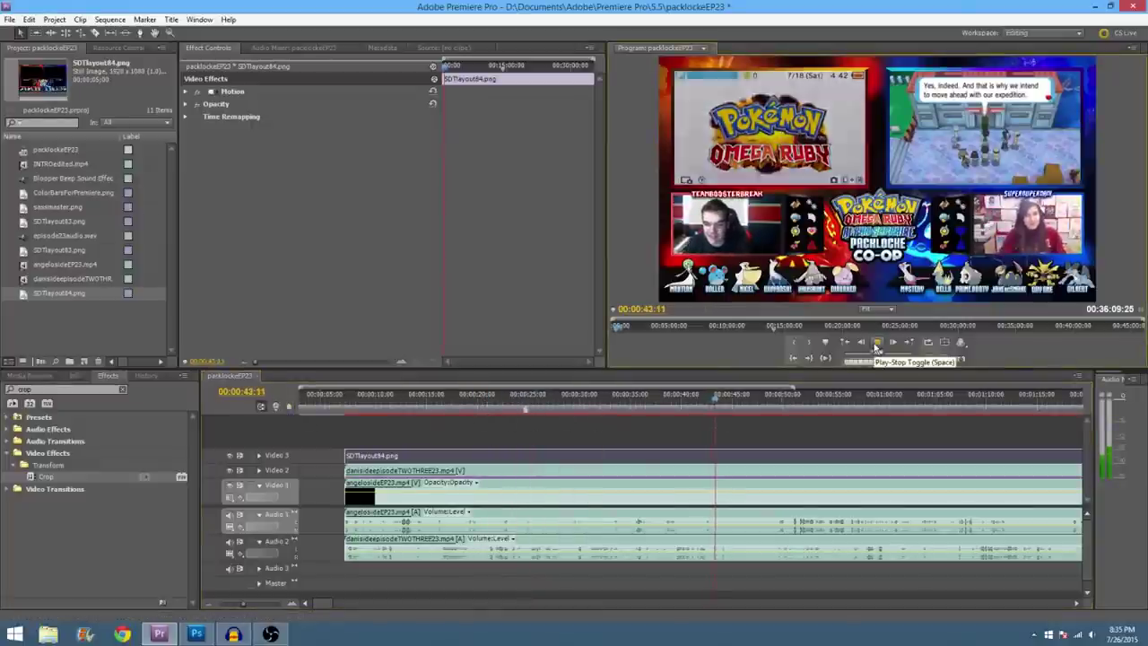
{"action": "left_click", "coordinate": [876, 343]}
{"action": "left_click_drag", "start_coordinate": [319, 606], "coordinate": [326, 608]}
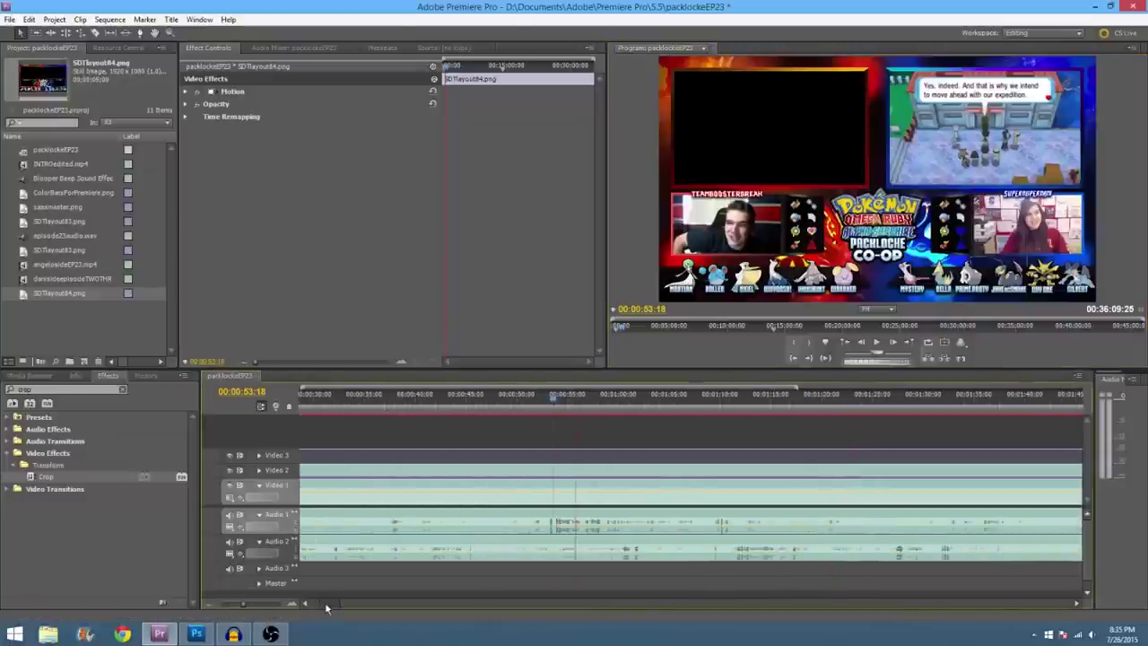
{"action": "left_click", "coordinate": [605, 404]}
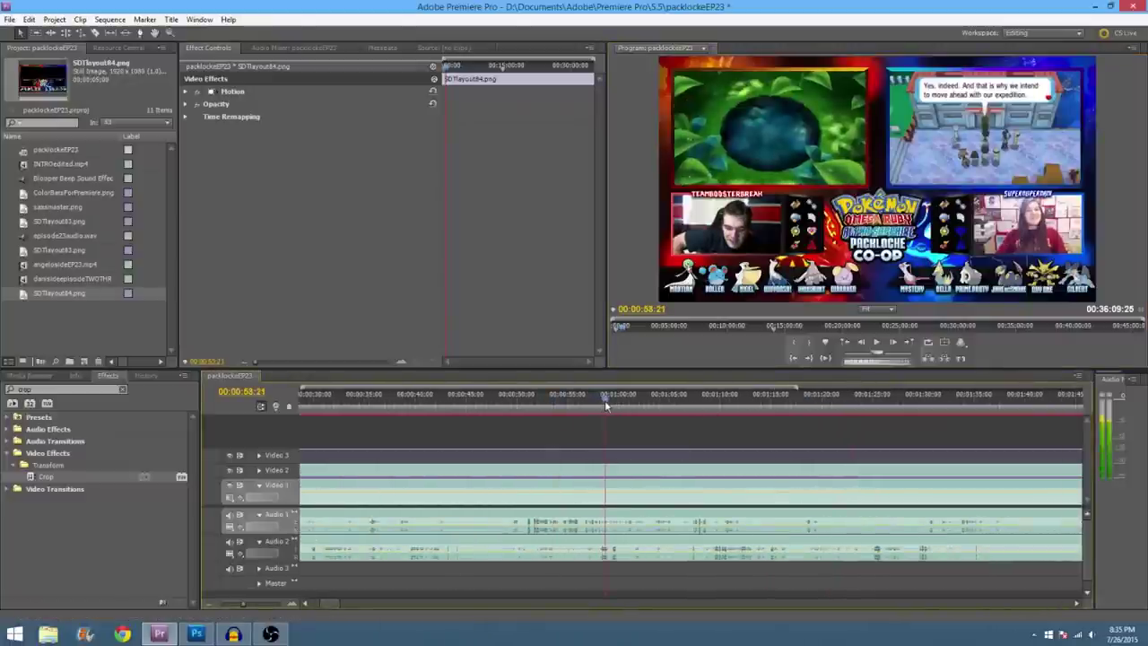
{"action": "left_click", "coordinate": [878, 345]}
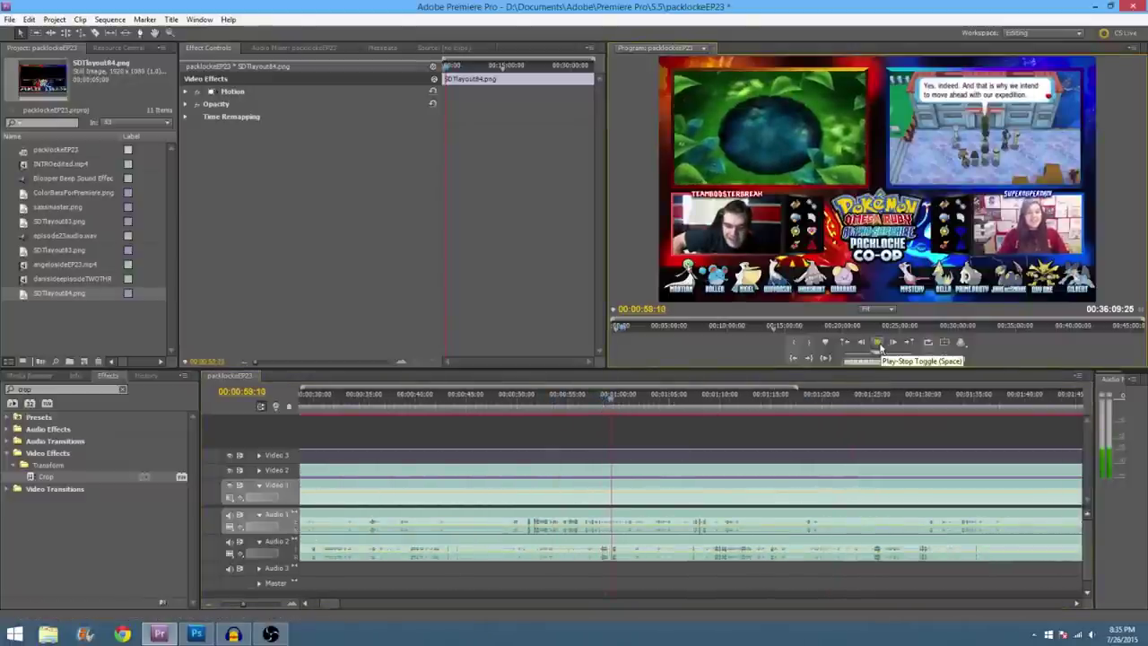
Step: Shift the angelosideEP23.mp4 video and audio forward about 36 seconds to align its sync cue with the playhead at 00:01:00:11
{"action": "left_click", "coordinate": [619, 547]}
{"action": "key", "text": "minus"}
{"action": "key", "text": "minus"}
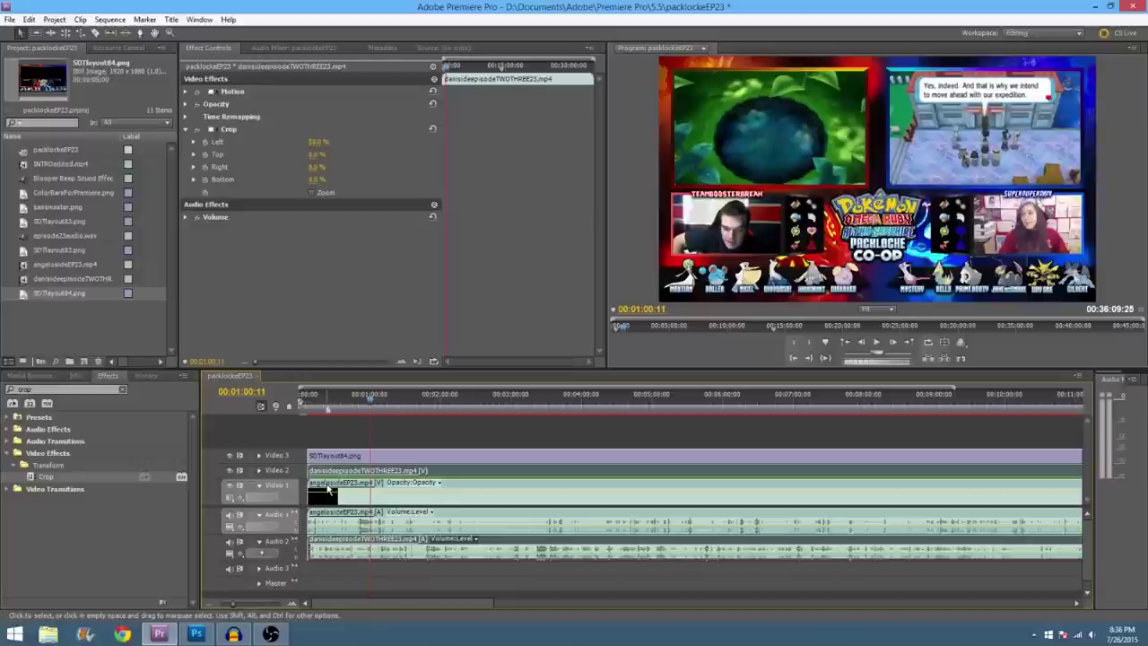
{"action": "left_click_drag", "start_coordinate": [332, 491], "coordinate": [376, 492]}
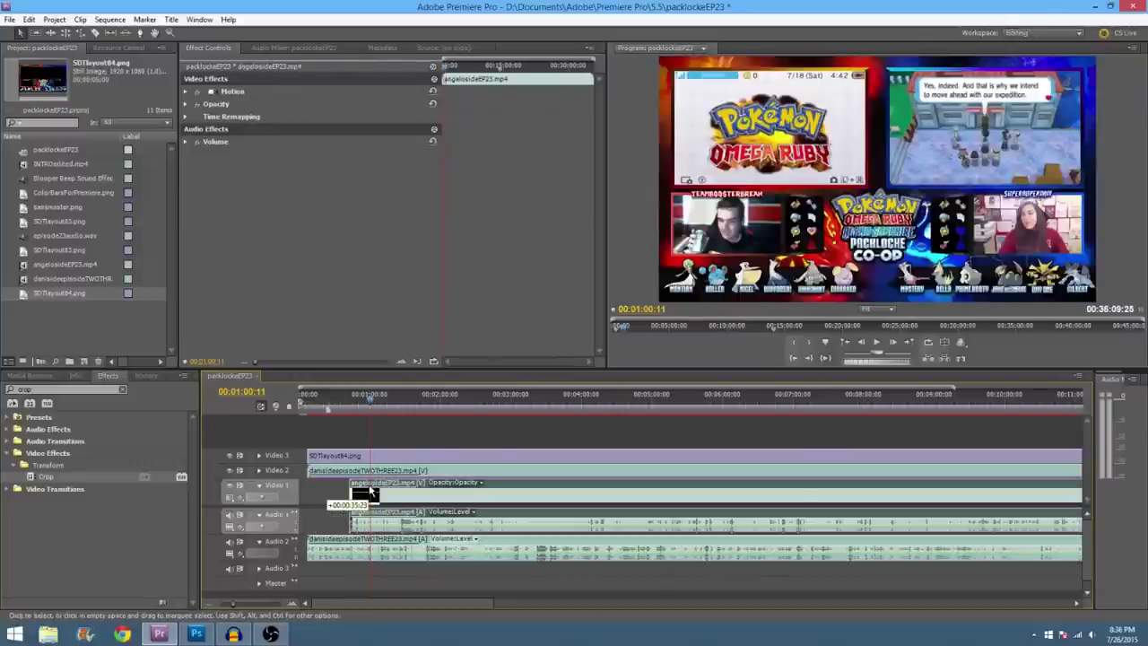
Step: Play back the sequence from about 00:00:59:00 to check the sync between both players' footage
{"action": "mouse_move", "coordinate": [238, 607]}
{"action": "left_mouse_down"}
{"action": "mouse_move", "coordinate": [282, 611]}
{"action": "mouse_move", "coordinate": [253, 611]}
{"action": "left_mouse_up"}
{"action": "left_click", "coordinate": [636, 405]}
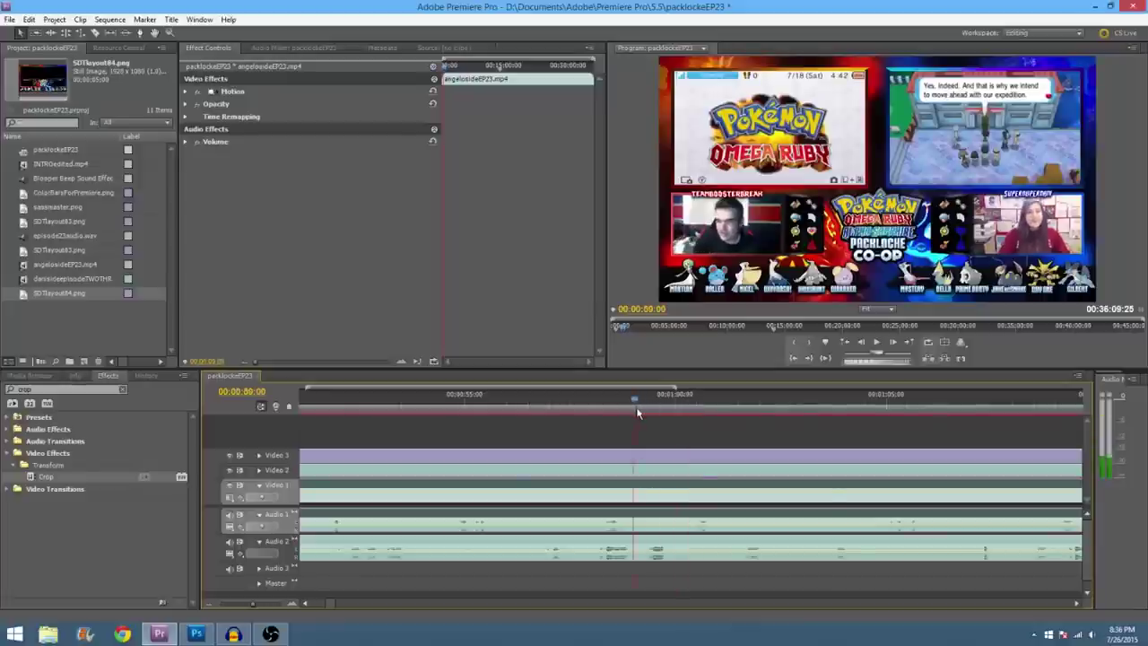
{"action": "left_click", "coordinate": [877, 343]}
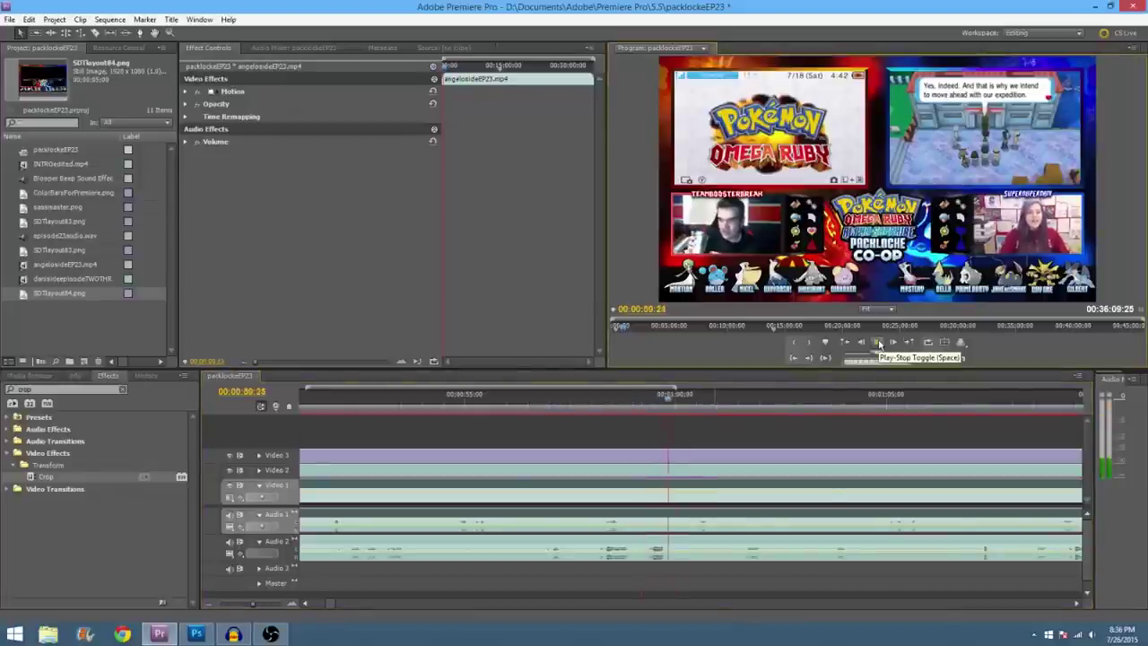
{"action": "left_click", "coordinate": [878, 343]}
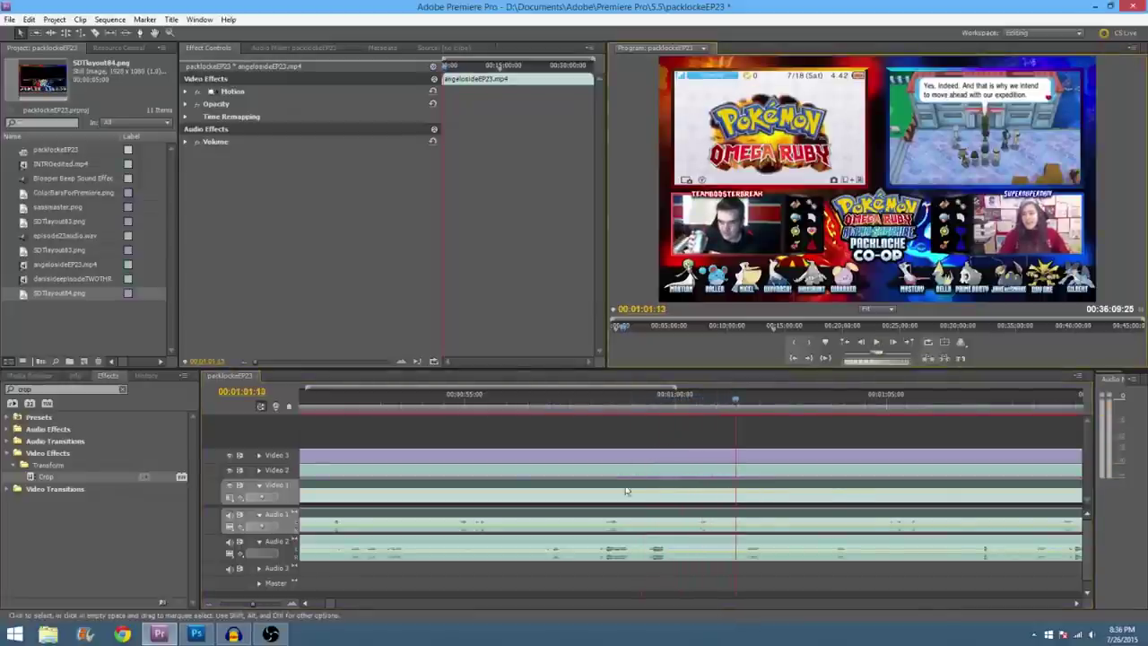
Step: Shift the angelosideEP23.mp4 clip forward about 2 seconds and fine-tune it by a few frames, replaying from about 00:00:59 to check the sync
{"action": "left_click_drag", "start_coordinate": [616, 492], "coordinate": [711, 492]}
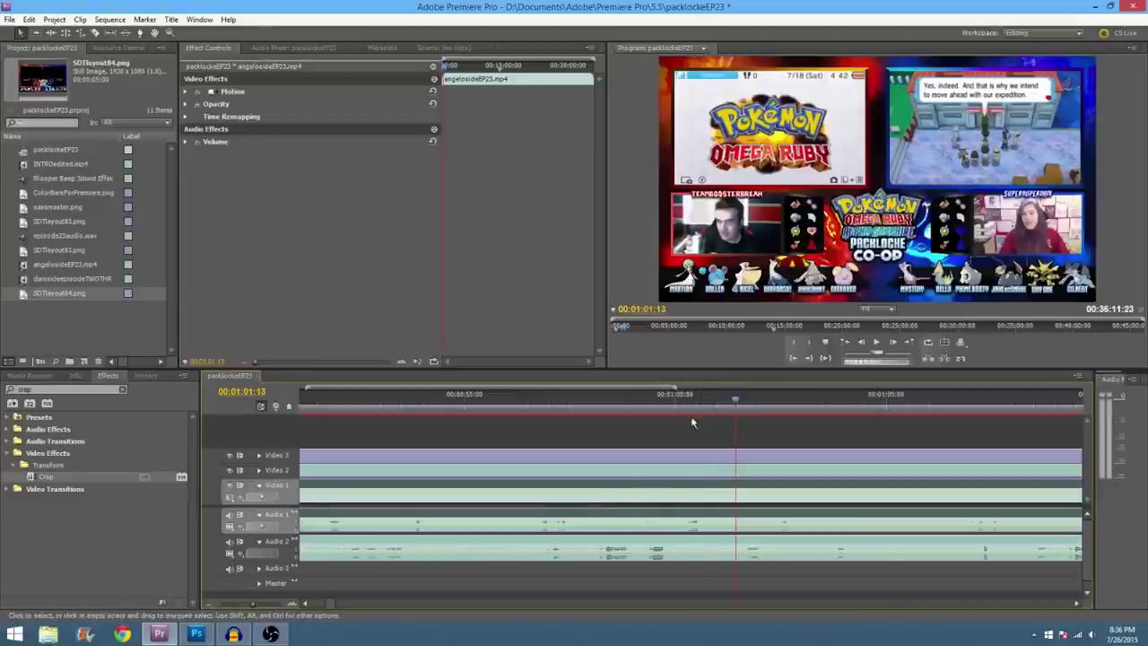
{"action": "left_click", "coordinate": [649, 399]}
{"action": "left_click", "coordinate": [878, 343]}
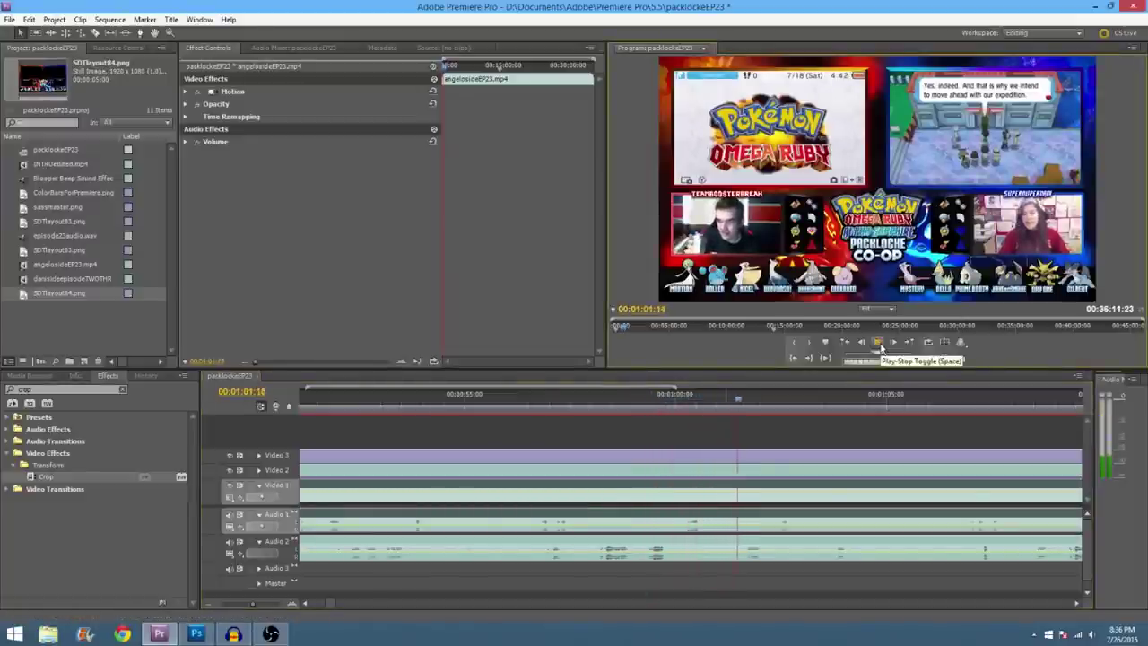
{"action": "left_click_drag", "start_coordinate": [692, 489], "coordinate": [698, 489]}
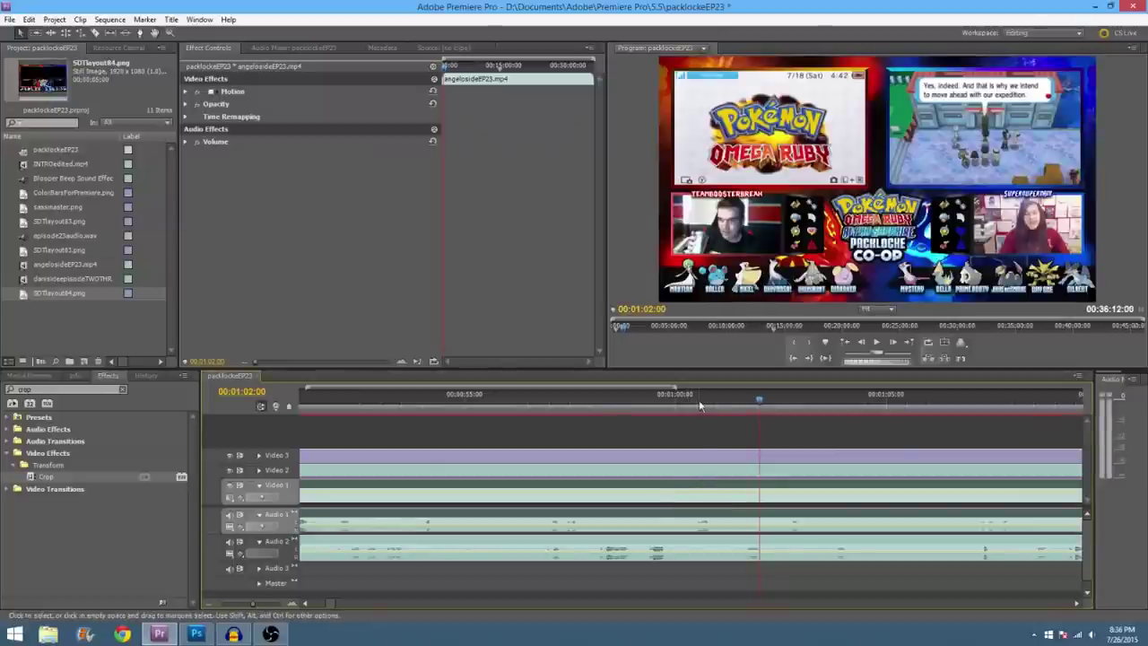
{"action": "left_click", "coordinate": [648, 410]}
{"action": "left_click", "coordinate": [874, 344]}
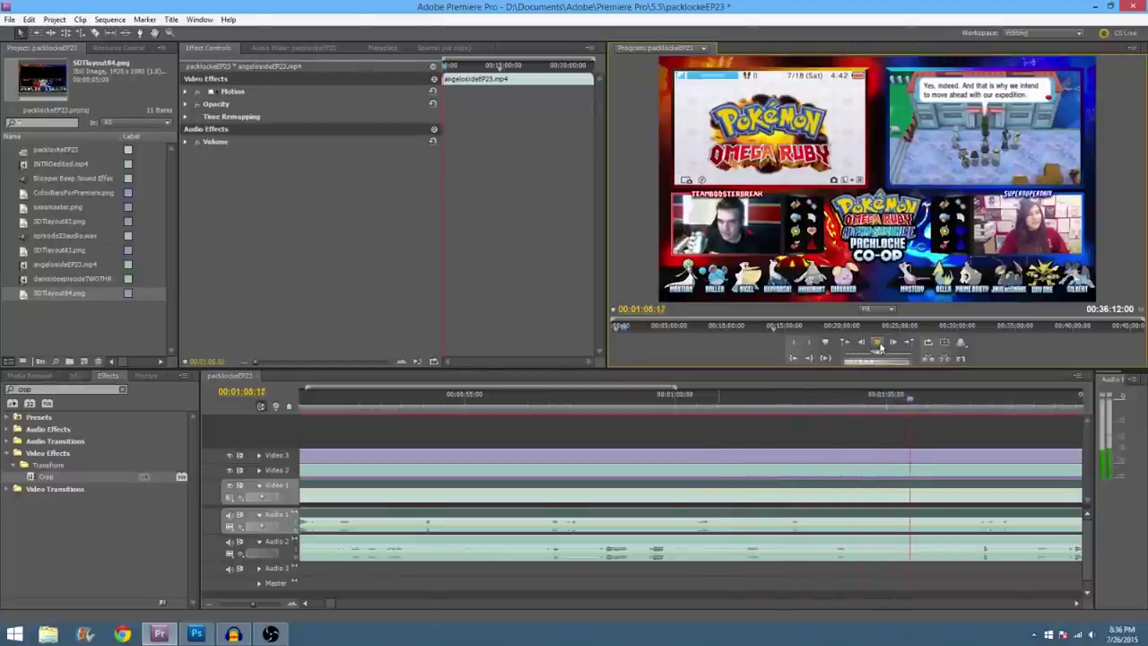
{"action": "left_click", "coordinate": [877, 344]}
Step: Trim the starts of the danisideepisodeTWOTHREE23.mp4 and SDTlayout84.png clips to line up with the start of angelosideEP23.mp4
{"action": "left_click_drag", "start_coordinate": [254, 610], "coordinate": [233, 611]}
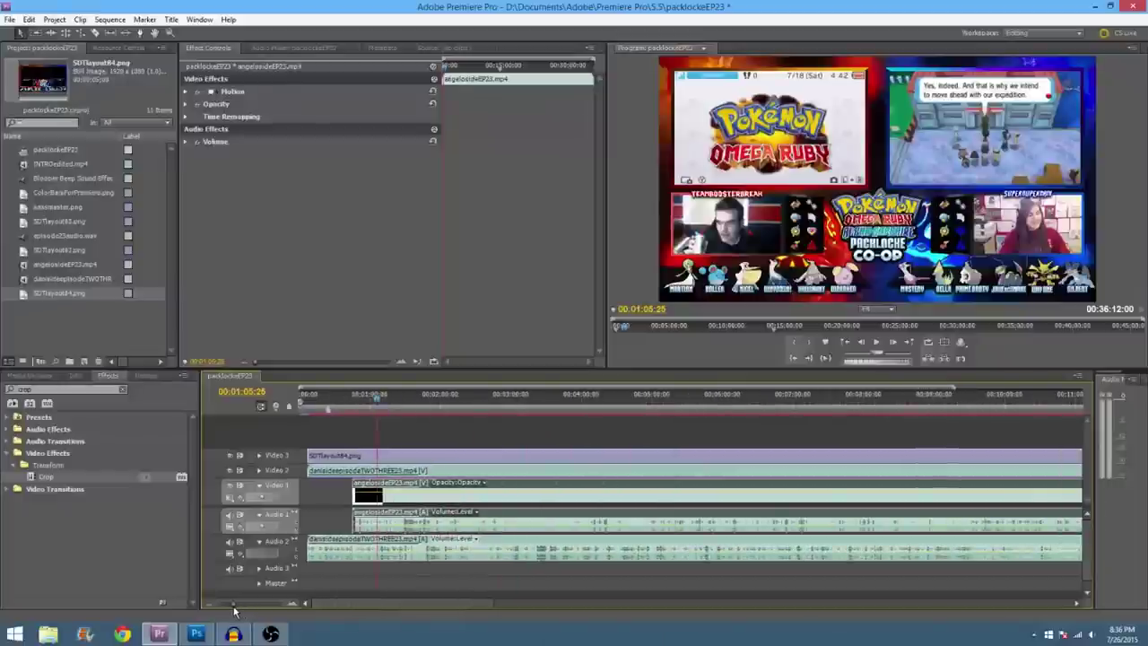
{"action": "left_click_drag", "start_coordinate": [310, 547], "coordinate": [353, 547]}
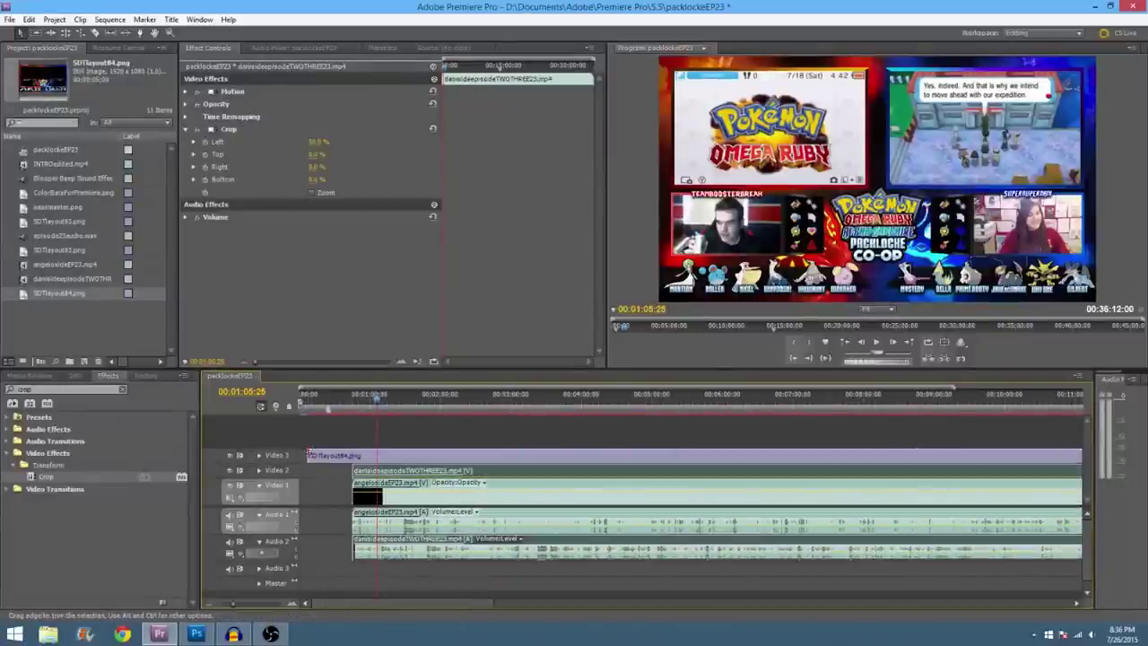
{"action": "left_click_drag", "start_coordinate": [308, 454], "coordinate": [353, 455]}
{"action": "mouse_move", "coordinate": [372, 403]}
{"action": "left_mouse_down"}
{"action": "mouse_move", "coordinate": [358, 410]}
{"action": "mouse_move", "coordinate": [406, 412]}
{"action": "mouse_move", "coordinate": [368, 422]}
{"action": "mouse_move", "coordinate": [366, 413]}
{"action": "left_mouse_up"}
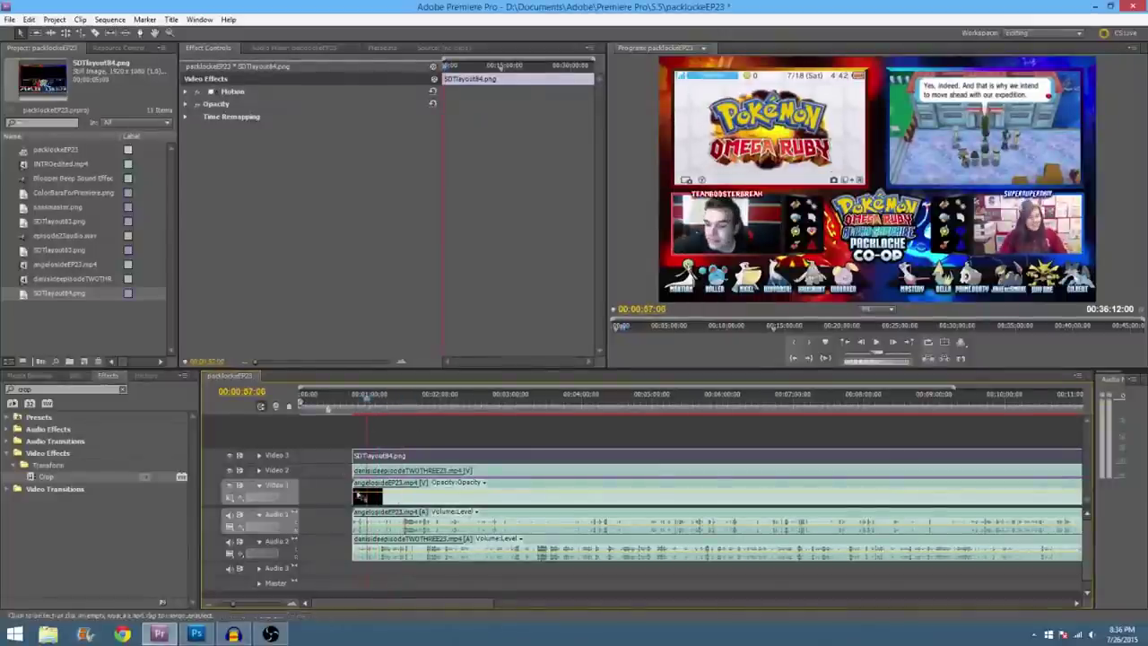
{"action": "left_click", "coordinate": [343, 490]}
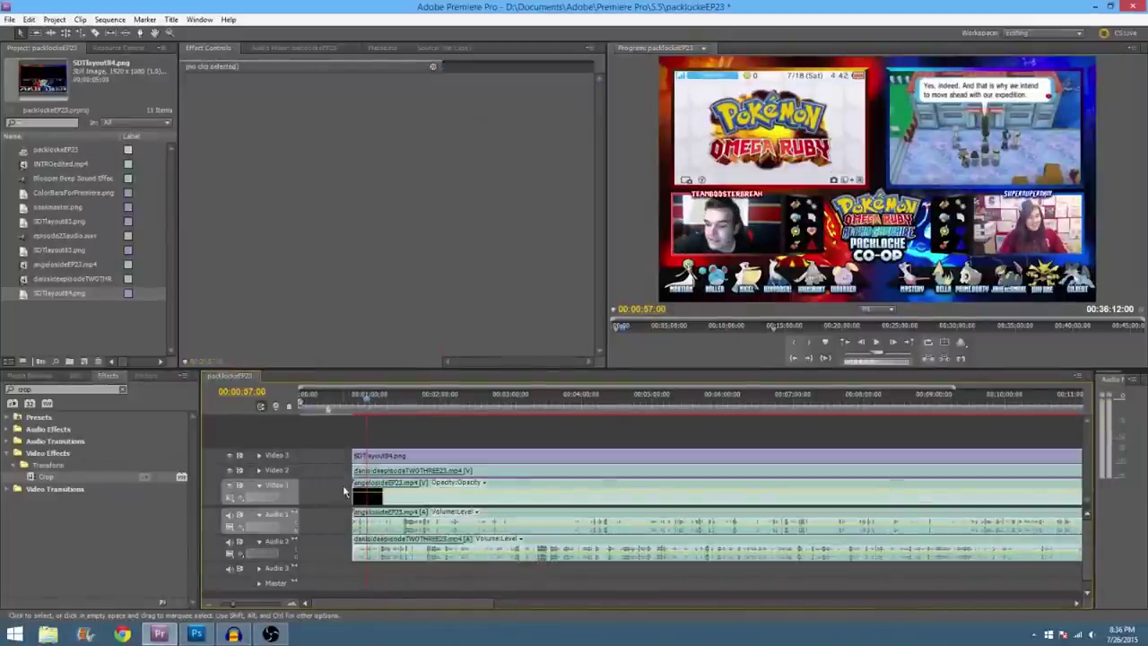
Step: Play the sequence around 00:01:32 and 00:03:20 to find where the episode's commentary begins
{"action": "left_click", "coordinate": [407, 403]}
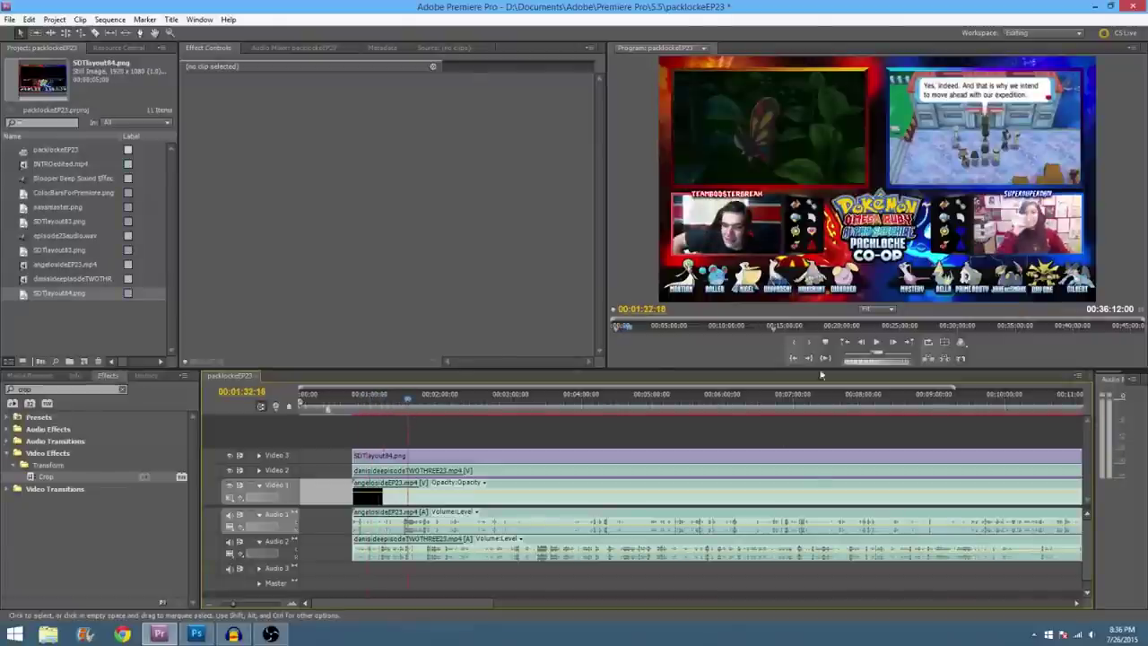
{"action": "left_click", "coordinate": [878, 343]}
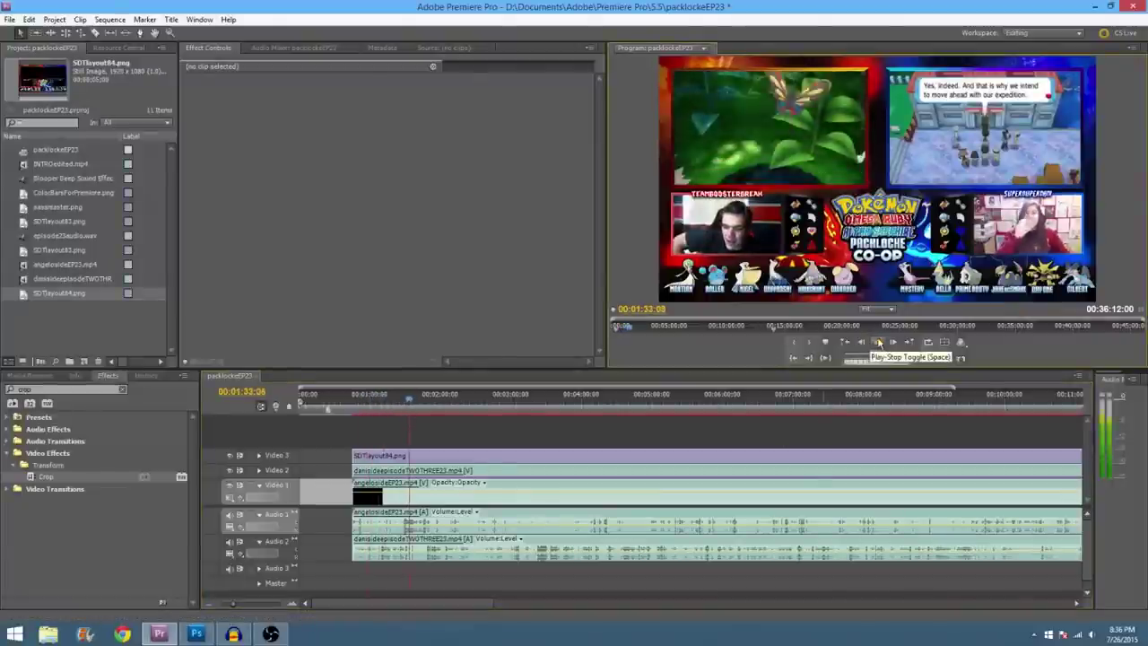
{"action": "left_click", "coordinate": [878, 342]}
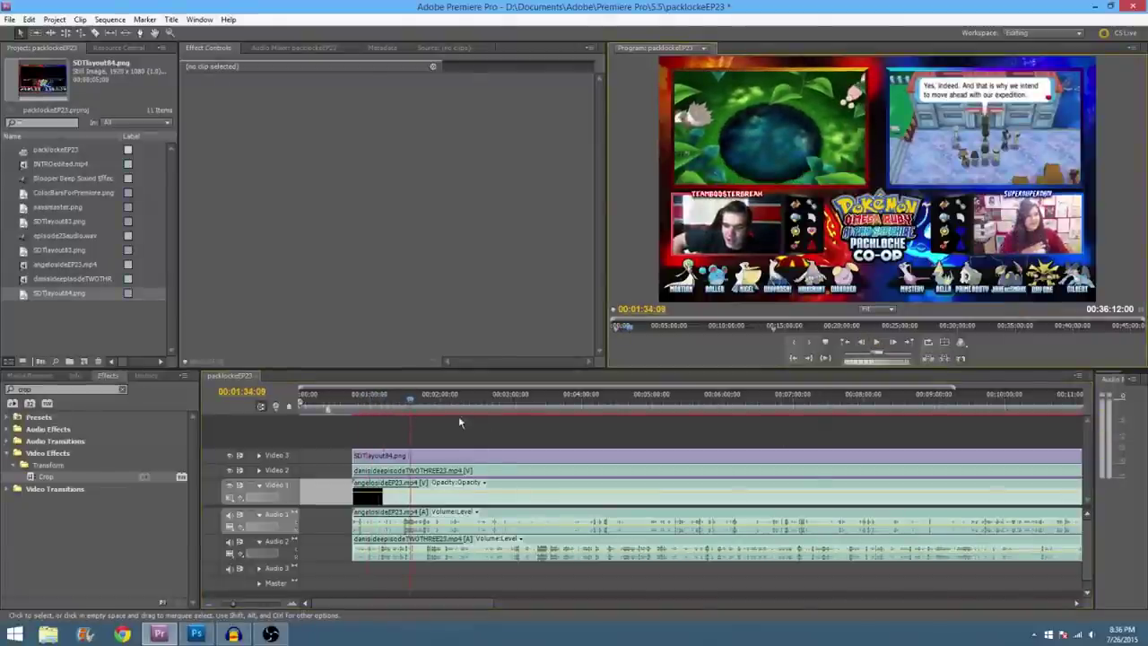
{"action": "left_click_drag", "start_coordinate": [444, 404], "coordinate": [535, 408]}
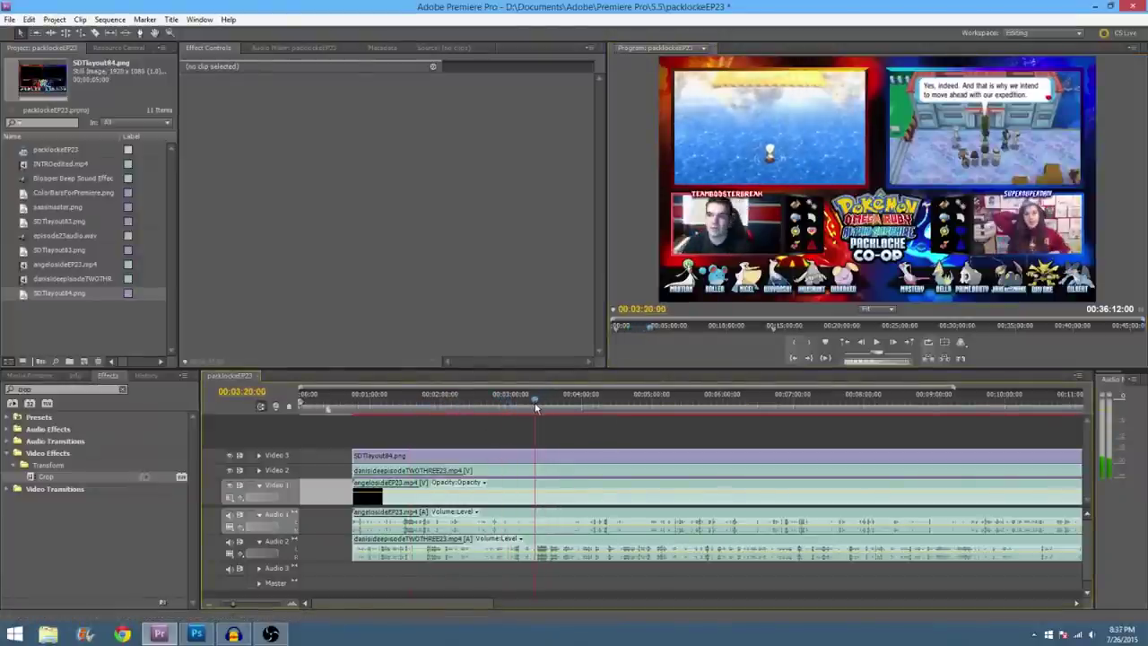
{"action": "left_click", "coordinate": [877, 343]}
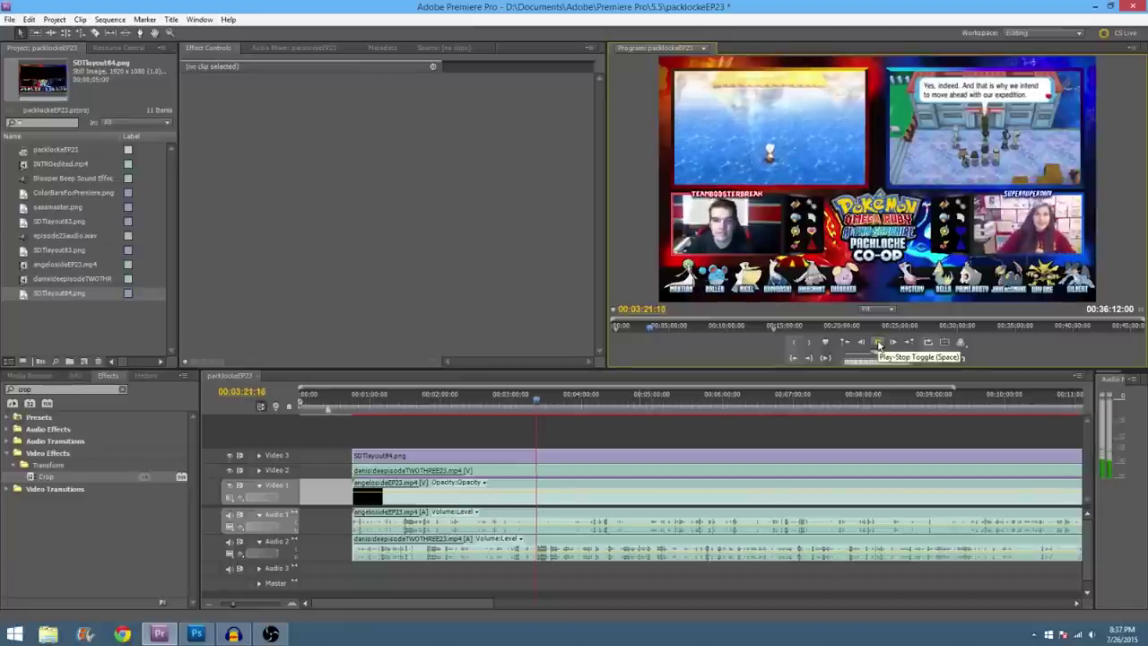
{"action": "left_click", "coordinate": [878, 342]}
Step: Position the playhead at 00:03:21:28, just before the speech starts on the Audio 2 track
{"action": "left_click_drag", "start_coordinate": [233, 603], "coordinate": [253, 607]}
{"action": "key", "text": "Left"}
{"action": "key", "text": "Left"}
{"action": "key", "text": "Left"}
{"action": "key", "text": "Left"}
{"action": "key", "text": "Left"}
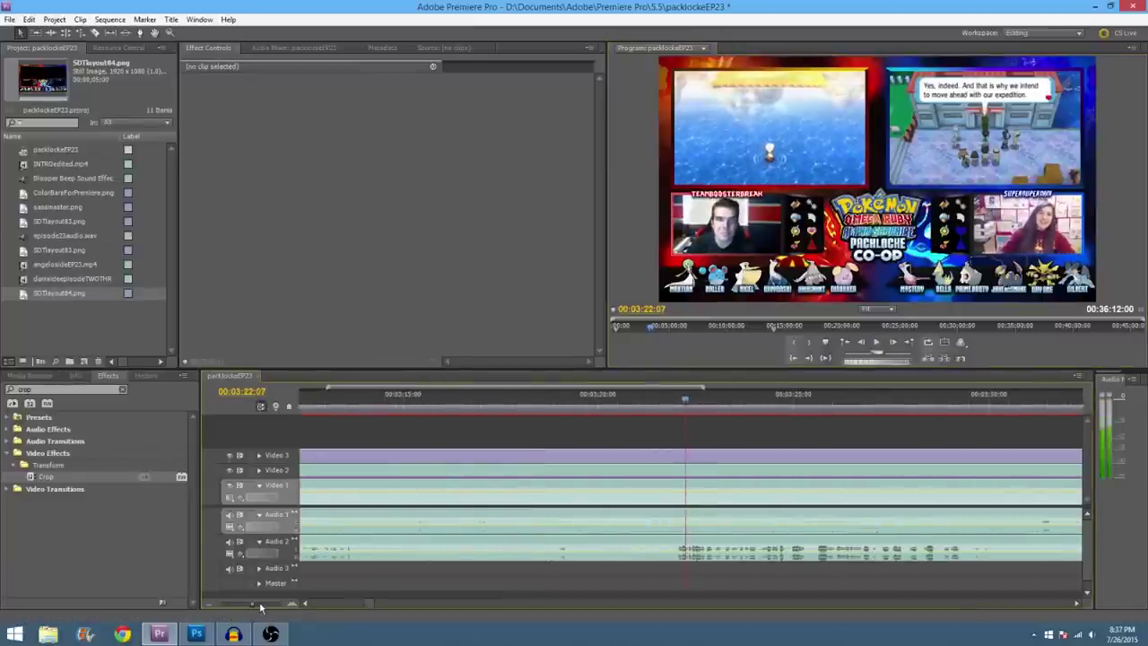
{"action": "key", "text": "Left"}
{"action": "key", "text": "Left"}
{"action": "key", "text": "Left"}
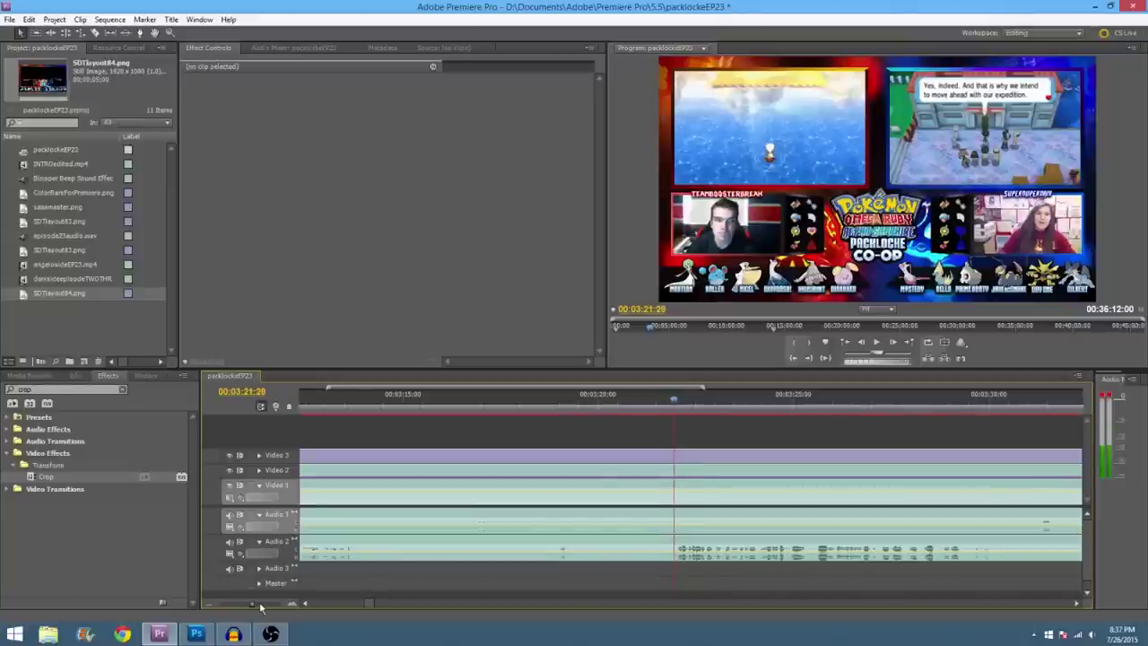
{"action": "key", "text": "Left"}
{"action": "key", "text": "Left"}
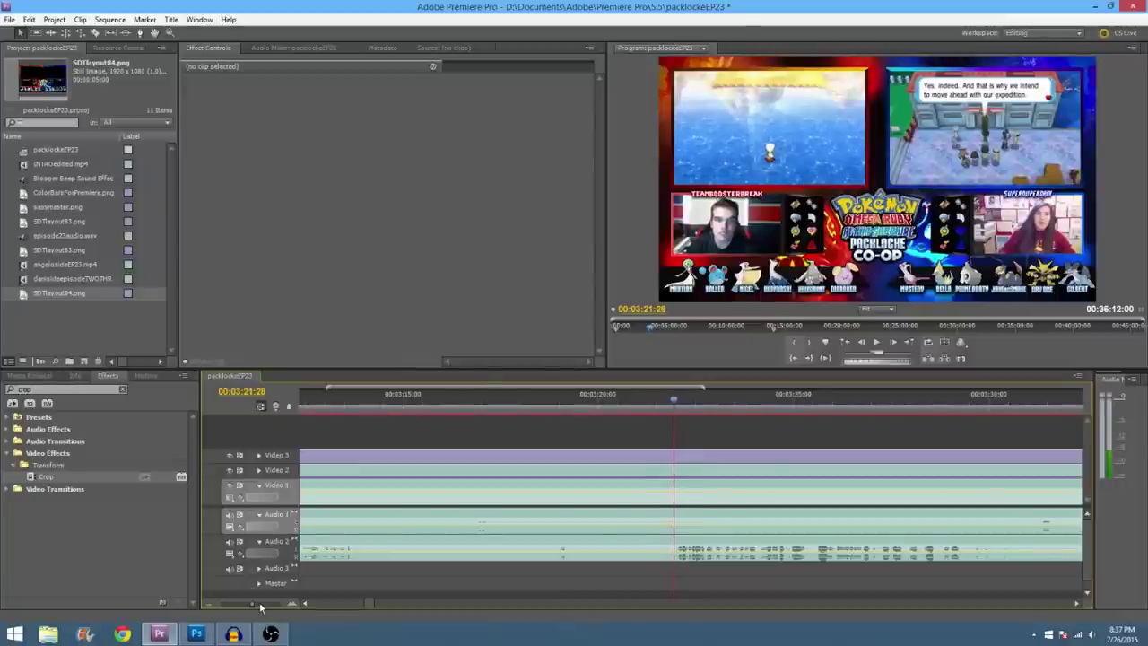
Step: Split the overlay and both players' video and audio clips at 00:03:21:28 with the Razor tool
{"action": "left_click_drag", "start_coordinate": [244, 606], "coordinate": [228, 606]}
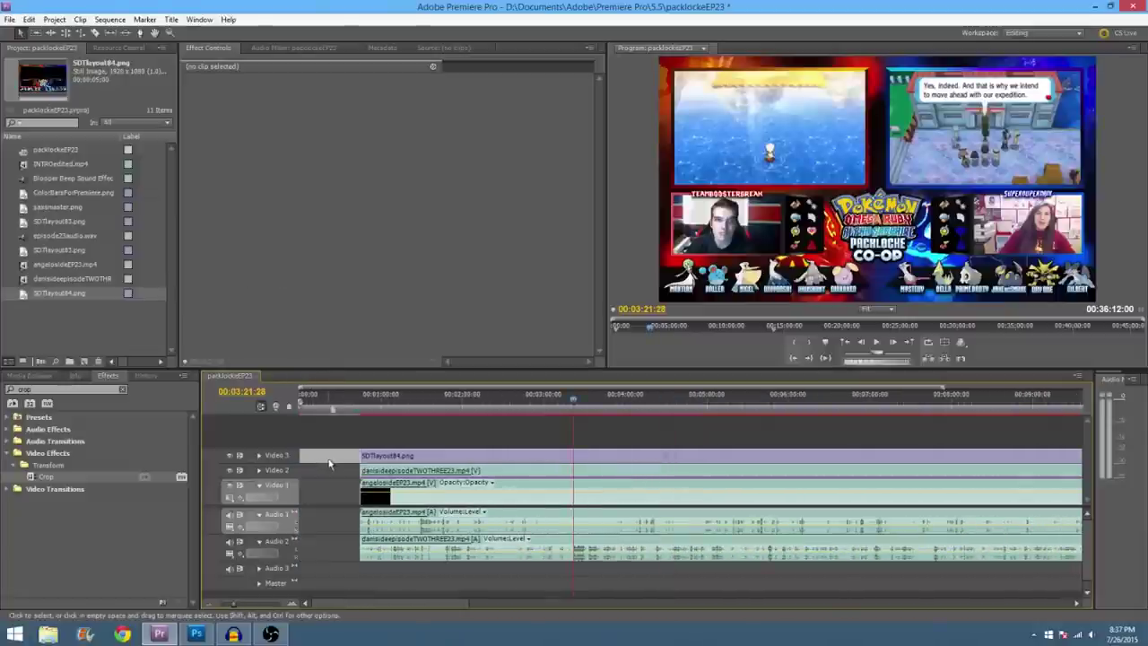
{"action": "key", "text": "c"}
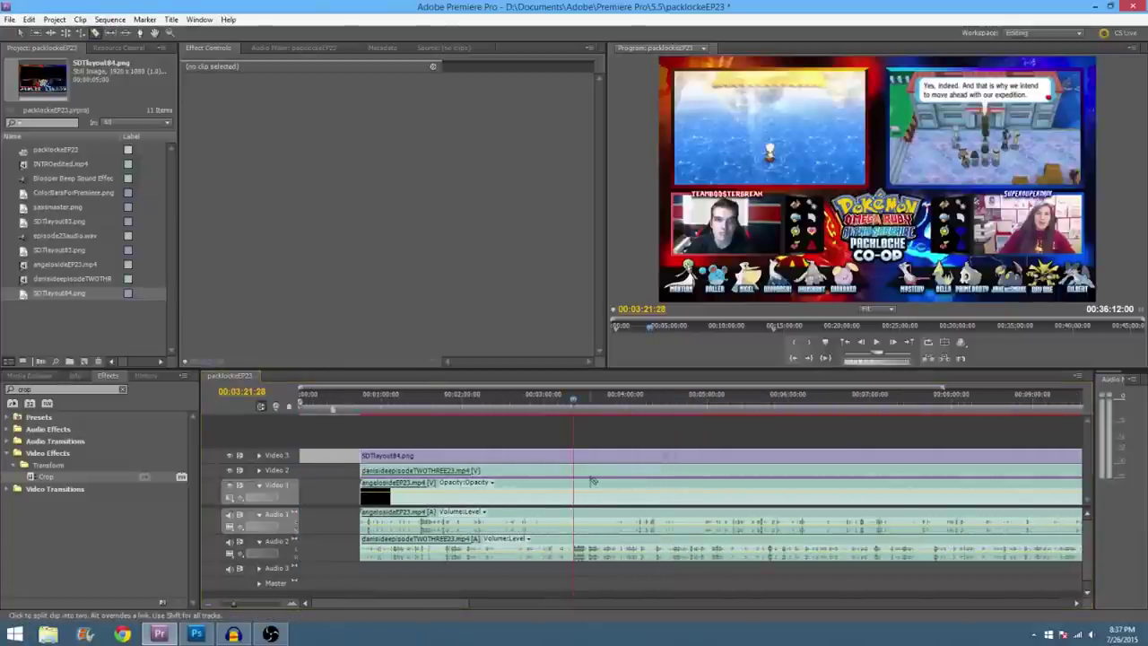
{"action": "scroll", "coordinate": [591, 480], "scroll_direction": "down", "scroll_amount": 2}
{"action": "scroll", "coordinate": [591, 480], "scroll_direction": "up", "scroll_amount": 5}
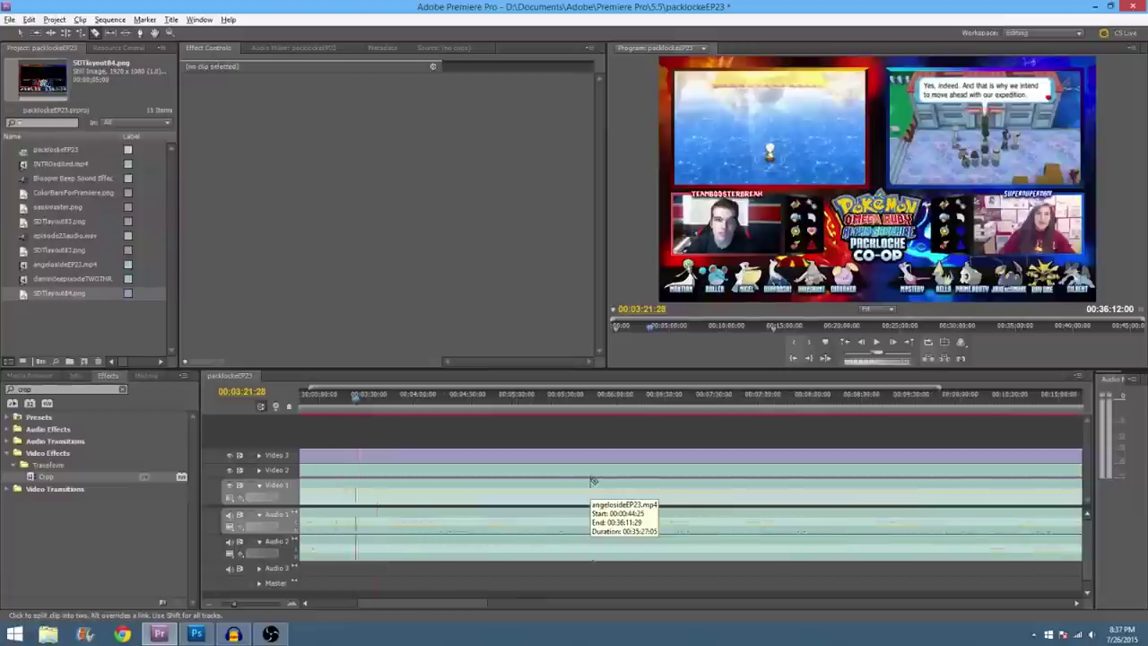
{"action": "scroll", "coordinate": [565, 481], "scroll_direction": "up", "scroll_amount": 1}
{"action": "left_click_drag", "start_coordinate": [429, 605], "coordinate": [393, 608]}
{"action": "scroll", "coordinate": [592, 456], "scroll_direction": "up", "scroll_amount": 5}
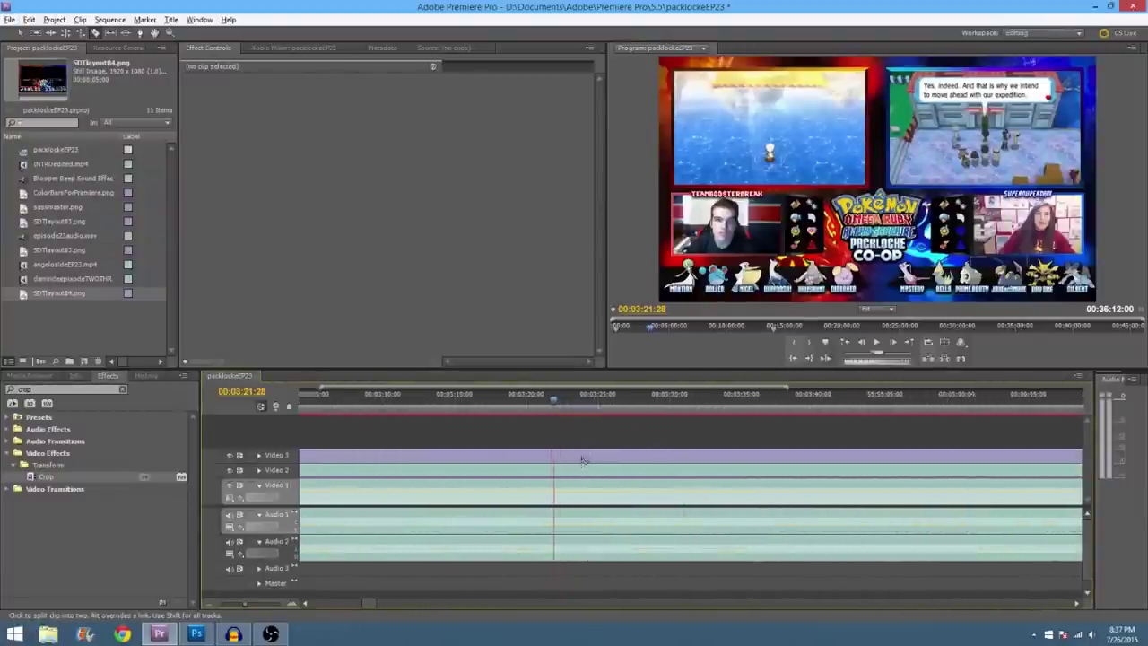
{"action": "scroll", "coordinate": [578, 469], "scroll_direction": "up", "scroll_amount": 2}
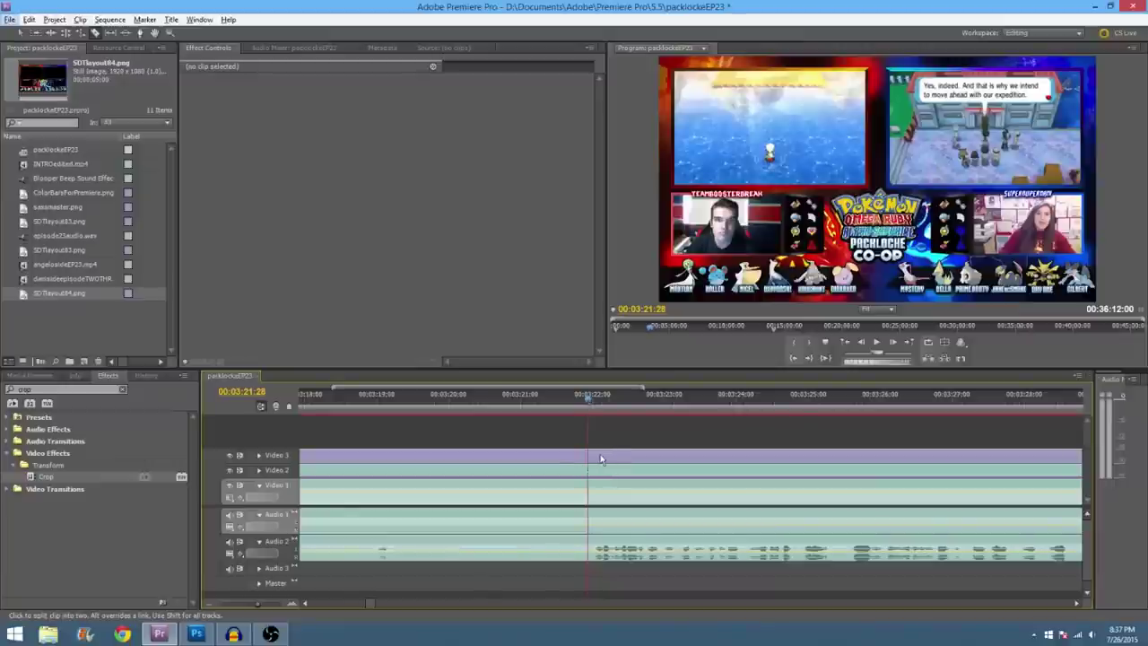
{"action": "left_click", "coordinate": [591, 468]}
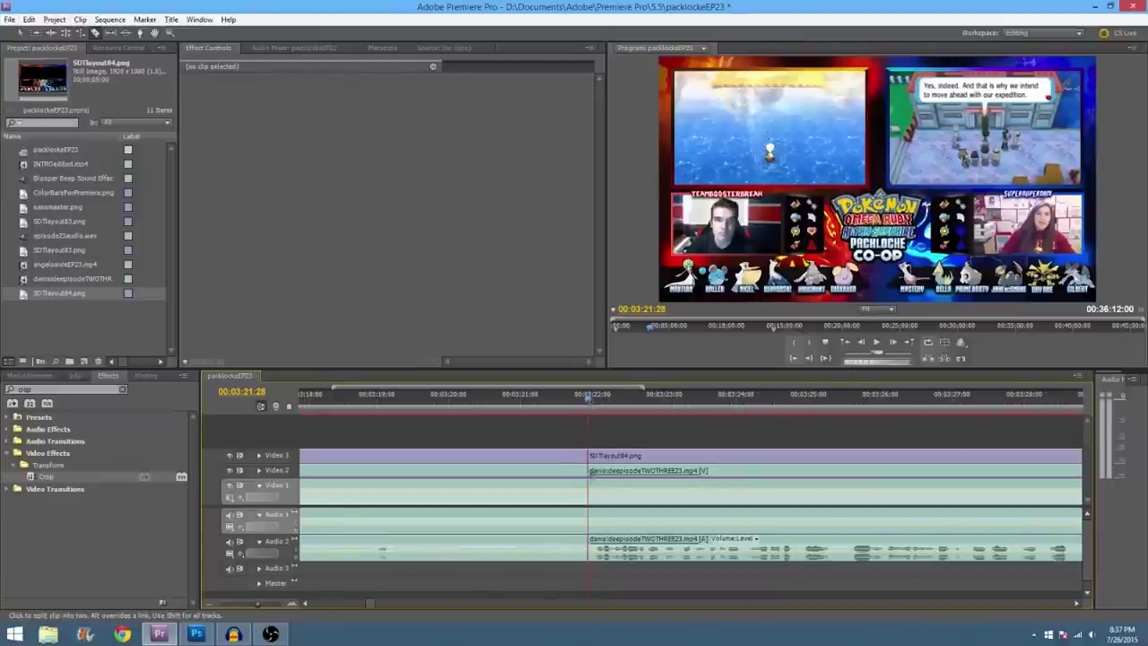
{"action": "left_click", "coordinate": [591, 490]}
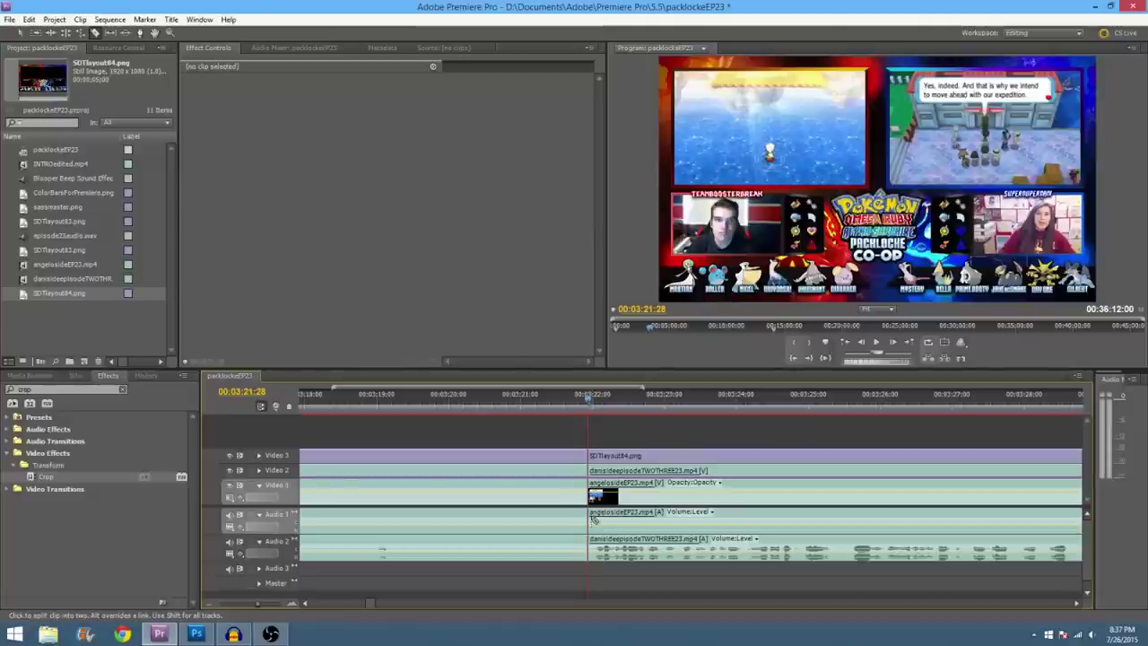
{"action": "key", "text": "v"}
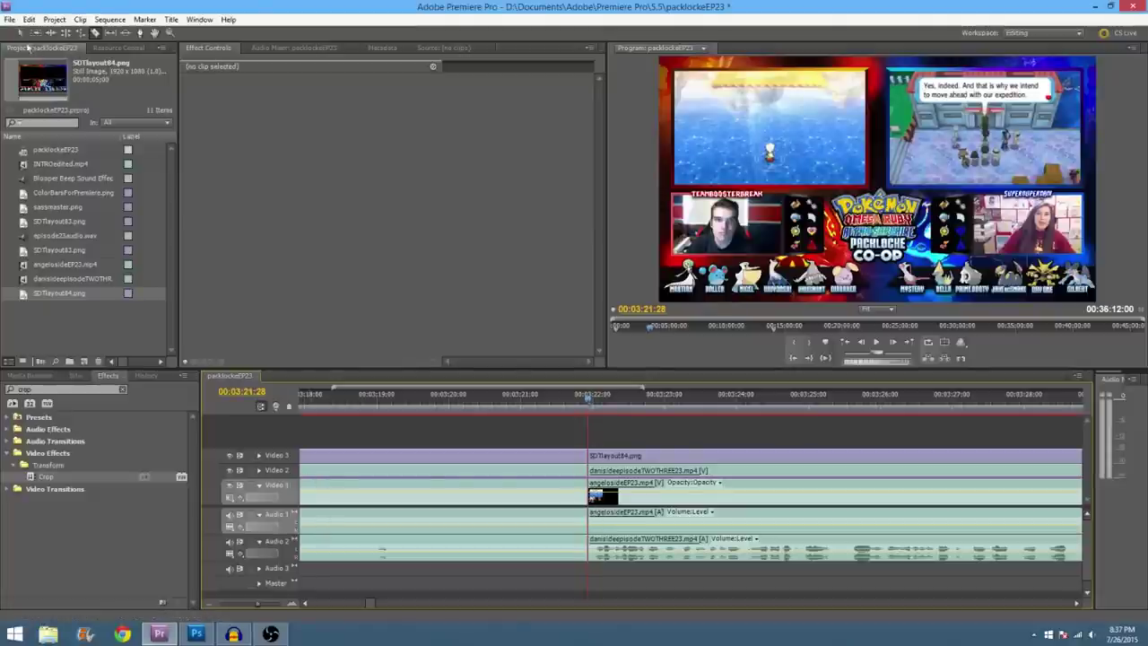
Step: Move all the clip segments before the cut past the end of the main footage, starting at about 00:38:54
{"action": "scroll", "coordinate": [384, 531], "scroll_direction": "down", "scroll_amount": 3}
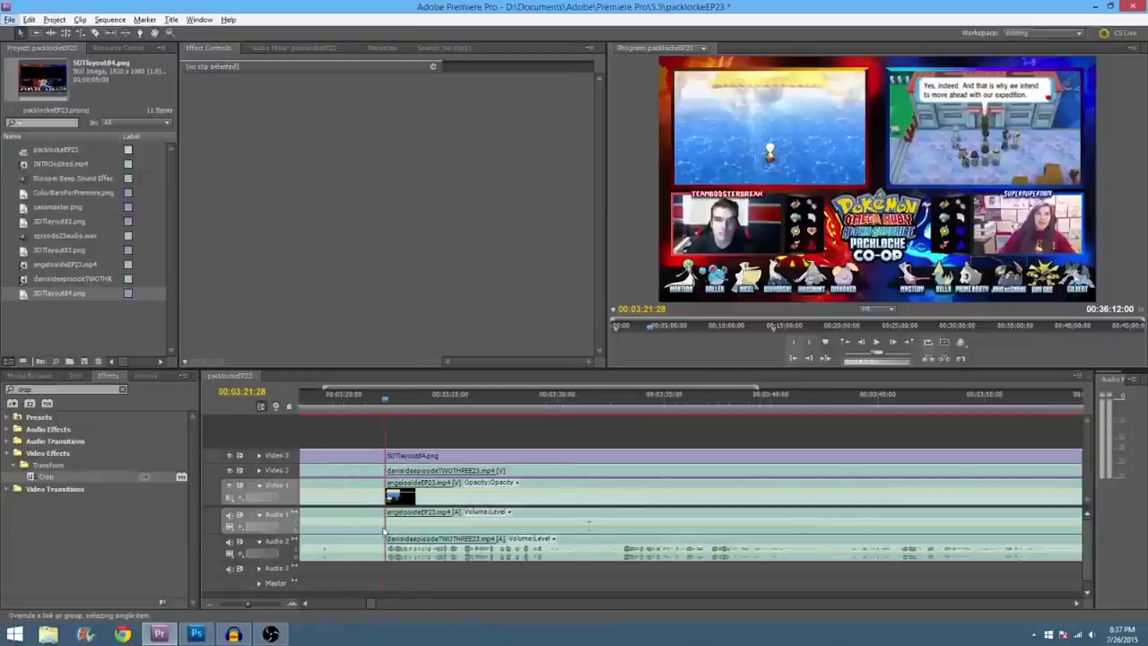
{"action": "left_click_drag", "start_coordinate": [249, 604], "coordinate": [235, 604]}
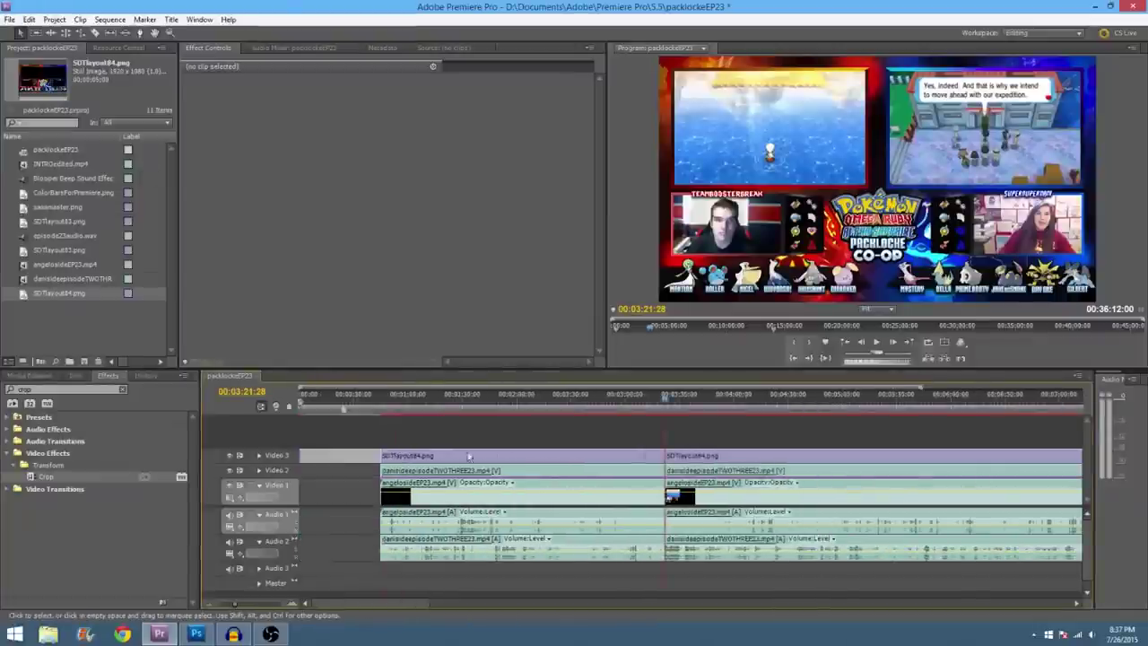
{"action": "left_click_drag", "start_coordinate": [379, 421], "coordinate": [460, 549]}
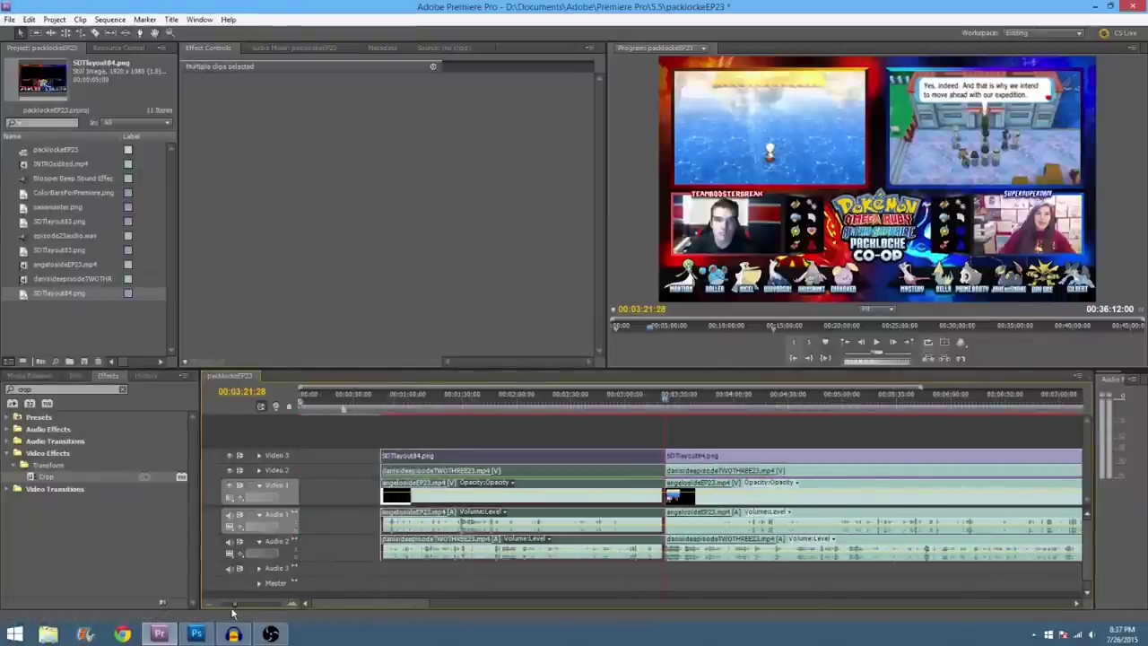
{"action": "left_click_drag", "start_coordinate": [235, 604], "coordinate": [220, 604]}
{"action": "left_click_drag", "start_coordinate": [332, 458], "coordinate": [979, 459]}
{"action": "left_click", "coordinate": [942, 533]}
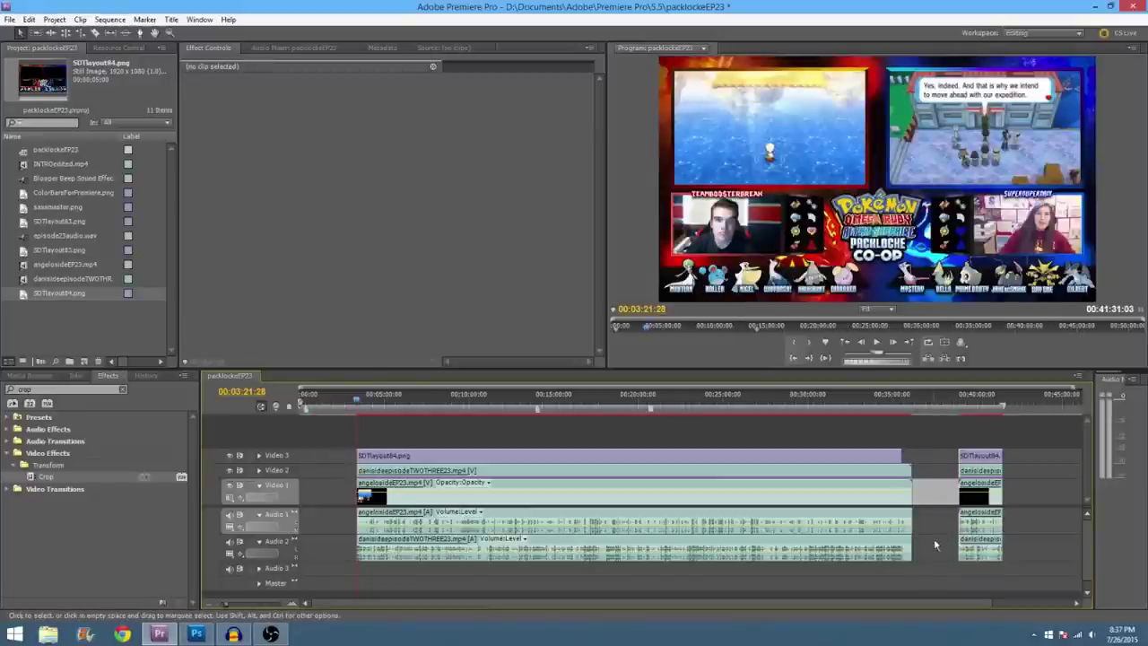
{"action": "left_click", "coordinate": [929, 548]}
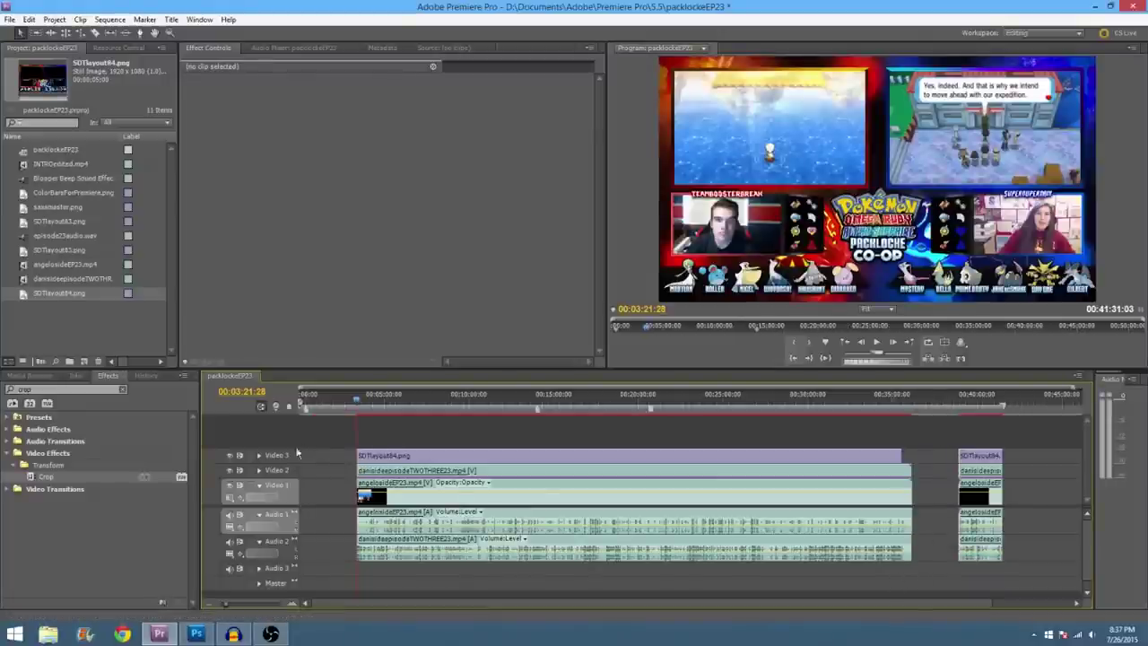
Step: Place INTROedited.mp4 at the start of the sequence and move the main episode clips directly after it
{"action": "left_click", "coordinate": [56, 166]}
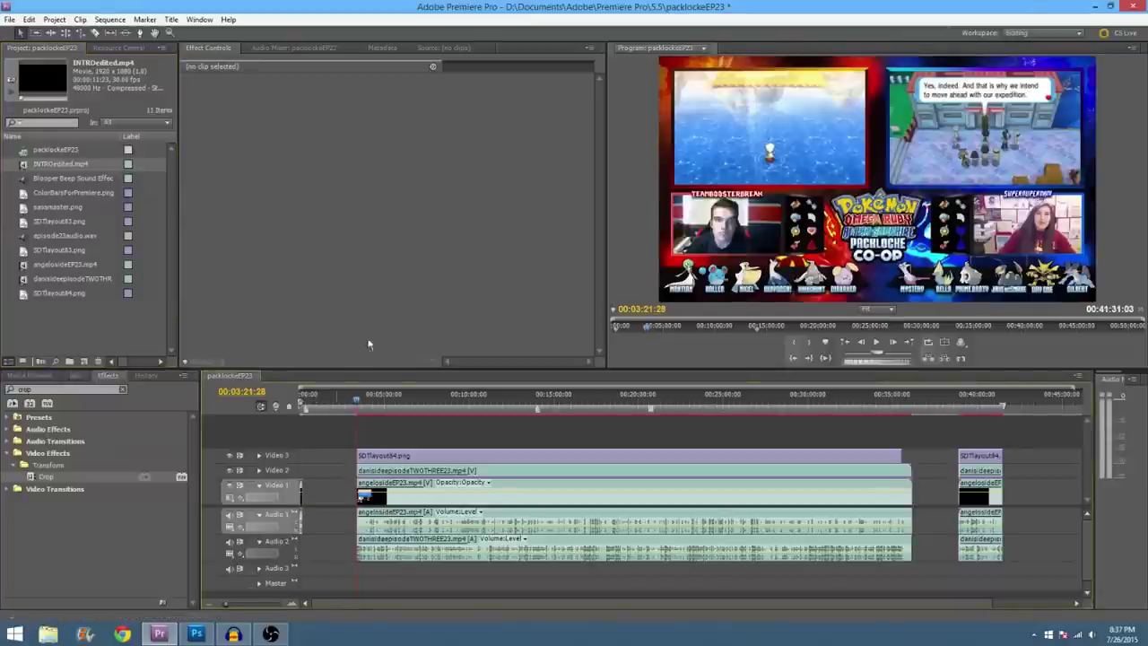
{"action": "left_click", "coordinate": [300, 397]}
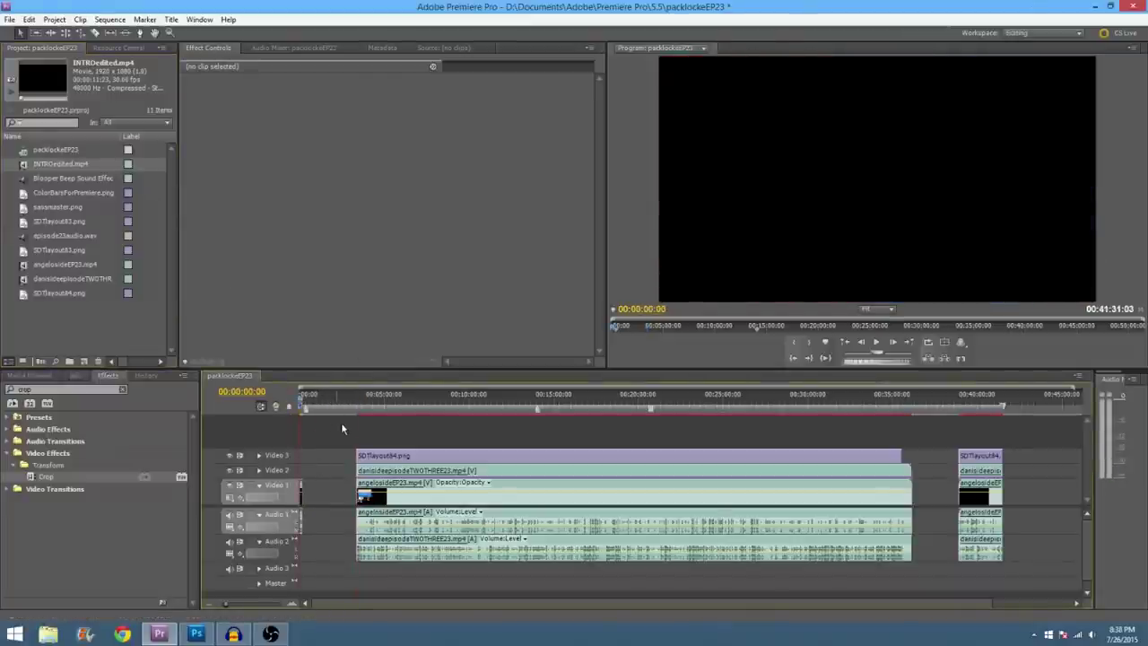
{"action": "left_click_drag", "start_coordinate": [342, 428], "coordinate": [394, 556]}
{"action": "left_click_drag", "start_coordinate": [379, 460], "coordinate": [309, 449]}
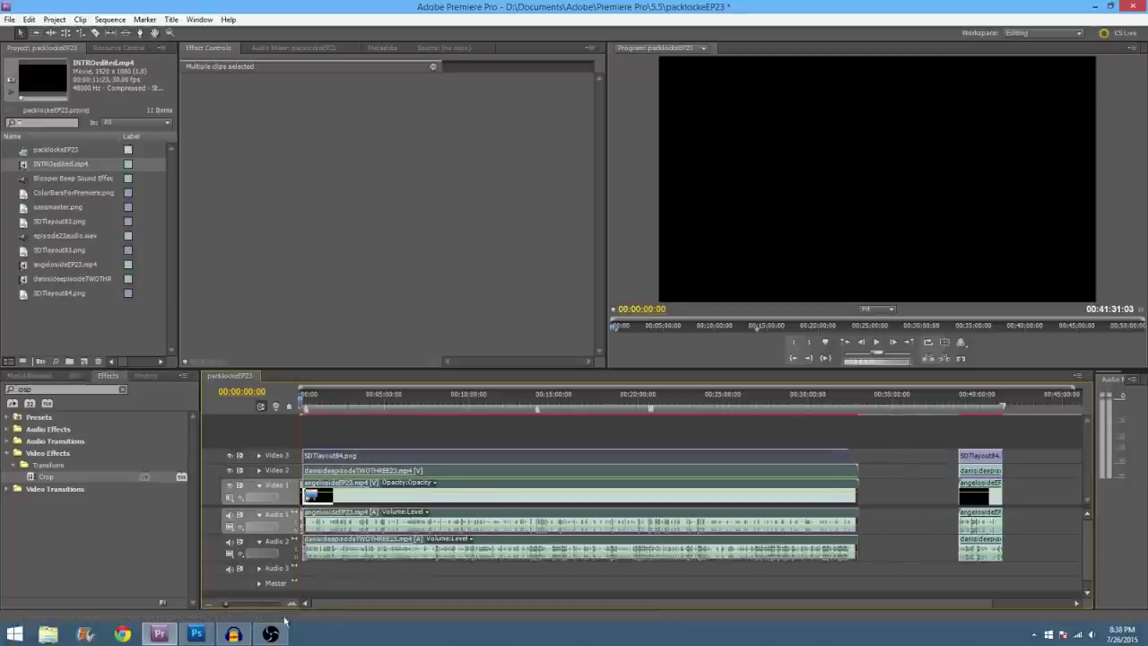
Step: Play the sequence from the start to check the join between the intro and the episode footage at about 12 seconds
{"action": "left_click_drag", "start_coordinate": [226, 604], "coordinate": [236, 606]}
{"action": "left_click", "coordinate": [875, 342]}
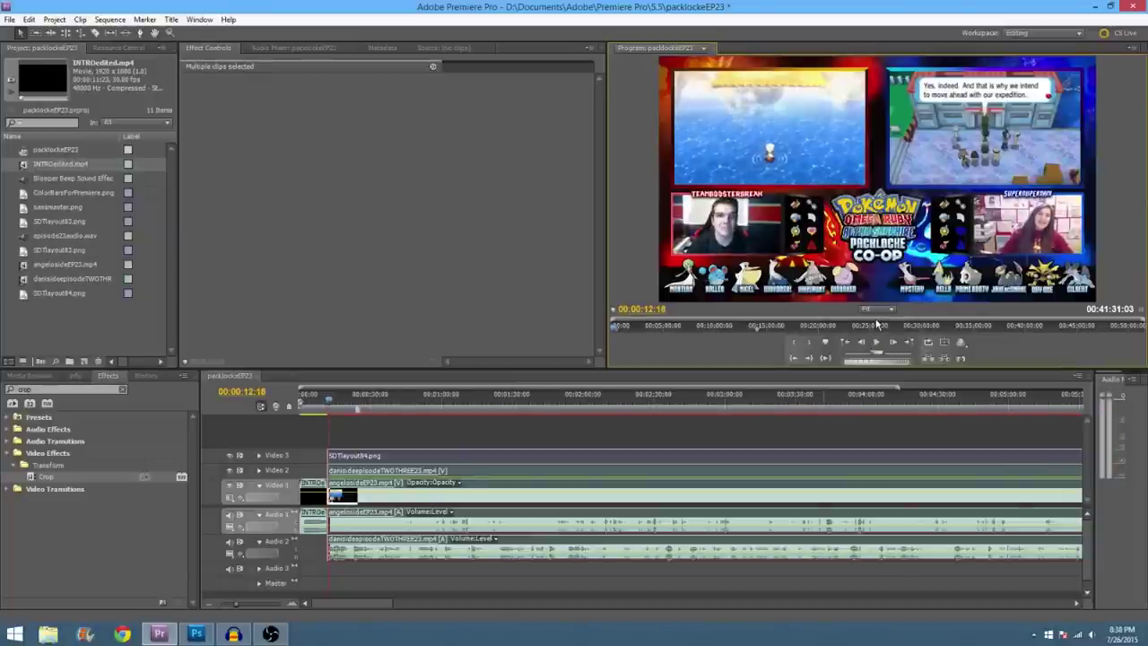
{"action": "left_click_drag", "start_coordinate": [236, 603], "coordinate": [257, 607]}
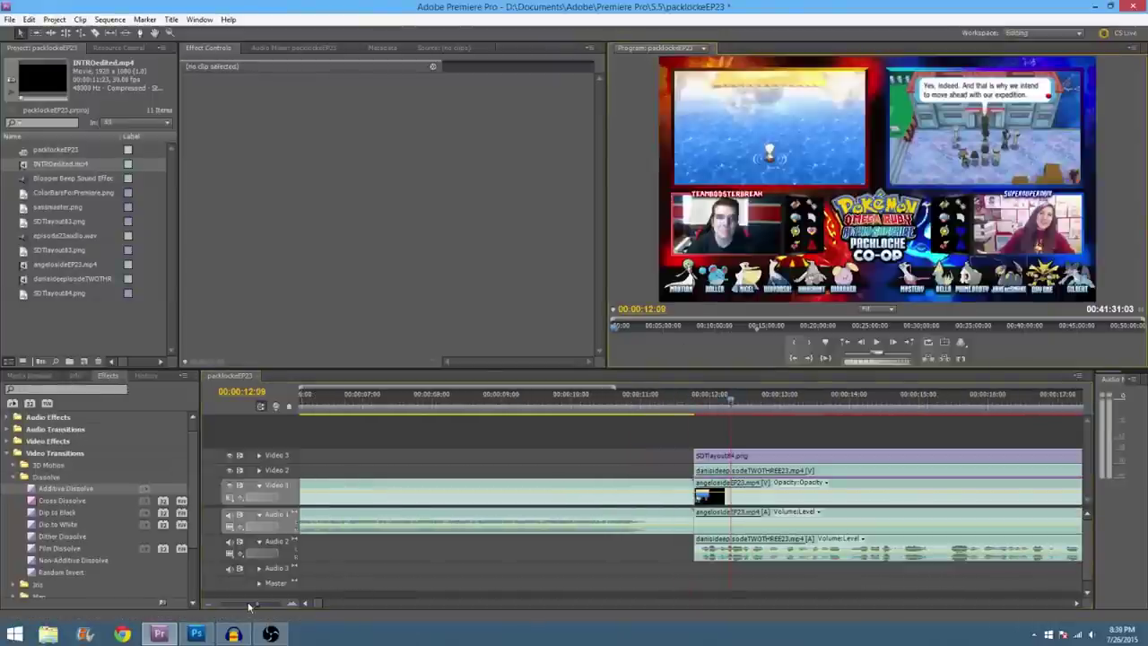
Step: Delete the sequence marker at 00:14:04:27
{"action": "left_click_drag", "start_coordinate": [249, 606], "coordinate": [235, 608]}
{"action": "left_click_drag", "start_coordinate": [307, 402], "coordinate": [749, 412]}
{"action": "left_click_drag", "start_coordinate": [890, 403], "coordinate": [858, 404]}
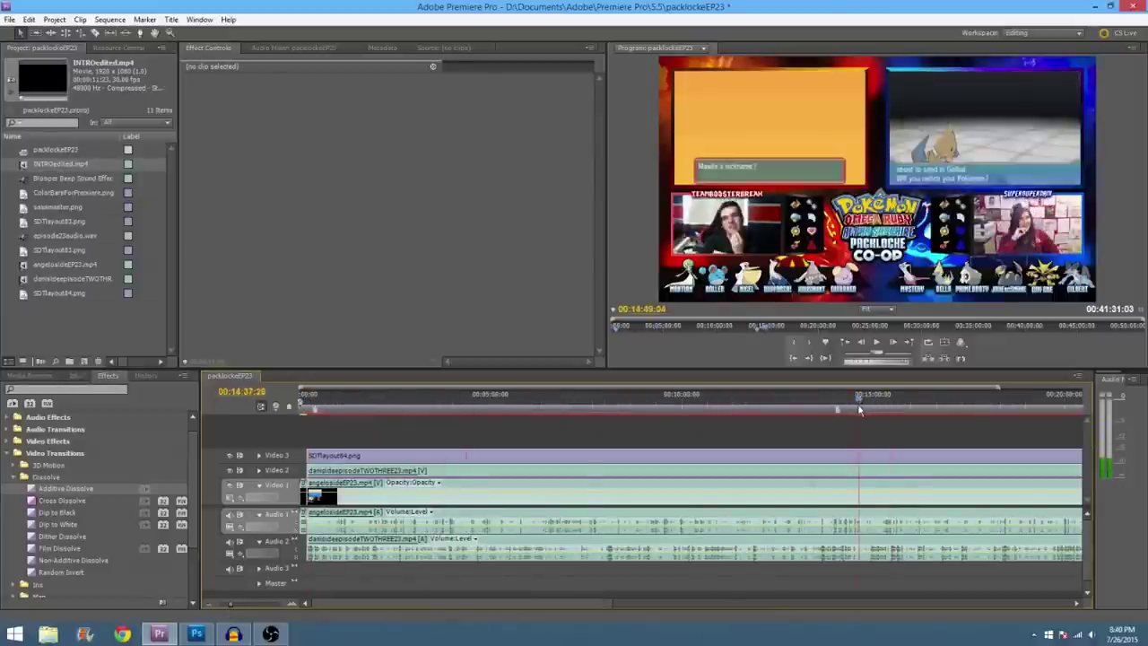
{"action": "right_click", "coordinate": [841, 415]}
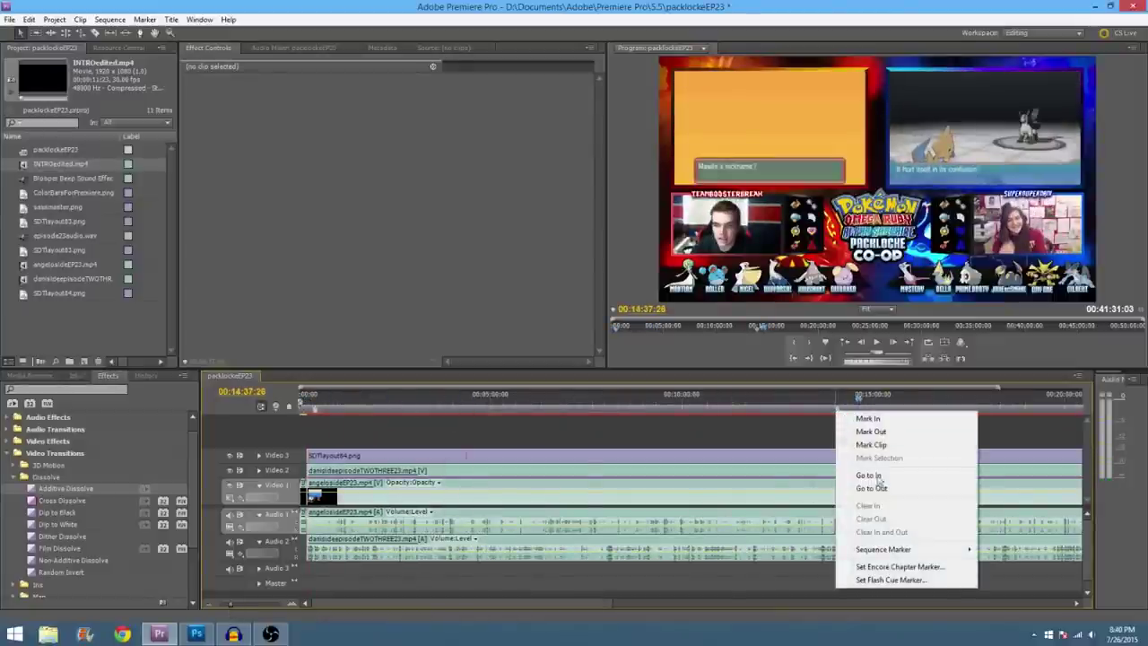
{"action": "left_click", "coordinate": [836, 413]}
{"action": "double_click", "coordinate": [837, 408]}
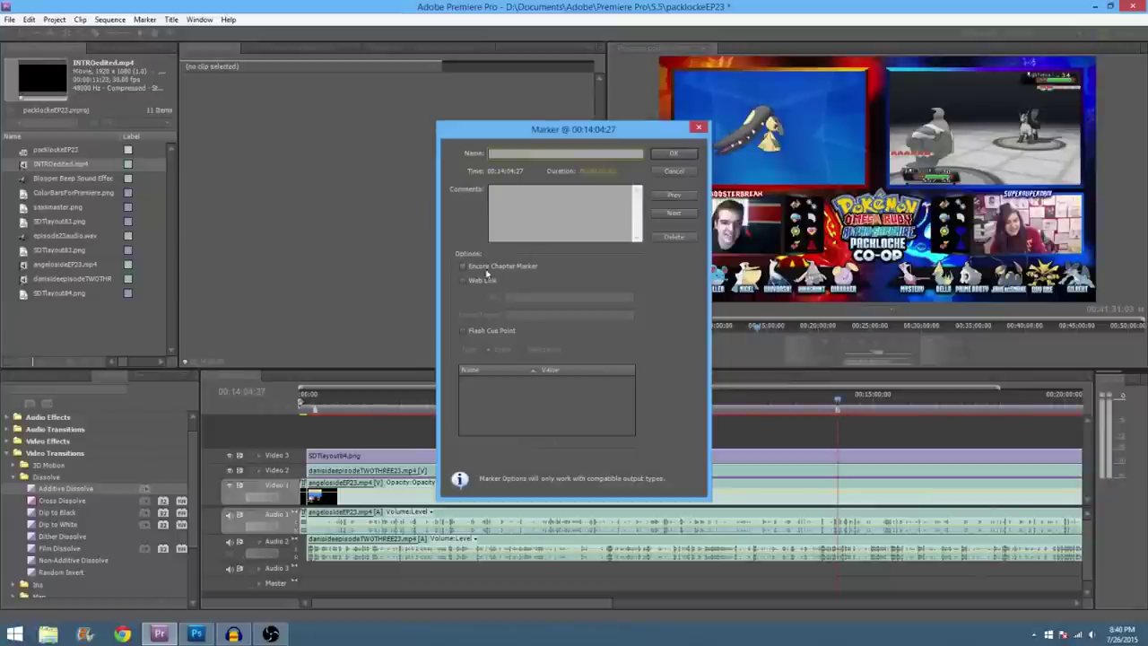
{"action": "left_click", "coordinate": [675, 236]}
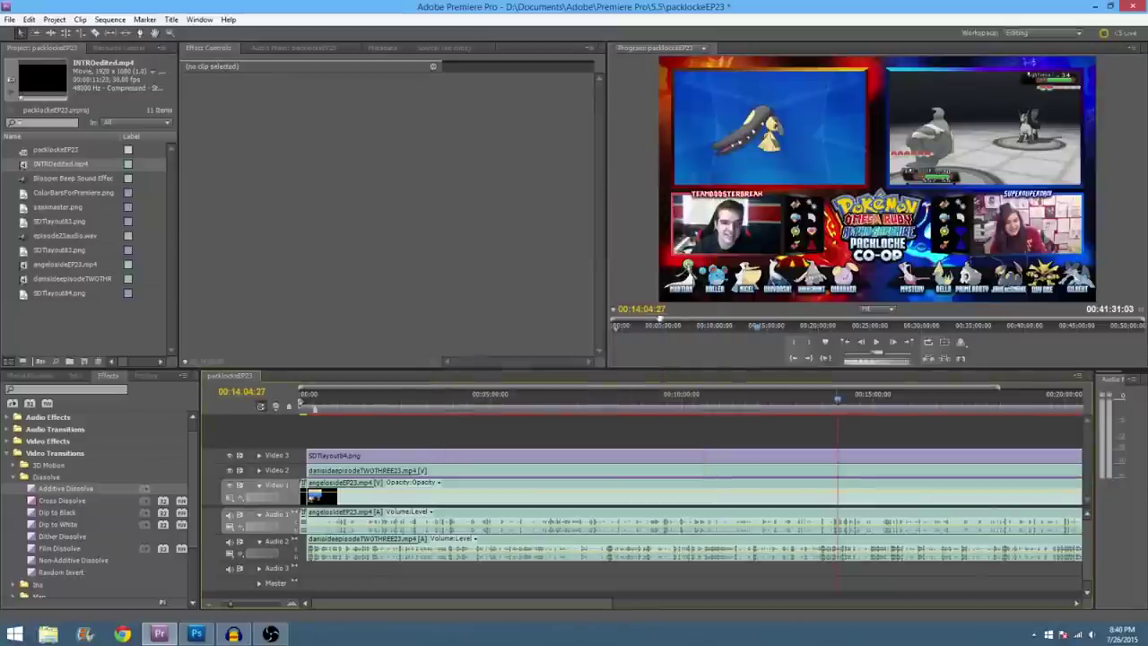
Step: Delete the sequence marker at 00:00:24:21 near the start of the episode
{"action": "right_click", "coordinate": [317, 413]}
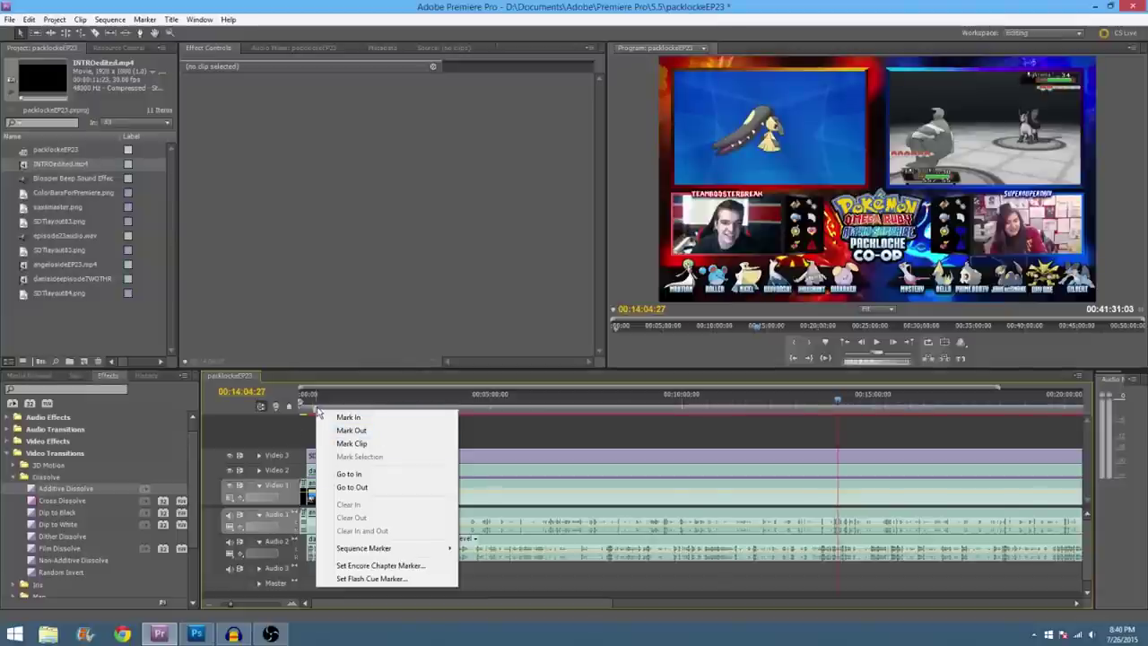
{"action": "left_click", "coordinate": [315, 408]}
{"action": "double_click", "coordinate": [315, 408]}
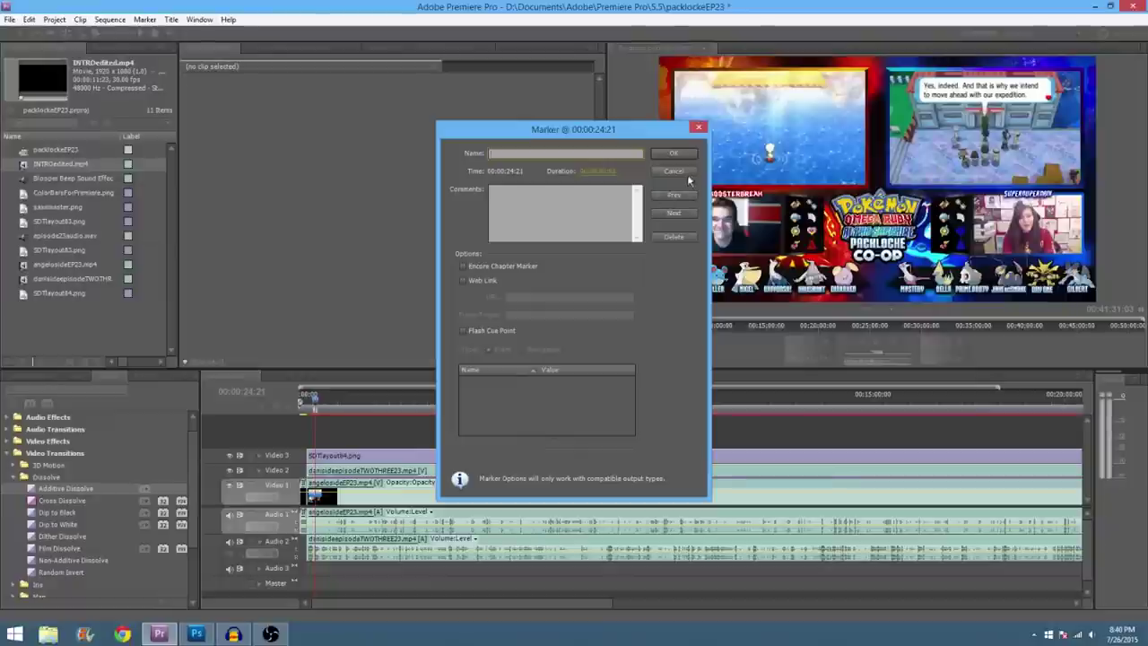
{"action": "left_click", "coordinate": [672, 237]}
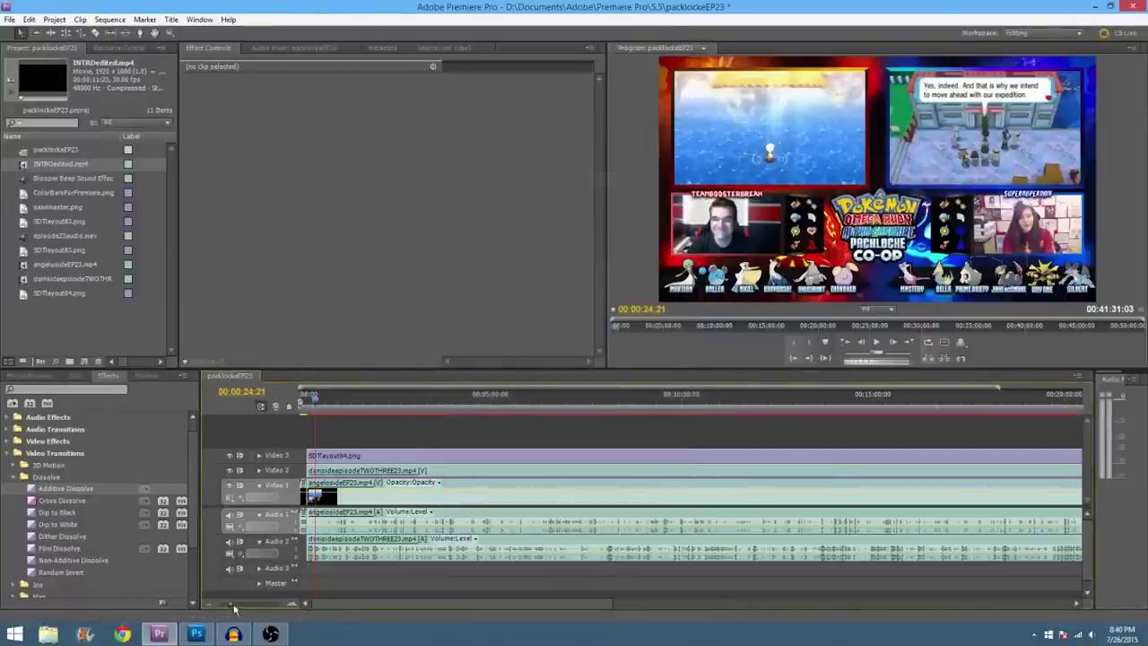
Step: Scrub through the episode footage up to about 00:21:59:27 to review the synchronized gameplay and overlay
{"action": "left_click_drag", "start_coordinate": [233, 609], "coordinate": [231, 608]}
{"action": "left_click_drag", "start_coordinate": [307, 399], "coordinate": [967, 408]}
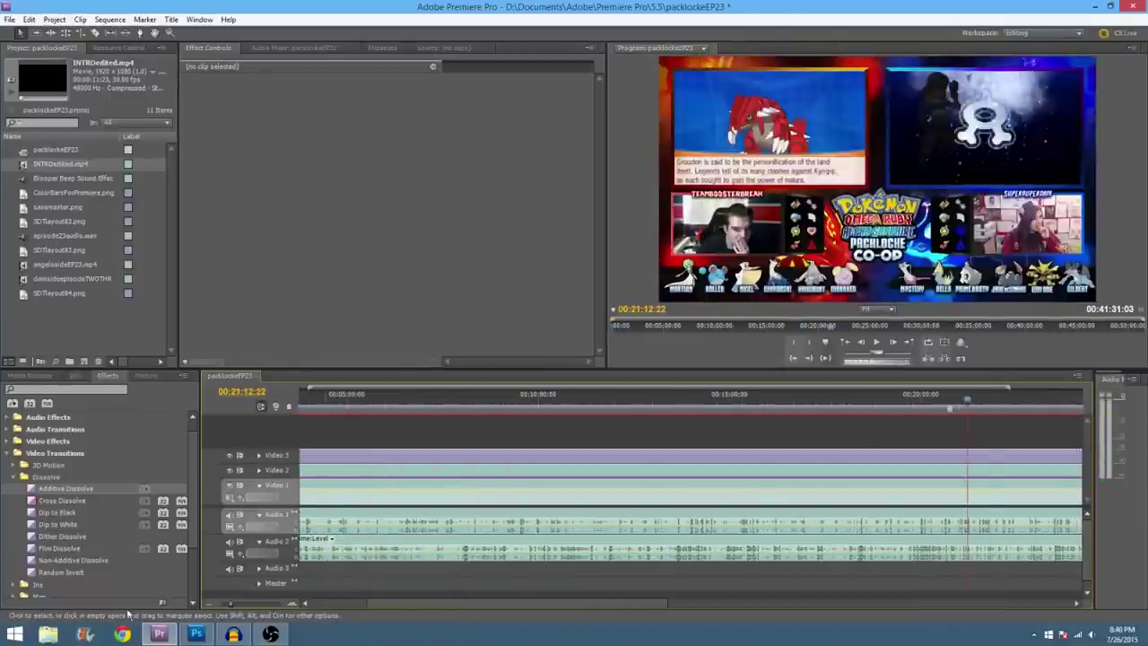
{"action": "left_click_drag", "start_coordinate": [230, 603], "coordinate": [223, 603]}
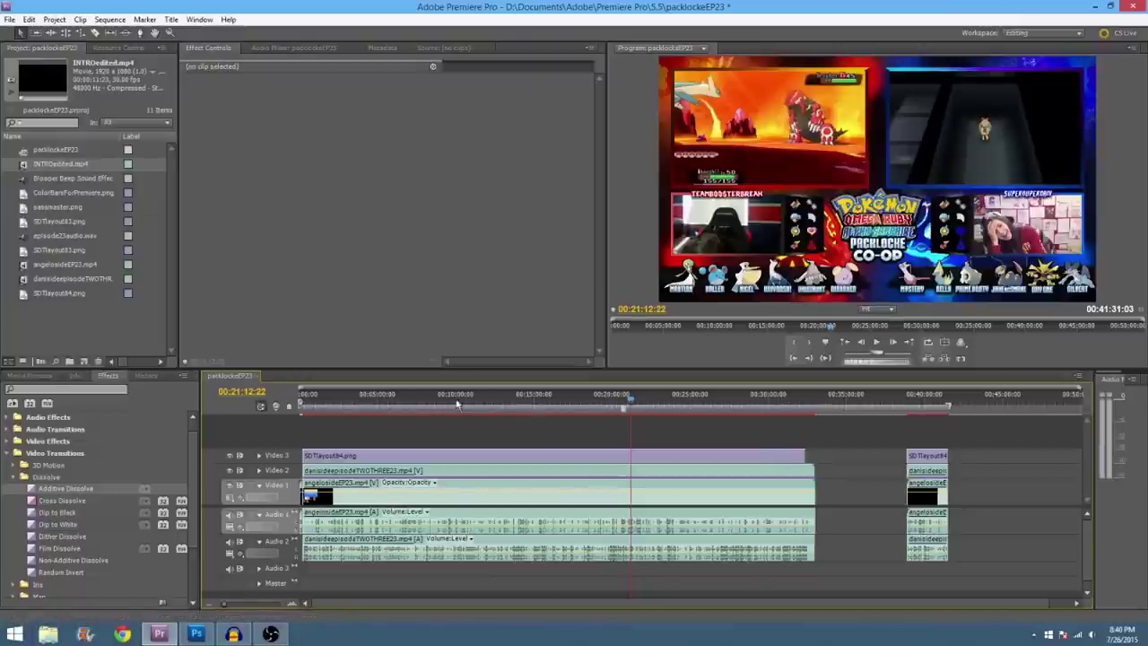
{"action": "left_click", "coordinate": [439, 457]}
{"action": "left_click_drag", "start_coordinate": [436, 409], "coordinate": [645, 409]}
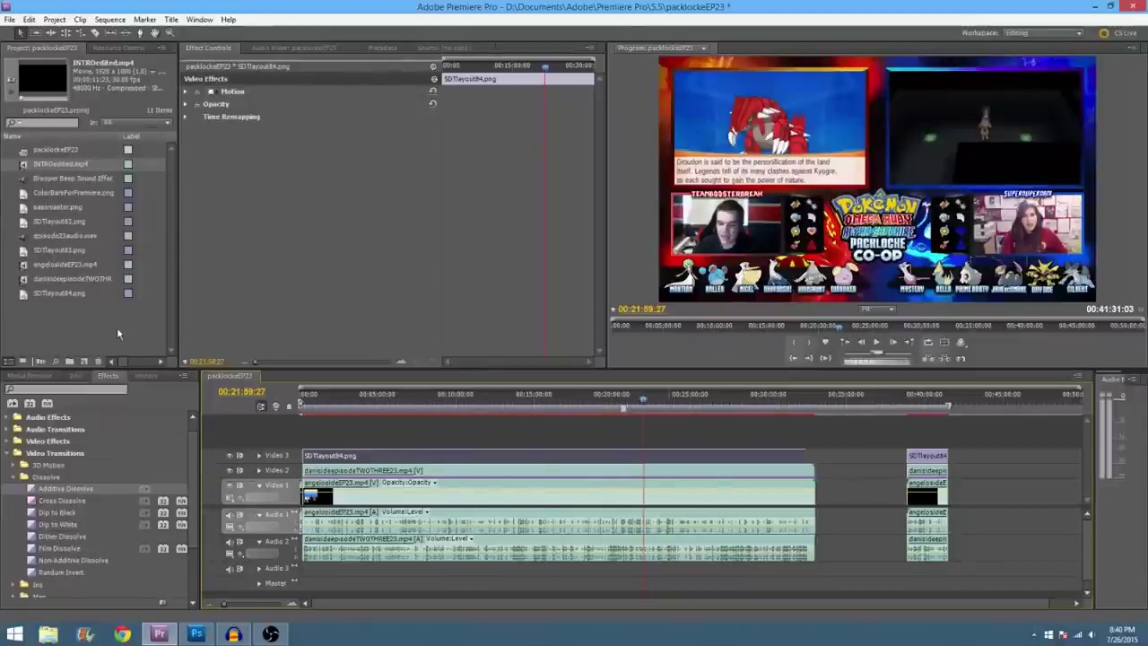
Step: Add angelosideEP23.mp4 on Video 4 above the existing clips, and place SDTlayout83.png over it on Video 5
{"action": "left_click", "coordinate": [57, 251]}
{"action": "left_click_drag", "start_coordinate": [60, 264], "coordinate": [310, 443]}
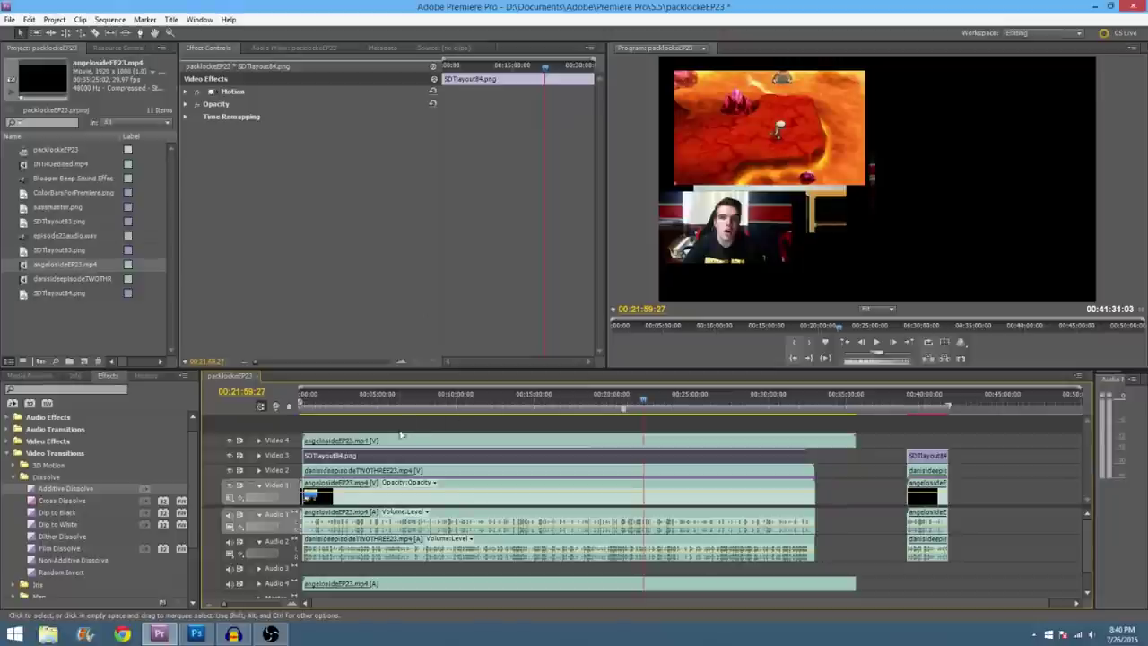
{"action": "left_click_drag", "start_coordinate": [63, 223], "coordinate": [309, 425]}
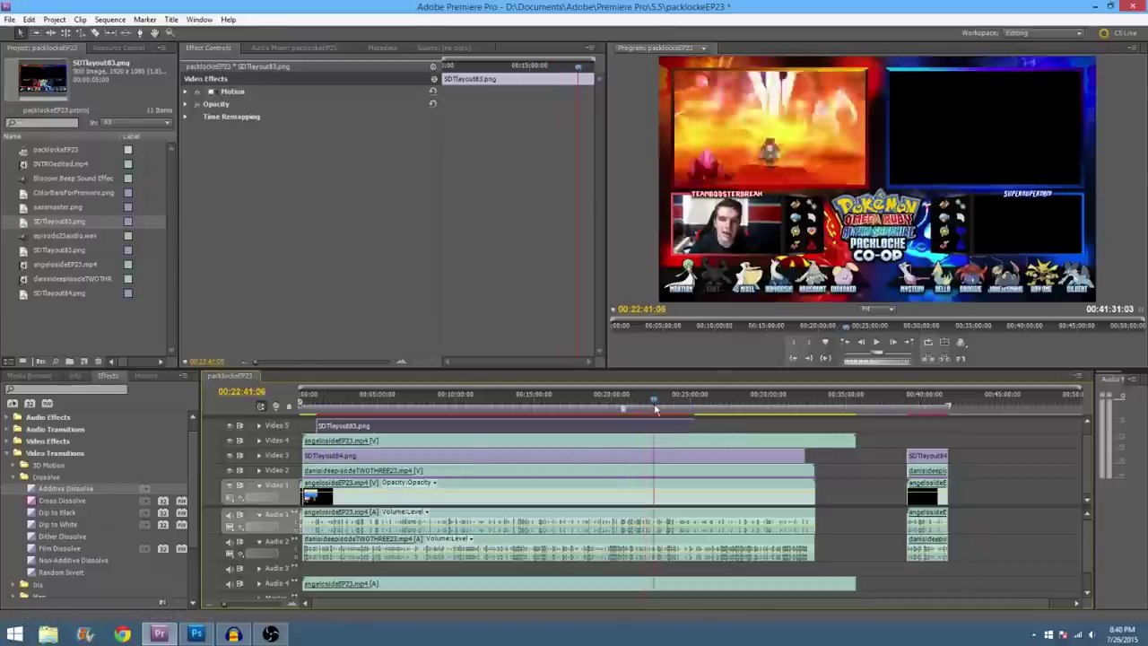
Step: Enlarge the angelosideEP23.mp4 clip on Video 4, shift it far to the right, and compare it with the layout at 00:23:13:10
{"action": "left_click_drag", "start_coordinate": [646, 416], "coordinate": [709, 423]}
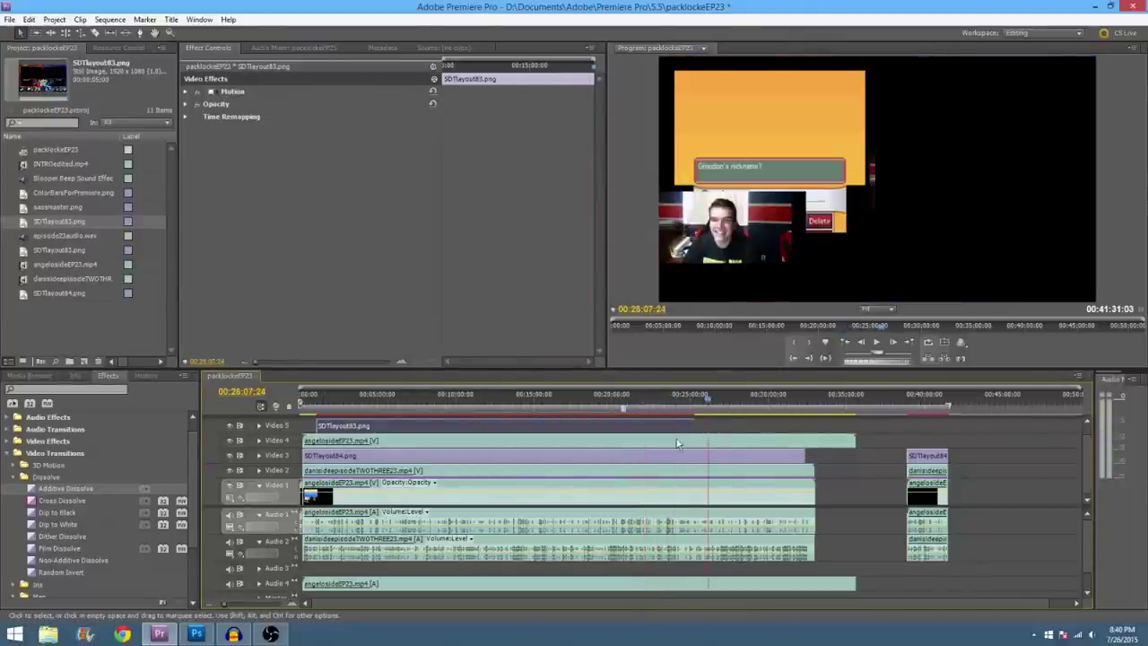
{"action": "left_click", "coordinate": [709, 440]}
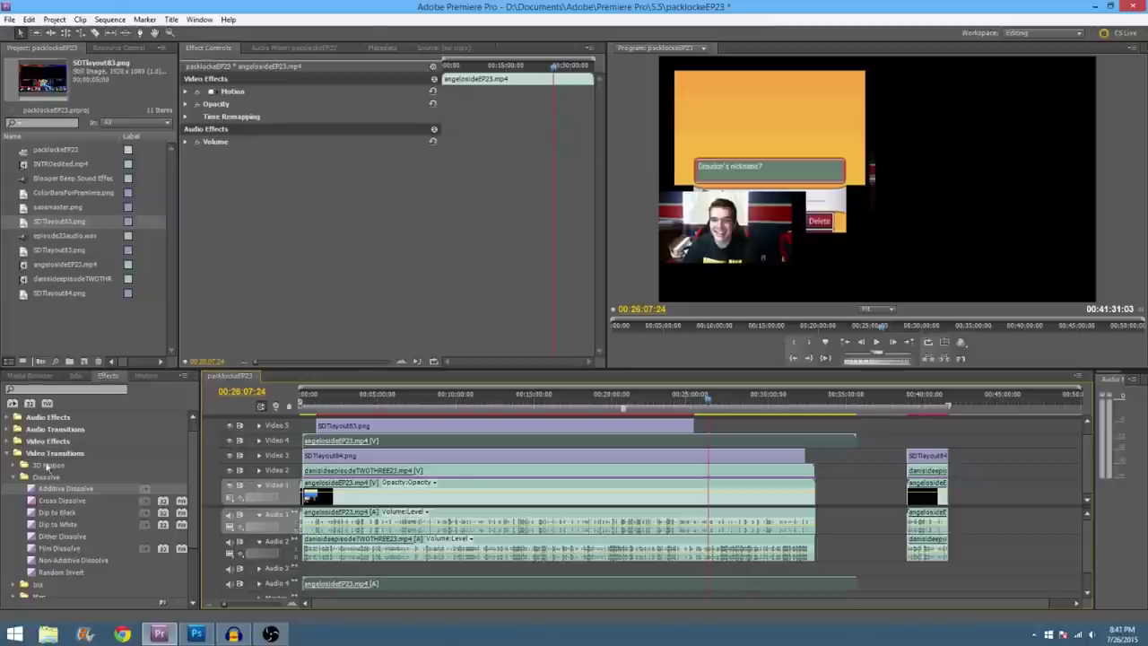
{"action": "left_click", "coordinate": [242, 93]}
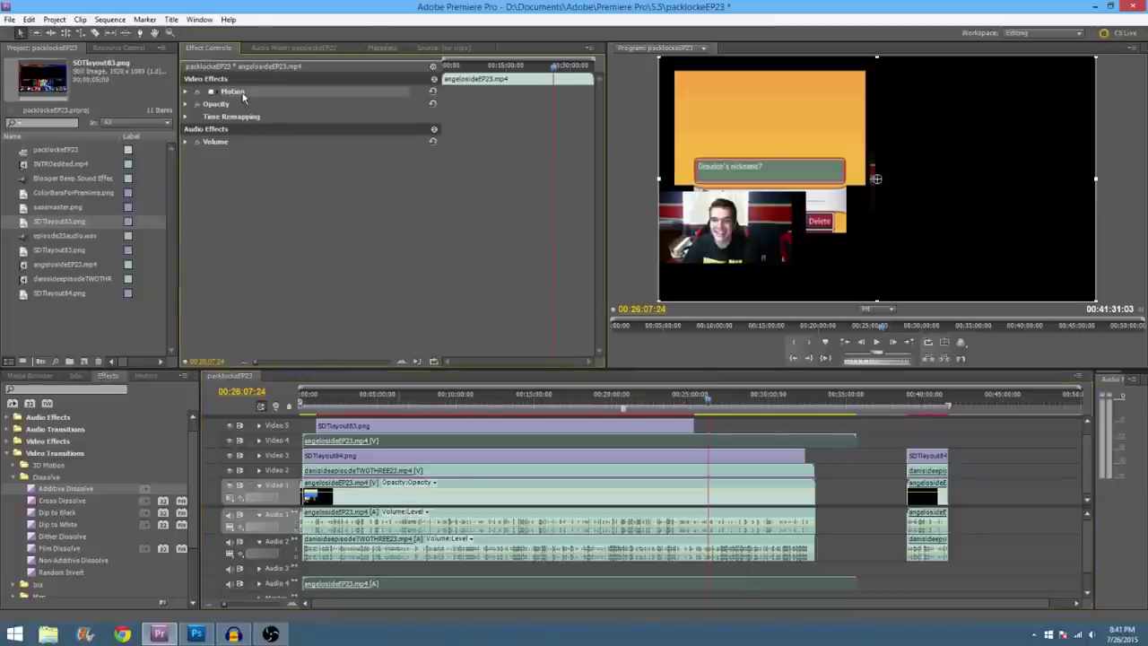
{"action": "left_click_drag", "start_coordinate": [1095, 178], "coordinate": [1146, 179]}
{"action": "left_click_drag", "start_coordinate": [801, 186], "coordinate": [1065, 208]}
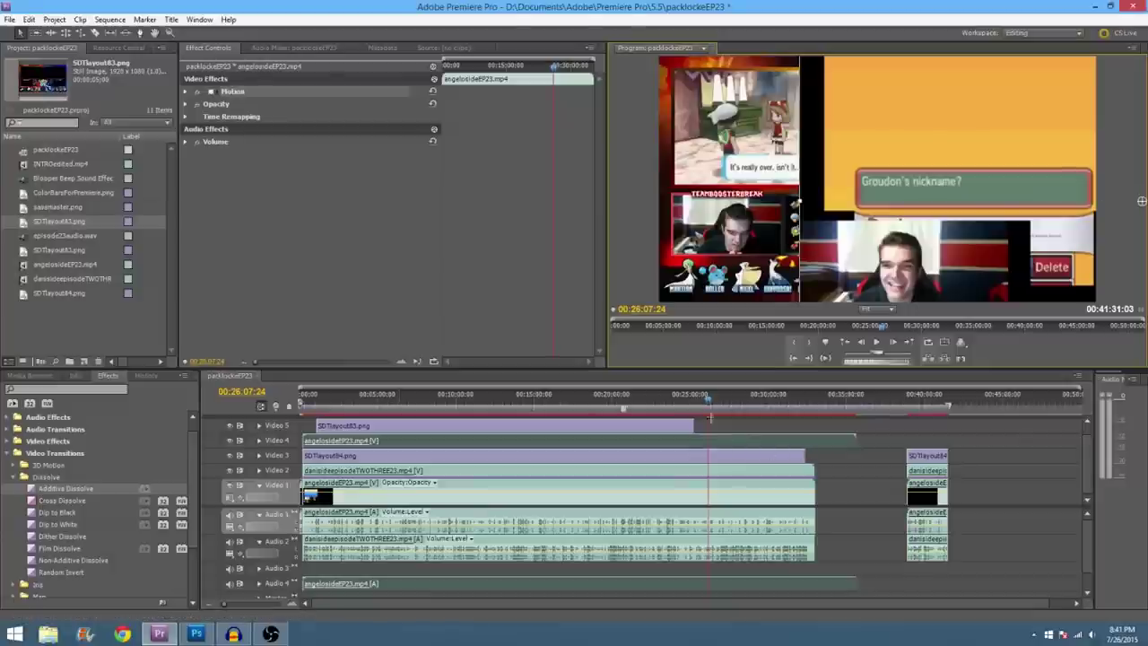
{"action": "left_click", "coordinate": [662, 400]}
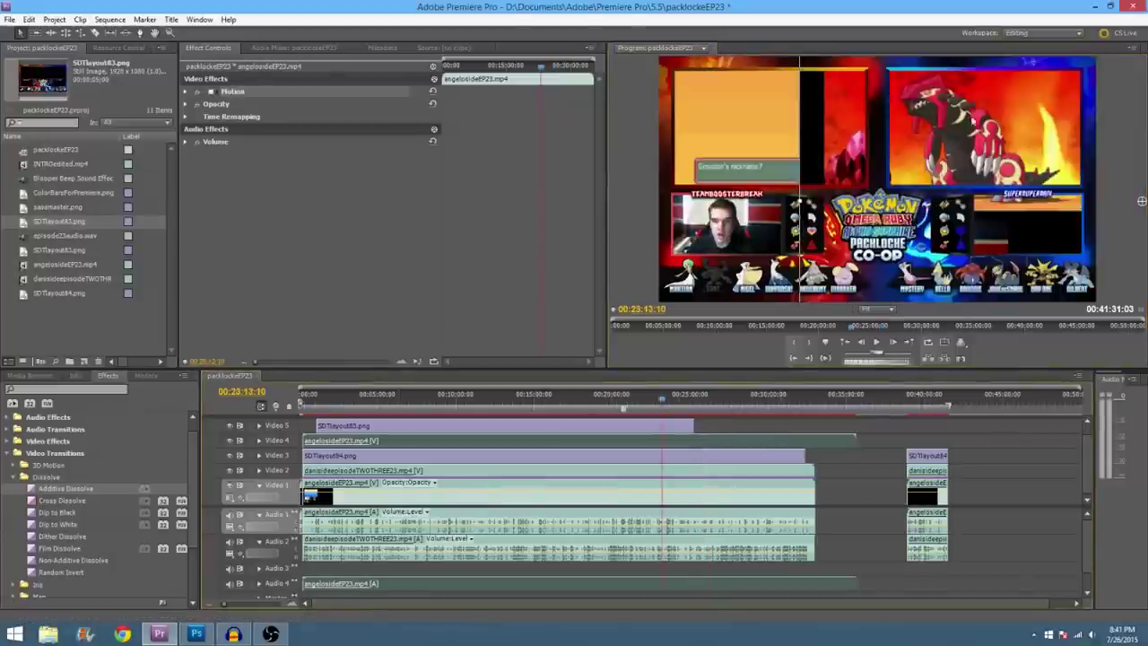
Step: Shrink and reposition the Video 4 angelosideEP23.mp4 clip so its gameplay sits inside the red TEAMBOOSTERBREAK frame
{"action": "left_click", "coordinate": [691, 355]}
{"action": "left_click", "coordinate": [644, 259]}
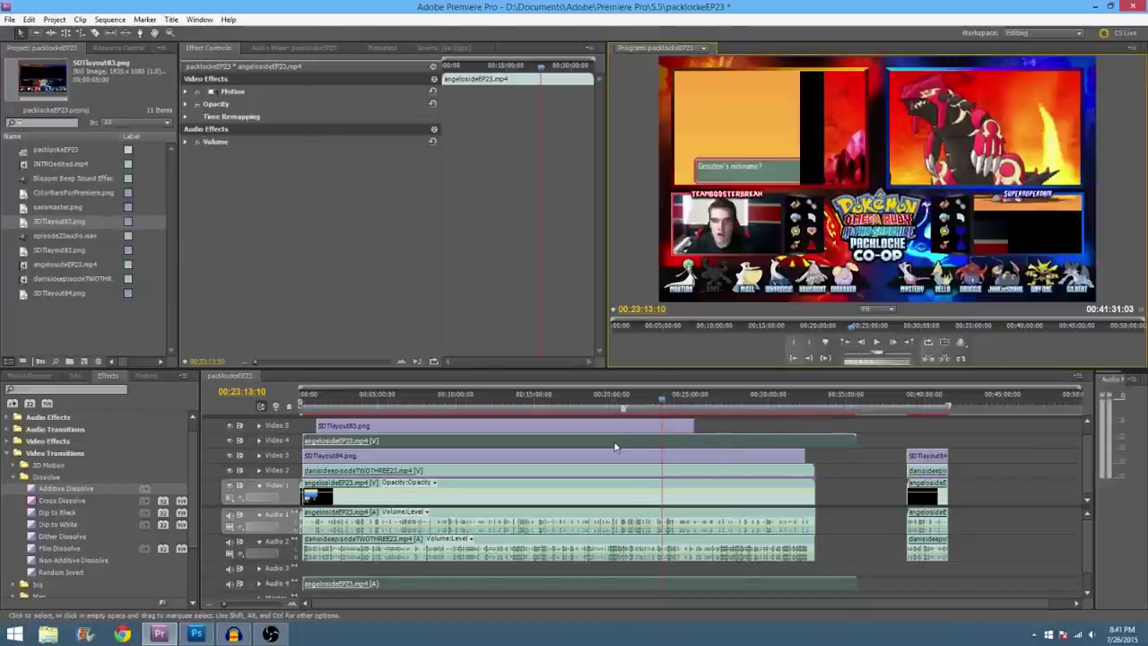
{"action": "left_click", "coordinate": [231, 93]}
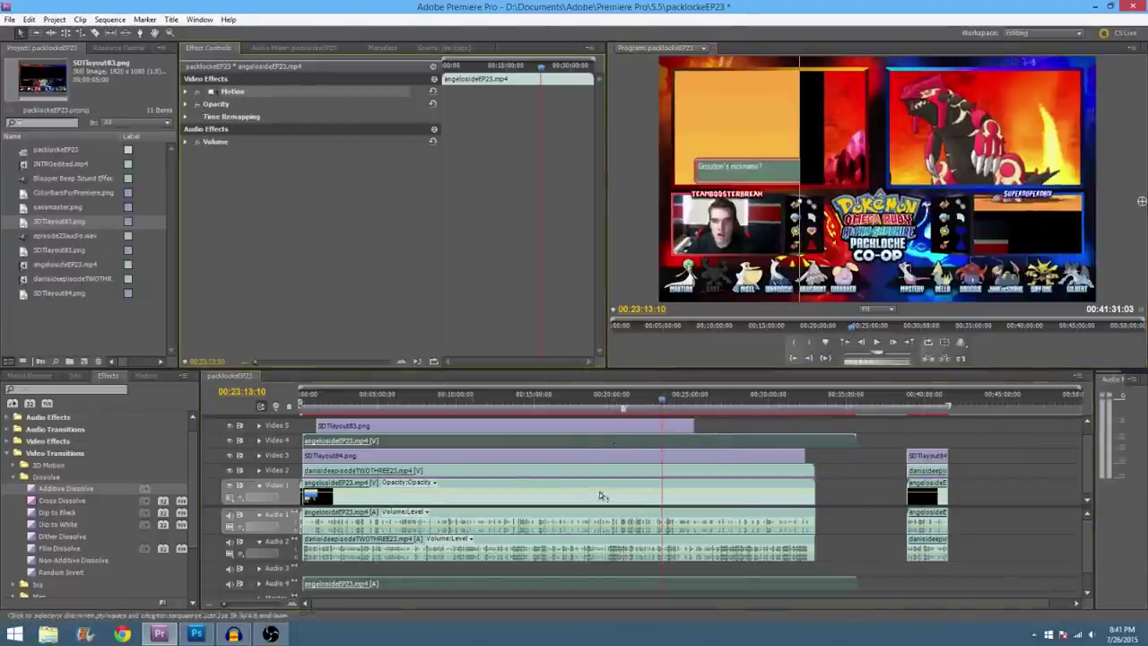
{"action": "left_click", "coordinate": [583, 453]}
{"action": "left_click", "coordinate": [595, 443]}
{"action": "left_click", "coordinate": [913, 180]}
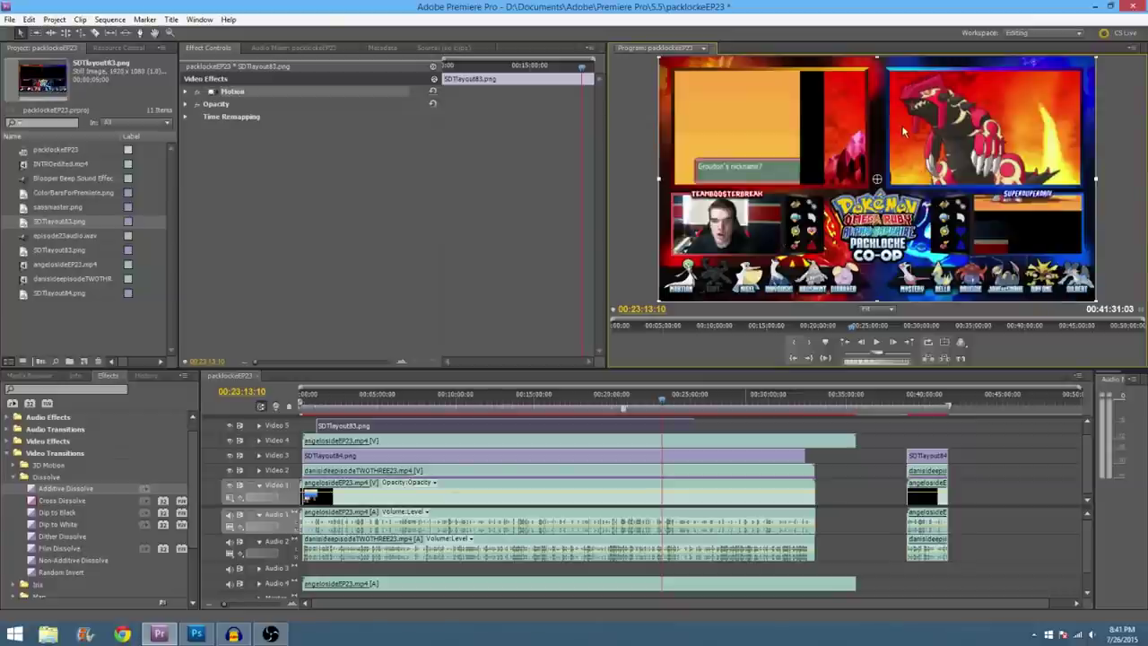
{"action": "left_click", "coordinate": [638, 446]}
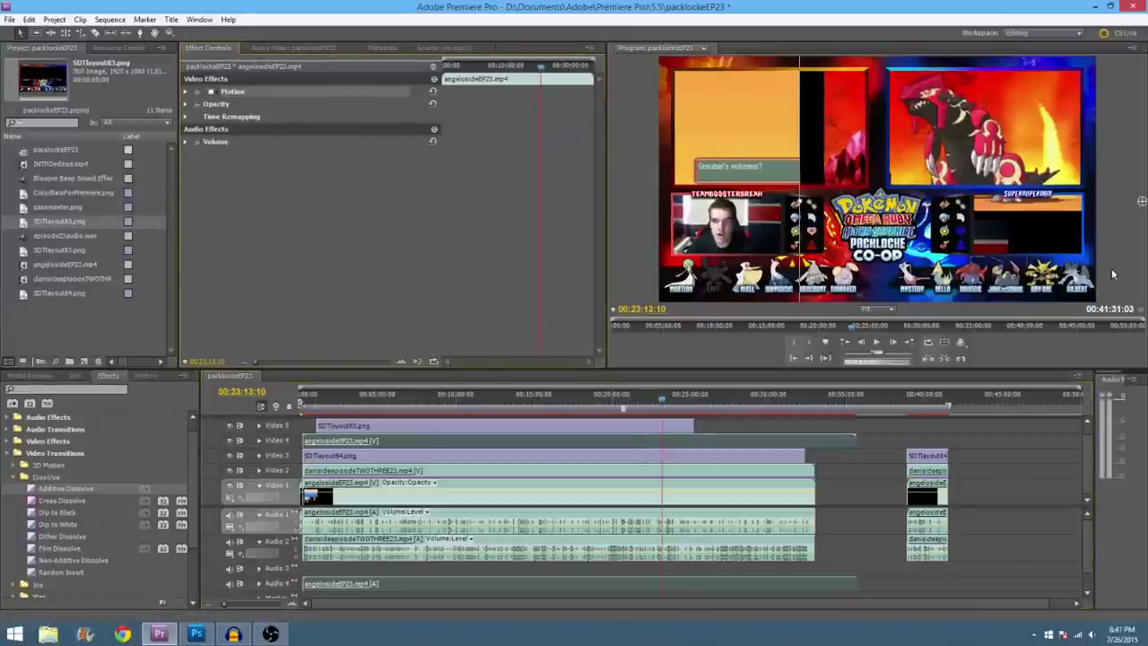
{"action": "left_click_drag", "start_coordinate": [1028, 172], "coordinate": [882, 223]}
{"action": "left_click_drag", "start_coordinate": [993, 62], "coordinate": [988, 110]}
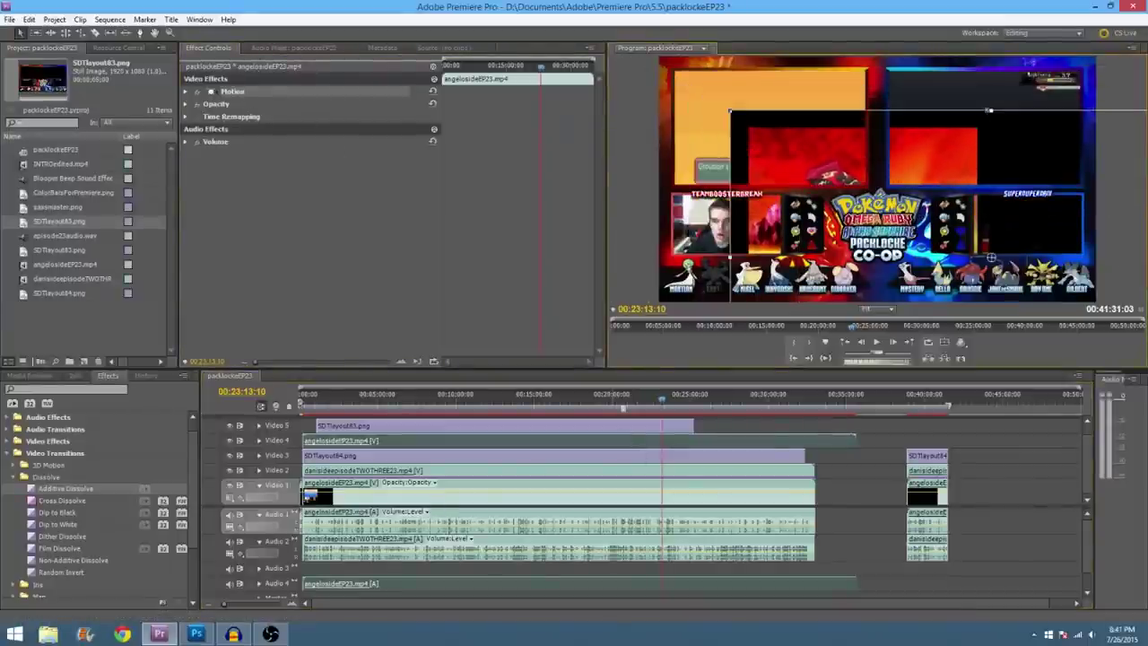
{"action": "left_click_drag", "start_coordinate": [1005, 195], "coordinate": [930, 146]}
{"action": "left_click_drag", "start_coordinate": [917, 61], "coordinate": [915, 79]}
{"action": "left_click_drag", "start_coordinate": [962, 178], "coordinate": [930, 150]}
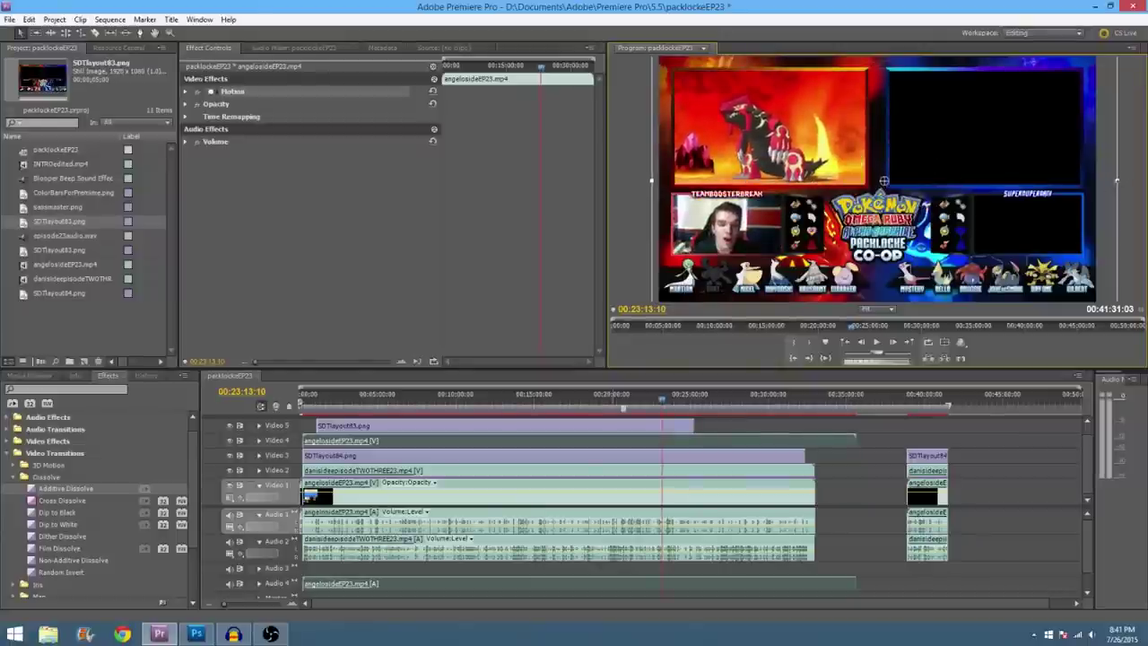
Step: Refine the Video 4 clip's scale and position at 100% monitor zoom to match the red frame's left and lower edges
{"action": "left_click_drag", "start_coordinate": [1116, 180], "coordinate": [1028, 178]}
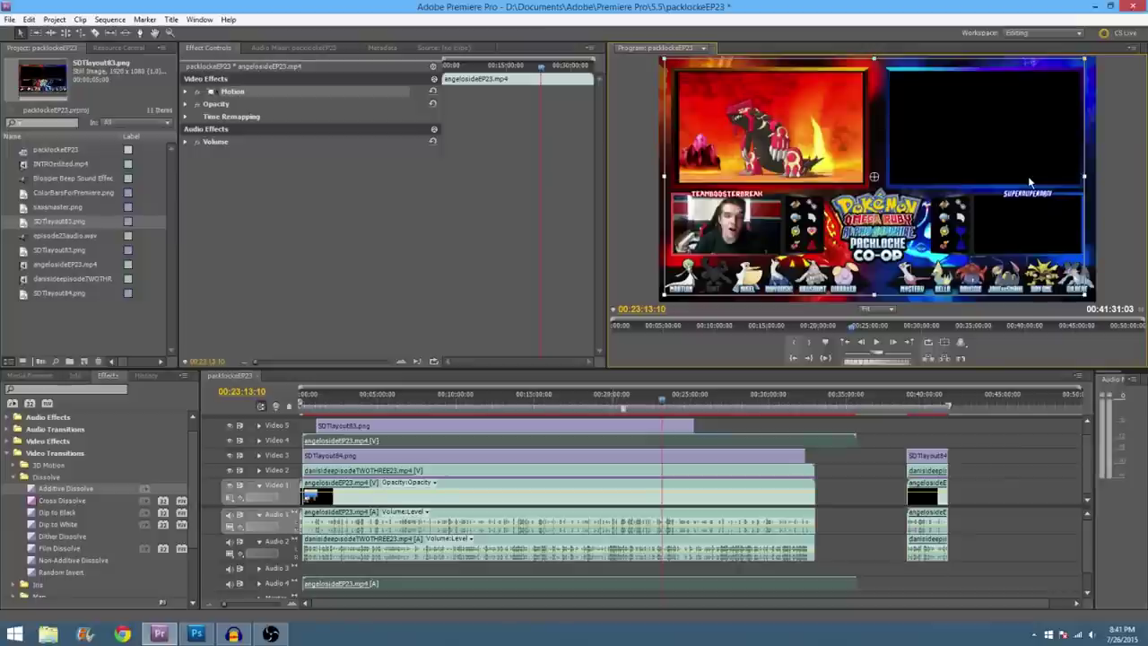
{"action": "left_click_drag", "start_coordinate": [862, 177], "coordinate": [861, 177]}
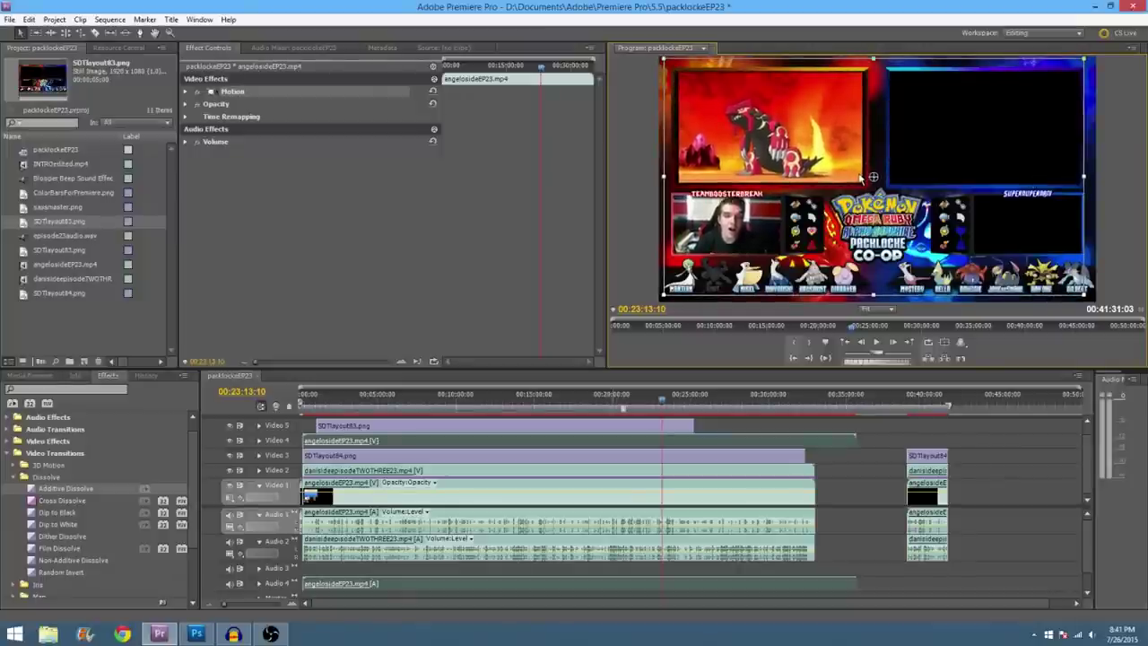
{"action": "left_click", "coordinate": [879, 308]}
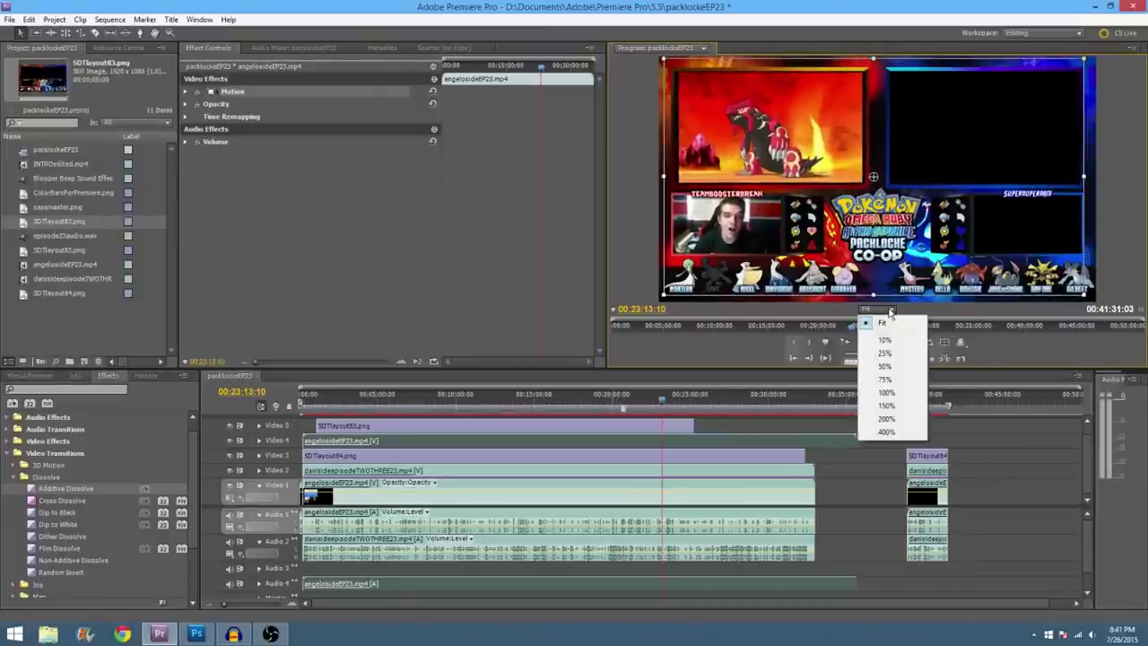
{"action": "left_click", "coordinate": [888, 393]}
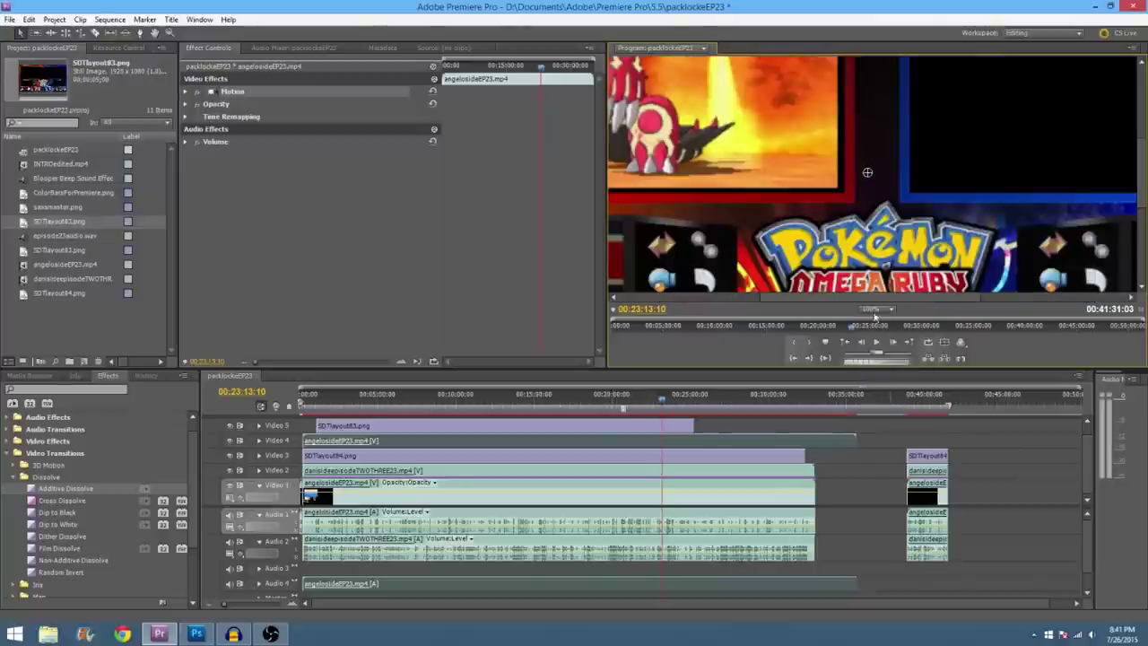
{"action": "left_click_drag", "start_coordinate": [854, 212], "coordinate": [691, 232]}
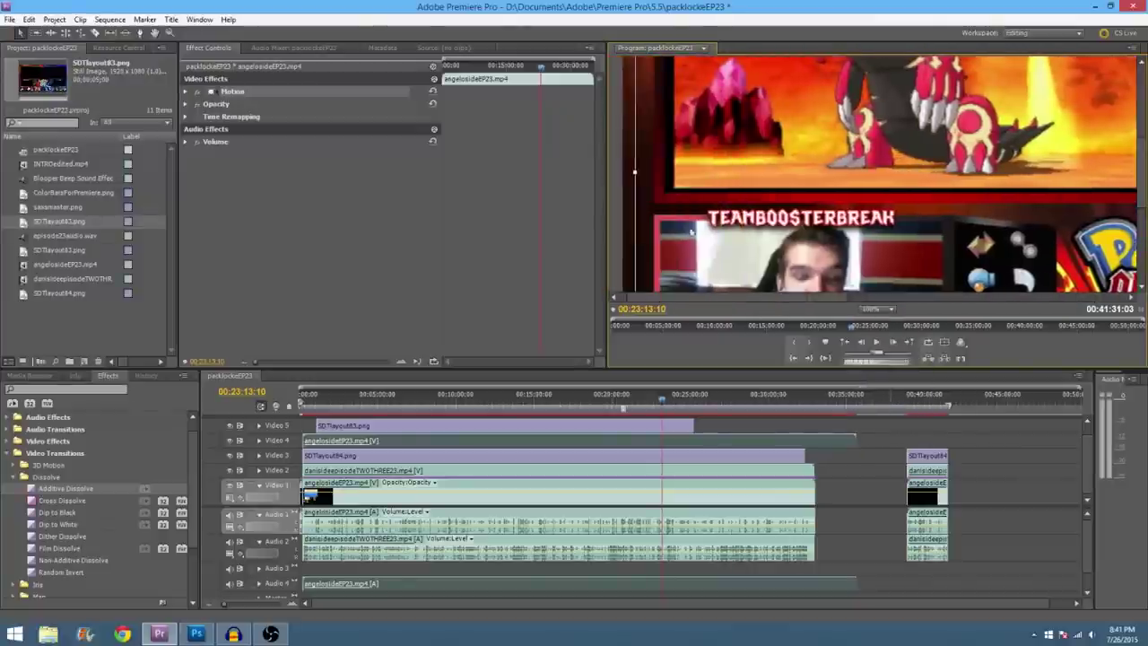
{"action": "left_click_drag", "start_coordinate": [635, 174], "coordinate": [627, 174]}
{"action": "left_click_drag", "start_coordinate": [756, 152], "coordinate": [751, 157]}
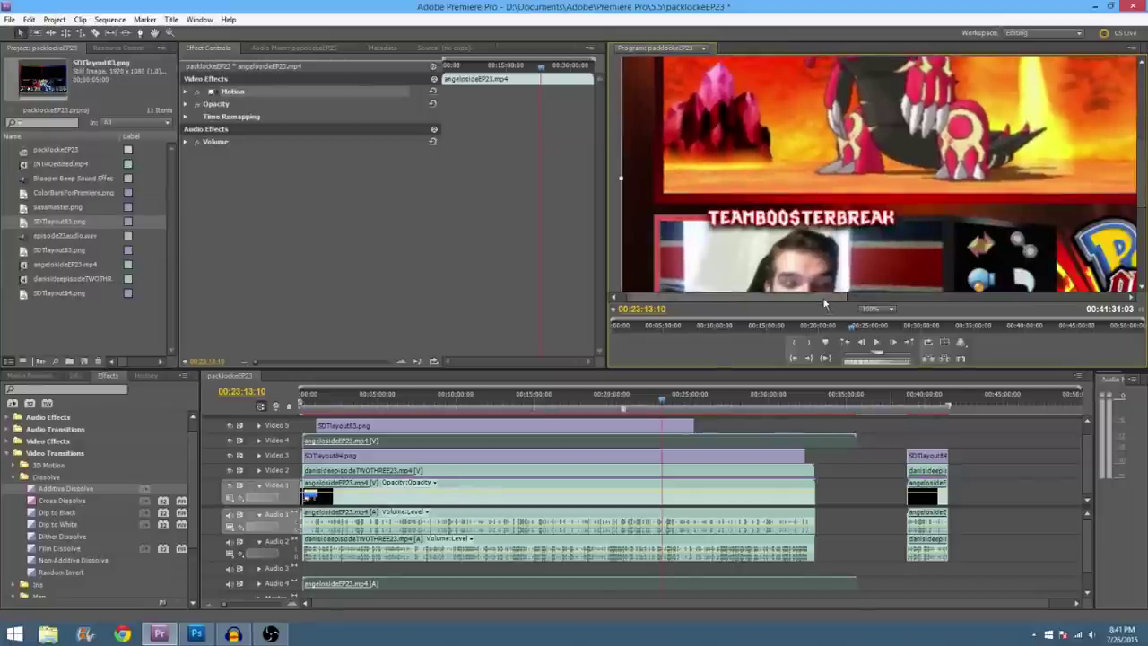
Step: Nudge the Video 4 clip horizontally within the red frame and check its fit at the right and top edges
{"action": "left_click_drag", "start_coordinate": [826, 299], "coordinate": [954, 298]}
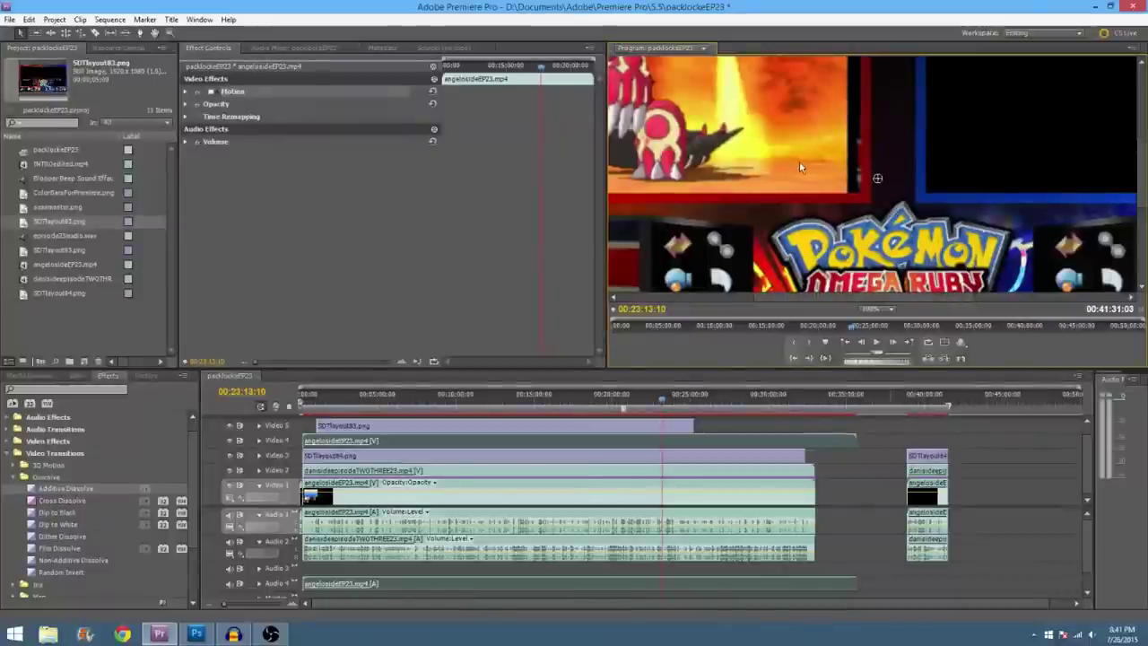
{"action": "left_click_drag", "start_coordinate": [794, 163], "coordinate": [678, 197]}
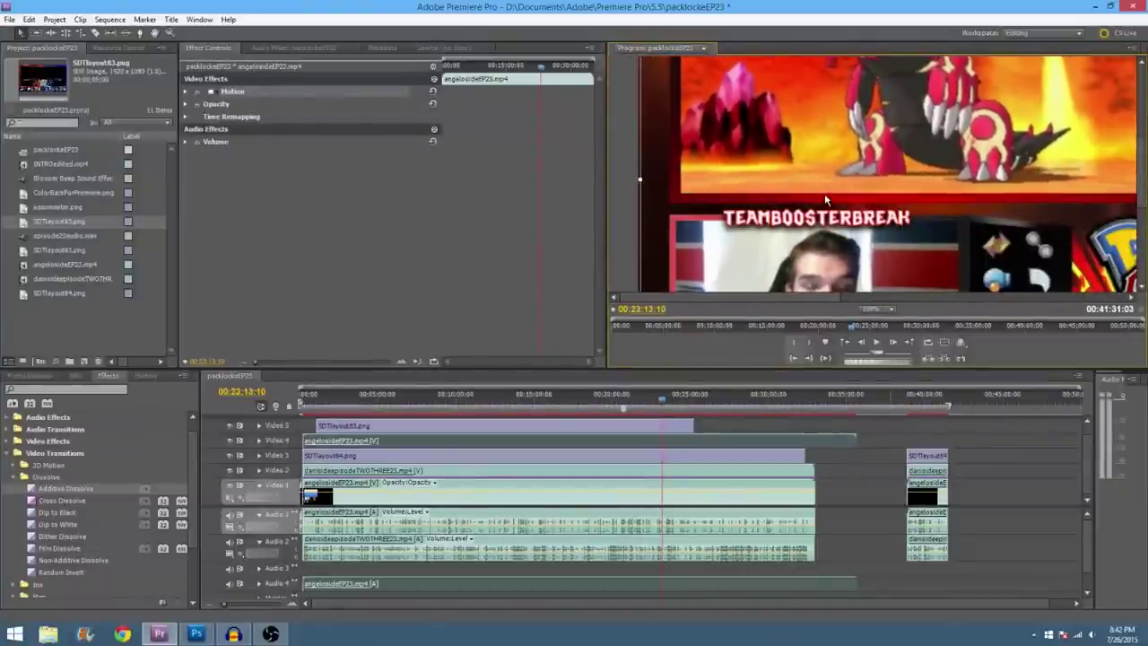
{"action": "mouse_move", "coordinate": [826, 297]}
{"action": "left_mouse_down"}
{"action": "mouse_move", "coordinate": [915, 296]}
{"action": "mouse_move", "coordinate": [813, 296]}
{"action": "left_mouse_up"}
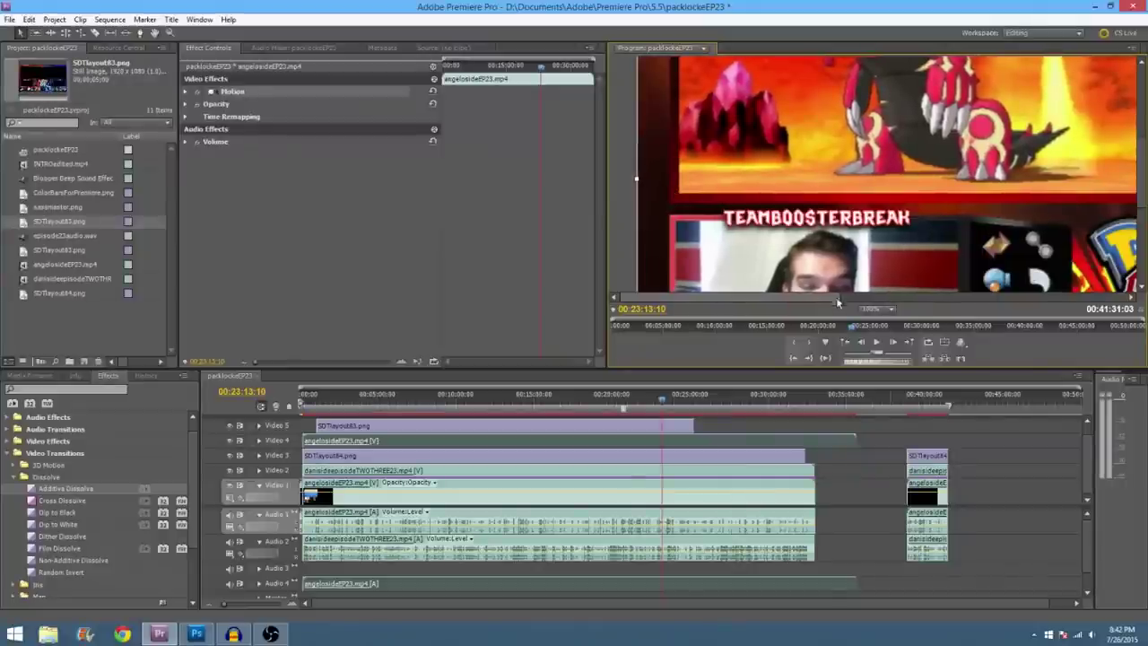
{"action": "mouse_move", "coordinate": [823, 298]}
{"action": "left_mouse_down"}
{"action": "mouse_move", "coordinate": [928, 298]}
{"action": "mouse_move", "coordinate": [812, 298]}
{"action": "left_mouse_up"}
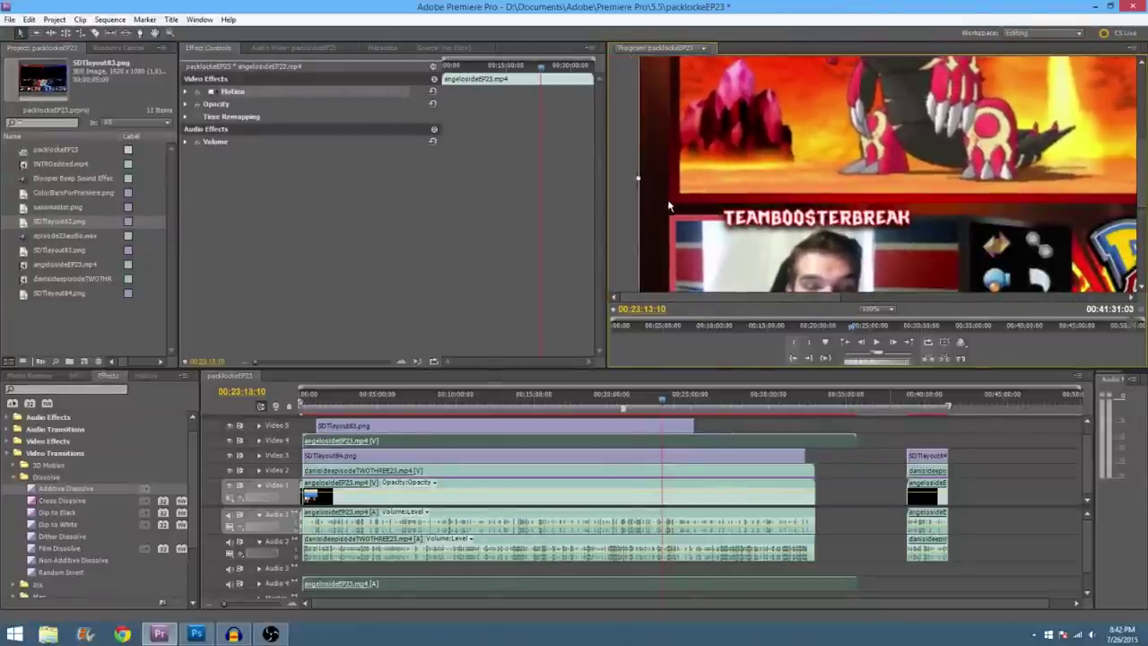
{"action": "left_click_drag", "start_coordinate": [820, 298], "coordinate": [889, 298]}
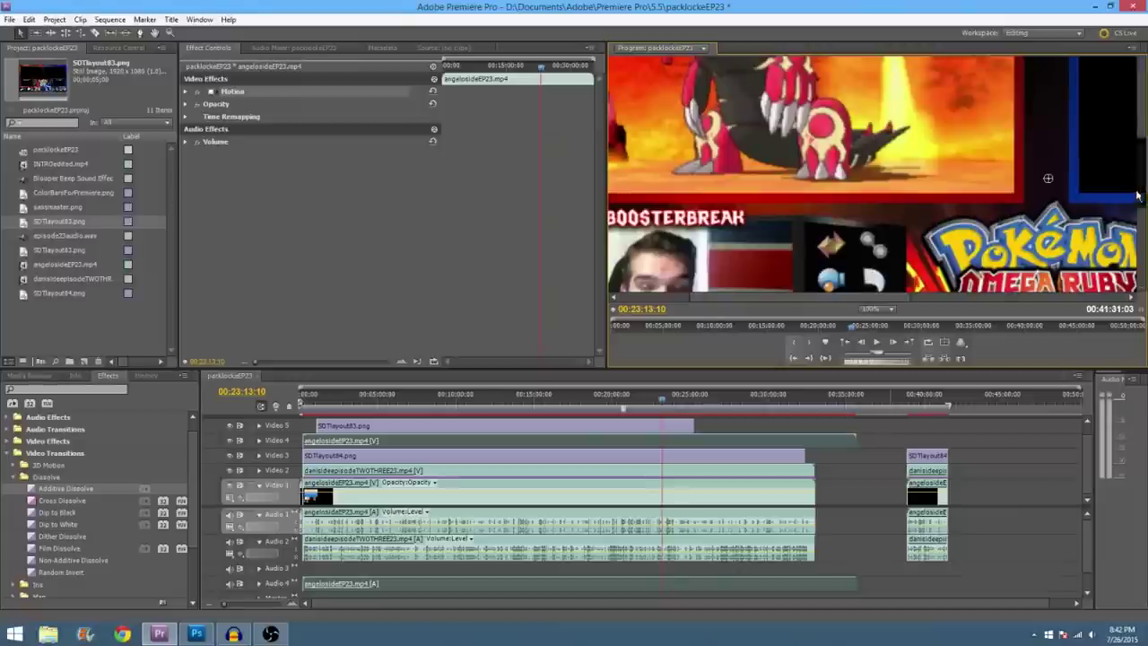
{"action": "left_click_drag", "start_coordinate": [1140, 183], "coordinate": [1139, 115]}
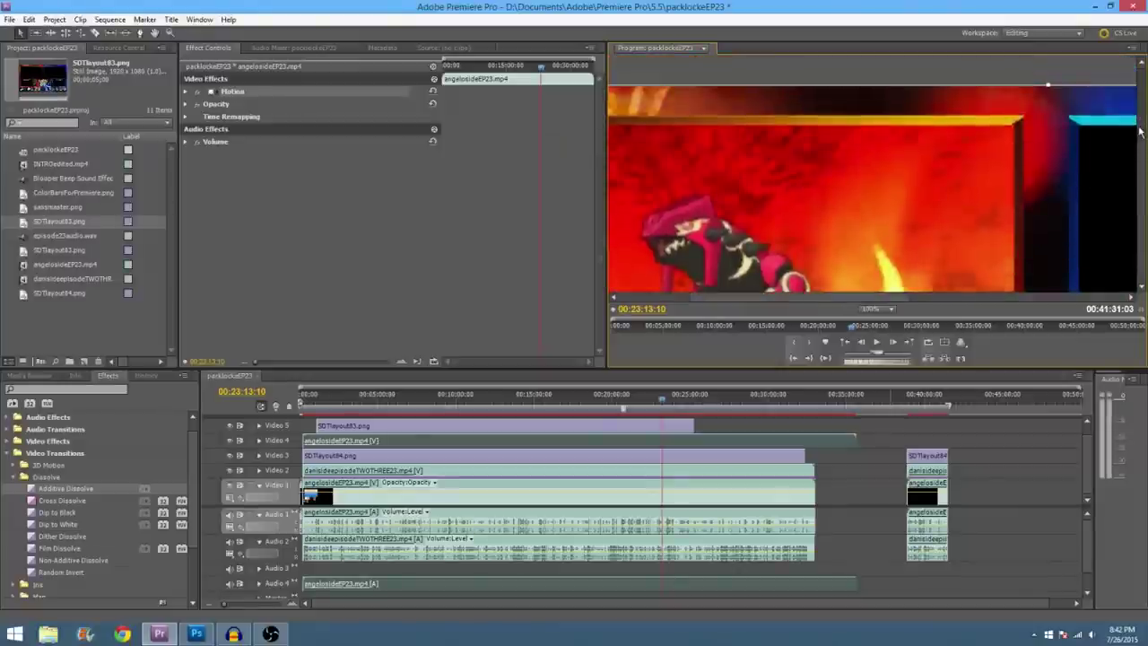
Step: Delete the test SDTlayout83.png clip on Video 5 and the angelosideEP23.mp4 clip on Video 4 with its linked audio
{"action": "left_click", "coordinate": [880, 308]}
{"action": "left_click", "coordinate": [874, 321]}
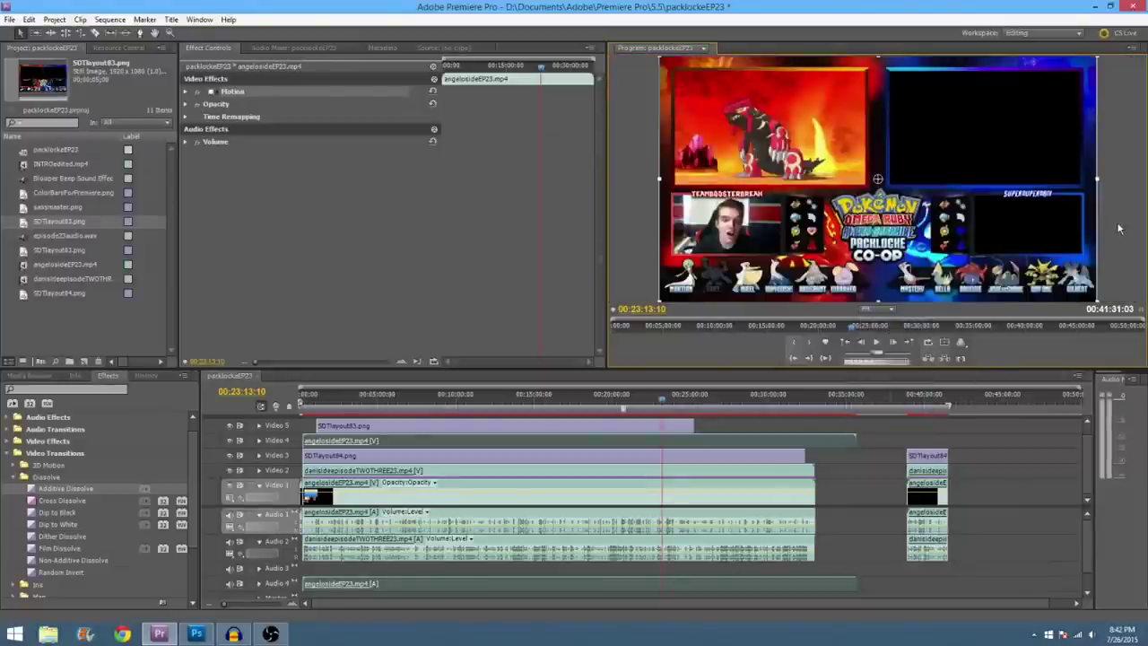
{"action": "left_click", "coordinate": [1118, 228]}
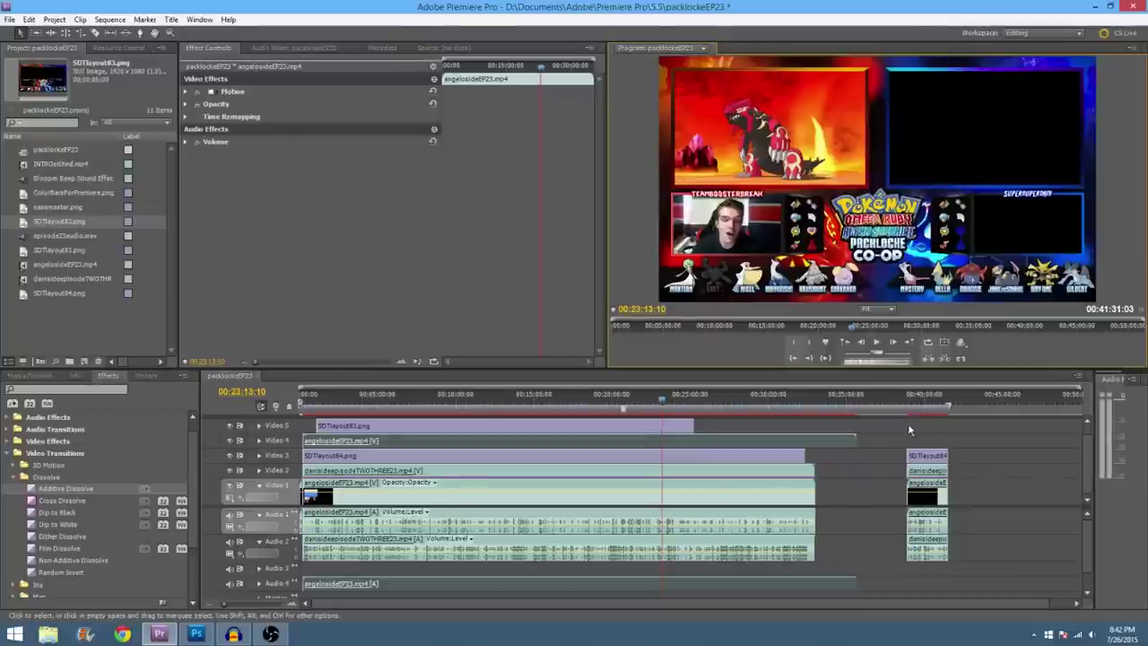
{"action": "left_click", "coordinate": [721, 422]}
{"action": "left_click_drag", "start_coordinate": [719, 425], "coordinate": [663, 436]}
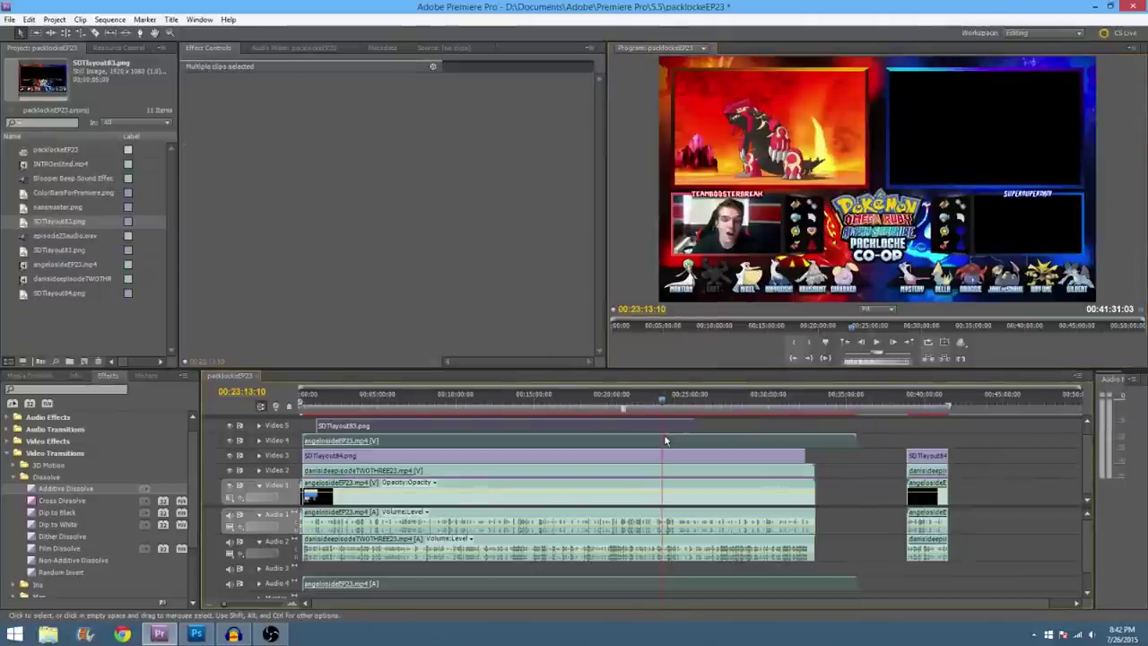
{"action": "key", "text": "Delete"}
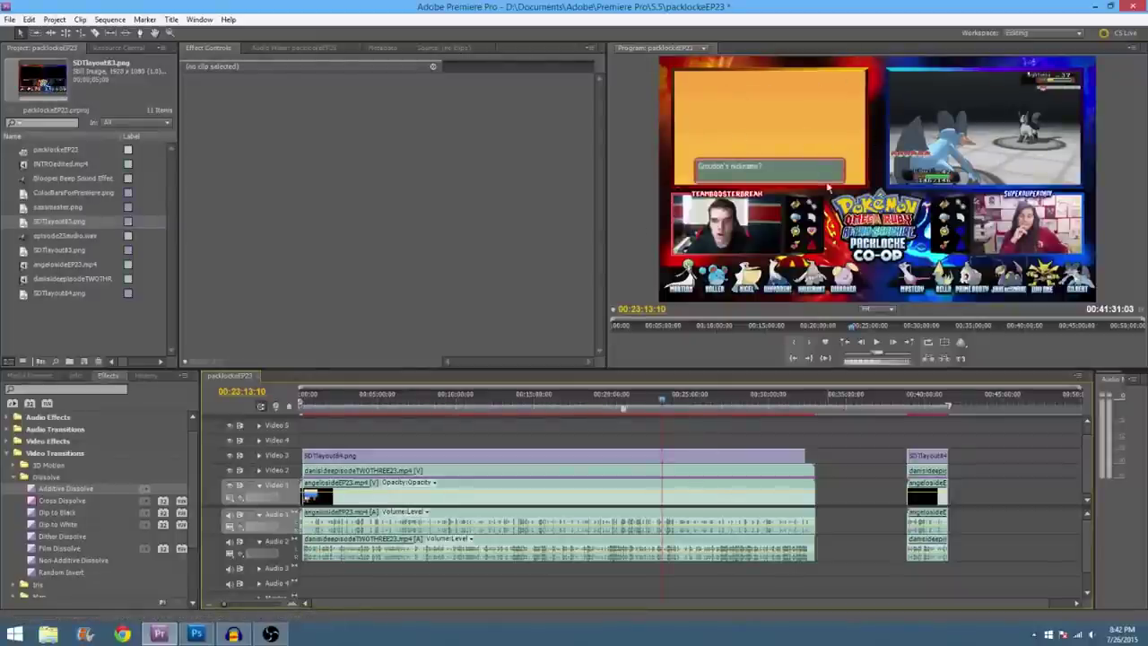
Step: Return to the start of the sequence and check the combined footage at the 00:14:21:28 marker
{"action": "left_click_drag", "start_coordinate": [371, 398], "coordinate": [279, 425]}
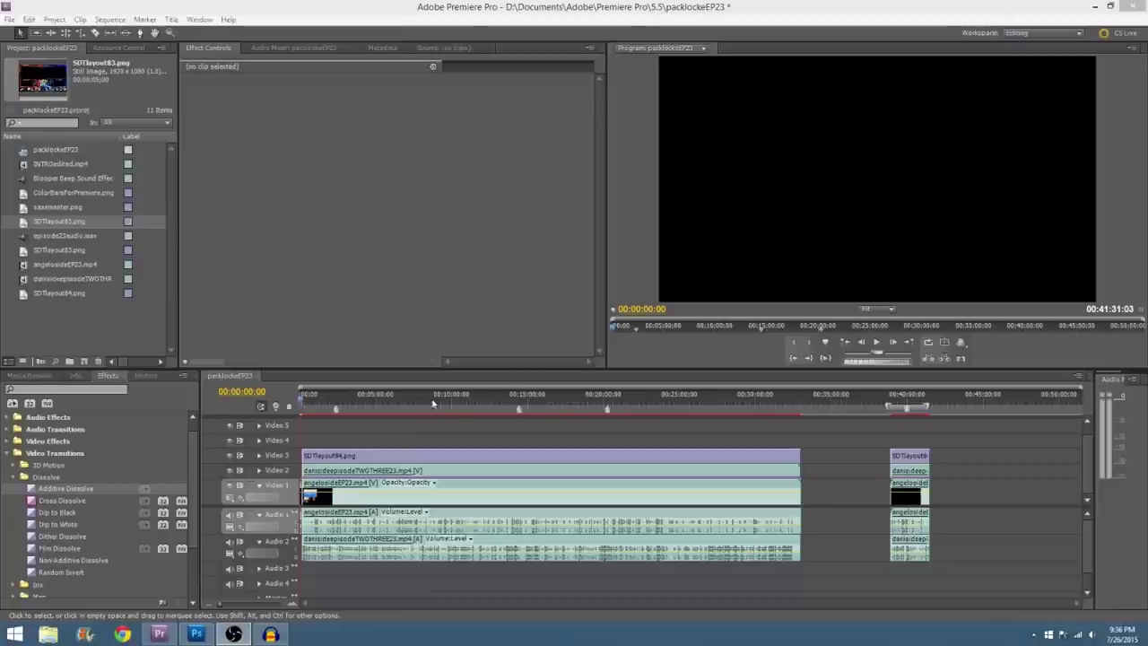
{"action": "left_click_drag", "start_coordinate": [341, 399], "coordinate": [355, 401]}
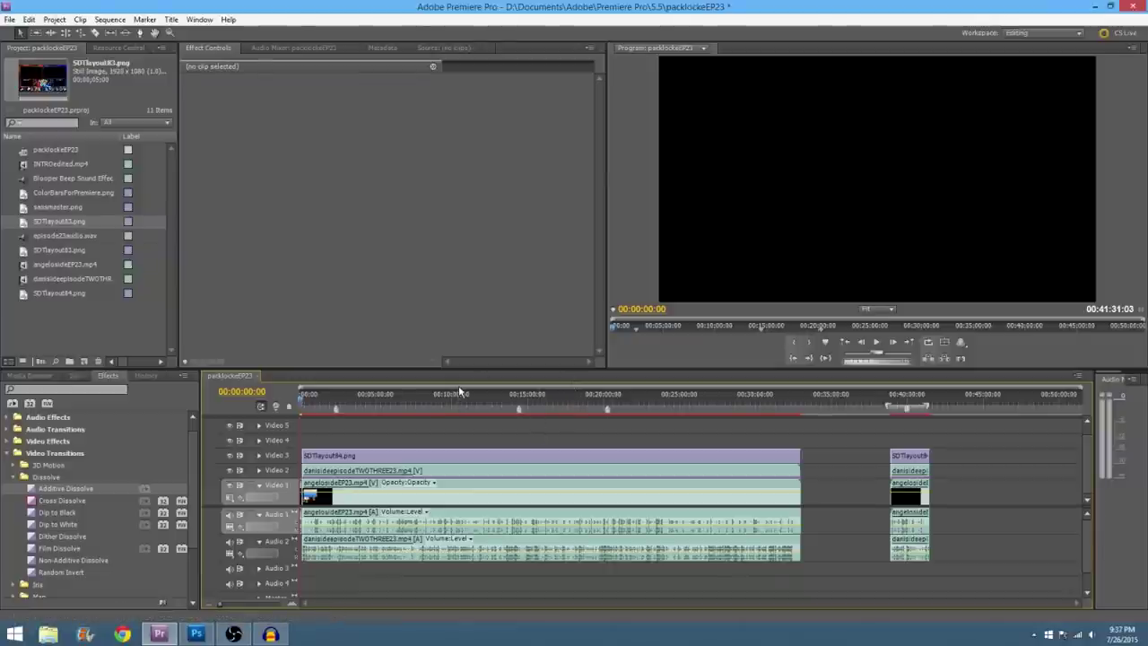
{"action": "left_click", "coordinate": [520, 406]}
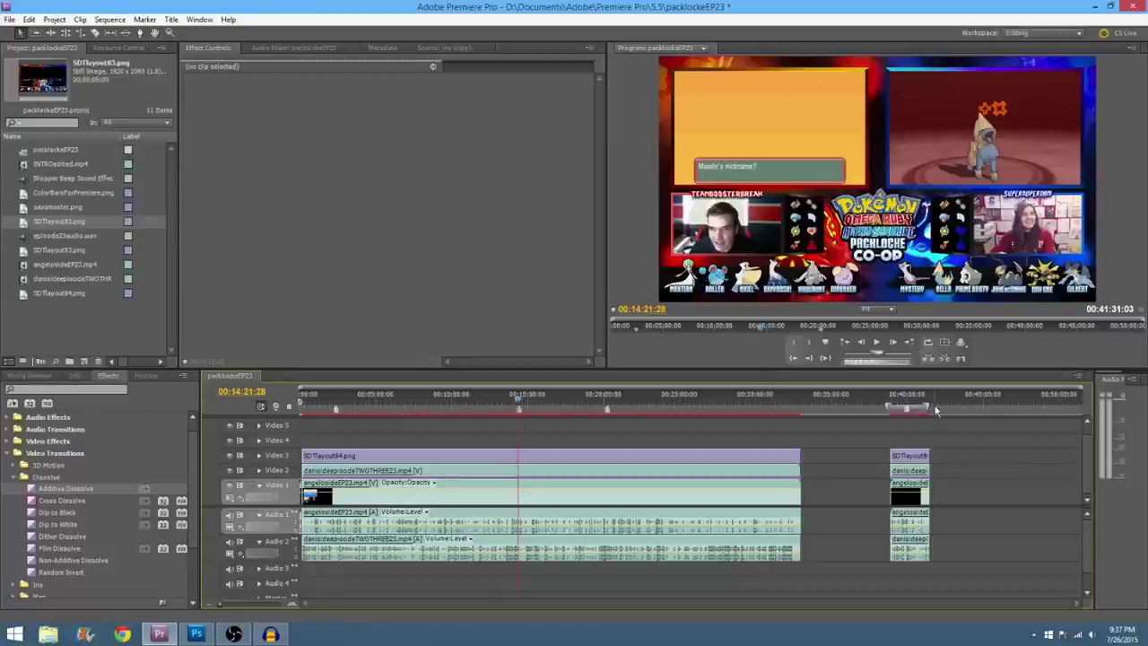
Step: Play the end of the main footage and park the playhead at the cut point, 00:32:21:19
{"action": "left_click", "coordinate": [792, 400]}
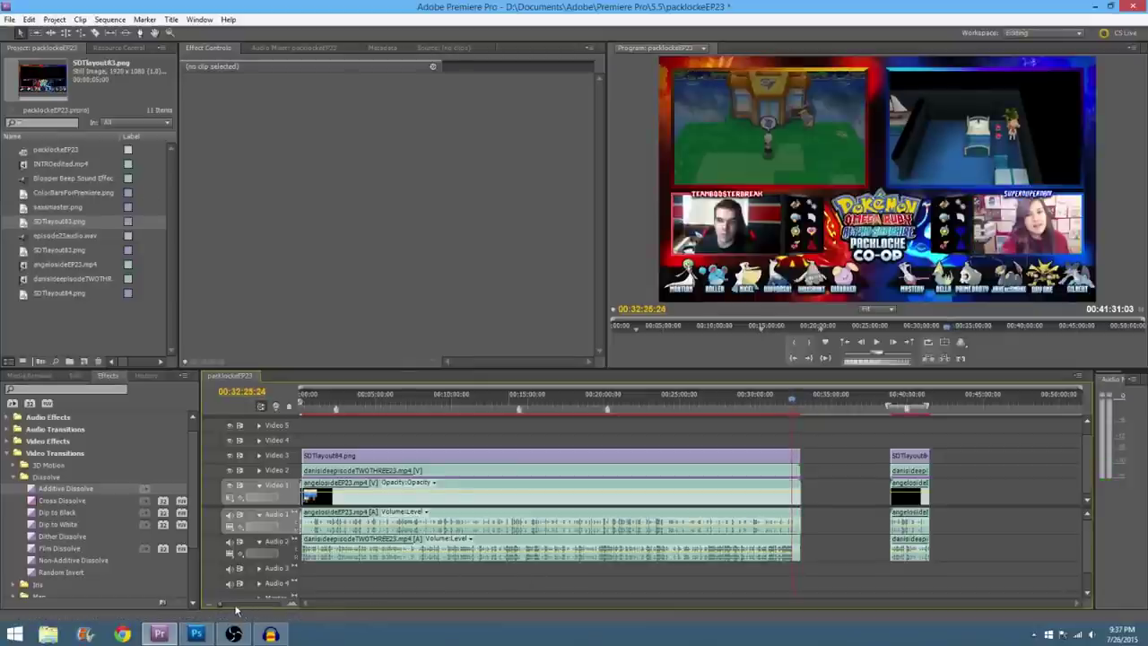
{"action": "left_click_drag", "start_coordinate": [231, 604], "coordinate": [237, 604]}
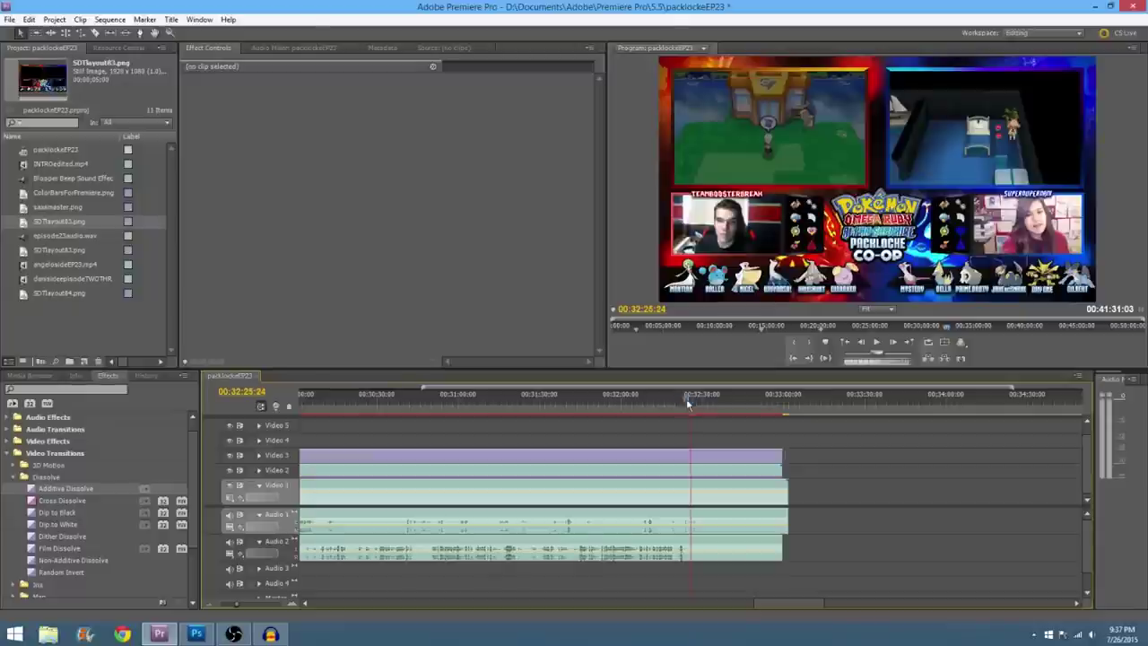
{"action": "left_click_drag", "start_coordinate": [686, 398], "coordinate": [669, 400]}
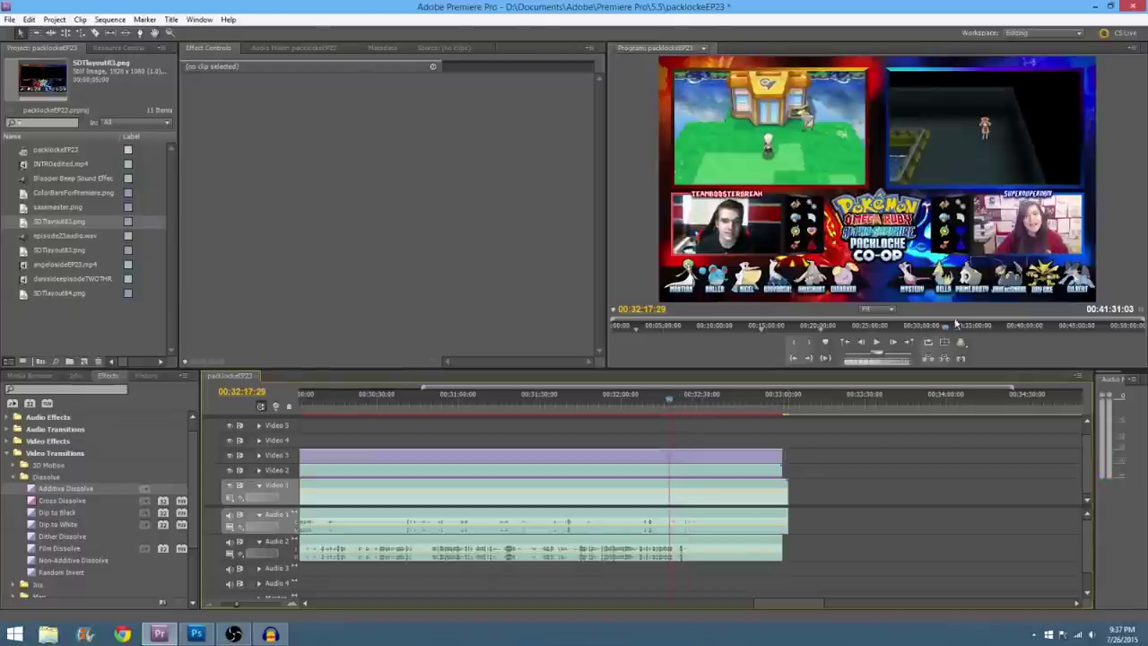
{"action": "left_click", "coordinate": [879, 343]}
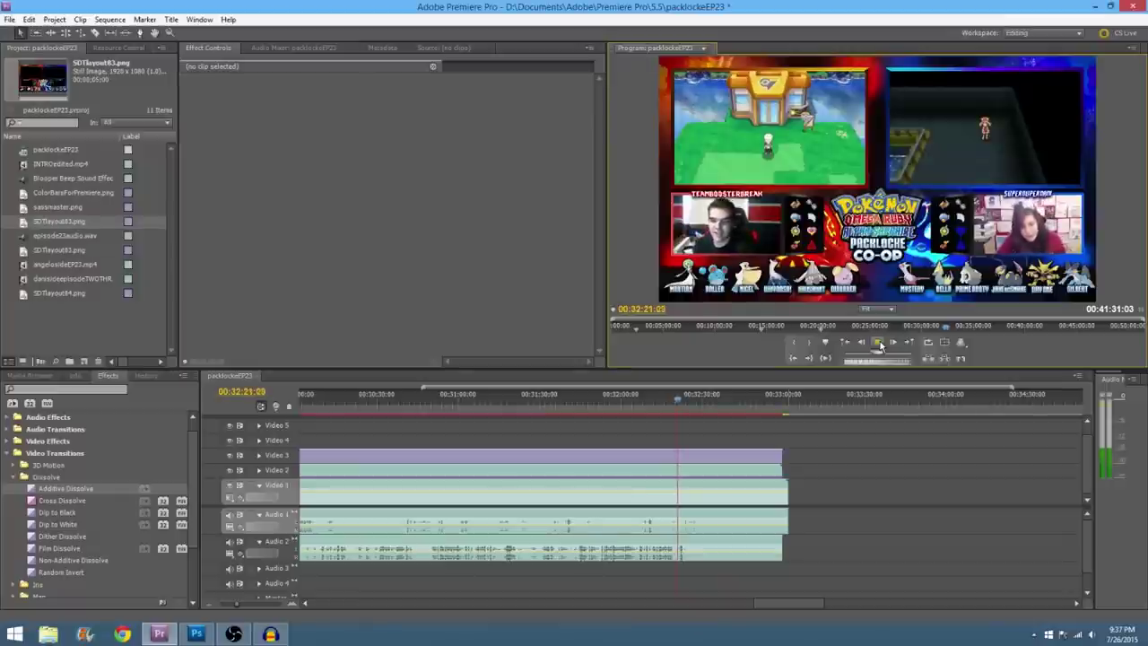
{"action": "left_click", "coordinate": [879, 342]}
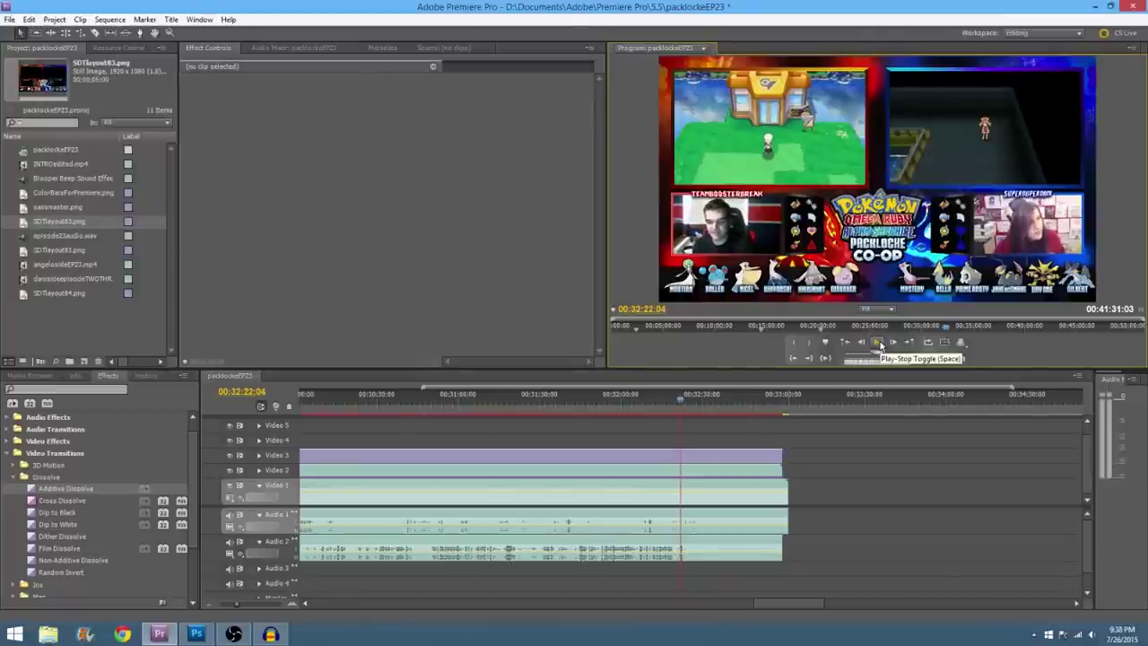
{"action": "left_click", "coordinate": [879, 343]}
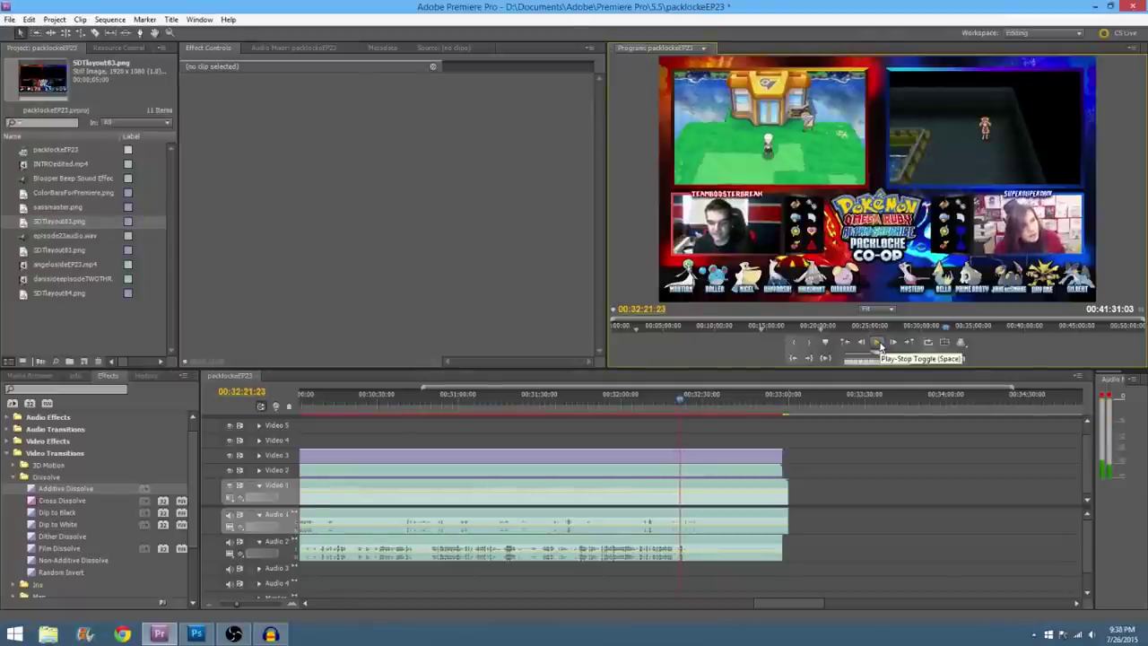
{"action": "key", "text": "Left"}
{"action": "key", "text": "Left"}
{"action": "key", "text": "Left"}
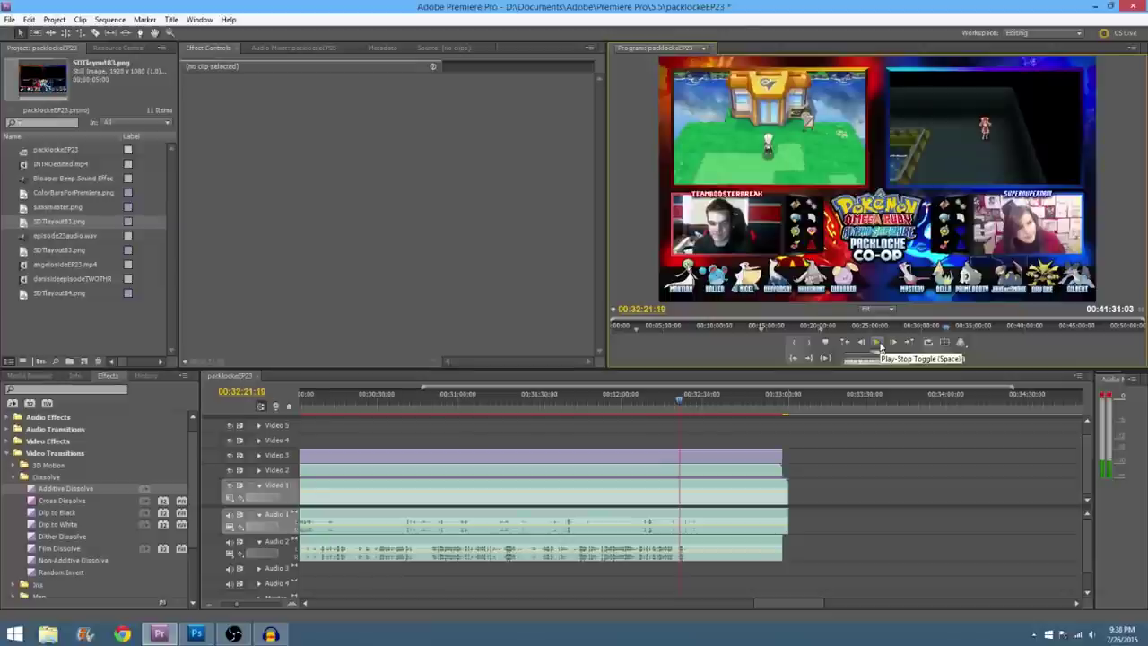
{"action": "left_click", "coordinate": [879, 343]}
Step: Trim the ends of the main clips on Video 1 to 3 and their linked audio to 00:32:21:19
{"action": "left_click_drag", "start_coordinate": [804, 449], "coordinate": [679, 481]}
{"action": "left_click", "coordinate": [819, 456]}
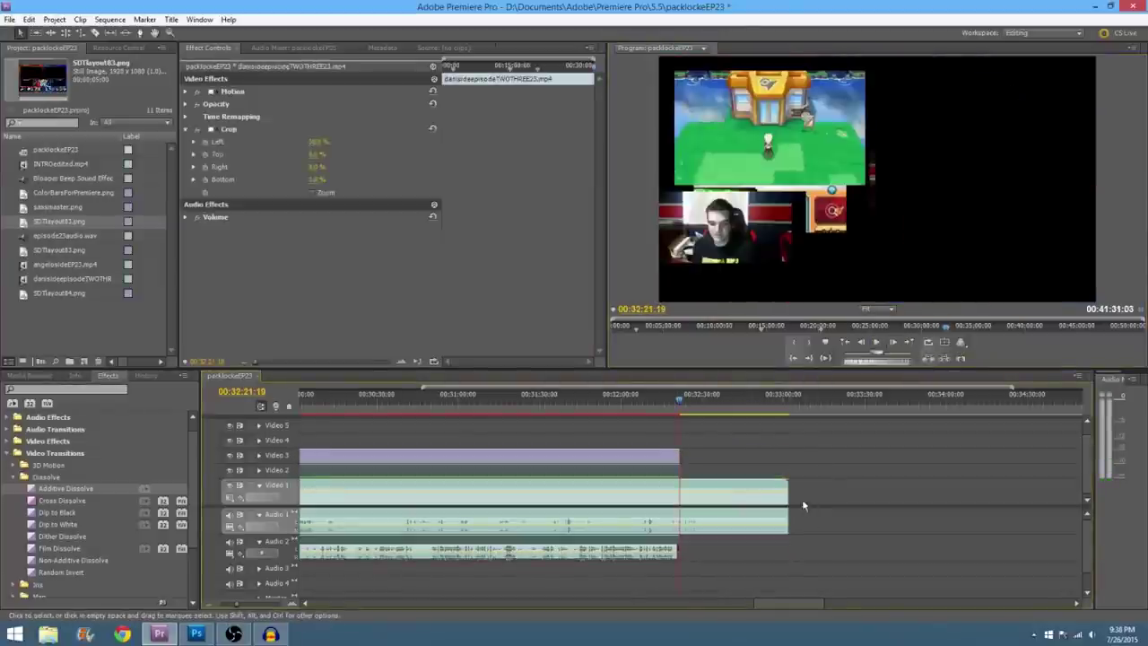
{"action": "left_click_drag", "start_coordinate": [786, 498], "coordinate": [679, 496]}
{"action": "left_click", "coordinate": [684, 437]}
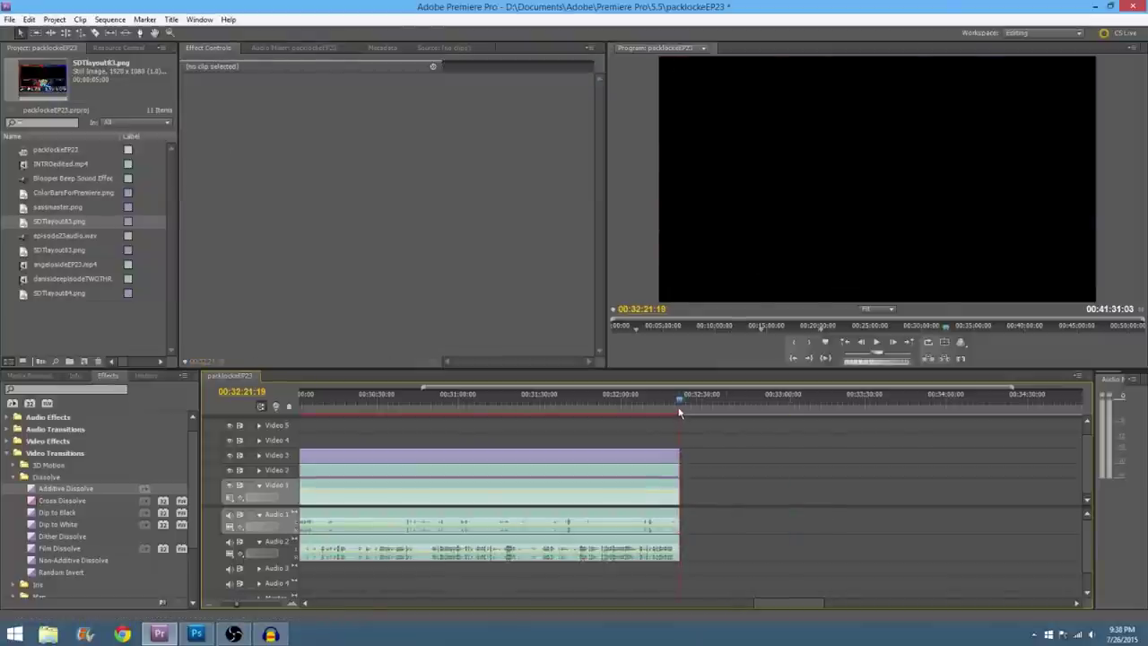
Step: Play the last seconds of the main footage from about 00:32:15 to check the new ending
{"action": "left_click_drag", "start_coordinate": [679, 409], "coordinate": [666, 408]}
{"action": "left_click", "coordinate": [878, 342]}
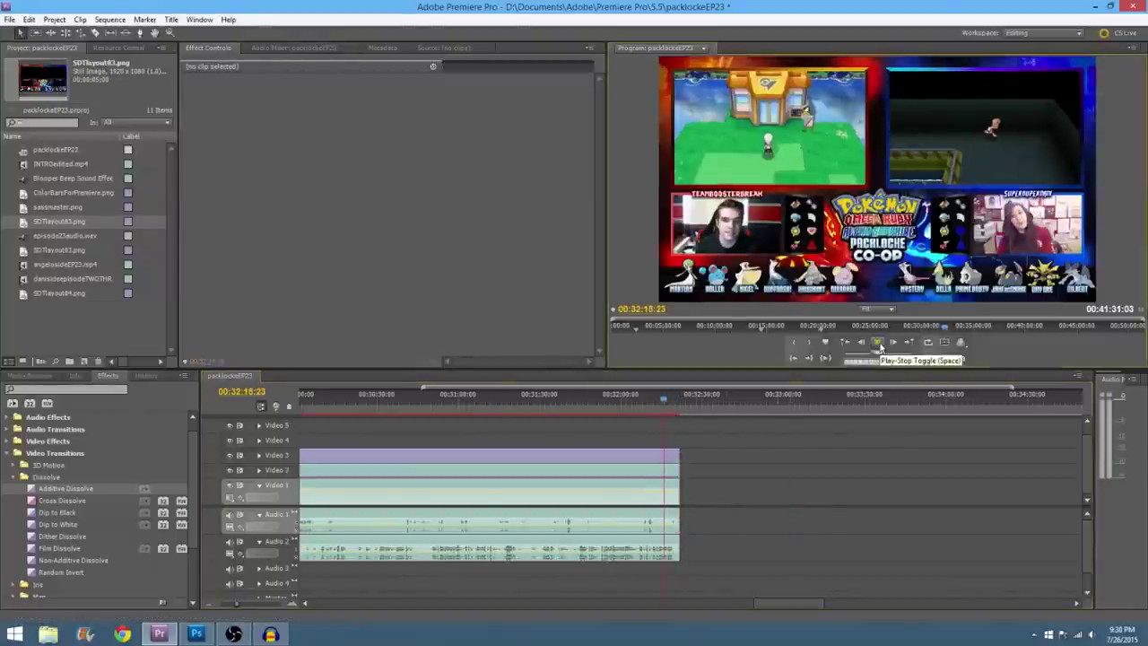
{"action": "left_click", "coordinate": [880, 348]}
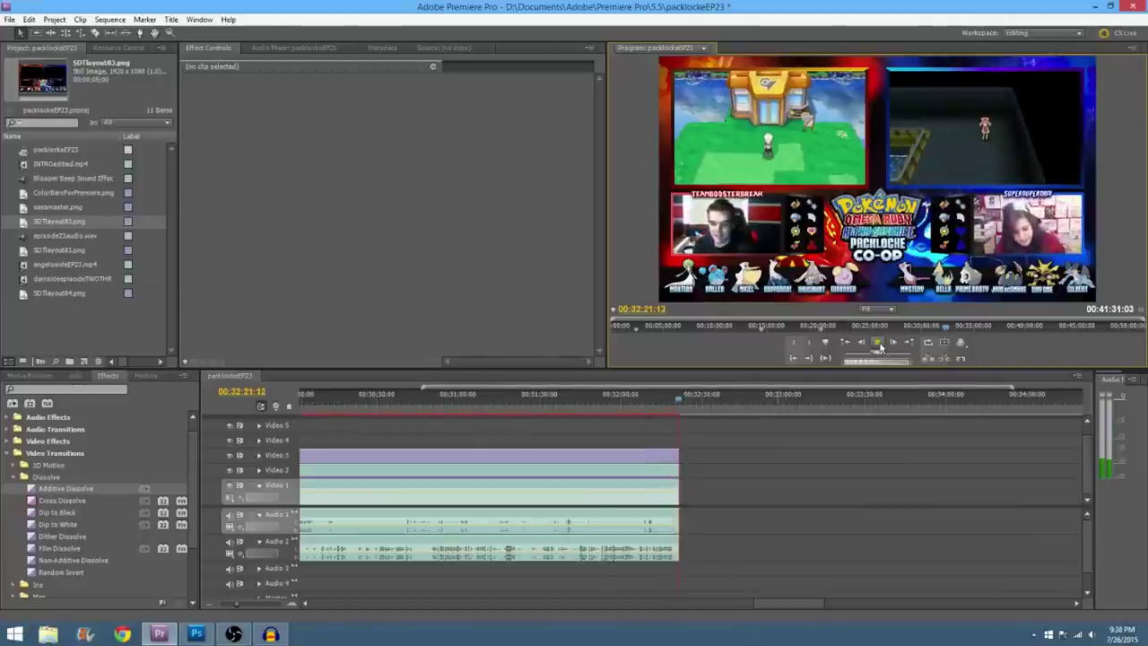
{"action": "left_click", "coordinate": [668, 400]}
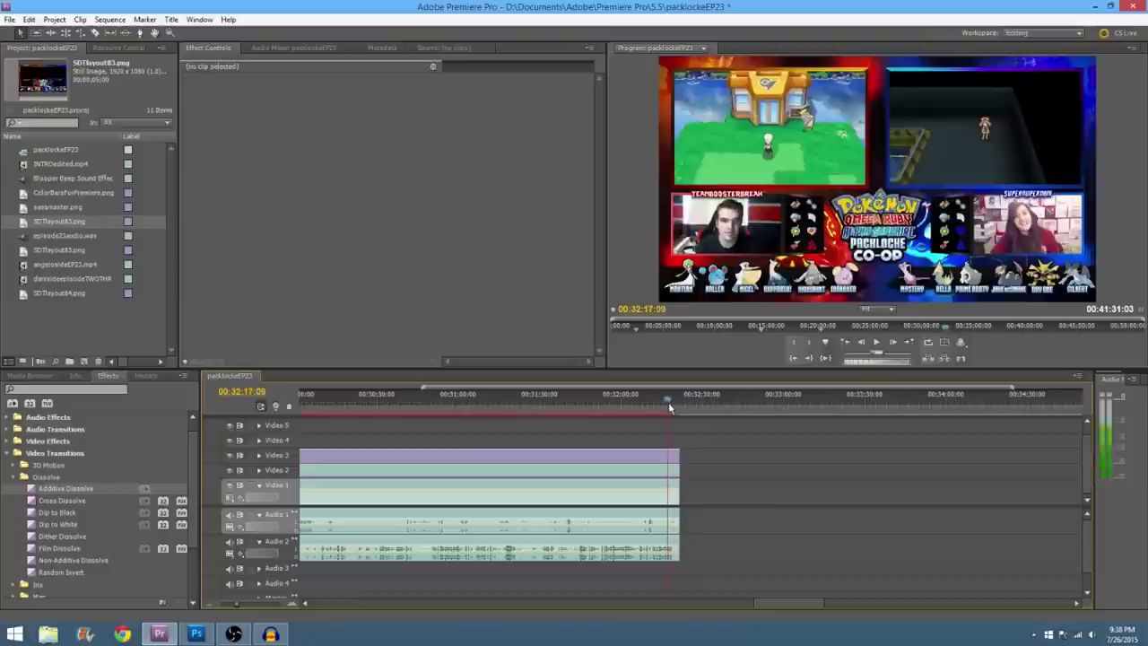
Step: Move the separate closing clip group on all tracks earlier so it starts at about 00:33:30
{"action": "left_click_drag", "start_coordinate": [235, 607], "coordinate": [231, 606]}
{"action": "left_click_drag", "start_coordinate": [972, 442], "coordinate": [1037, 550]}
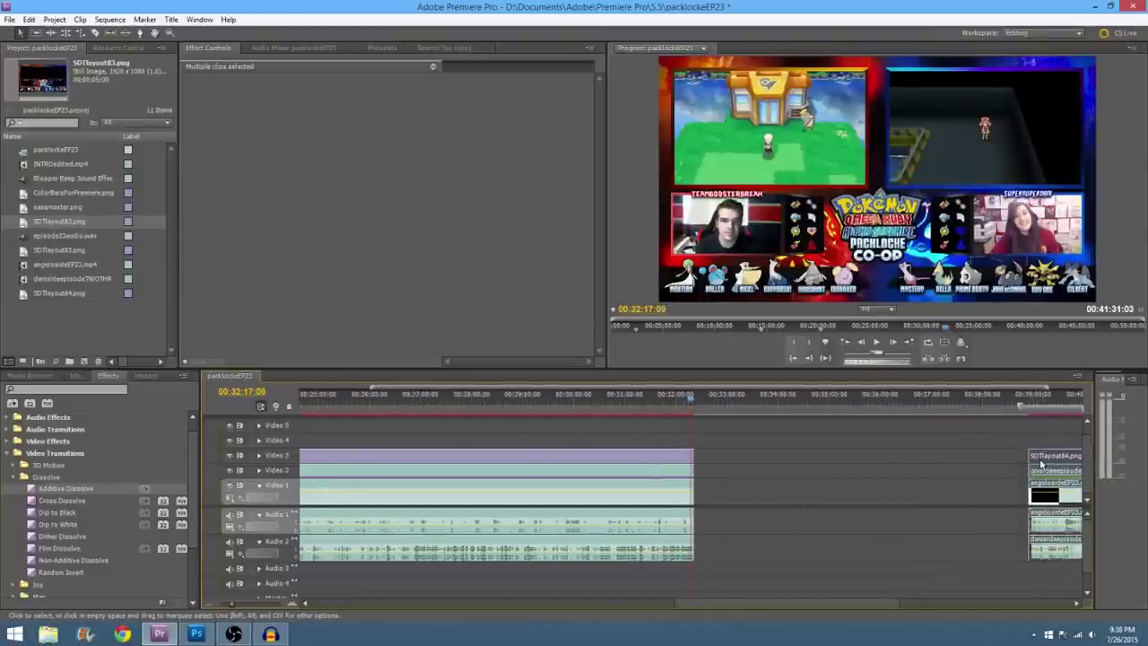
{"action": "left_click_drag", "start_coordinate": [1041, 464], "coordinate": [765, 465]}
{"action": "left_click", "coordinate": [754, 421]}
Step: Play through the opening of the closing clip group, up to about 00:34:00, to look for its start point
{"action": "left_click_drag", "start_coordinate": [750, 400], "coordinate": [758, 433]}
{"action": "key", "text": "space"}
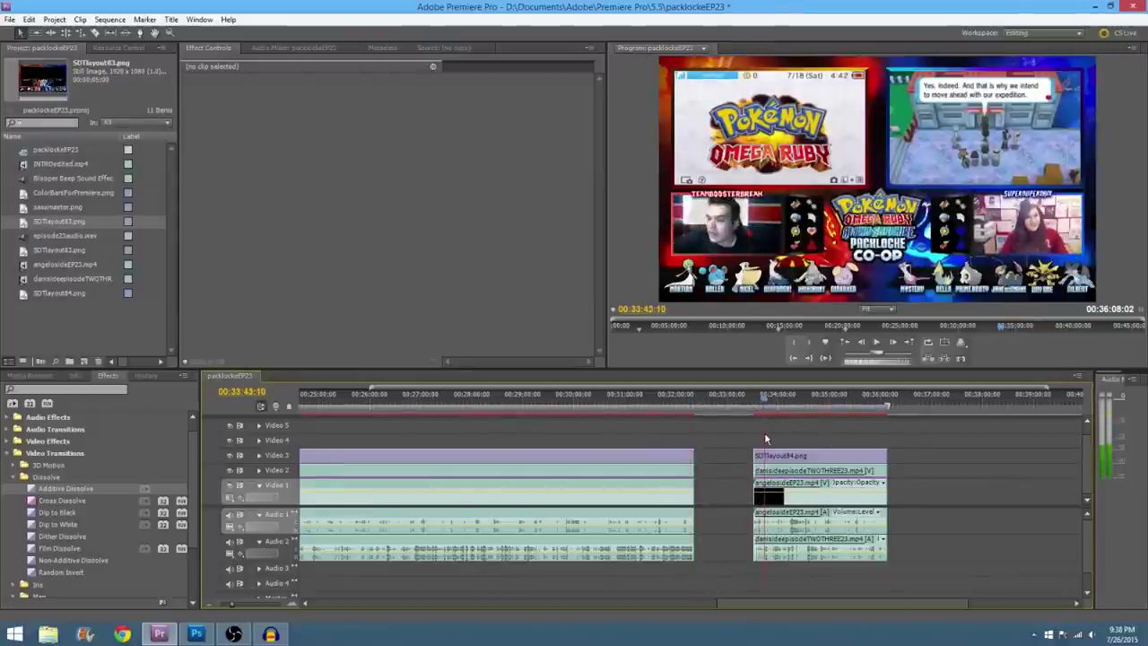
{"action": "left_click", "coordinate": [878, 343]}
{"action": "left_click", "coordinate": [882, 348]}
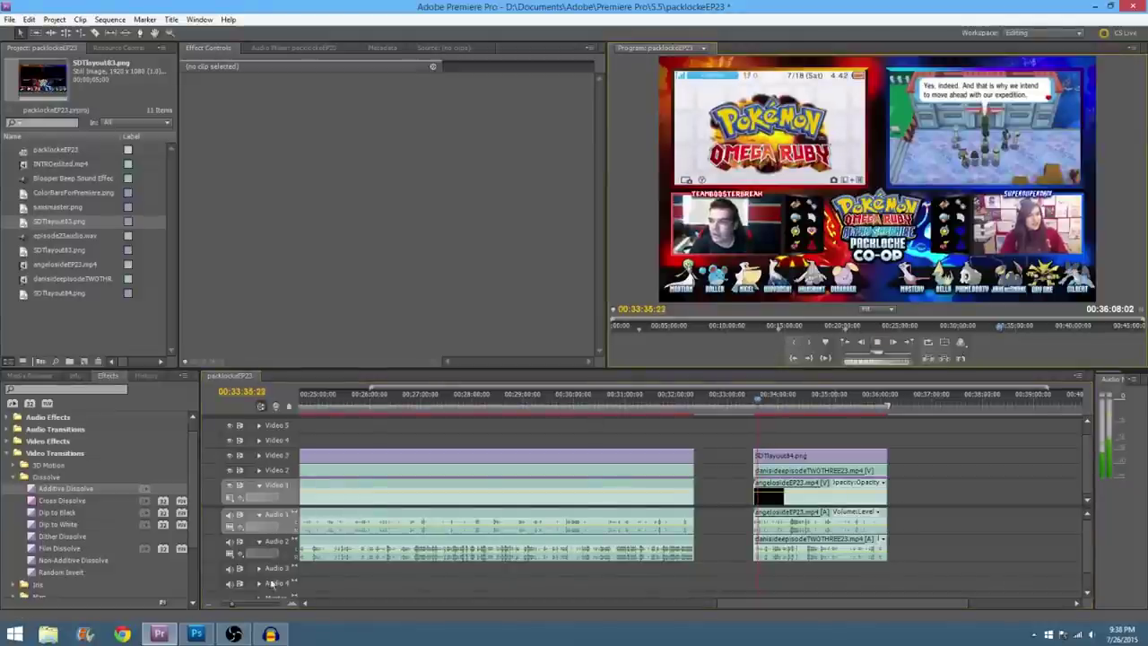
{"action": "left_click", "coordinate": [240, 605]}
{"action": "left_click_drag", "start_coordinate": [240, 605], "coordinate": [237, 605]}
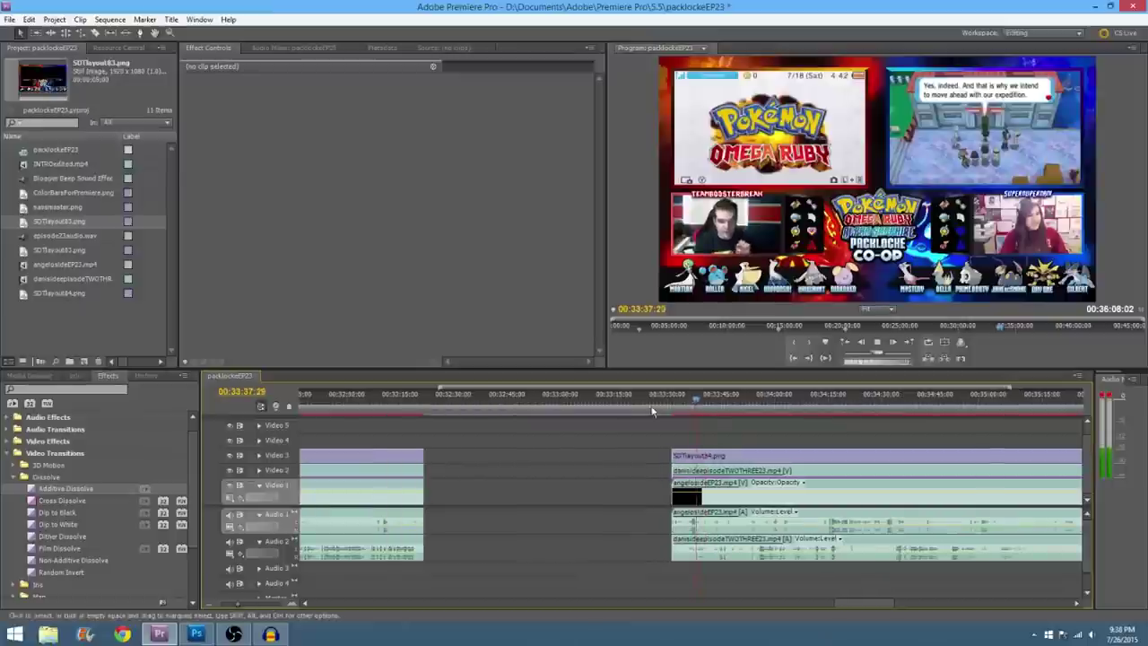
{"action": "left_click_drag", "start_coordinate": [720, 404], "coordinate": [750, 405]}
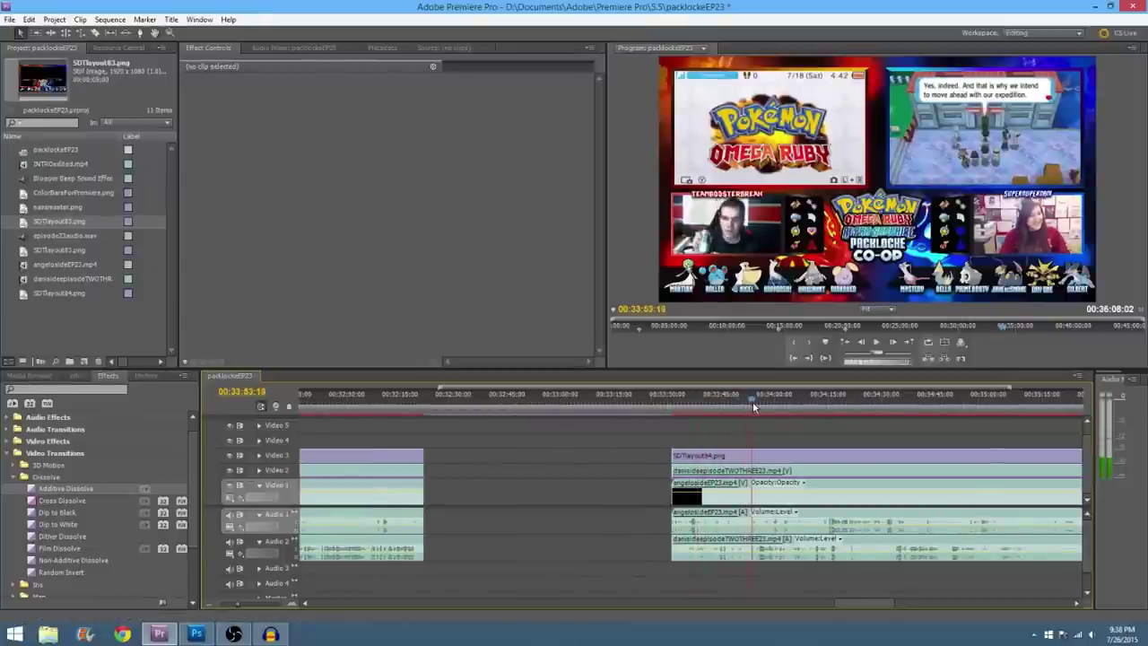
{"action": "left_click", "coordinate": [877, 344]}
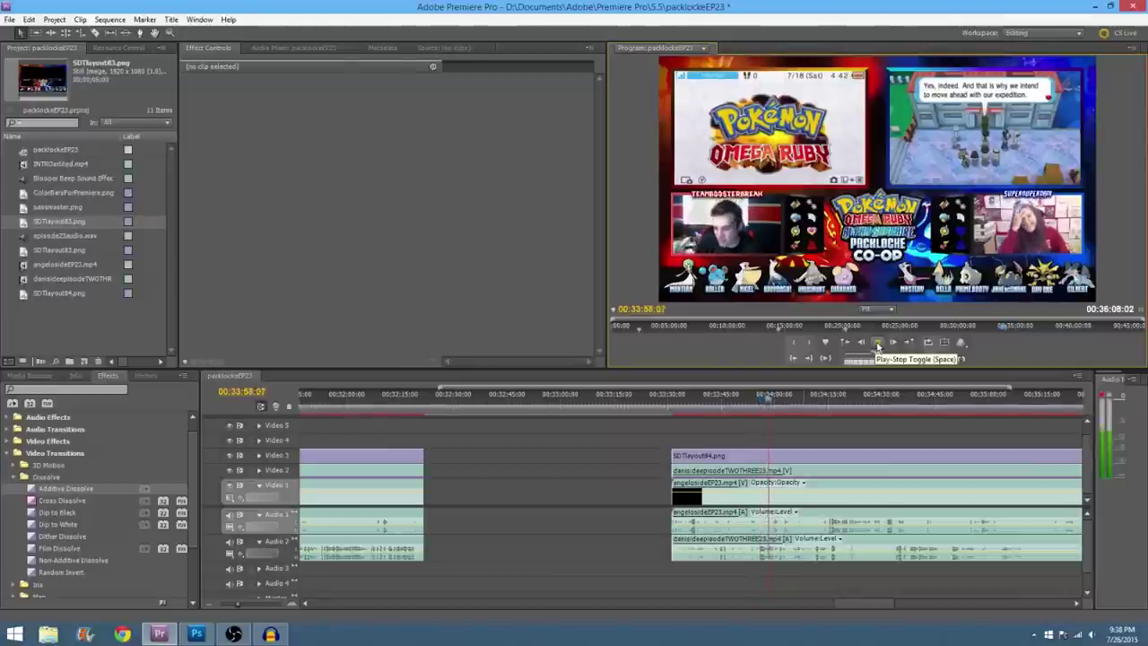
{"action": "left_click", "coordinate": [878, 344]}
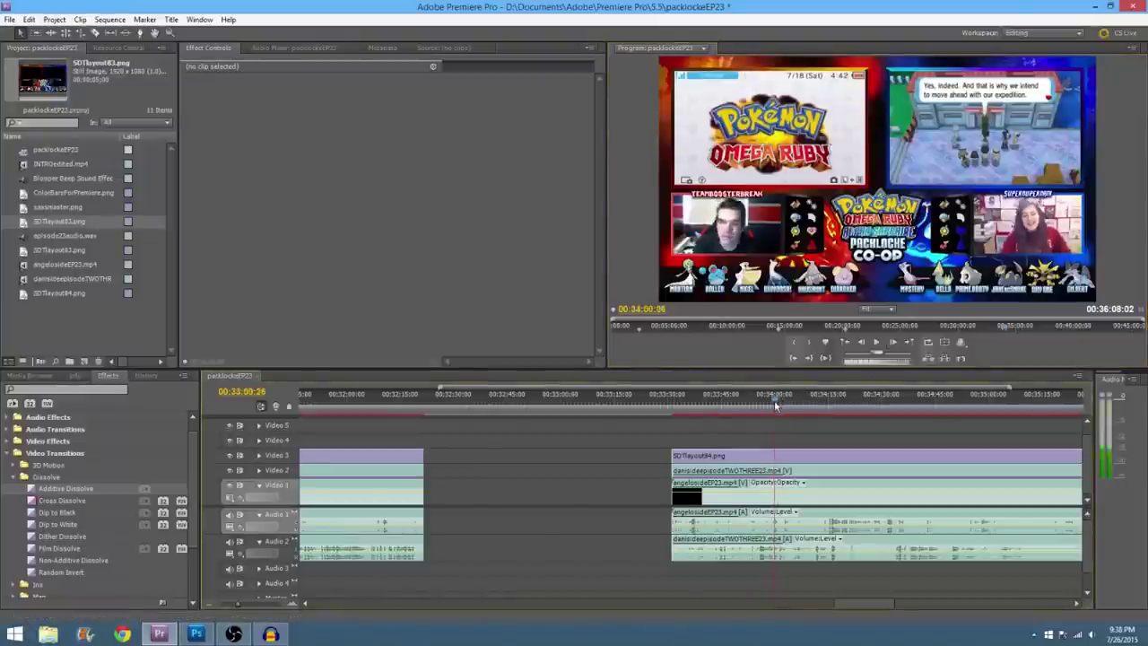
Step: Replay the closing group's opening and trim the start of all its clips to about 00:33:49
{"action": "left_click_drag", "start_coordinate": [776, 406], "coordinate": [734, 414]}
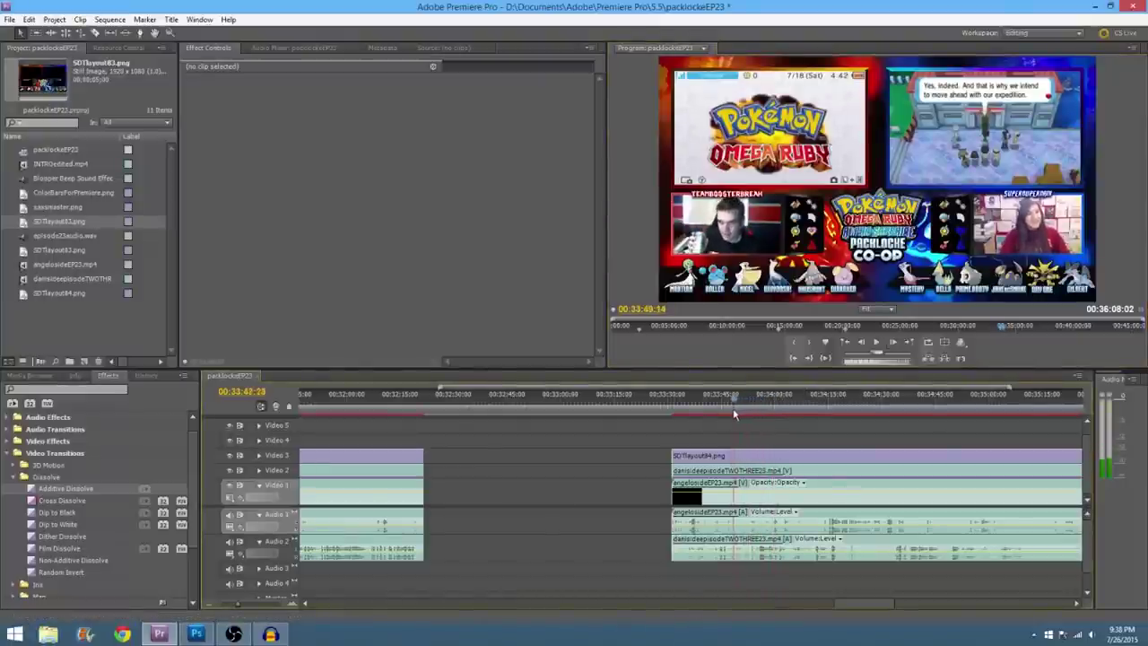
{"action": "left_click", "coordinate": [880, 345]}
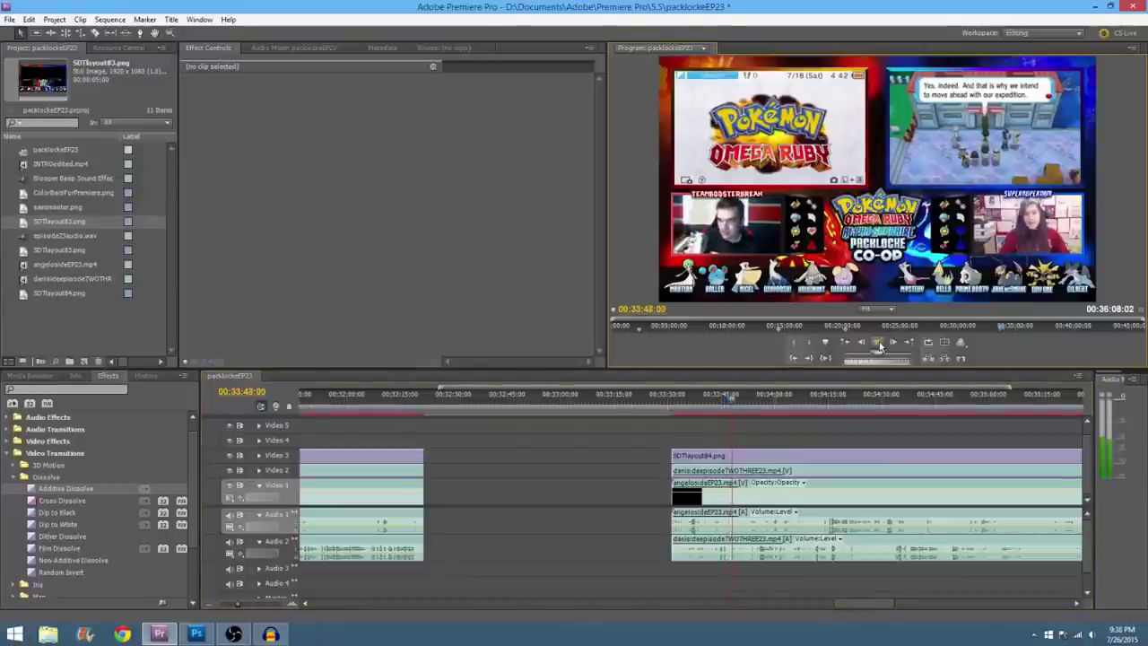
{"action": "left_click", "coordinate": [879, 345]}
{"action": "left_click_drag", "start_coordinate": [646, 428], "coordinate": [685, 563]}
{"action": "left_click_drag", "start_coordinate": [675, 518], "coordinate": [737, 518]}
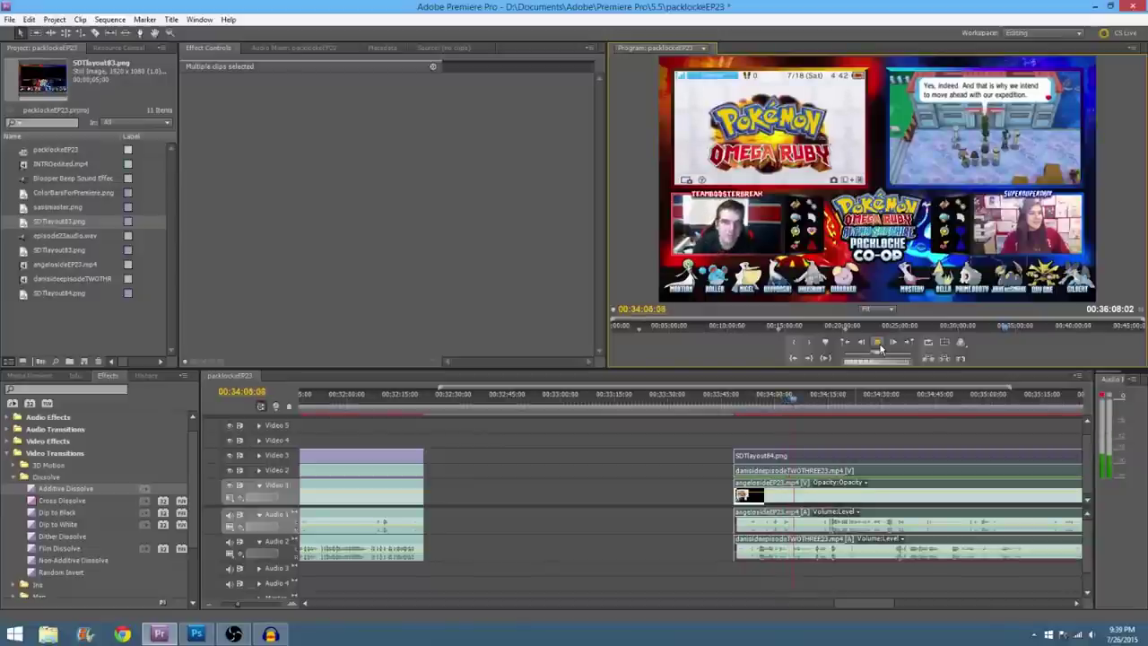
Step: Trim the end of the closing clip group on all video and audio tracks to 00:34:04:28
{"action": "left_click", "coordinate": [877, 344]}
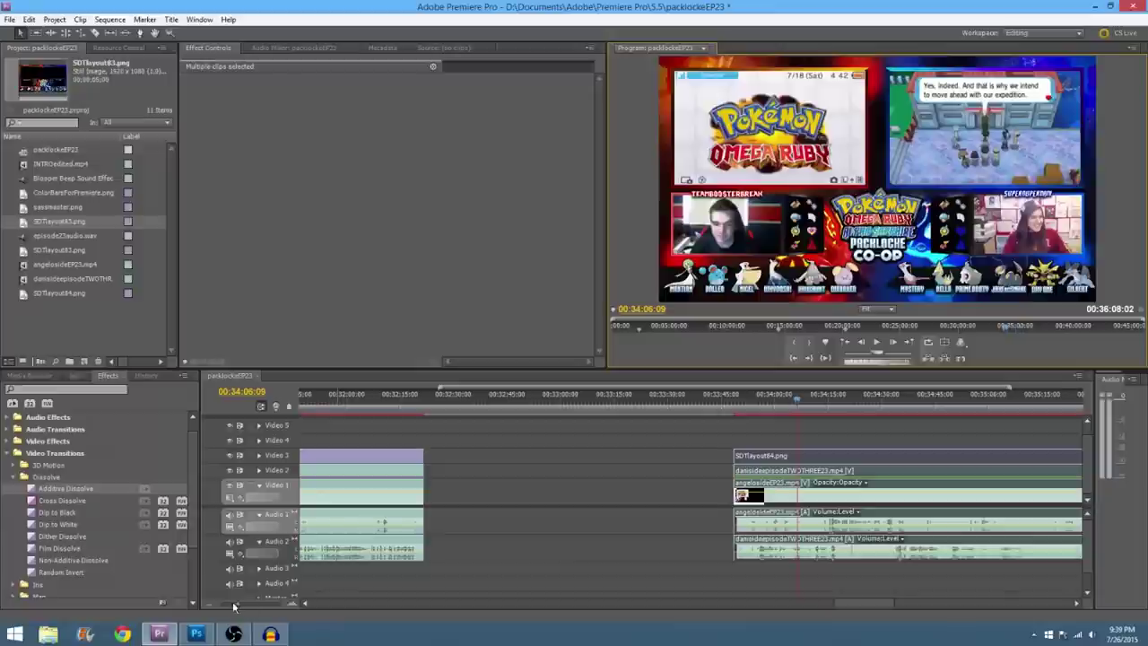
{"action": "left_click_drag", "start_coordinate": [267, 601], "coordinate": [240, 607]}
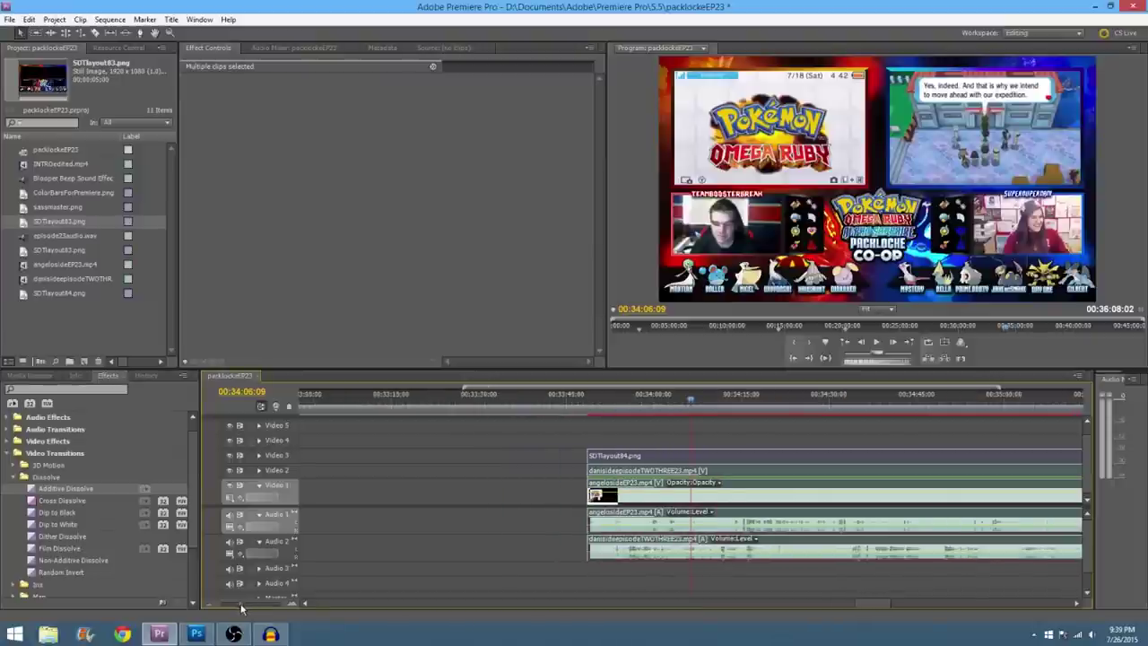
{"action": "left_click_drag", "start_coordinate": [690, 410], "coordinate": [683, 410]}
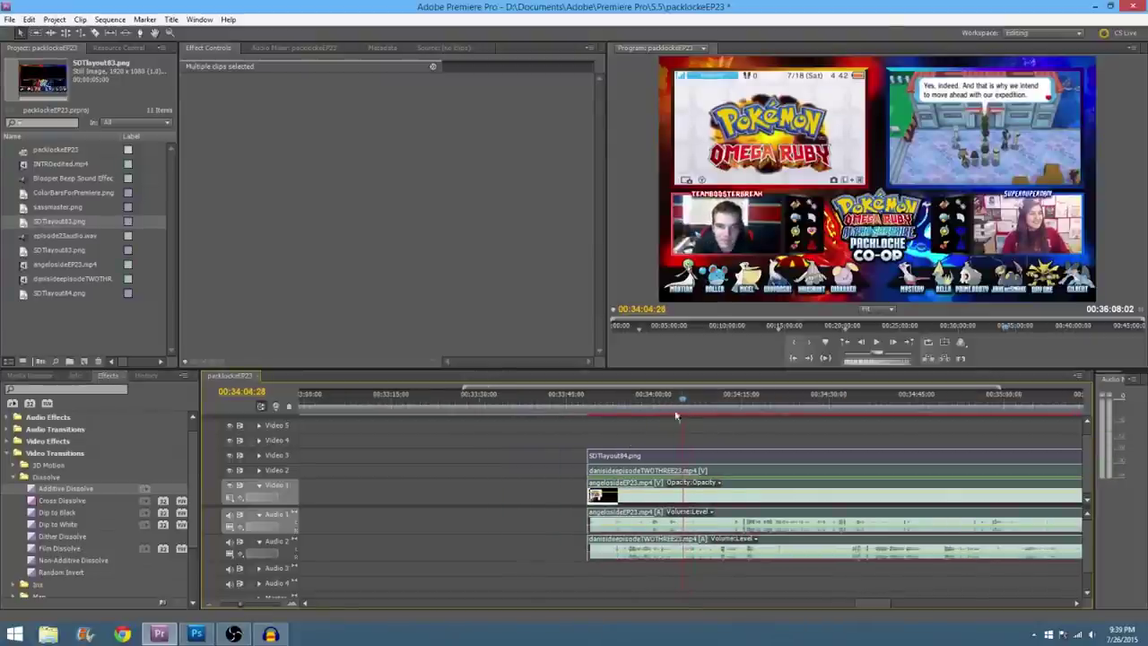
{"action": "left_click_drag", "start_coordinate": [871, 607], "coordinate": [897, 596]}
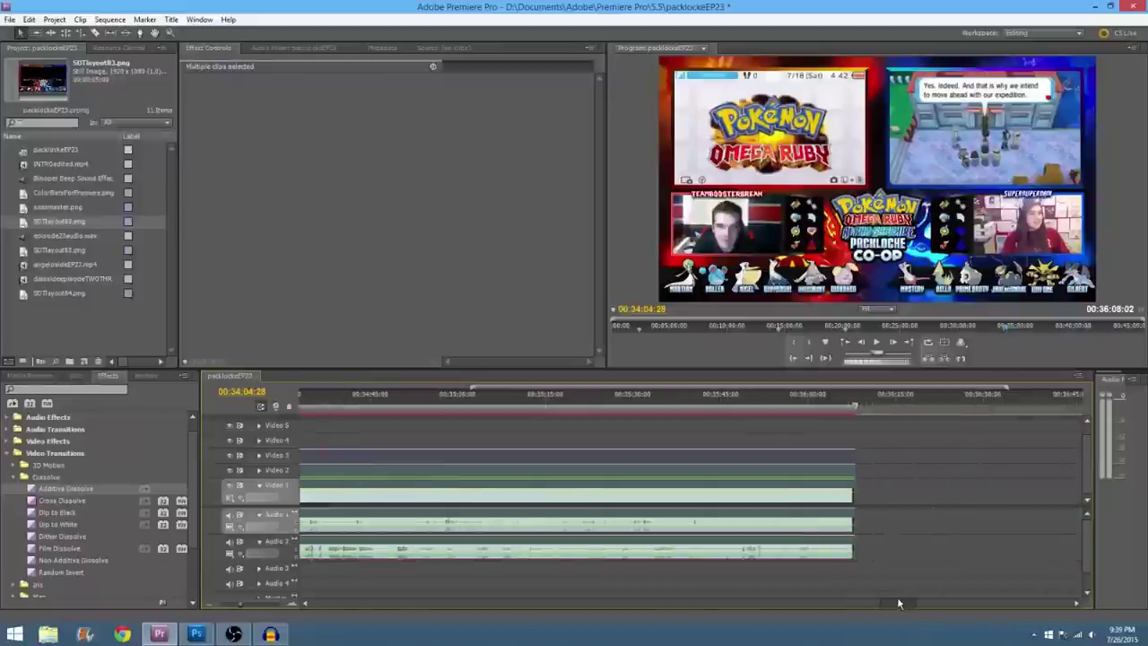
{"action": "left_click_drag", "start_coordinate": [856, 497], "coordinate": [857, 499]}
{"action": "left_click_drag", "start_coordinate": [499, 498], "coordinate": [503, 498]}
{"action": "left_click", "coordinate": [582, 518]}
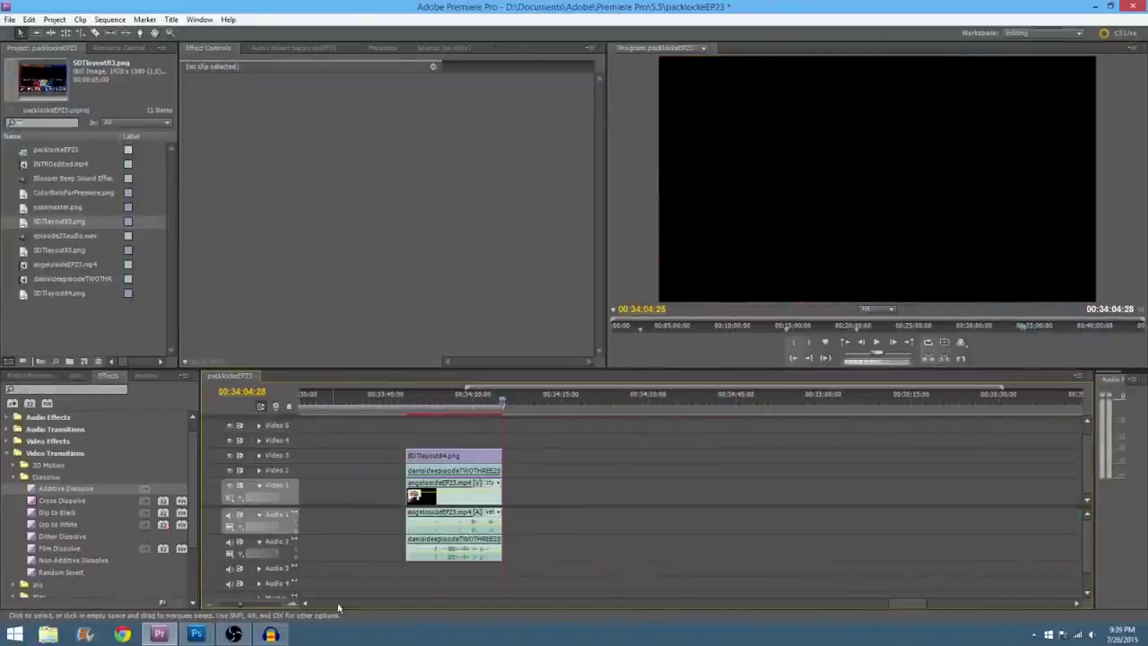
{"action": "left_click_drag", "start_coordinate": [236, 604], "coordinate": [235, 603]}
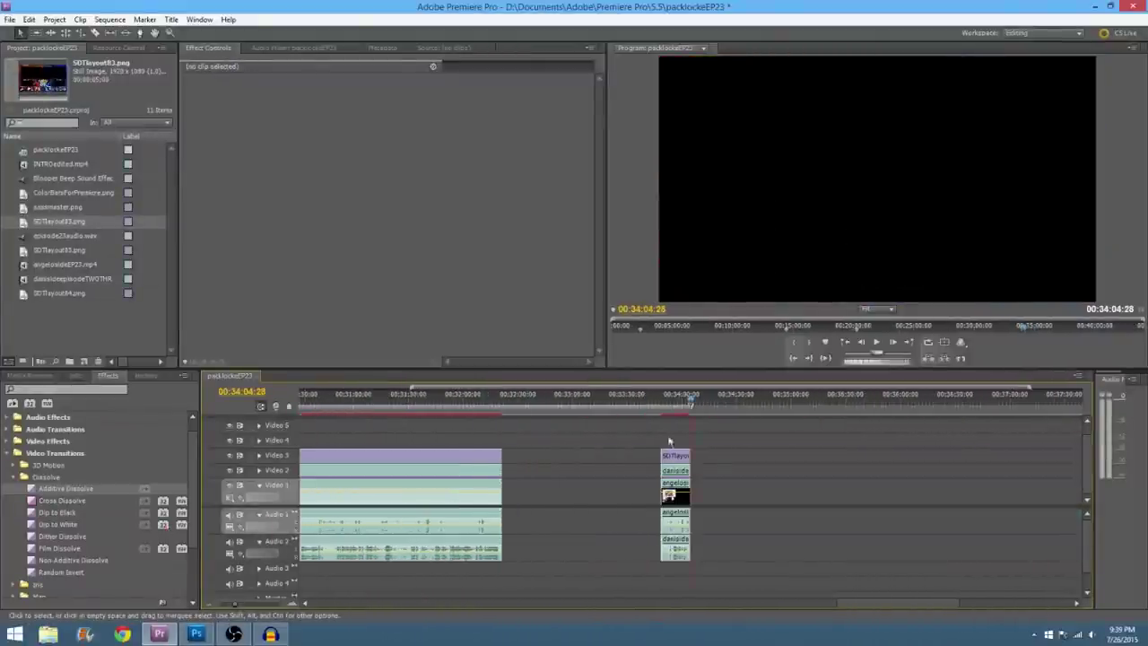
Step: Move the closing clip group on all tracks earlier so it ends at about 00:32:54
{"action": "left_click_drag", "start_coordinate": [647, 438], "coordinate": [703, 571]}
{"action": "left_click_drag", "start_coordinate": [664, 464], "coordinate": [534, 463]}
{"action": "left_click", "coordinate": [602, 466]}
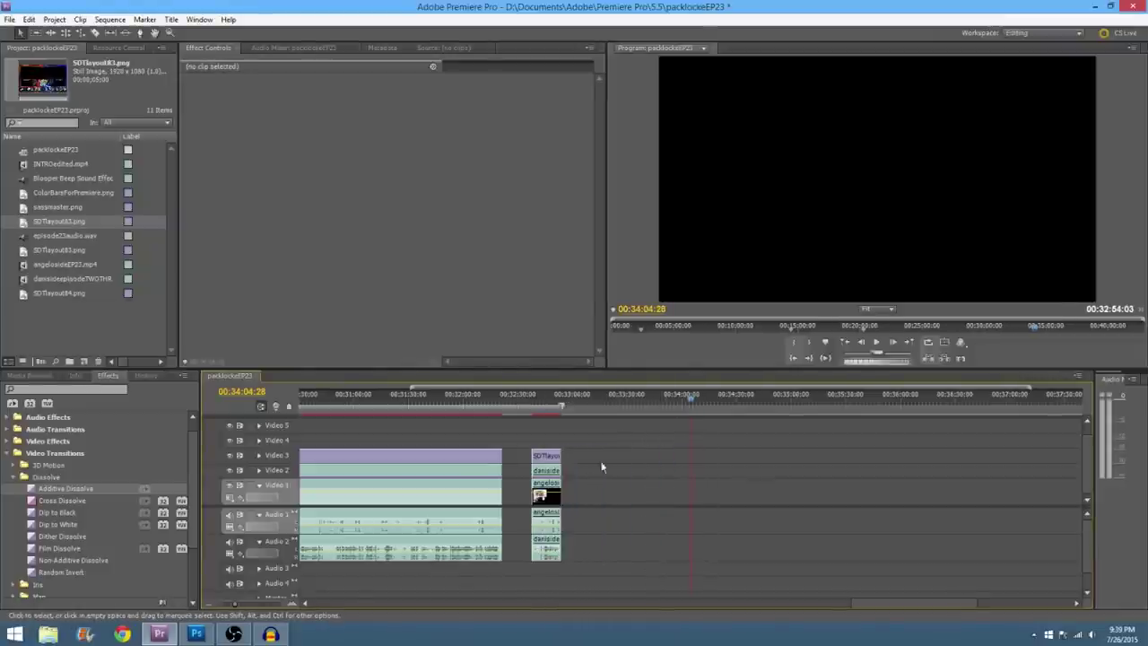
Step: Switch to Chrome and search YouTube for "price is right fail noise"
{"action": "left_click", "coordinate": [122, 634]}
{"action": "left_click", "coordinate": [174, 24]}
{"action": "left_click", "coordinate": [77, 42]}
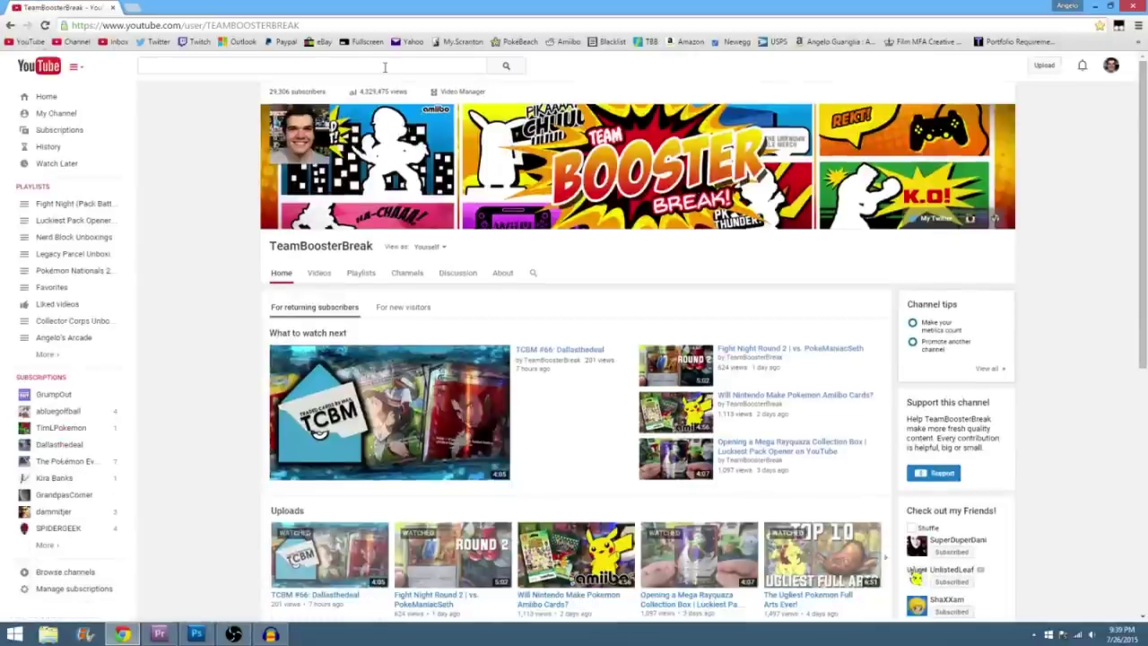
{"action": "left_click", "coordinate": [393, 64]}
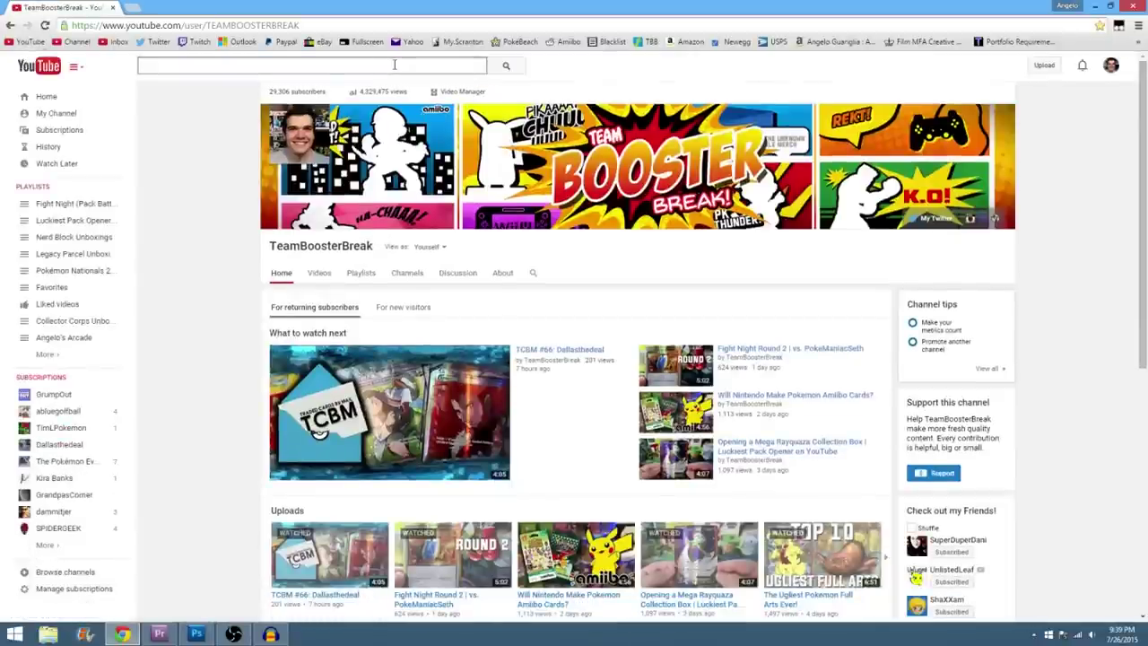
{"action": "type", "text": "price is right "}
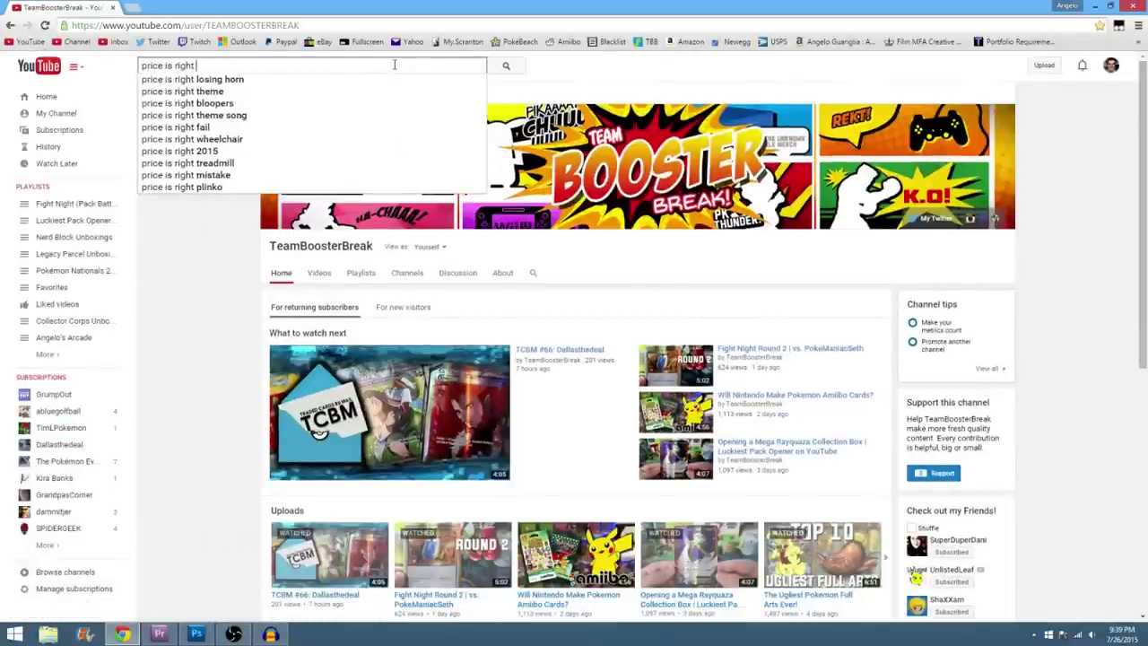
{"action": "type", "text": "fail noise"}
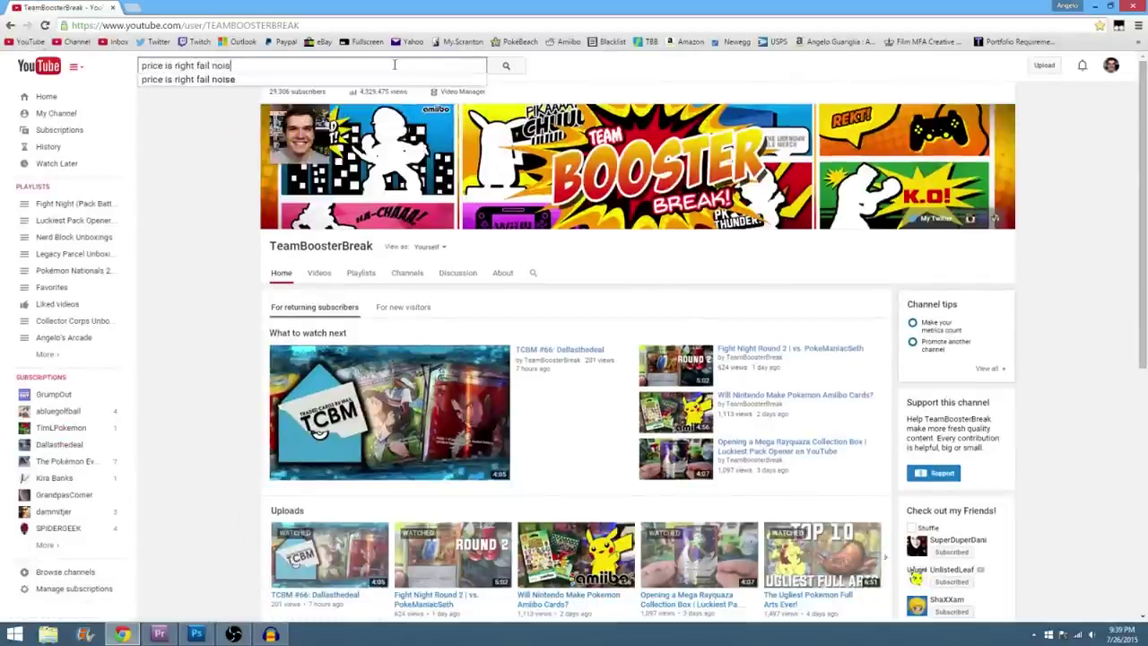
{"action": "key", "text": "Return"}
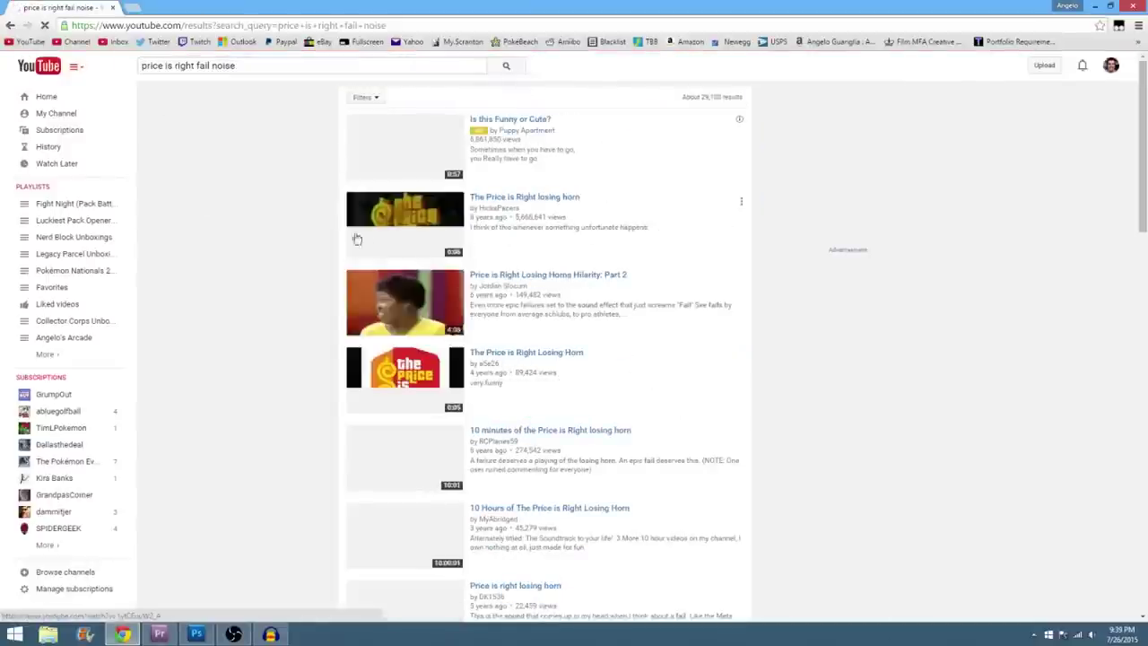
Step: Open the third-listed video, The Price is Right Losing Horn, and copy its web address
{"action": "left_click", "coordinate": [444, 381]}
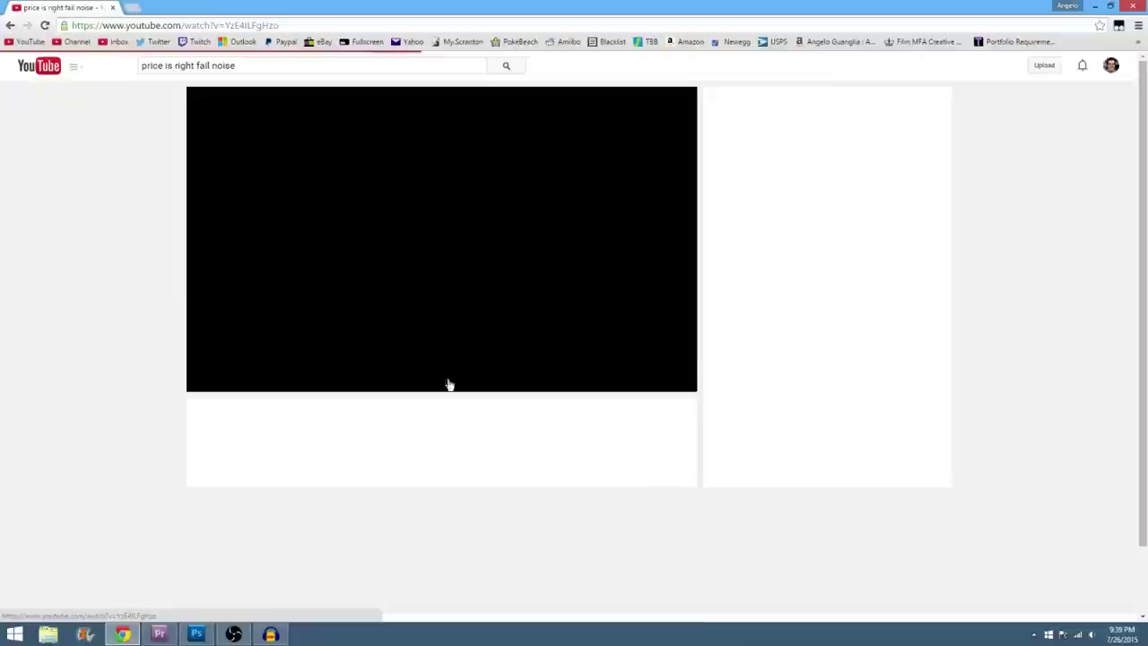
{"action": "left_click", "coordinate": [229, 25]}
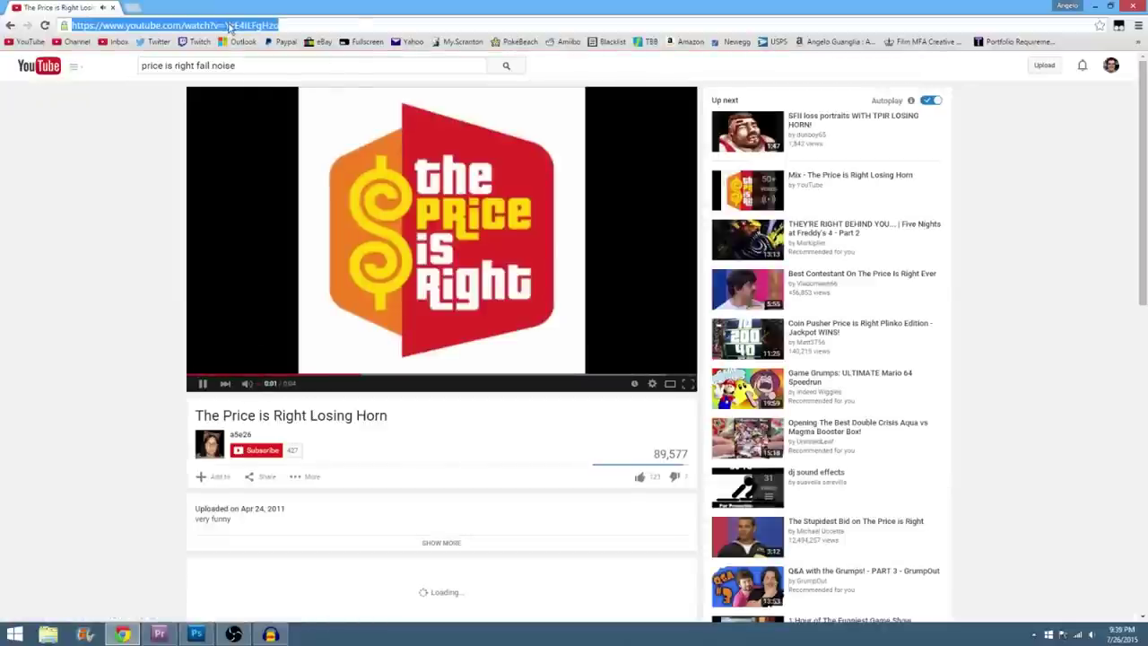
{"action": "right_click", "coordinate": [229, 25]}
{"action": "left_click", "coordinate": [254, 68]}
Step: Search the web for a YouTube to MP3 converter and open the youtube-mp3.org site
{"action": "type", "text": "youtrub"}
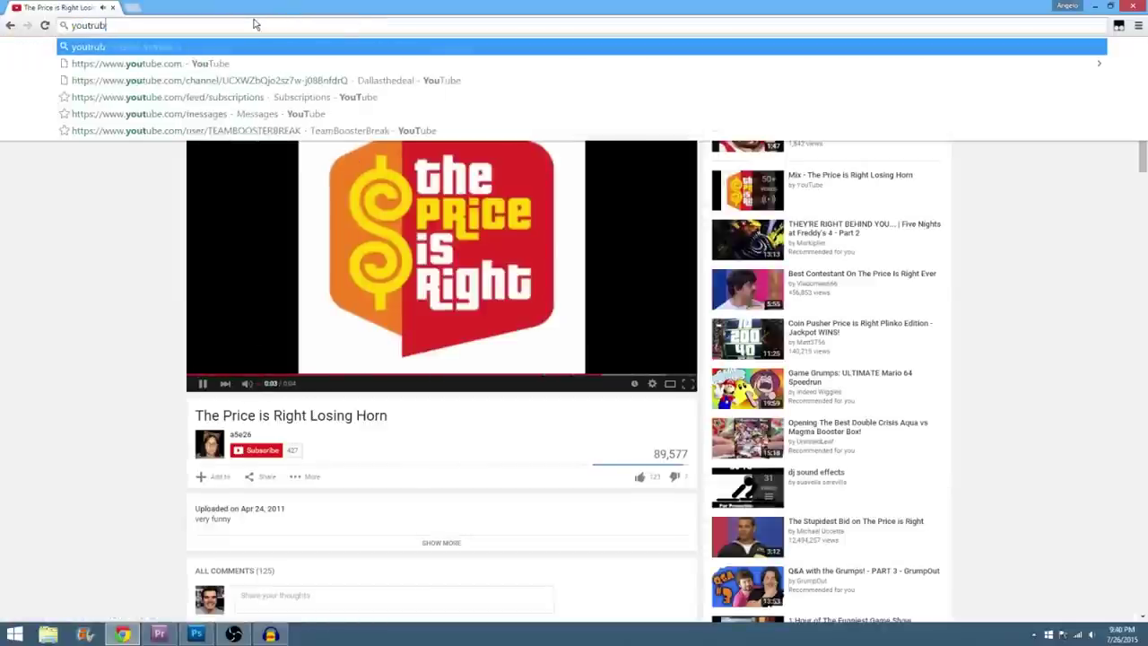
{"action": "type", "text": "e to mop3"}
{"action": "key", "text": "Return"}
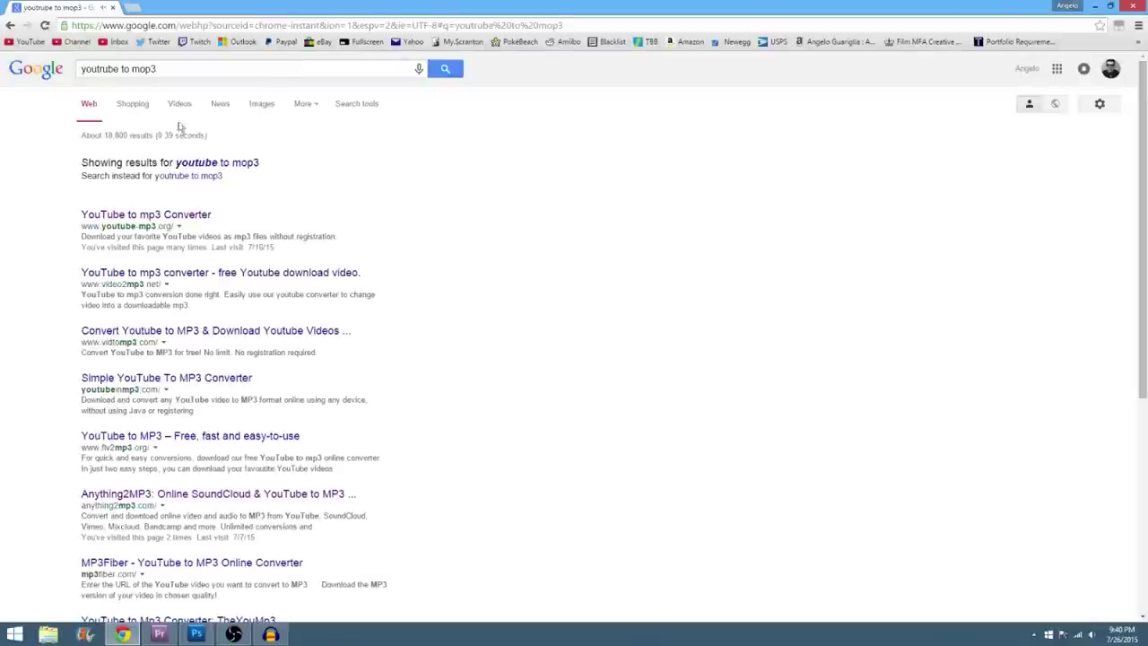
{"action": "left_click", "coordinate": [168, 216]}
Step: Replace the sample link with the copied video address, convert it to MP3 and download the file
{"action": "left_click", "coordinate": [494, 141]}
{"action": "right_click", "coordinate": [457, 140]}
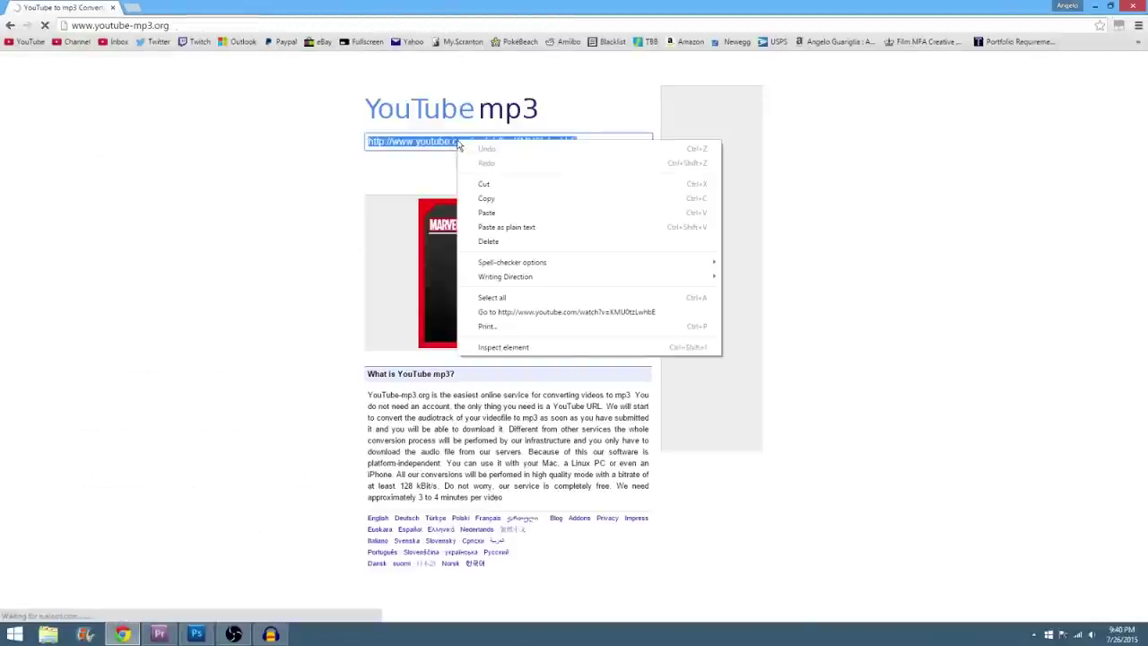
{"action": "left_click", "coordinate": [497, 214]}
{"action": "left_click", "coordinate": [498, 161]}
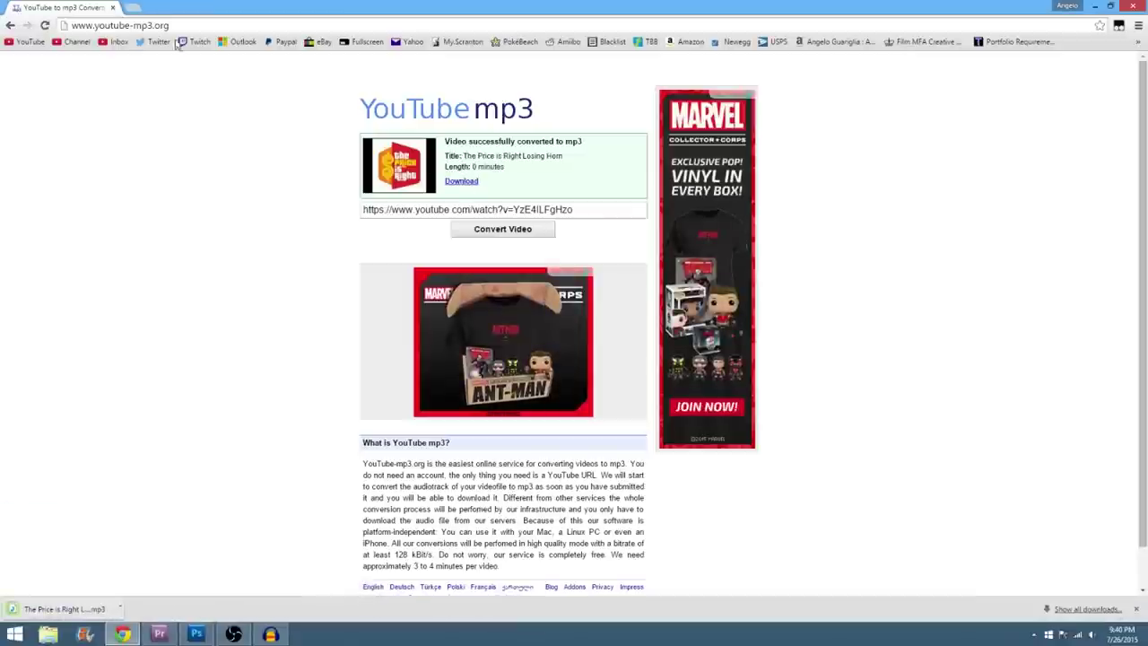
Step: Return to Premiere Pro and import The Price is Right Losing Horn MP3 from the Downloads folder
{"action": "left_click", "coordinate": [113, 7]}
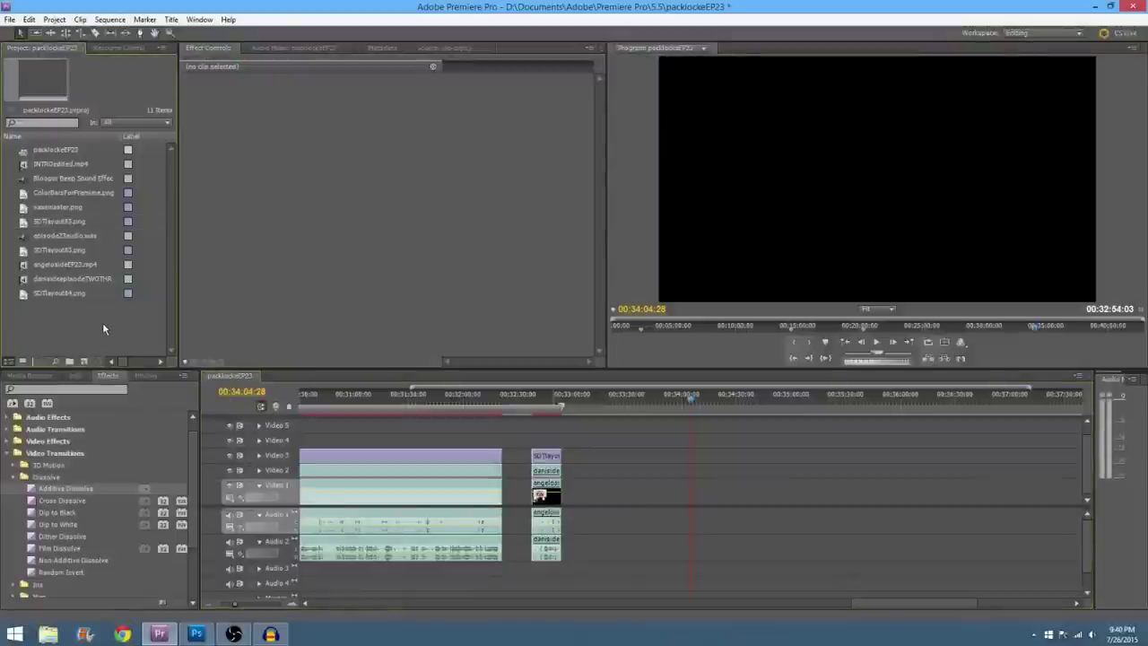
{"action": "double_click", "coordinate": [102, 322]}
{"action": "left_click", "coordinate": [52, 284]}
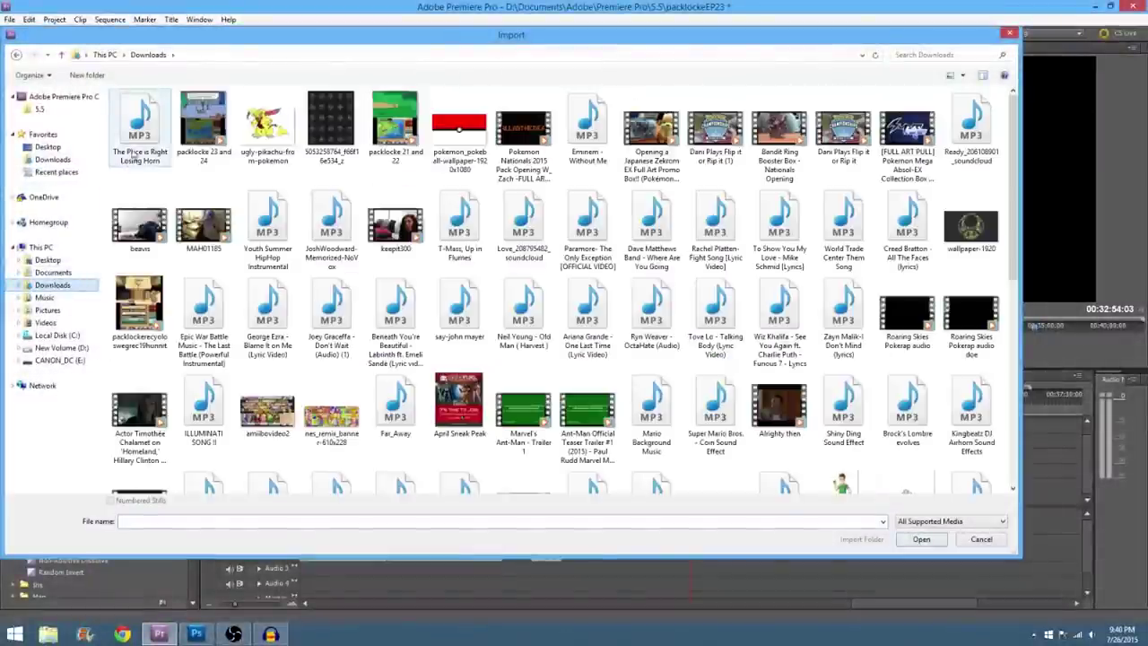
{"action": "double_click", "coordinate": [139, 135]}
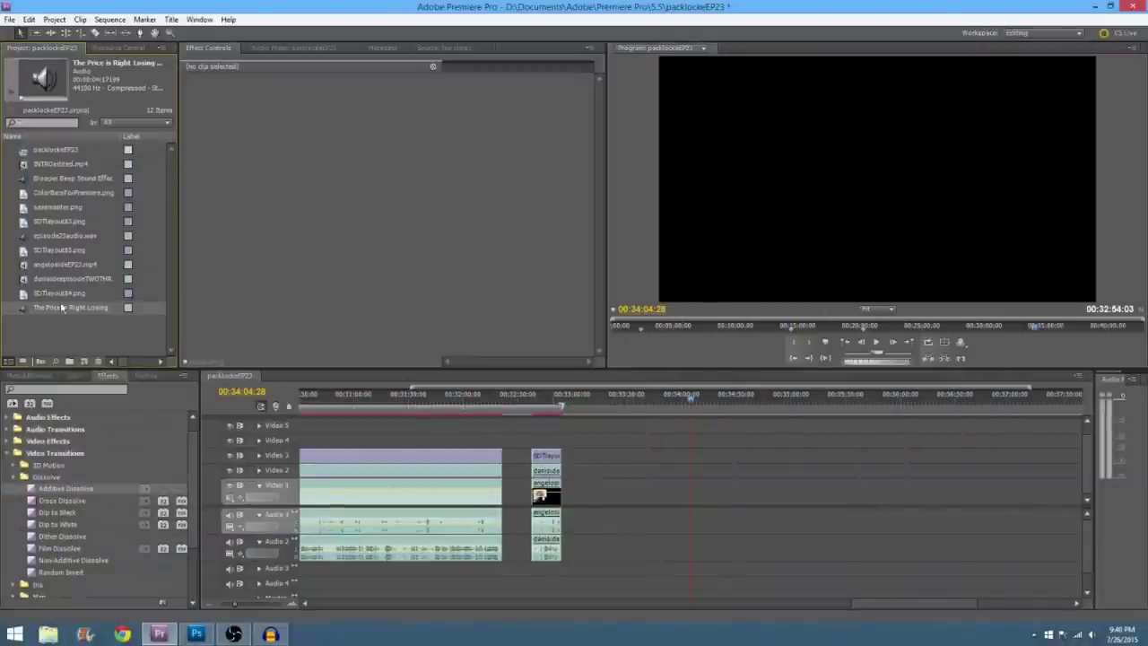
Step: Move the closing clip group later to end at about 00:33:10 and replace its SDTlayout84.png overlay with SDTlayout83.png on Video 3
{"action": "left_click_drag", "start_coordinate": [521, 430], "coordinate": [590, 461]}
{"action": "left_click", "coordinate": [575, 421]}
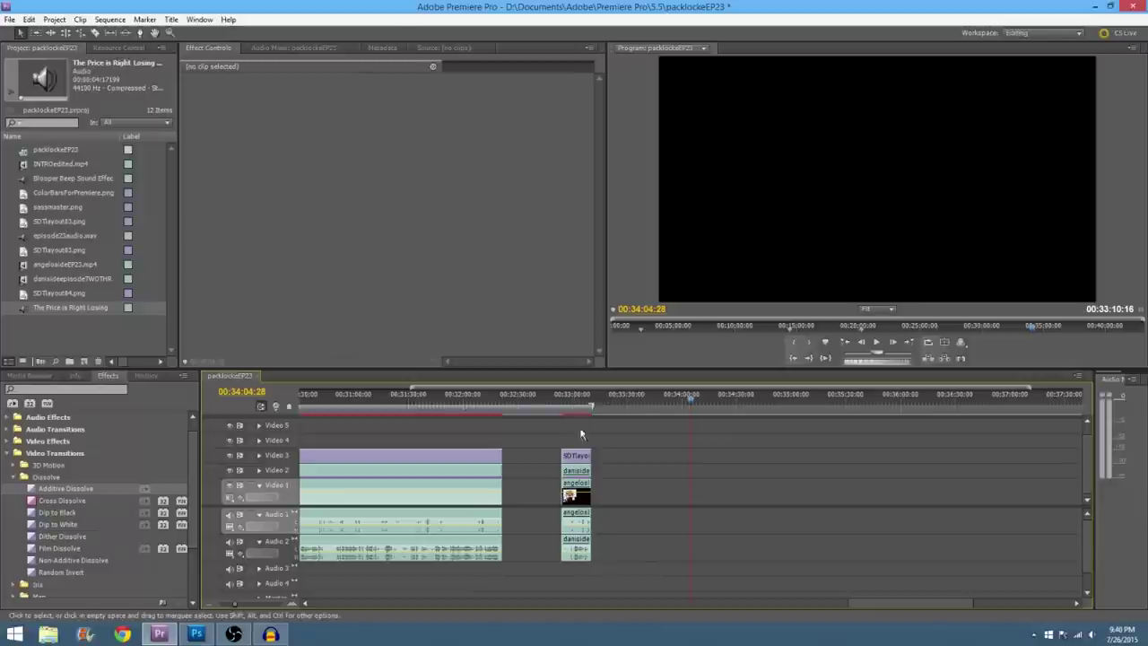
{"action": "left_click", "coordinate": [578, 455]}
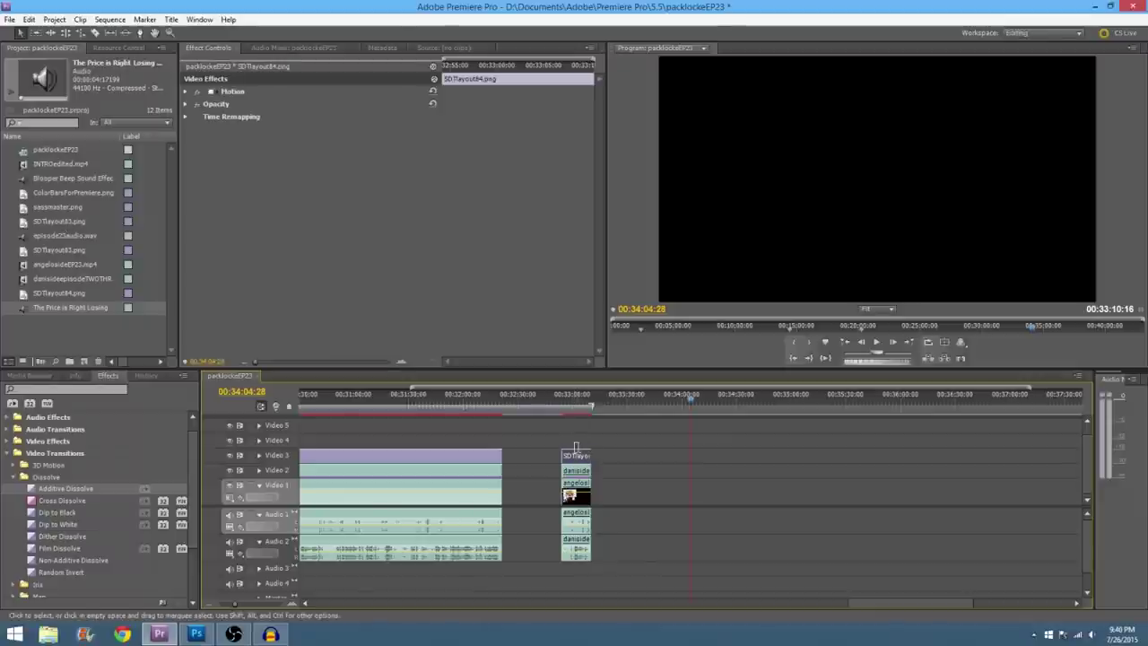
{"action": "key", "text": "Delete"}
{"action": "left_click_drag", "start_coordinate": [98, 221], "coordinate": [576, 456]}
{"action": "left_click", "coordinate": [571, 395]}
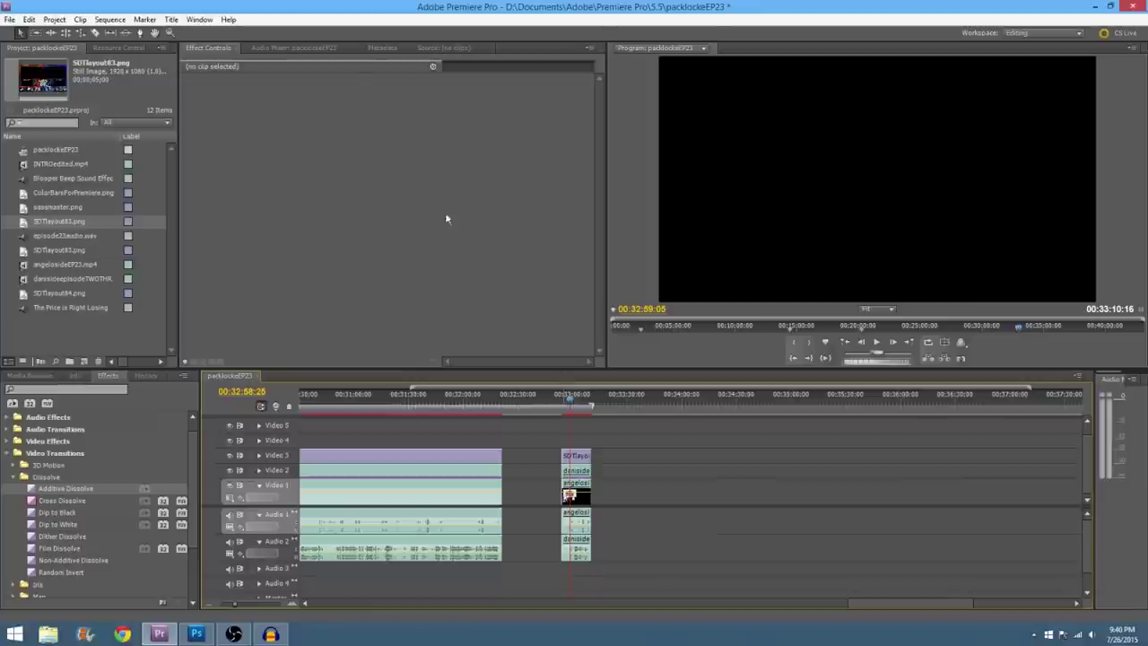
{"action": "key", "text": "Left"}
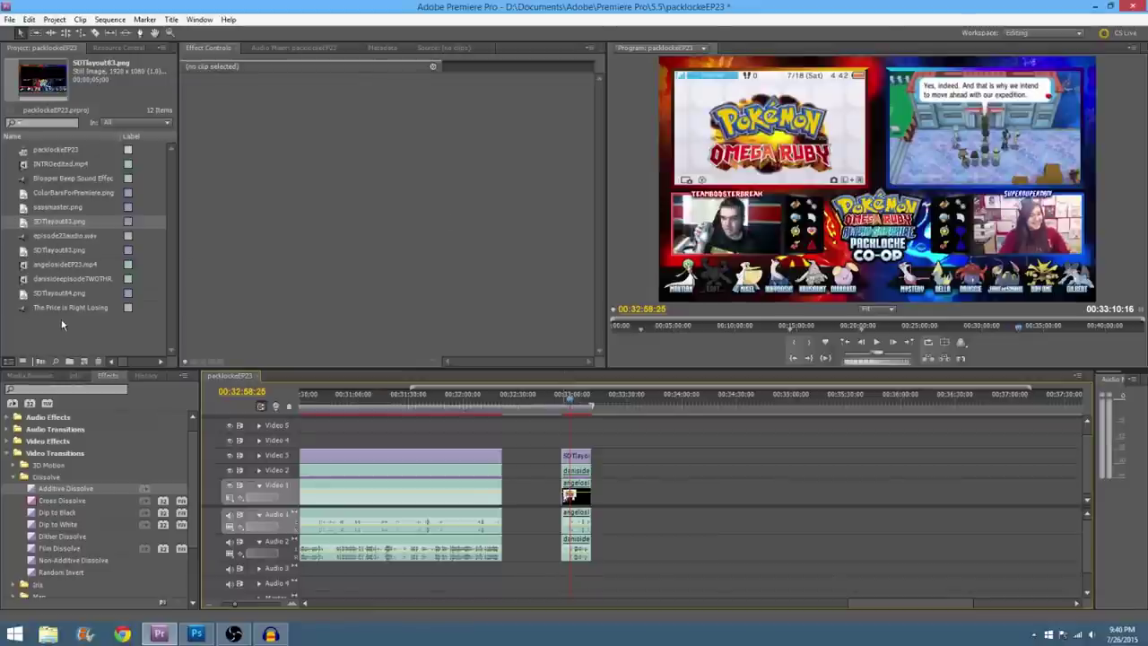
Step: Place sassmaster.png on Video 4 above the closing clip group and scale it to frame size
{"action": "left_click_drag", "start_coordinate": [49, 210], "coordinate": [576, 439]}
{"action": "left_click", "coordinate": [910, 134]}
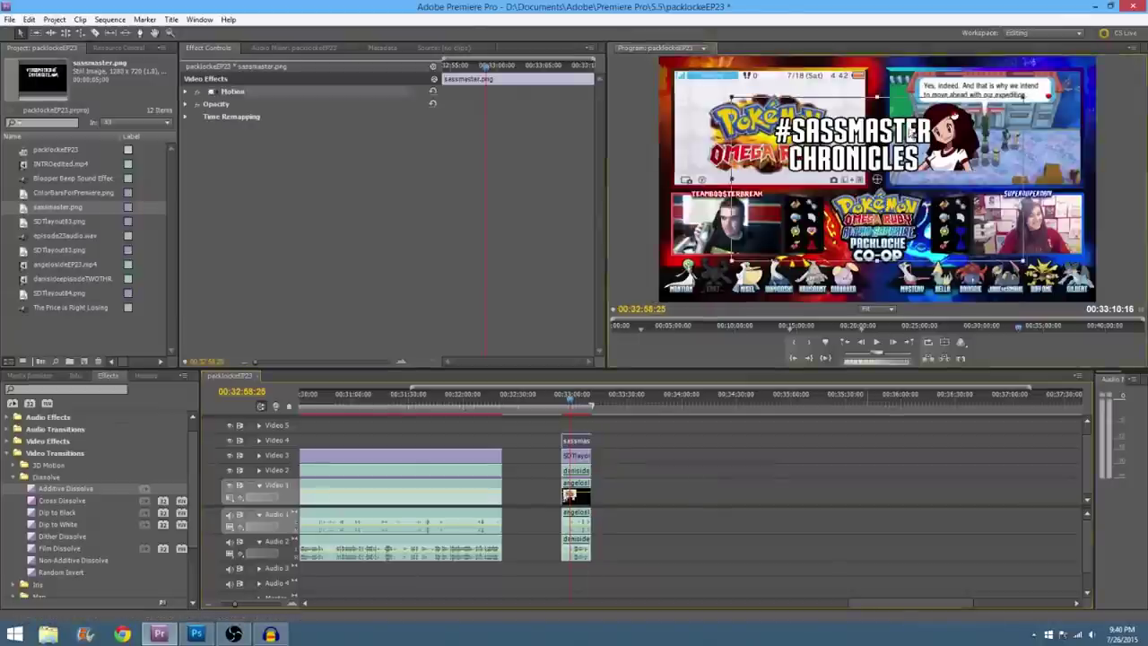
{"action": "right_click", "coordinate": [576, 444]}
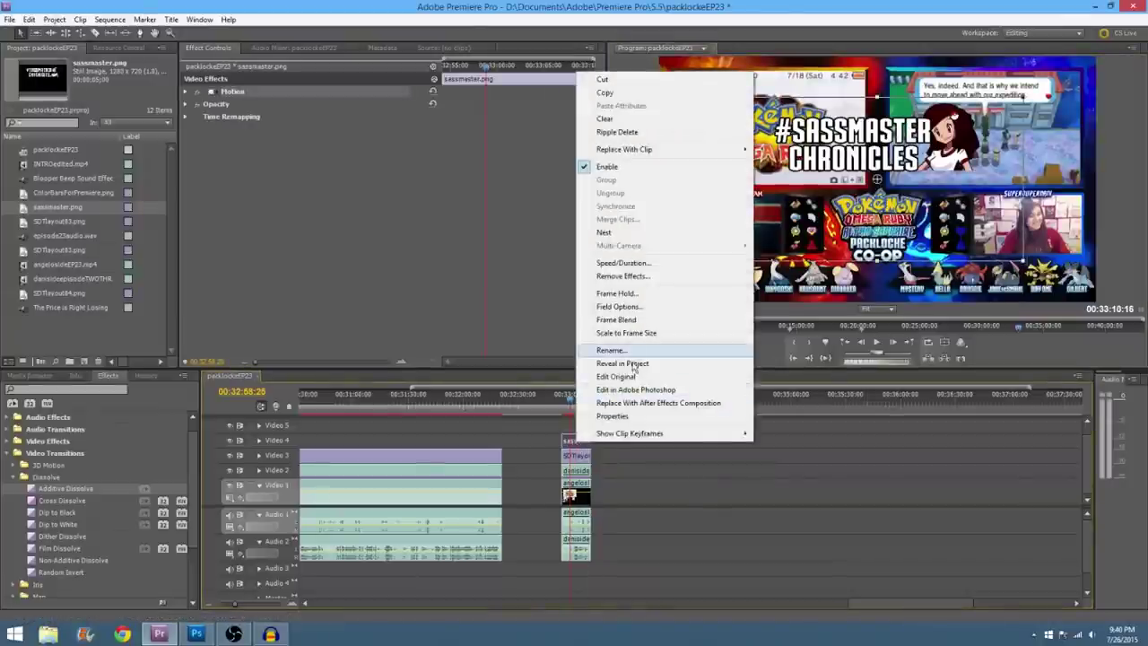
{"action": "left_click", "coordinate": [546, 436]}
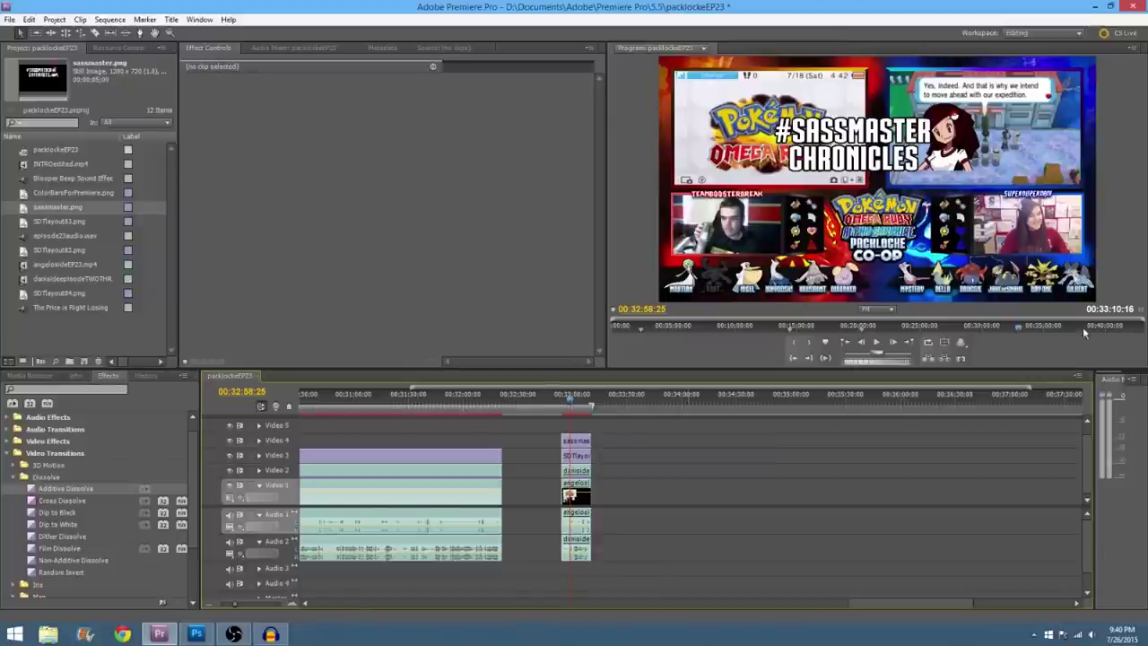
{"action": "right_click", "coordinate": [582, 441]}
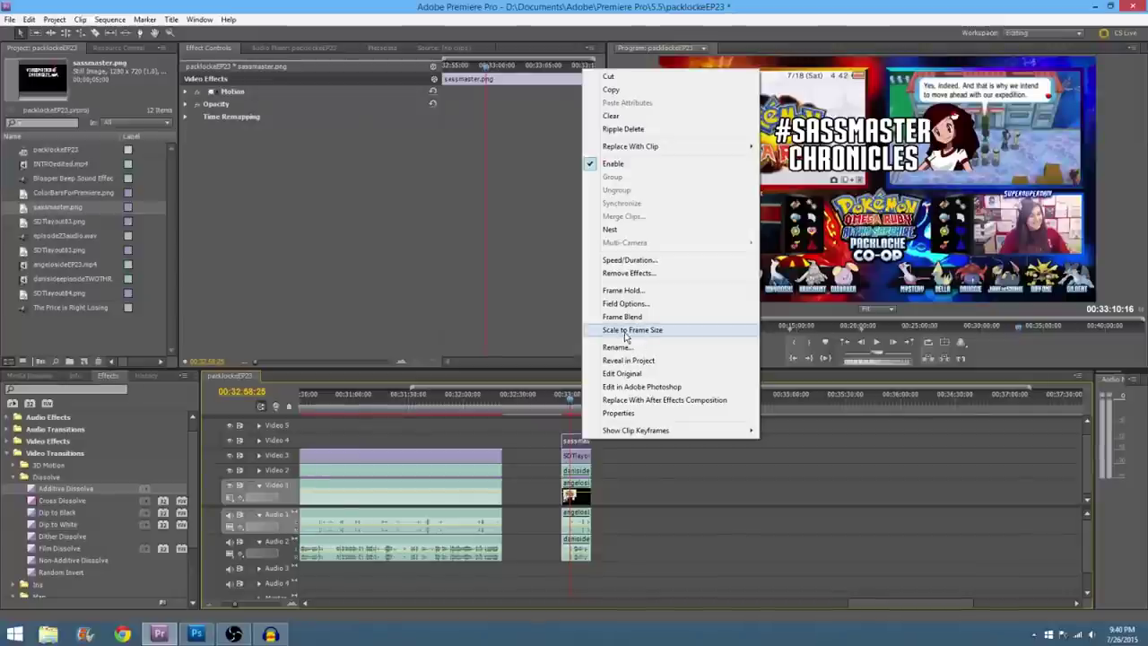
{"action": "left_click", "coordinate": [629, 330]}
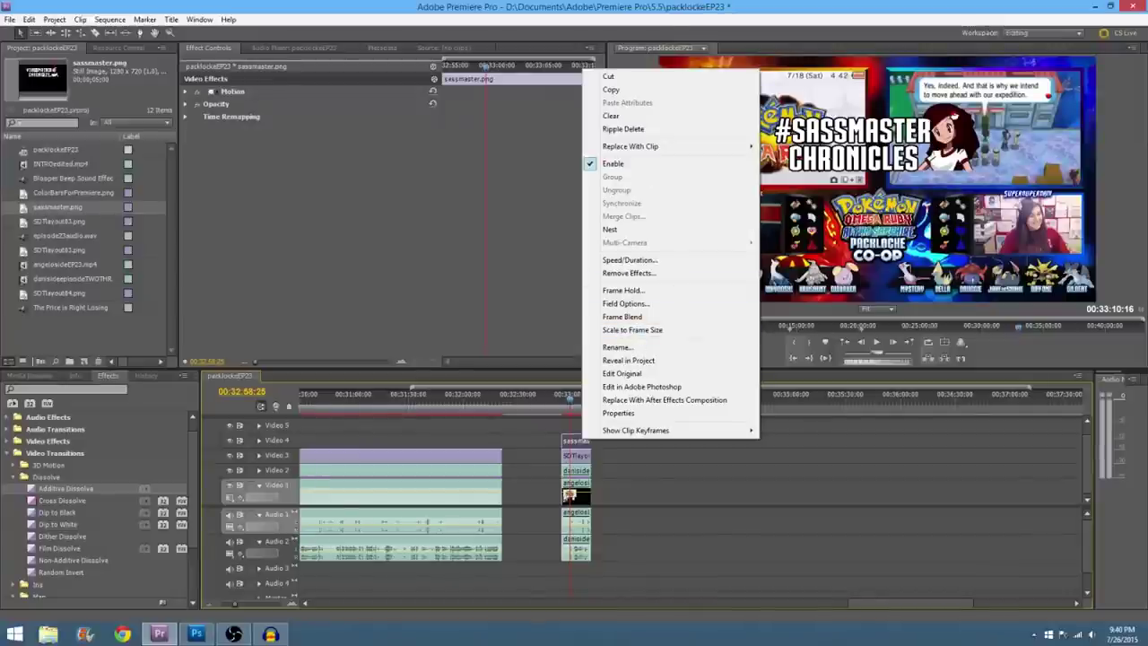
{"action": "left_click", "coordinate": [632, 332]}
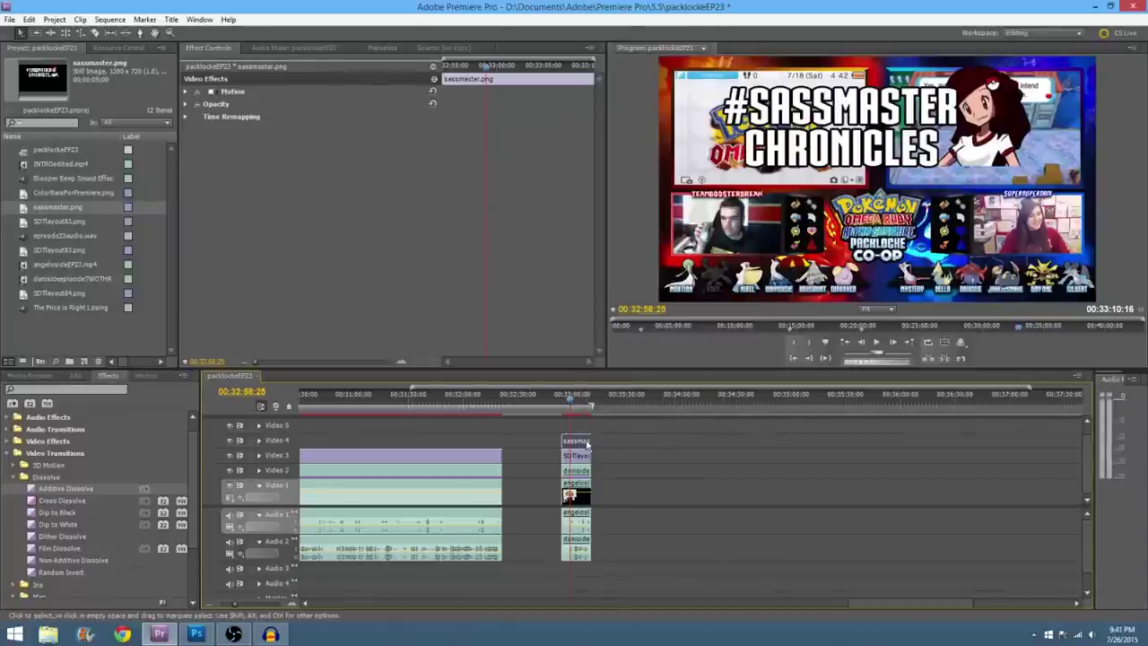
Step: Place ColorBarsForPremiere.png on Video 1 directly after the main footage and scale it to frame size
{"action": "left_click", "coordinate": [502, 406]}
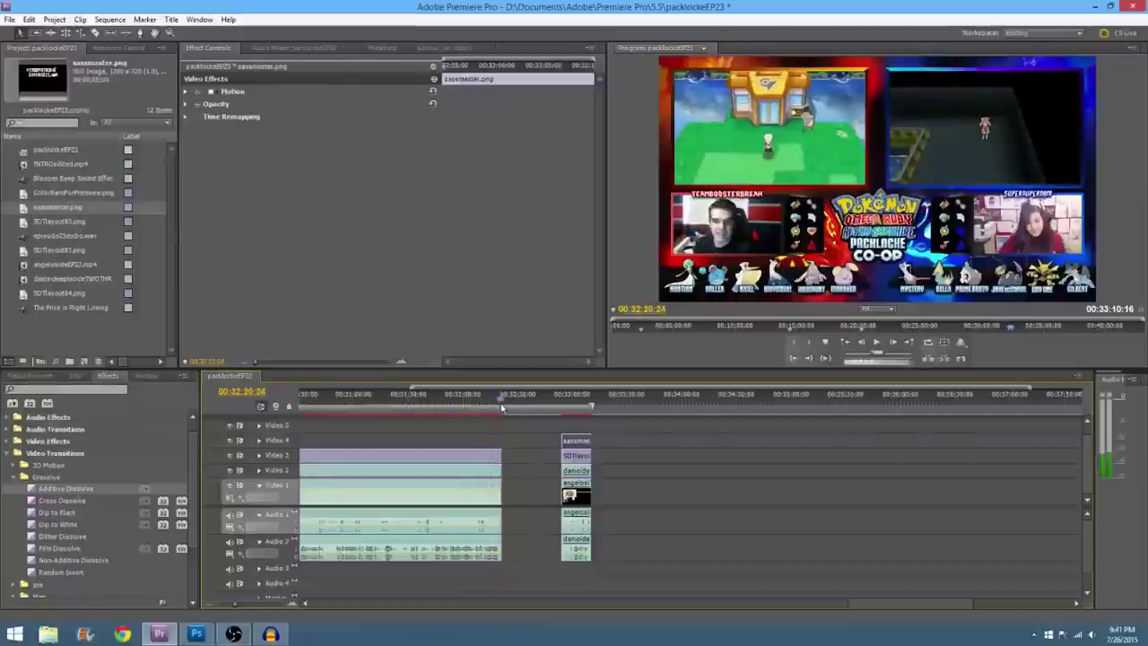
{"action": "left_click", "coordinate": [498, 405]}
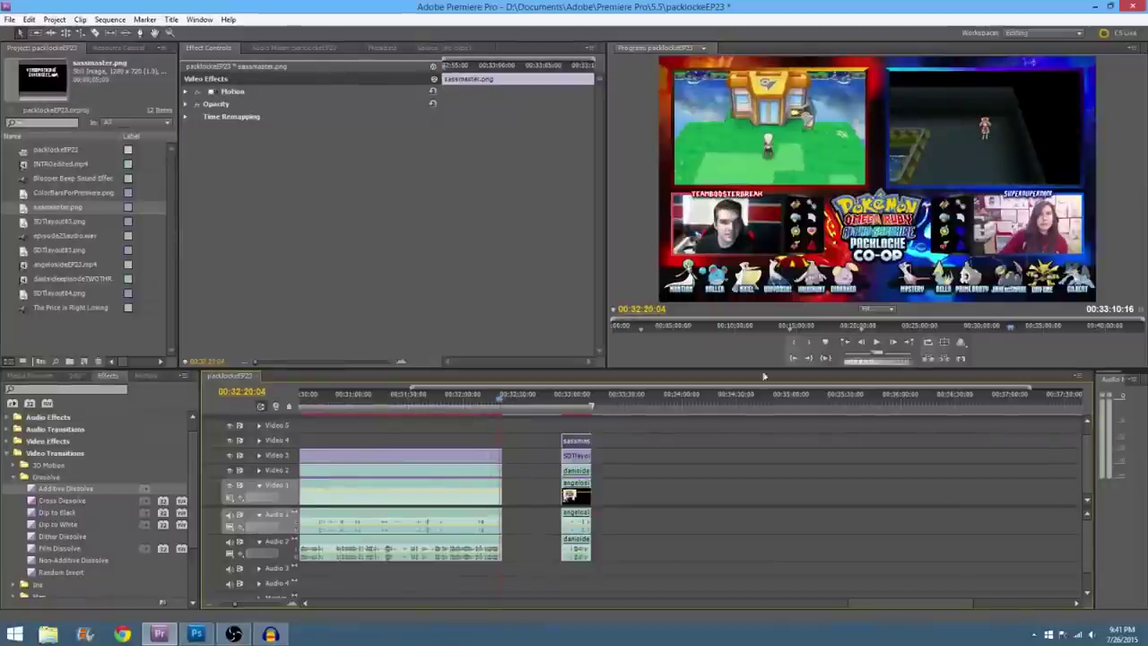
{"action": "left_click", "coordinate": [883, 343]}
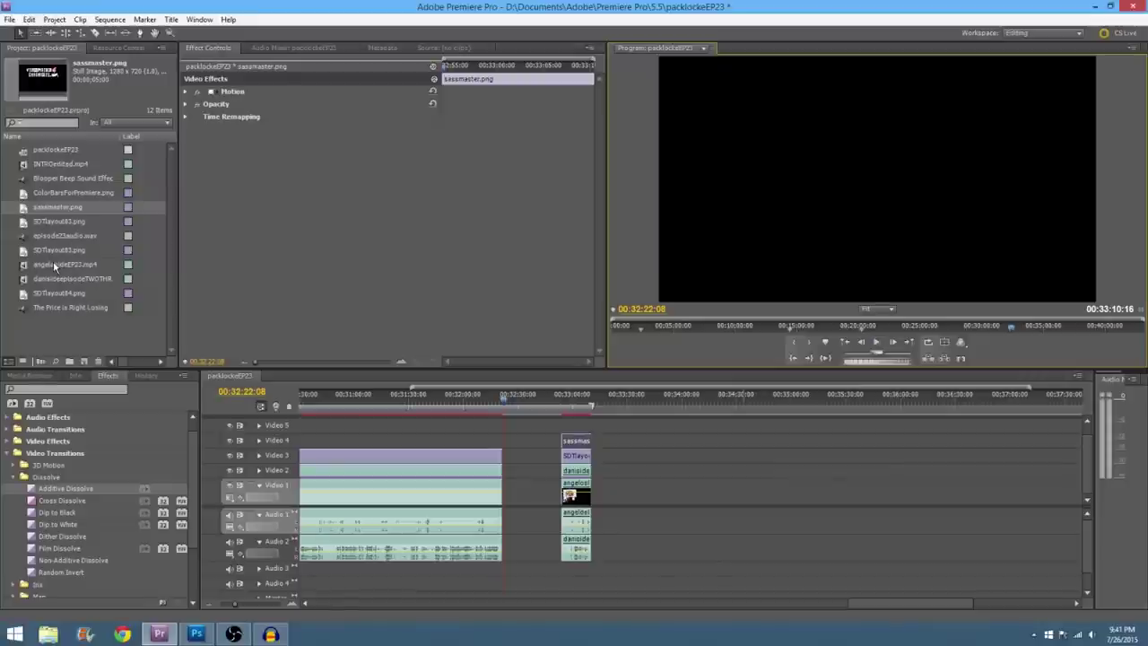
{"action": "left_click", "coordinate": [55, 196]}
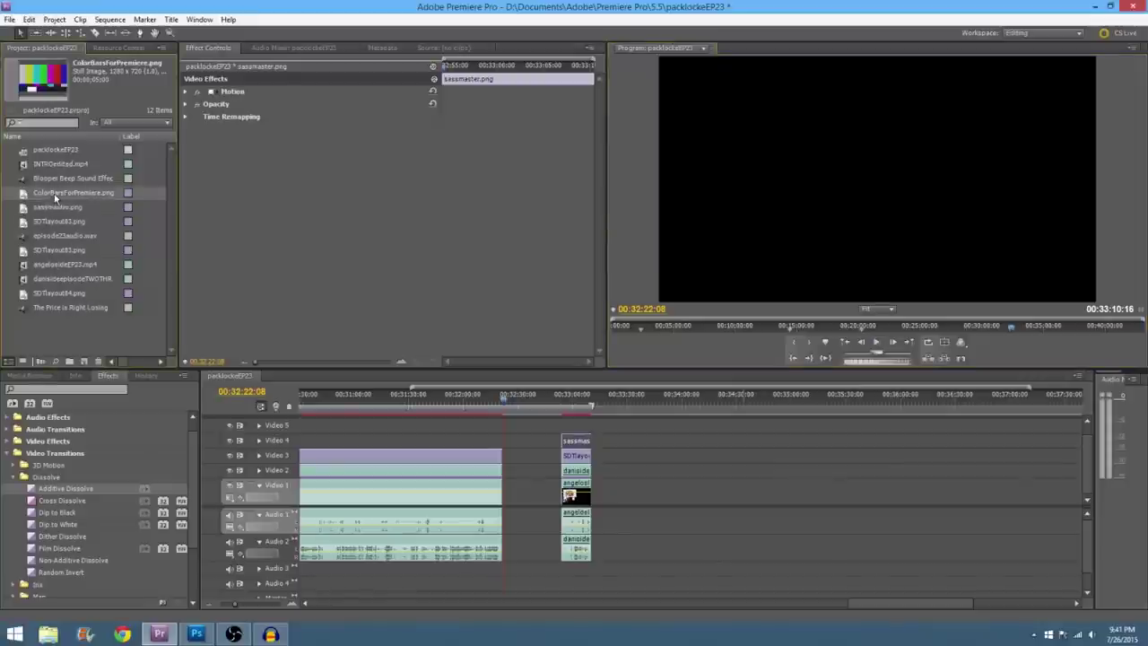
{"action": "left_click_drag", "start_coordinate": [496, 442], "coordinate": [508, 491]}
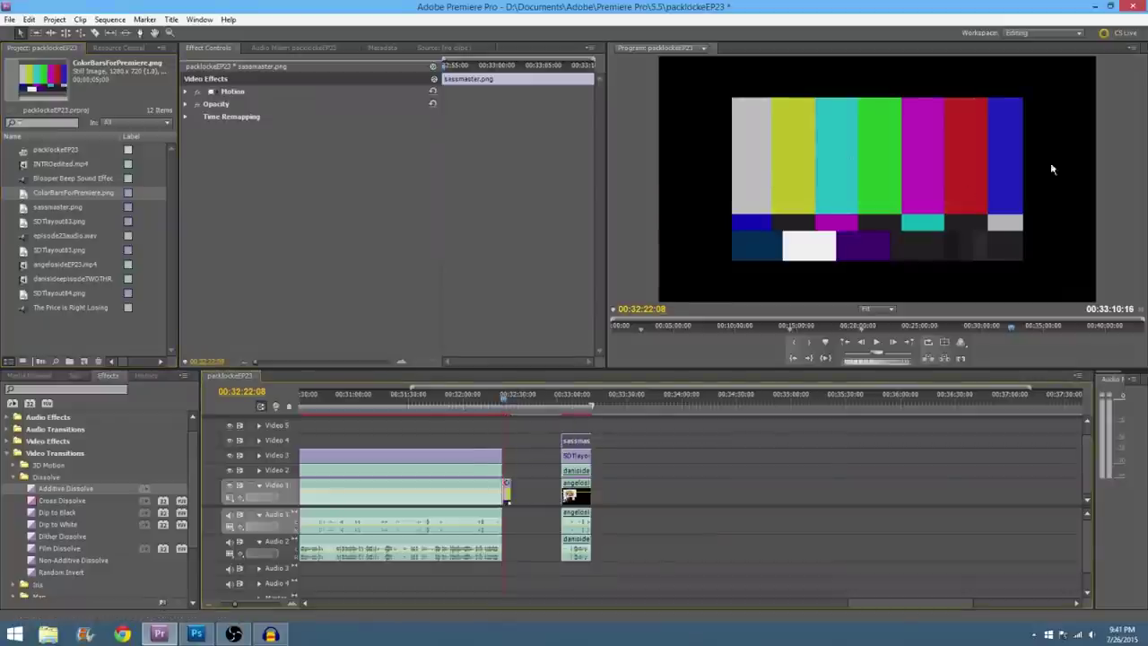
{"action": "right_click", "coordinate": [506, 484]}
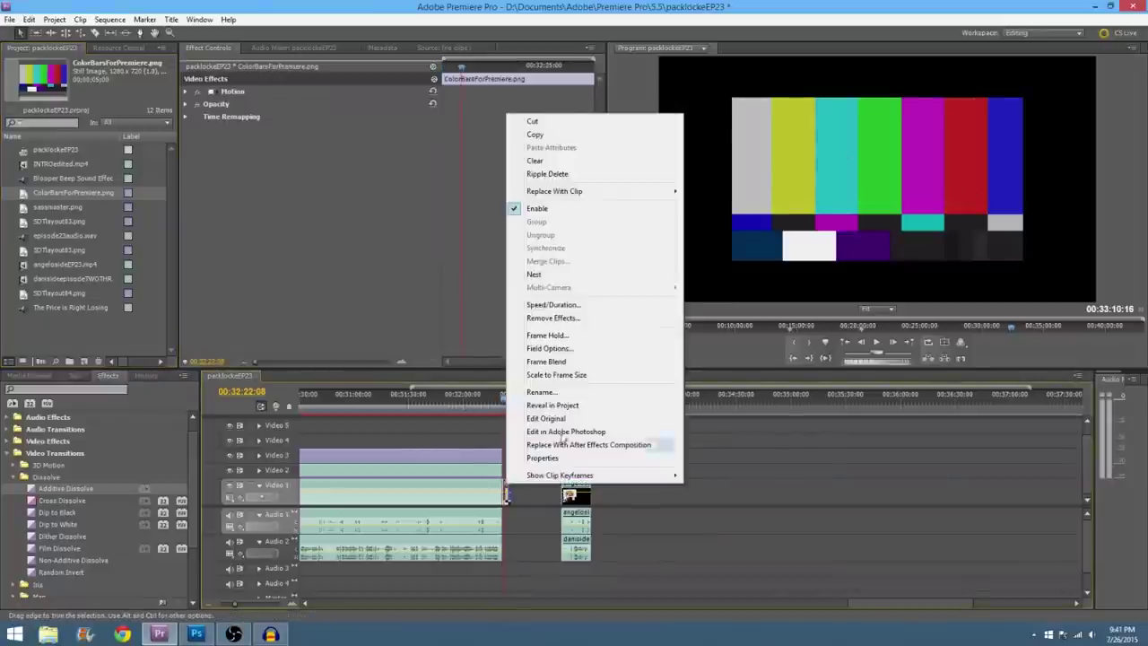
{"action": "left_click", "coordinate": [569, 365]}
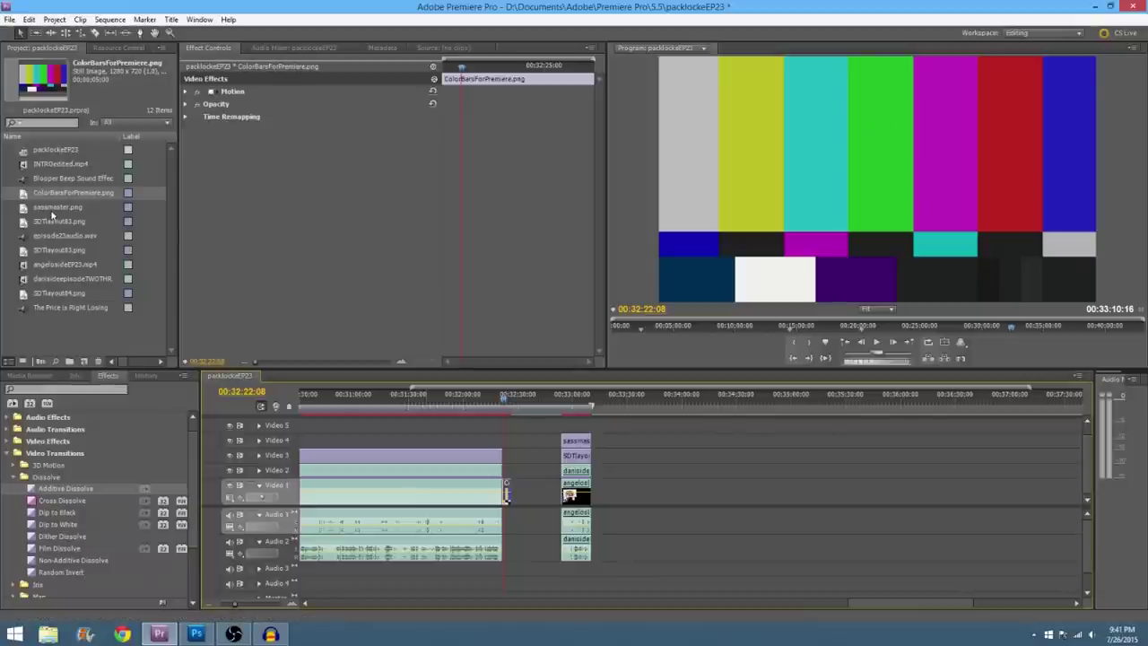
Step: Place the Blooper Beep Sound Effect on Audio 2 beneath the color bars at 00:32:22:08 and play it back
{"action": "left_click", "coordinate": [51, 179]}
{"action": "left_click_drag", "start_coordinate": [464, 352], "coordinate": [504, 557]}
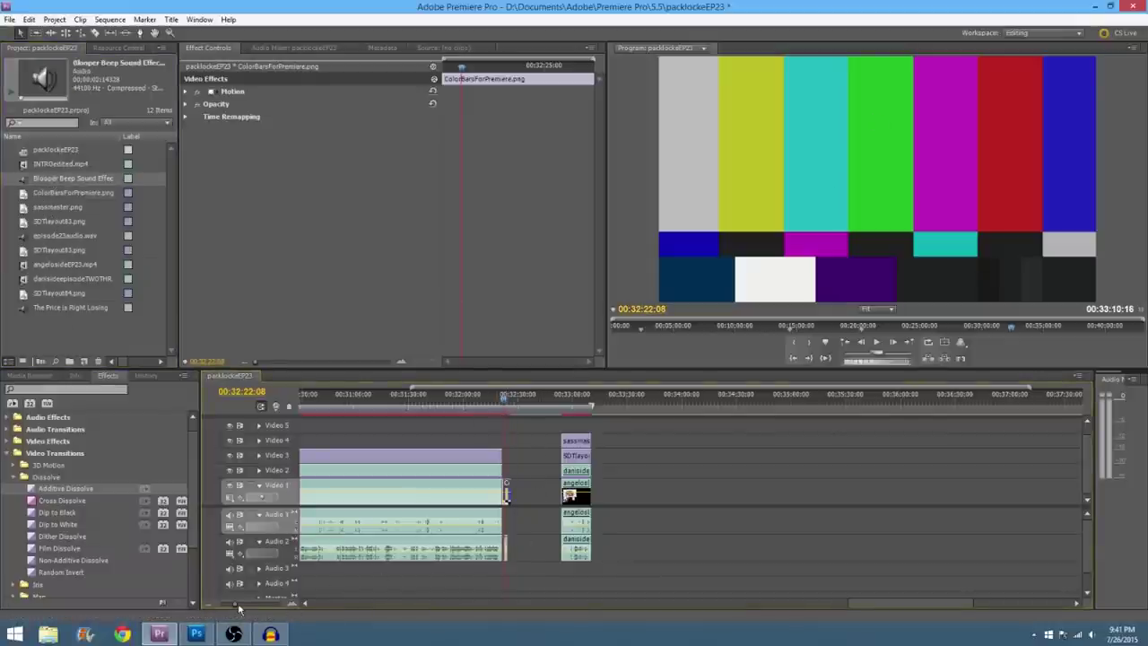
{"action": "left_click_drag", "start_coordinate": [237, 606], "coordinate": [256, 605]}
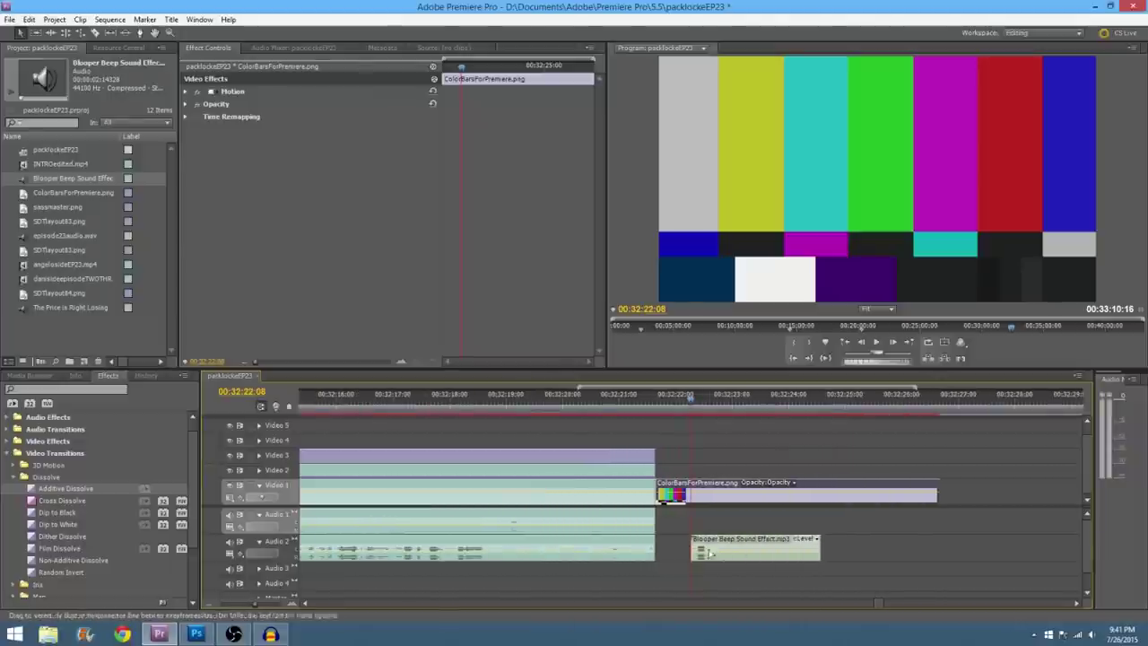
{"action": "left_click", "coordinate": [878, 342]}
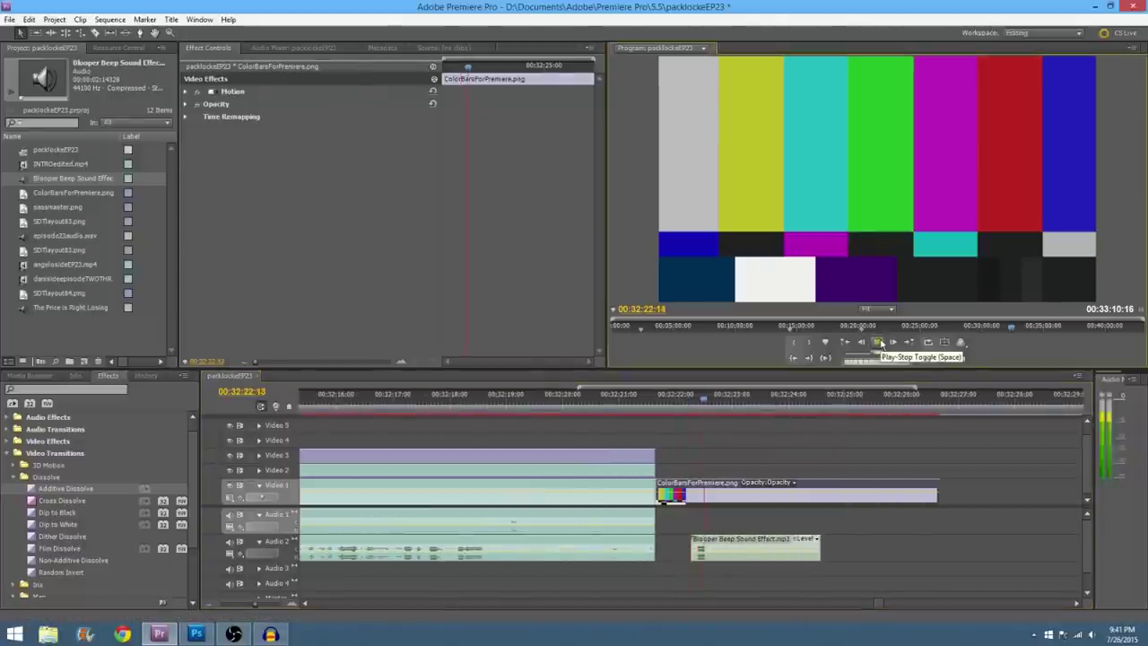
Step: Trim the color bars and beep to a brief burst directly after the main footage, ending about 00:32:22:00, and play it back
{"action": "left_click", "coordinate": [879, 342]}
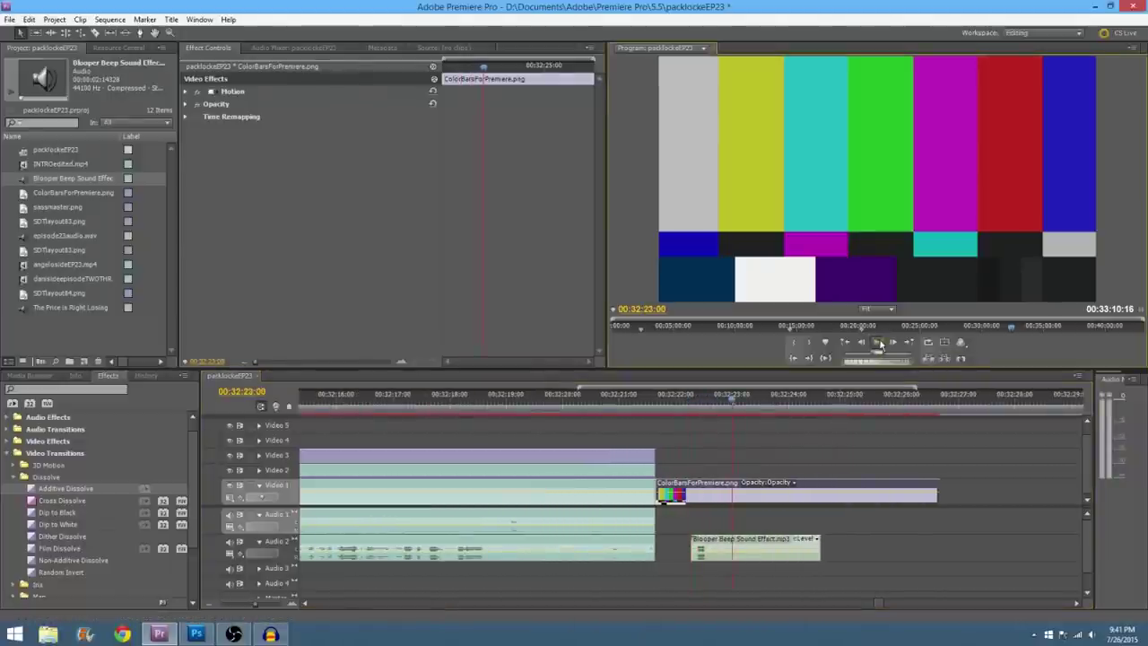
{"action": "mouse_move", "coordinate": [705, 401]}
{"action": "left_mouse_down"}
{"action": "mouse_move", "coordinate": [694, 400]}
{"action": "mouse_move", "coordinate": [712, 404]}
{"action": "left_mouse_up"}
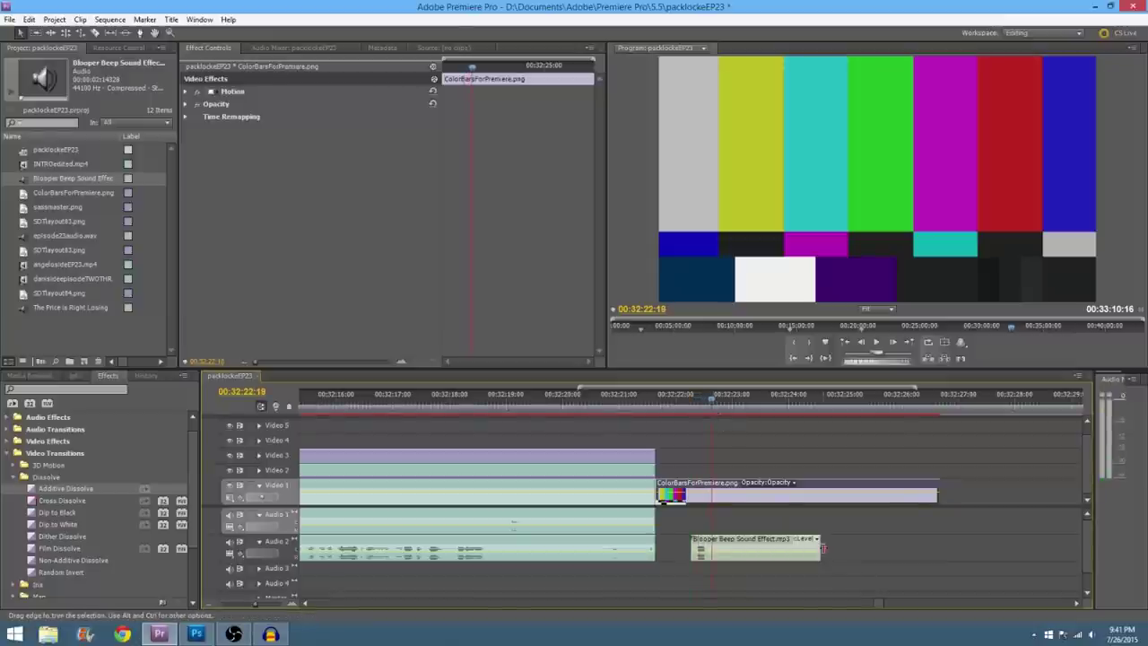
{"action": "left_click_drag", "start_coordinate": [820, 548], "coordinate": [667, 547]}
{"action": "left_click_drag", "start_coordinate": [938, 493], "coordinate": [674, 493]}
{"action": "left_click", "coordinate": [710, 460]}
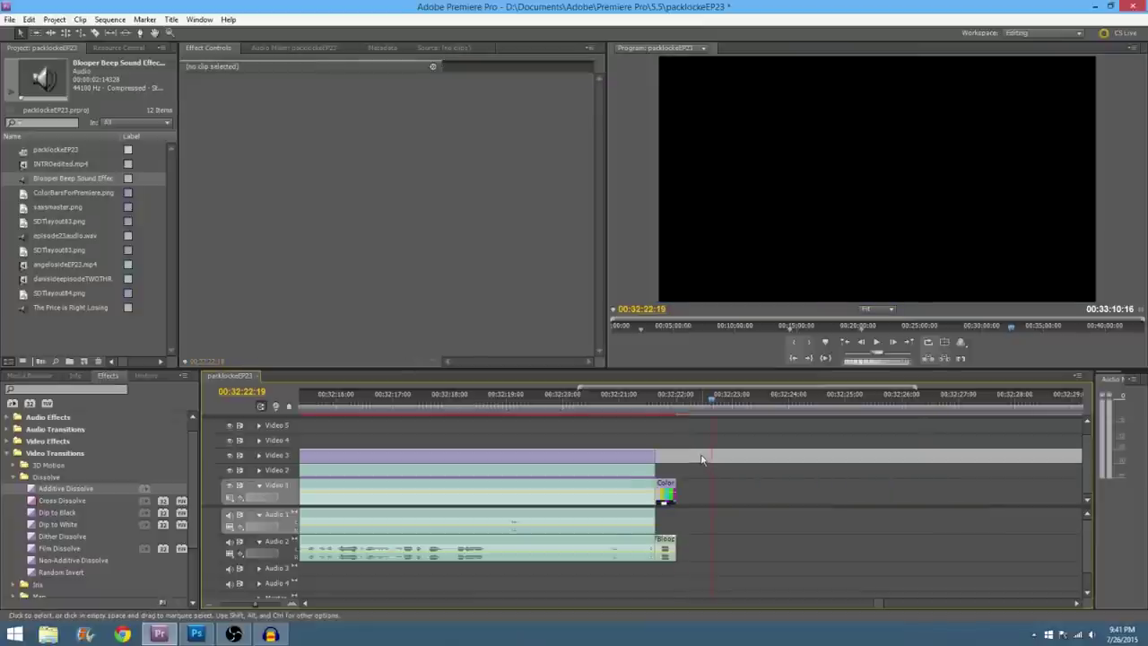
{"action": "left_click_drag", "start_coordinate": [680, 396], "coordinate": [640, 397]}
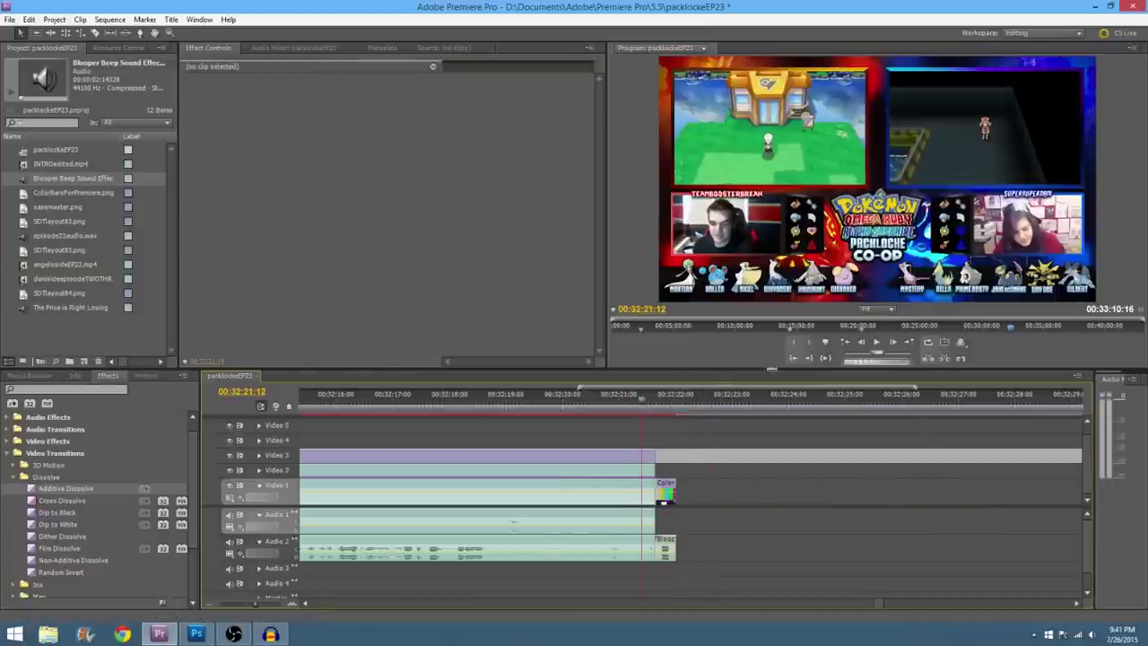
{"action": "left_click", "coordinate": [877, 342]}
{"action": "left_click", "coordinate": [883, 343]}
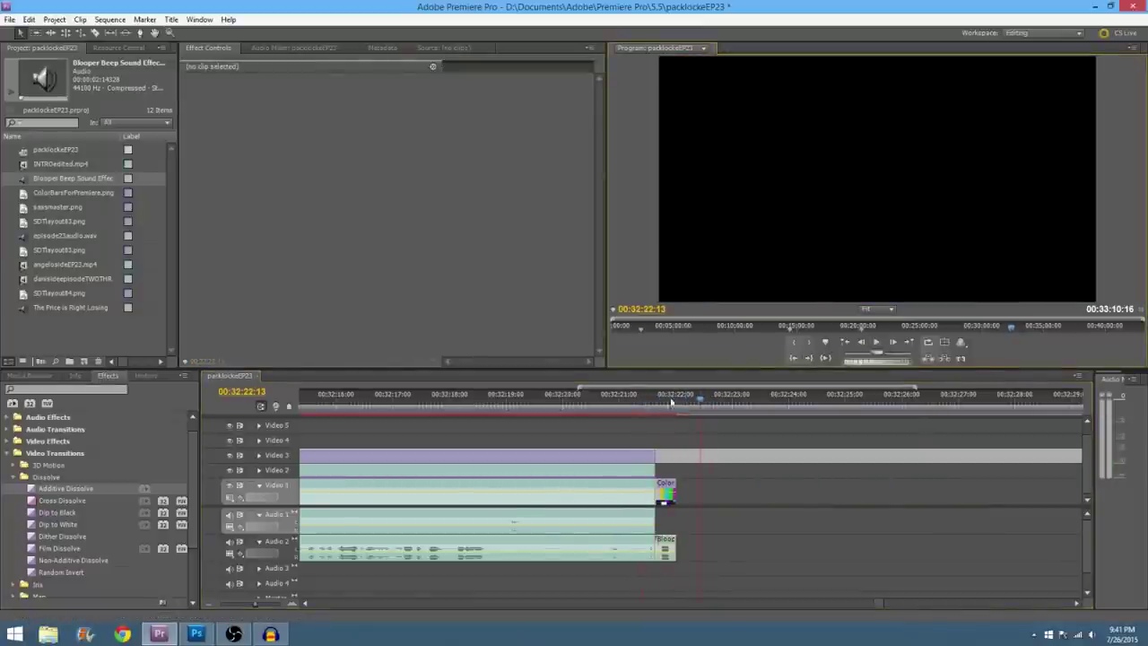
Step: Find the Dip to Black transition and apply it to the end of the main footage on Video 1, Video 2 and Video 3
{"action": "left_click_drag", "start_coordinate": [648, 412], "coordinate": [669, 413]}
{"action": "left_click", "coordinate": [80, 390]}
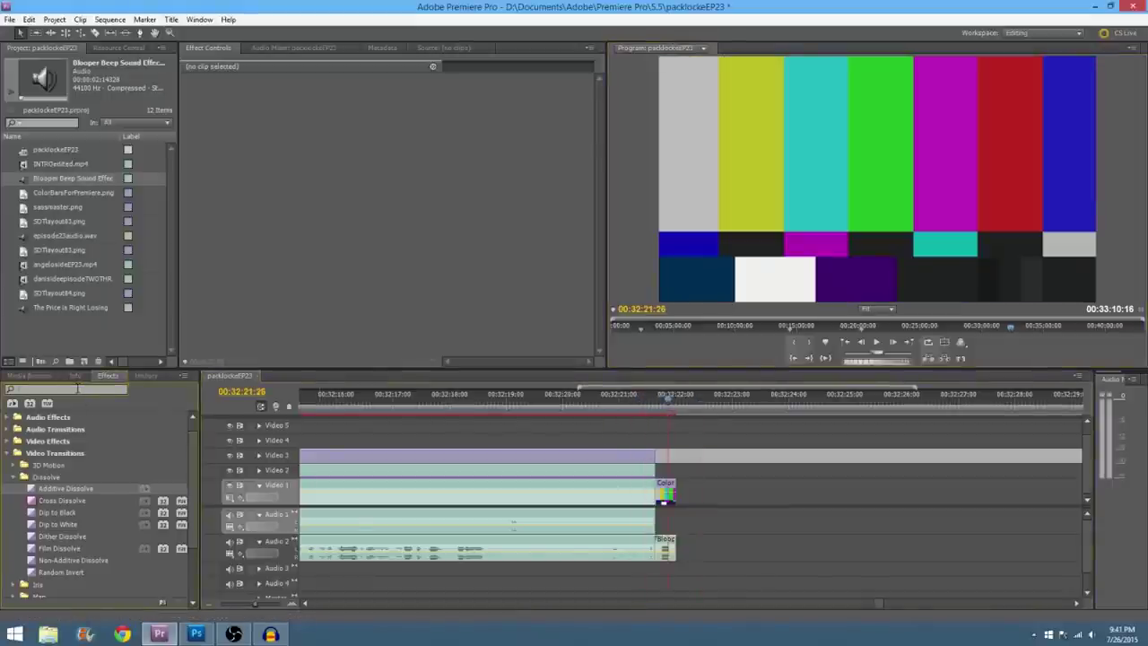
{"action": "type", "text": "fade"}
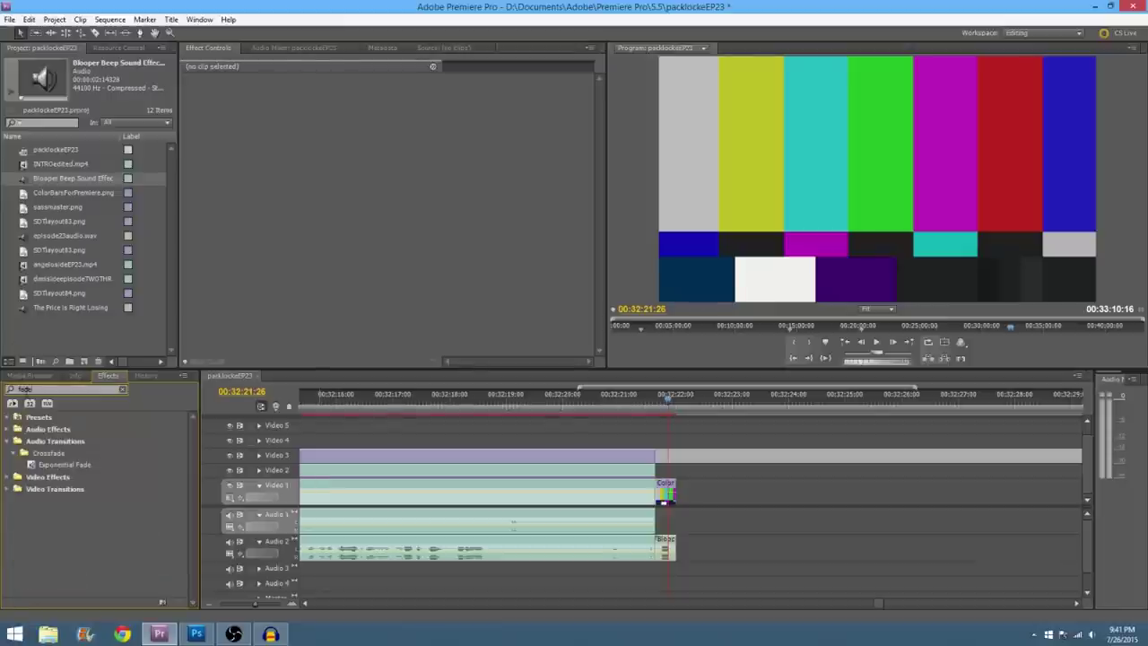
{"action": "type", "text": "black"}
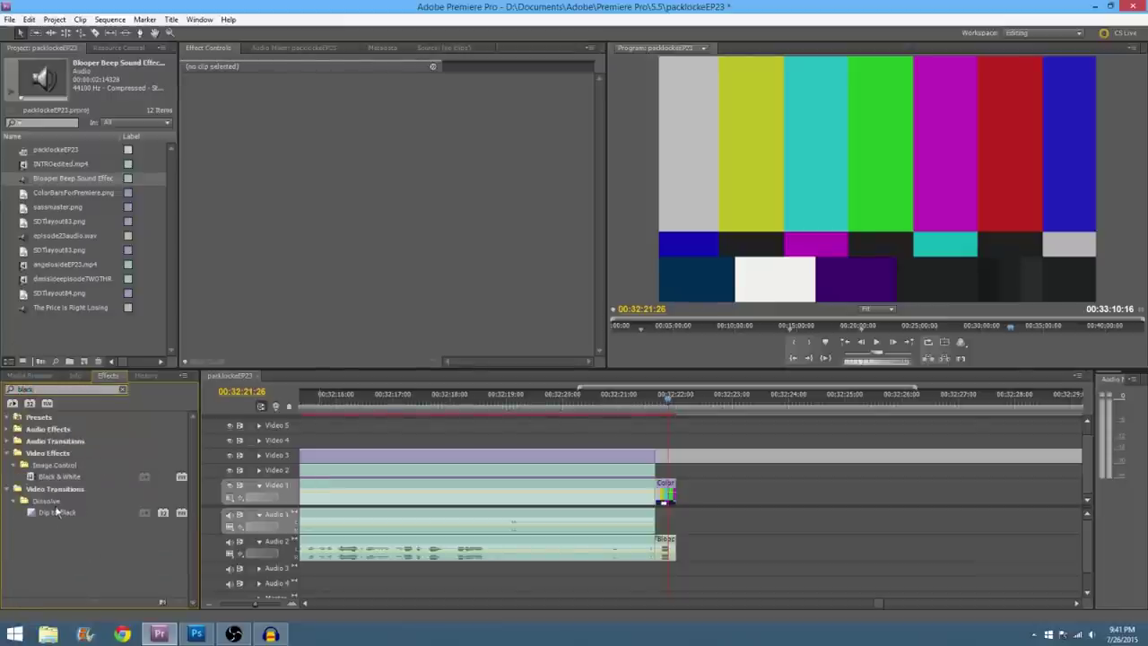
{"action": "left_click_drag", "start_coordinate": [56, 510], "coordinate": [649, 490]}
{"action": "left_click_drag", "start_coordinate": [50, 514], "coordinate": [654, 472]}
{"action": "left_click_drag", "start_coordinate": [119, 513], "coordinate": [661, 459]}
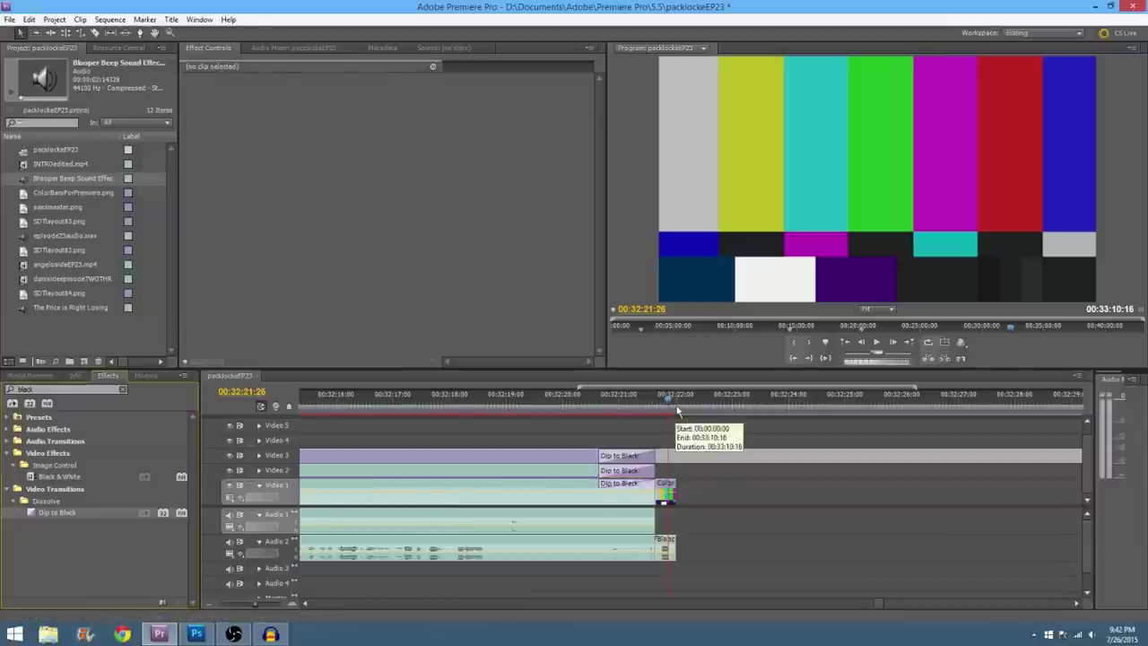
Step: Play back the end of the main footage to check the dips to black and the cut to the color bars
{"action": "left_click", "coordinate": [586, 415]}
{"action": "left_click_drag", "start_coordinate": [587, 411], "coordinate": [553, 412]}
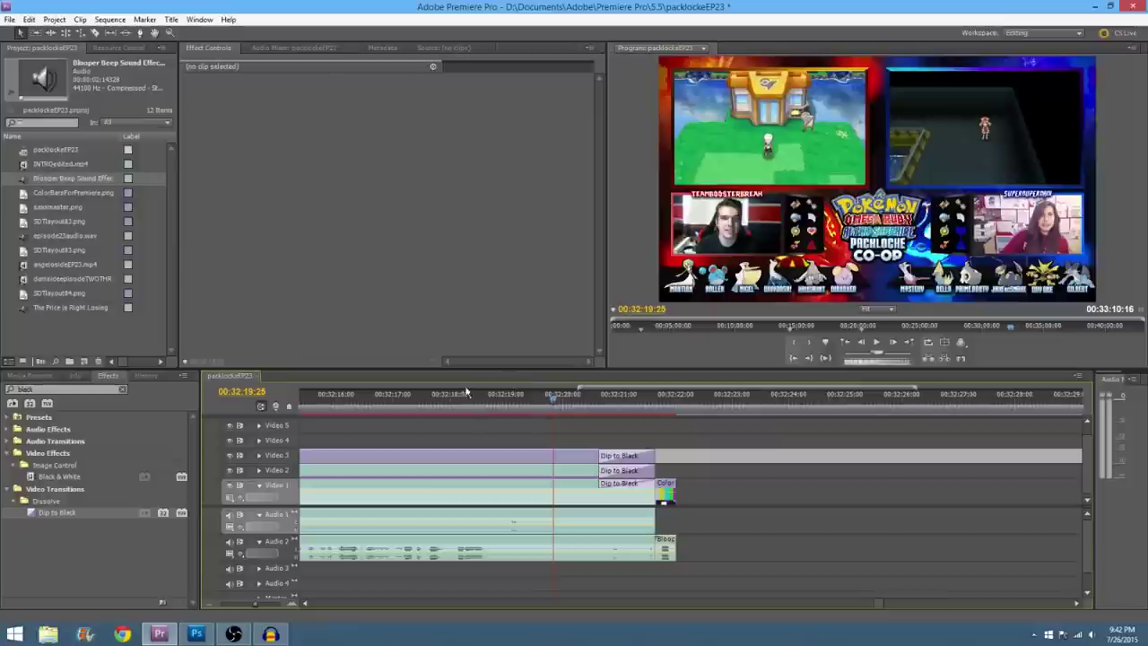
{"action": "left_click", "coordinate": [428, 410]}
{"action": "left_click", "coordinate": [878, 344]}
{"action": "left_click", "coordinate": [879, 345]}
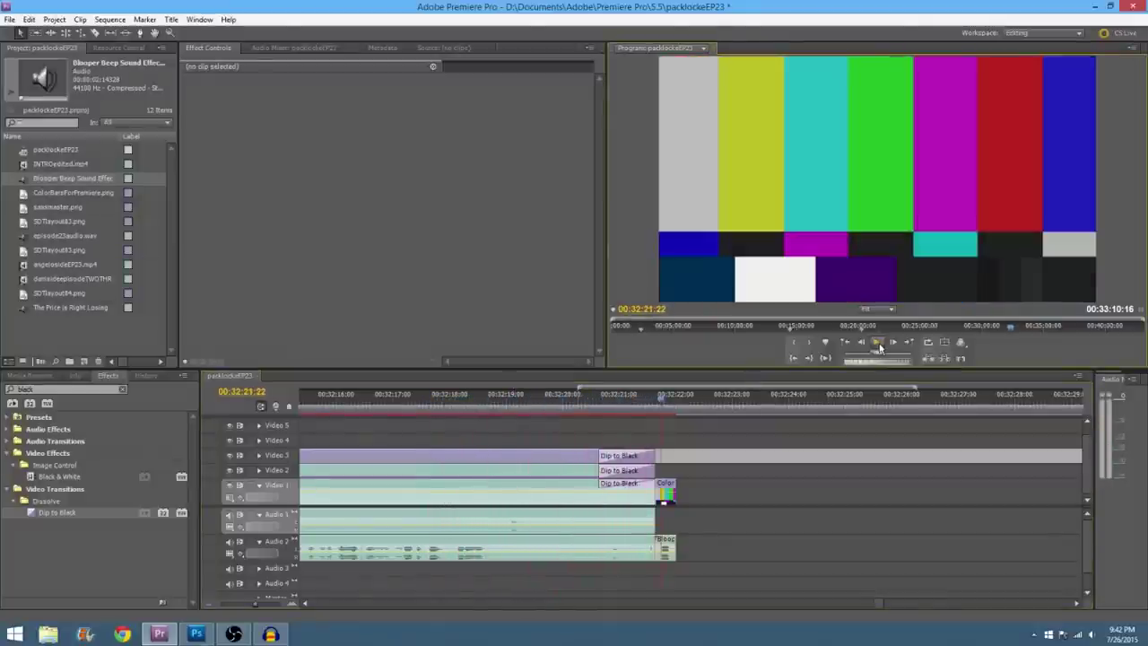
{"action": "left_click", "coordinate": [879, 345]}
{"action": "left_click", "coordinate": [643, 408]}
{"action": "mouse_move", "coordinate": [643, 412]}
{"action": "left_mouse_down"}
{"action": "mouse_move", "coordinate": [660, 408]}
{"action": "mouse_move", "coordinate": [629, 417]}
{"action": "left_mouse_up"}
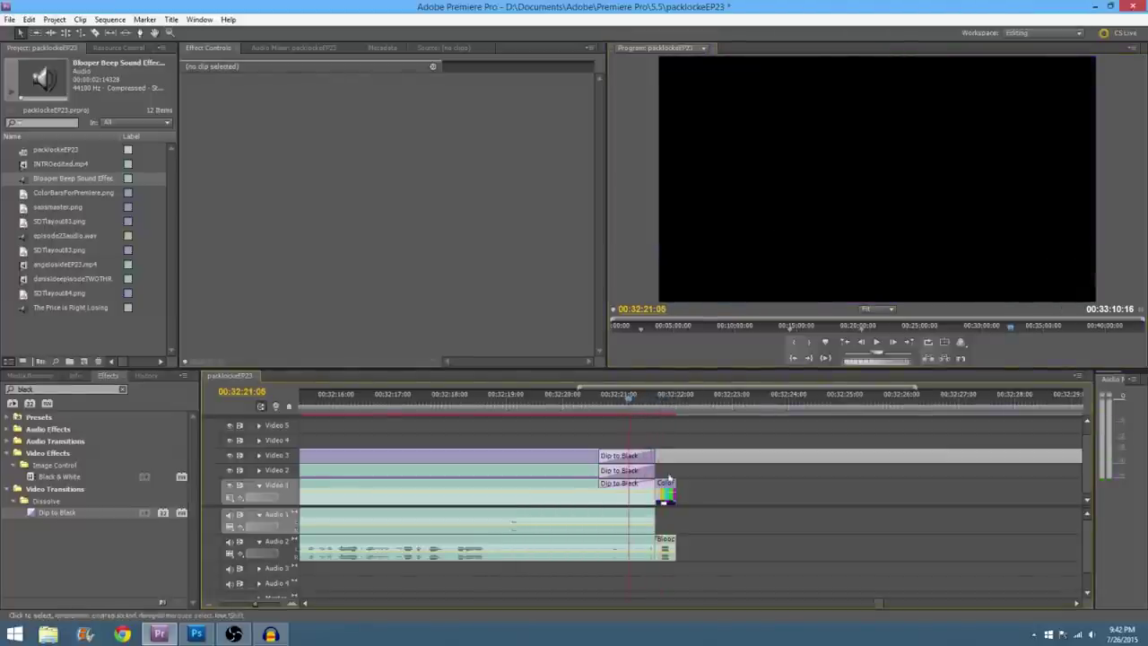
Step: Move the color bars and beep together slightly later, leaving a small gap after the main footage
{"action": "left_click_drag", "start_coordinate": [702, 473], "coordinate": [661, 549]}
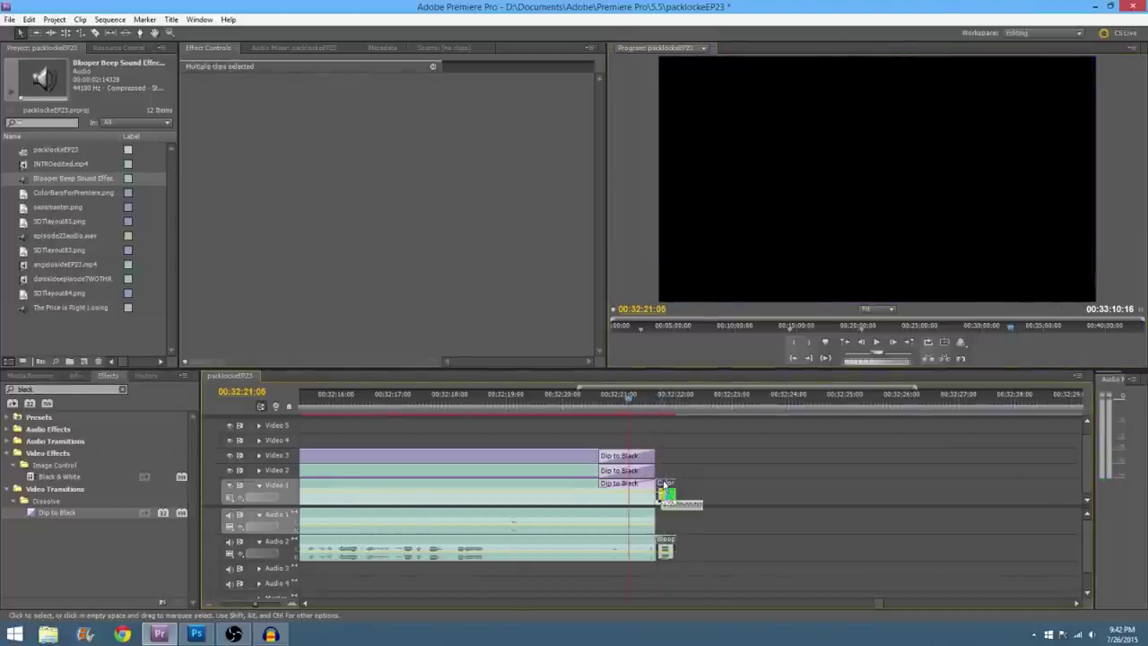
{"action": "left_click_drag", "start_coordinate": [664, 489], "coordinate": [673, 489]}
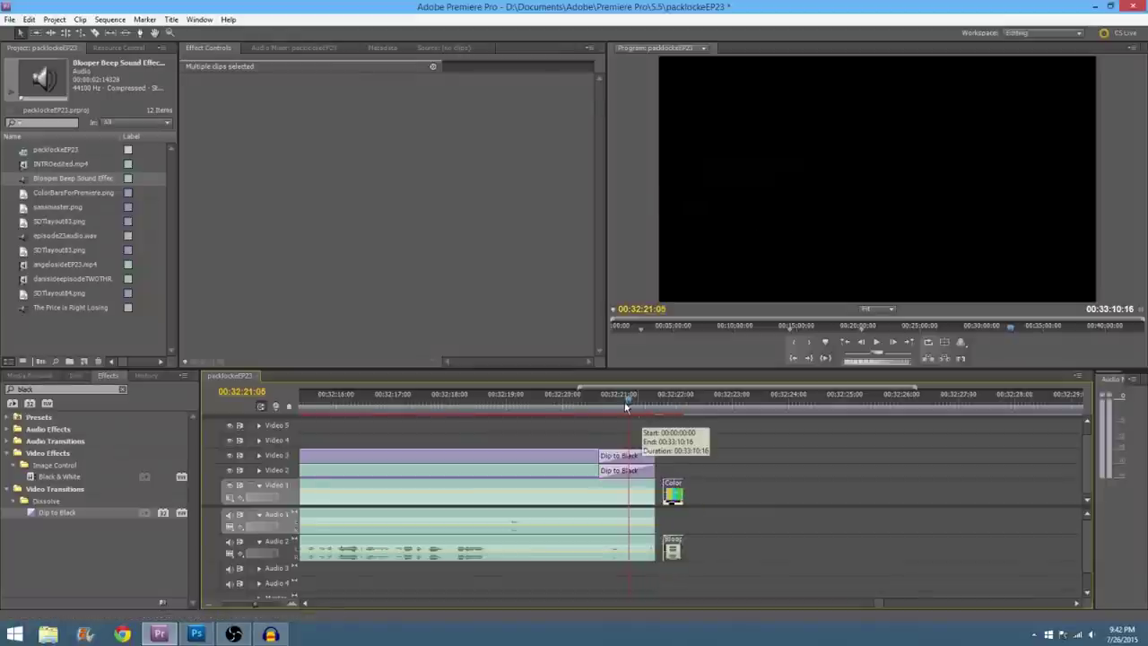
{"action": "mouse_move", "coordinate": [627, 408]}
{"action": "left_mouse_down"}
{"action": "mouse_move", "coordinate": [610, 408]}
{"action": "mouse_move", "coordinate": [654, 410]}
{"action": "mouse_move", "coordinate": [638, 415]}
{"action": "left_mouse_up"}
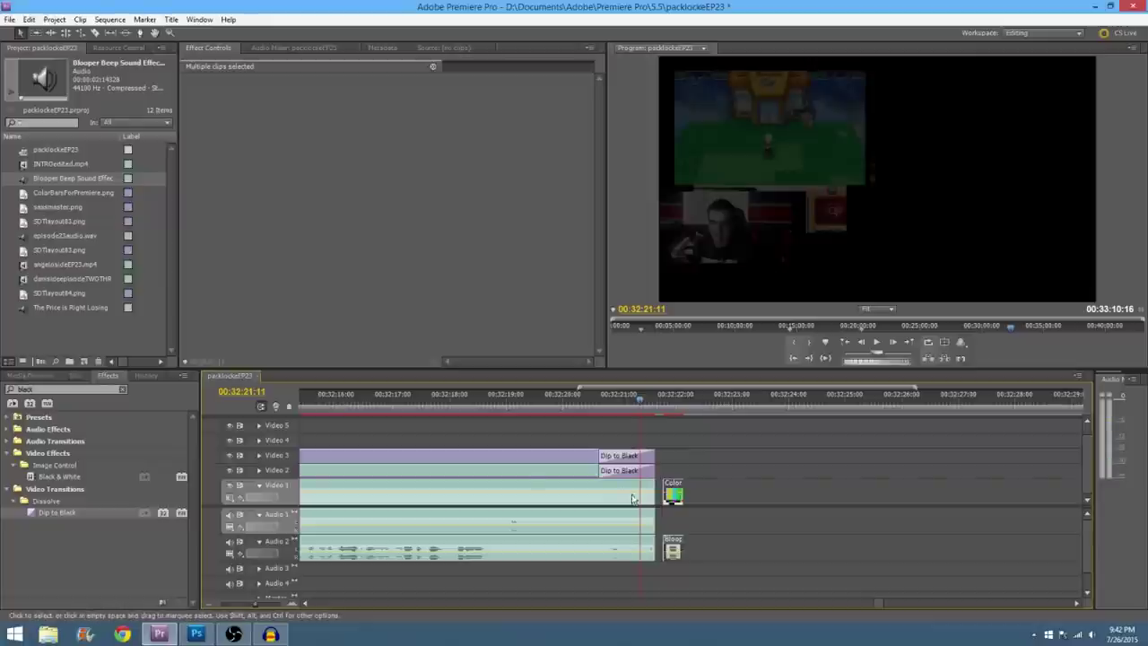
Step: Reapply Dip to Black to the end of the main footage on Video 1 and play back the fade
{"action": "left_click", "coordinate": [54, 515]}
{"action": "left_click_drag", "start_coordinate": [55, 518], "coordinate": [644, 490]}
{"action": "left_click_drag", "start_coordinate": [632, 397], "coordinate": [588, 414]}
{"action": "left_click", "coordinate": [876, 342]}
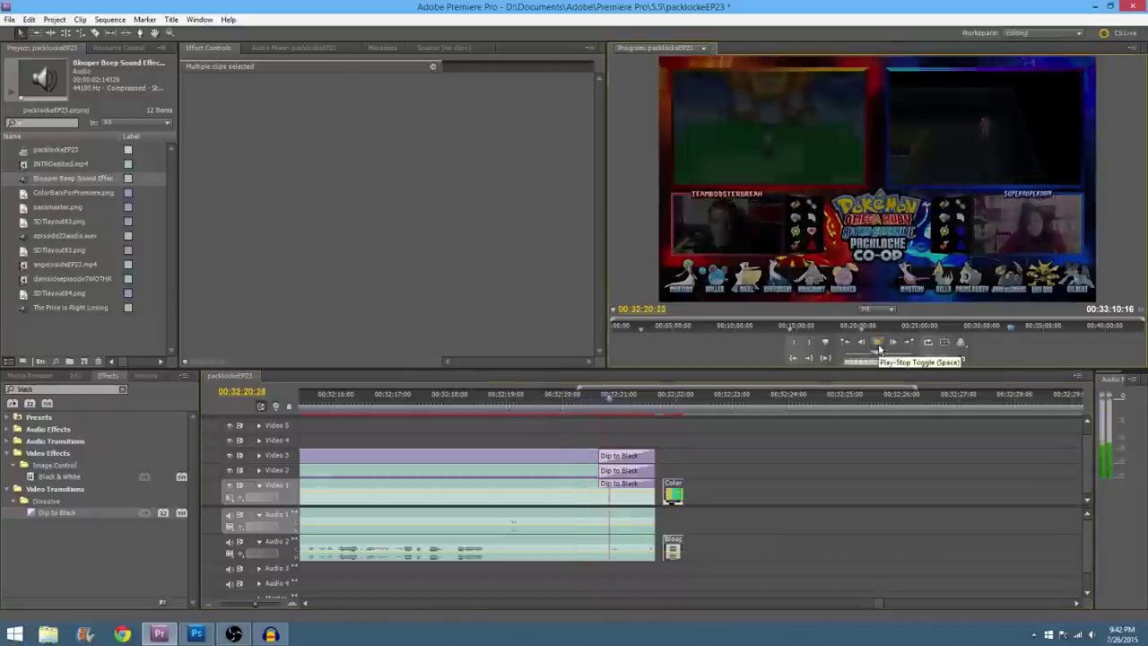
{"action": "left_click", "coordinate": [877, 343]}
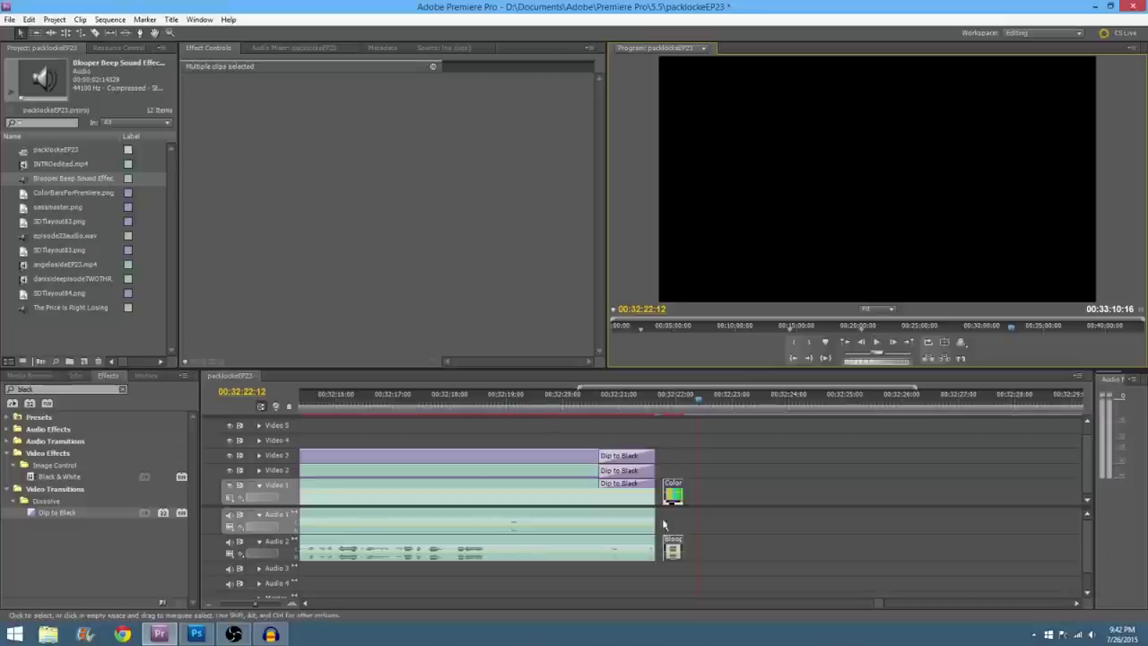
Step: Move the color bars and beep closer to the main footage, keeping a tiny gap, and play back the transition
{"action": "left_click_drag", "start_coordinate": [703, 556], "coordinate": [672, 484]}
{"action": "left_click", "coordinate": [654, 400]}
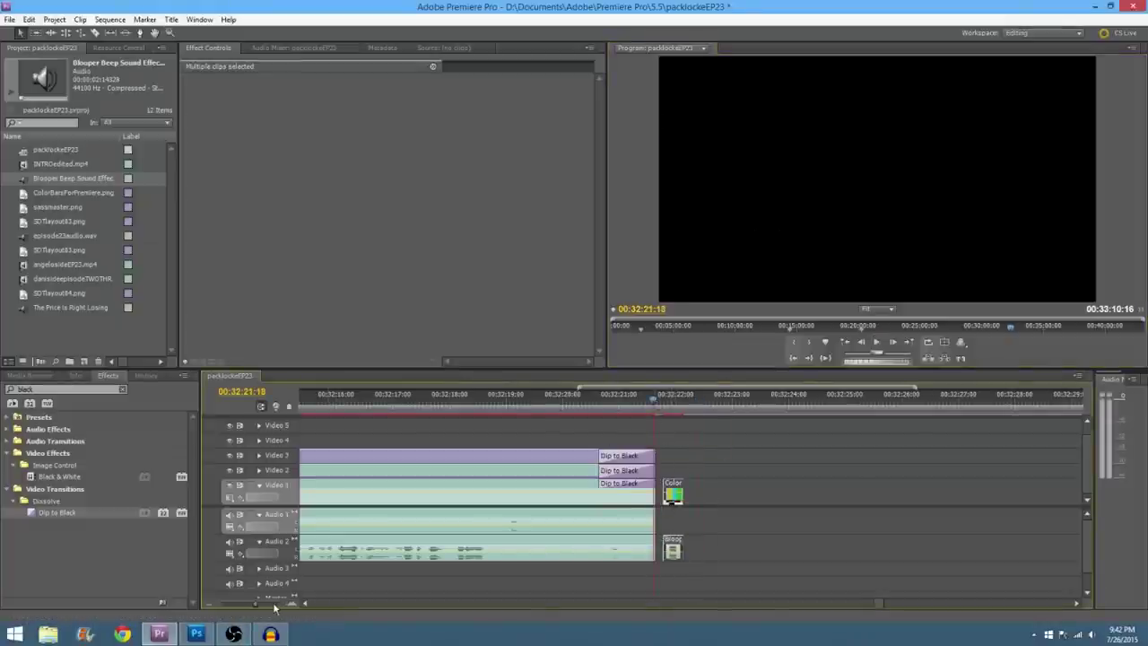
{"action": "left_click_drag", "start_coordinate": [255, 604], "coordinate": [278, 603]}
{"action": "left_click_drag", "start_coordinate": [785, 487], "coordinate": [750, 493]}
{"action": "mouse_move", "coordinate": [276, 604]}
{"action": "left_mouse_down"}
{"action": "mouse_move", "coordinate": [241, 606]}
{"action": "mouse_move", "coordinate": [255, 606]}
{"action": "left_mouse_up"}
{"action": "left_click_drag", "start_coordinate": [690, 403], "coordinate": [648, 406]}
{"action": "left_click", "coordinate": [883, 346]}
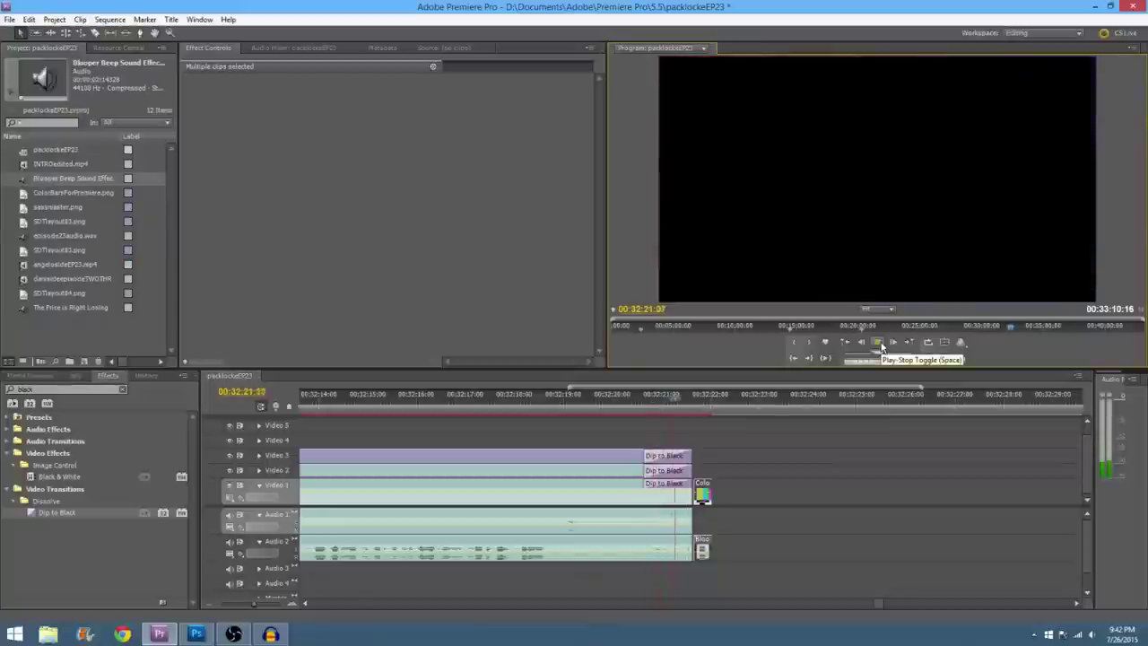
{"action": "left_click", "coordinate": [880, 346]}
{"action": "left_click_drag", "start_coordinate": [686, 401], "coordinate": [661, 426]}
{"action": "left_click", "coordinate": [878, 346]}
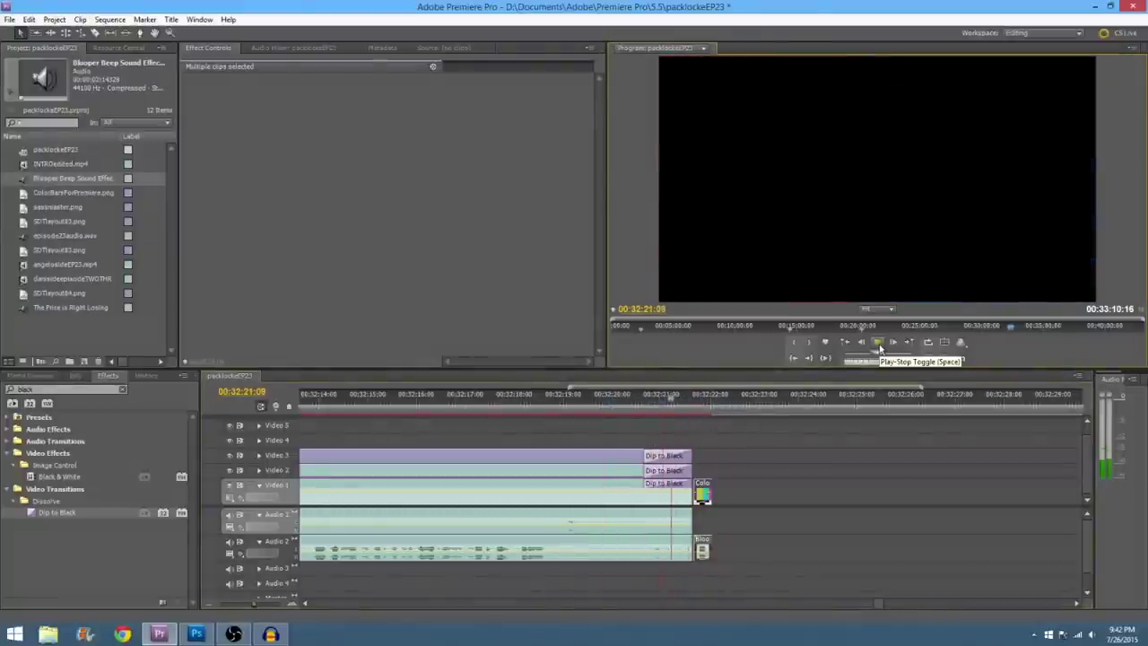
{"action": "left_click", "coordinate": [877, 346]}
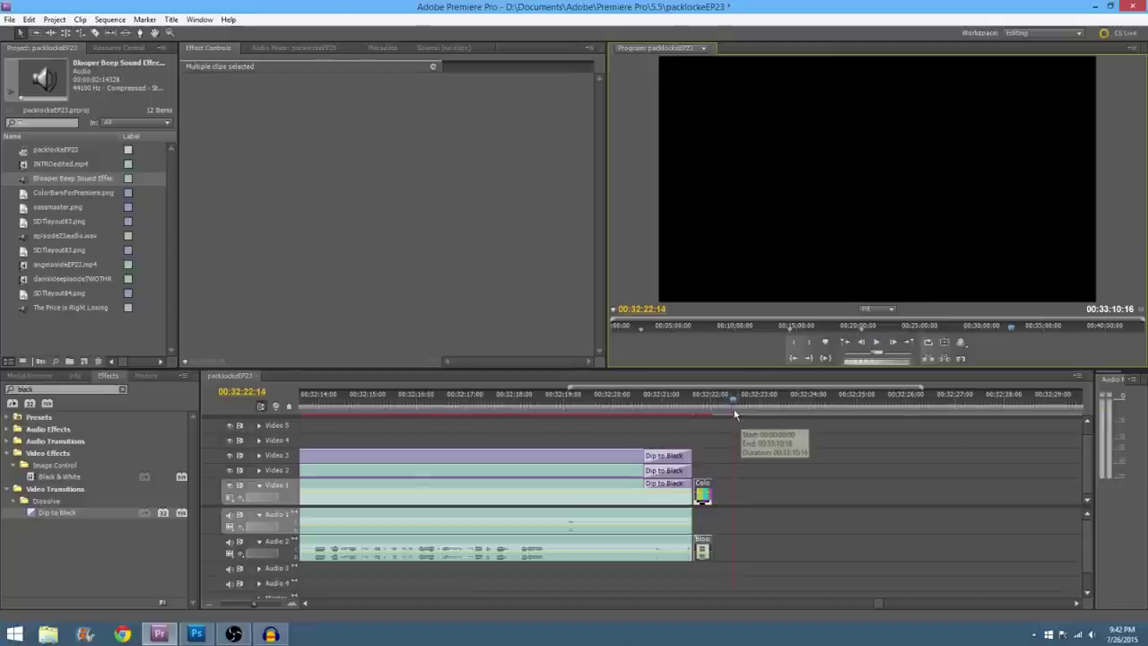
Step: Extend the color bars and beep to end at about 00:32:22:06 and play them back
{"action": "left_click_drag", "start_coordinate": [734, 403], "coordinate": [708, 428]}
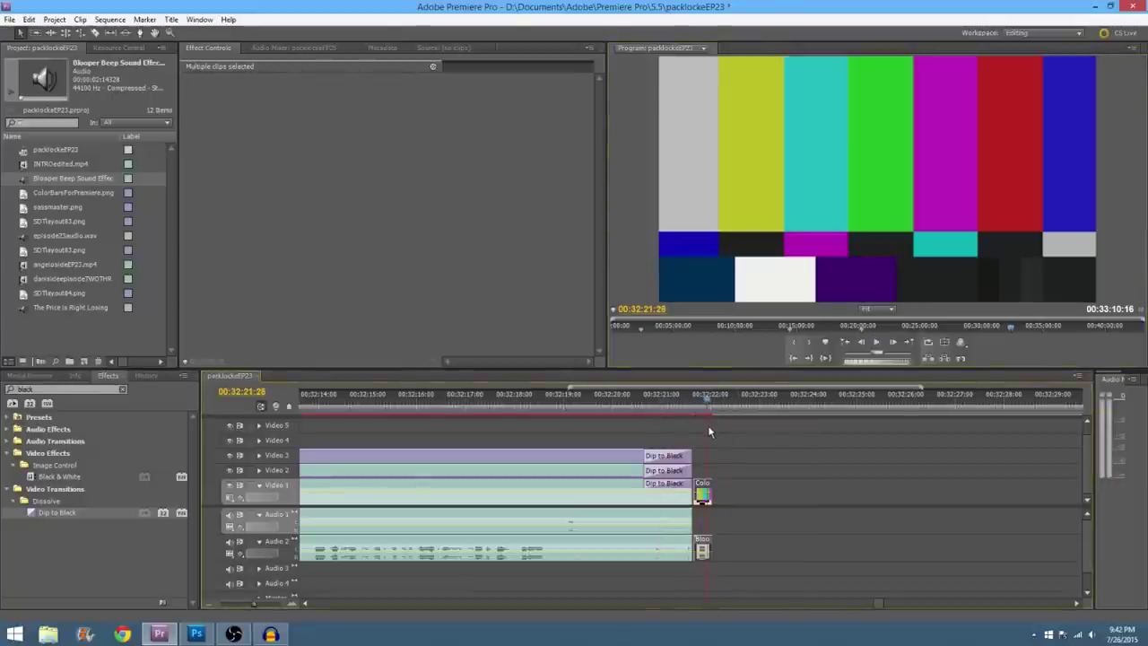
{"action": "left_click", "coordinate": [269, 604]}
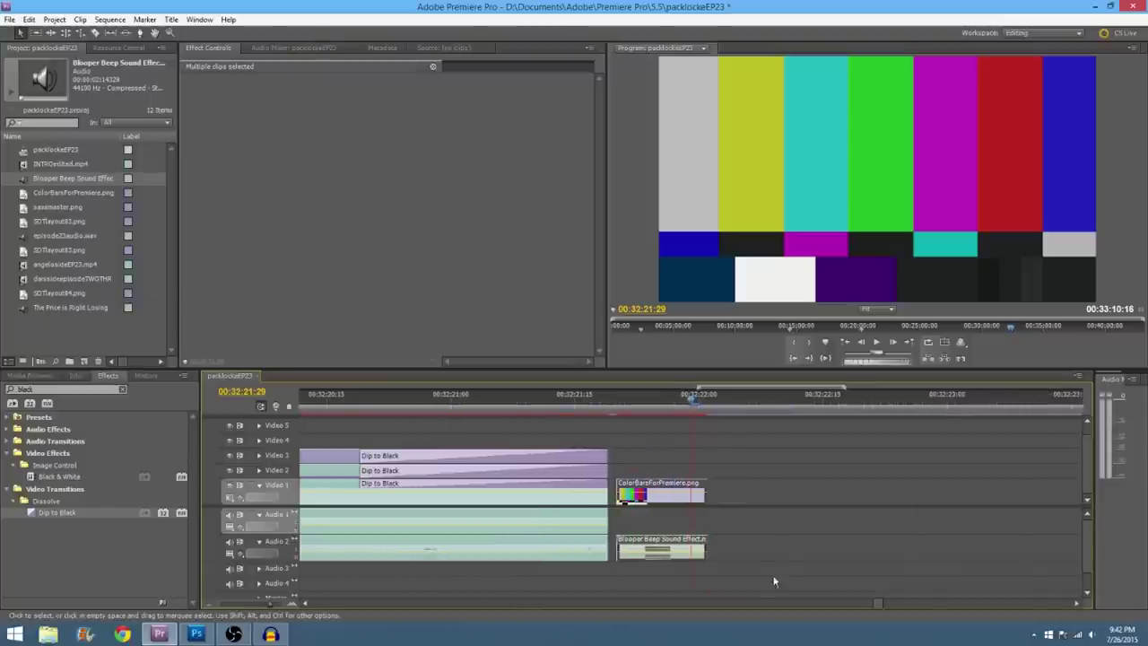
{"action": "left_click_drag", "start_coordinate": [705, 551], "coordinate": [747, 551]}
{"action": "left_click", "coordinate": [836, 520]}
{"action": "left_click_drag", "start_coordinate": [693, 404], "coordinate": [592, 405]}
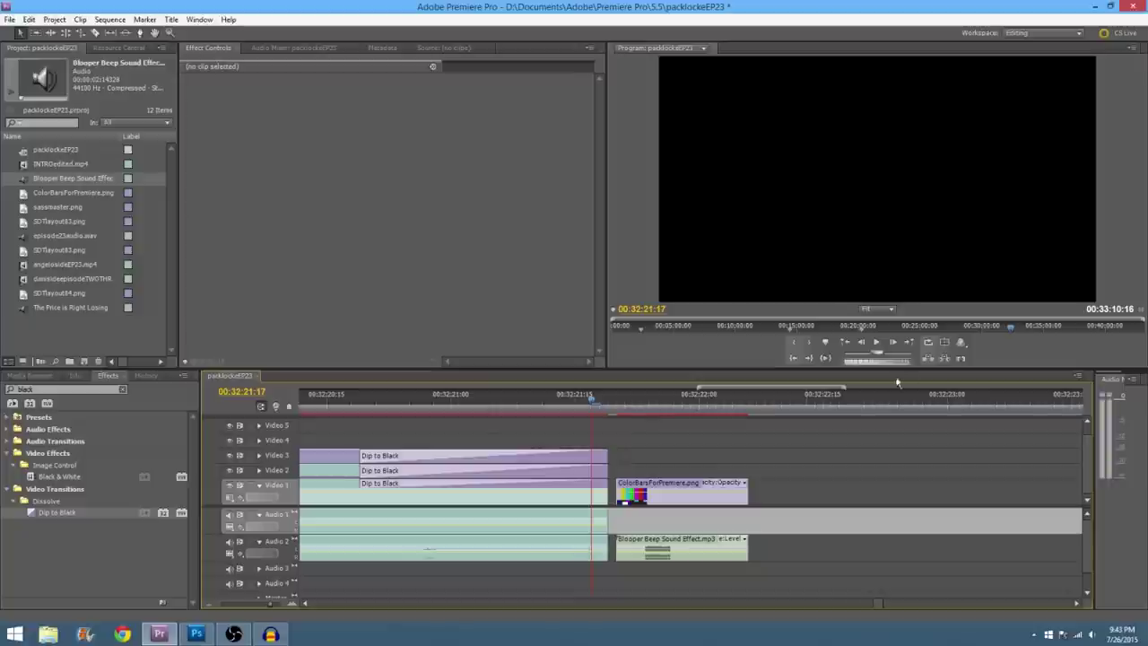
{"action": "left_click", "coordinate": [877, 342]}
{"action": "left_click", "coordinate": [876, 342]}
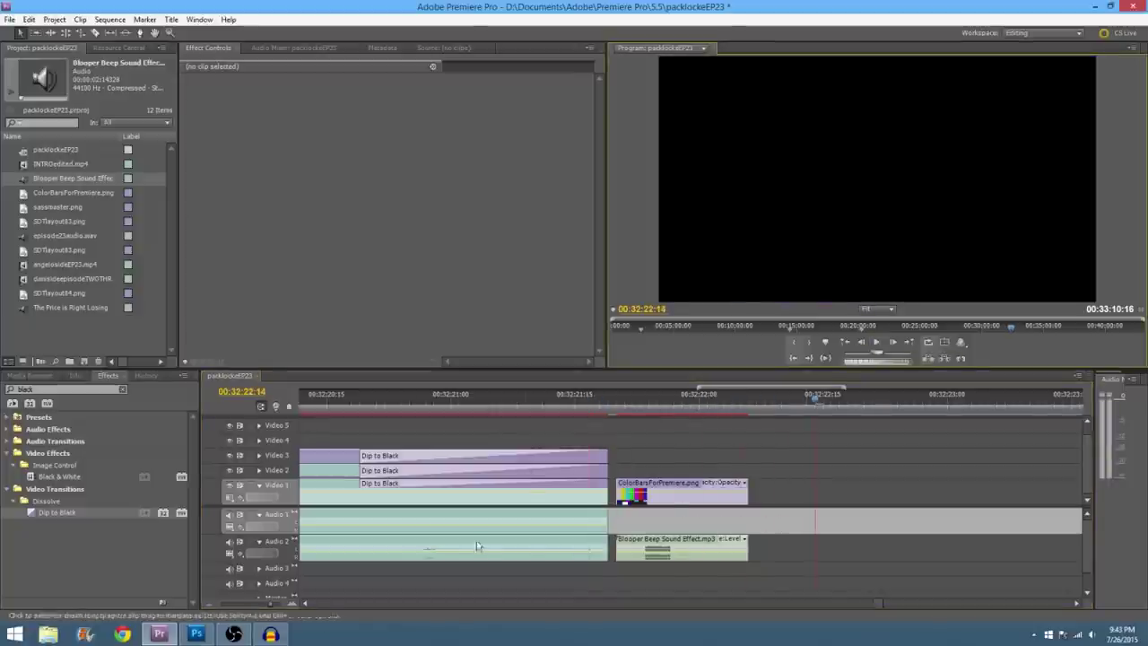
Step: Move the closing clip group on all its tracks to directly after the color bars and play back the transition
{"action": "mouse_move", "coordinate": [251, 604]}
{"action": "left_mouse_down"}
{"action": "mouse_move", "coordinate": [237, 603]}
{"action": "mouse_move", "coordinate": [259, 606]}
{"action": "left_mouse_up"}
{"action": "left_click", "coordinate": [747, 541]}
{"action": "left_click", "coordinate": [660, 394]}
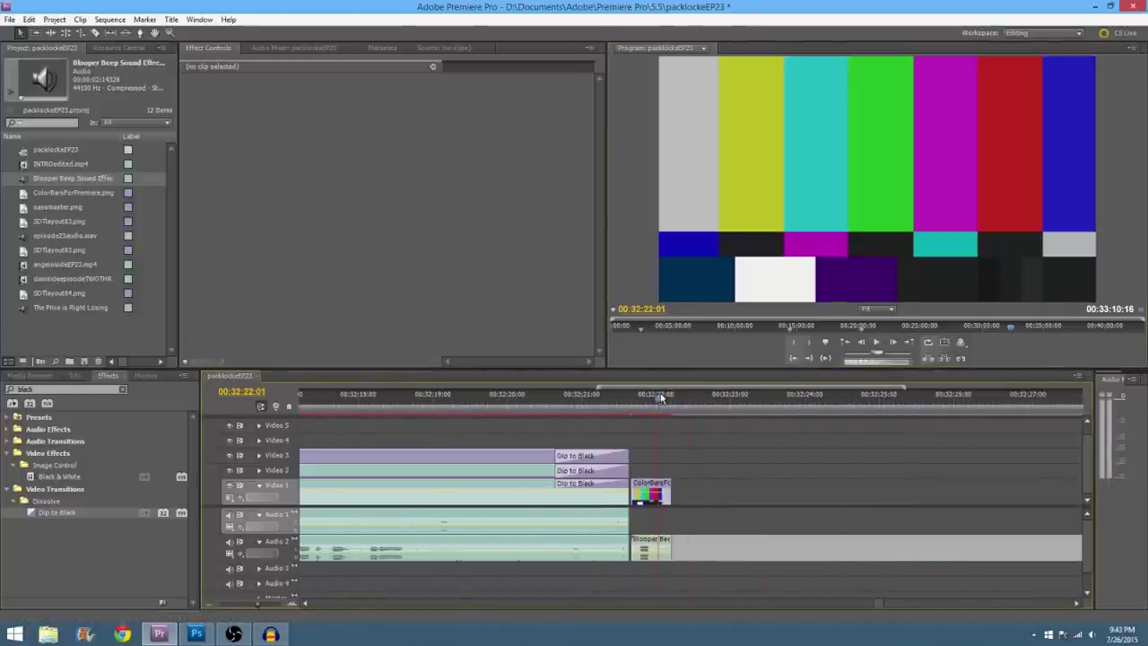
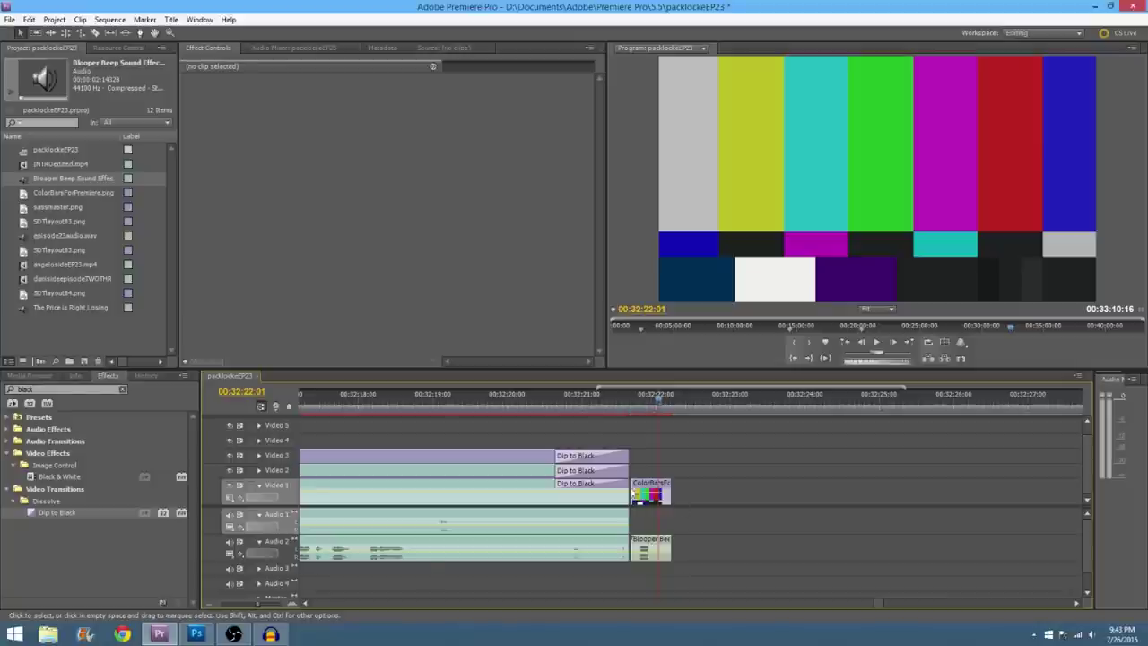
{"action": "left_click_drag", "start_coordinate": [255, 603], "coordinate": [239, 604]}
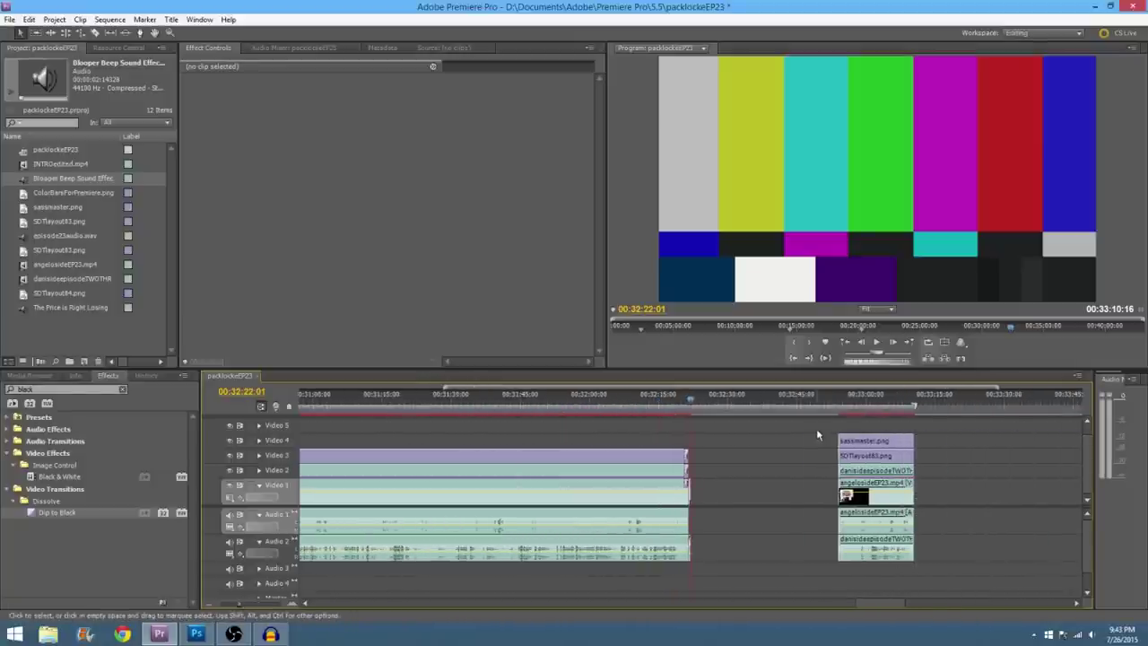
{"action": "left_click_drag", "start_coordinate": [817, 434], "coordinate": [898, 565]}
{"action": "left_click_drag", "start_coordinate": [842, 445], "coordinate": [681, 403]}
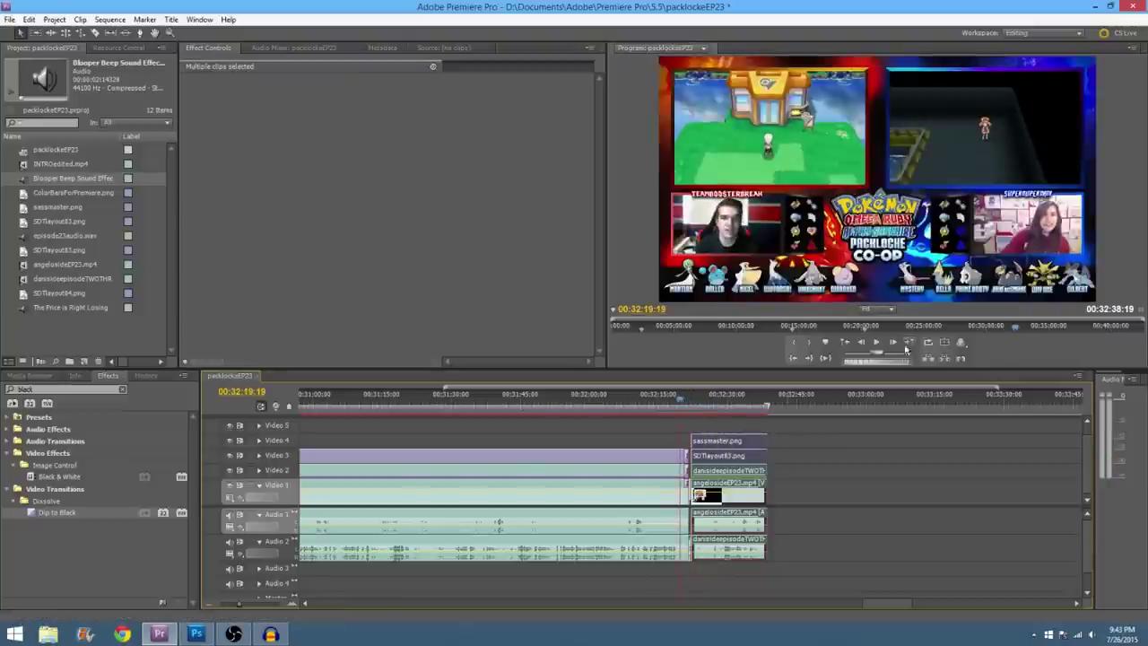
{"action": "left_click", "coordinate": [876, 345]}
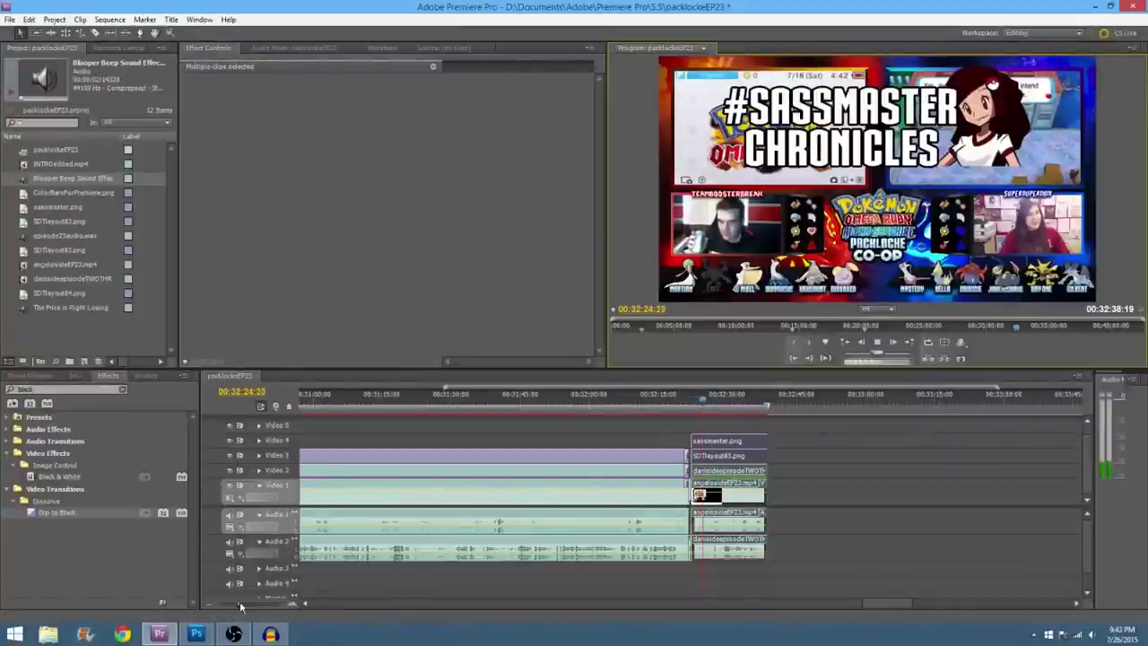
{"action": "left_click_drag", "start_coordinate": [239, 603], "coordinate": [250, 609]}
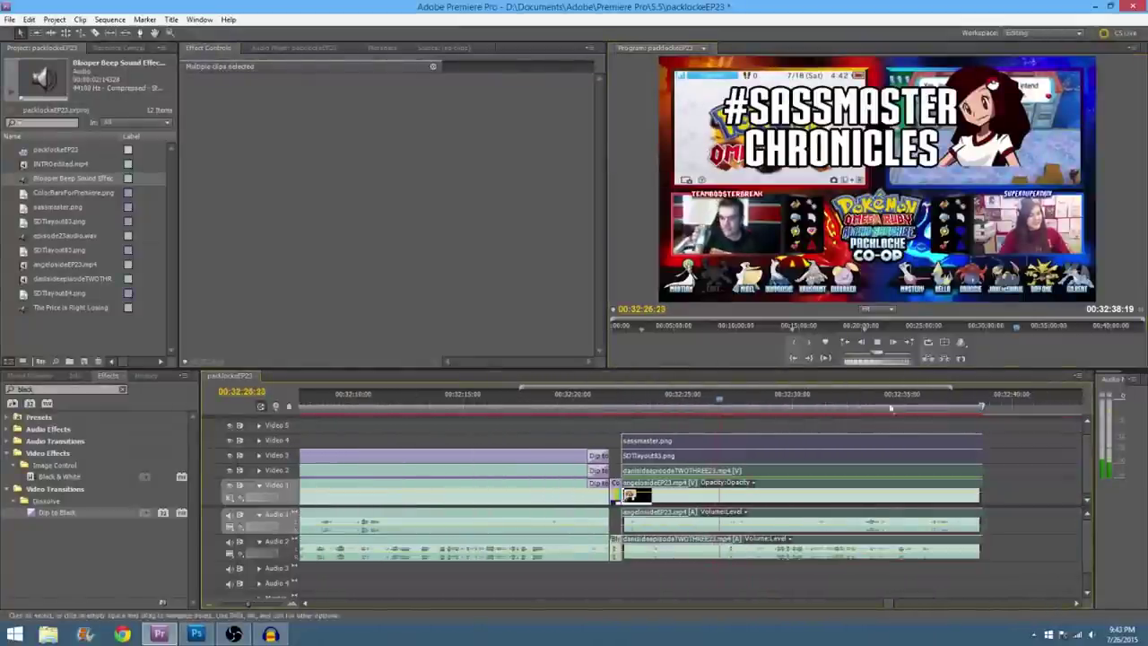
{"action": "left_click", "coordinate": [258, 539]}
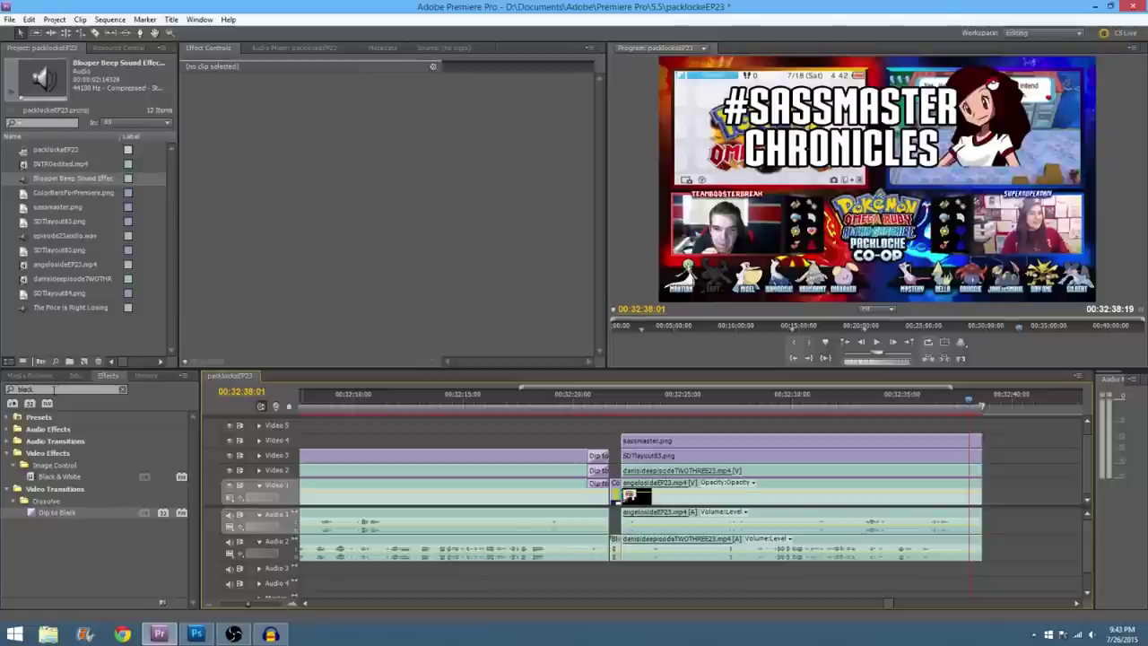
Step: Find the Exponential Fade transition and apply it to the end of the main footage's audio on Audio 2
{"action": "double_click", "coordinate": [54, 390]}
{"action": "type", "text": "fade"}
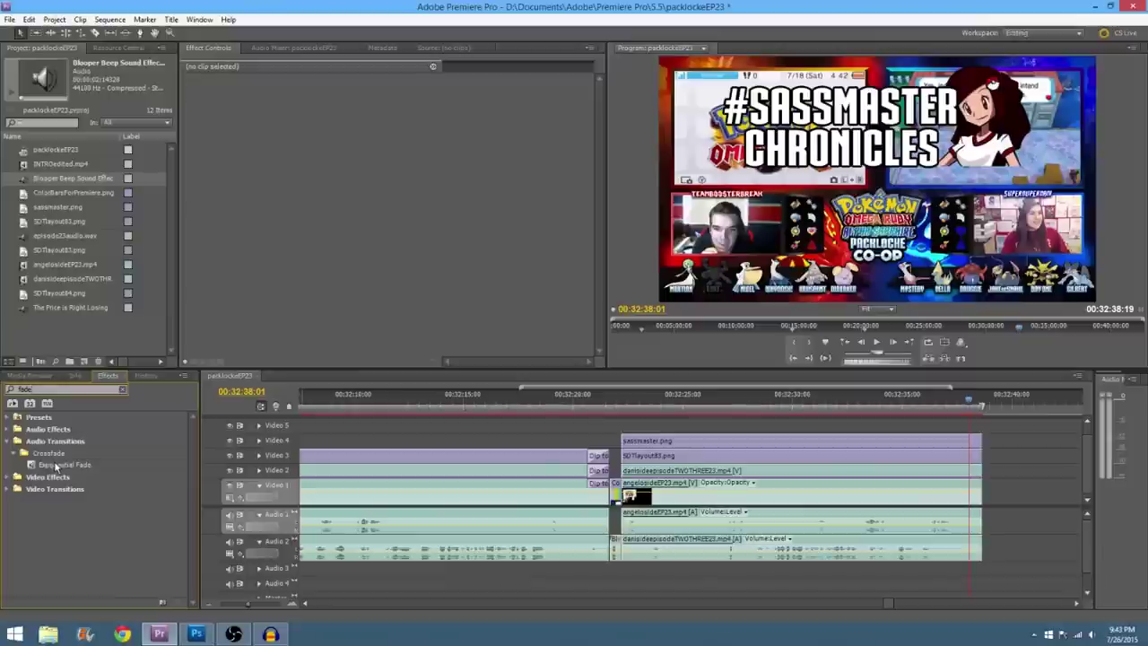
{"action": "left_click_drag", "start_coordinate": [56, 465], "coordinate": [605, 543]}
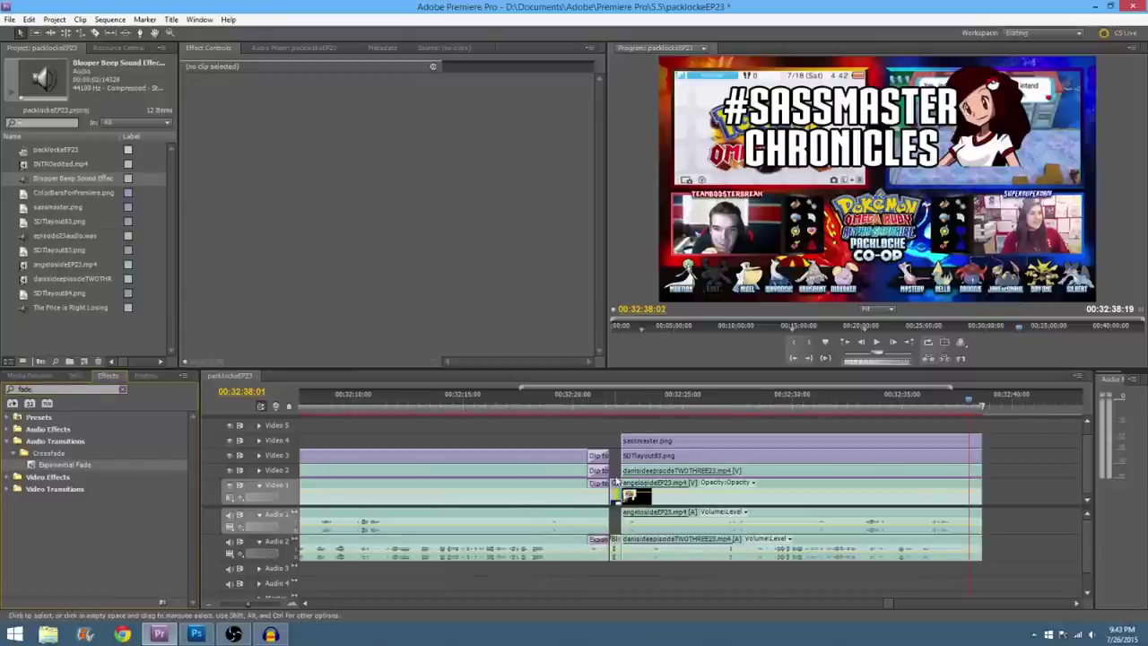
Step: Play back the transition into the closing #Sassmaster Chronicles segment, starting at about 00:32:20:03
{"action": "left_click", "coordinate": [576, 405]}
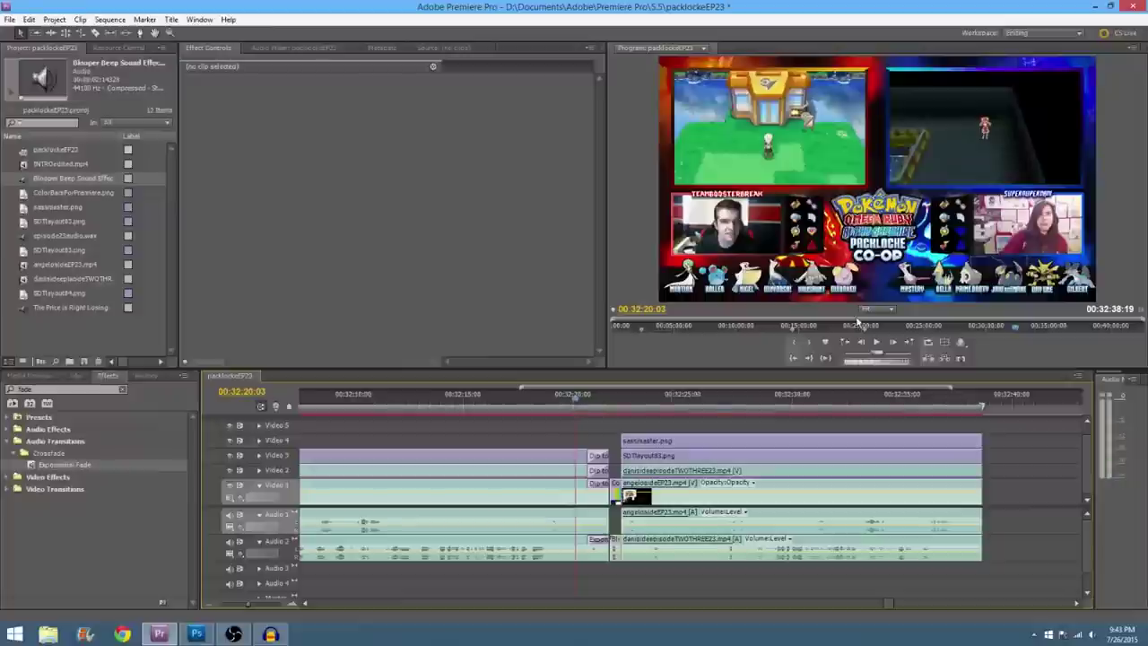
{"action": "left_click", "coordinate": [878, 342]}
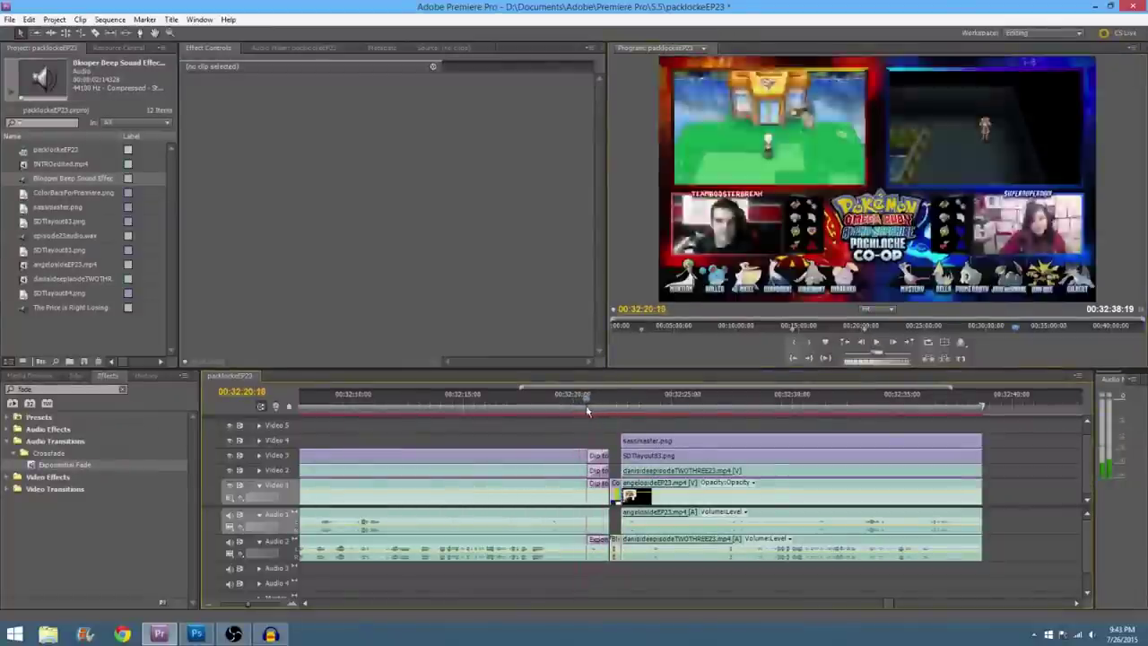
{"action": "left_click", "coordinate": [606, 410]}
{"action": "left_click_drag", "start_coordinate": [606, 410], "coordinate": [798, 436]}
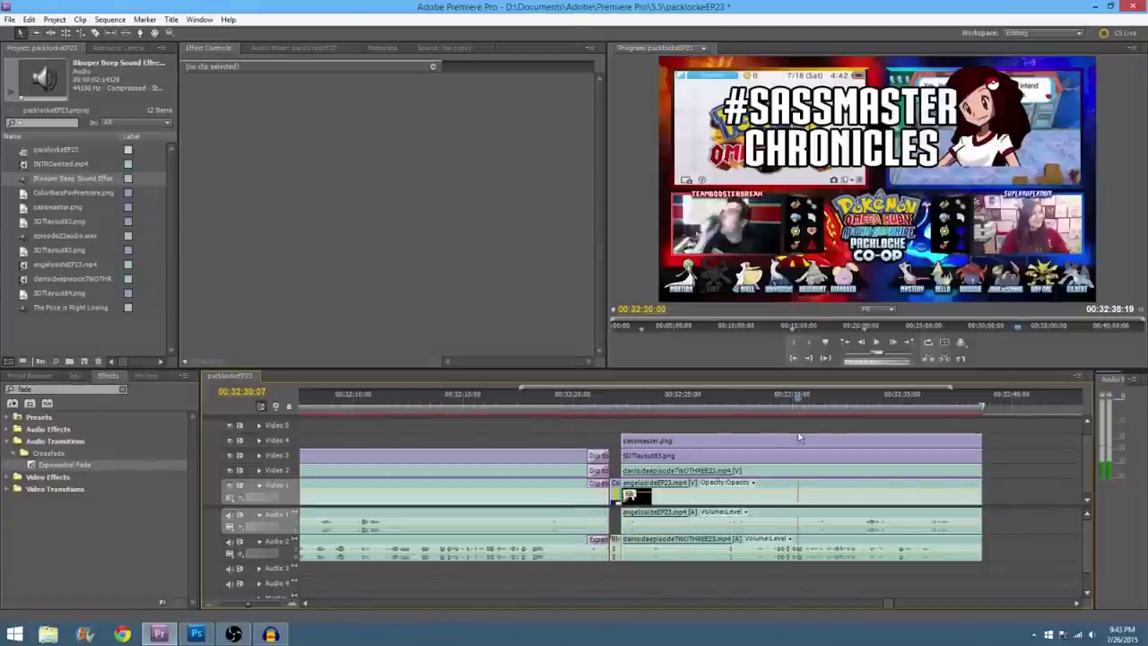
Step: Apply Exponential Fade to the unfaded audio clip ends and Dip to Black to the ends of the closing segment's video clips
{"action": "left_click_drag", "start_coordinate": [51, 469], "coordinate": [982, 520]}
{"action": "left_click_drag", "start_coordinate": [51, 469], "coordinate": [601, 520]}
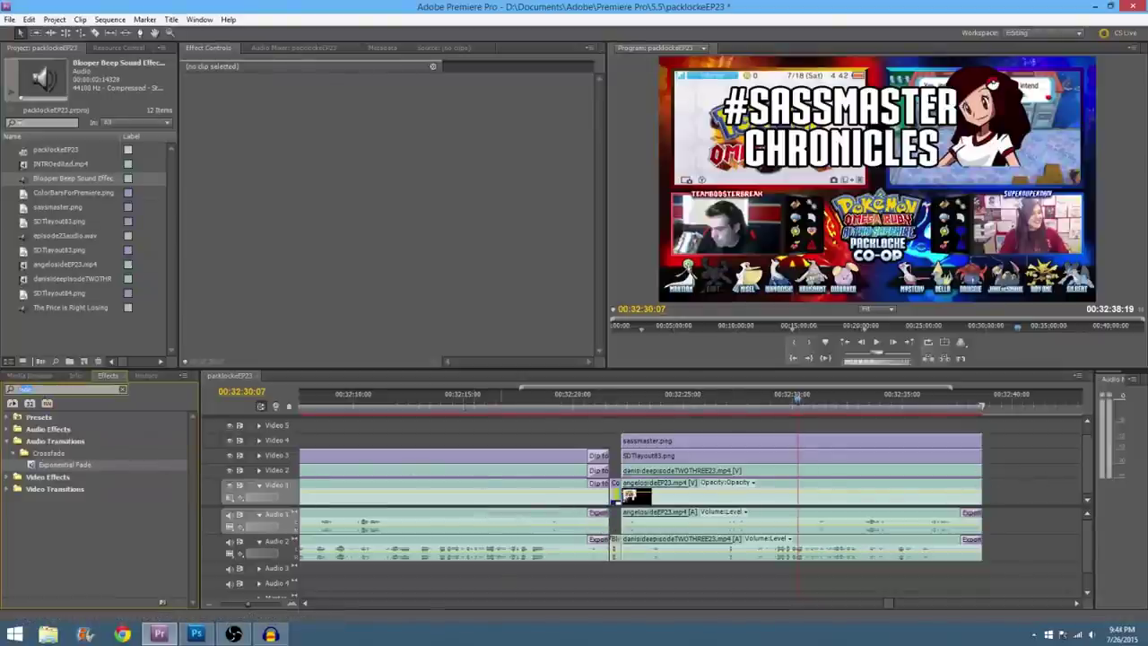
{"action": "type", "text": "black"}
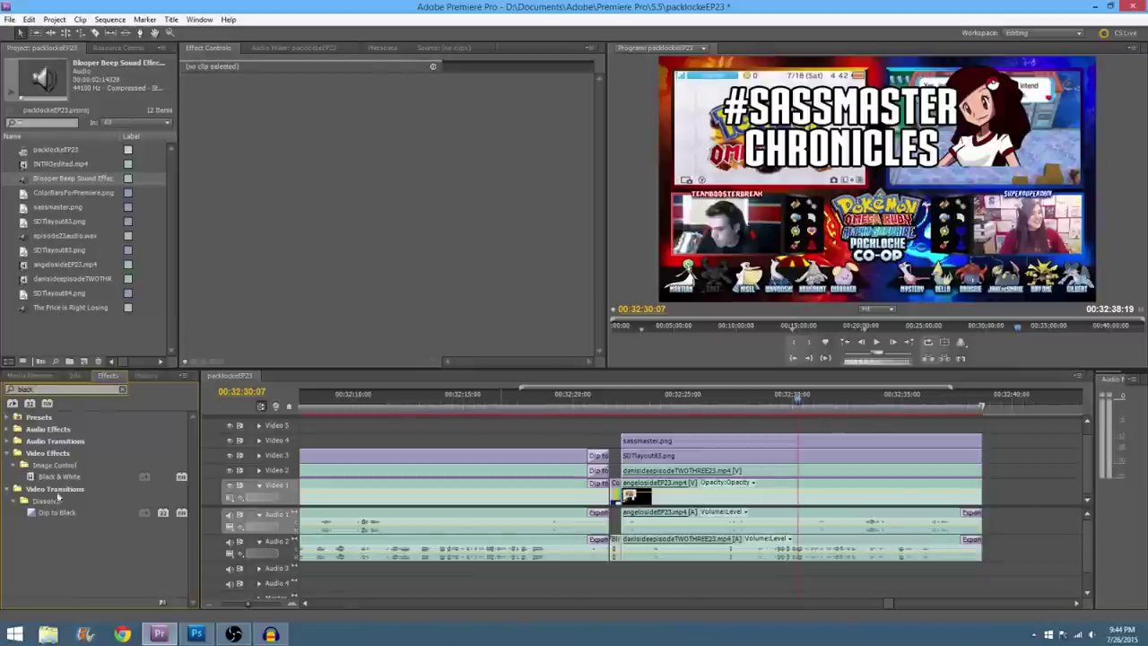
{"action": "left_click_drag", "start_coordinate": [56, 512], "coordinate": [973, 486]}
Step: Preview the fade-out at the end of the closing segment and check the full sequence on the timeline
{"action": "left_click", "coordinate": [930, 397]}
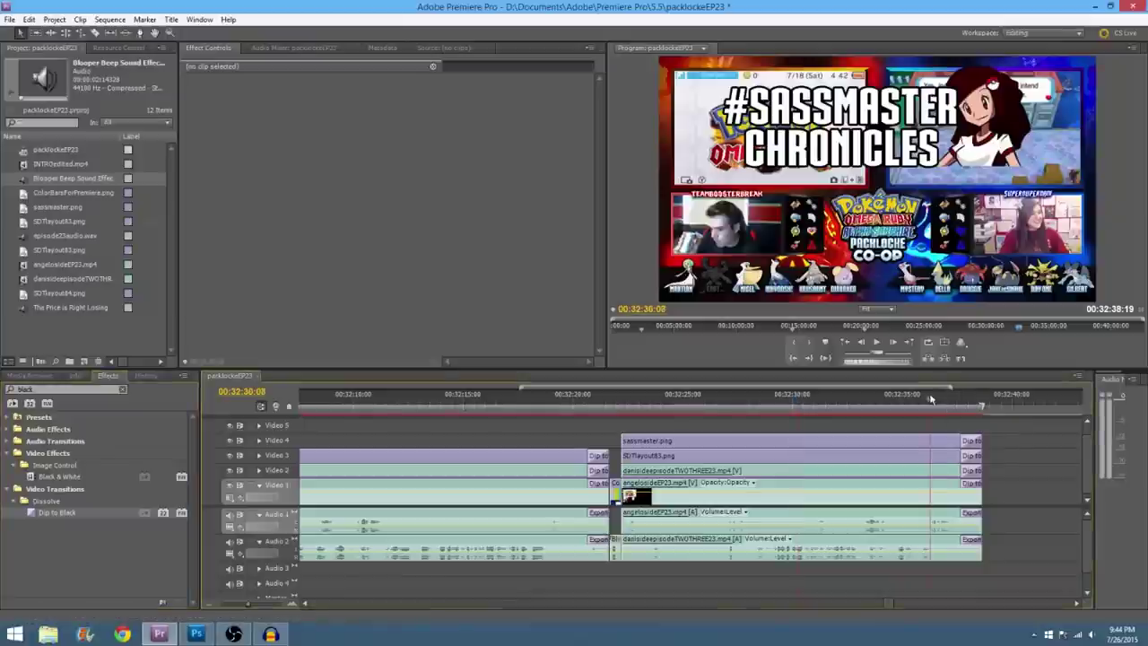
{"action": "left_click", "coordinate": [878, 345]}
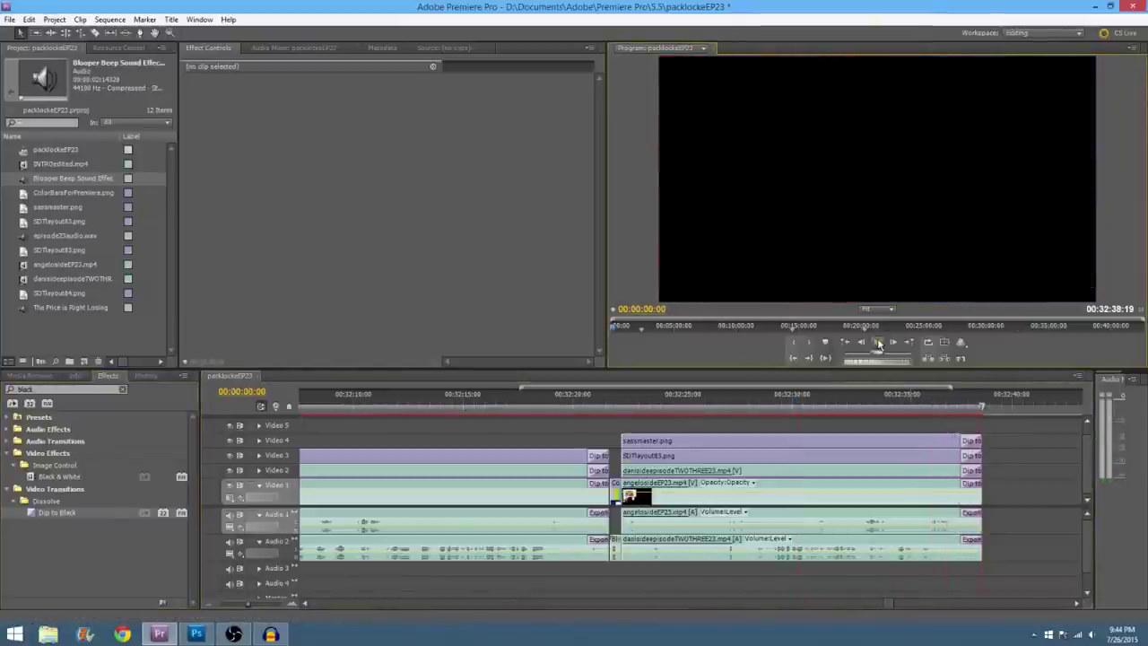
{"action": "left_click", "coordinate": [1007, 425]}
{"action": "left_click_drag", "start_coordinate": [247, 603], "coordinate": [201, 610]}
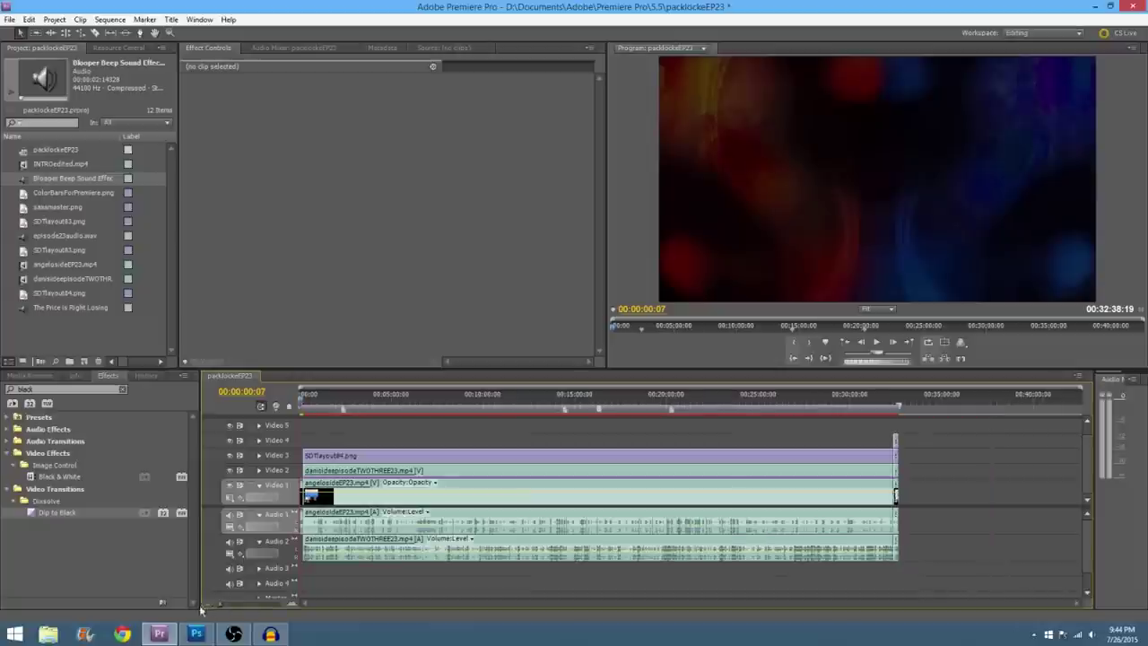
{"action": "left_click", "coordinate": [901, 408]}
{"action": "key", "text": "="}
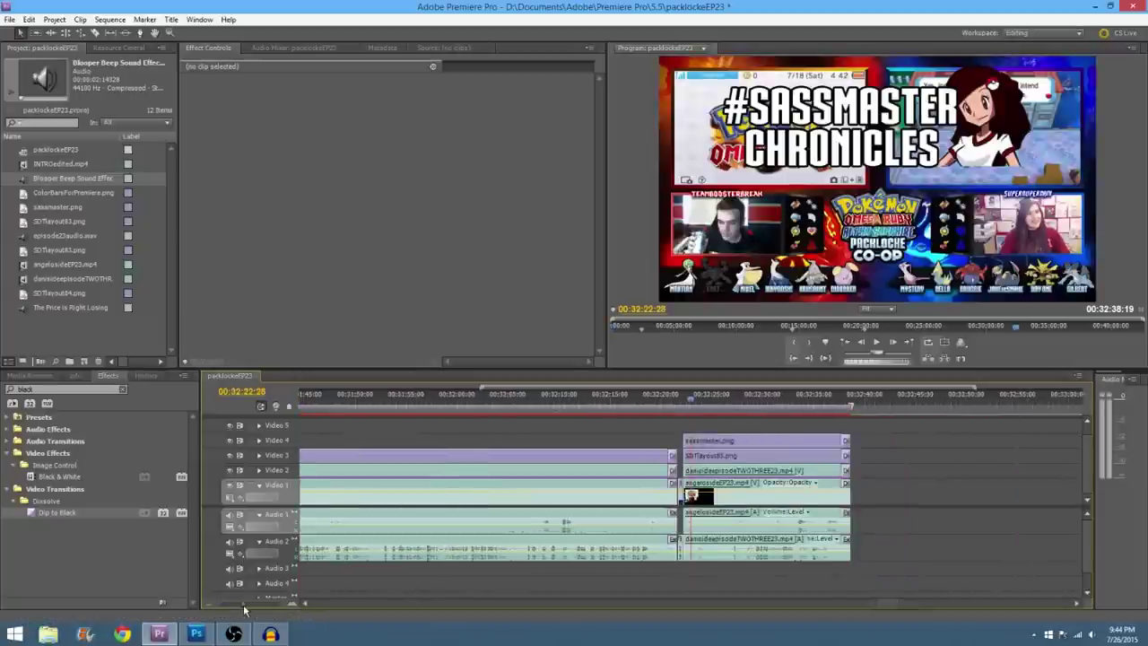
Step: Select all closing segment clips and adjust their ends so the sequence finishes at 00:32:39:03
{"action": "left_click_drag", "start_coordinate": [892, 435], "coordinate": [863, 532]}
{"action": "left_click", "coordinate": [833, 396]}
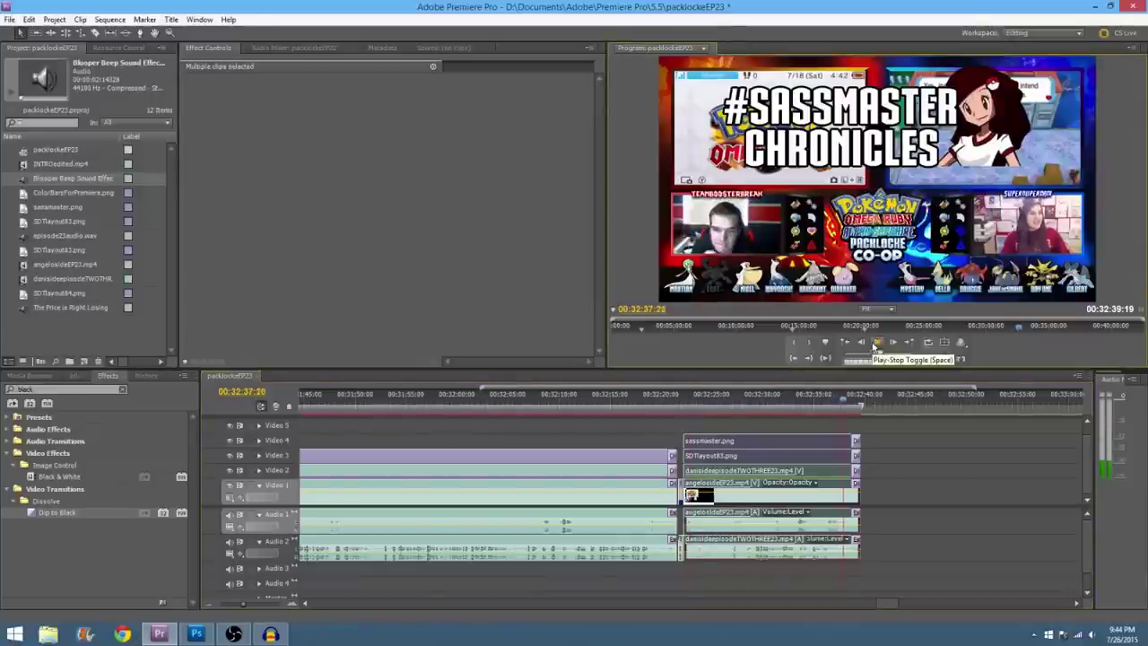
{"action": "left_click", "coordinate": [849, 400]}
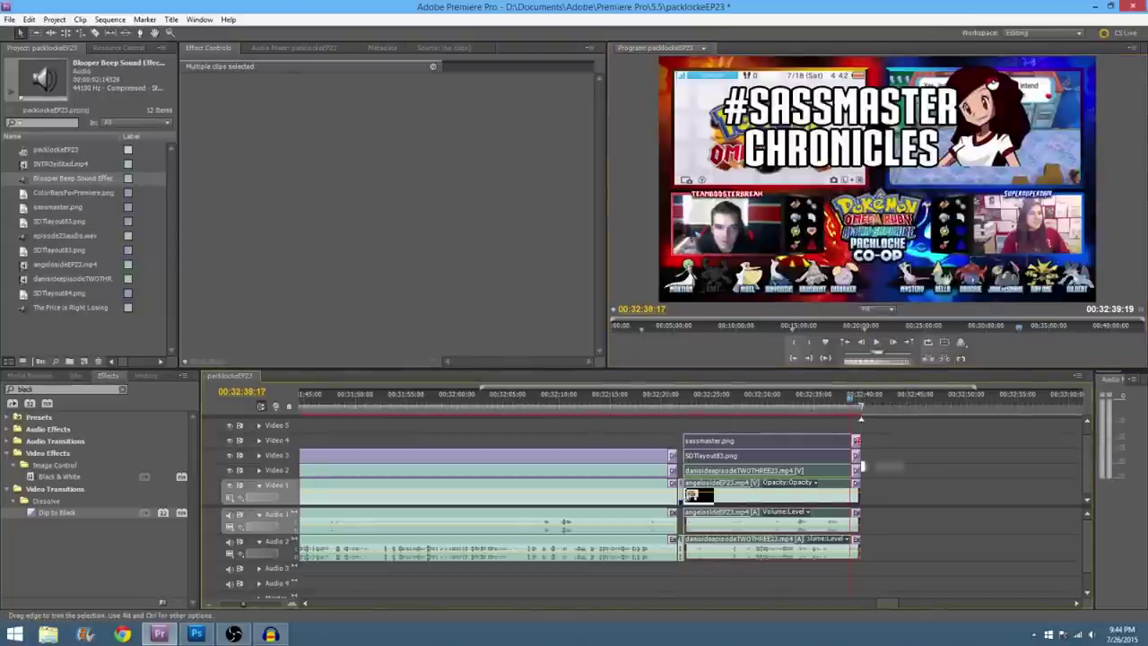
{"action": "left_click_drag", "start_coordinate": [860, 466], "coordinate": [853, 466]}
Step: Play back the adjusted fade to black at the end of the closing segment
{"action": "left_click", "coordinate": [856, 405]}
{"action": "left_click", "coordinate": [843, 408]}
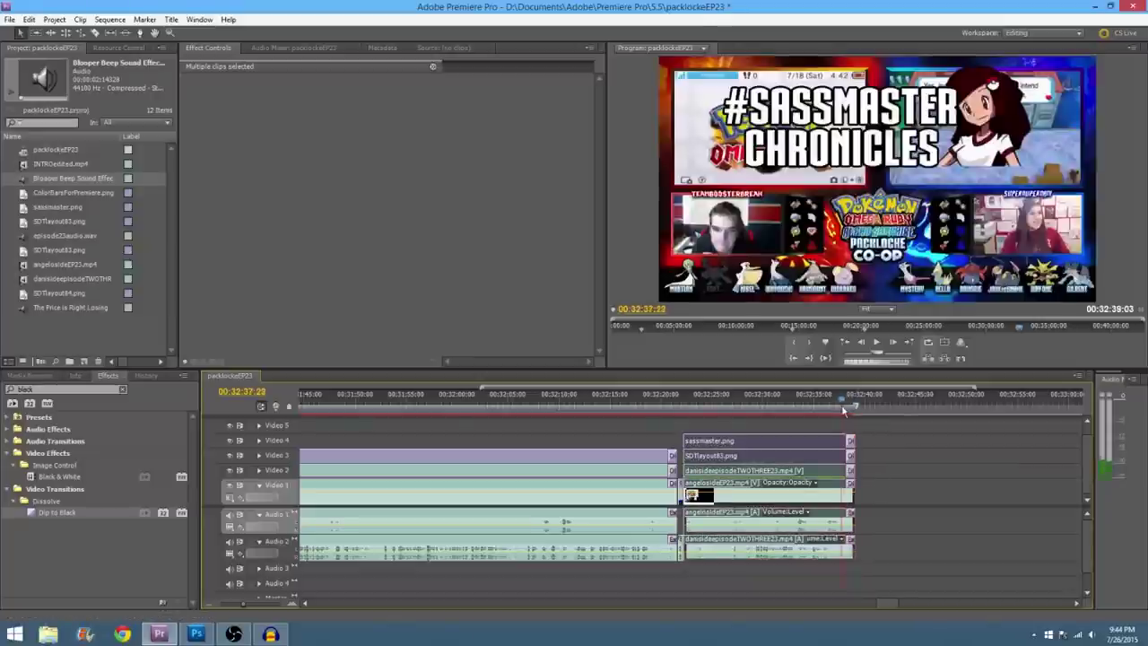
{"action": "left_click", "coordinate": [877, 343]}
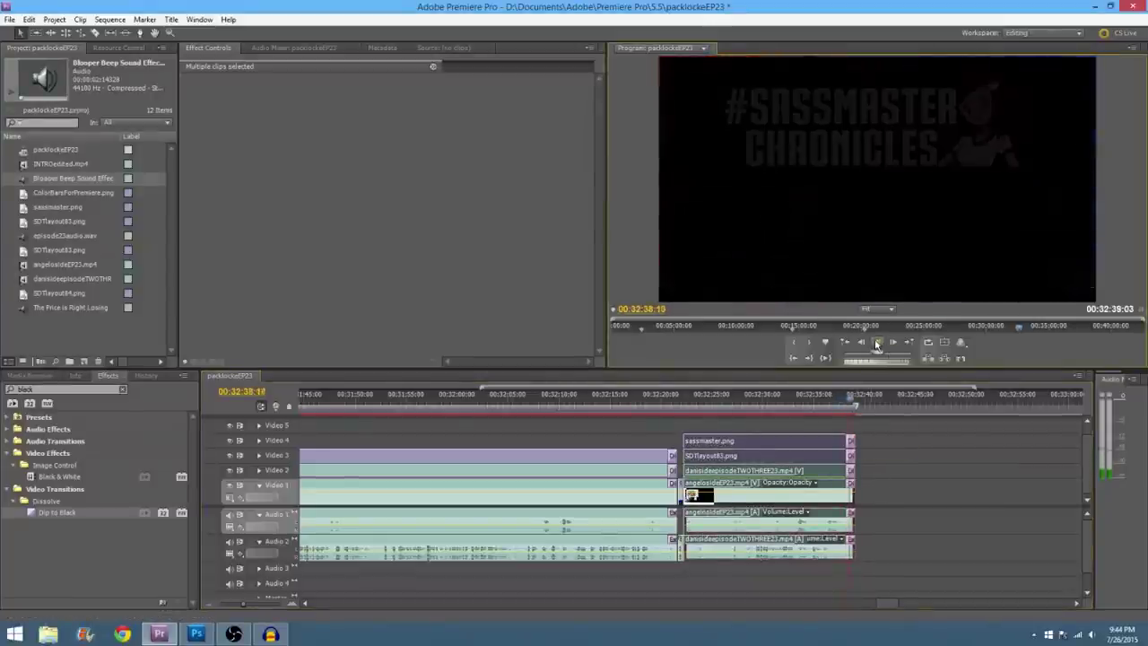
{"action": "left_click", "coordinate": [846, 407]}
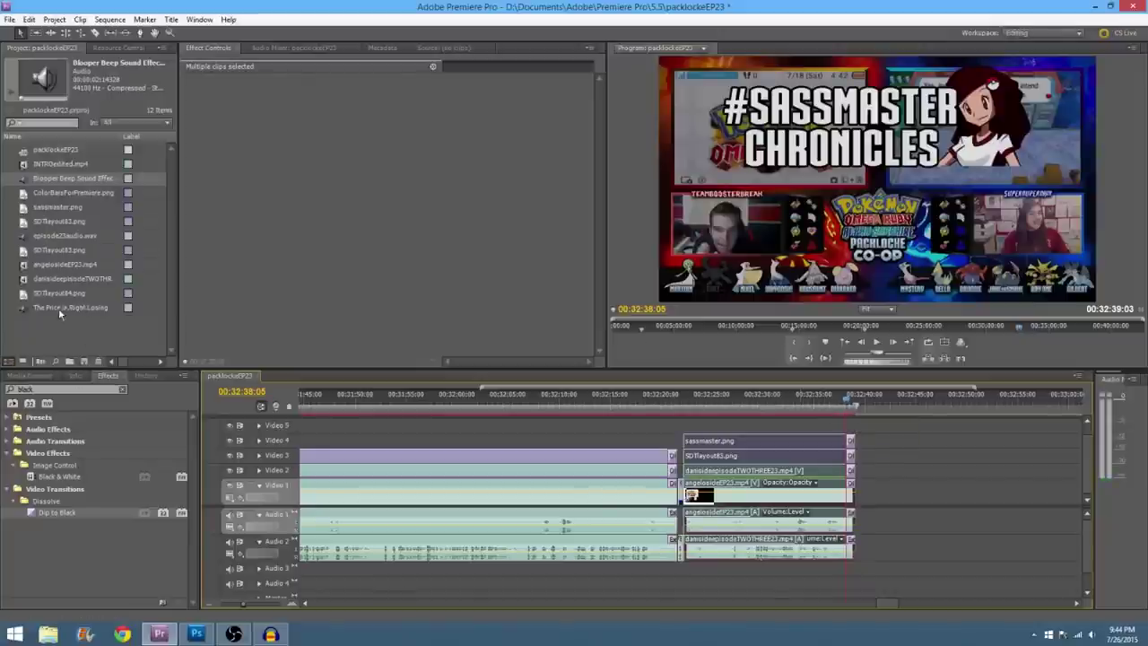
Step: Place The Price is Right Losing Horn sound on Audio 3 directly after the closing clips and play back the ending
{"action": "left_click_drag", "start_coordinate": [59, 307], "coordinate": [856, 567]}
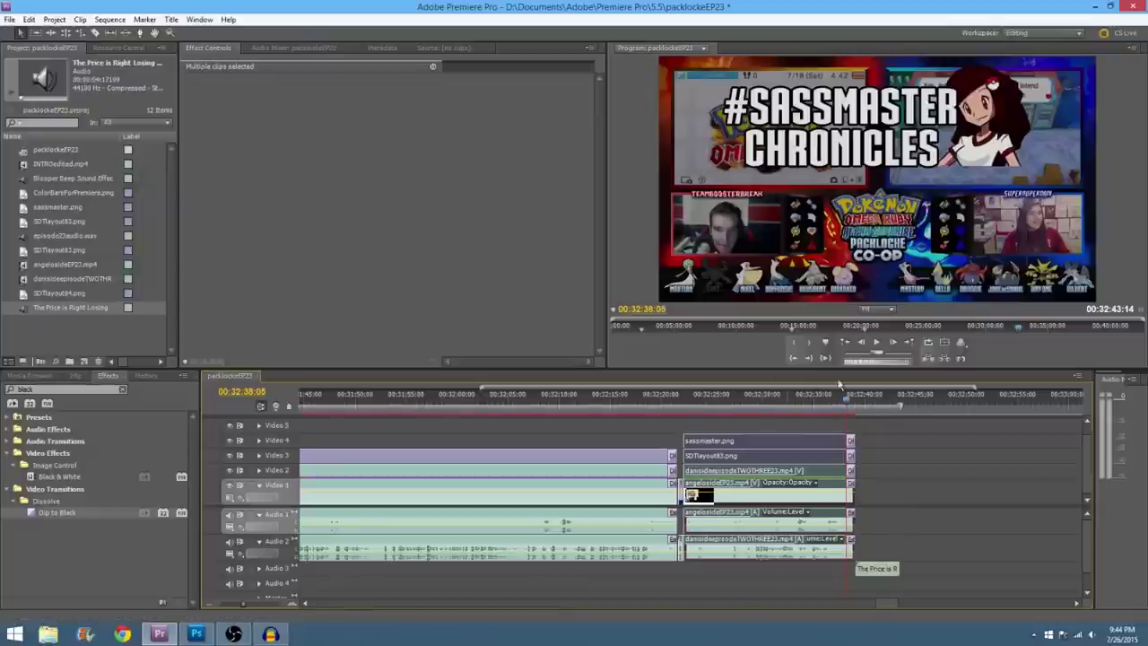
{"action": "left_click_drag", "start_coordinate": [845, 402], "coordinate": [827, 408]}
{"action": "left_click", "coordinate": [878, 343]}
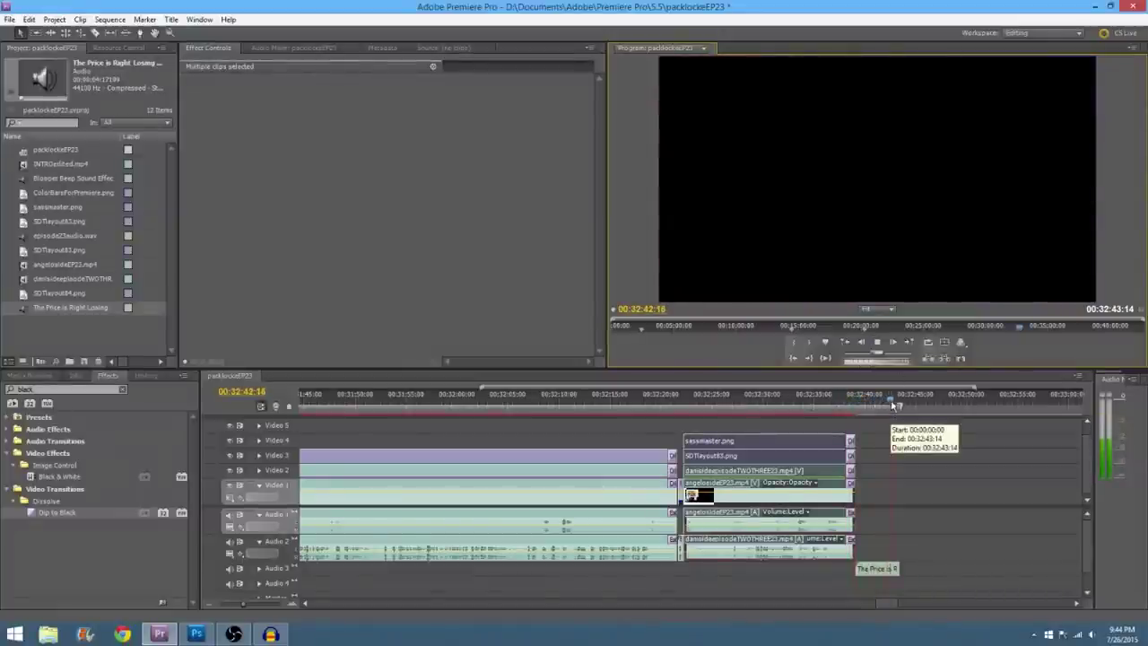
{"action": "left_click_drag", "start_coordinate": [895, 401], "coordinate": [771, 405]}
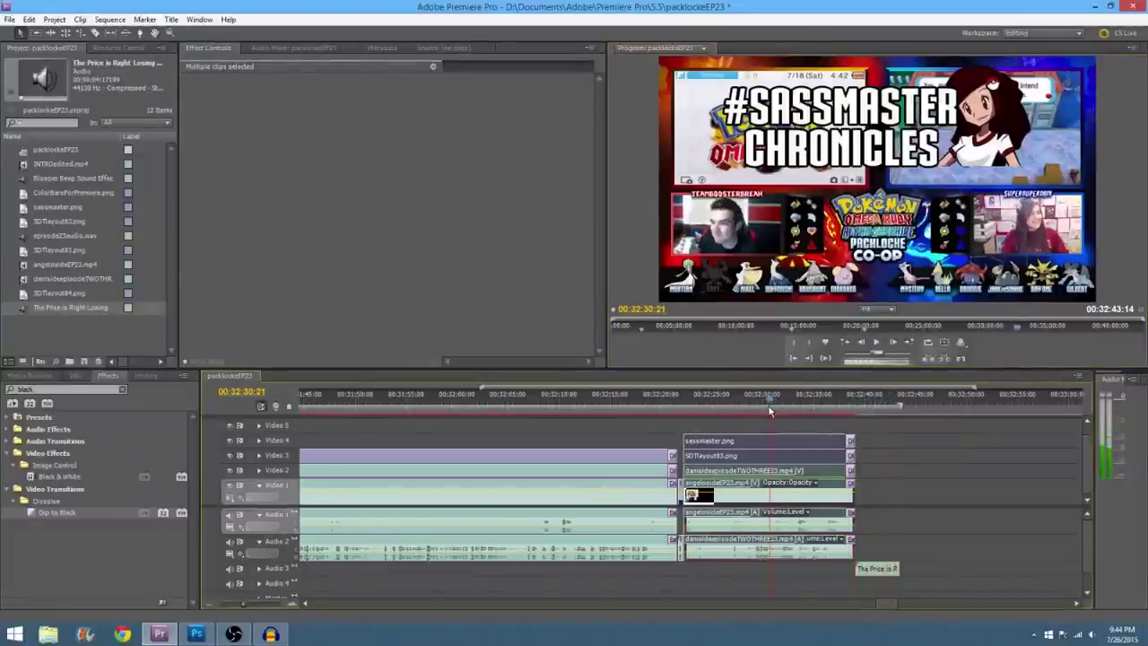
{"action": "left_click", "coordinate": [876, 343]}
{"action": "left_click", "coordinate": [877, 344]}
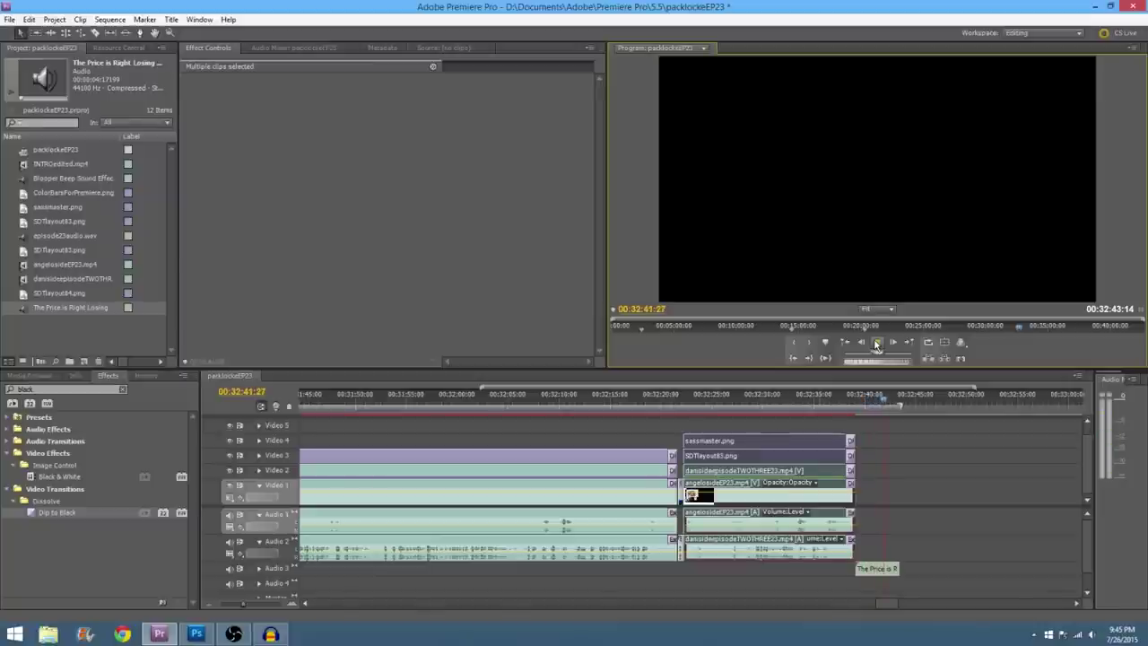
Step: Move the losing horn earlier on Audio 3 so it ends with the closing clips, and cue its start at 00:32:34:20
{"action": "left_click_drag", "start_coordinate": [871, 571], "coordinate": [839, 581]}
{"action": "left_click", "coordinate": [779, 401]}
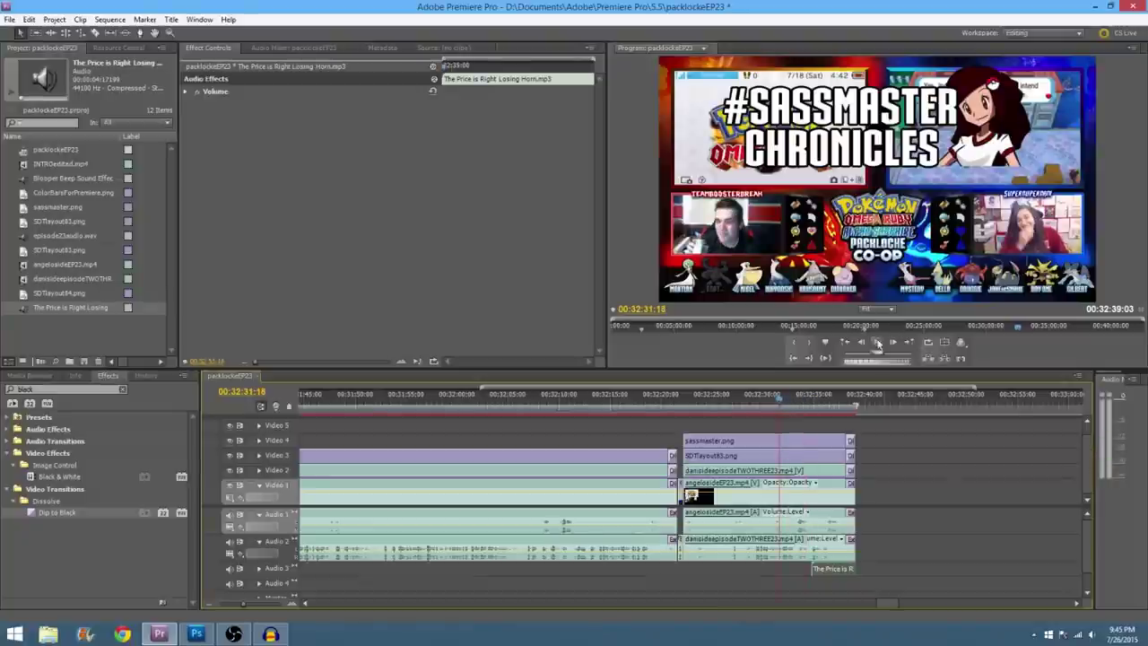
{"action": "left_click", "coordinate": [878, 343]}
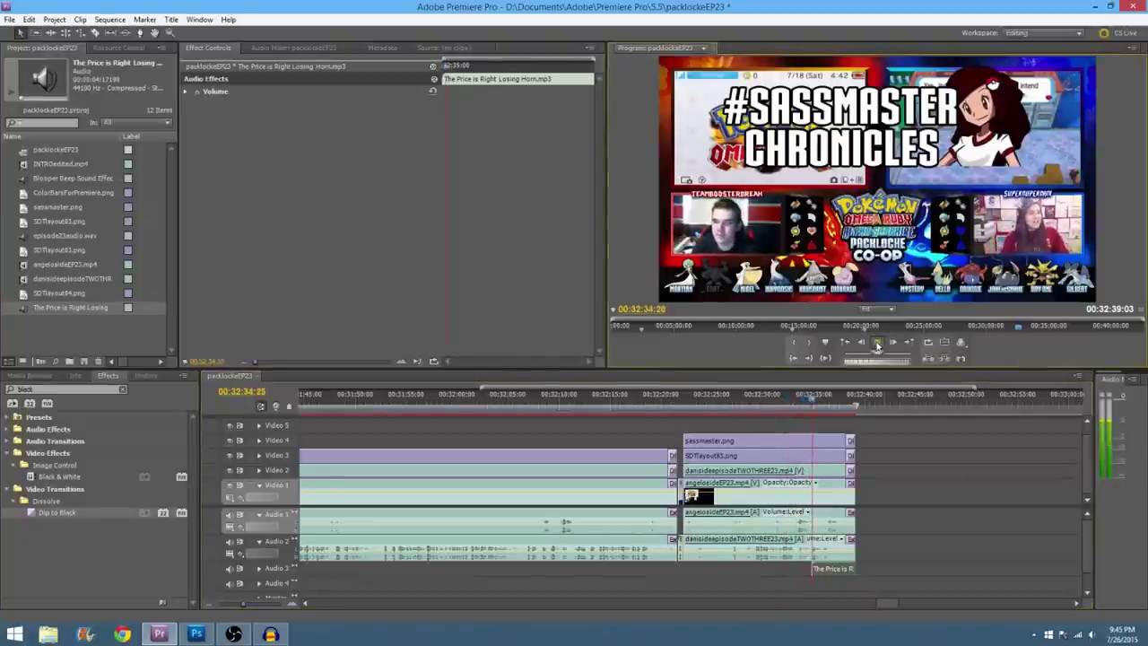
{"action": "left_click", "coordinate": [878, 343]}
{"action": "left_click", "coordinate": [878, 344]}
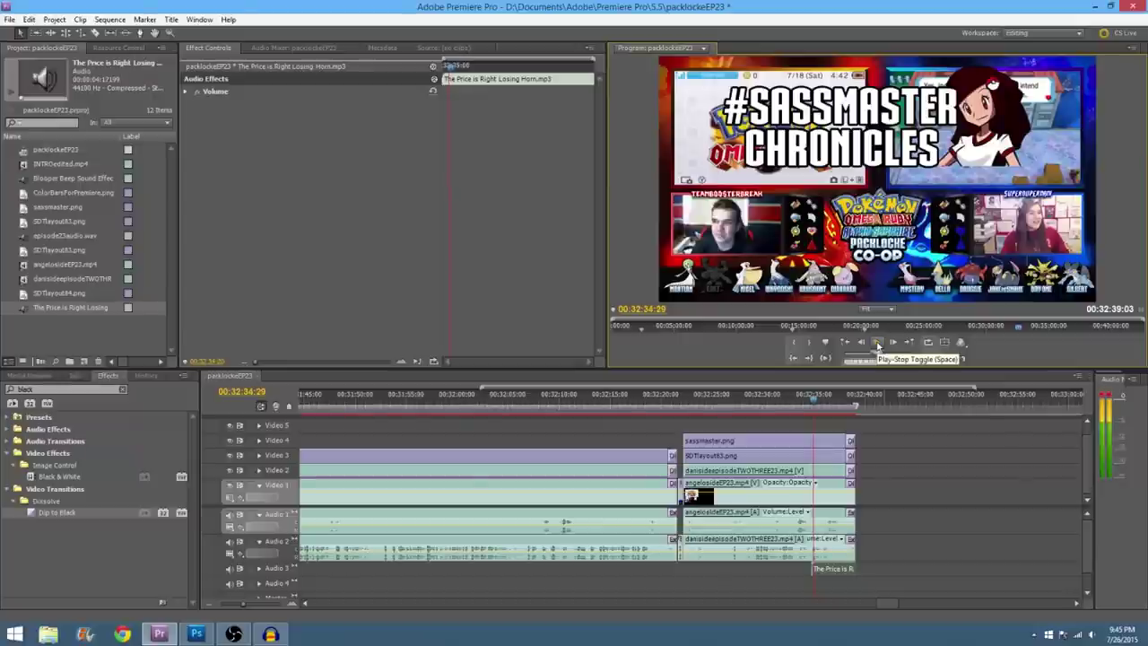
{"action": "key", "text": "Left"}
{"action": "key", "text": "Left"}
{"action": "key", "text": "Left"}
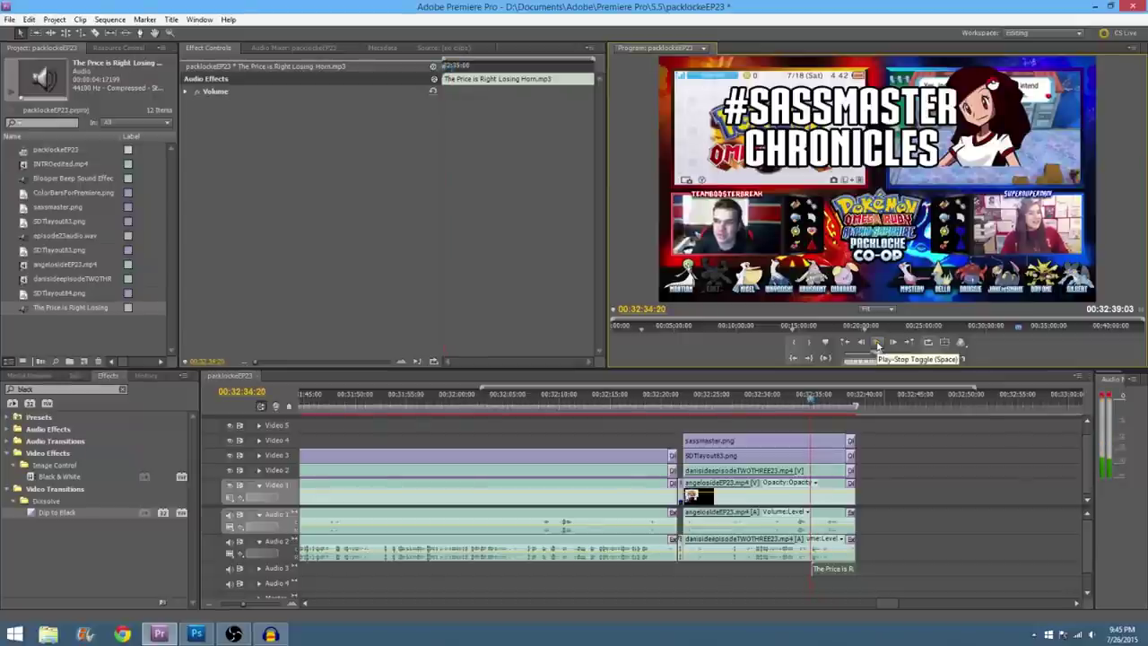
Step: Try to trim the closing clip's Audio 2 part back to the start of the losing horn
{"action": "left_click_drag", "start_coordinate": [851, 539], "coordinate": [812, 556]}
{"action": "left_click", "coordinate": [829, 472]}
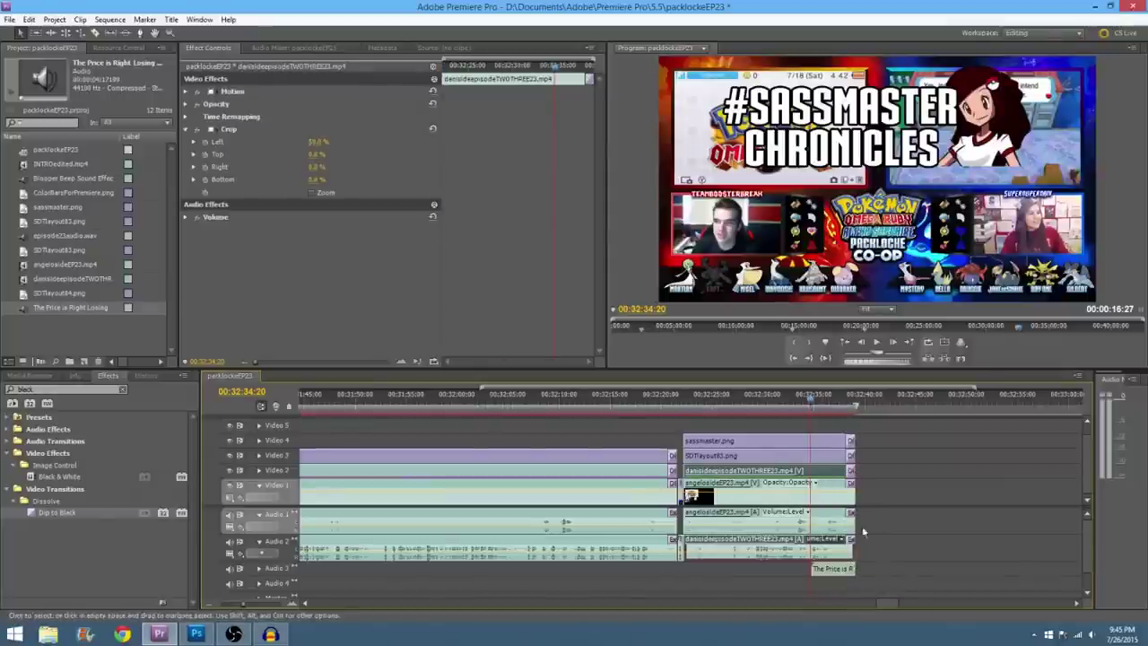
{"action": "mouse_move", "coordinate": [850, 541]}
{"action": "left_mouse_down"}
{"action": "mouse_move", "coordinate": [827, 549]}
{"action": "mouse_move", "coordinate": [852, 547]}
{"action": "left_mouse_up"}
{"action": "left_click", "coordinate": [809, 541]}
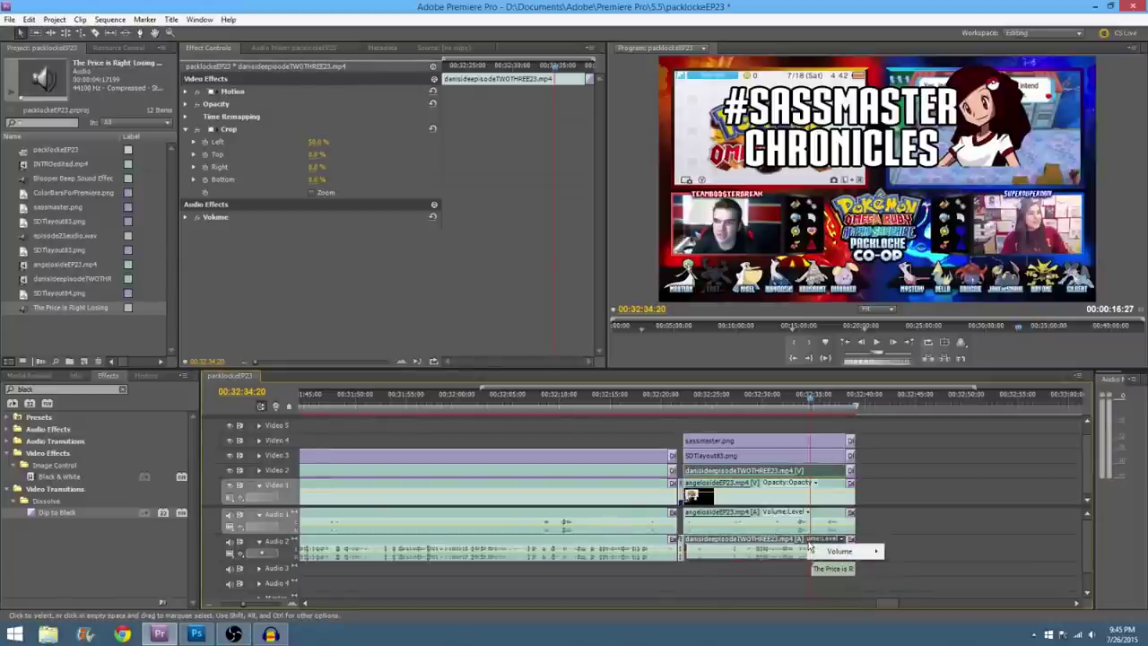
Step: Unlink the closing danisideepisodeTWOTHREE23.mp4 clip and trim its Audio 2 part to end at 00:32:34:20
{"action": "right_click", "coordinate": [808, 541]}
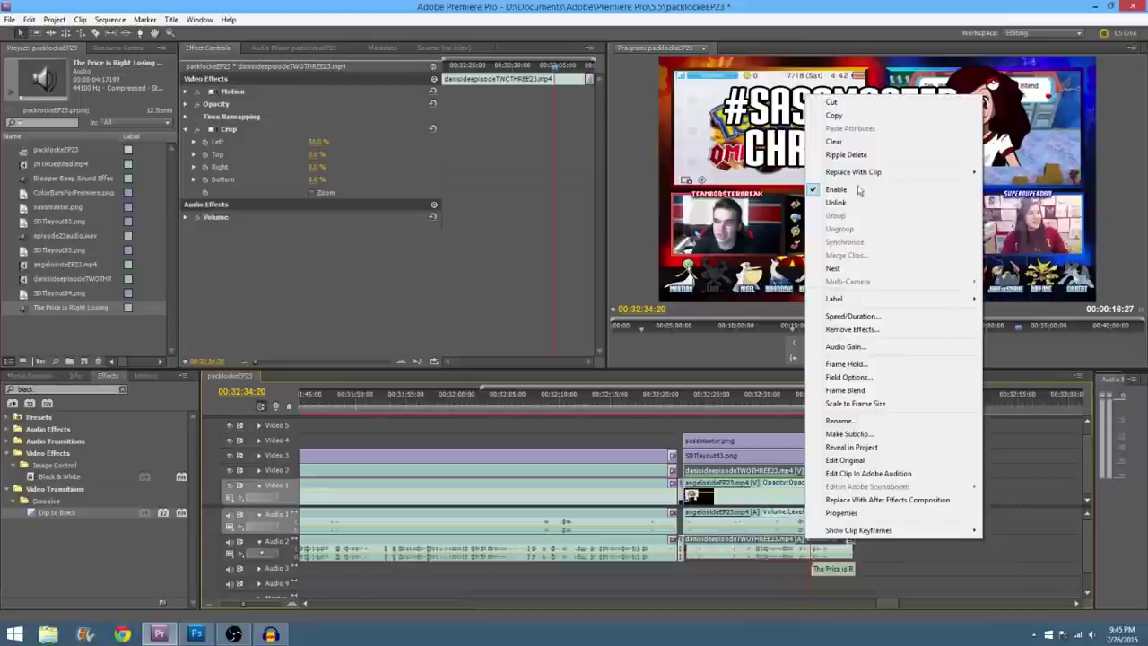
{"action": "left_click", "coordinate": [835, 202]}
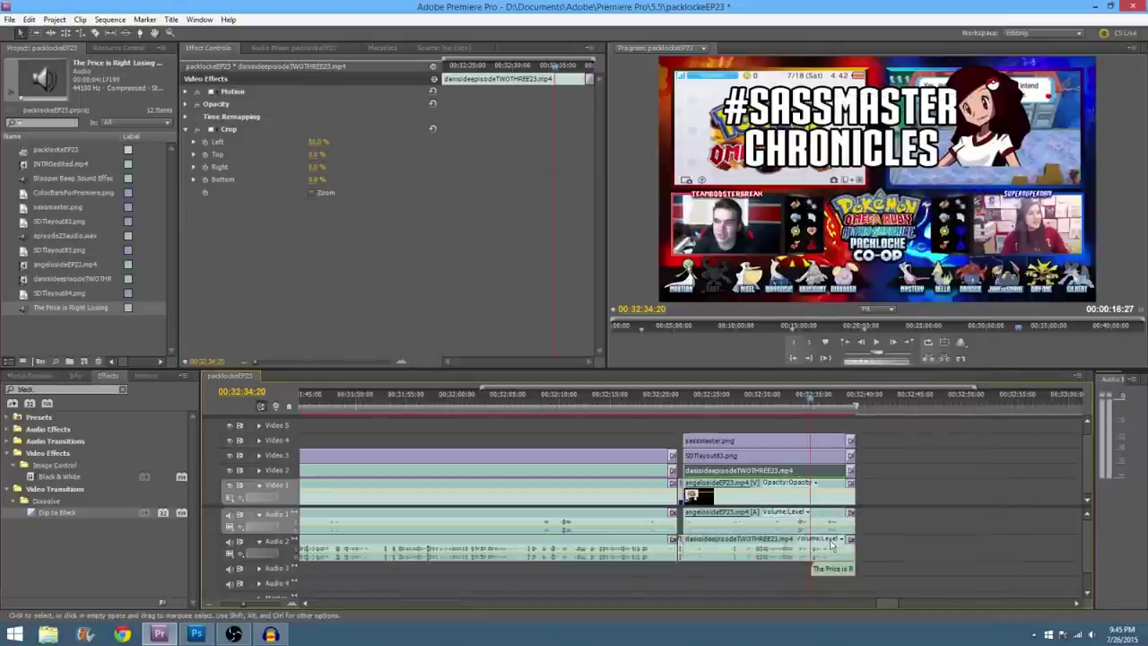
{"action": "left_click", "coordinate": [787, 544]}
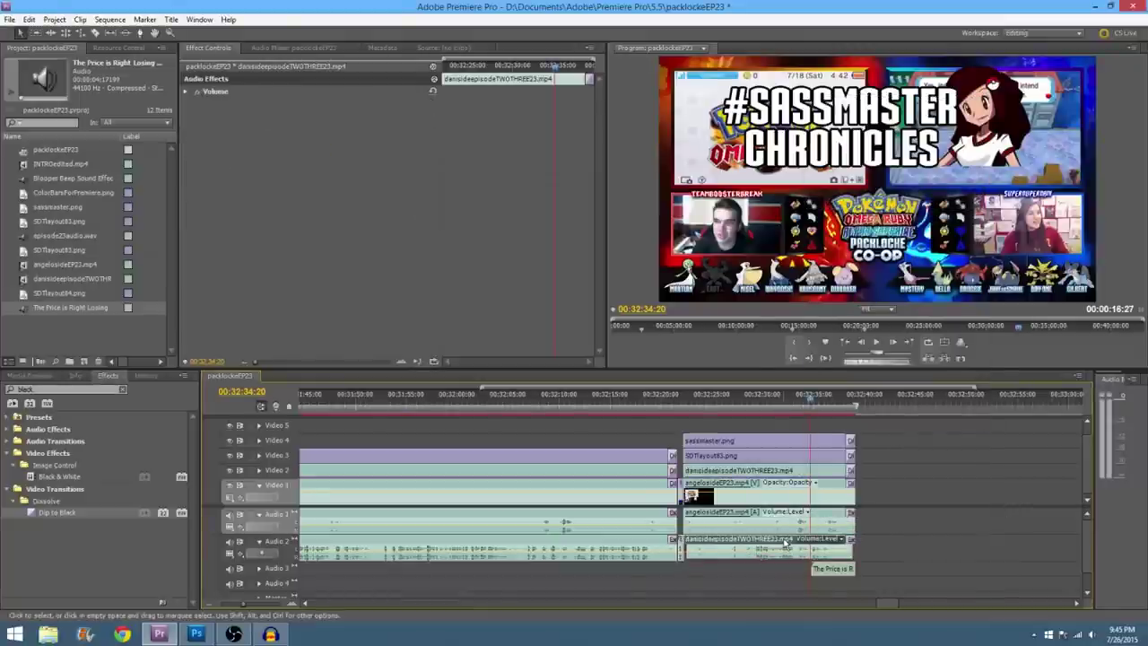
{"action": "left_click", "coordinate": [877, 554]}
{"action": "left_click_drag", "start_coordinate": [852, 544], "coordinate": [809, 539]}
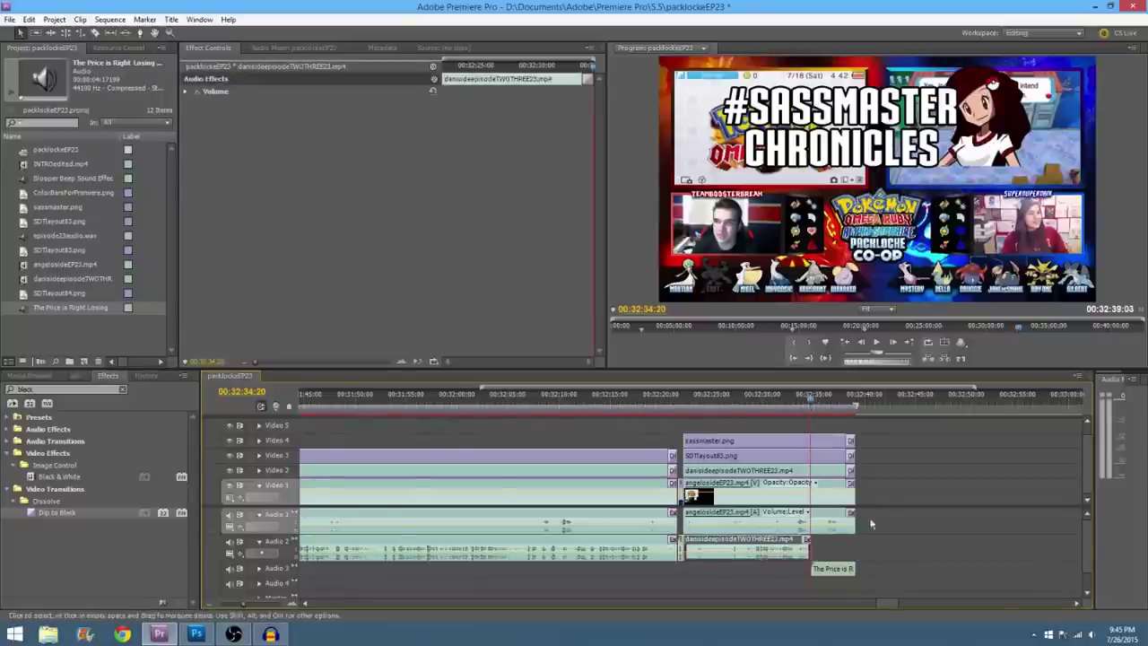
{"action": "left_click", "coordinate": [843, 549]}
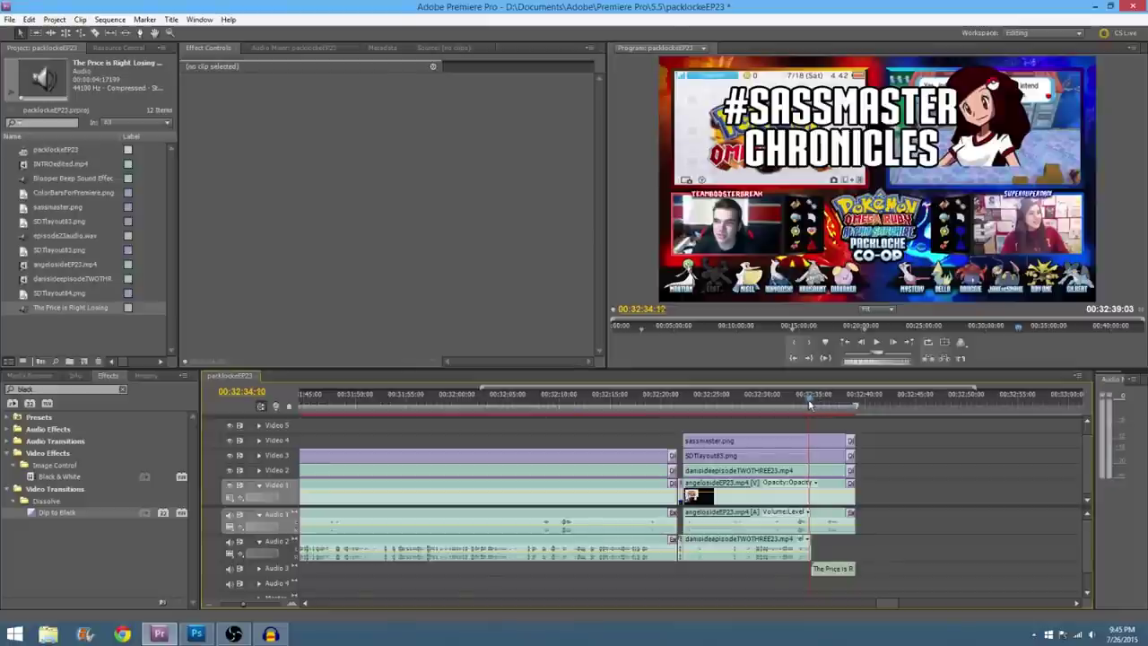
Step: Trim the remaining closing video, image and Audio 1 clips to end where the losing horn starts, and play back the cut
{"action": "left_click_drag", "start_coordinate": [809, 405], "coordinate": [796, 408]}
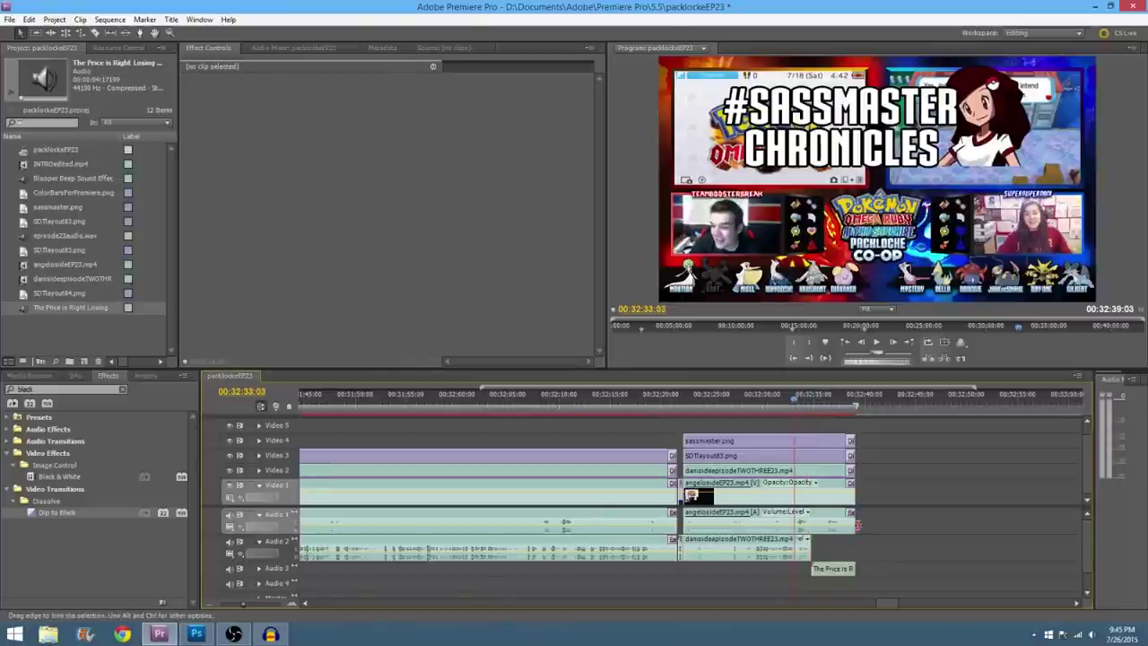
{"action": "left_click_drag", "start_coordinate": [857, 524], "coordinate": [811, 474]}
{"action": "left_click_drag", "start_coordinate": [880, 471], "coordinate": [810, 440]}
{"action": "left_click", "coordinate": [826, 427]}
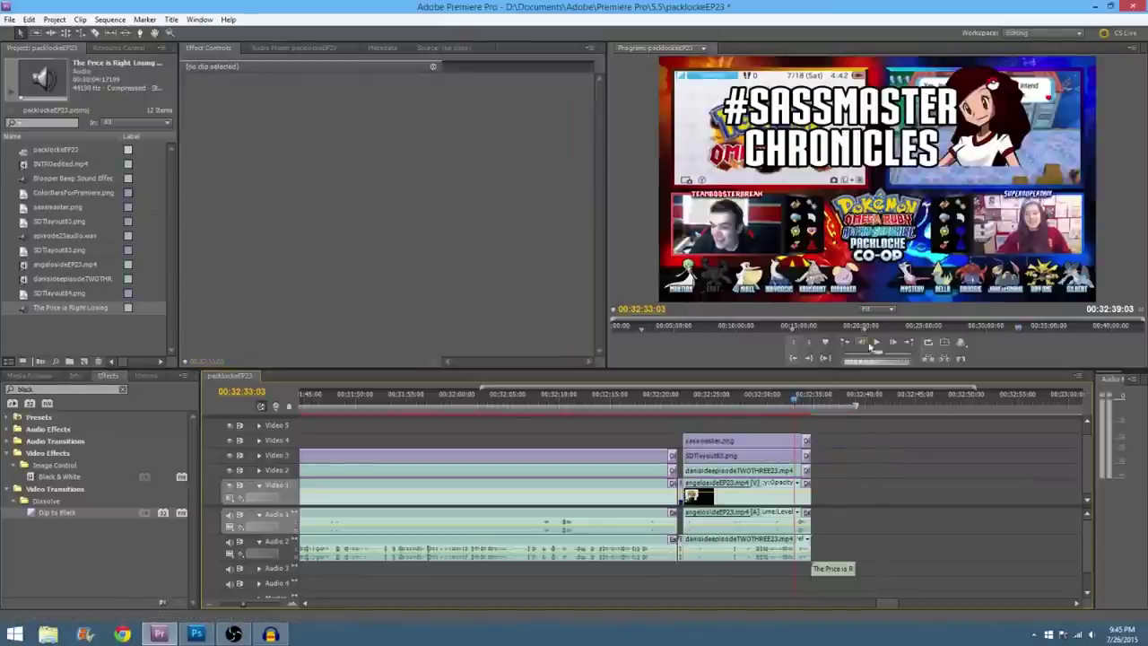
{"action": "left_click", "coordinate": [877, 343]}
{"action": "left_click", "coordinate": [877, 343]}
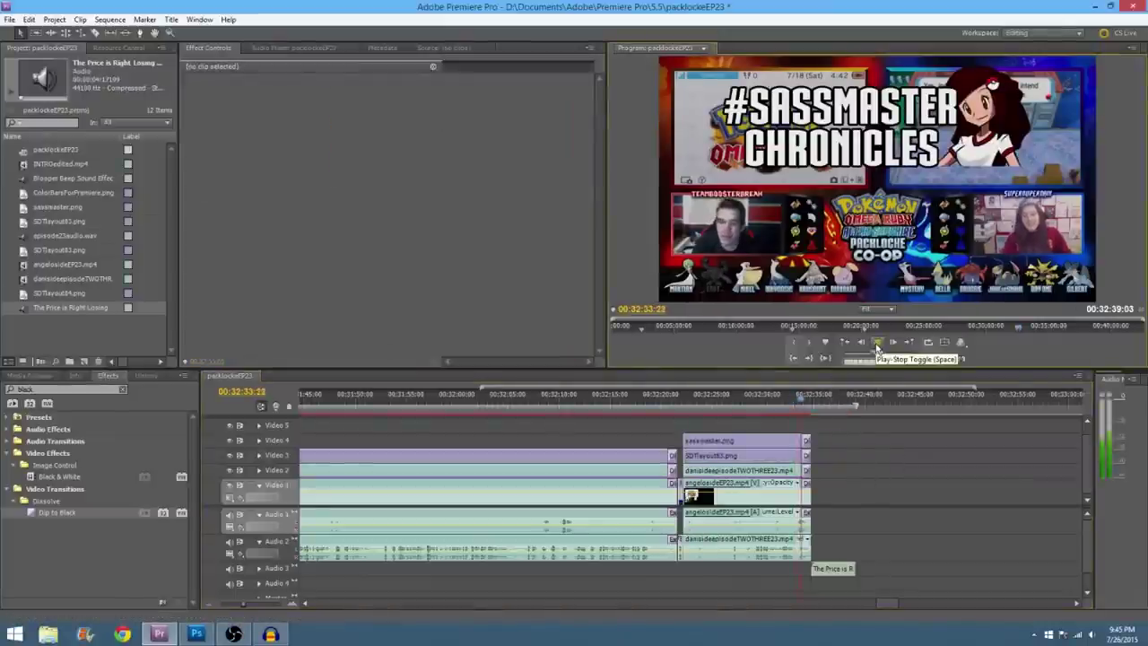
{"action": "left_click_drag", "start_coordinate": [810, 403], "coordinate": [793, 487]}
{"action": "left_click_drag", "start_coordinate": [817, 441], "coordinate": [807, 440]}
{"action": "left_click", "coordinate": [794, 456]}
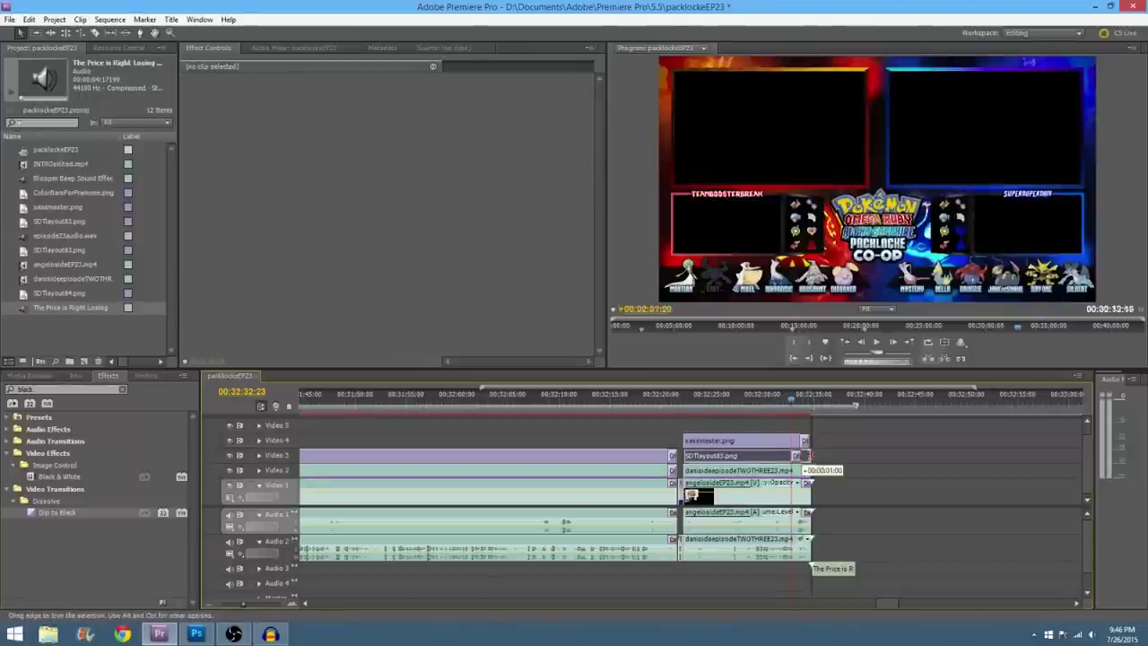
{"action": "left_click_drag", "start_coordinate": [807, 440], "coordinate": [812, 513]}
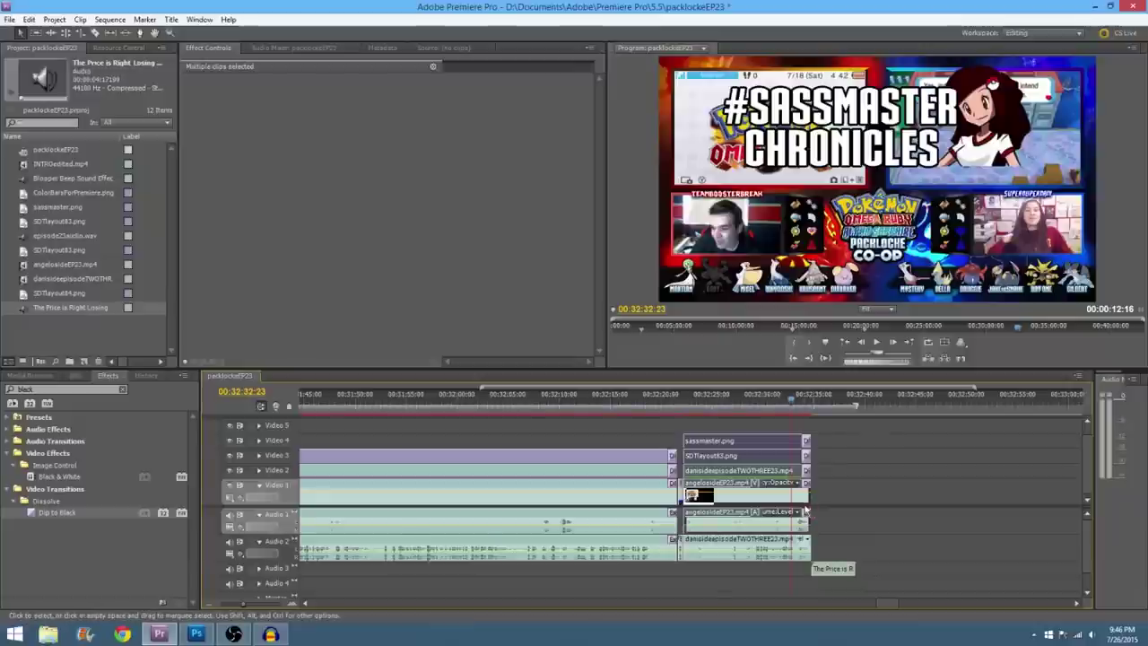
Step: Delete the Dip to Black transitions at the ends of the closing clips on Video 1 and Video 2
{"action": "left_click", "coordinate": [807, 513]}
{"action": "left_click", "coordinate": [807, 483]}
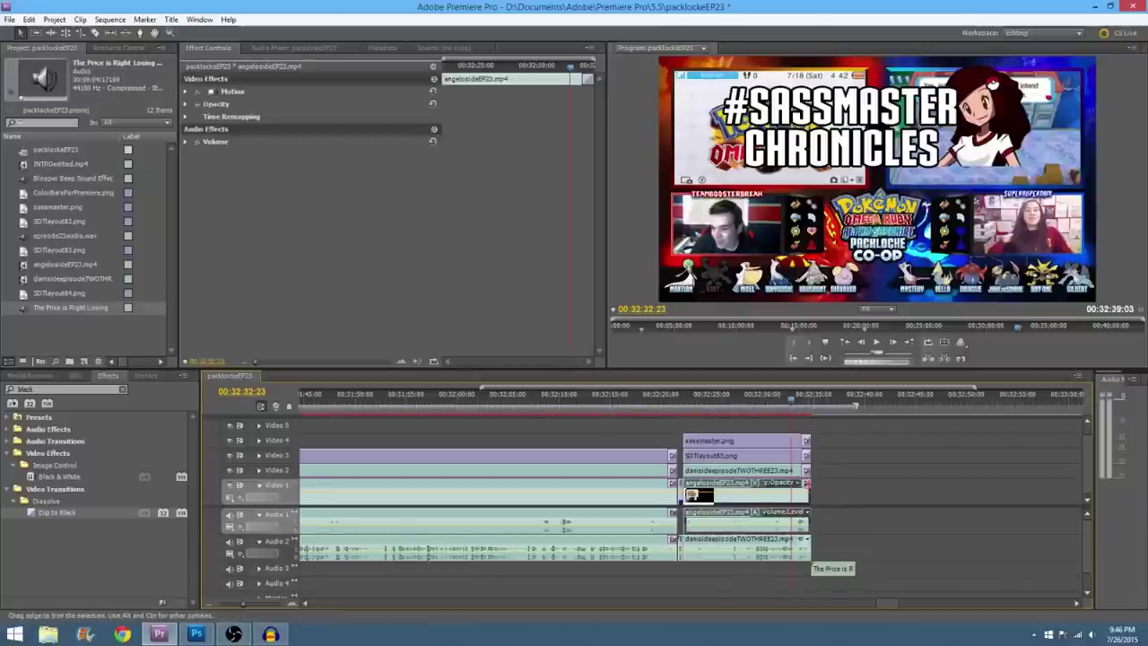
{"action": "left_click", "coordinate": [806, 483]}
{"action": "key", "text": "Delete"}
{"action": "left_click", "coordinate": [805, 470]}
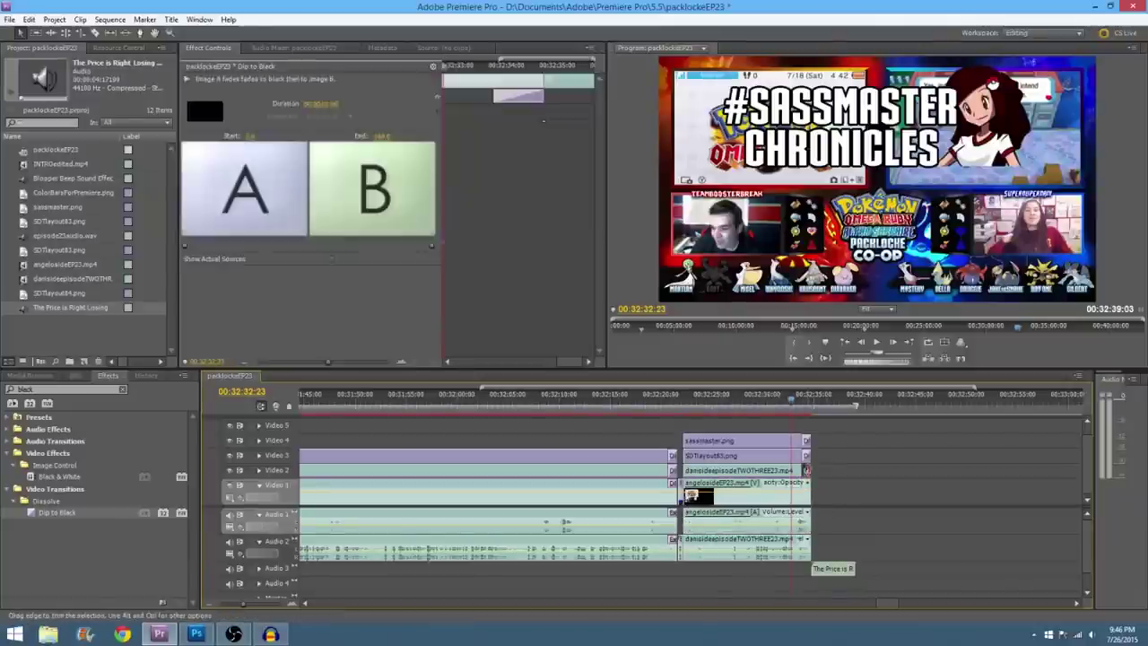
{"action": "key", "text": "Delete"}
{"action": "left_click", "coordinate": [805, 456]}
{"action": "key", "text": "Delete"}
{"action": "left_click", "coordinate": [806, 441]}
{"action": "key", "text": "Delete"}
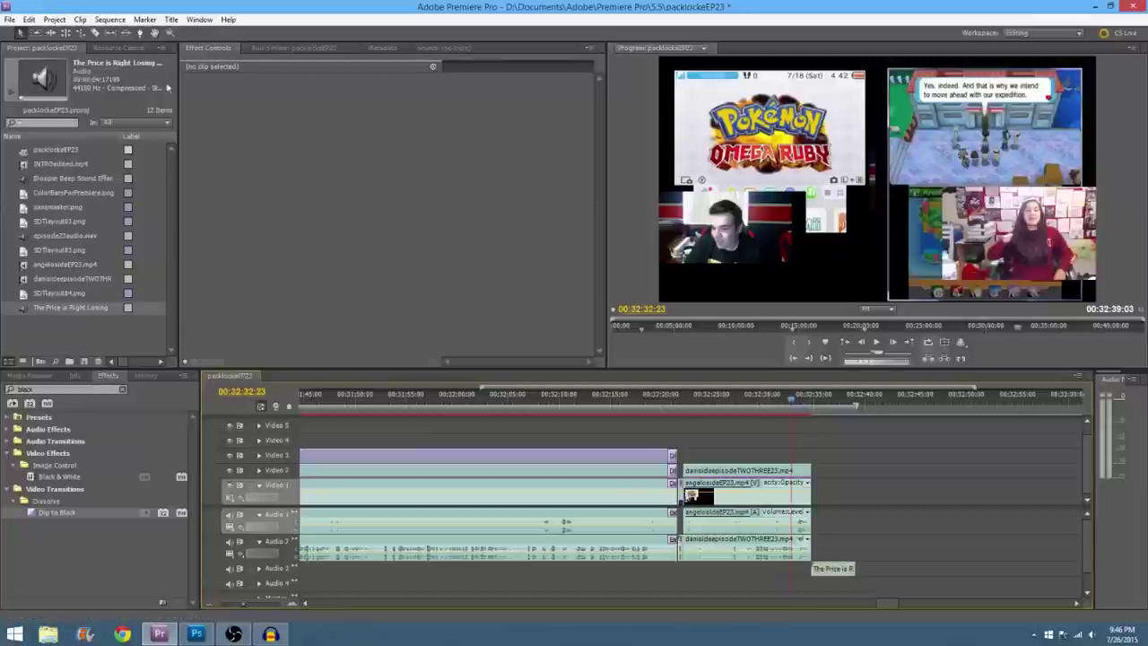
{"action": "left_click", "coordinate": [28, 19]}
{"action": "left_click", "coordinate": [34, 33]}
{"action": "left_click", "coordinate": [28, 19]}
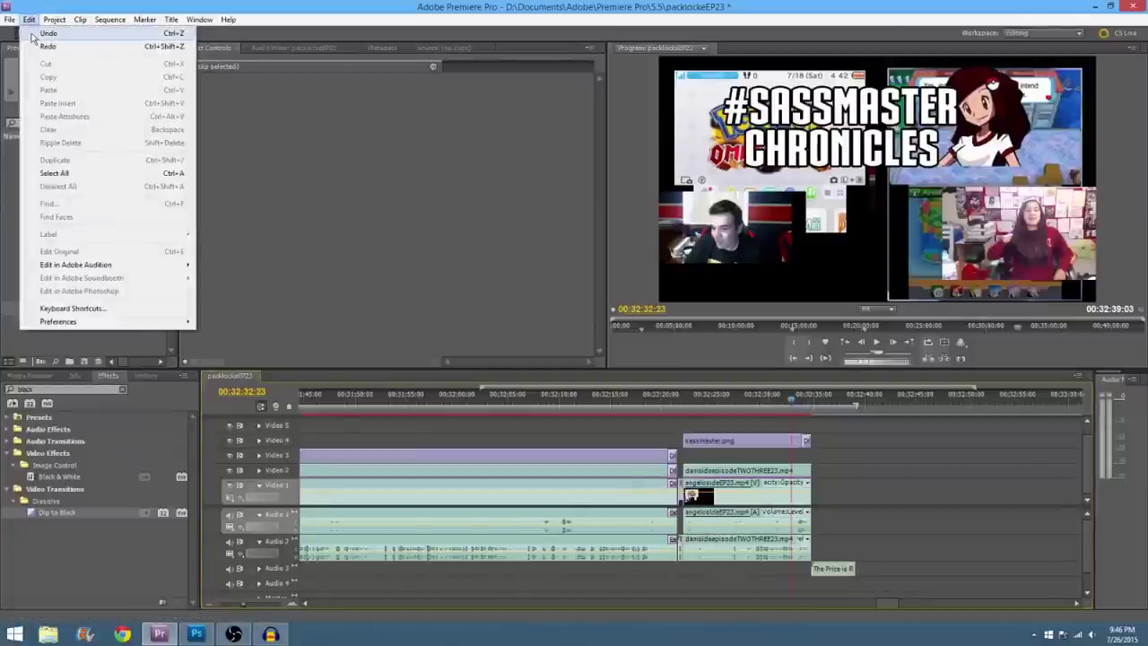
{"action": "left_click", "coordinate": [34, 33]}
Step: Delete the Dip to Black transitions at the ends of the closing sassmaster.png and SDTlayout83.png clips, keeping the clips themselves
{"action": "key", "text": "Delete"}
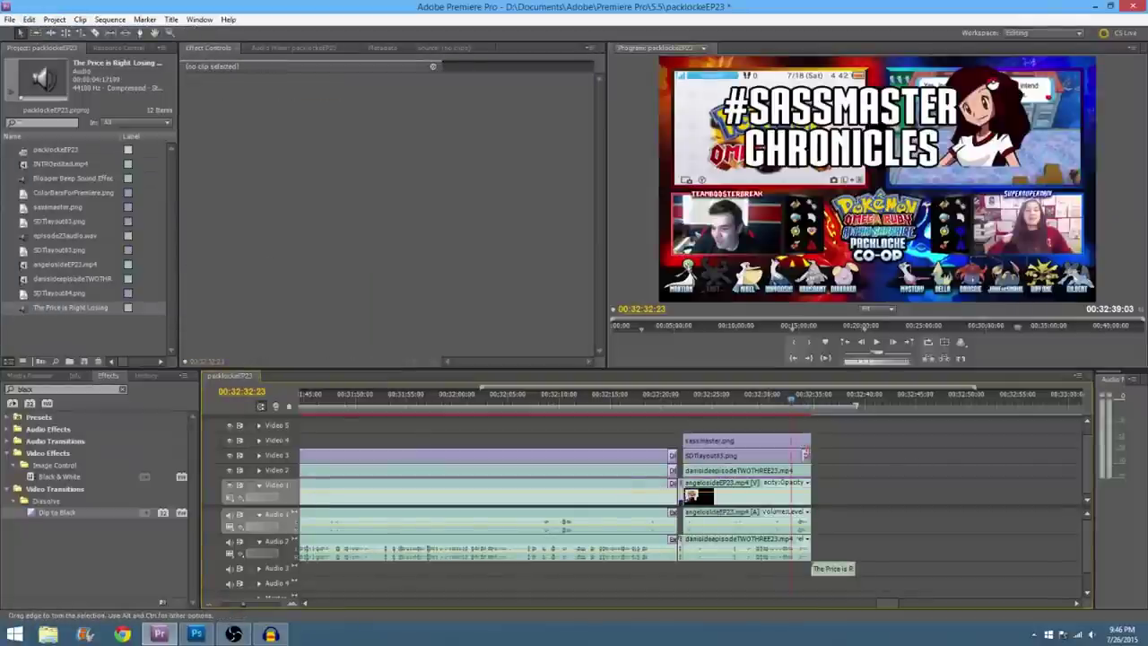
{"action": "left_click", "coordinate": [801, 455]}
{"action": "left_click", "coordinate": [806, 455]}
{"action": "key", "text": "Delete"}
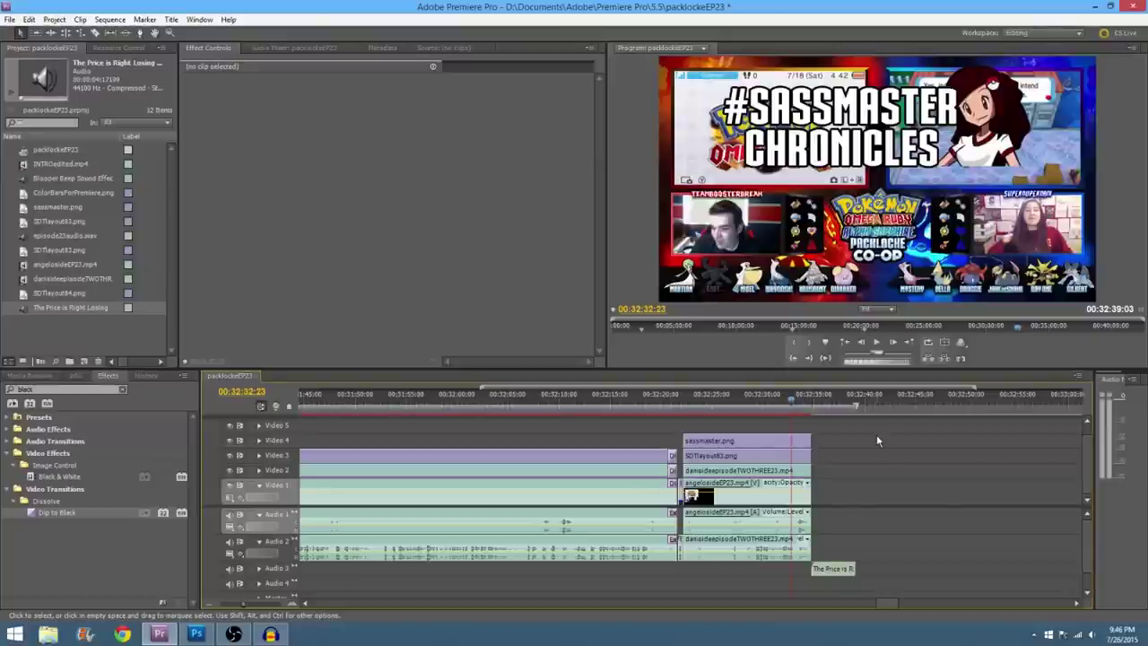
Step: Play back the hard cut into the losing horn twice, starting shortly before the closing clips end
{"action": "left_click", "coordinate": [876, 342]}
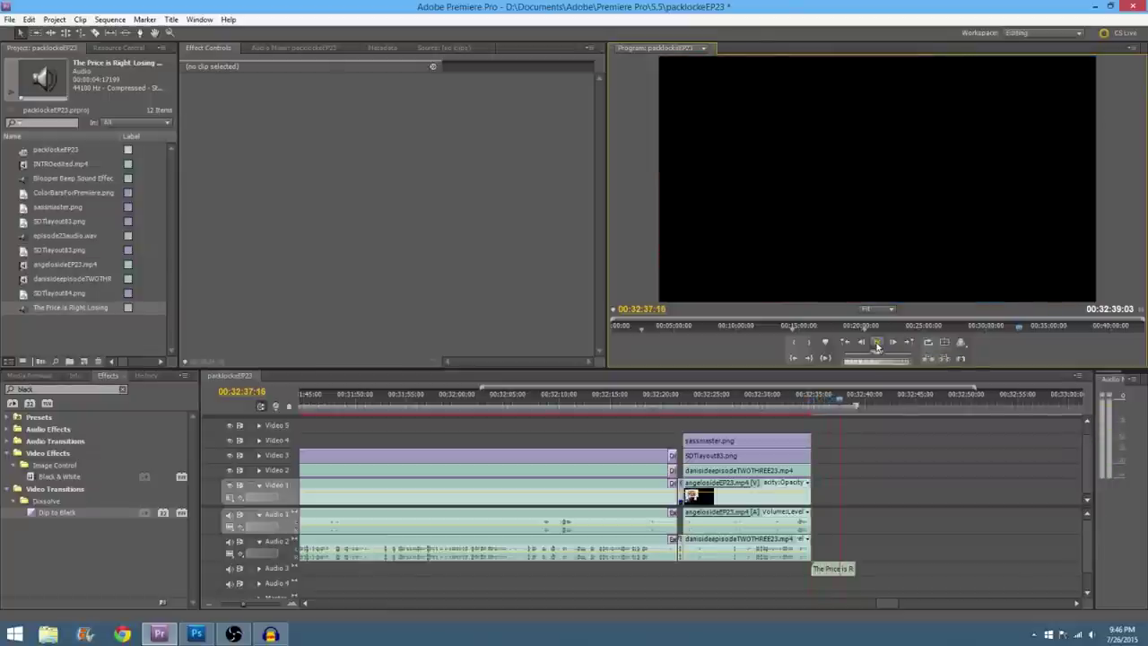
{"action": "left_click_drag", "start_coordinate": [814, 405], "coordinate": [767, 399]}
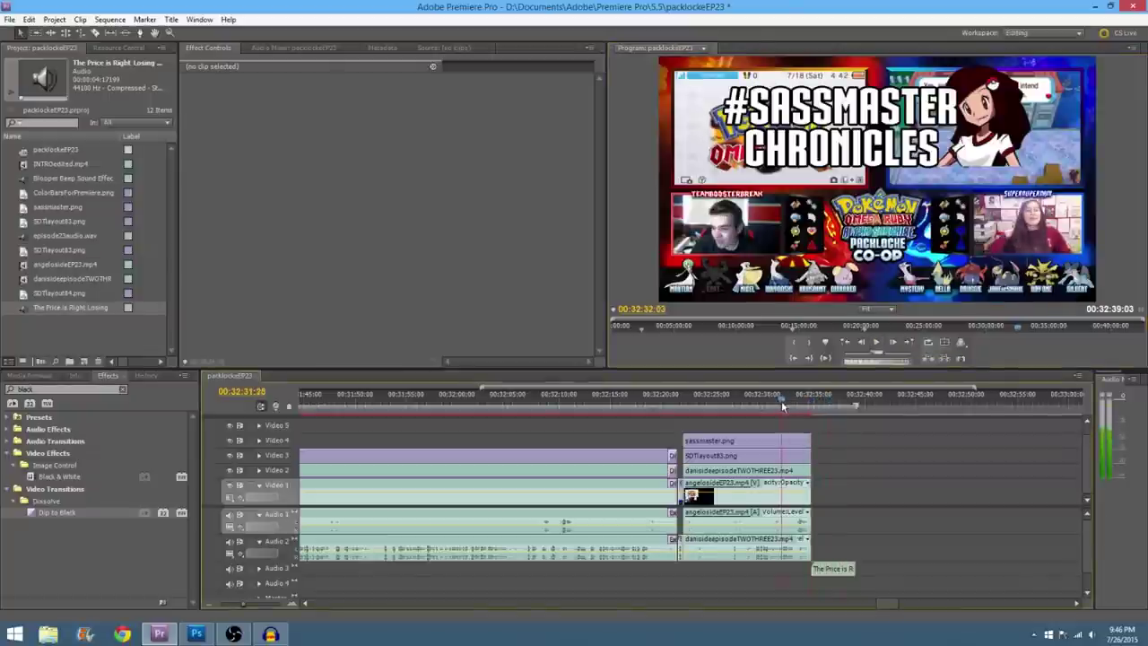
{"action": "left_click", "coordinate": [879, 345]}
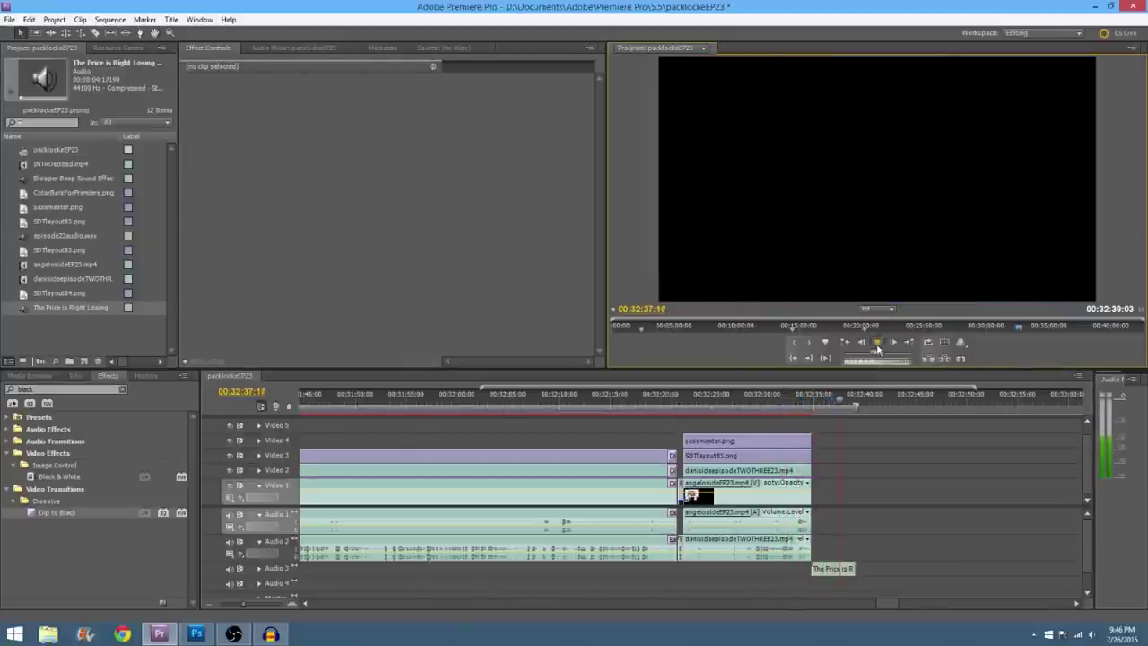
{"action": "left_click", "coordinate": [877, 347]}
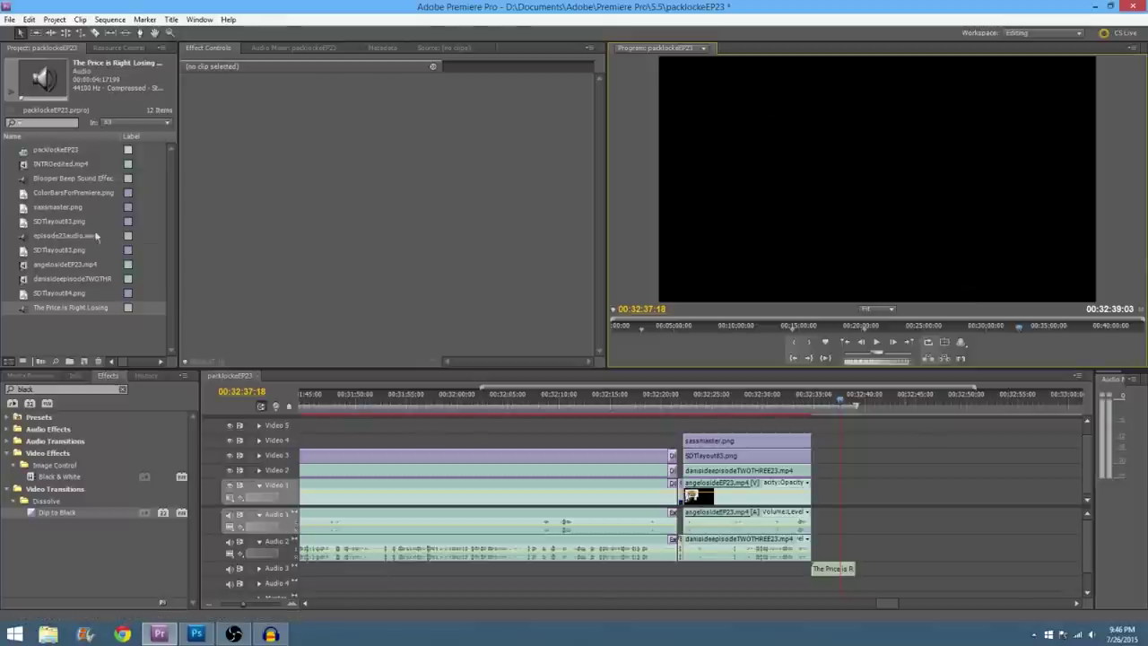
Step: Create a 1920 x 1080 still title named Title 01 and draw a text area across nearly the whole frame
{"action": "left_click", "coordinate": [171, 19]}
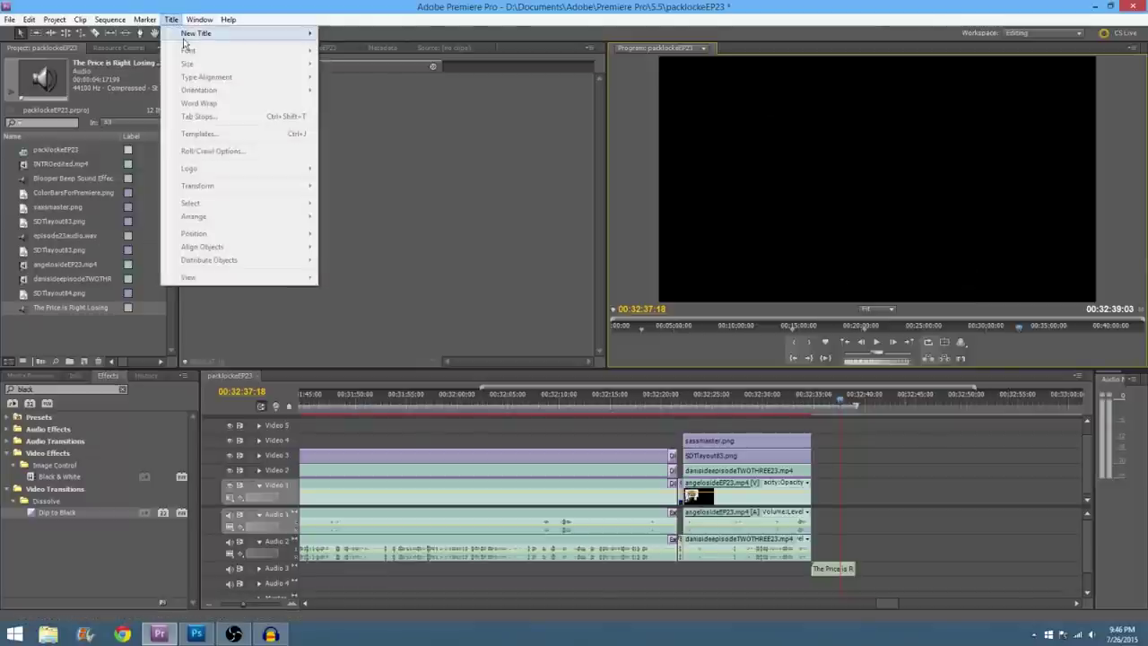
{"action": "mouse_move", "coordinate": [271, 39]}
{"action": "left_click", "coordinate": [355, 34]}
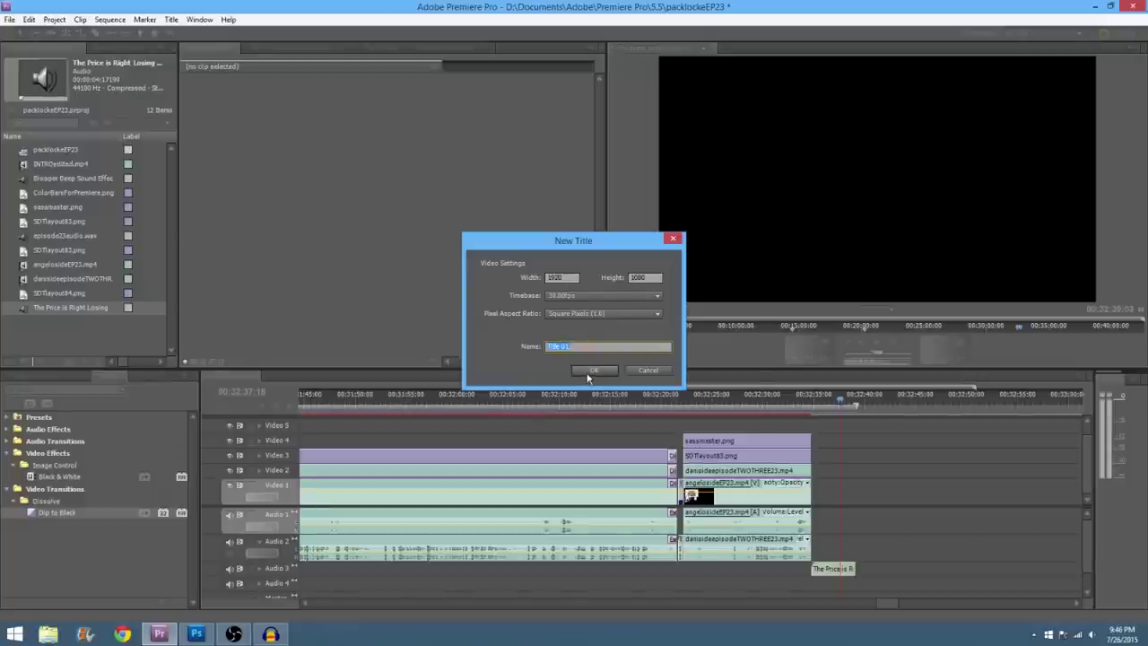
{"action": "left_click", "coordinate": [592, 371]}
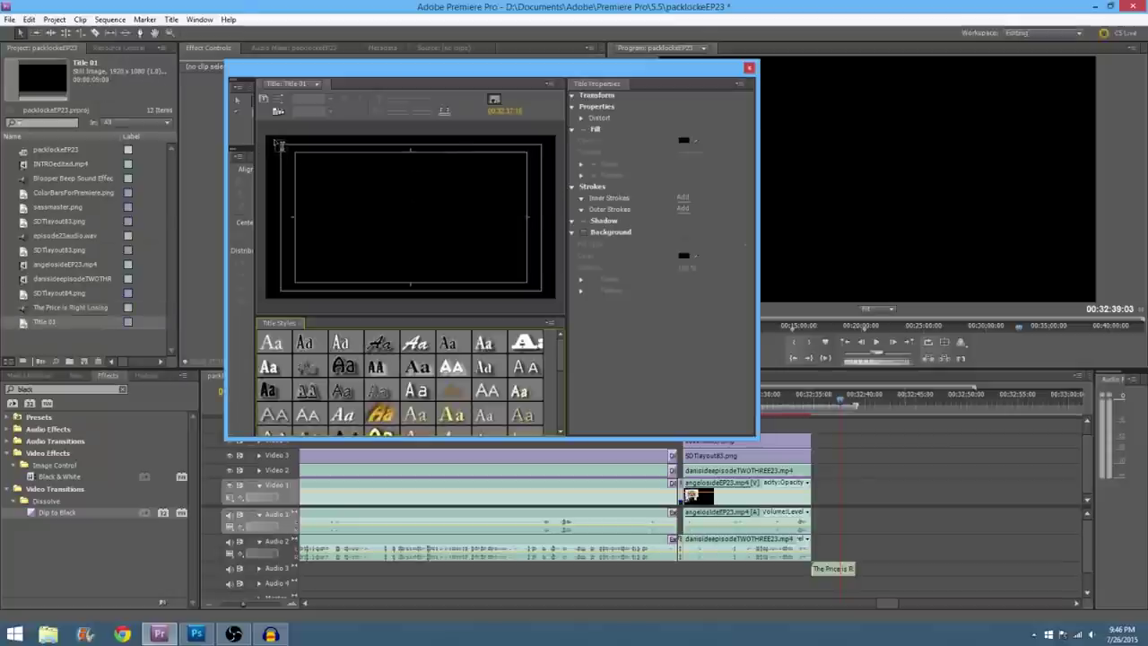
{"action": "left_click_drag", "start_coordinate": [272, 141], "coordinate": [552, 294]}
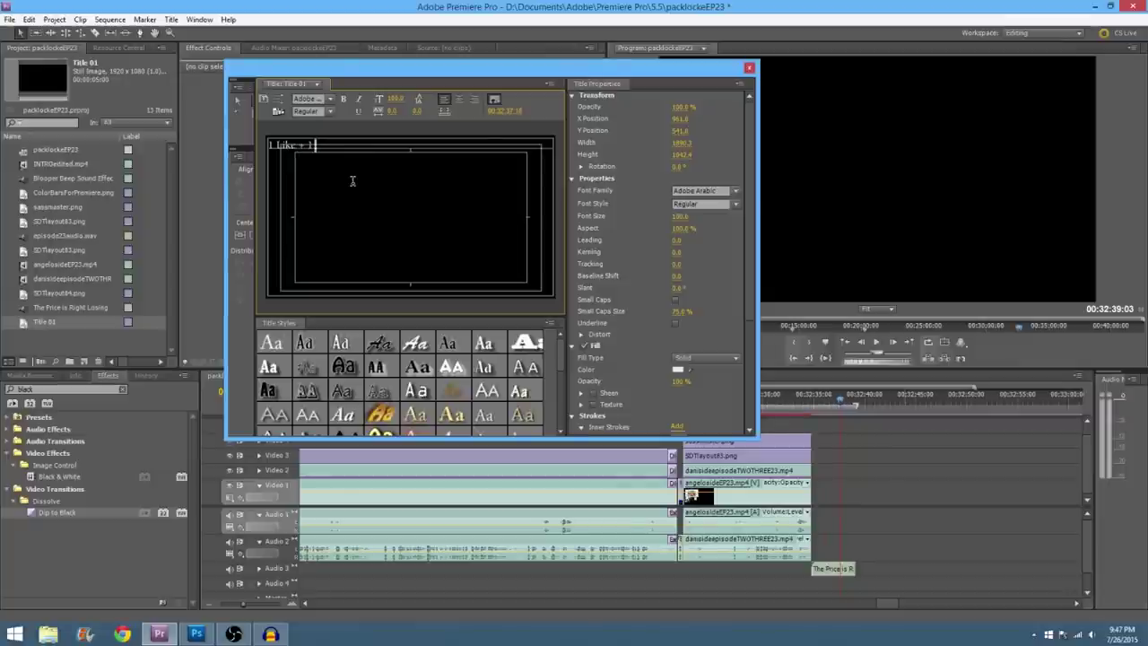
Step: Enter "1 Like = 1 Prayer for pewny berp" as the title text
{"action": "key", "text": "BackSpace"}
{"action": "key", "text": "BackSpace"}
{"action": "key", "text": "BackSpace"}
{"action": "key", "text": "BackSpace"}
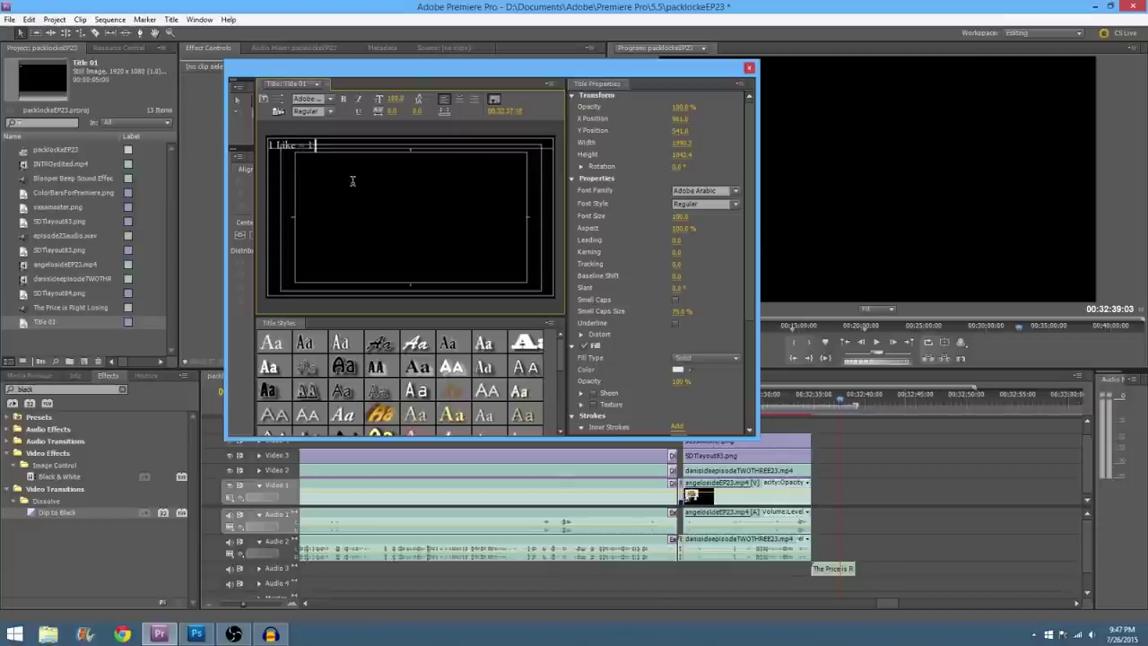
{"action": "type", "text": "for pewny berp"}
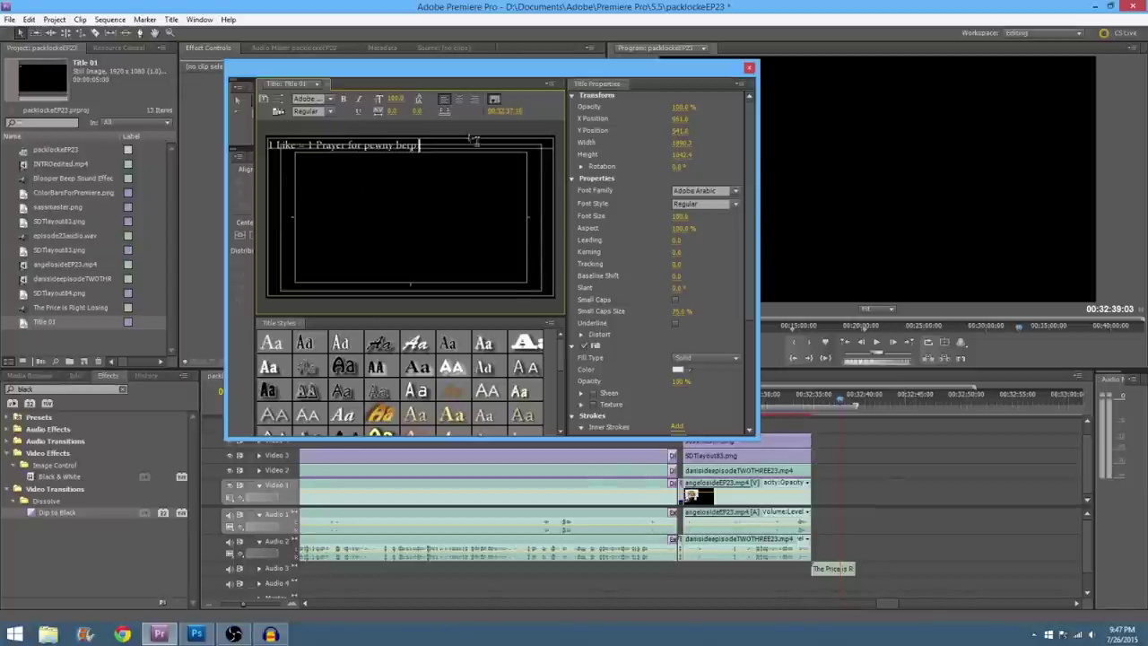
Step: Switch to Chrome, check the spelling of "pewny" on Google through definition searches, and close the search tab
{"action": "left_click", "coordinate": [122, 634]}
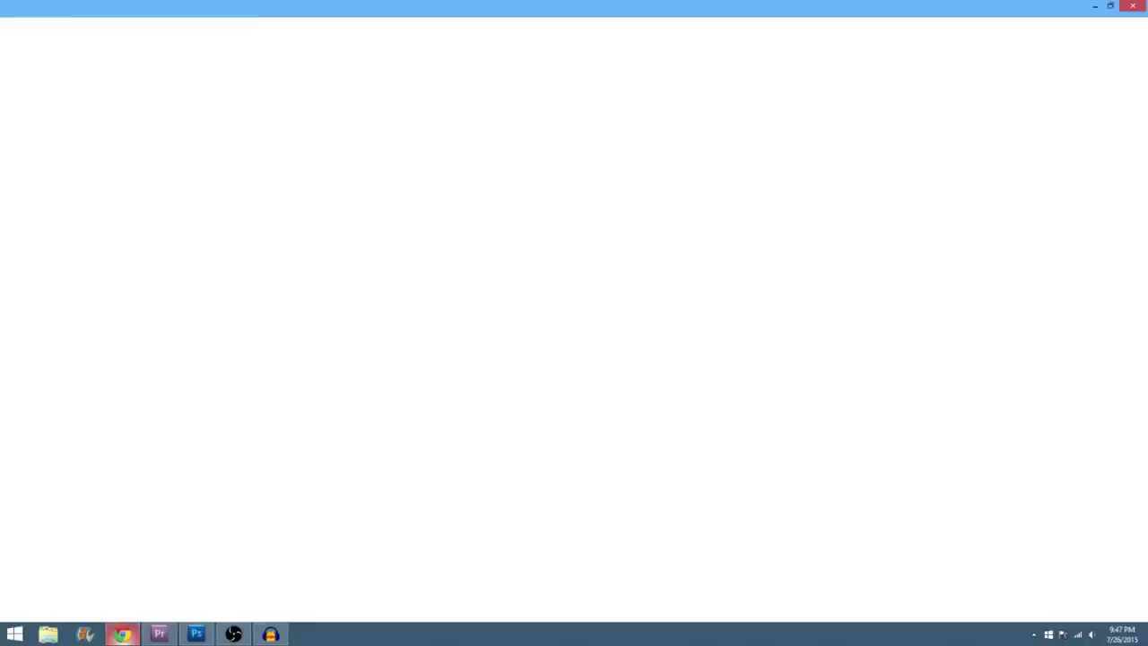
{"action": "left_click", "coordinate": [216, 22]}
{"action": "type", "text": "pewny"}
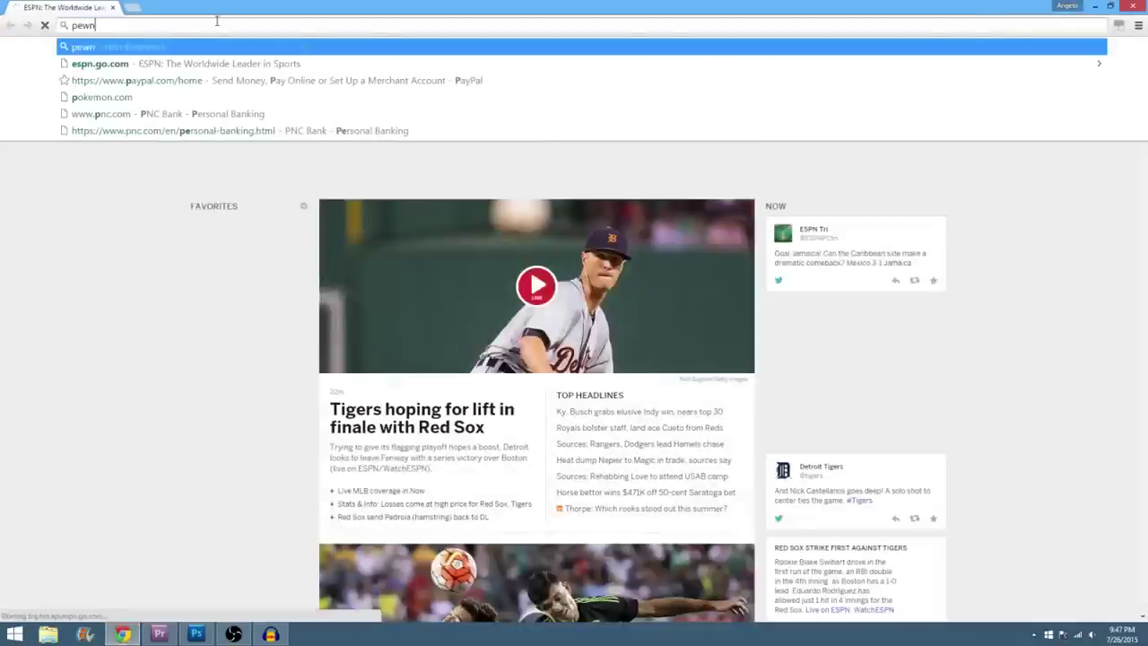
{"action": "key", "text": "Return"}
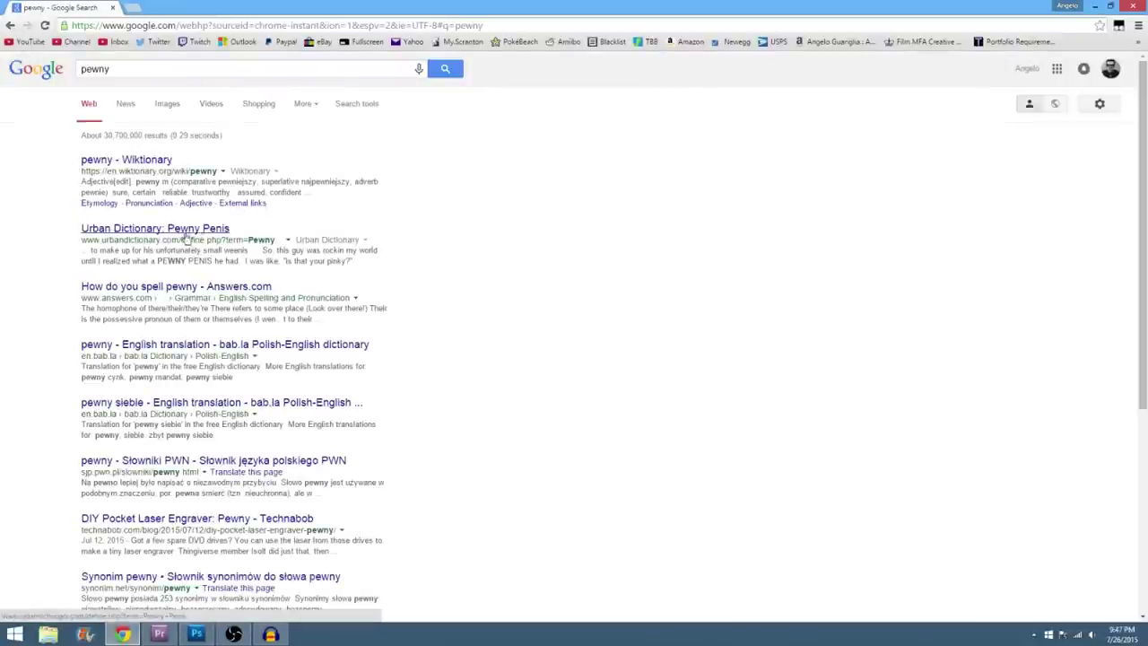
{"action": "scroll", "coordinate": [27, 240], "scroll_direction": "down", "scroll_amount": 5}
{"action": "scroll", "coordinate": [65, 243], "scroll_direction": "up", "scroll_amount": 1}
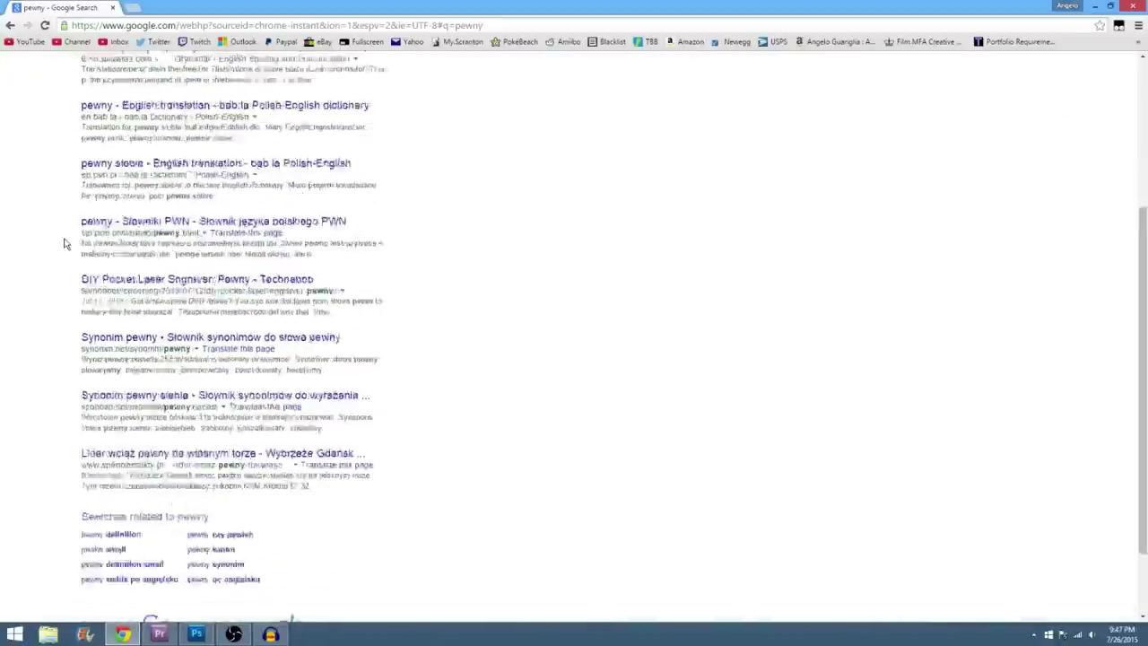
{"action": "scroll", "coordinate": [64, 242], "scroll_direction": "up", "scroll_amount": 5}
{"action": "left_click", "coordinate": [145, 68]}
{"action": "left_click", "coordinate": [147, 83]}
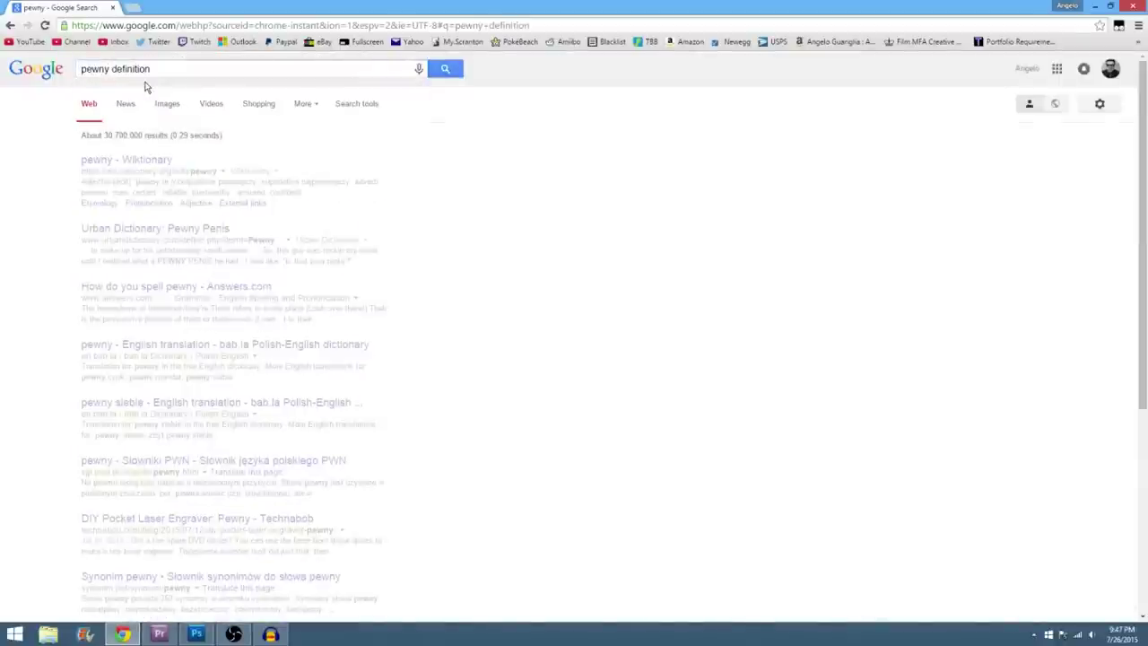
{"action": "left_click", "coordinate": [210, 162]}
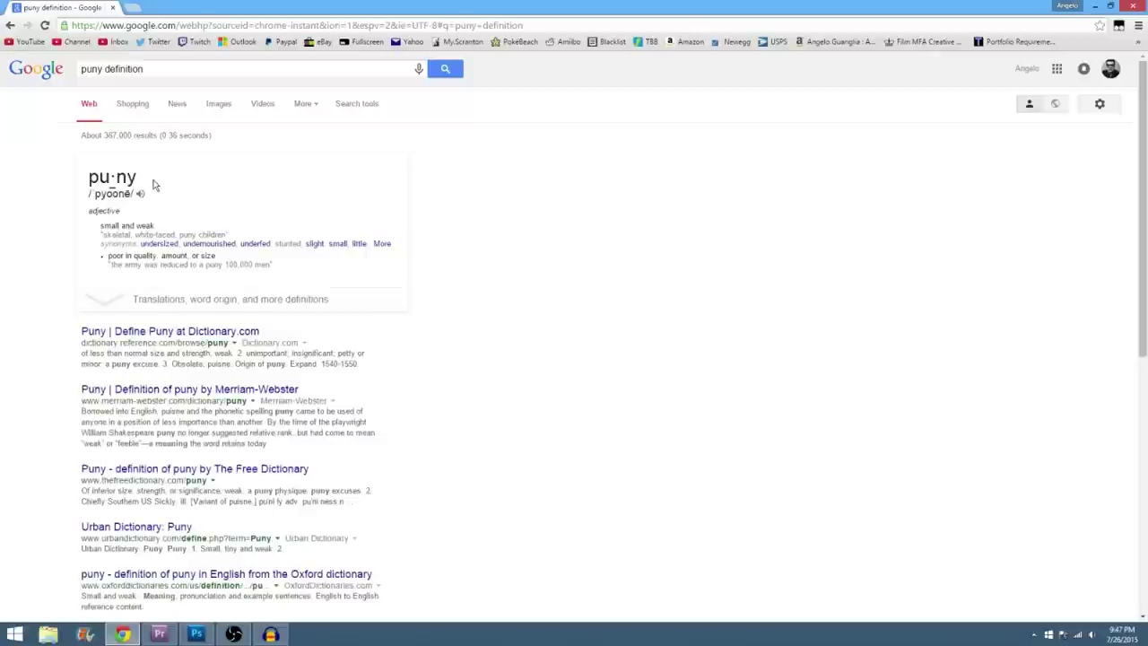
{"action": "left_click", "coordinate": [114, 8]}
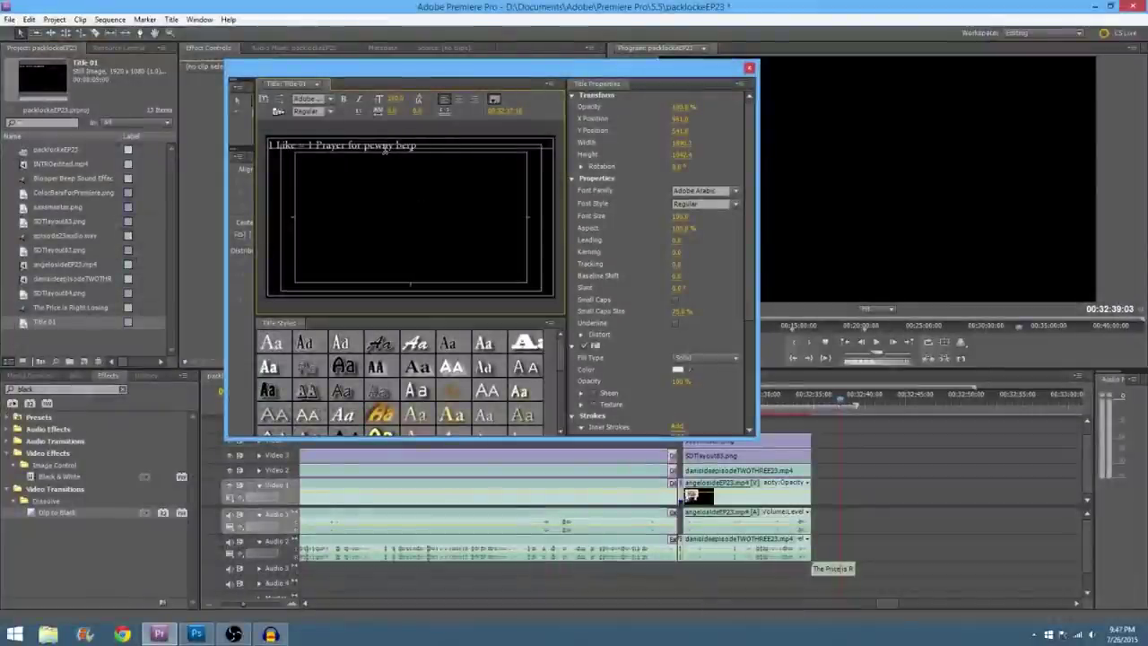
Step: Correct "pewny" to "puny" in the title text
{"action": "type", "text": "n"}
{"action": "key", "text": "BackSpace"}
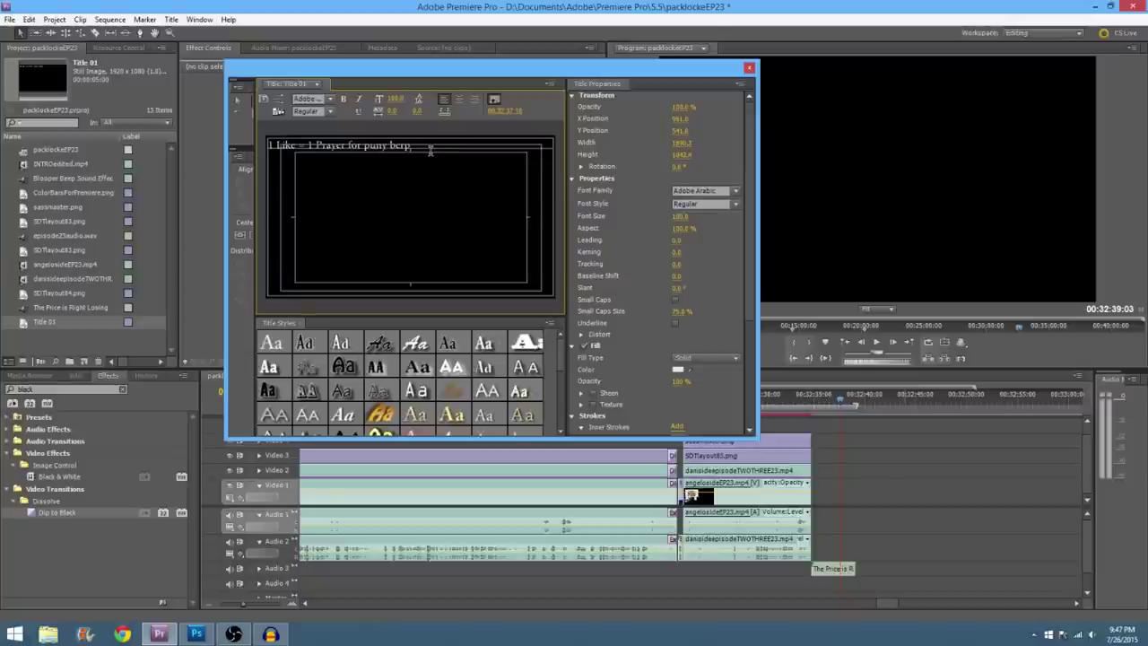
Step: Center the title line horizontally and set its font size to 133
{"action": "left_click_drag", "start_coordinate": [443, 153], "coordinate": [243, 131]}
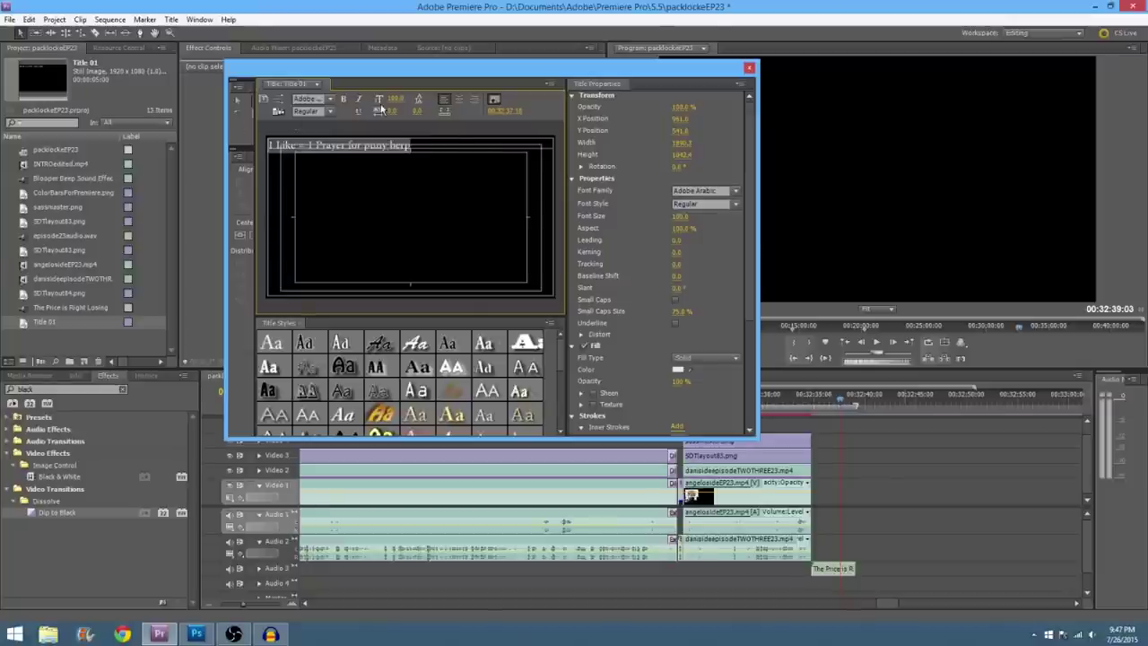
{"action": "left_click_drag", "start_coordinate": [395, 98], "coordinate": [417, 101]}
{"action": "left_click", "coordinate": [458, 100]}
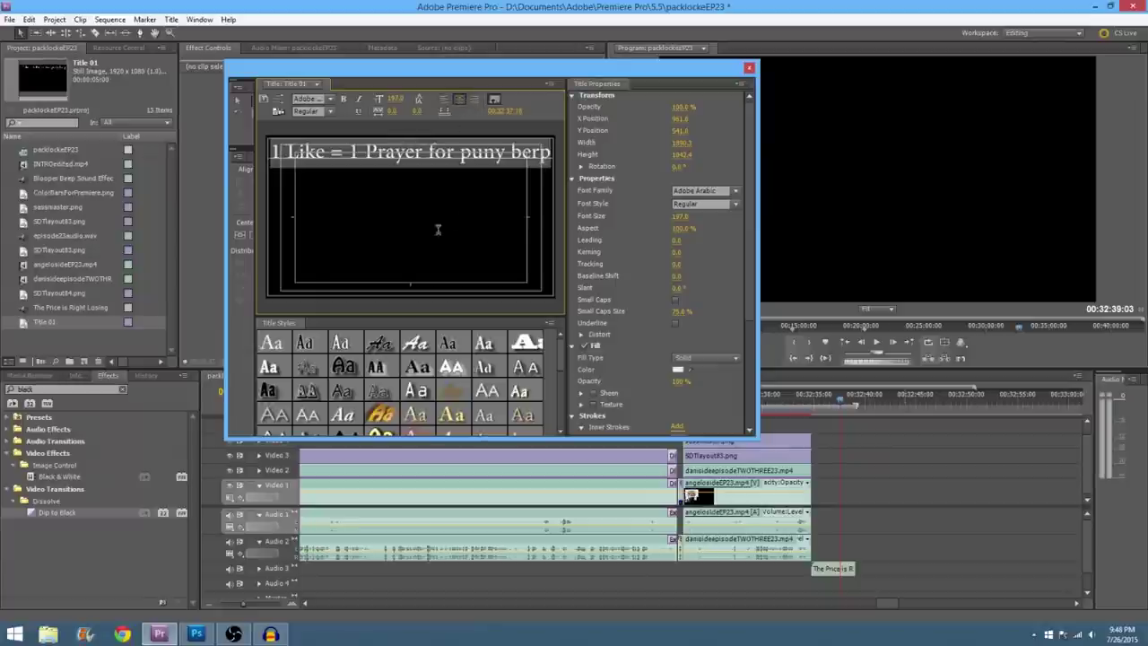
{"action": "left_click", "coordinate": [432, 197]}
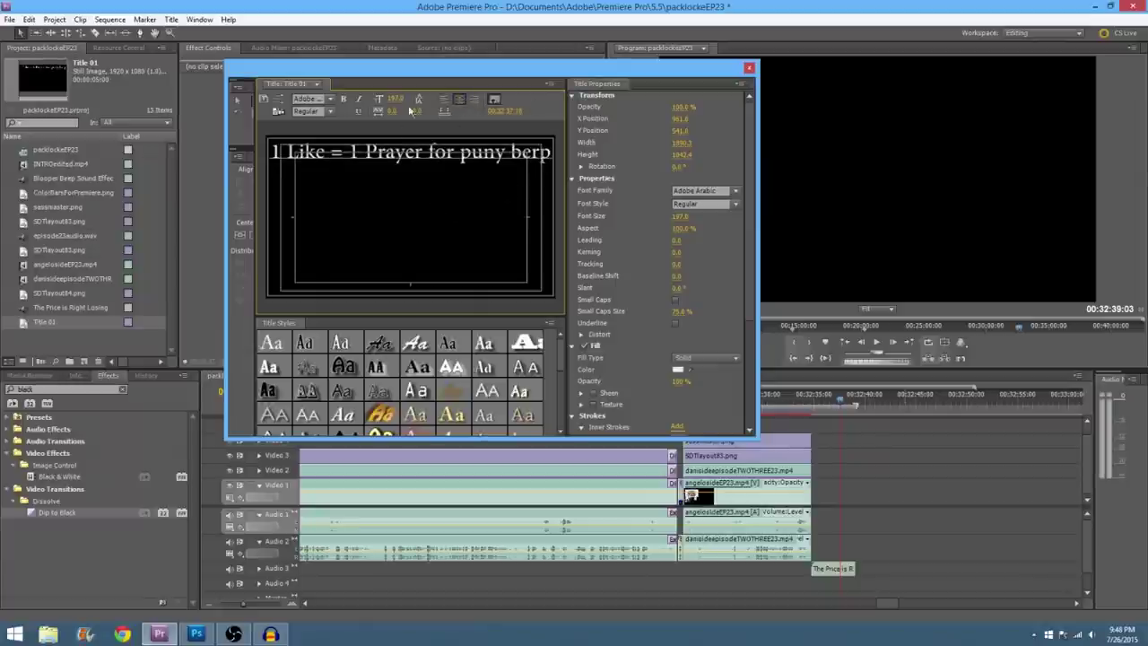
{"action": "left_click_drag", "start_coordinate": [394, 98], "coordinate": [337, 99]}
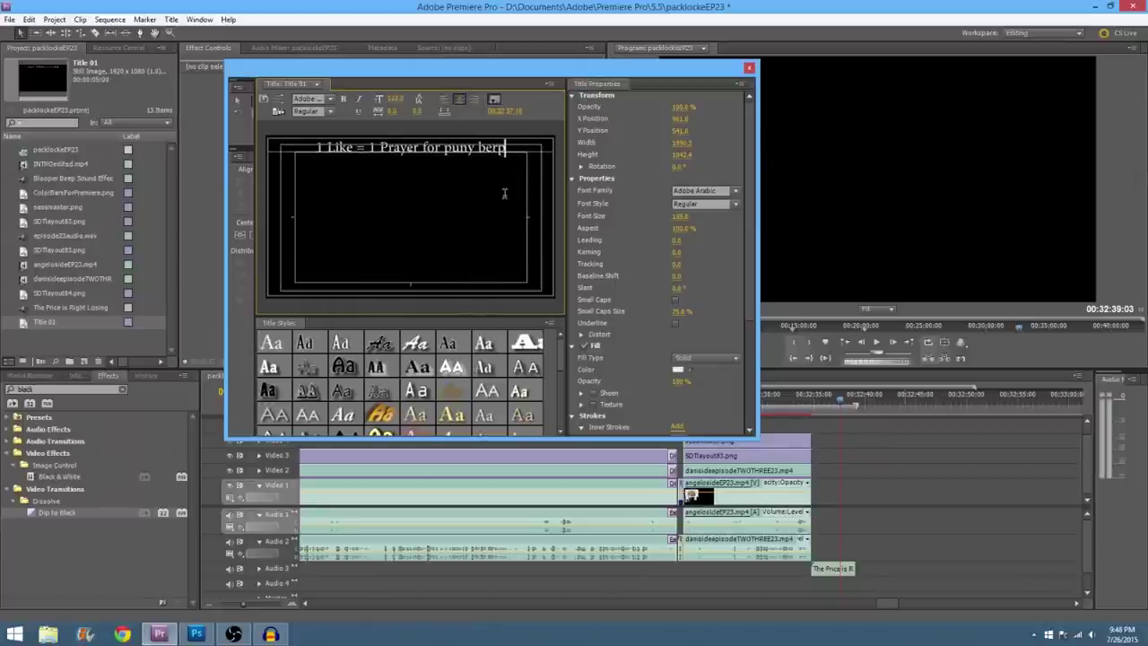
{"action": "left_click_drag", "start_coordinate": [524, 152], "coordinate": [308, 143]}
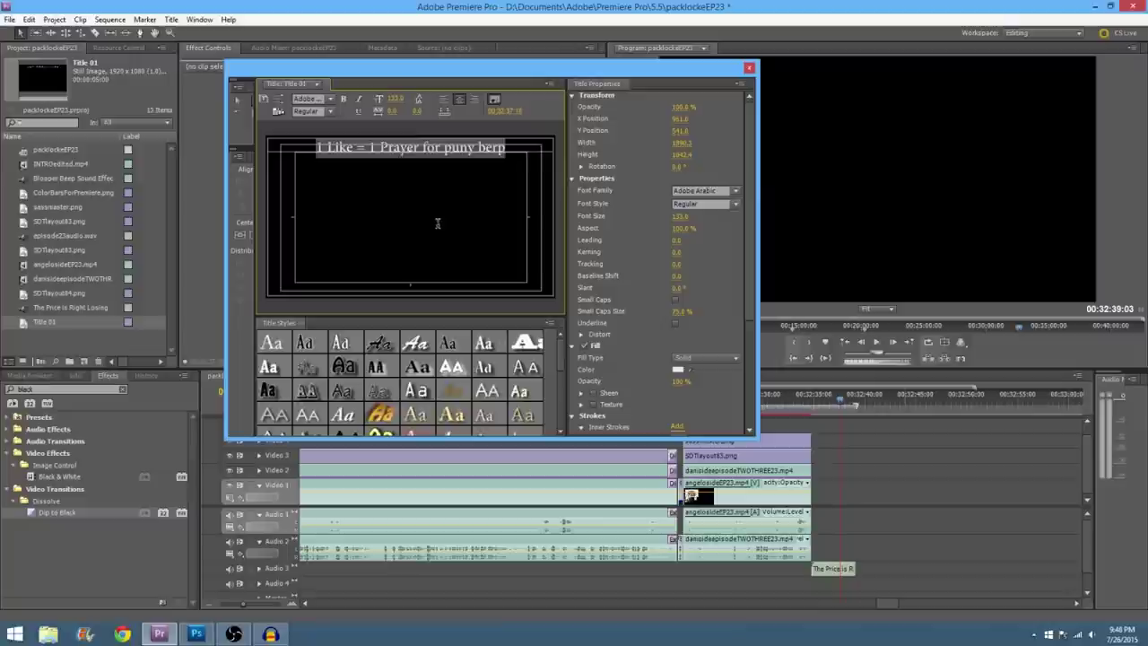
{"action": "left_click", "coordinate": [500, 167]}
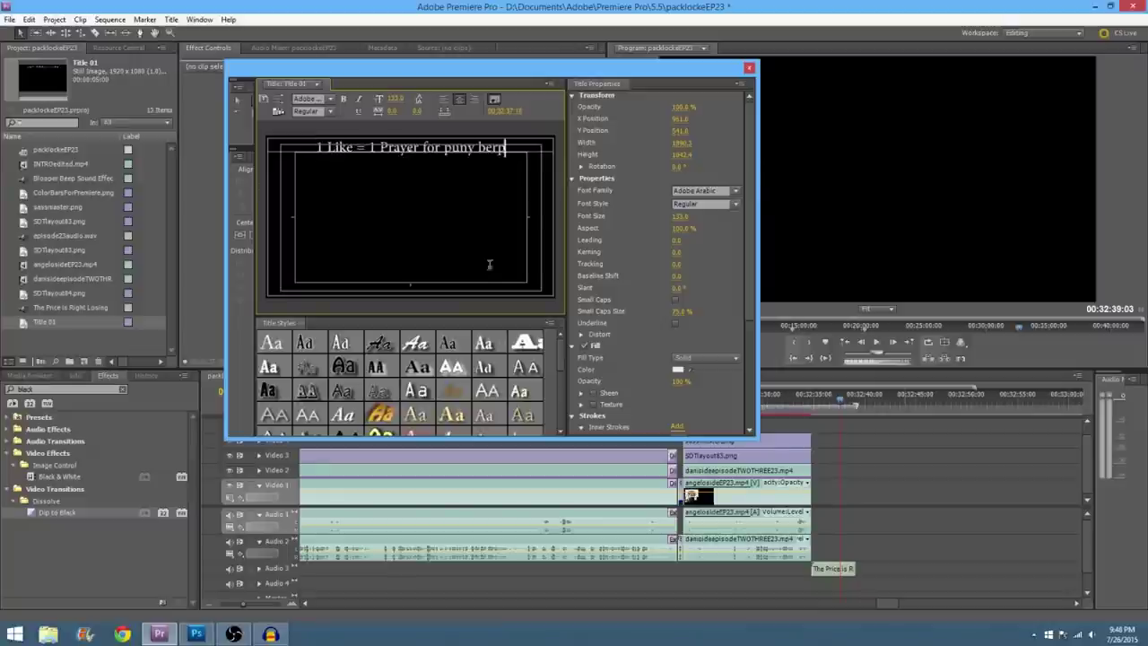
Step: Capitalize the last two words of the title line as "Puny Berp" and start a new line below it
{"action": "left_click", "coordinate": [453, 152]}
{"action": "key", "text": "BackSpace"}
{"action": "type", "text": "P"}
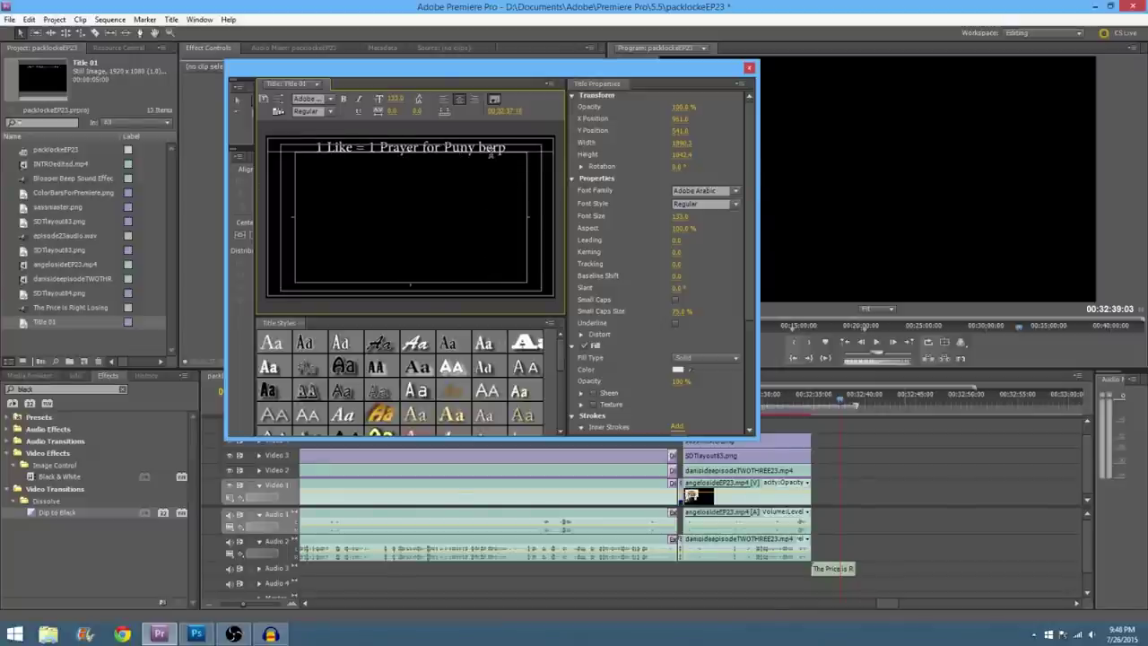
{"action": "key", "text": "Left"}
{"action": "key", "text": "BackSpace"}
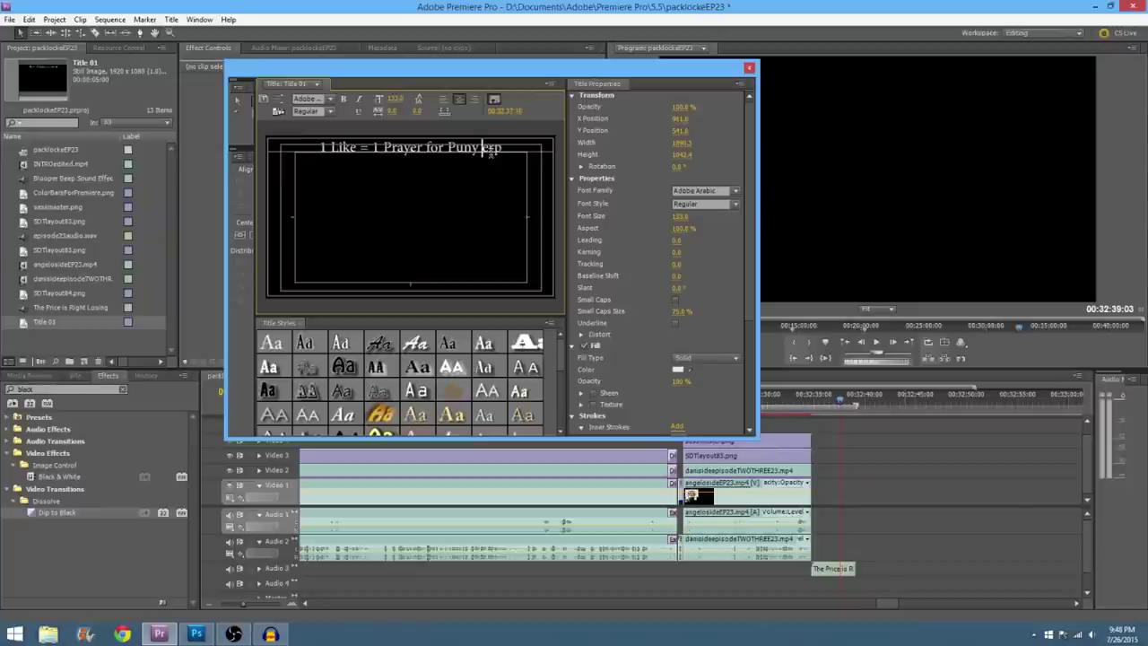
{"action": "type", "text": "B"}
{"action": "key", "text": "Return"}
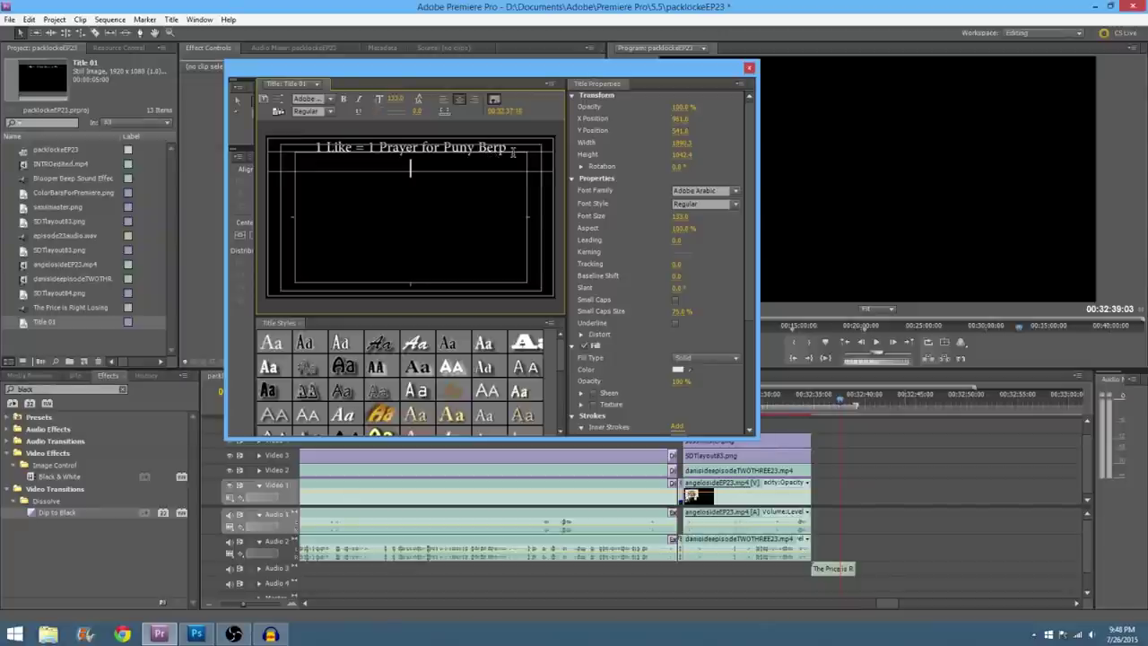
Step: Enter "Thanks for watching!" as the second line of the title
{"action": "type", "text": "Thanks for watchuing"}
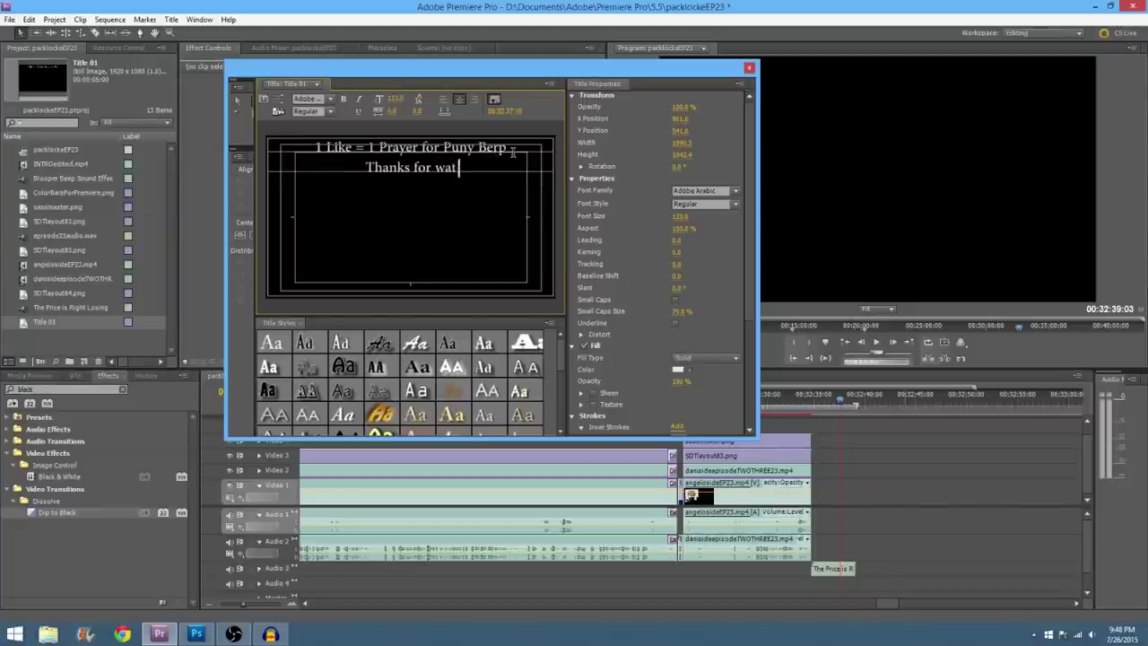
{"action": "key", "text": "BackSpace"}
{"action": "key", "text": "BackSpace"}
{"action": "key", "text": "BackSpace"}
{"action": "key", "text": "BackSpace"}
{"action": "type", "text": "ing!"}
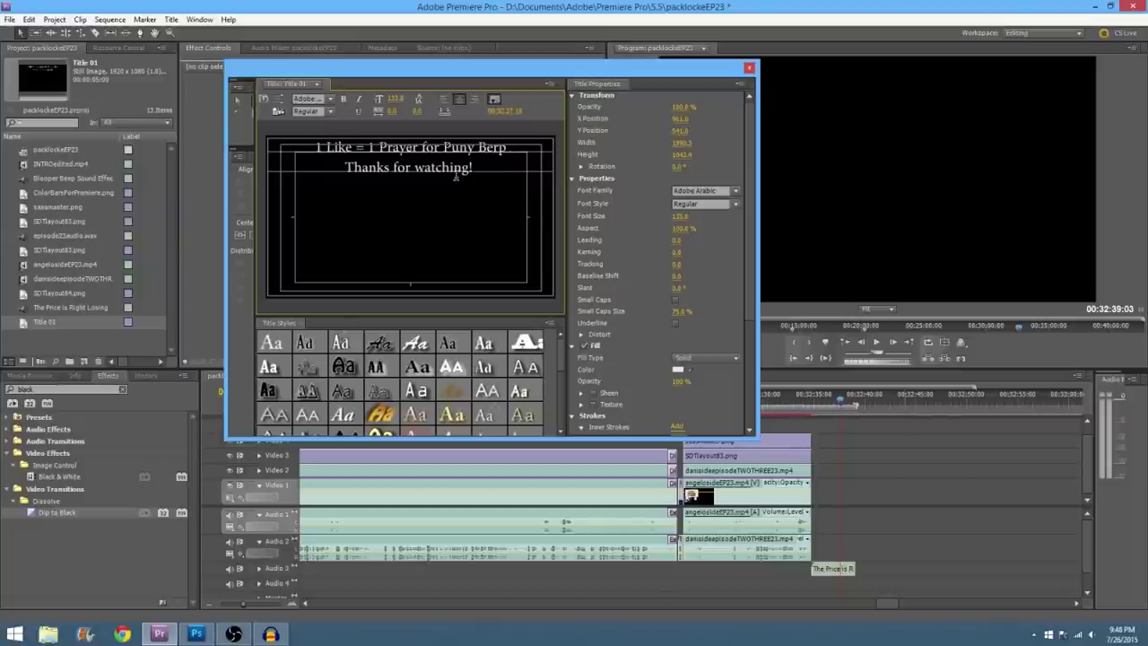
Step: Set the font of the title's first line to Barthowheel
{"action": "left_click_drag", "start_coordinate": [345, 160], "coordinate": [252, 139]}
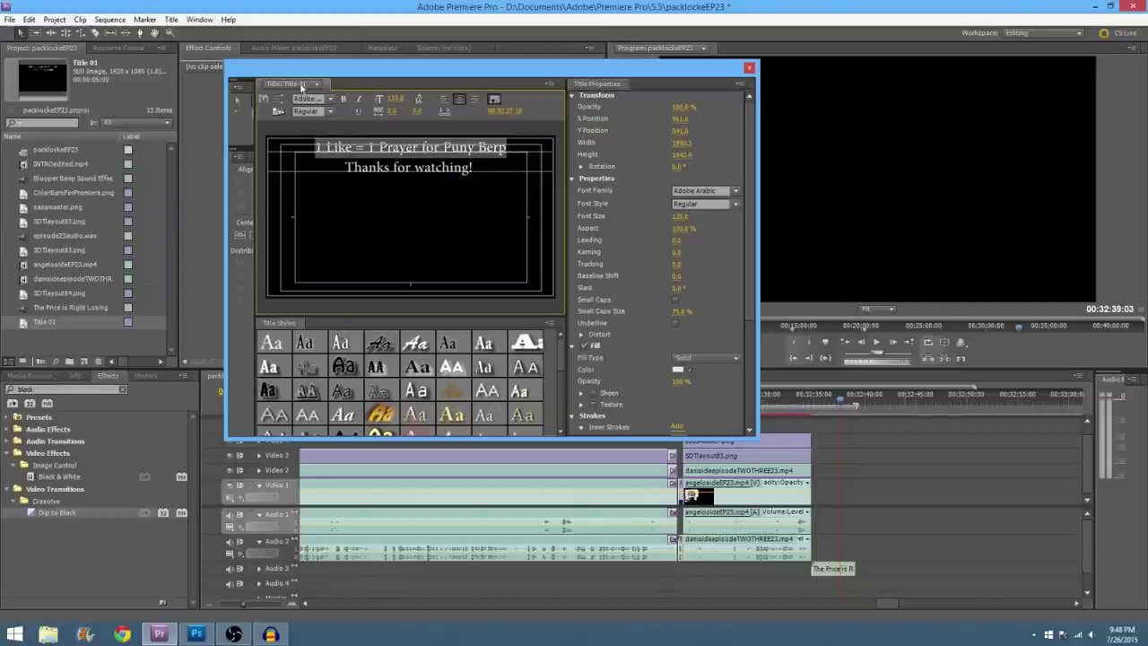
{"action": "left_click", "coordinate": [327, 100]}
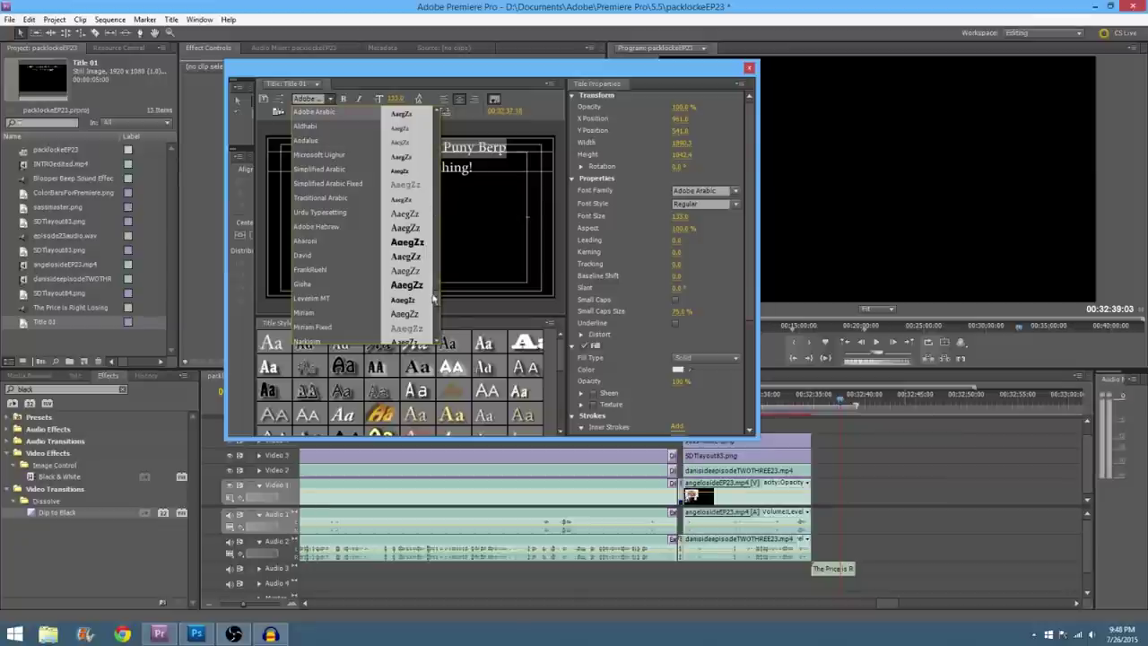
{"action": "left_click_drag", "start_coordinate": [437, 299], "coordinate": [436, 122]}
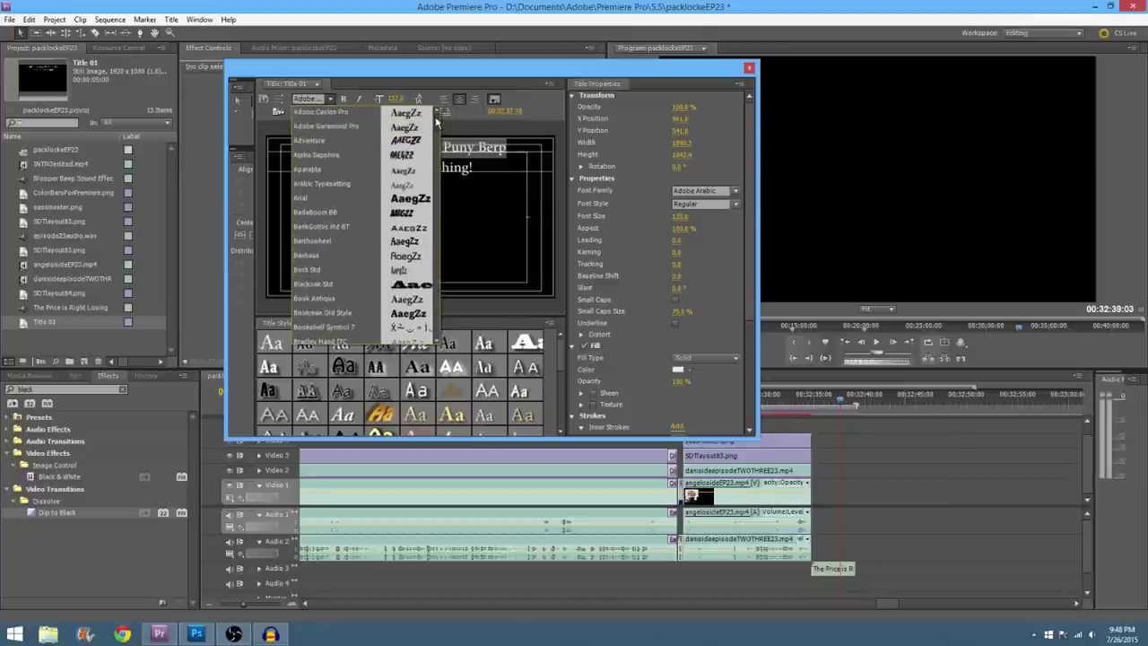
{"action": "left_click", "coordinate": [403, 242]}
Step: Try BadaBoom BB on the whole title text and settle on the Barthowheel font for both lines
{"action": "key", "text": "ctrl+a"}
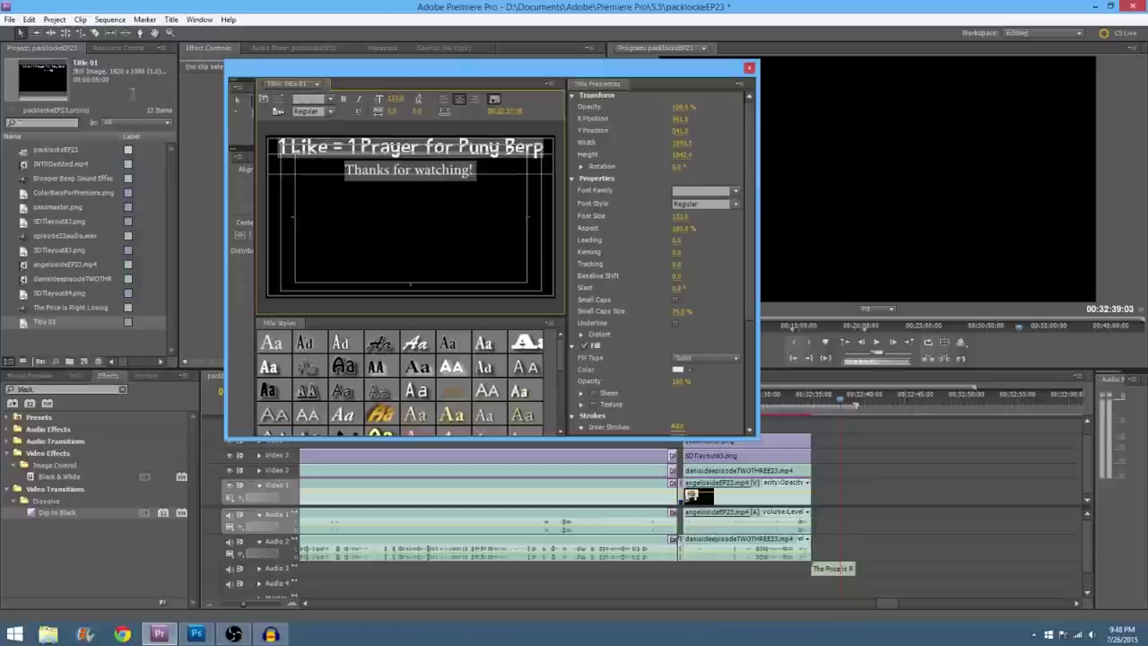
{"action": "left_click", "coordinate": [331, 99]}
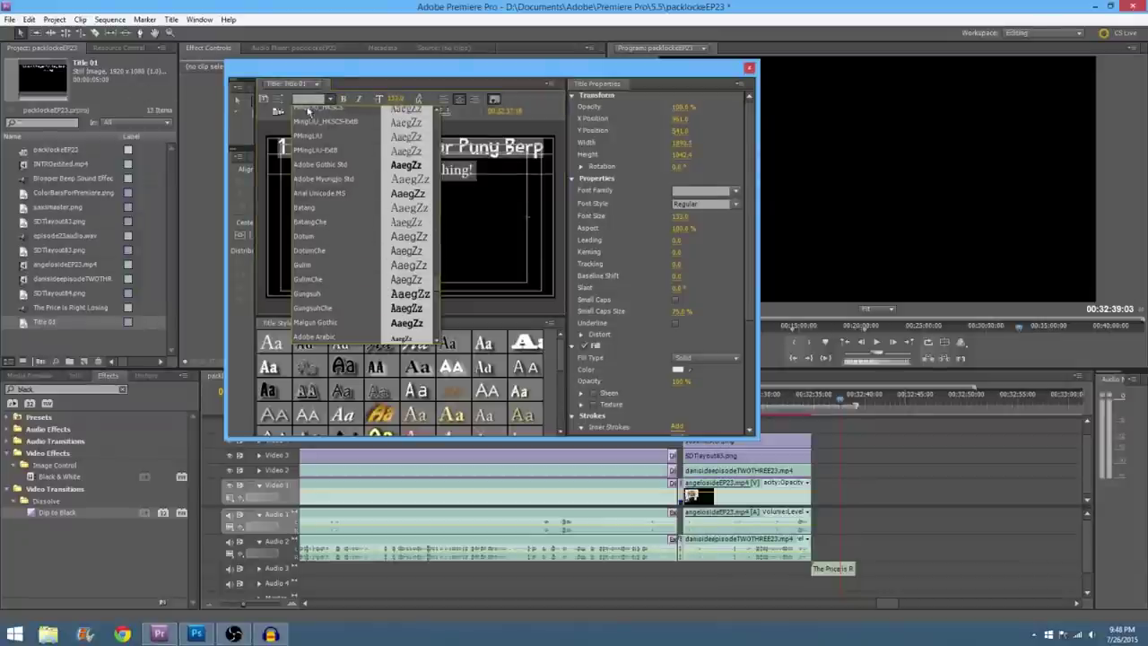
{"action": "left_click", "coordinate": [307, 100]}
{"action": "left_click", "coordinate": [329, 99]}
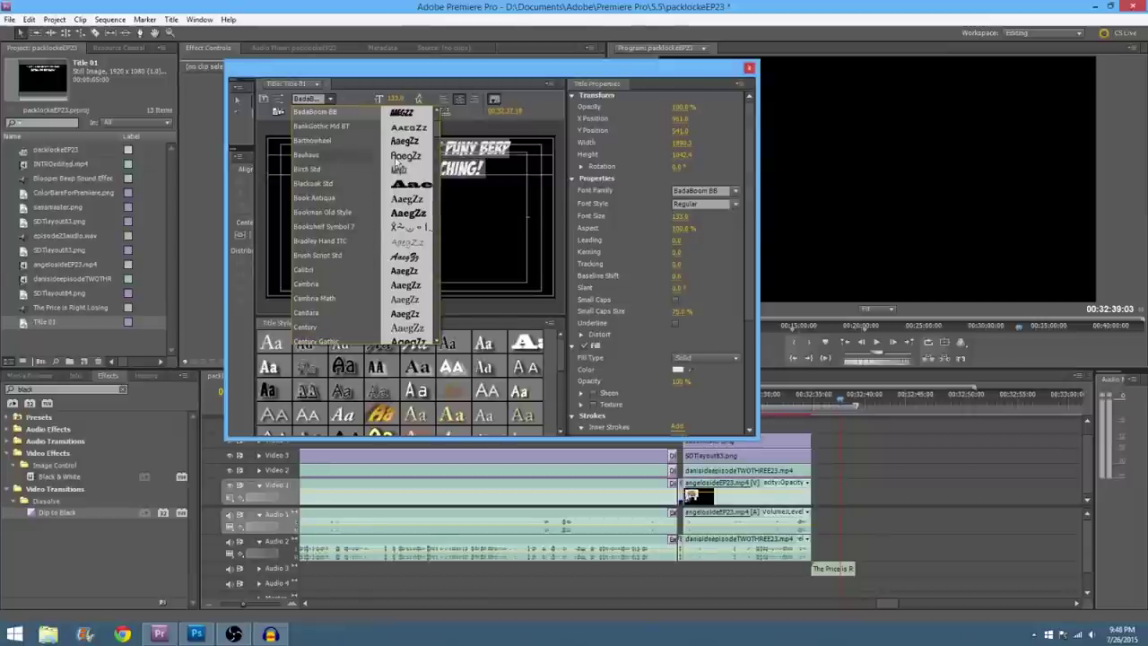
{"action": "left_click", "coordinate": [400, 140]}
{"action": "key", "text": "Return"}
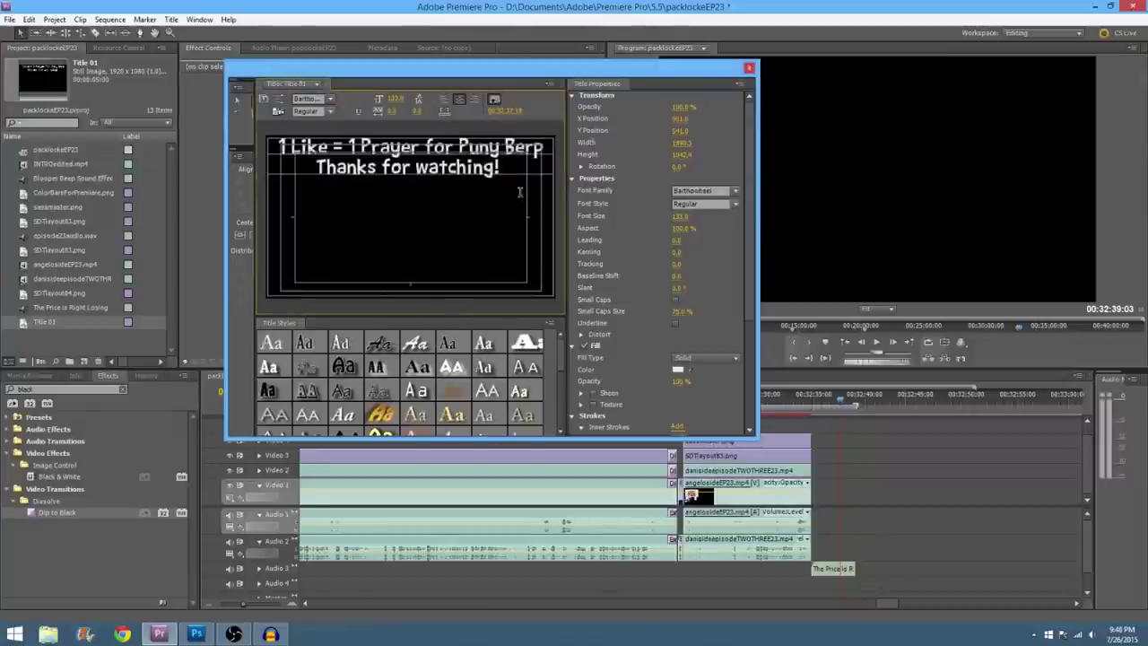
Step: Set the whole title's font size to 135 and its leading to about 161, and close the title editor
{"action": "key", "text": "ctrl+a"}
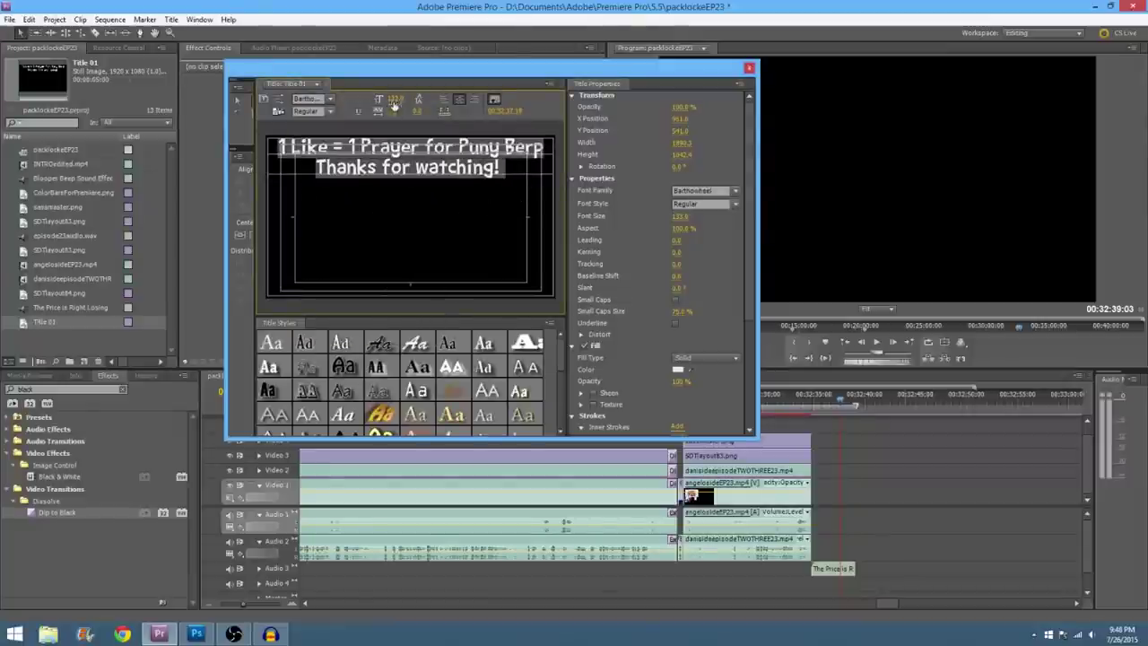
{"action": "left_click_drag", "start_coordinate": [394, 99], "coordinate": [400, 98]}
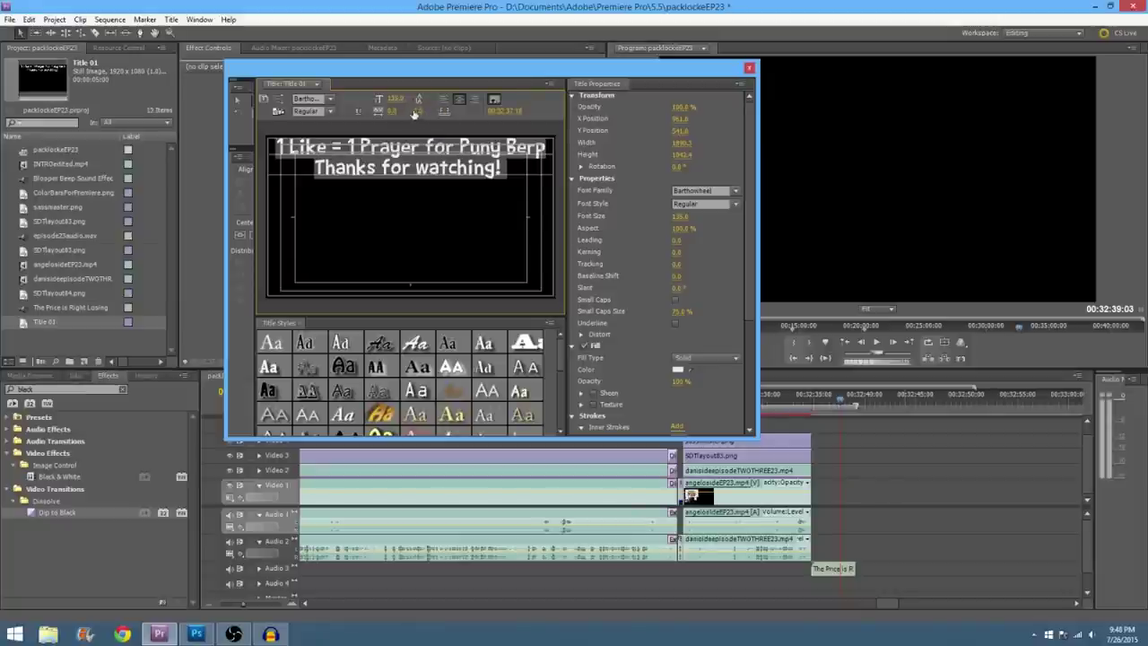
{"action": "left_click_drag", "start_coordinate": [417, 111], "coordinate": [626, 111]}
{"action": "mouse_move", "coordinate": [484, 111]}
{"action": "left_mouse_down"}
{"action": "mouse_move", "coordinate": [446, 111]}
{"action": "mouse_move", "coordinate": [476, 110]}
{"action": "left_mouse_up"}
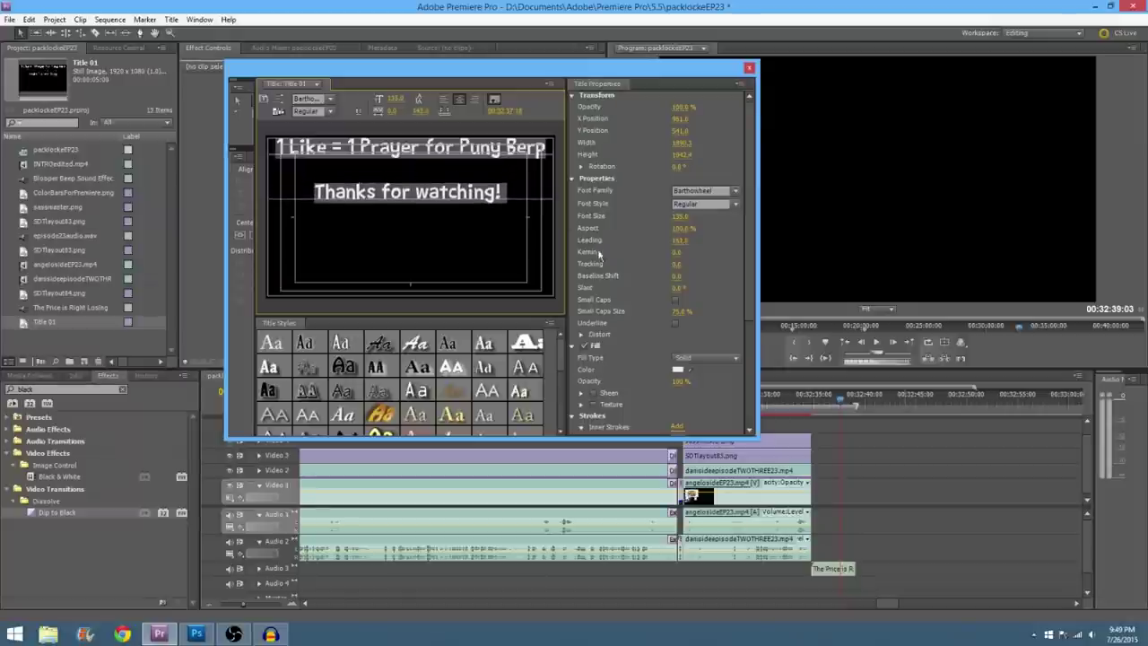
{"action": "left_click", "coordinate": [748, 69]}
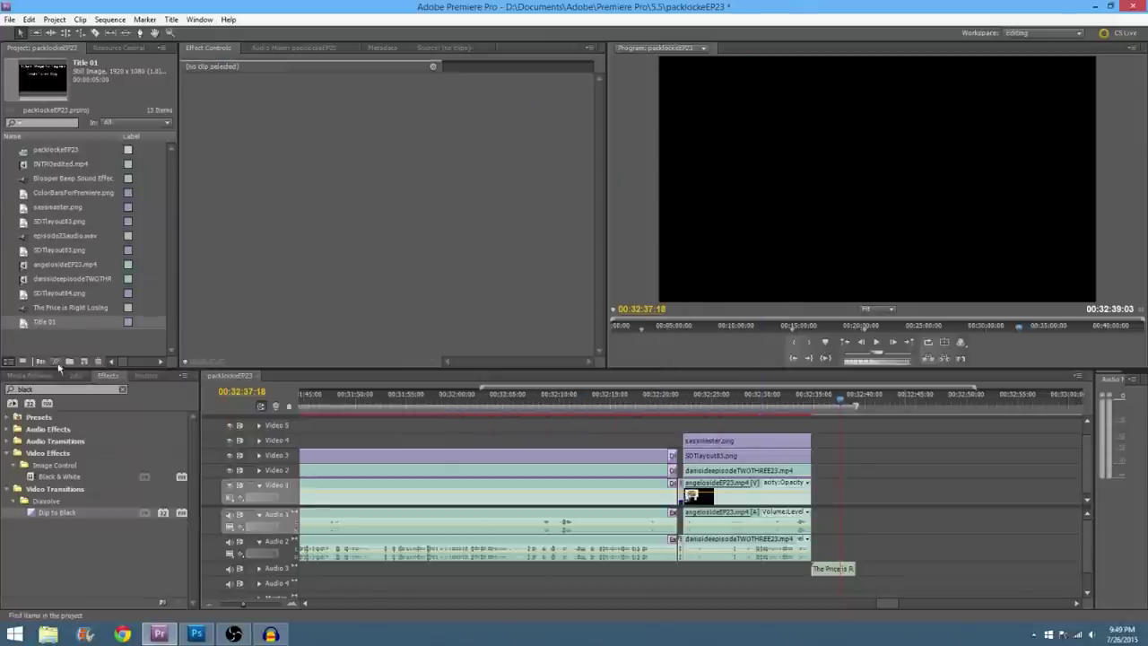
Step: Place Title 01 on Video 1 right after the last clip and move it lower in the frame
{"action": "left_click_drag", "start_coordinate": [346, 339], "coordinate": [825, 502]}
{"action": "left_click_drag", "start_coordinate": [921, 79], "coordinate": [906, 171]}
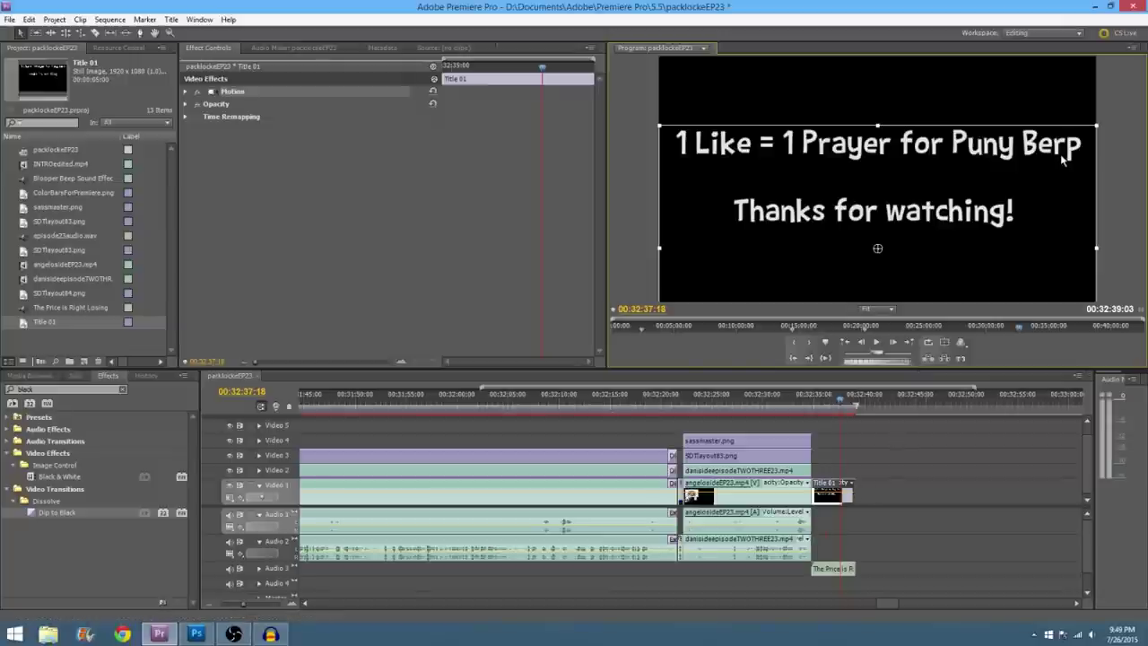
Step: Reopen Title 01, correct "Berp" to "Burp" in its first line, and close the title editor
{"action": "left_click", "coordinate": [43, 324]}
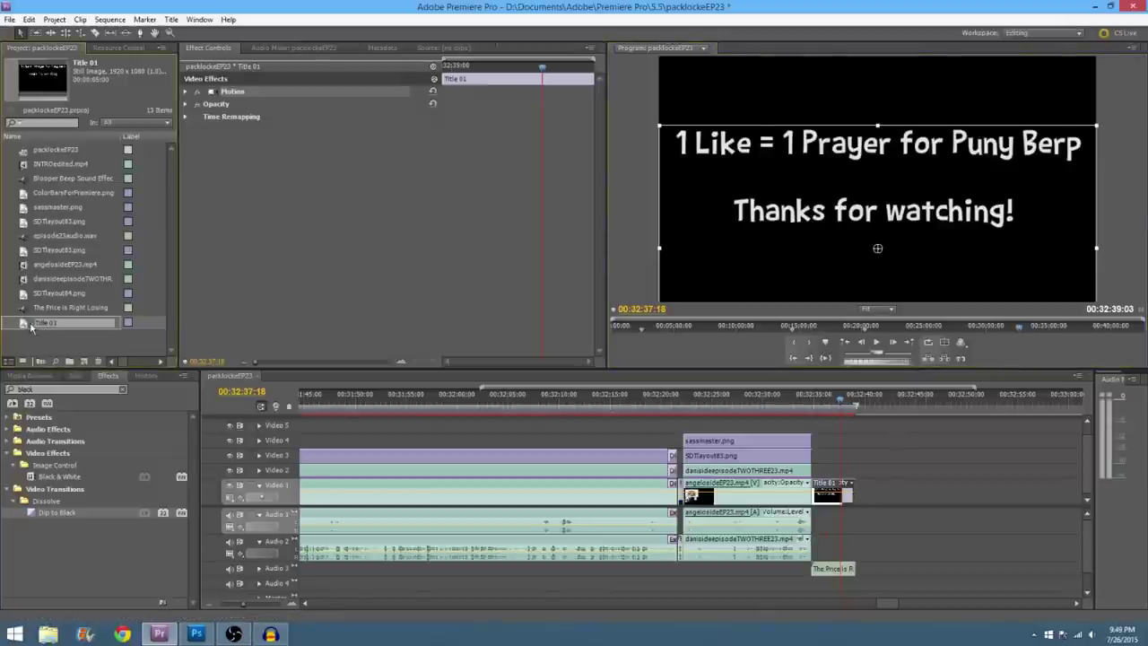
{"action": "double_click", "coordinate": [32, 324]}
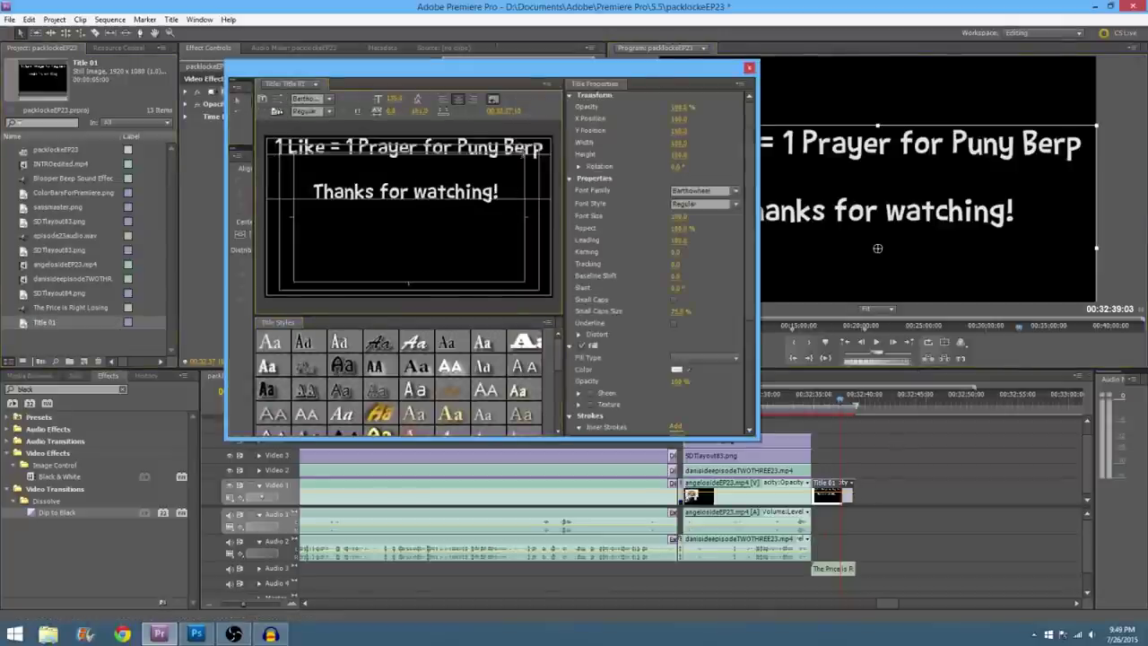
{"action": "key", "text": "BackSpace"}
{"action": "type", "text": "u"}
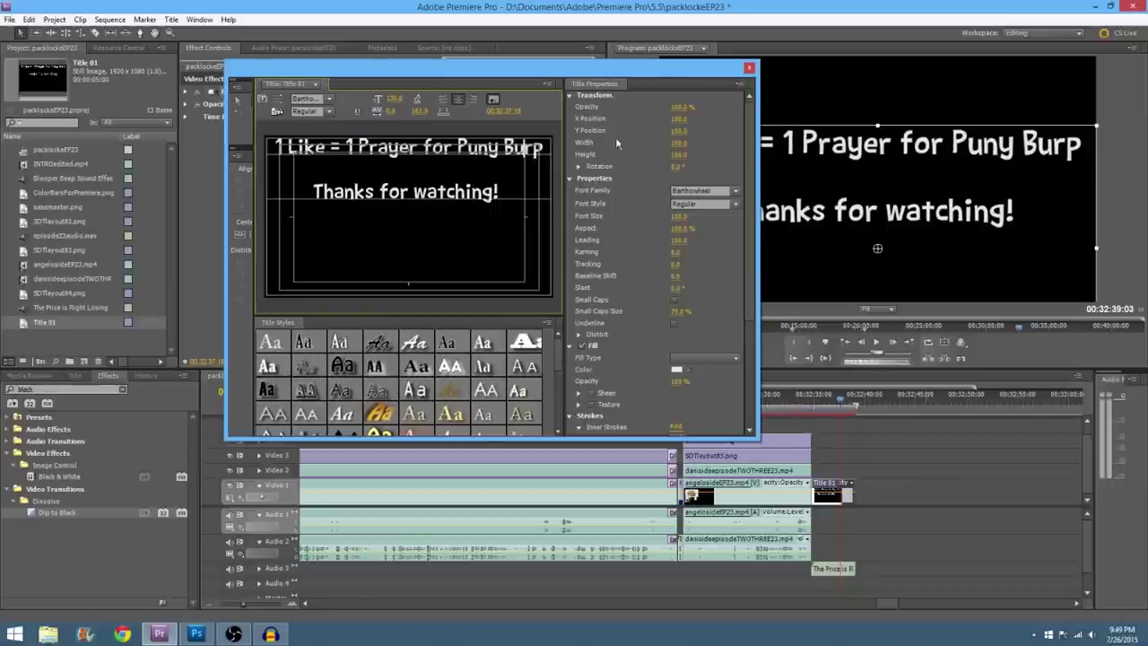
{"action": "left_click", "coordinate": [750, 69]}
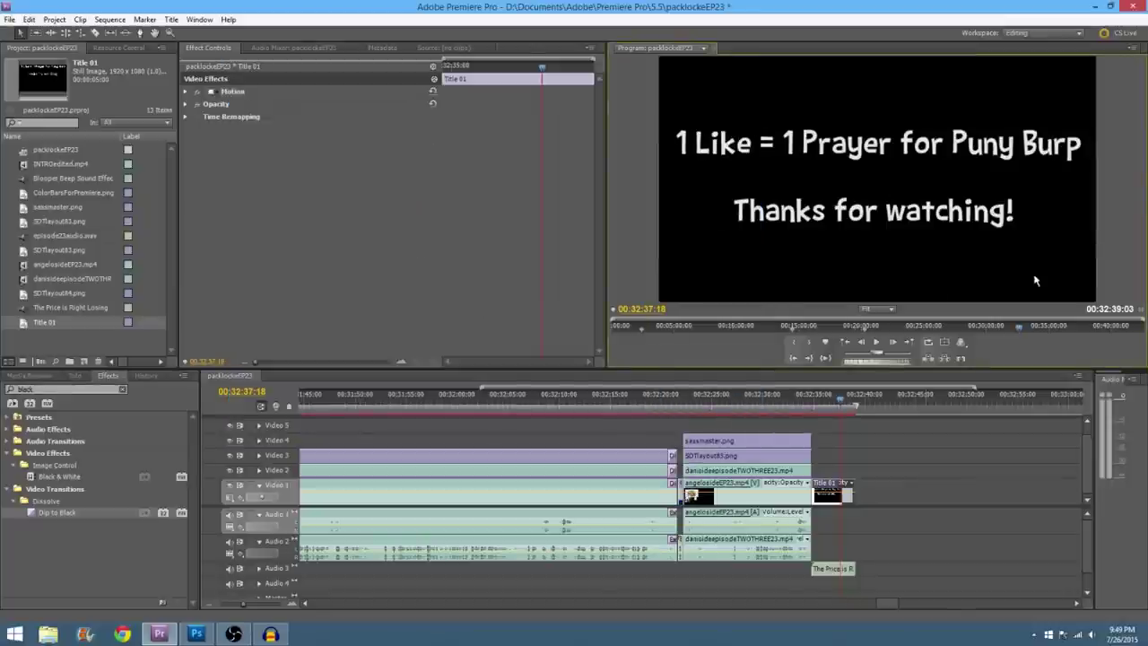
Step: Nudge the title slightly lower in the frame and add a Dip to Black transition to the end of its clip
{"action": "left_click", "coordinate": [939, 167]}
{"action": "left_click_drag", "start_coordinate": [939, 161], "coordinate": [939, 167]}
{"action": "left_click", "coordinate": [1121, 185]}
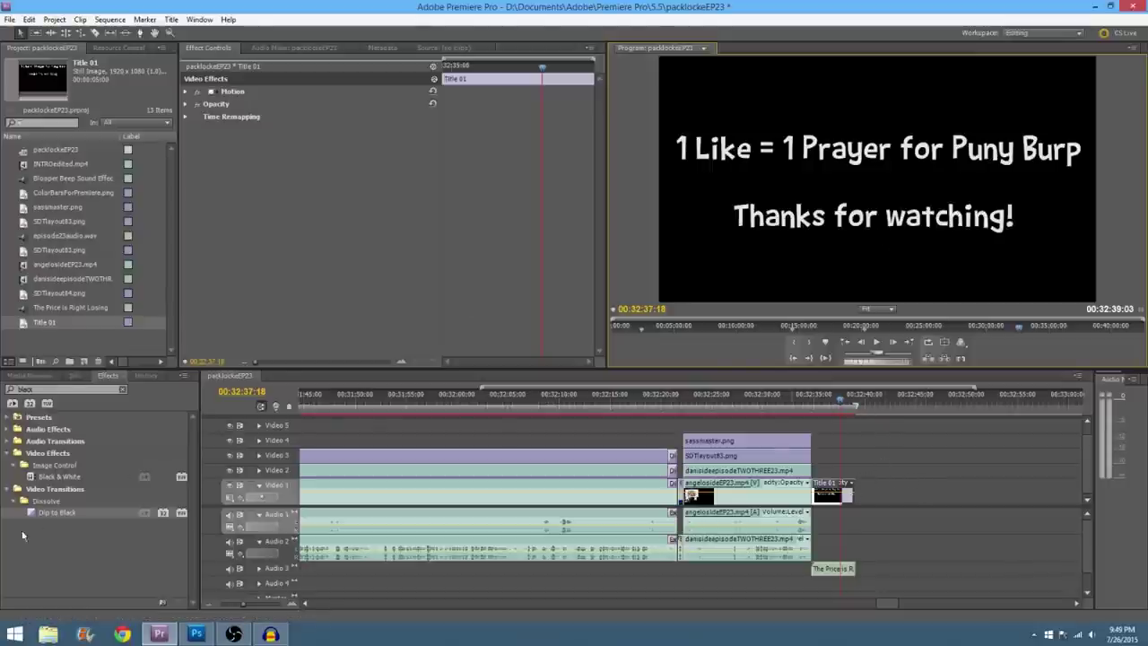
{"action": "left_click", "coordinate": [43, 513]}
{"action": "left_click_drag", "start_coordinate": [43, 513], "coordinate": [847, 498]}
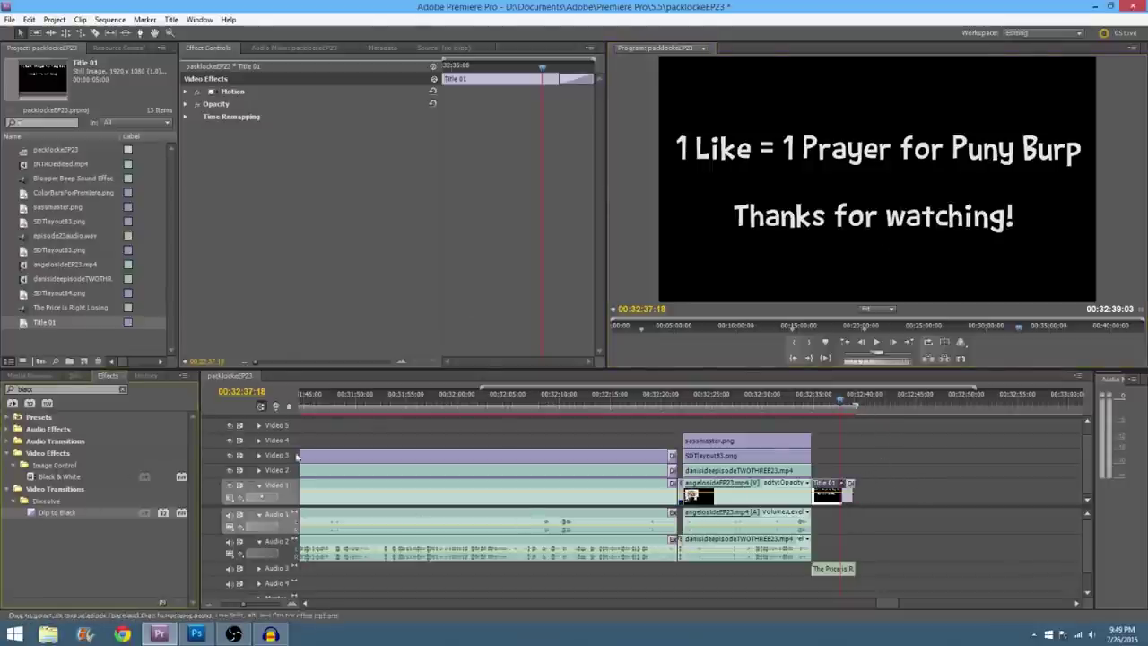
Step: Play back the episode's ending from about 00:32:33 through the closing title
{"action": "left_click", "coordinate": [840, 406]}
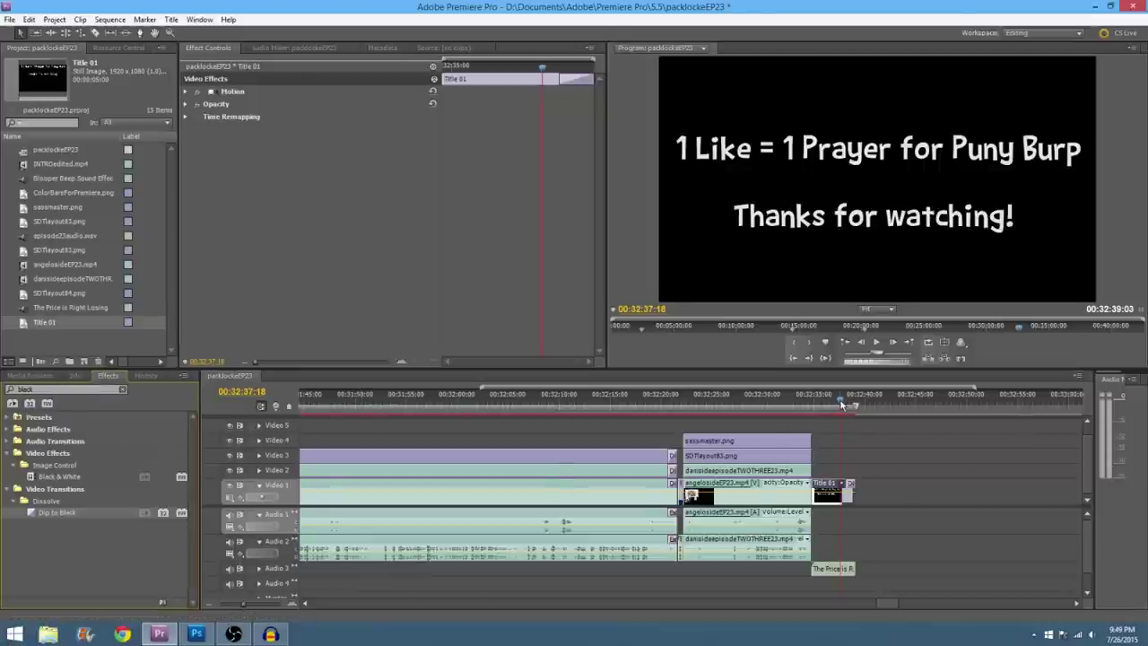
{"action": "left_click", "coordinate": [796, 408]}
{"action": "left_click", "coordinate": [875, 343]}
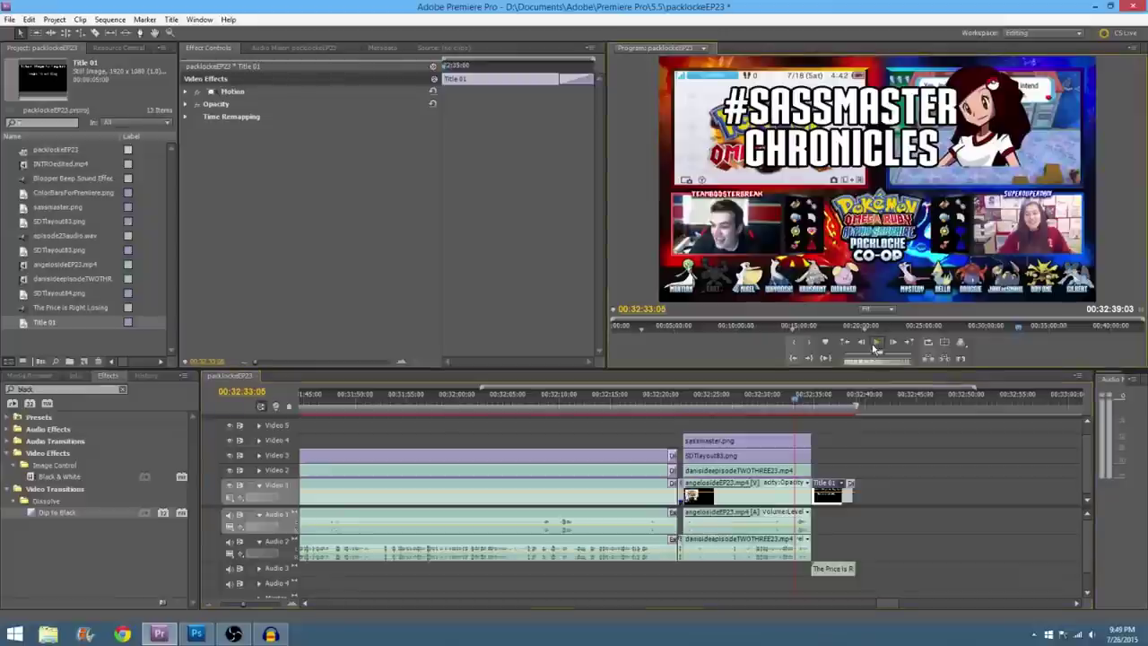
{"action": "left_click", "coordinate": [875, 343]}
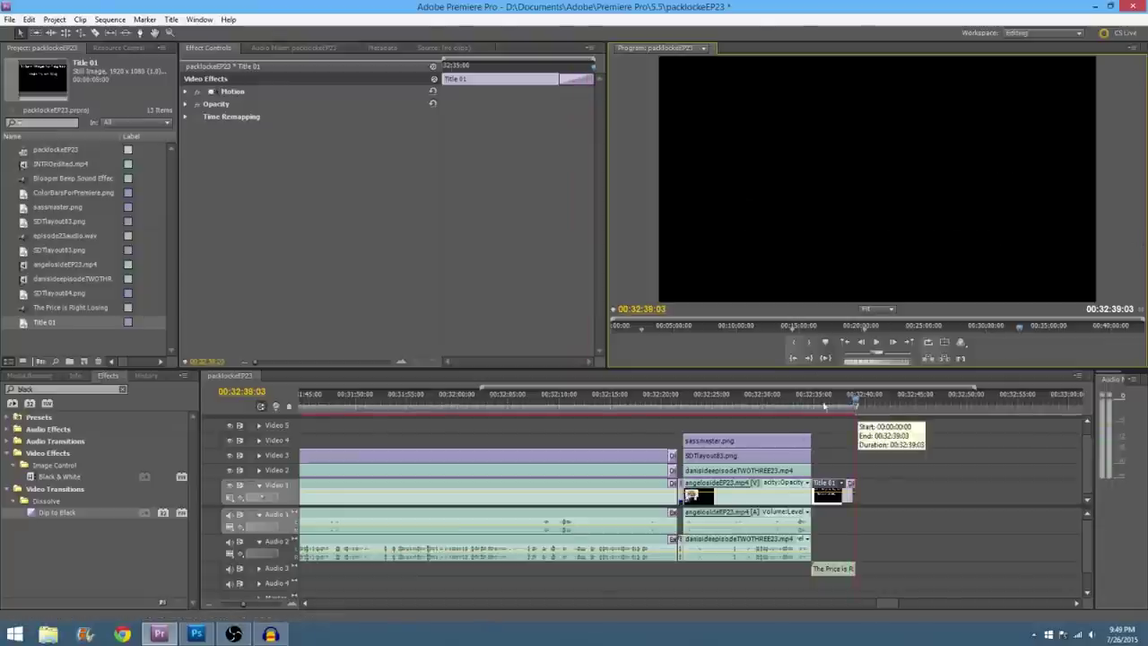
Step: Review the footage just before the marker at 00:02:24:12 to find where the team layout has to change
{"action": "left_click_drag", "start_coordinate": [243, 605], "coordinate": [213, 615]}
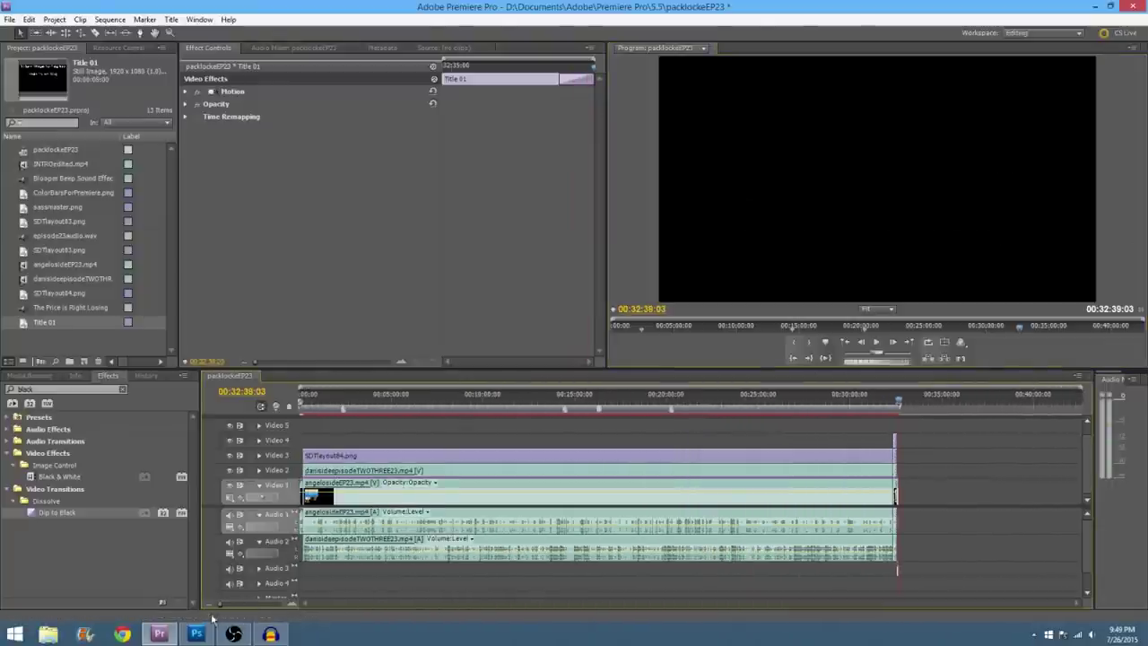
{"action": "left_click", "coordinate": [341, 400]}
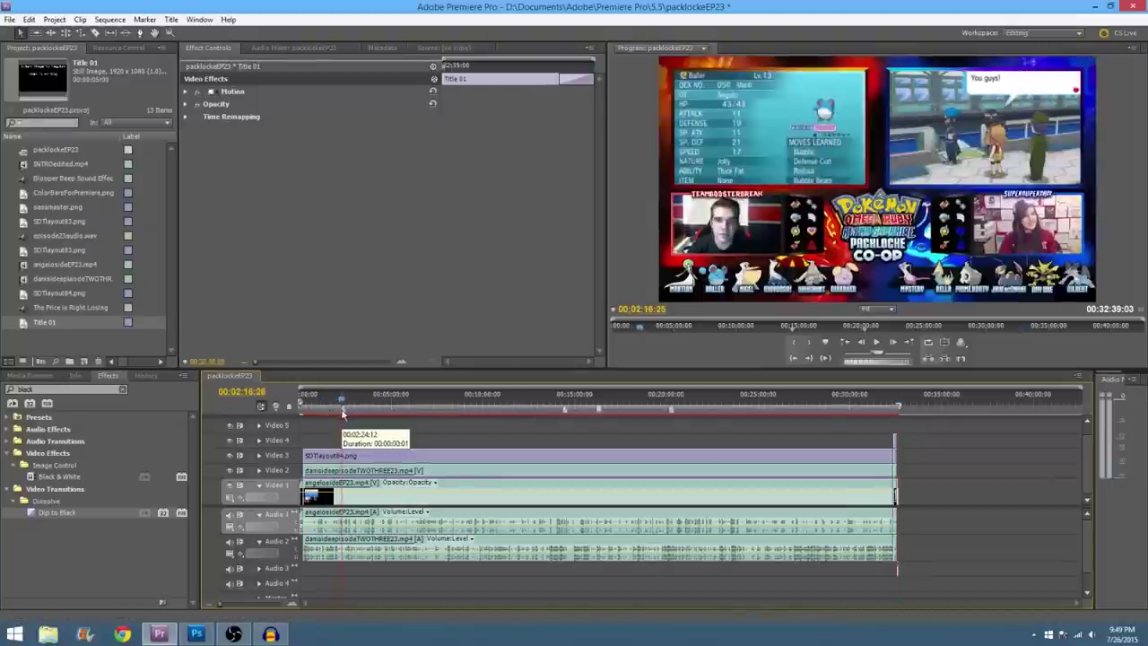
{"action": "left_click_drag", "start_coordinate": [341, 404], "coordinate": [339, 402]}
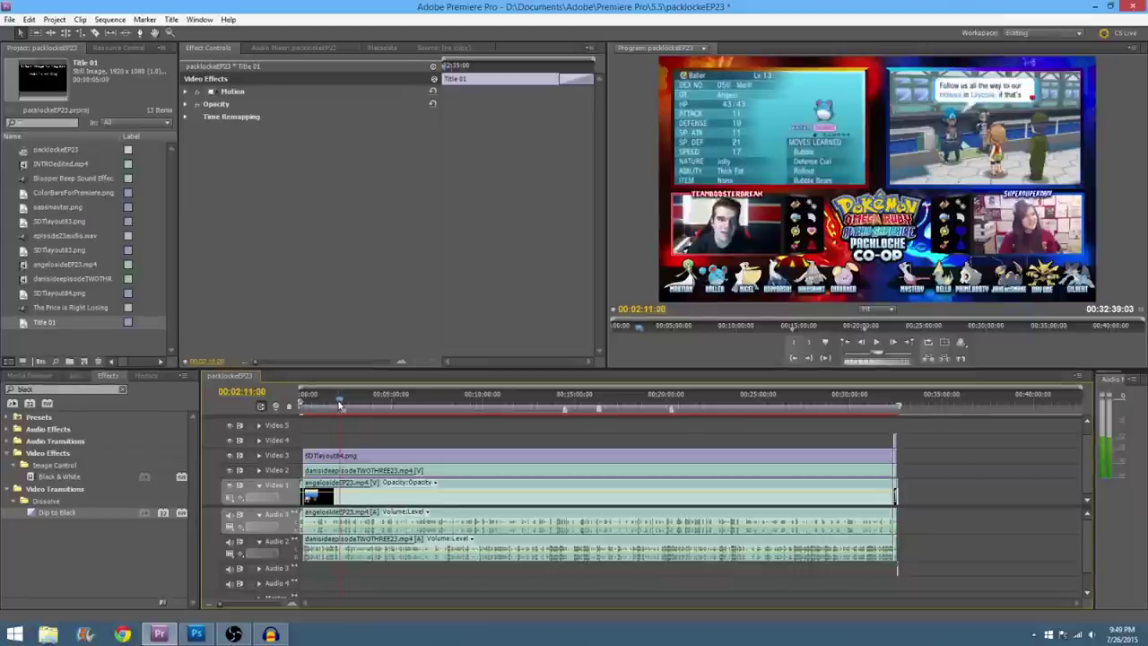
{"action": "left_click", "coordinate": [879, 345]}
{"action": "left_click_drag", "start_coordinate": [220, 605], "coordinate": [233, 607]}
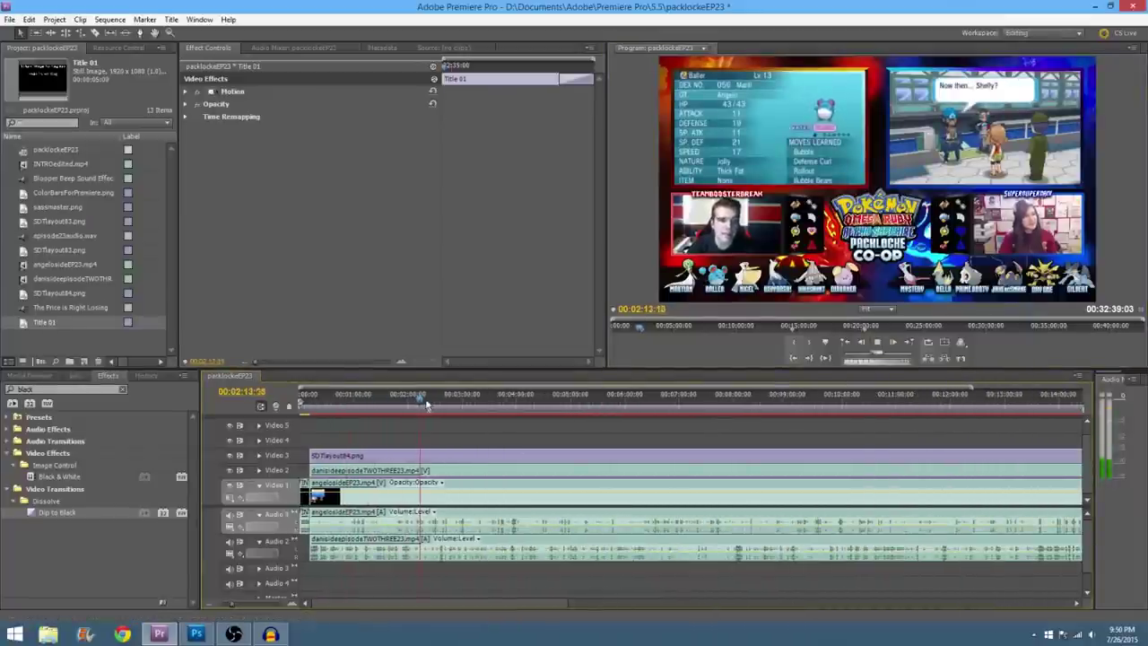
{"action": "left_click", "coordinate": [430, 403]}
{"action": "left_click", "coordinate": [428, 403]}
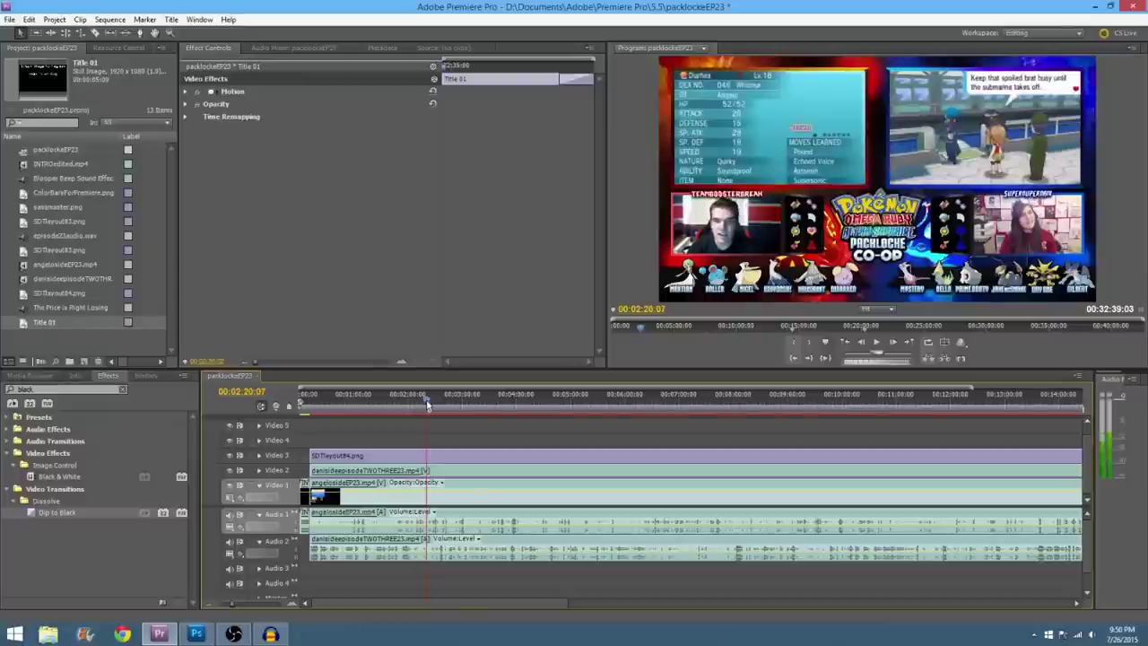
{"action": "left_click", "coordinate": [876, 344]}
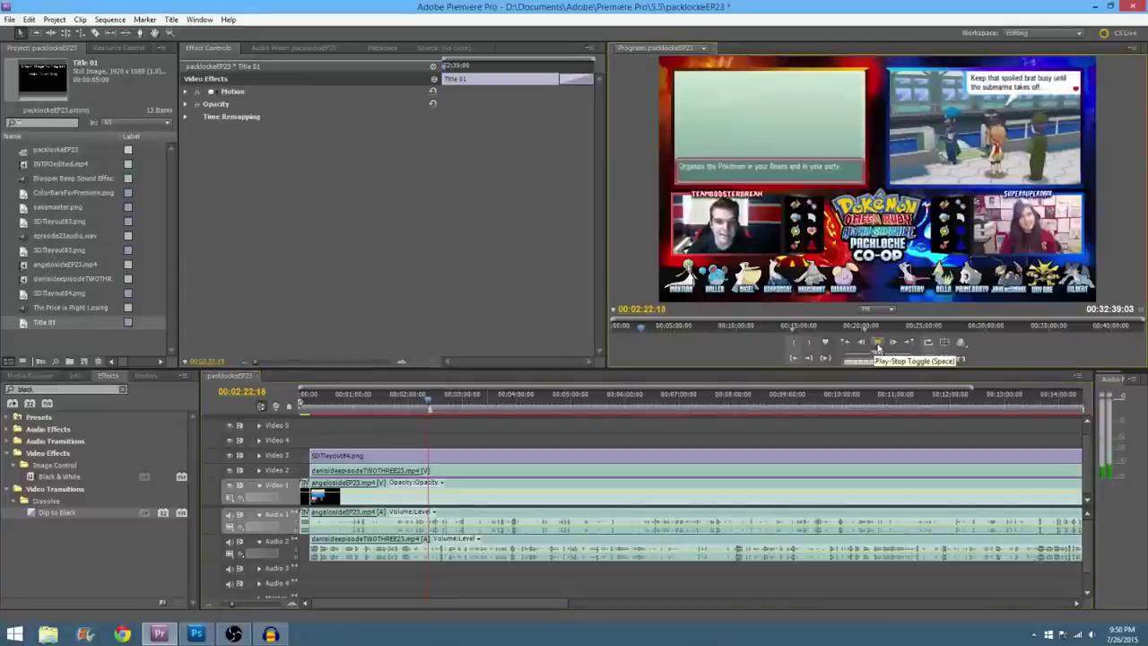
{"action": "left_click", "coordinate": [876, 345]}
{"action": "left_click", "coordinate": [424, 397]}
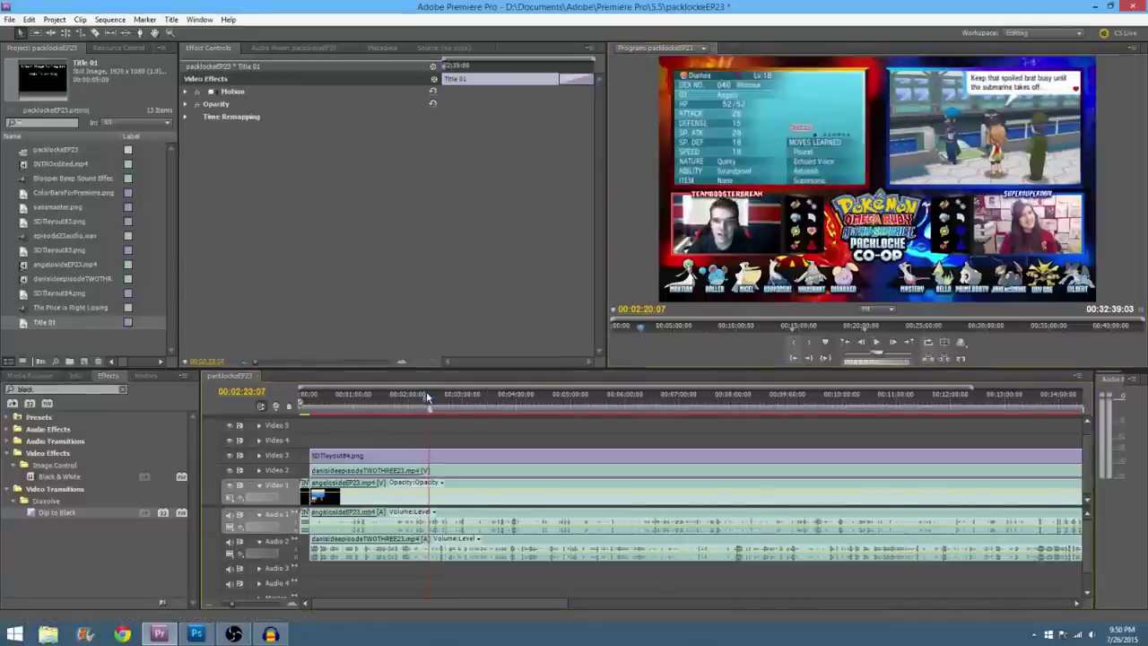
{"action": "left_click", "coordinate": [876, 344]}
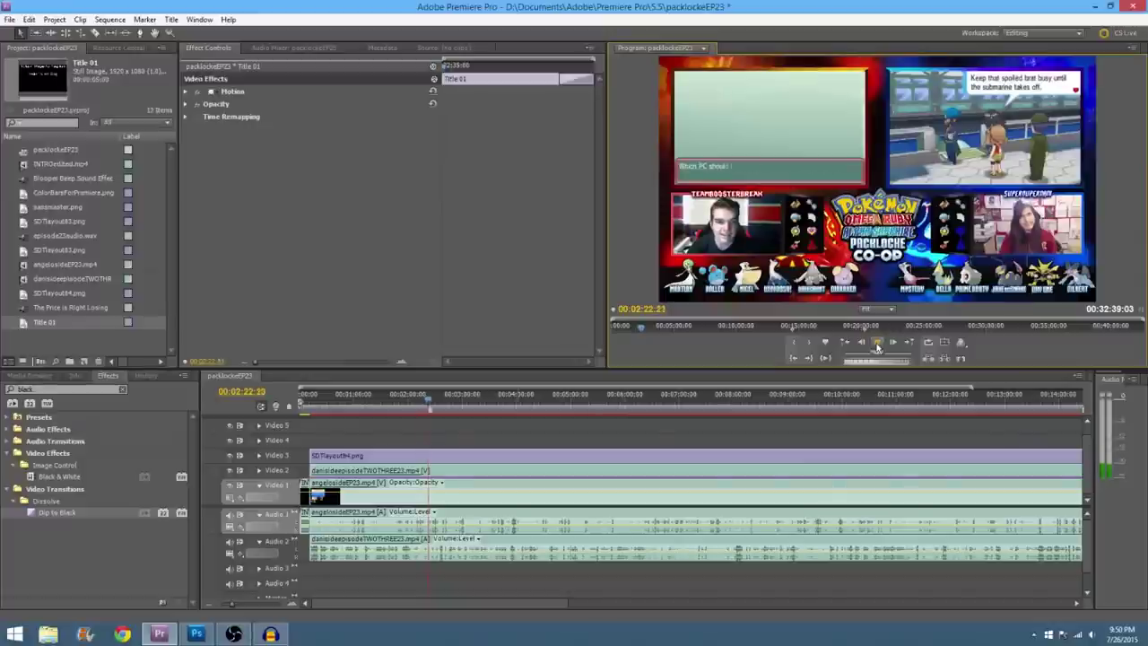
Step: Trim the start of SDTlayout84.png on Video 3 to about 00:02:22 and fill the gap before it with SDTlayout83.png
{"action": "left_click", "coordinate": [425, 408]}
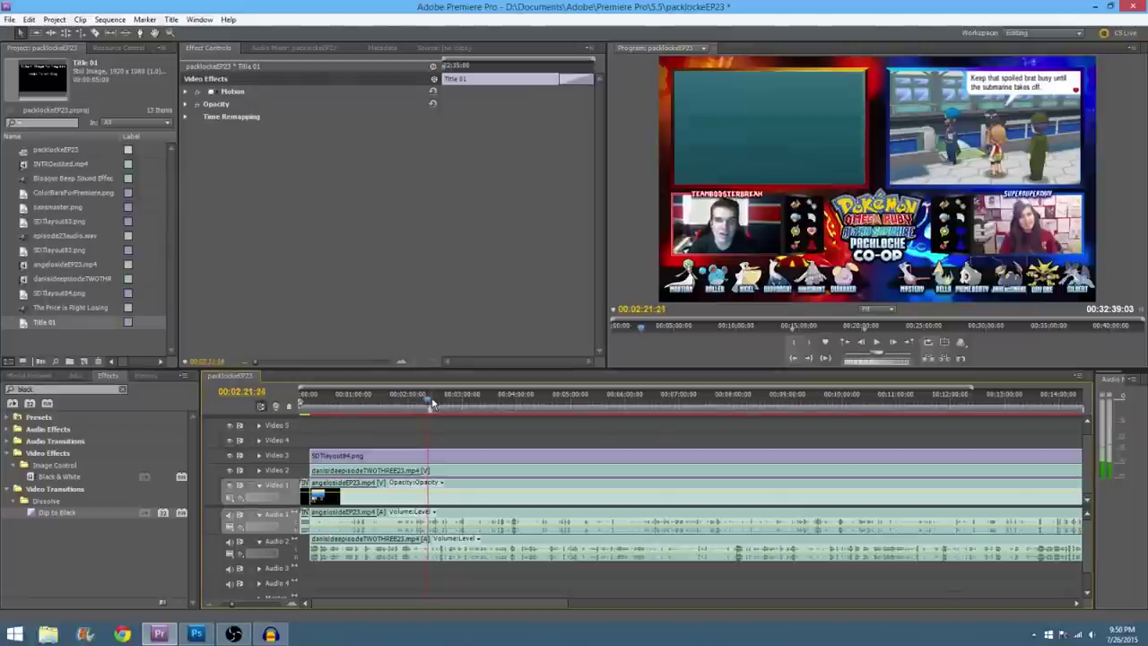
{"action": "left_click", "coordinate": [431, 404]}
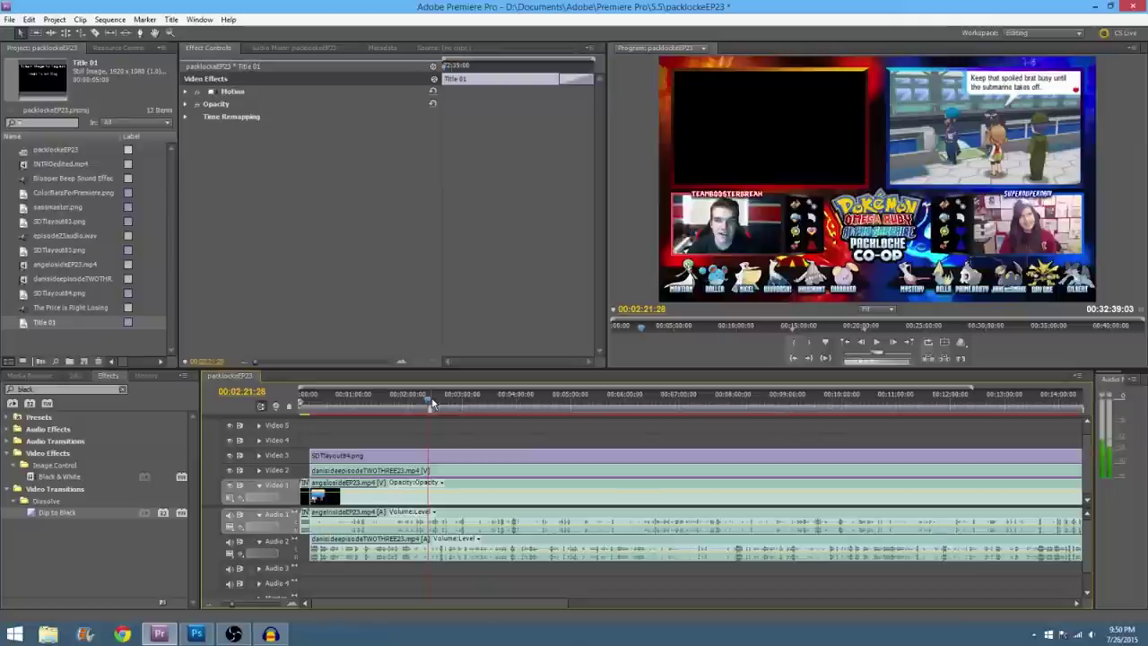
{"action": "left_click_drag", "start_coordinate": [311, 455], "coordinate": [428, 469]}
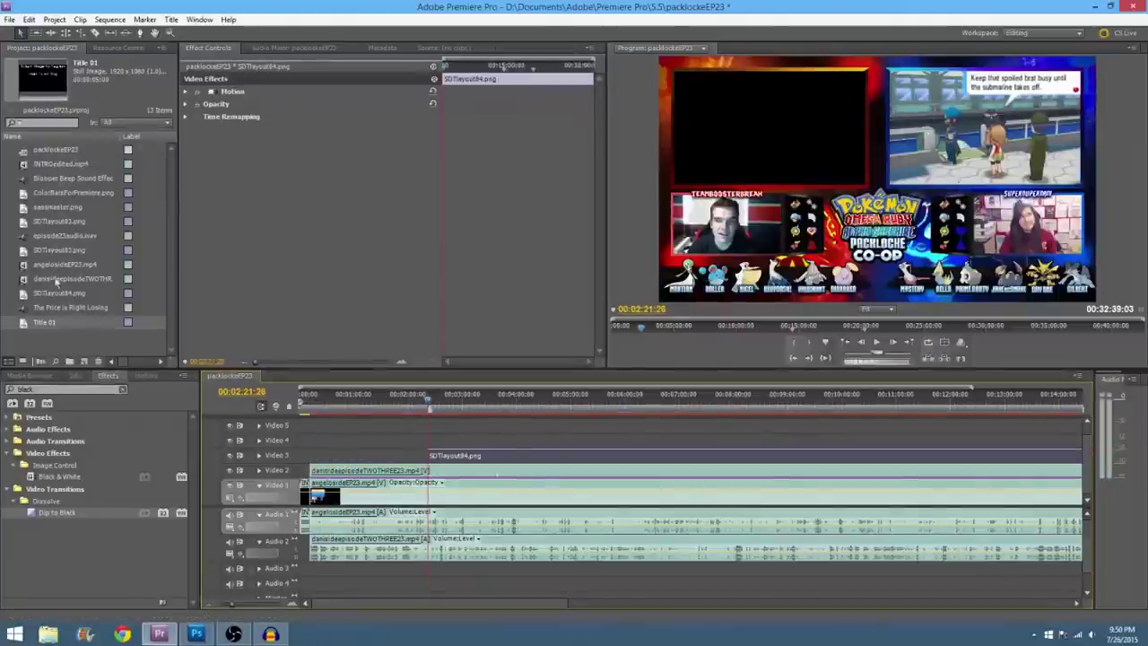
{"action": "left_click_drag", "start_coordinate": [64, 251], "coordinate": [316, 458]}
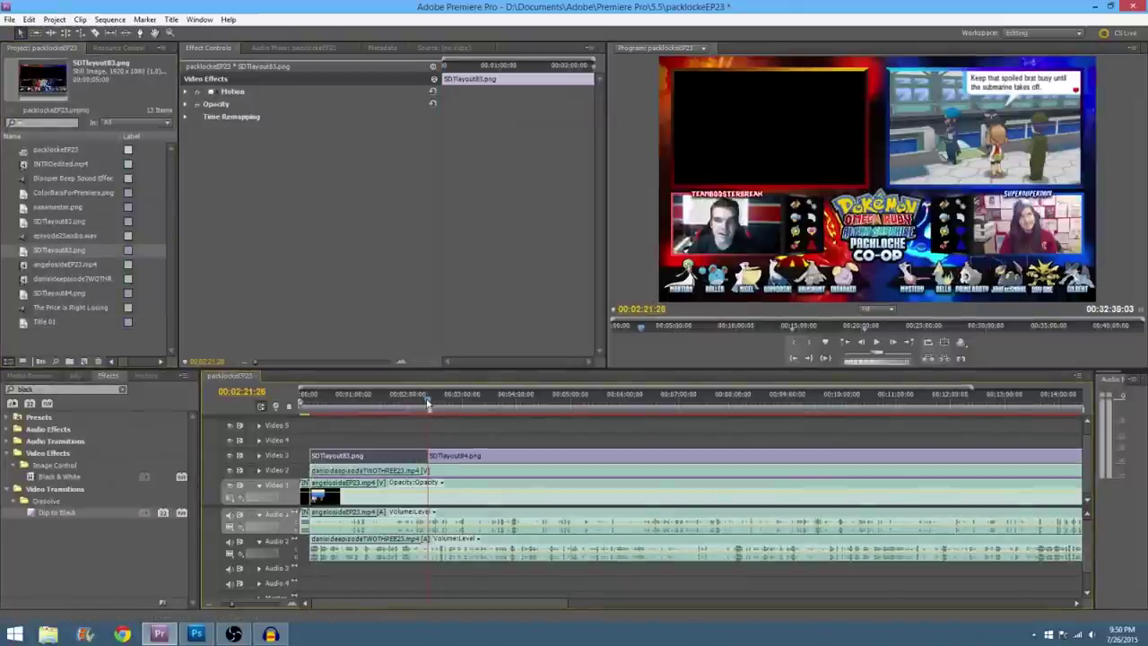
Step: Play back the layout switch from about 00:02:21 and scan the footage after it up to about 00:04:22
{"action": "left_click", "coordinate": [876, 342]}
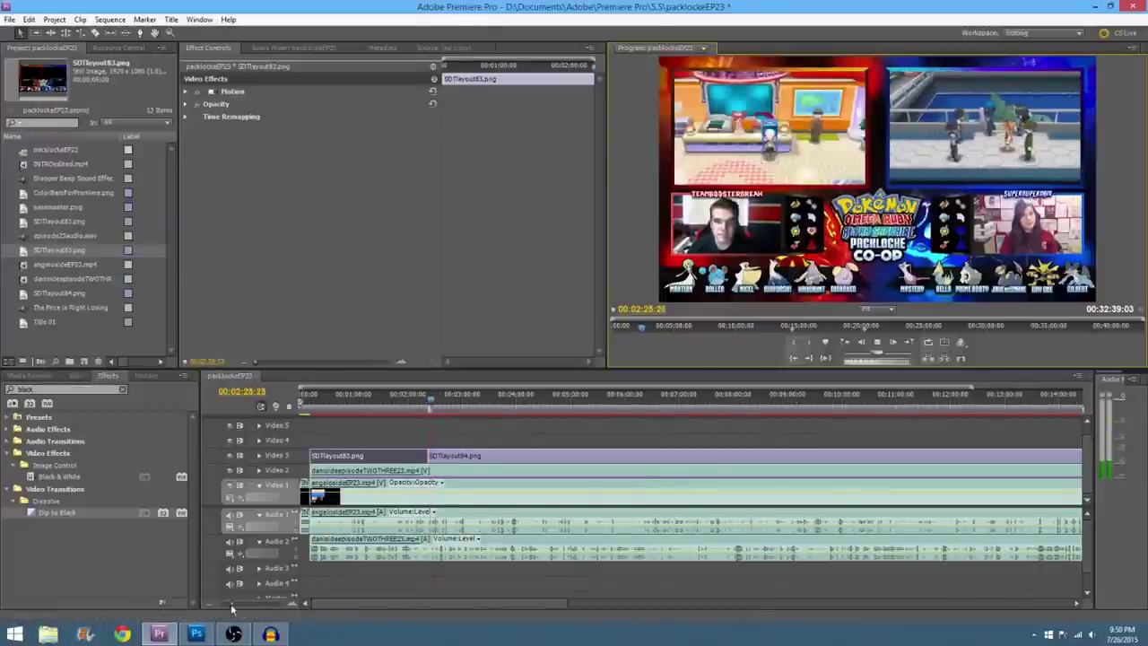
{"action": "left_click_drag", "start_coordinate": [231, 603], "coordinate": [226, 605]}
{"action": "left_click", "coordinate": [366, 400]}
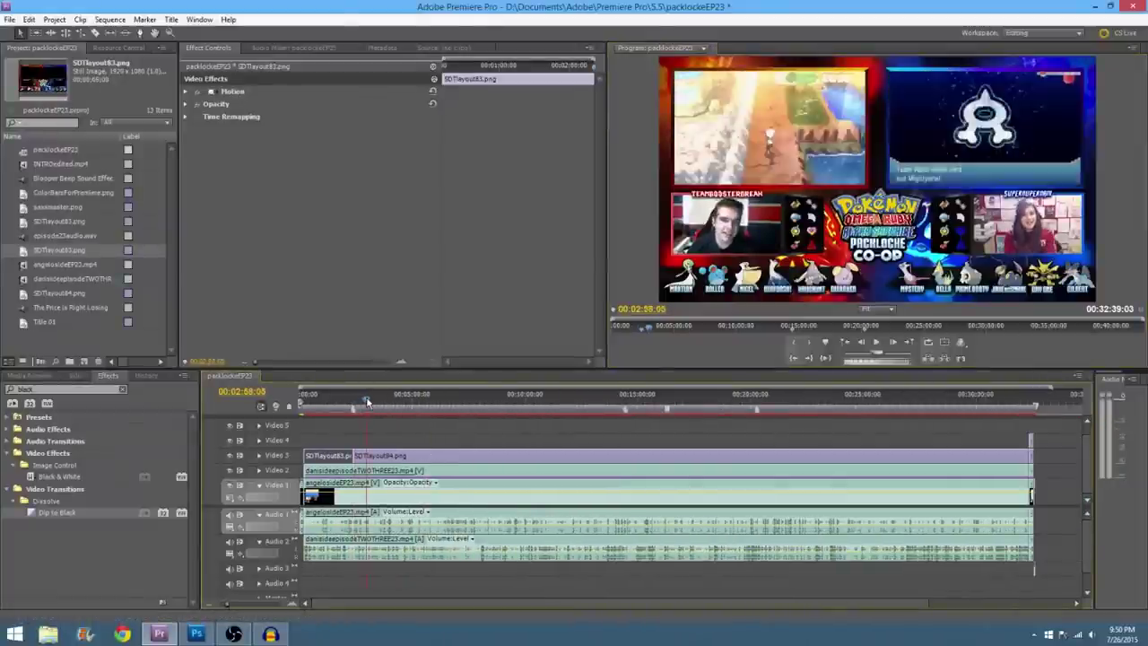
{"action": "left_click_drag", "start_coordinate": [366, 399], "coordinate": [398, 397]}
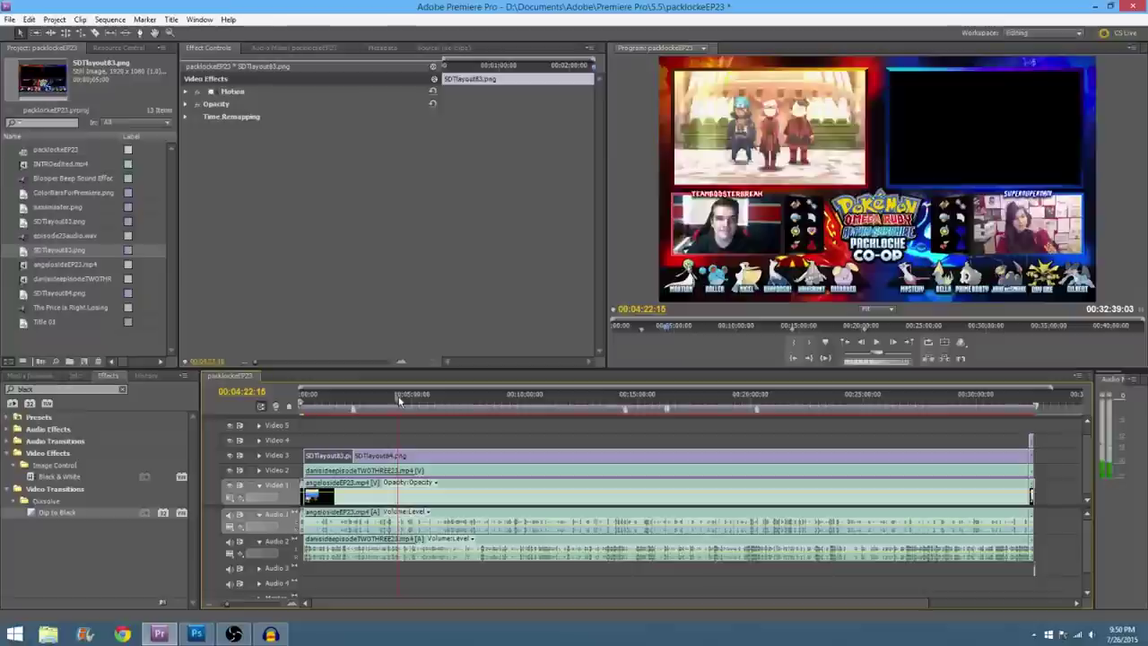
Step: Delete the sequence marker at 00:02:24:12
{"action": "right_click", "coordinate": [351, 410]}
{"action": "left_click", "coordinate": [353, 411]}
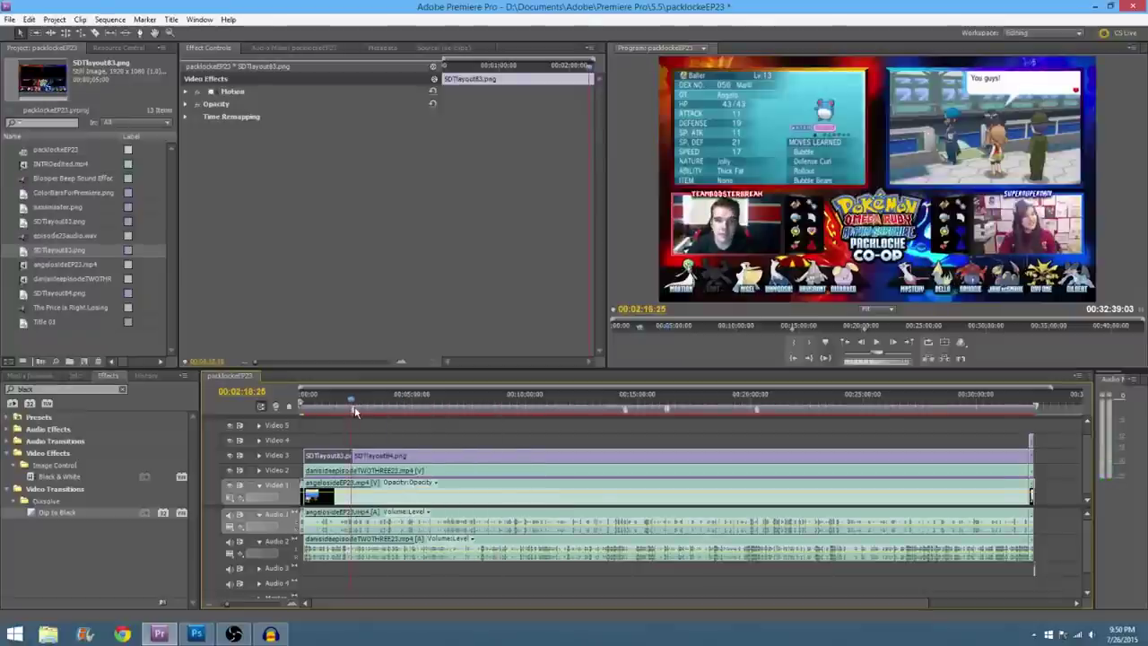
{"action": "double_click", "coordinate": [353, 412]}
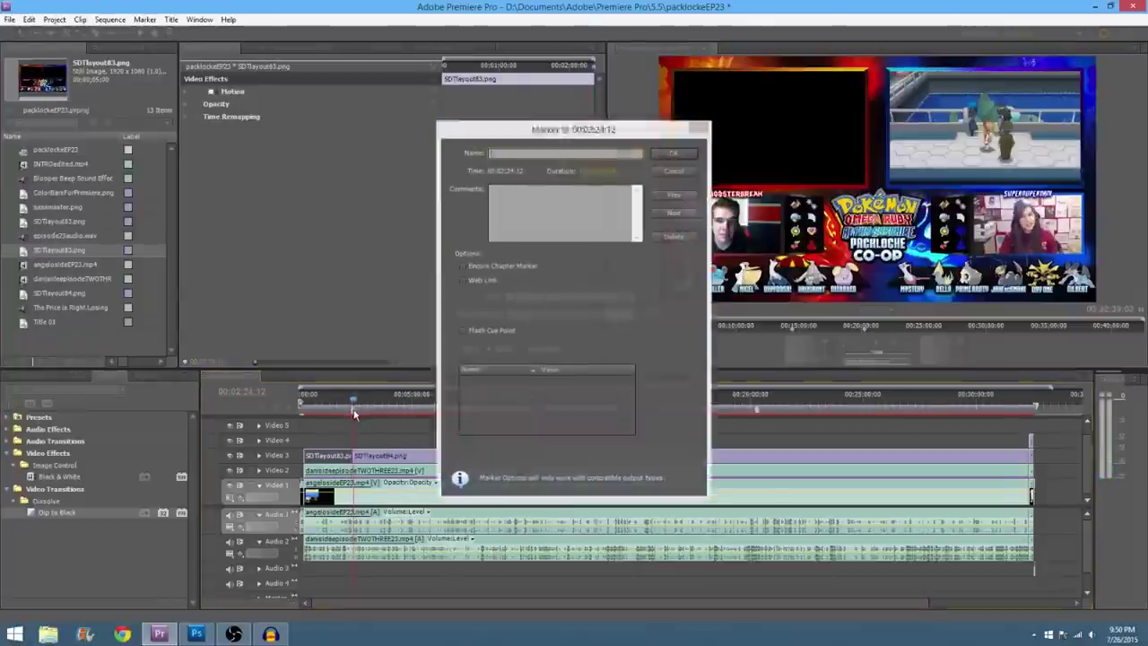
{"action": "left_click", "coordinate": [672, 237]}
Step: Check the footage at the markers near 00:14:27 and 00:20:17, then play briefly from the earlier one
{"action": "left_click", "coordinate": [626, 397]}
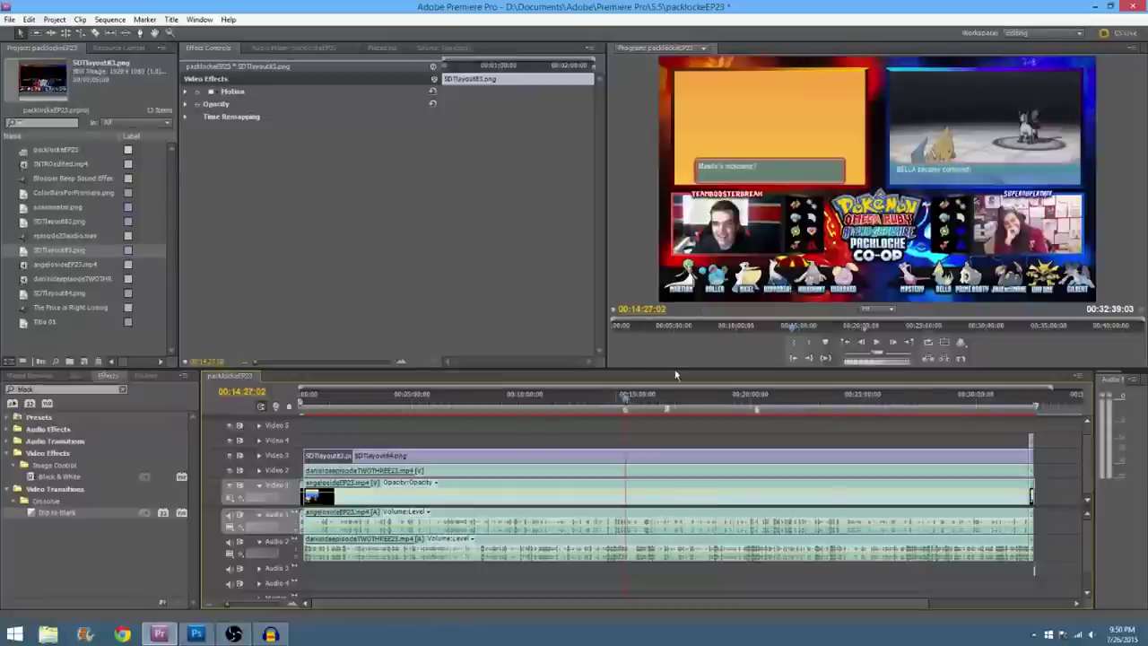
{"action": "left_click", "coordinate": [756, 406]}
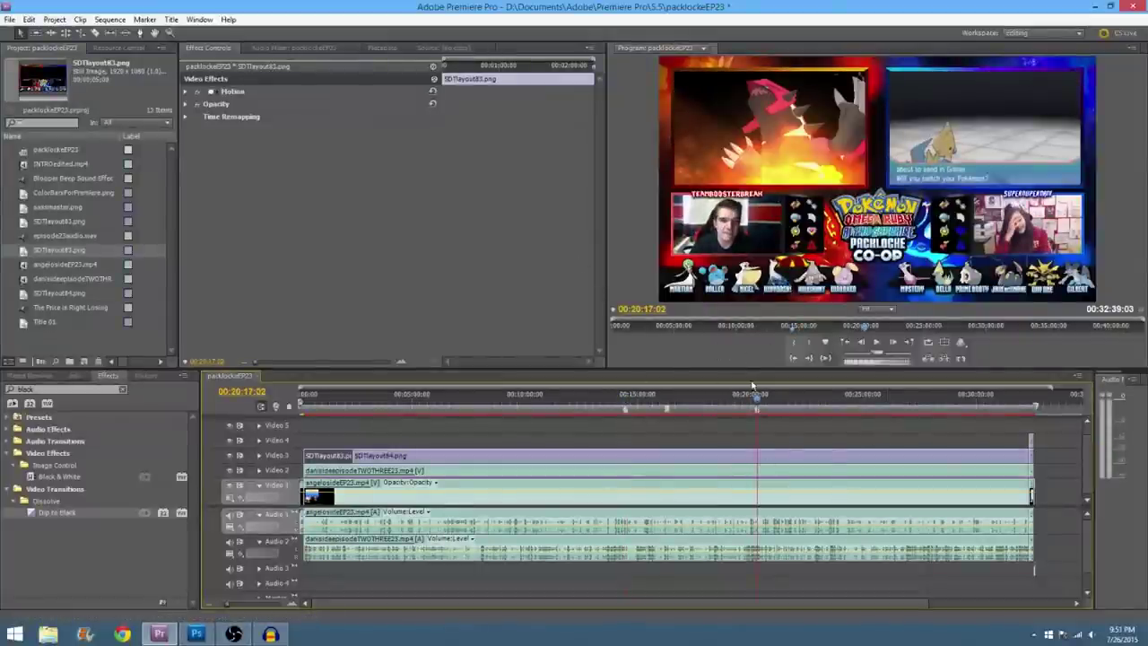
{"action": "left_click", "coordinate": [626, 410]}
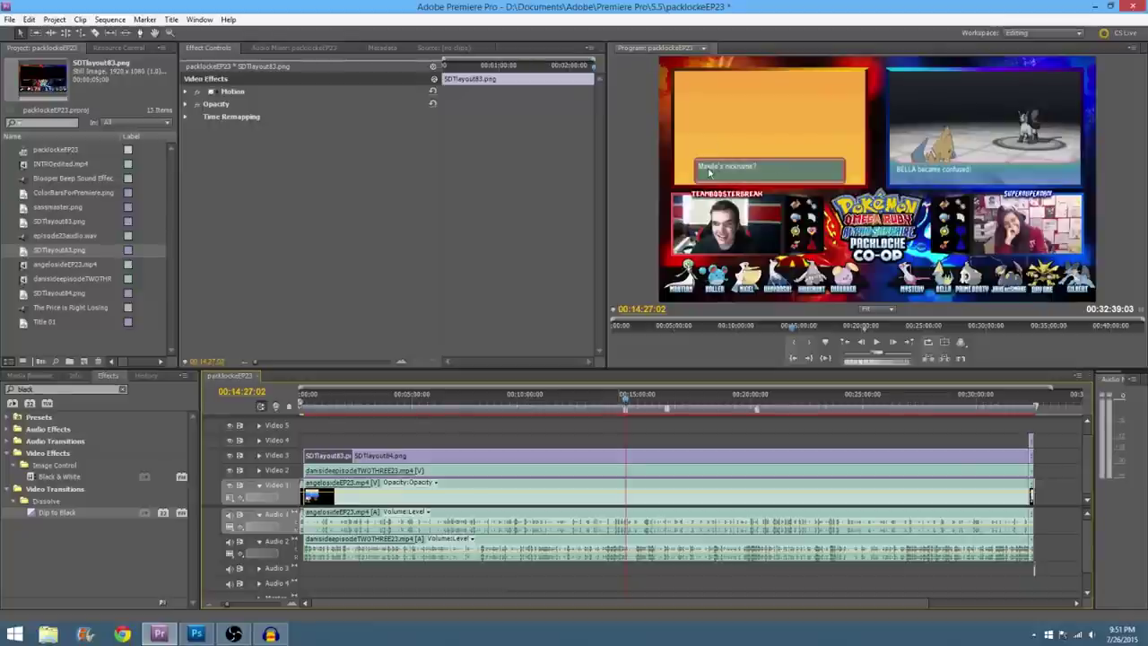
{"action": "left_click", "coordinate": [878, 344]}
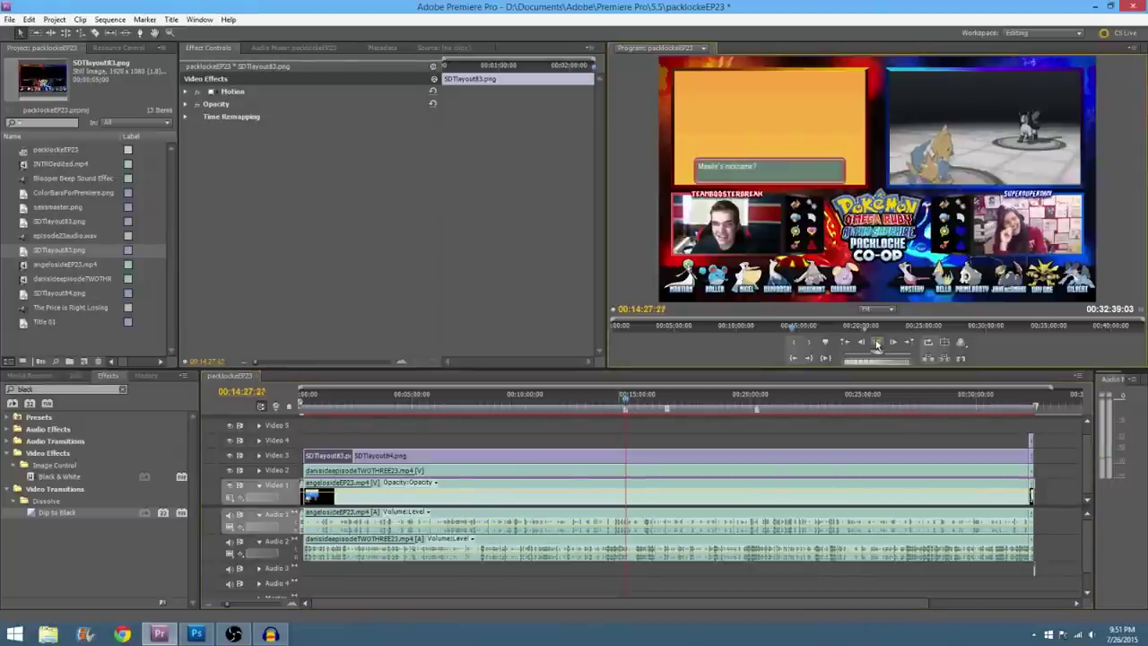
{"action": "left_click", "coordinate": [878, 344]}
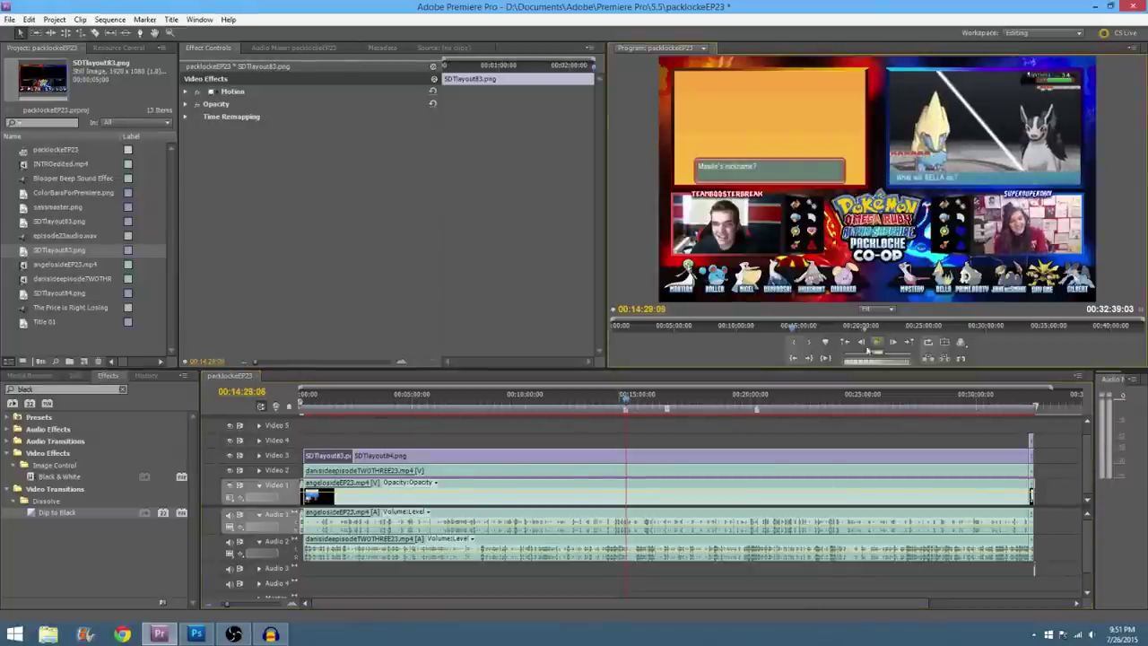
Step: Replay the nickname scene leading up to the 00:14:27 marker and stop the playhead at 00:14:25:03
{"action": "left_click", "coordinate": [625, 404]}
{"action": "left_click", "coordinate": [624, 403]}
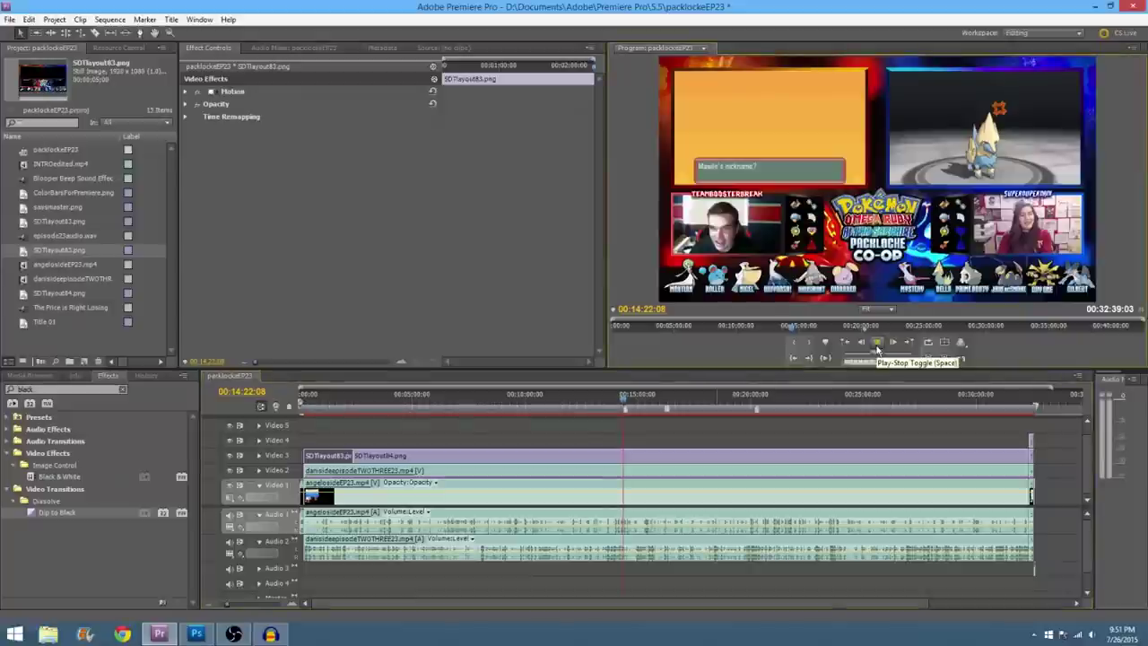
{"action": "left_click", "coordinate": [878, 344]}
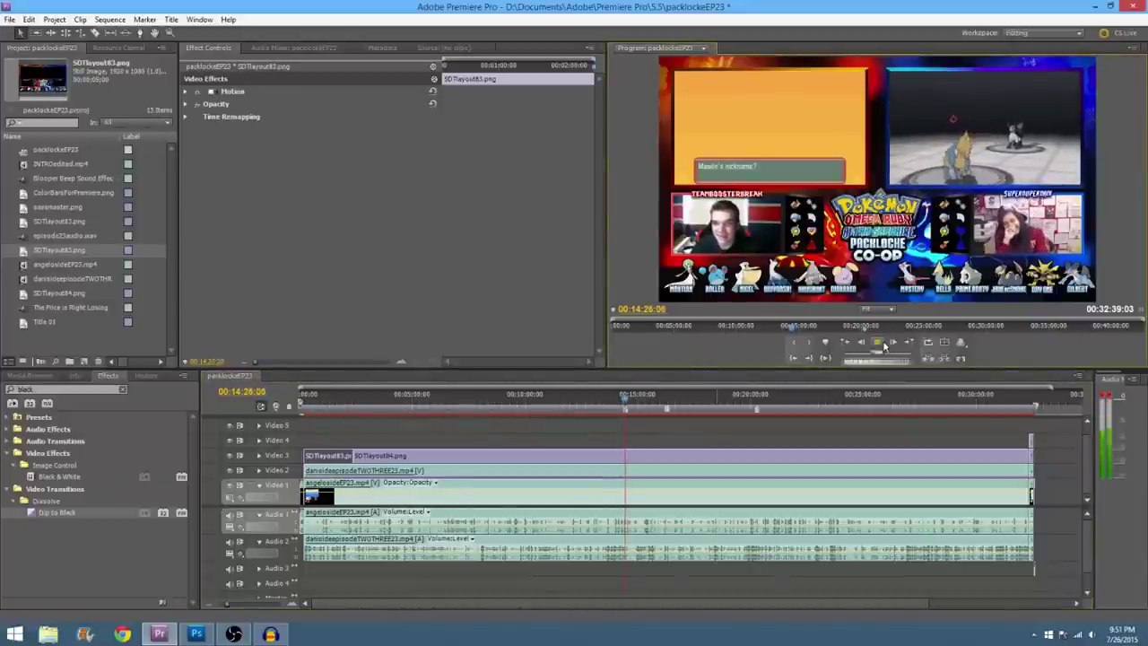
{"action": "left_click", "coordinate": [880, 345]}
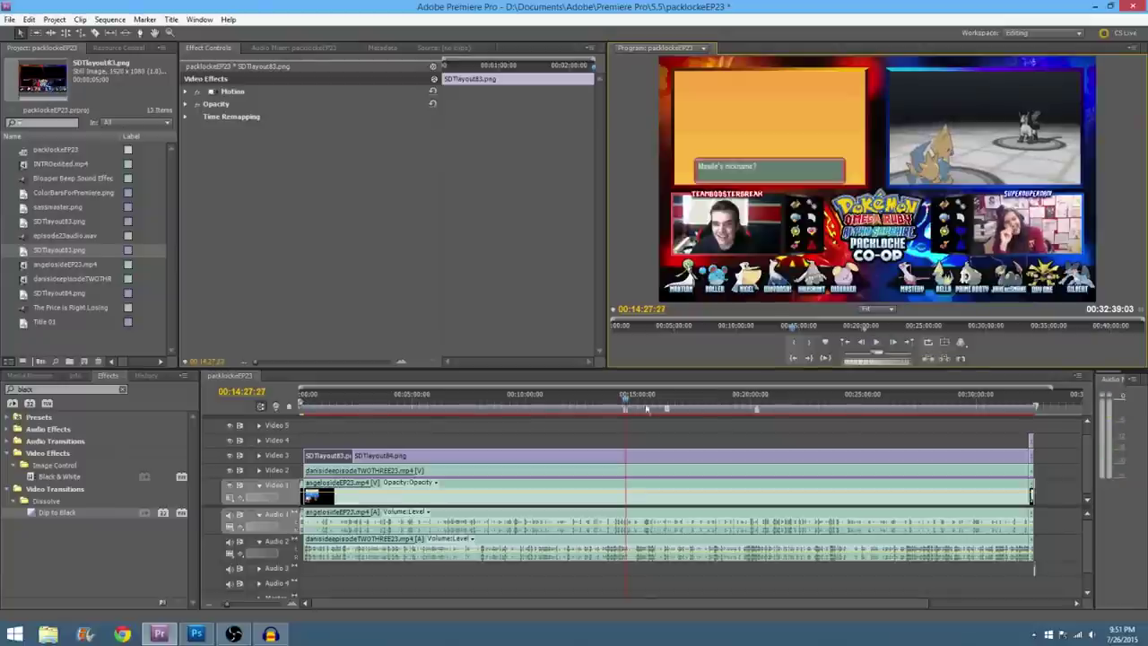
{"action": "left_click_drag", "start_coordinate": [626, 404], "coordinate": [621, 404]}
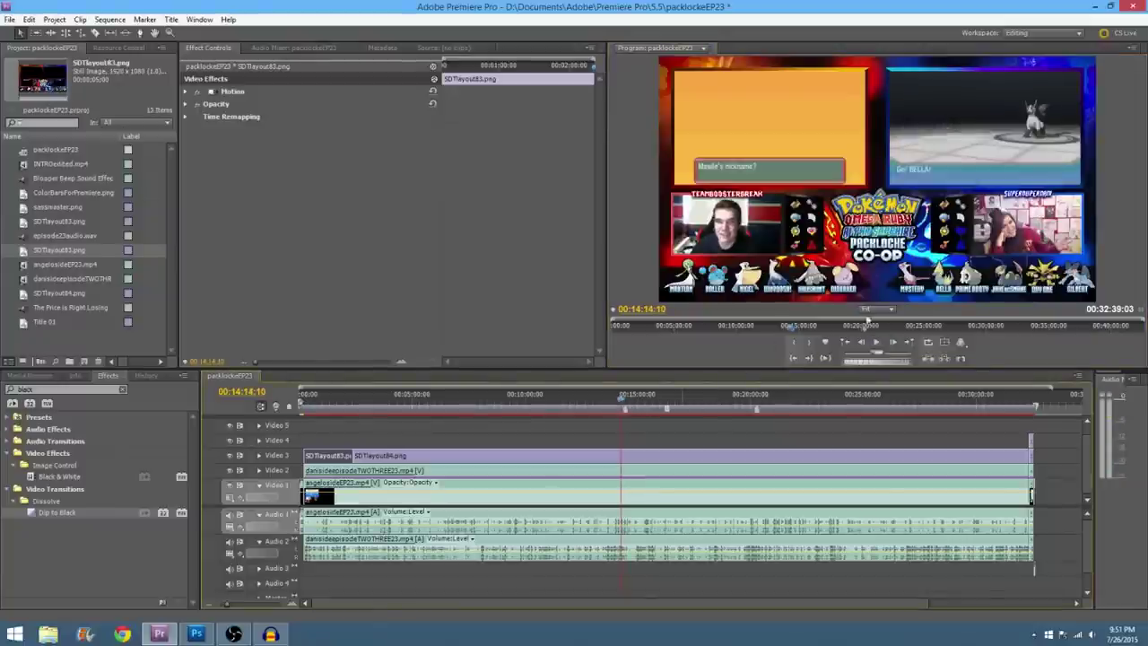
{"action": "left_click", "coordinate": [876, 341]}
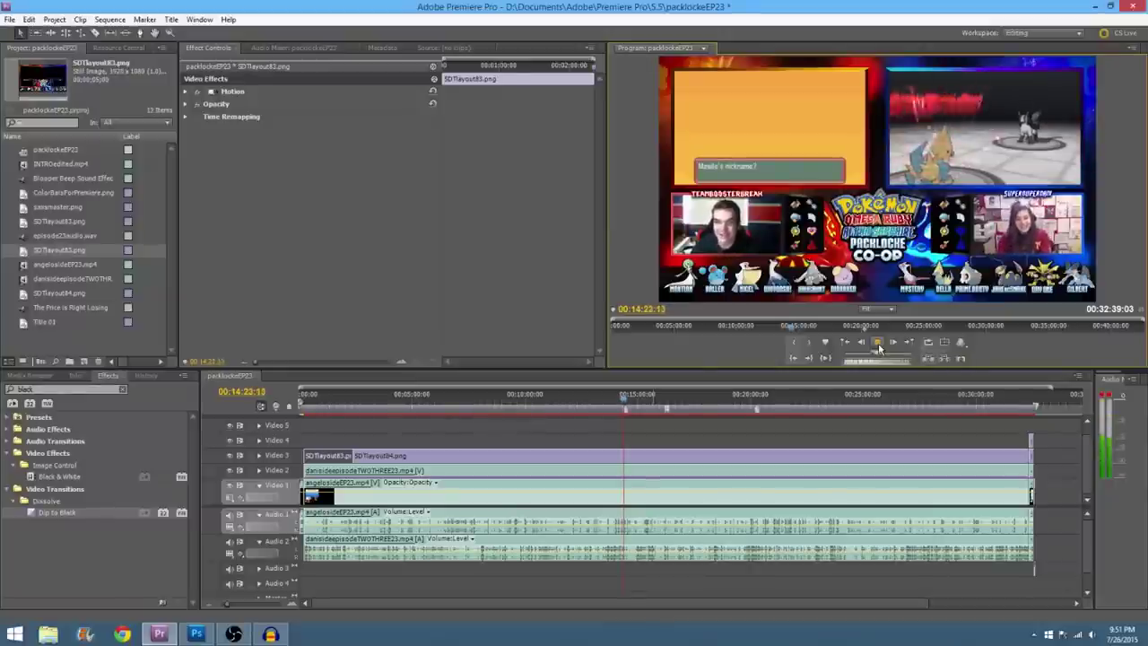
{"action": "left_click", "coordinate": [879, 348]}
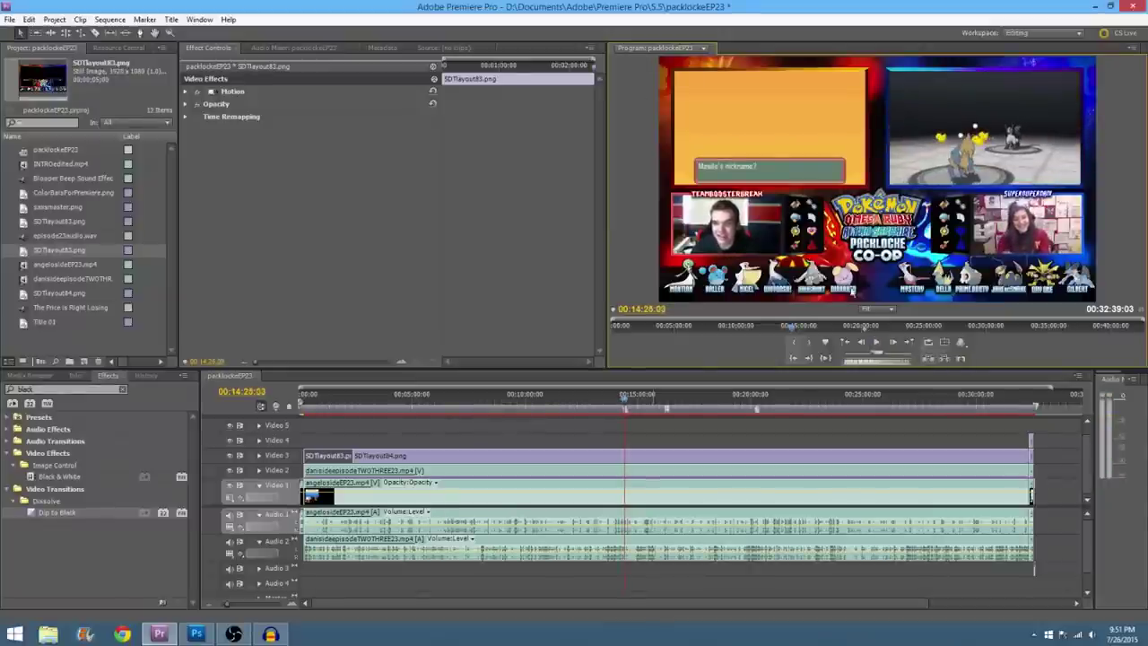
Step: Create a new default still title at 00:14:25:03 with the text "My Spelling"
{"action": "left_click", "coordinate": [170, 19]}
{"action": "mouse_move", "coordinate": [241, 36]}
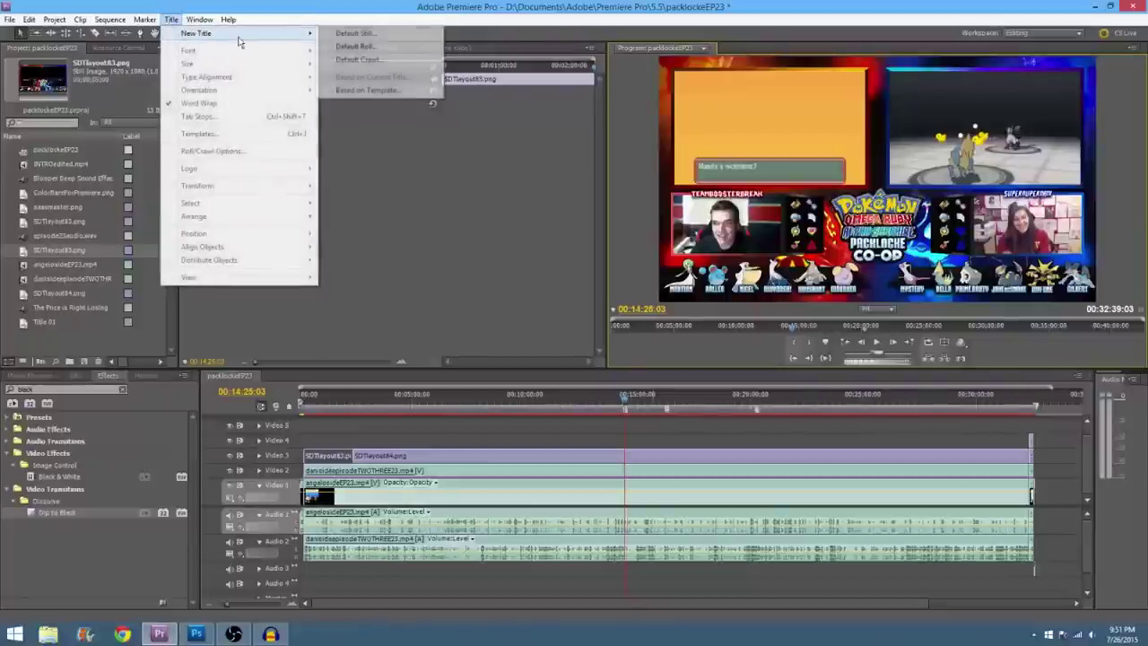
{"action": "left_click", "coordinate": [349, 37]}
{"action": "left_click", "coordinate": [596, 376]}
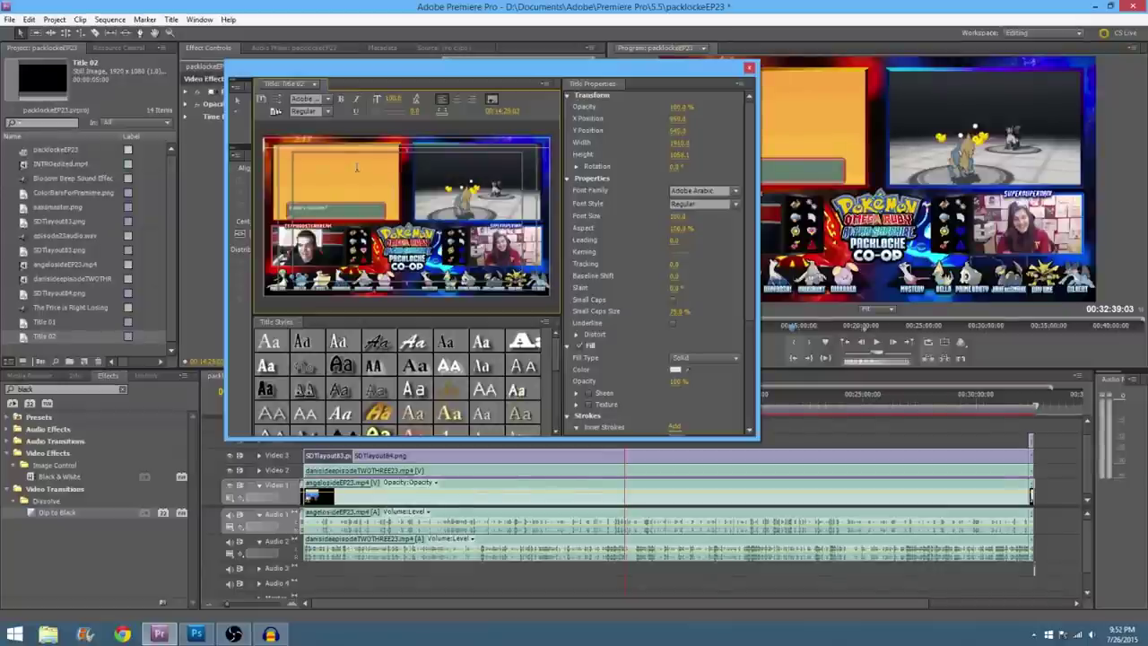
{"action": "type", "text": "My Screen"}
Step: Set the "My Spelling" text to the Barthowheel font and nudge its text box slightly within the frame
{"action": "left_click", "coordinate": [328, 100]}
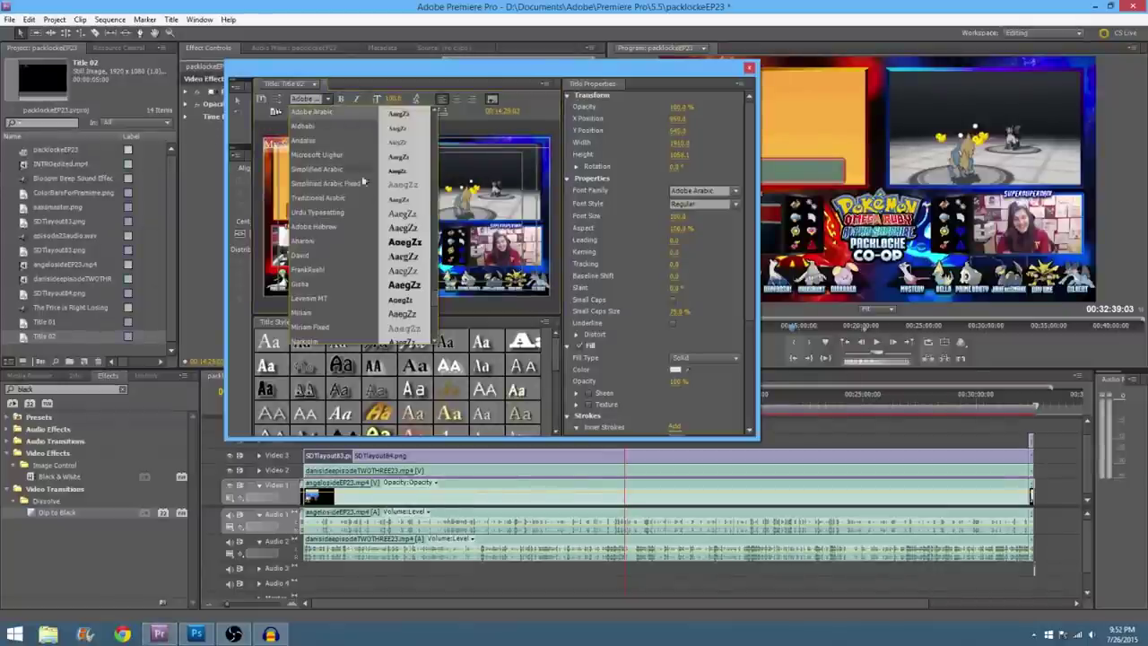
{"action": "left_click", "coordinate": [326, 120]}
{"action": "type", "text": "e"}
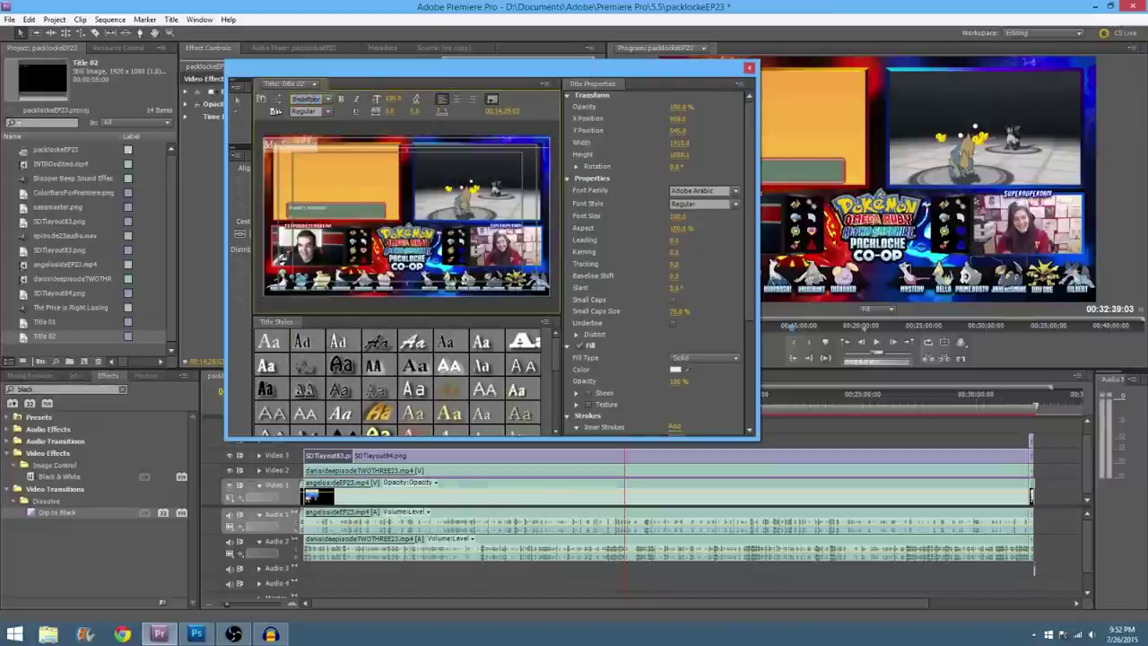
{"action": "left_click", "coordinate": [327, 106]}
{"action": "left_click", "coordinate": [357, 146]}
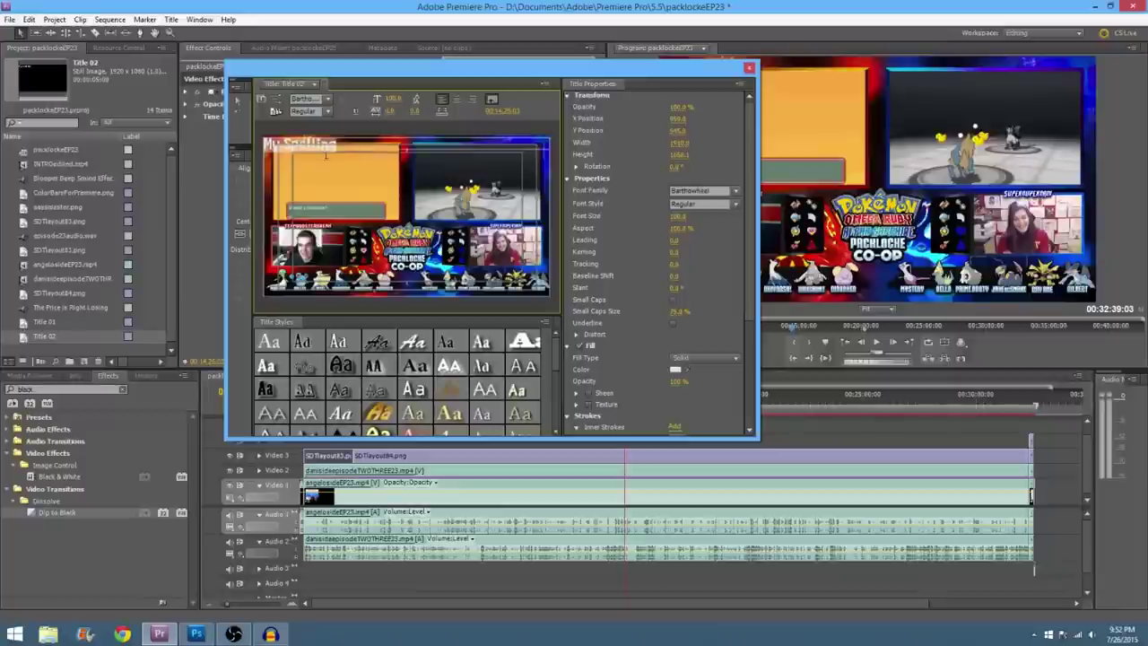
{"action": "left_click", "coordinate": [238, 101]}
{"action": "left_click", "coordinate": [303, 154]}
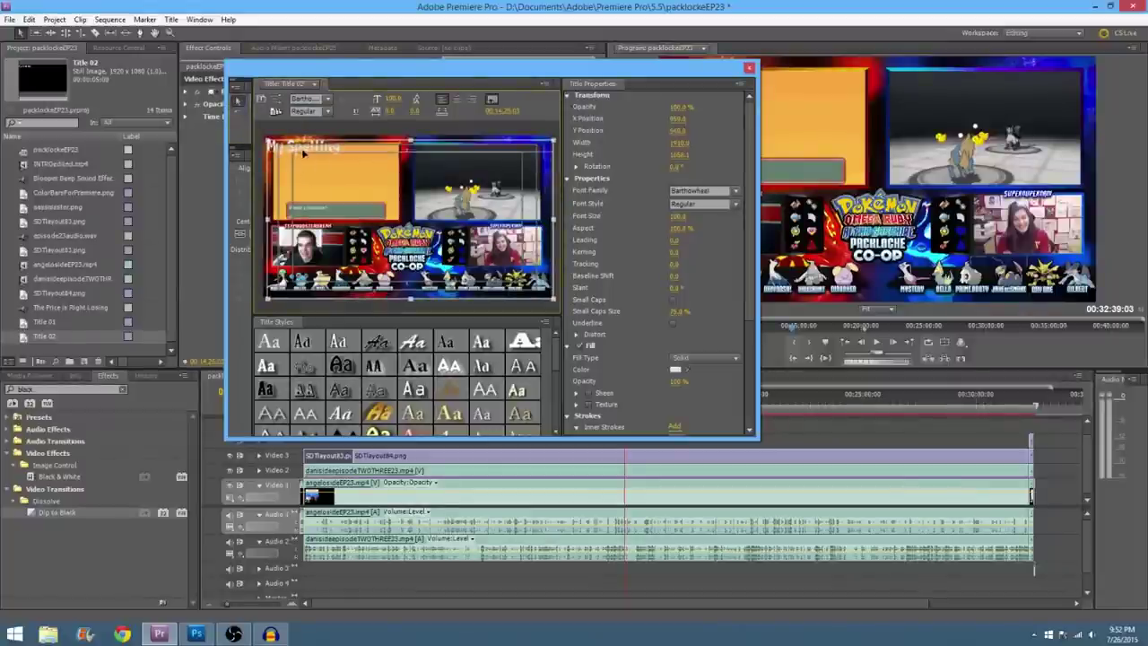
{"action": "left_click_drag", "start_coordinate": [303, 154], "coordinate": [300, 146]}
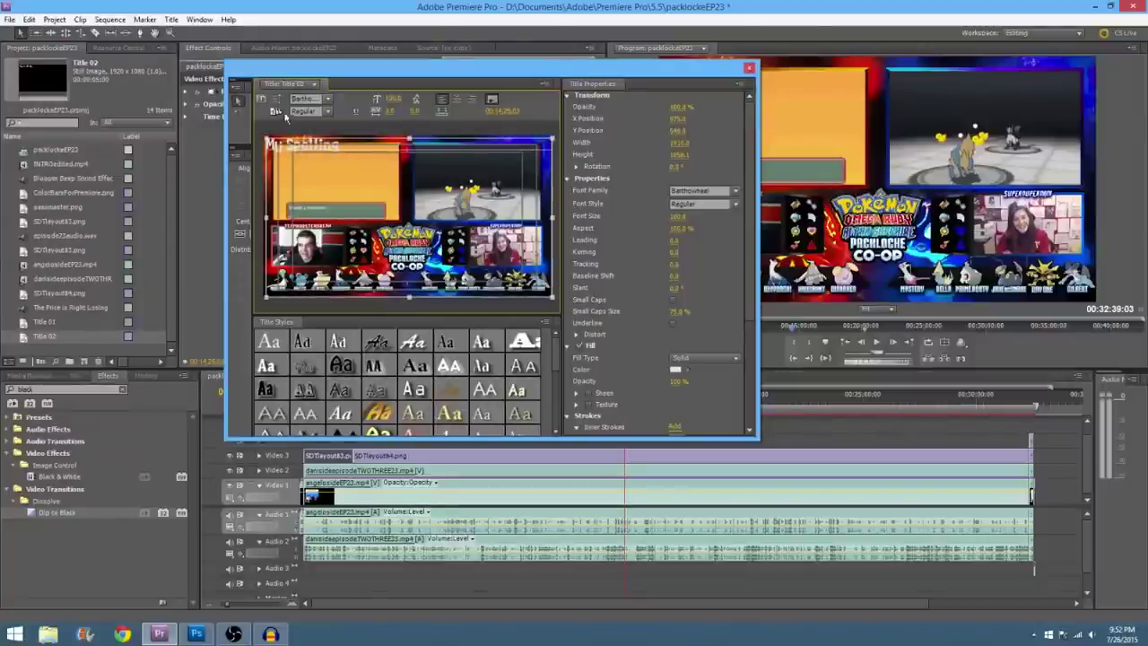
Step: Widen the title tools area and turn on a shadow for the "My Spelling" text
{"action": "left_click_drag", "start_coordinate": [252, 116], "coordinate": [273, 121]}
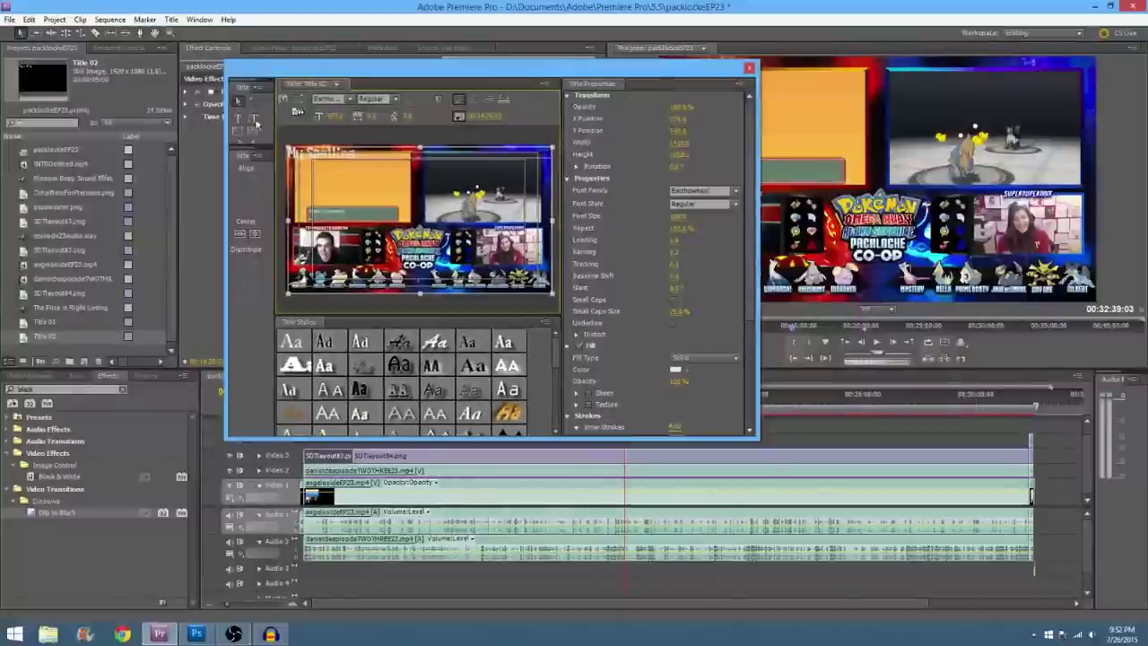
{"action": "left_click", "coordinate": [239, 120]}
{"action": "left_click", "coordinate": [318, 152]}
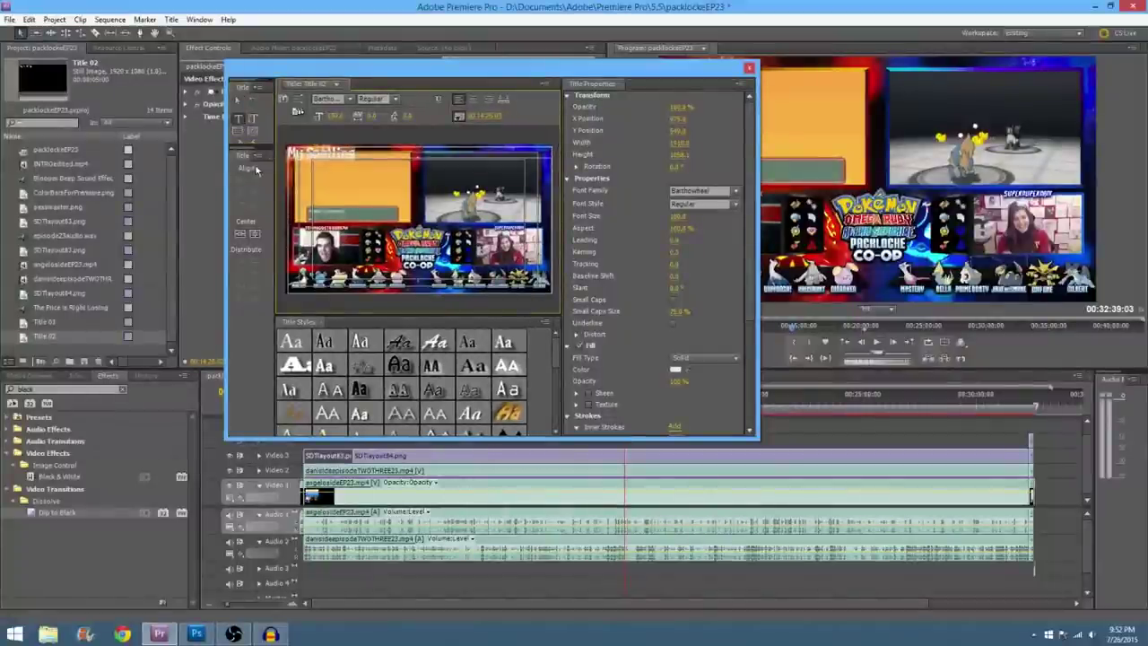
{"action": "scroll", "coordinate": [740, 167], "scroll_direction": "down", "scroll_amount": 5}
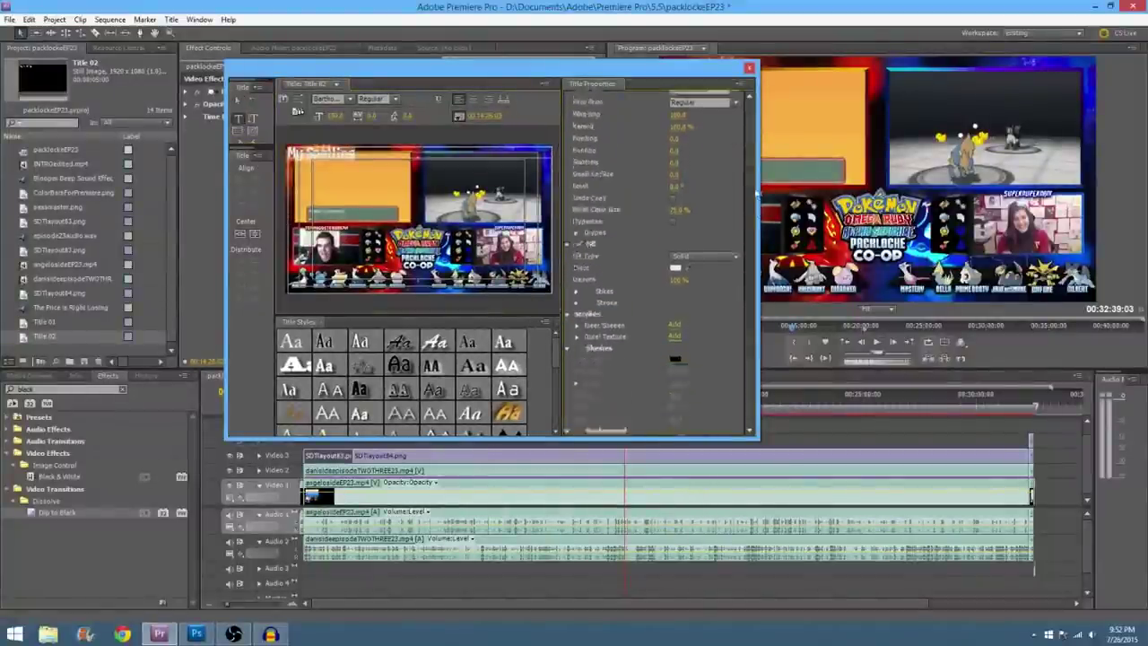
{"action": "left_click", "coordinate": [580, 294]}
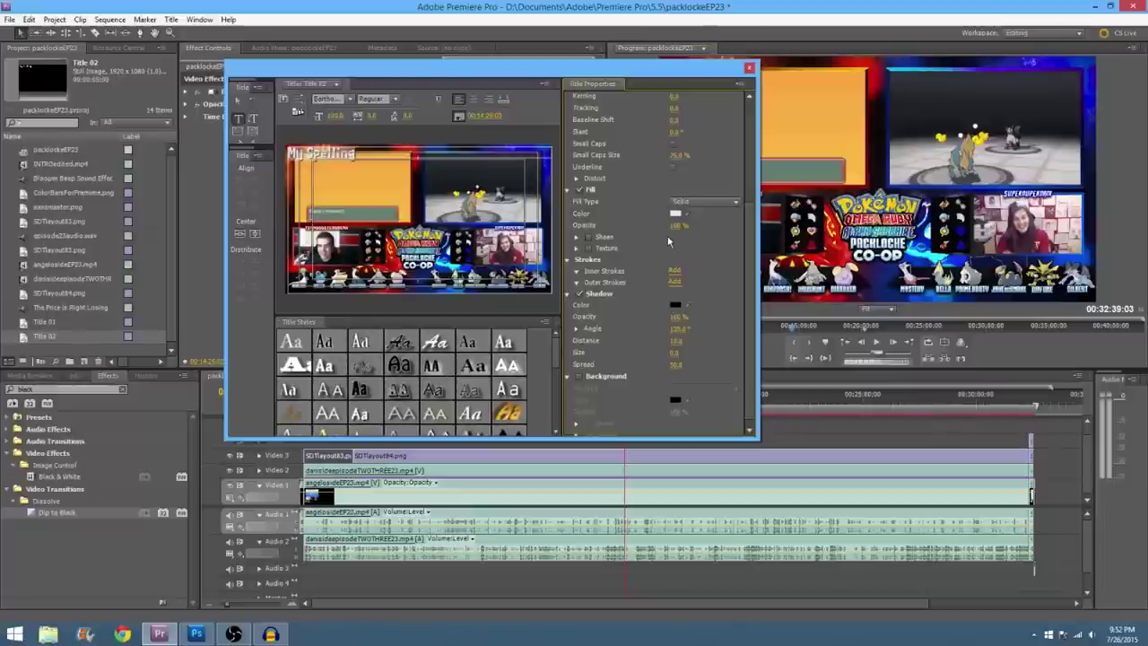
Step: Complete the title text as "My Spelling:" with "Le'VonTwon" on a second line
{"action": "mouse_move", "coordinate": [749, 231]}
{"action": "left_mouse_down"}
{"action": "mouse_move", "coordinate": [750, 161]}
{"action": "mouse_move", "coordinate": [741, 265]}
{"action": "left_mouse_up"}
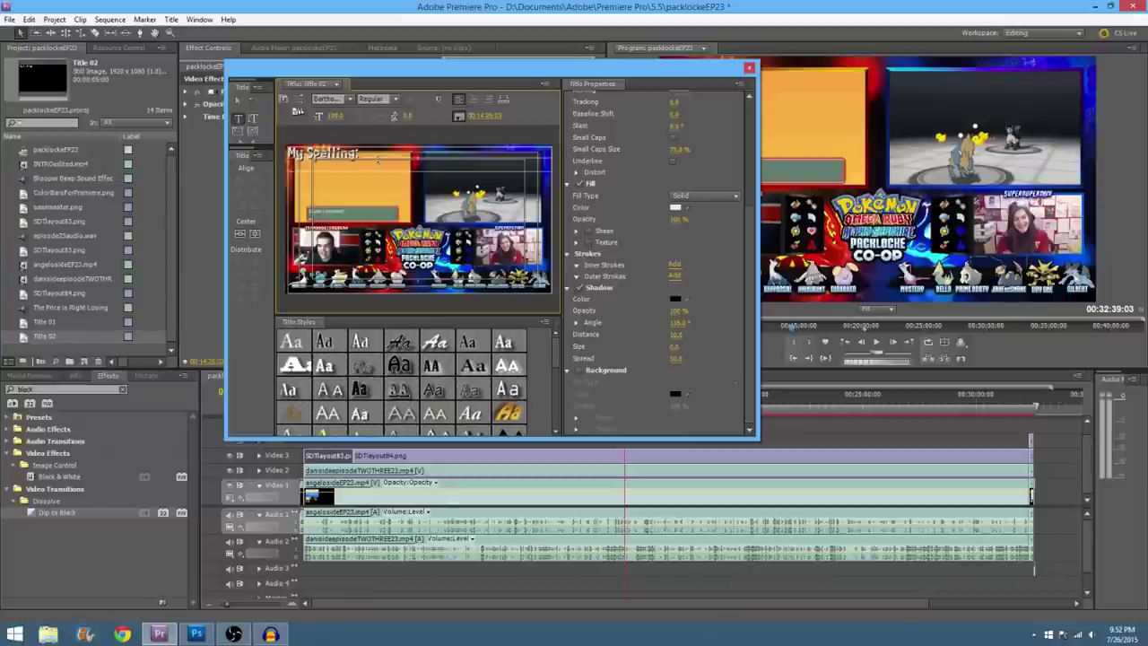
{"action": "type", "text": "H"}
{"action": "type", "text": "Let"}
{"action": "type", "text": "onTwon"}
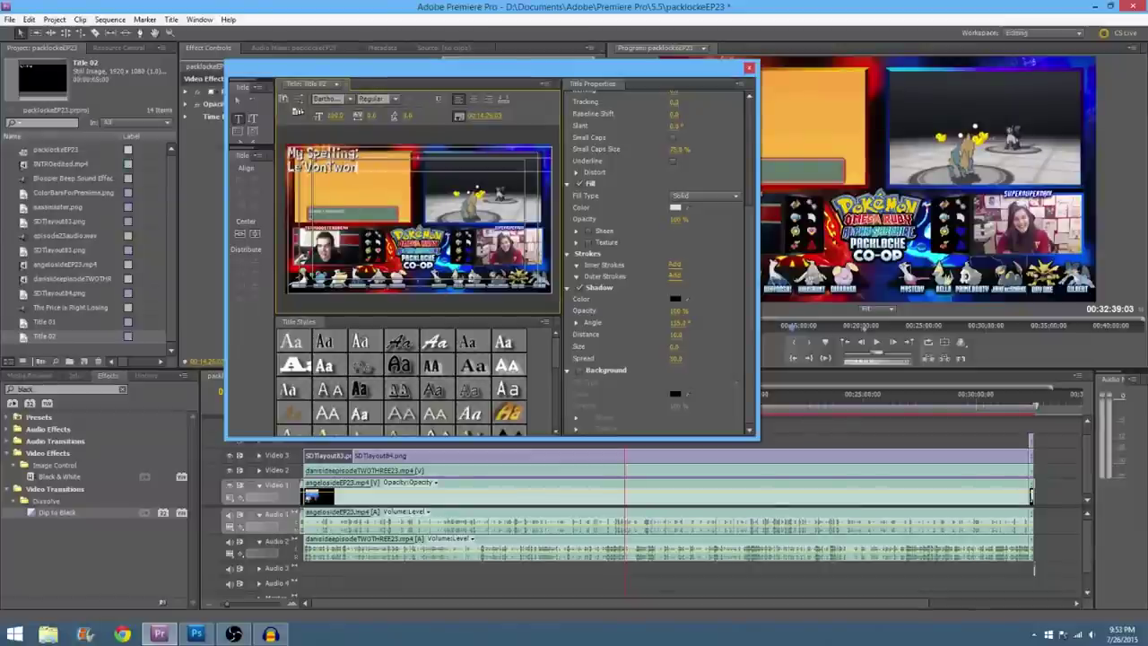
{"action": "key", "text": "Left"}
{"action": "key", "text": "Left"}
{"action": "key", "text": "Left"}
{"action": "key", "text": "BackSpace"}
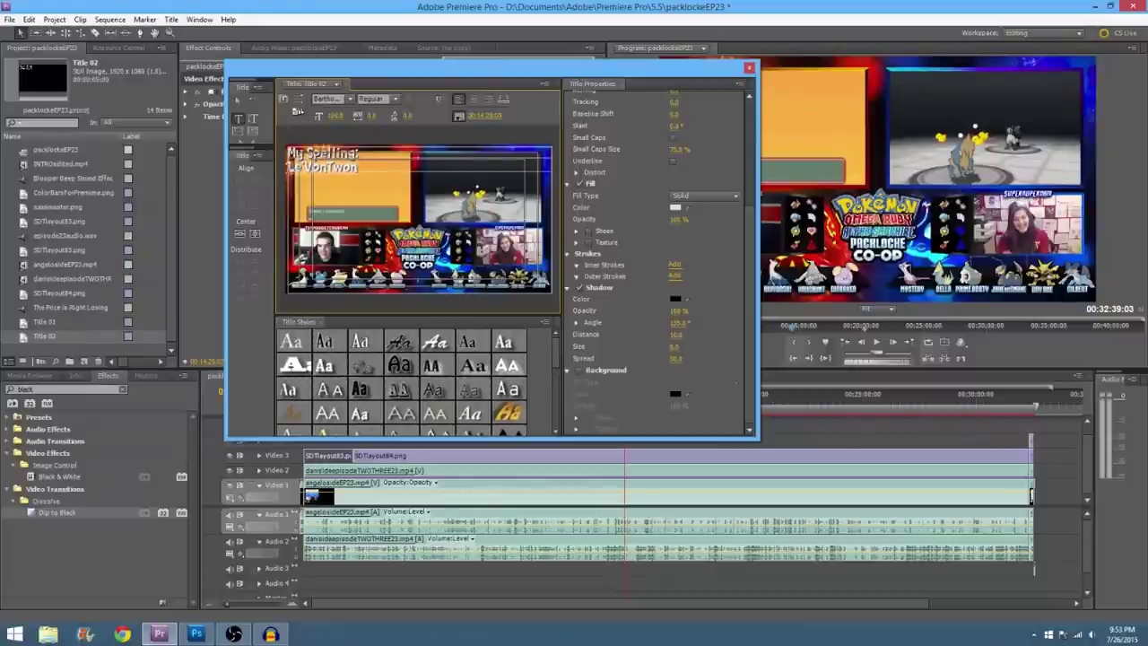
Step: Enlarge the "Le'VonTwon" line well beyond the first line, center-align both lines, and close the title editor
{"action": "left_click_drag", "start_coordinate": [337, 118], "coordinate": [384, 118]}
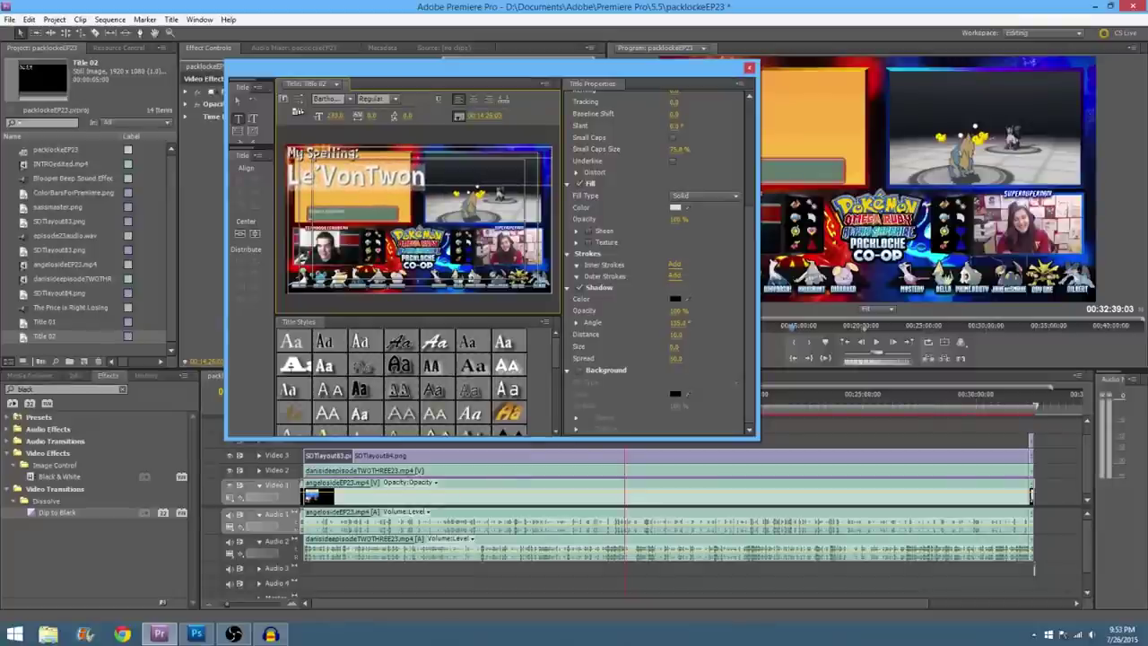
{"action": "left_click", "coordinate": [455, 167]}
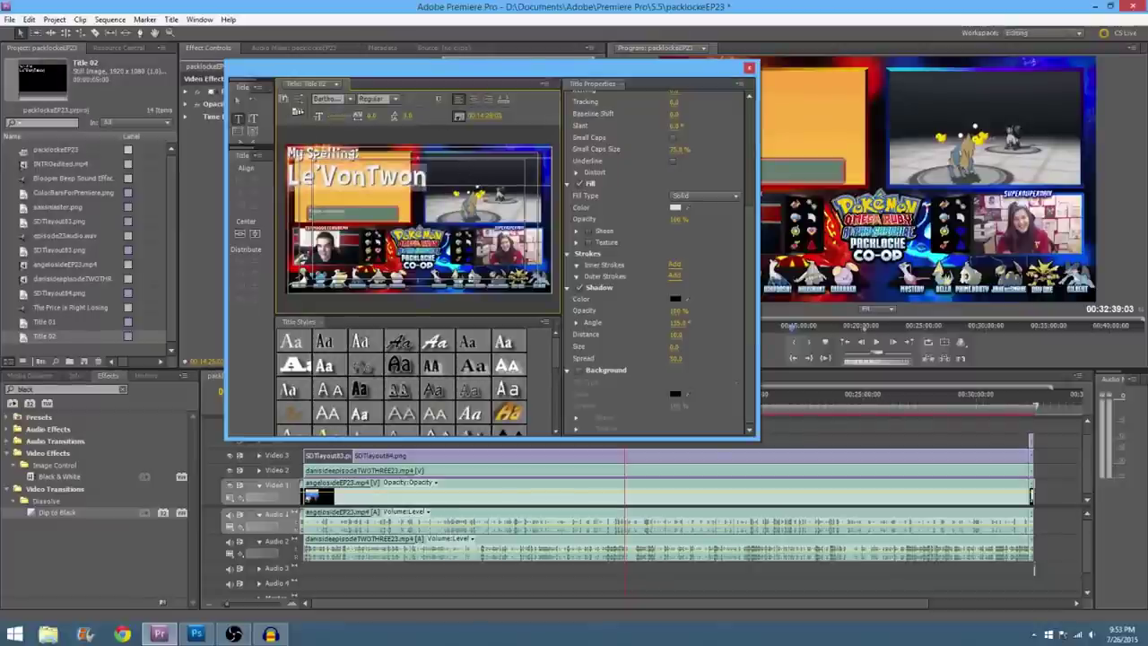
{"action": "left_click", "coordinate": [472, 104]}
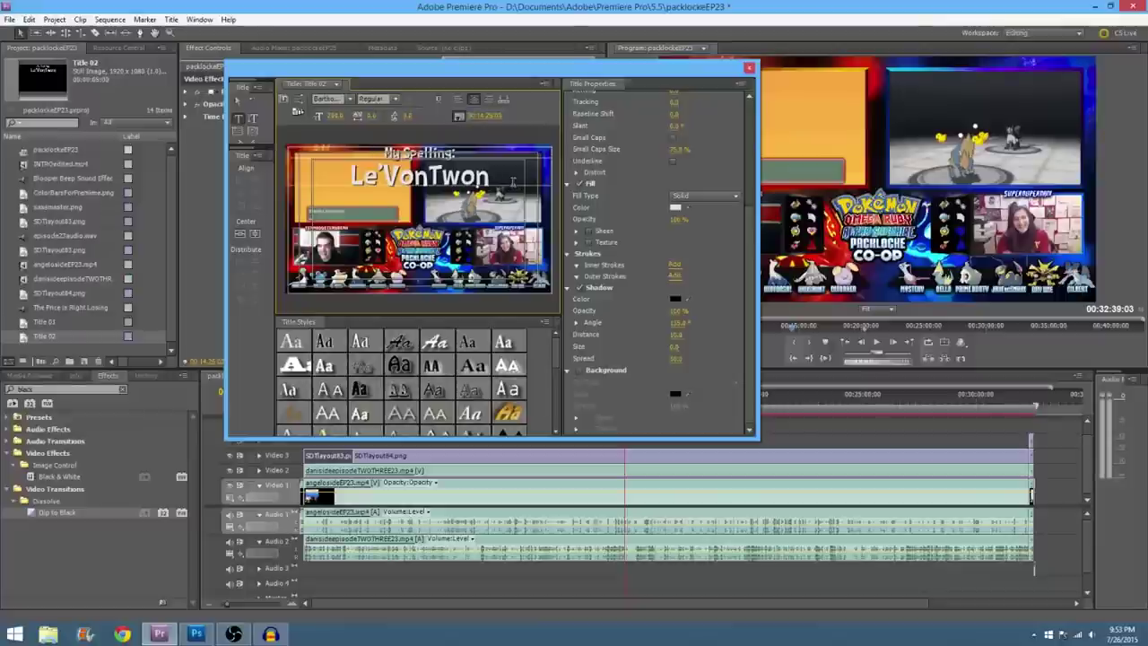
{"action": "left_click", "coordinate": [749, 67]}
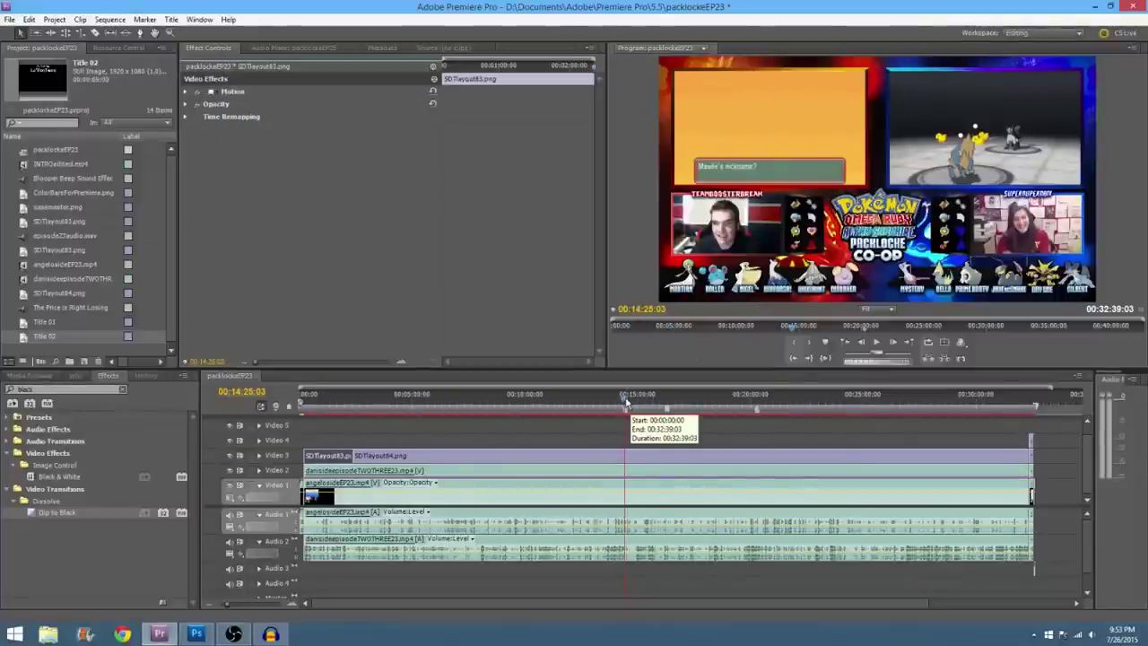
Step: Create a new title with the co-host's name and "Spelling:" on the first line and "LAYVAHNTWON" on the second
{"action": "left_click", "coordinate": [170, 20]}
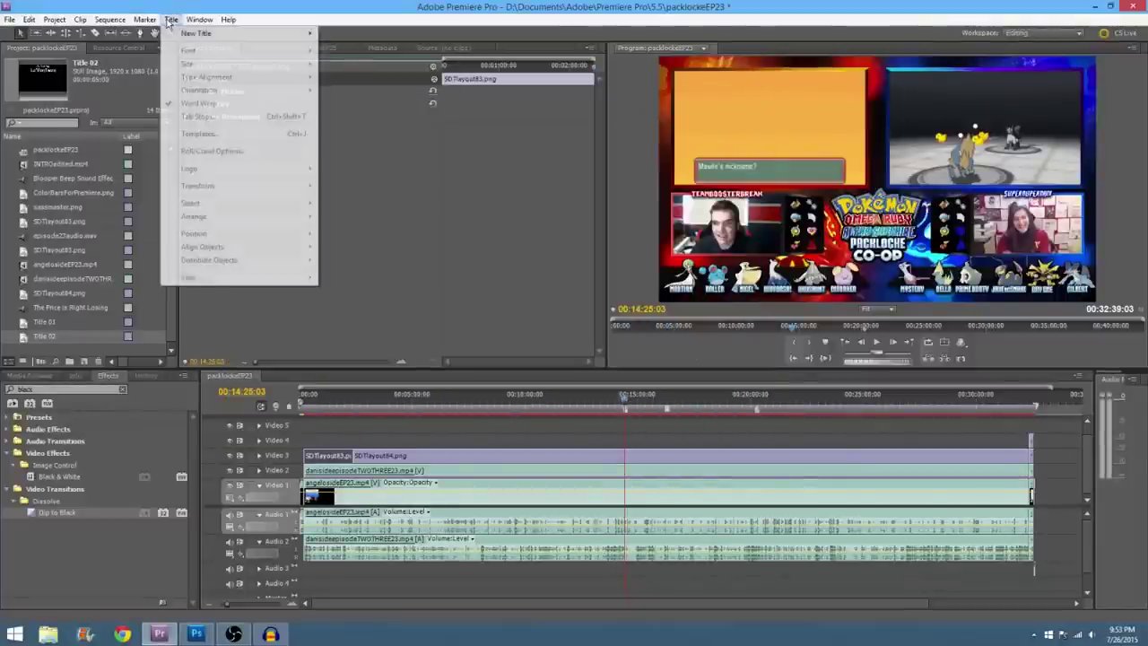
{"action": "left_click", "coordinate": [345, 33]}
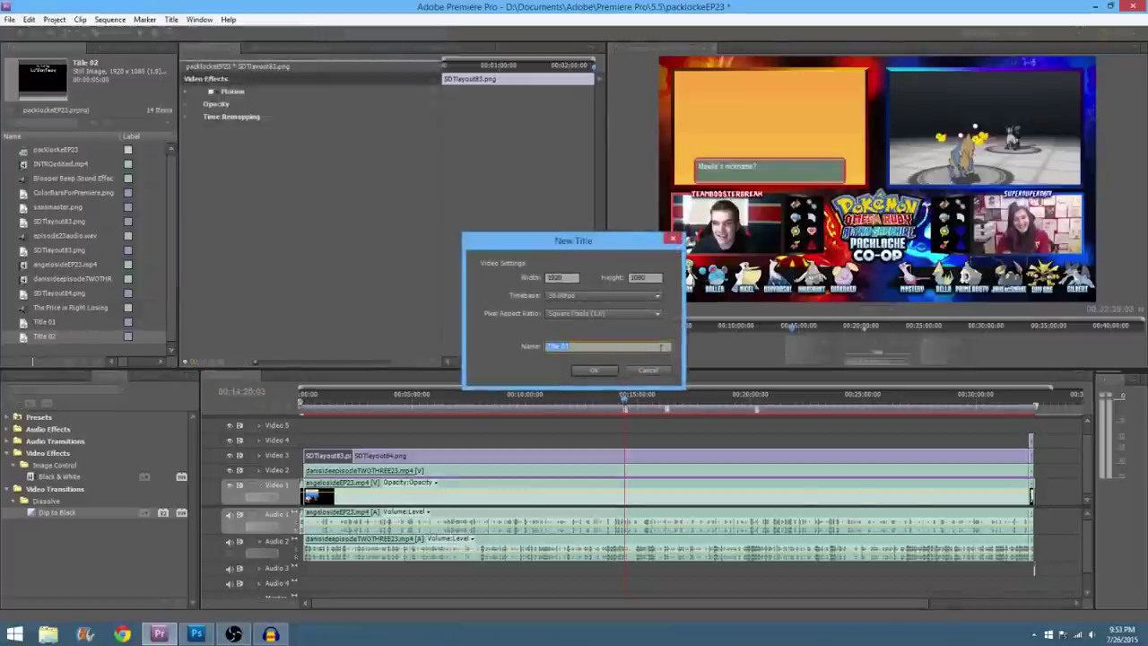
{"action": "left_click", "coordinate": [607, 373]}
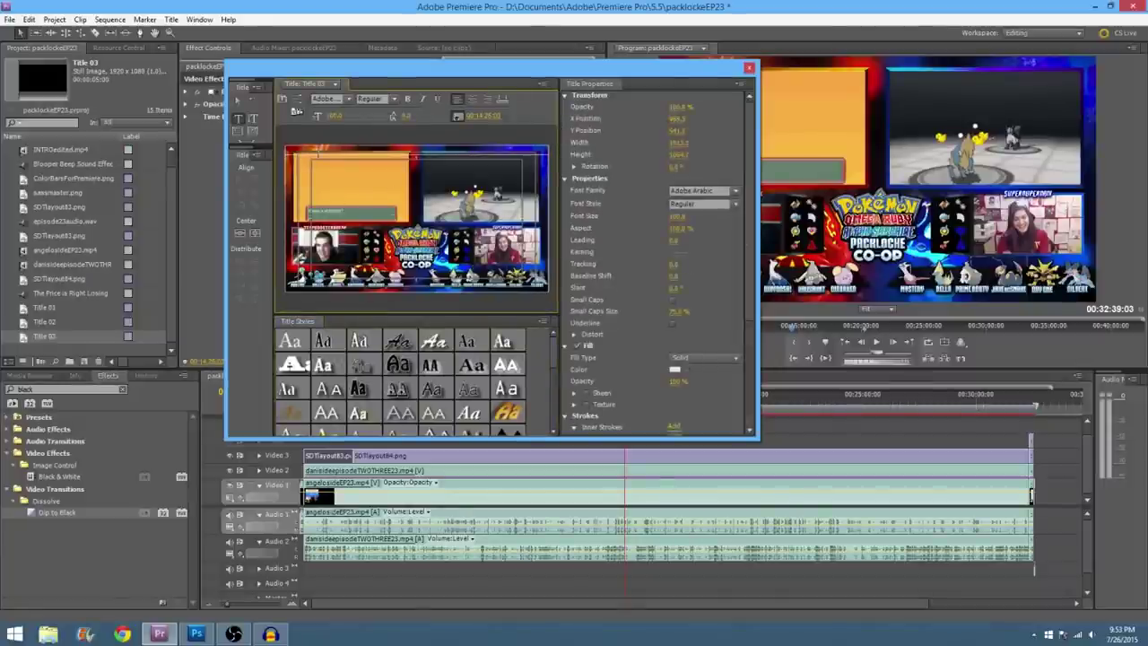
{"action": "type", "text": "H"}
{"action": "type", "text": "ani's "}
{"action": "type", "text": "Spelling"}
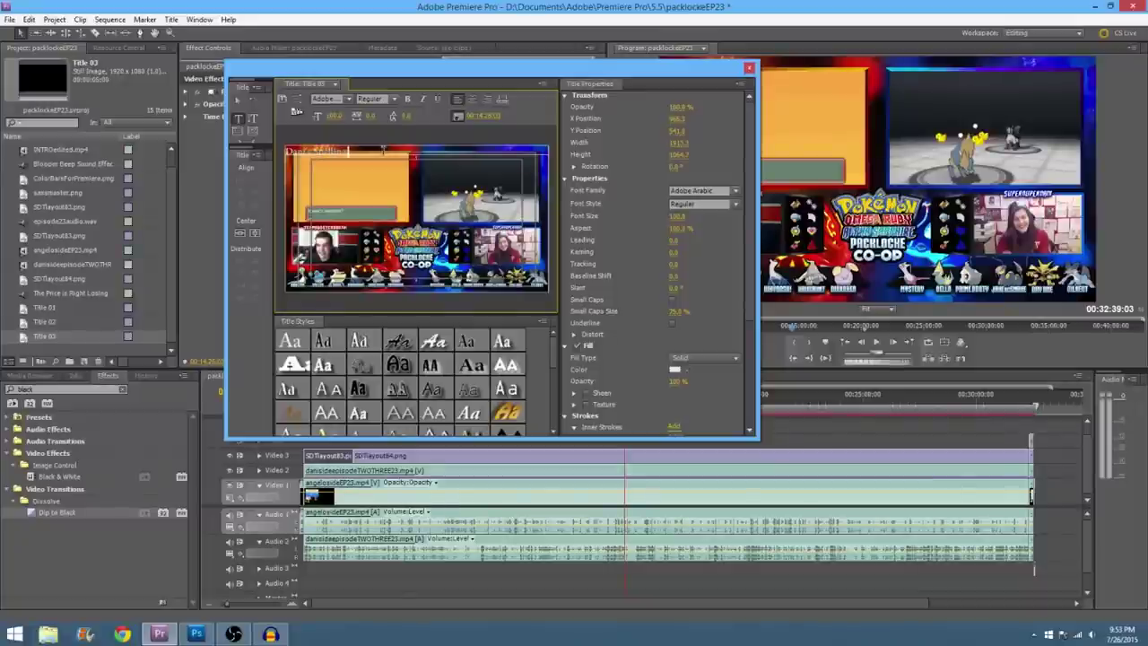
{"action": "key", "text": "Return"}
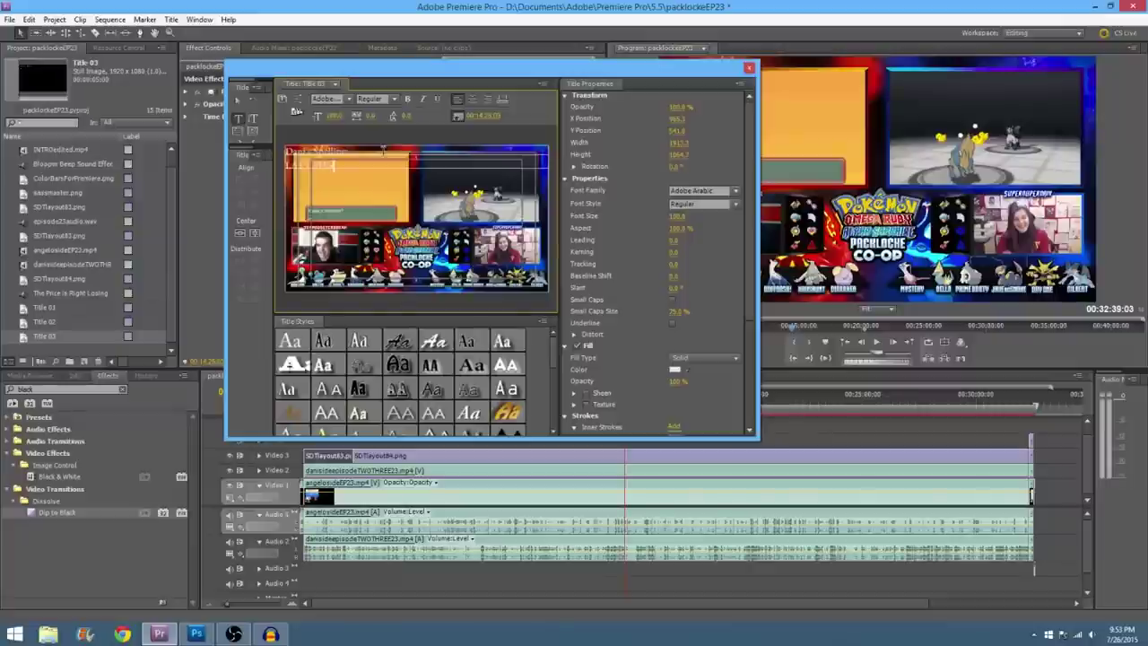
{"action": "type", "text": "TING"}
Step: Set both lines of the new title to the Barthowheel font
{"action": "left_click_drag", "start_coordinate": [326, 174], "coordinate": [285, 164]}
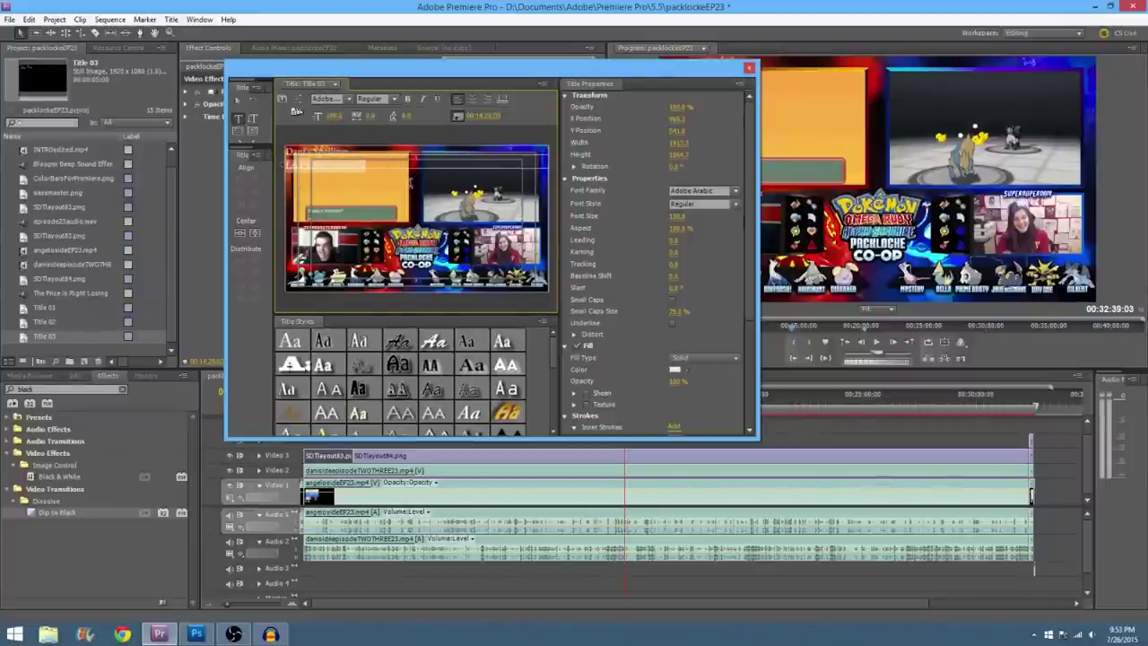
{"action": "left_click_drag", "start_coordinate": [412, 182], "coordinate": [284, 148]}
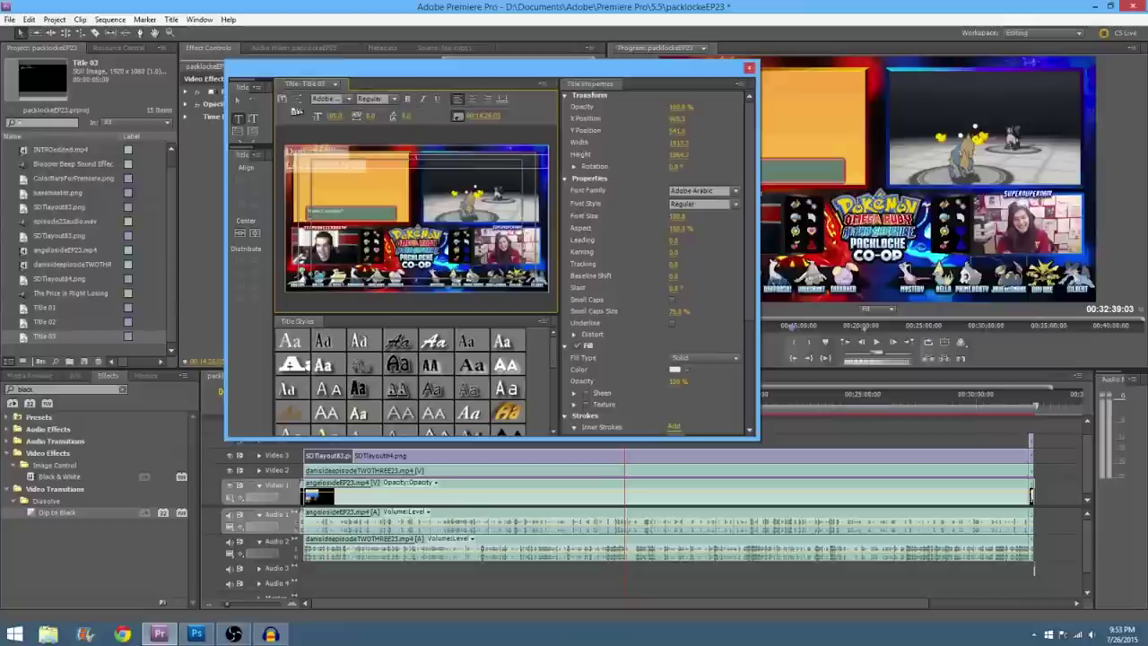
{"action": "left_click", "coordinate": [344, 99]}
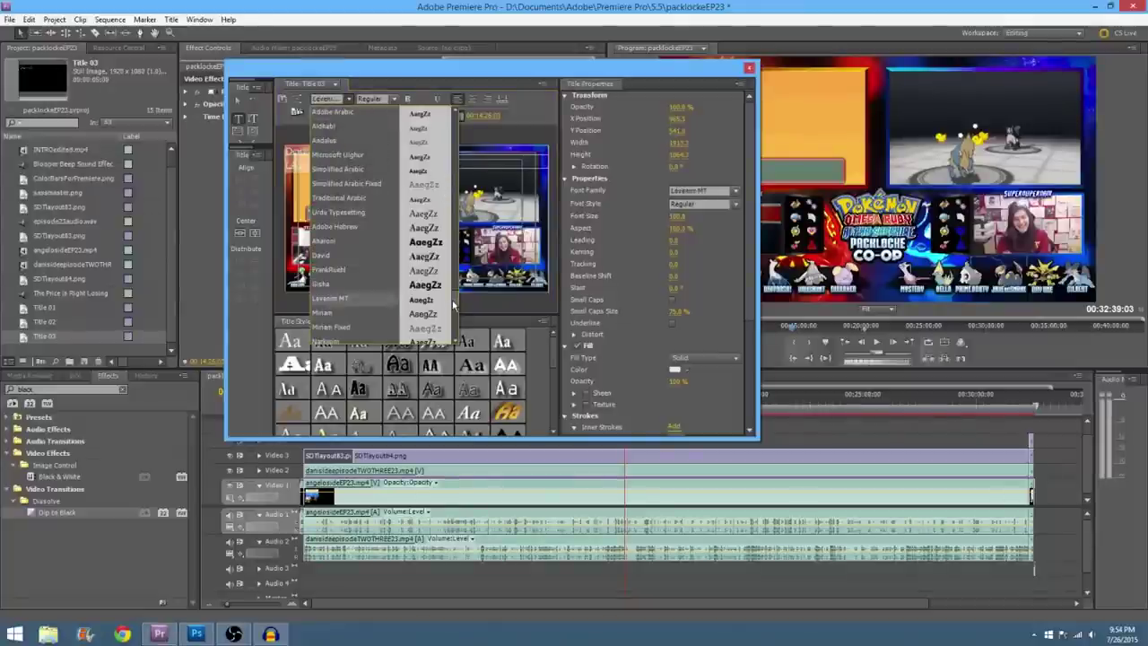
{"action": "left_click_drag", "start_coordinate": [452, 303], "coordinate": [439, 127]}
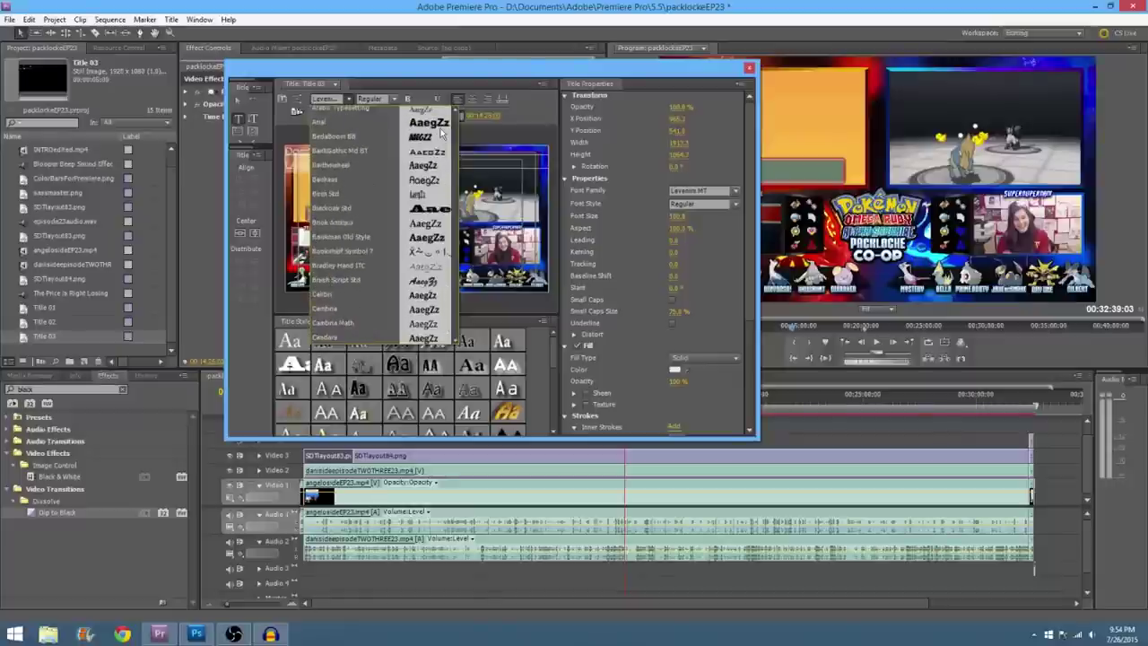
{"action": "left_click", "coordinate": [345, 165]}
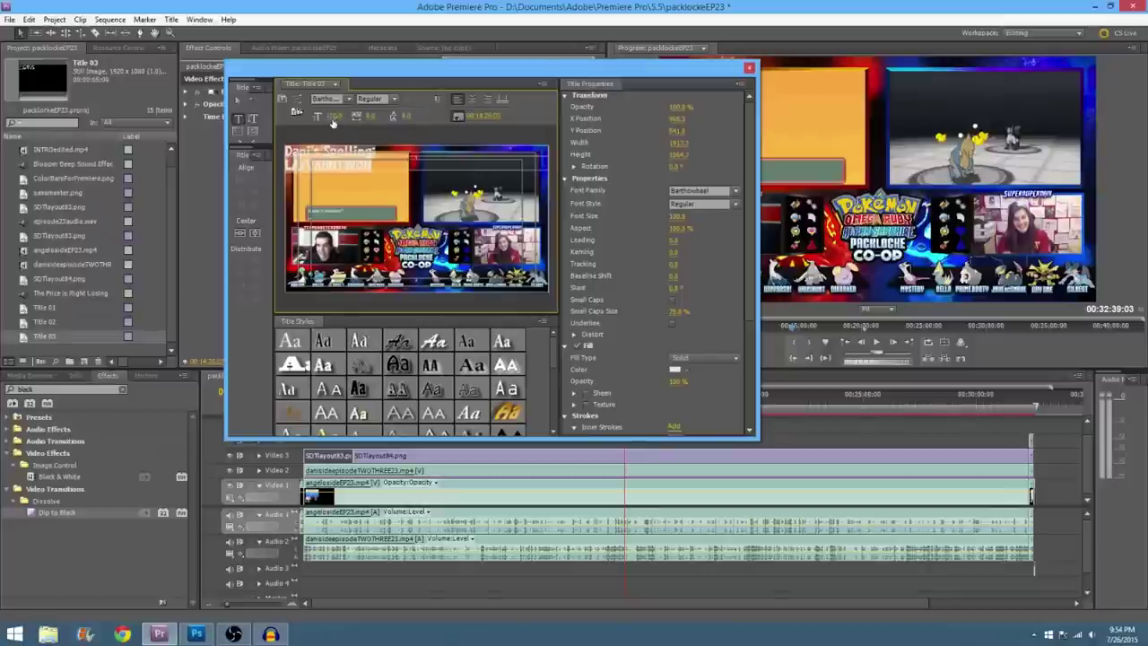
Step: Enlarge the "LAYVAHNTWON" line to font size 200
{"action": "left_click_drag", "start_coordinate": [373, 166], "coordinate": [282, 166]}
{"action": "left_click_drag", "start_coordinate": [331, 118], "coordinate": [385, 118]}
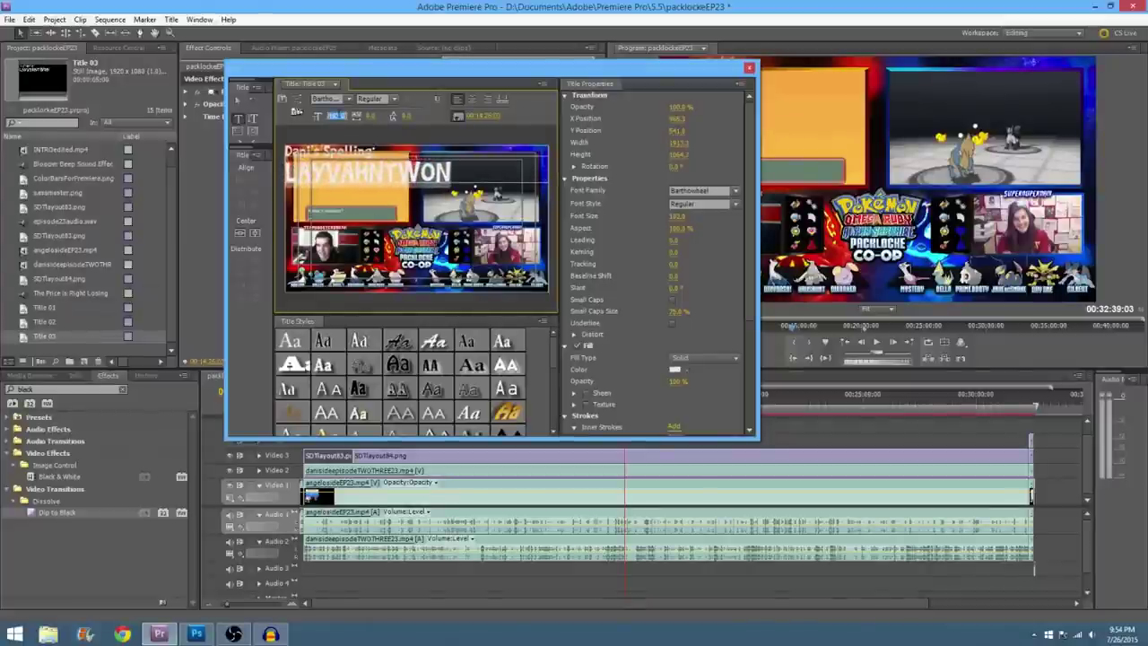
{"action": "left_click_drag", "start_coordinate": [334, 115], "coordinate": [337, 118]}
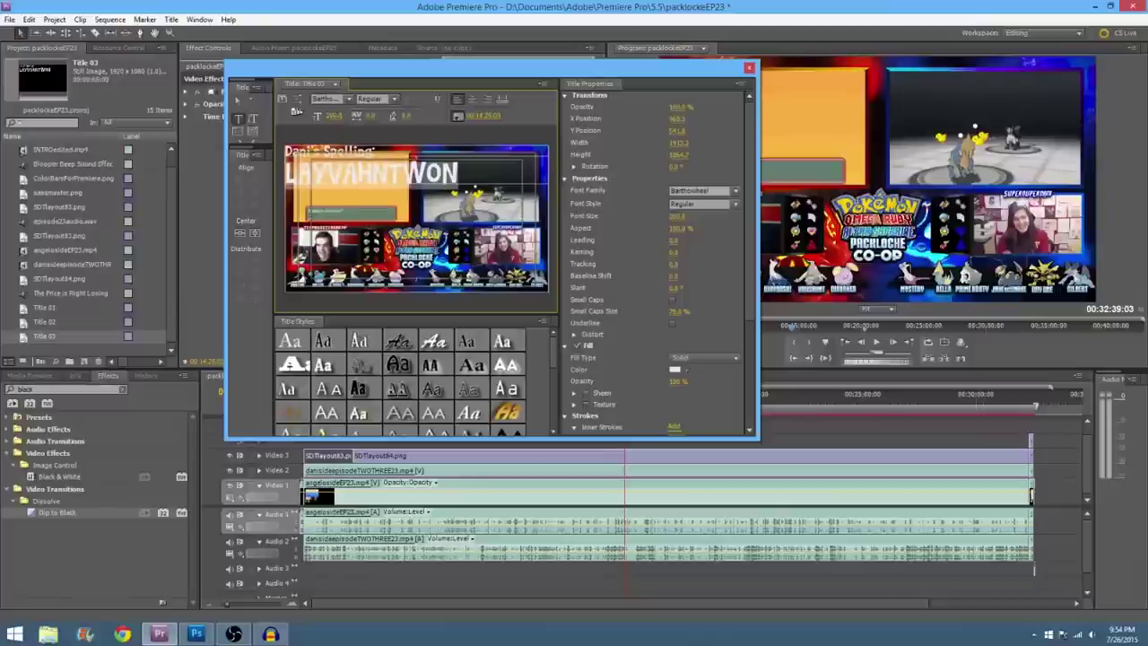
Step: Turn on a shadow for both title lines, center-align them, and close the title editor
{"action": "left_click_drag", "start_coordinate": [460, 178], "coordinate": [185, 141]}
{"action": "left_click_drag", "start_coordinate": [749, 236], "coordinate": [749, 238]}
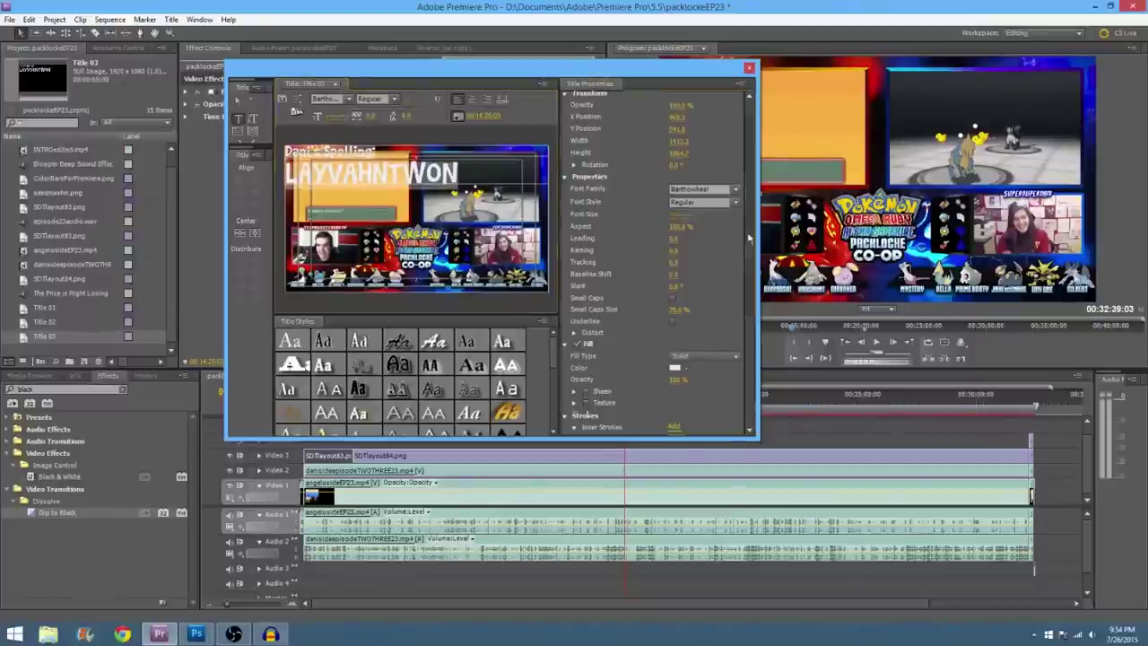
{"action": "scroll", "coordinate": [748, 238], "scroll_direction": "down", "scroll_amount": 3}
{"action": "left_click", "coordinate": [576, 342]}
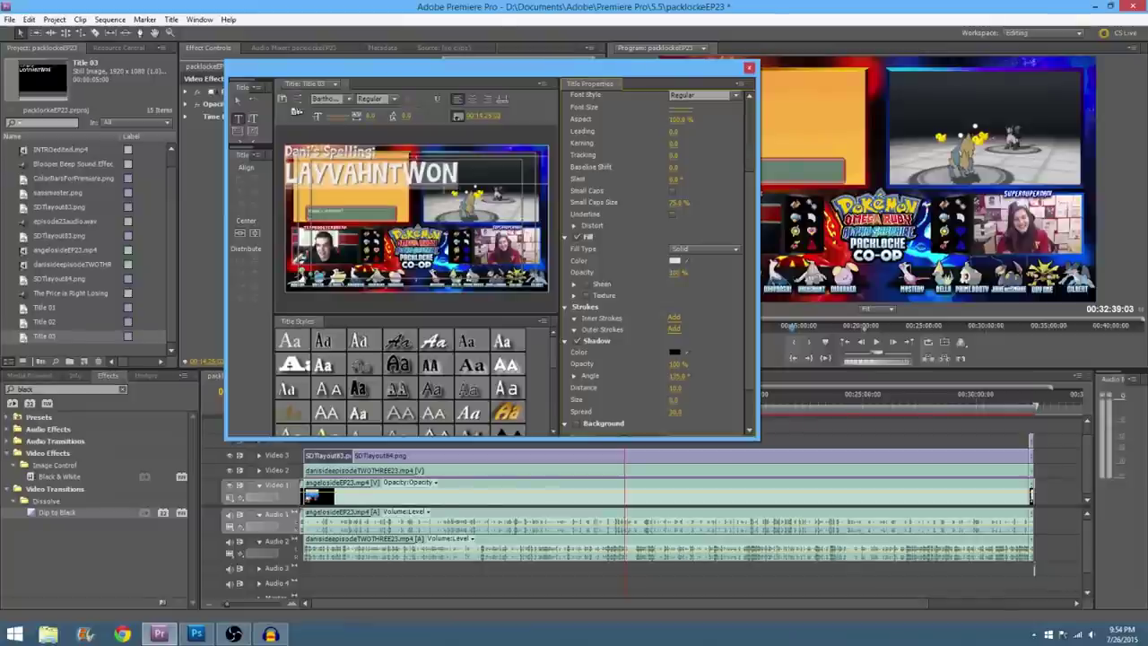
{"action": "left_click", "coordinate": [472, 99]}
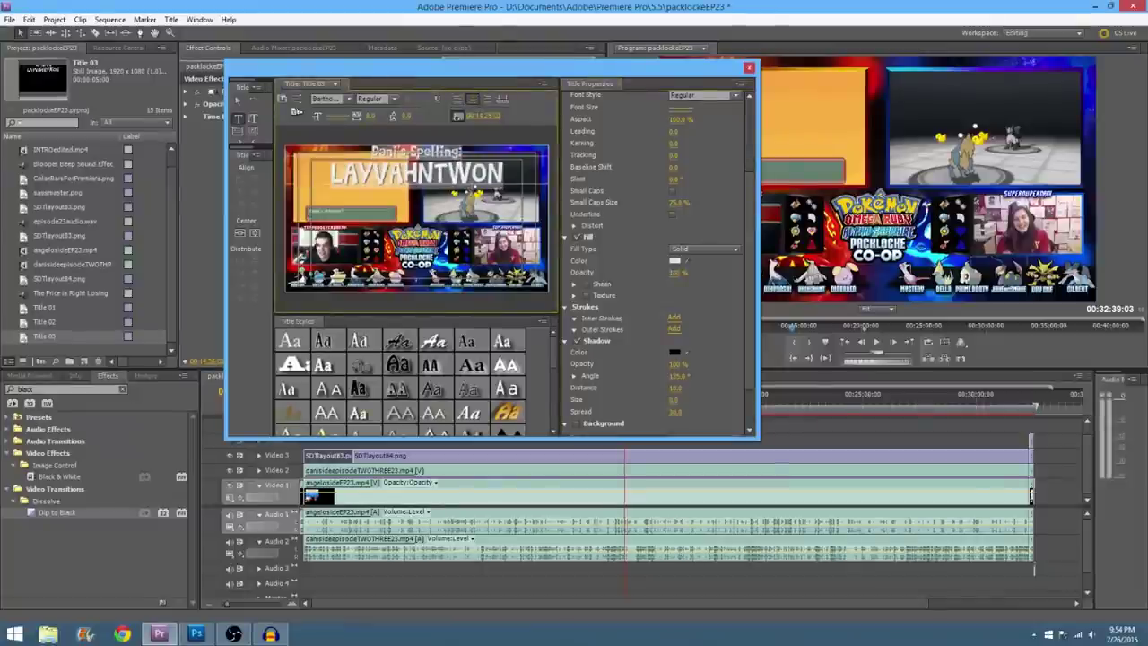
{"action": "left_click", "coordinate": [749, 69]}
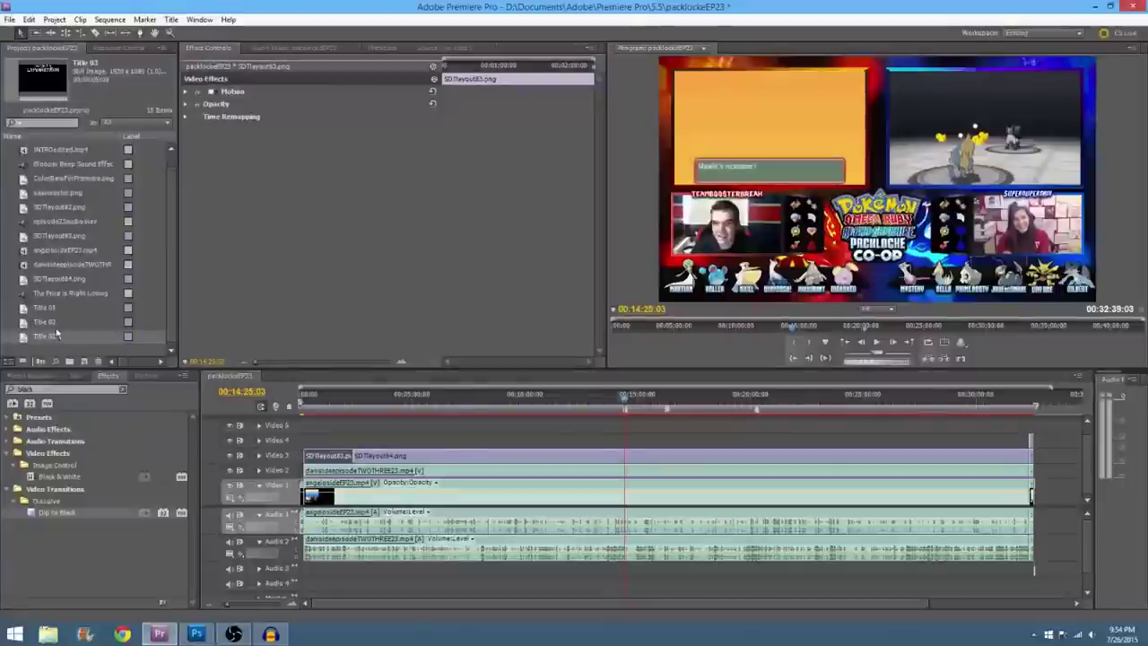
Step: Play back the sequence around 00:15:20 to check where the spelling conversation takes place
{"action": "left_click", "coordinate": [630, 403]}
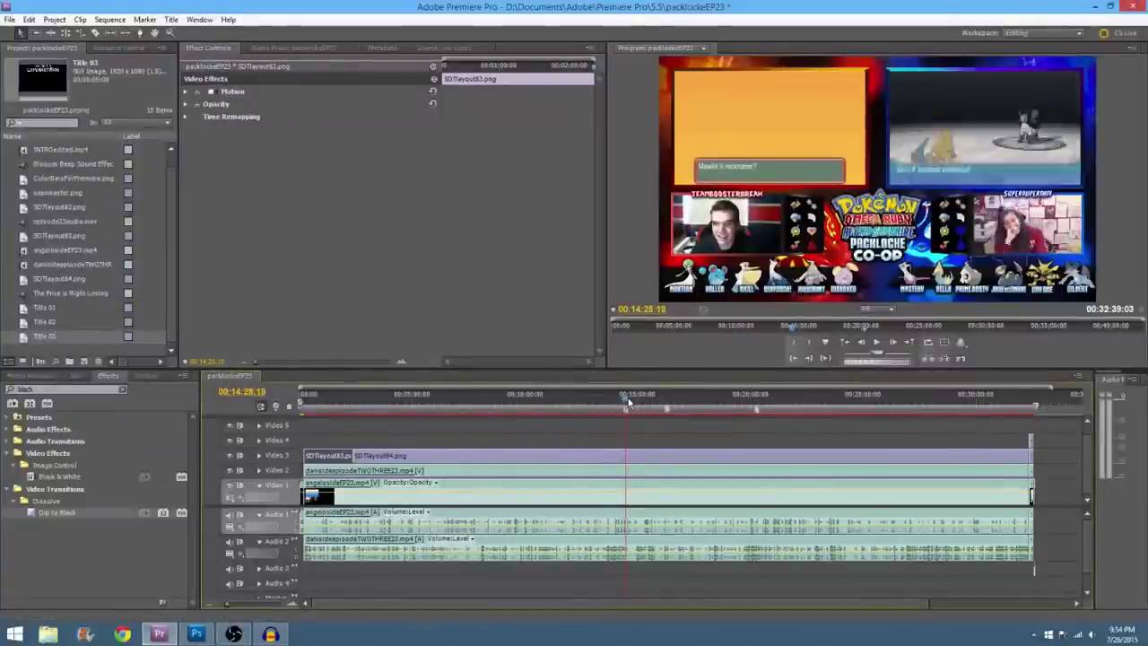
{"action": "left_click_drag", "start_coordinate": [631, 404], "coordinate": [645, 403]}
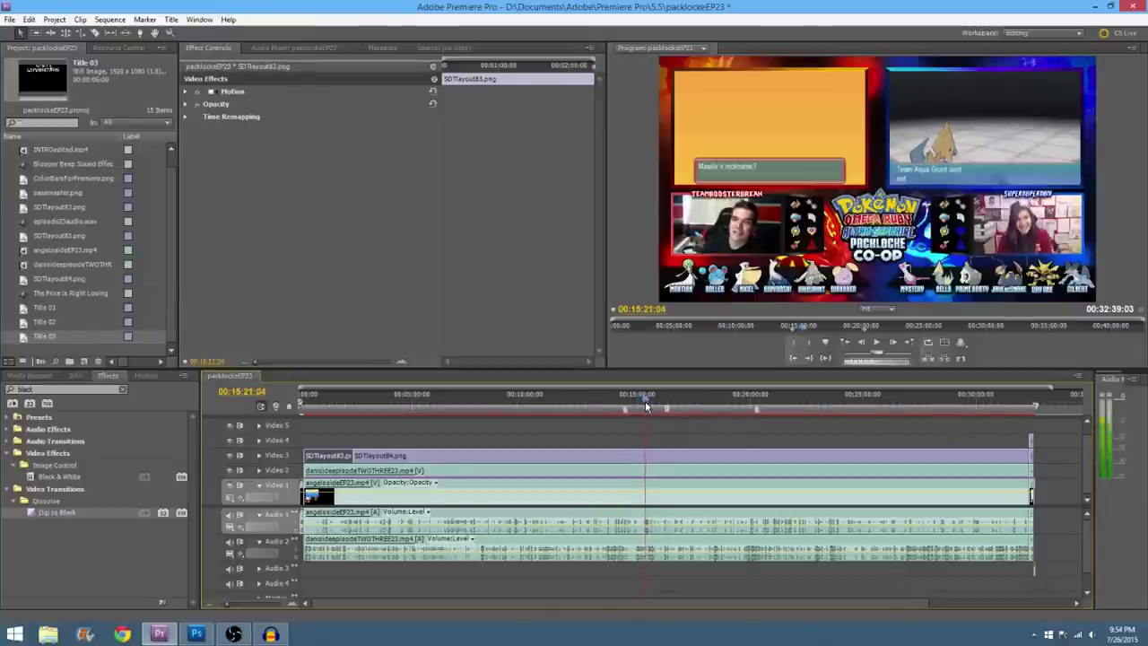
{"action": "left_click", "coordinate": [879, 346]}
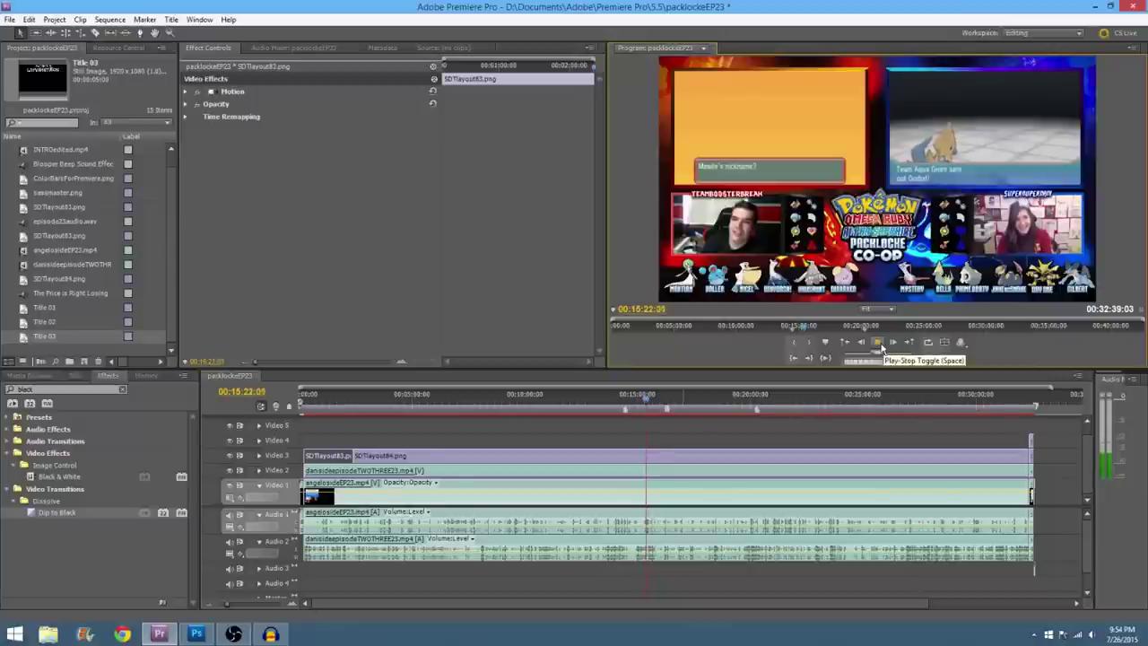
{"action": "left_click", "coordinate": [879, 346]}
{"action": "key", "text": "j"}
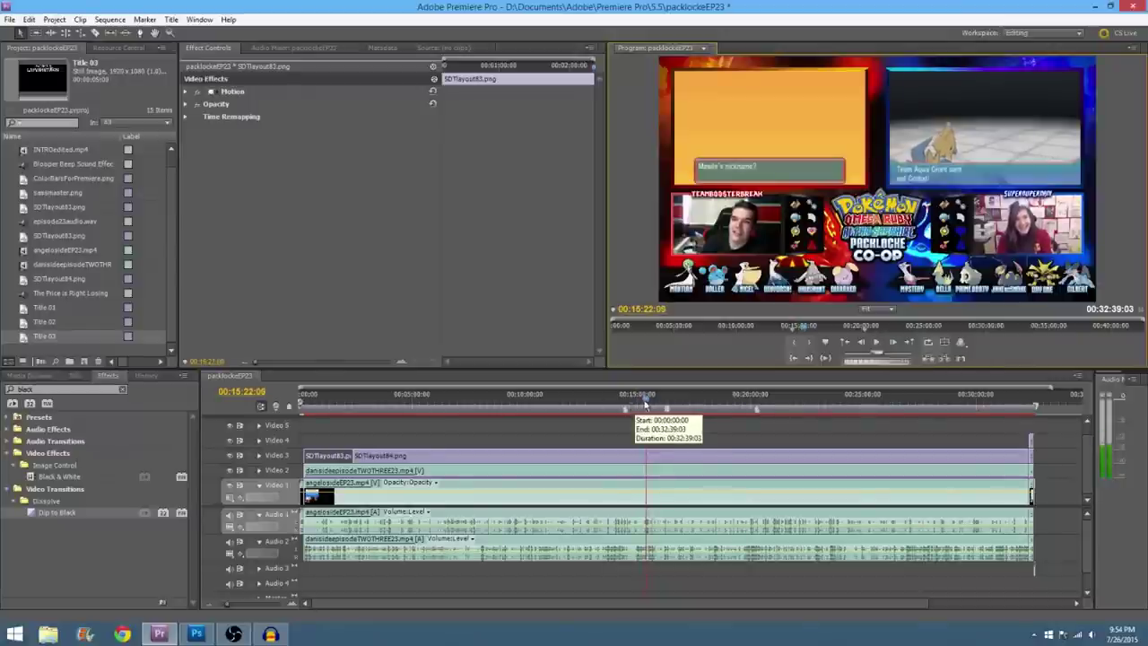
{"action": "left_click", "coordinate": [879, 347]}
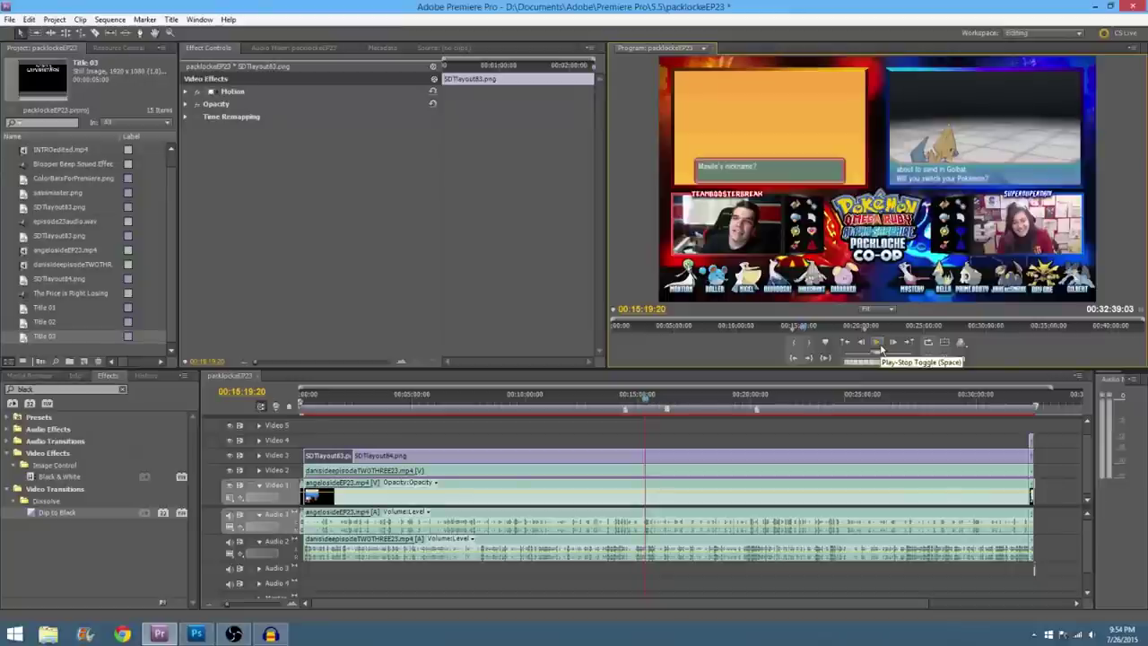
{"action": "left_click", "coordinate": [880, 348]}
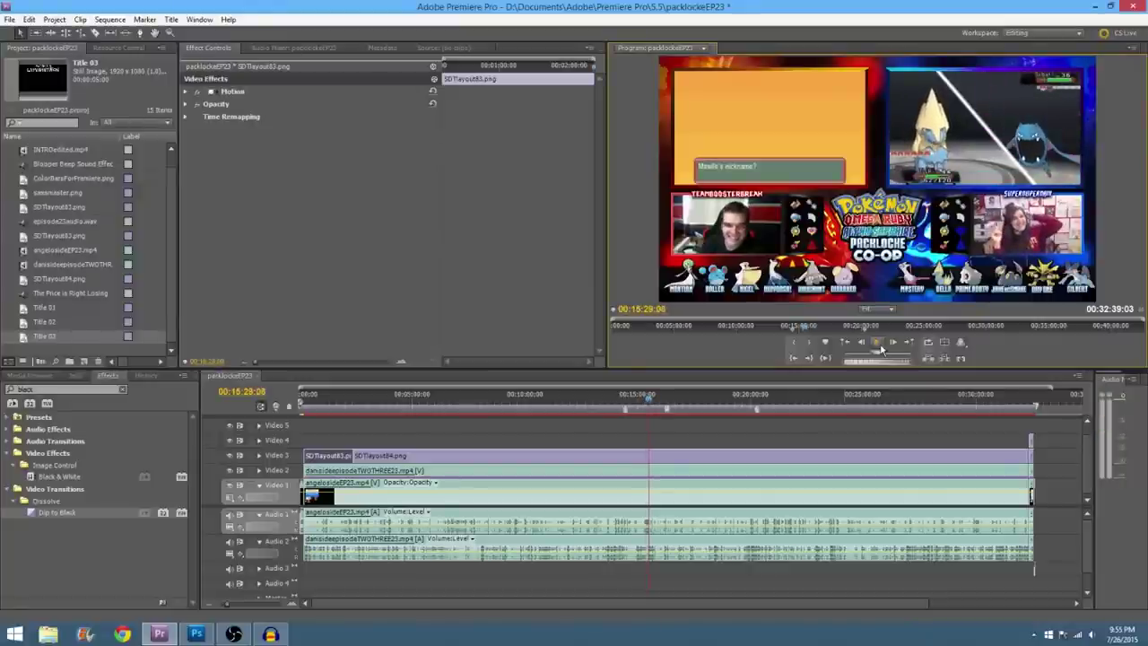
Step: Change the name in Title 02 to "Le'VonTwan" and close the title editor
{"action": "left_click", "coordinate": [627, 412]}
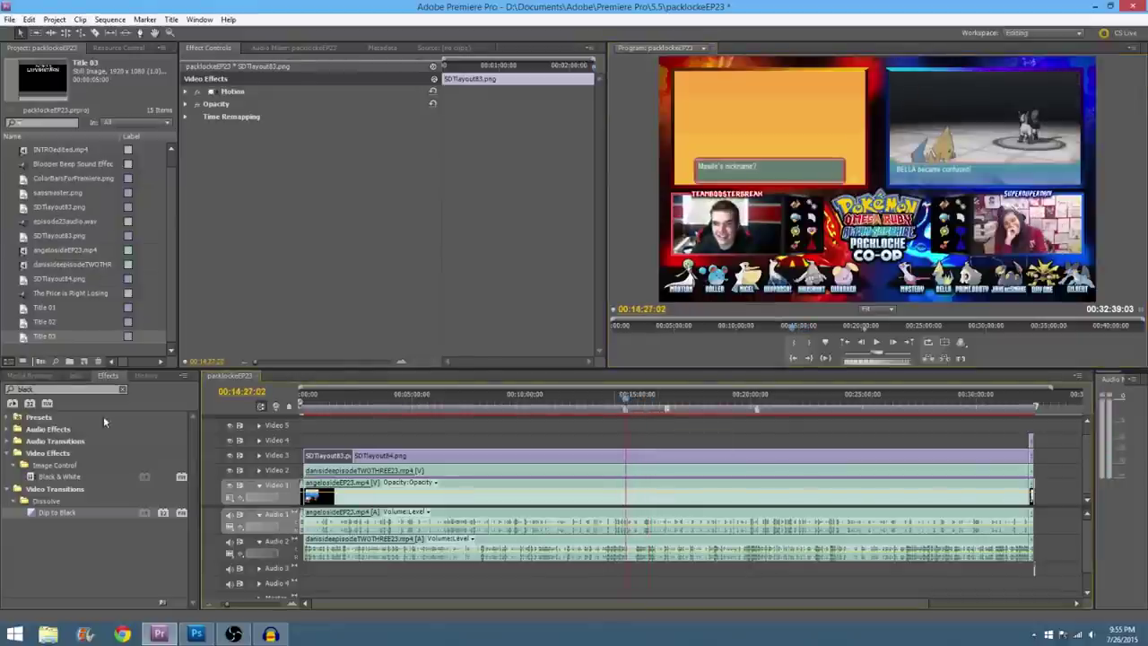
{"action": "double_click", "coordinate": [40, 322]}
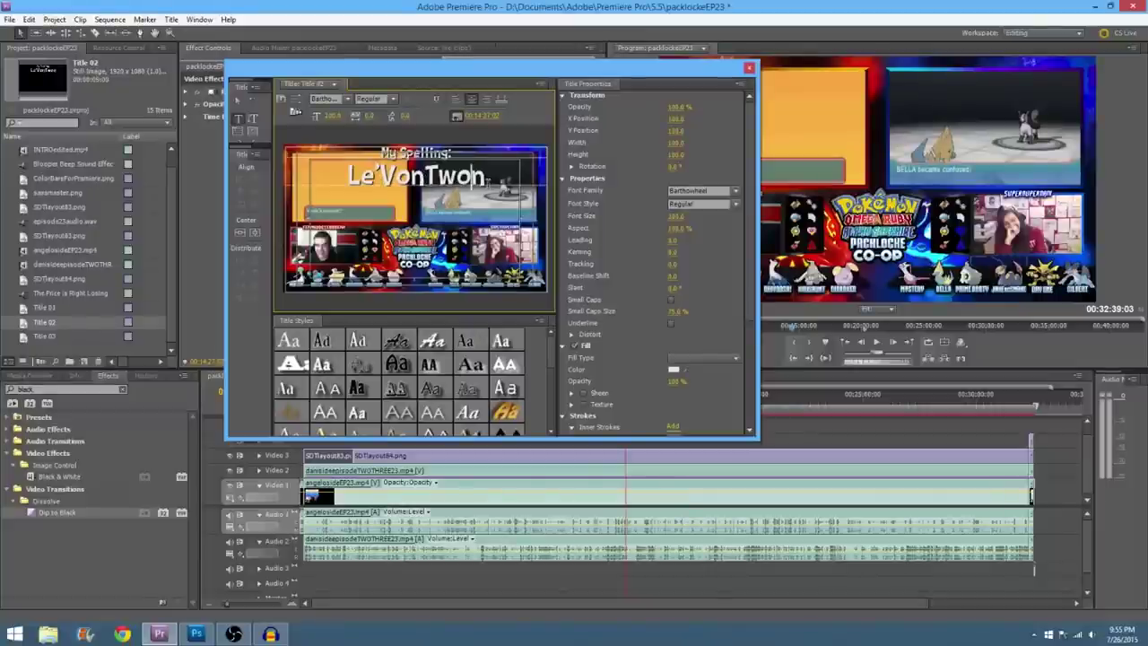
{"action": "key", "text": "BackSpace"}
{"action": "type", "text": "a"}
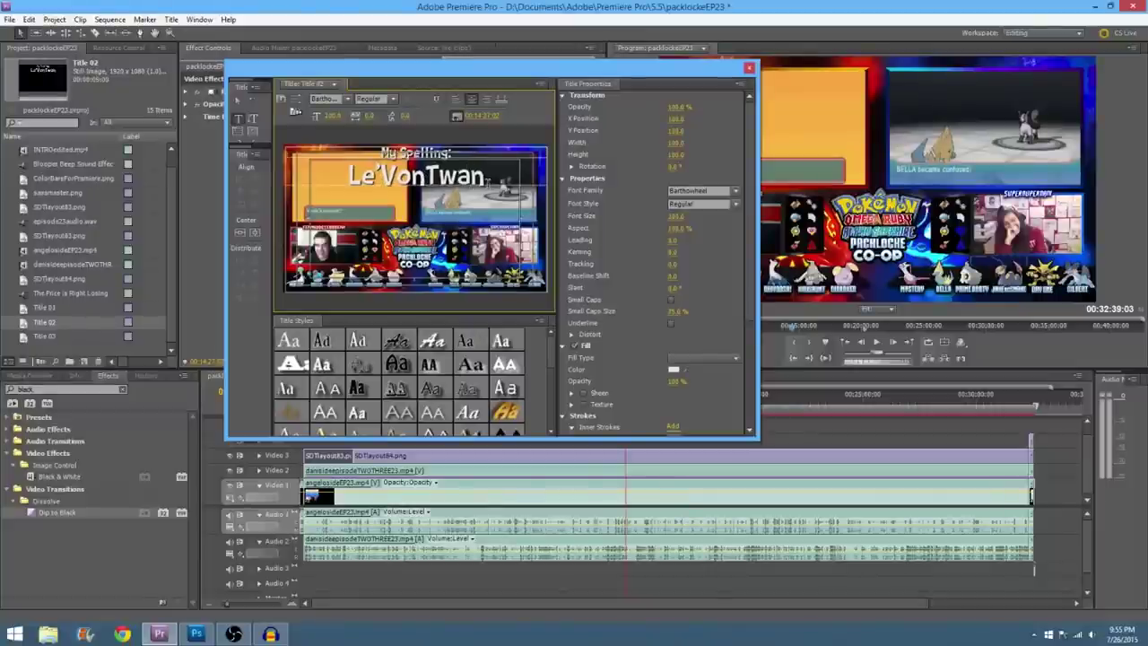
{"action": "left_click", "coordinate": [749, 69]}
Step: Place Title 02 on the Video 4 track at 00:14:24:27 and extend its end to just before the next marker
{"action": "left_click", "coordinate": [625, 410]}
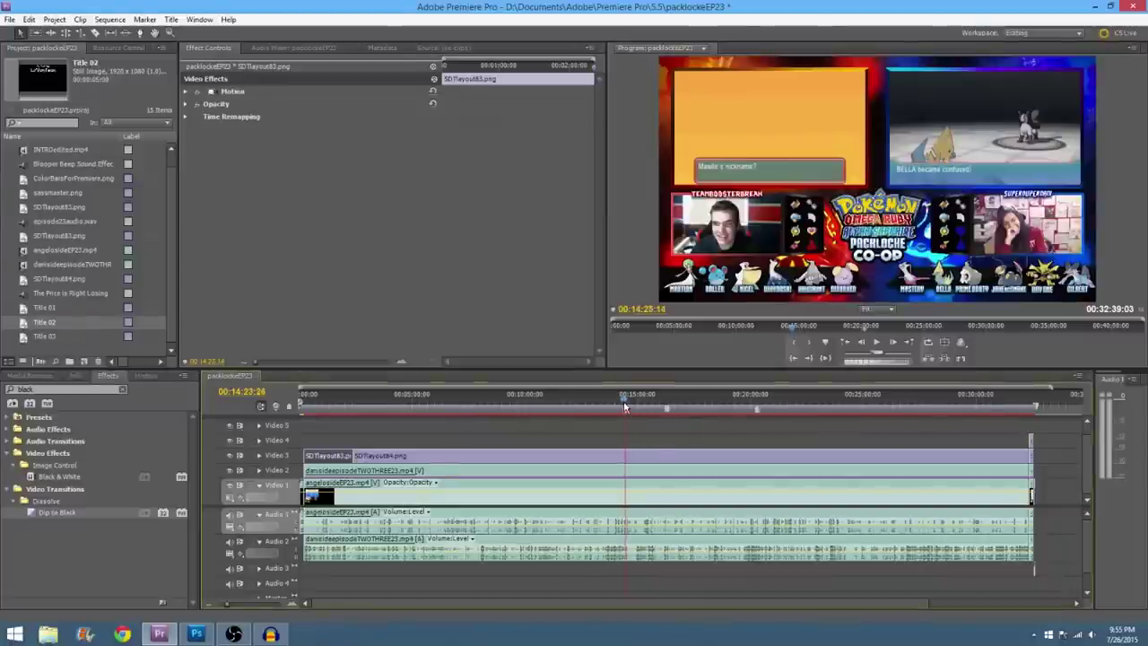
{"action": "left_click", "coordinate": [878, 342]}
{"action": "left_click", "coordinate": [877, 344]}
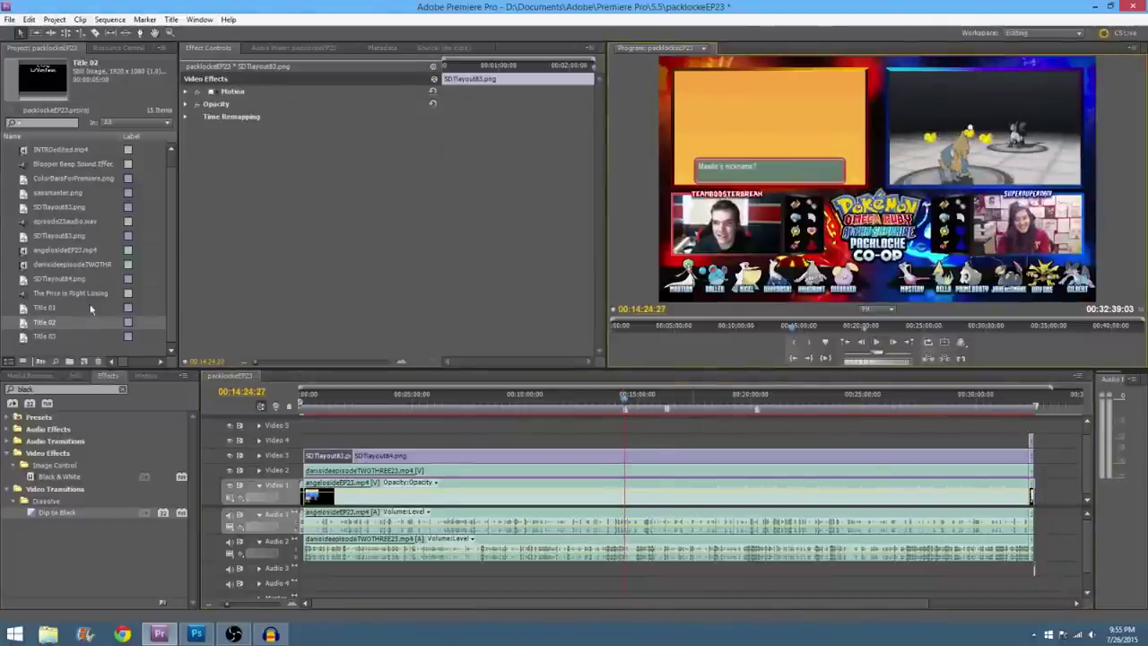
{"action": "left_click", "coordinate": [45, 320]}
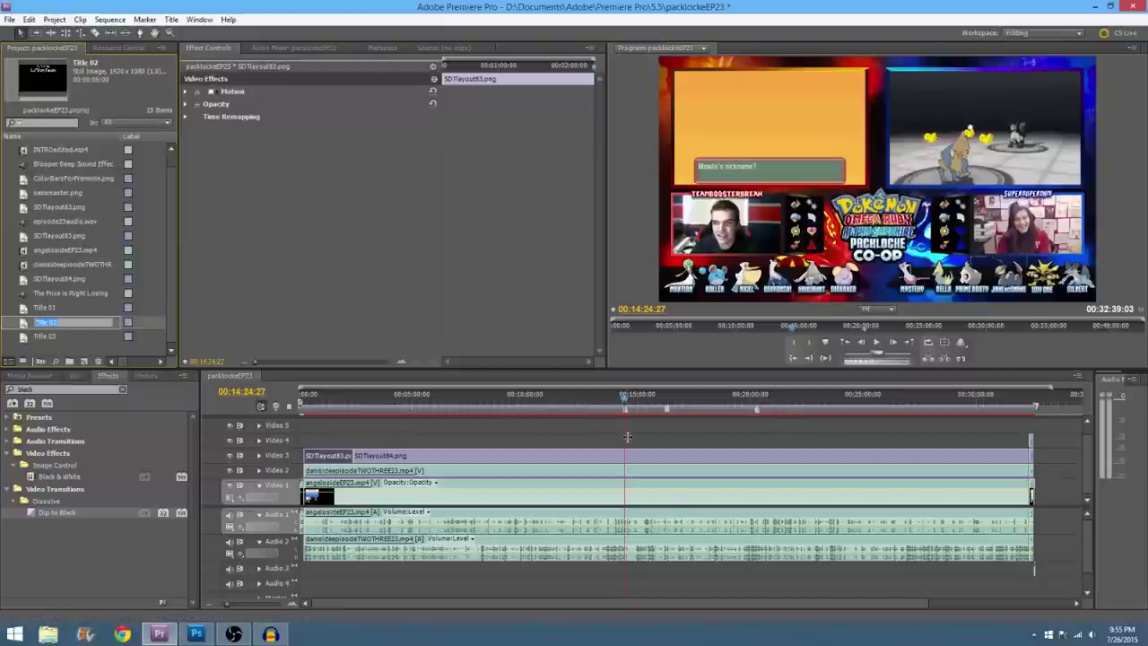
{"action": "left_click_drag", "start_coordinate": [27, 323], "coordinate": [650, 445]}
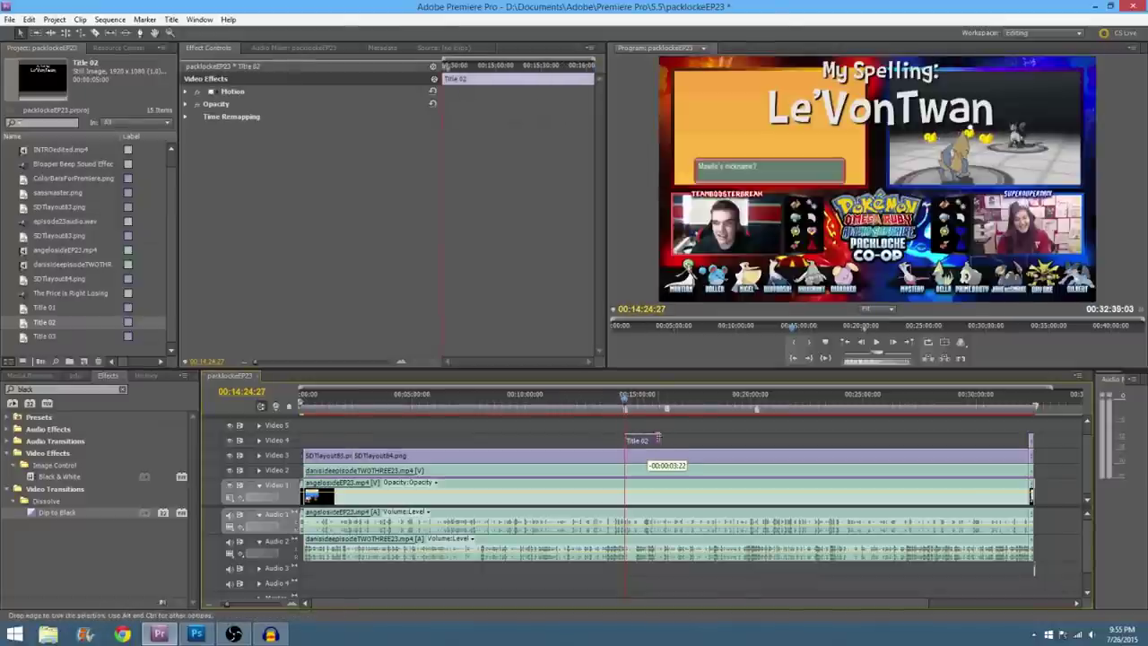
Step: Move the "My Spelling: Le'VonTwan" title slightly lower in the video frame
{"action": "left_click", "coordinate": [877, 349]}
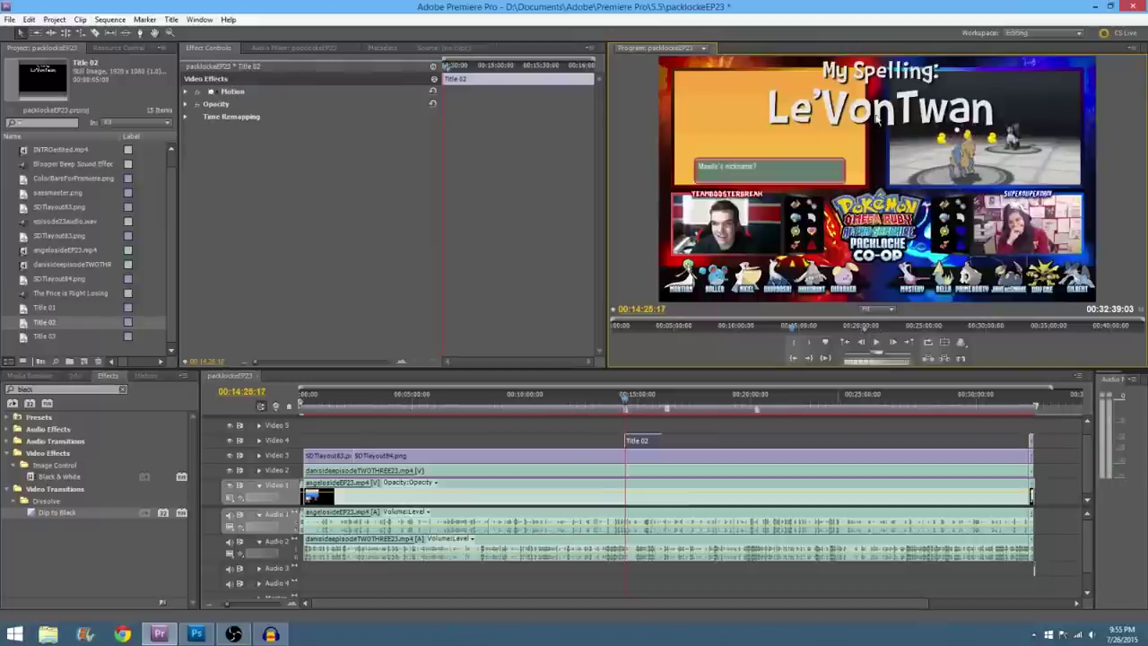
{"action": "left_click", "coordinate": [881, 130]}
{"action": "left_click_drag", "start_coordinate": [881, 128], "coordinate": [881, 145]}
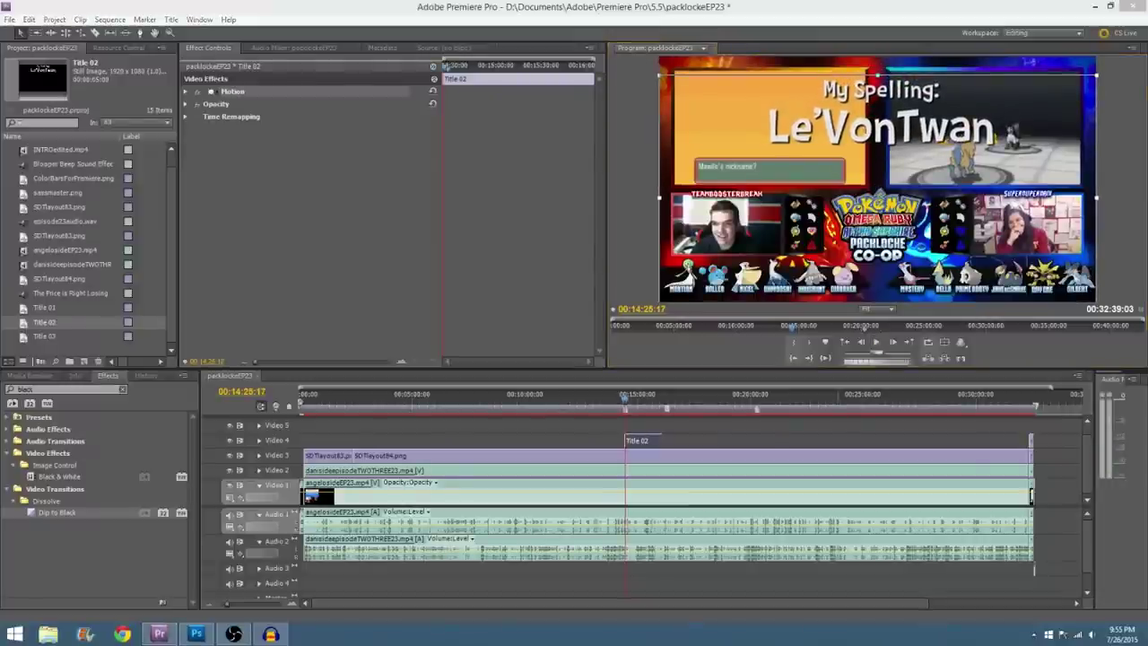
Step: Play through the Title 02 section up to about 00:15:06 to check the title's timing against the conversation
{"action": "left_click", "coordinate": [878, 343]}
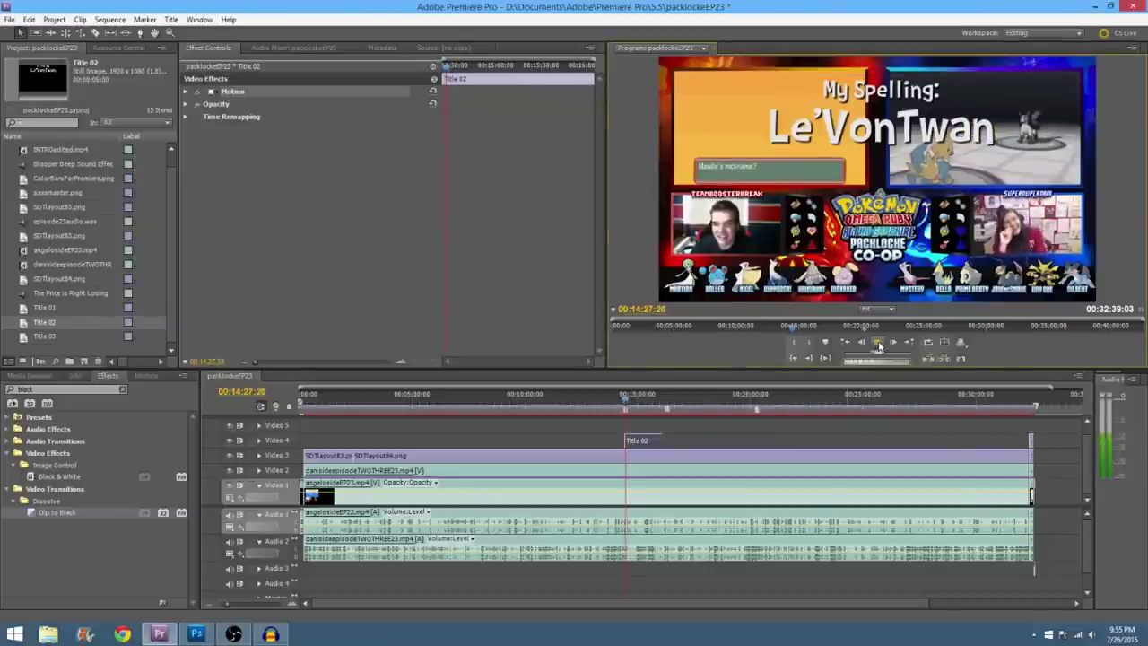
{"action": "left_click", "coordinate": [632, 402]}
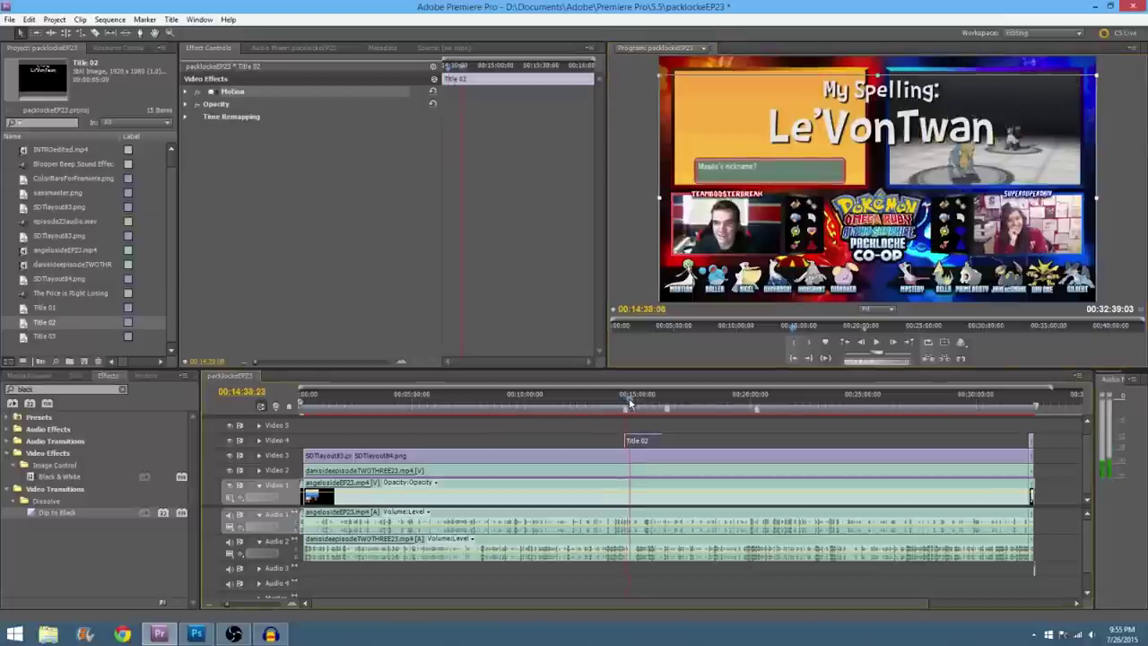
{"action": "left_click_drag", "start_coordinate": [632, 403], "coordinate": [636, 402]}
{"action": "left_click", "coordinate": [876, 343]}
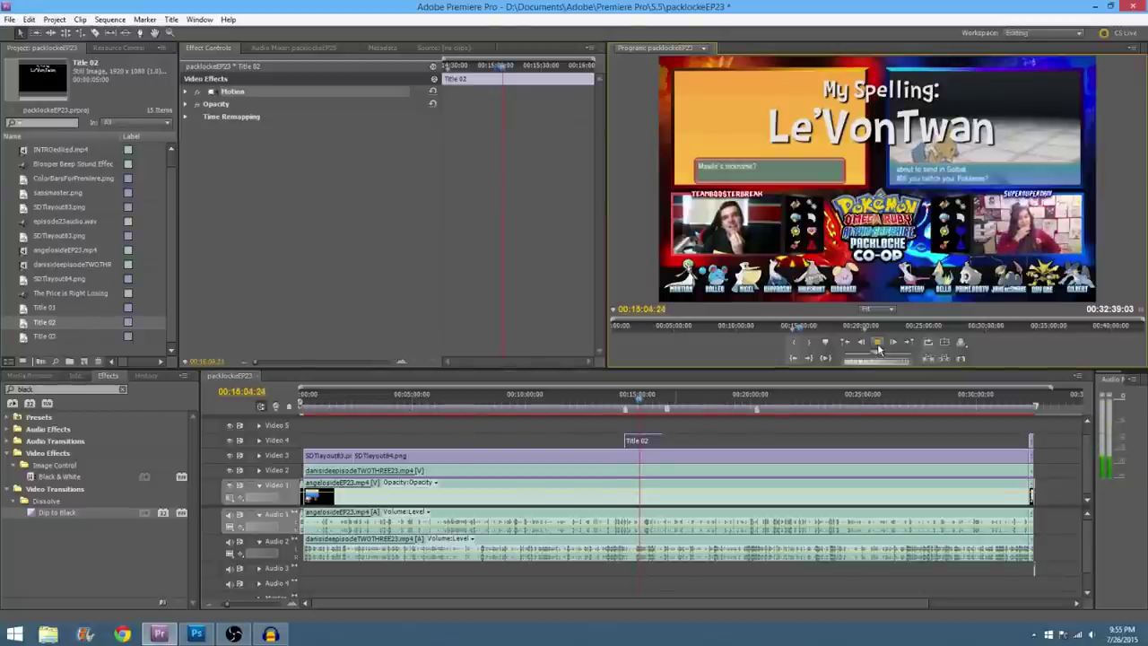
{"action": "left_click", "coordinate": [878, 341]}
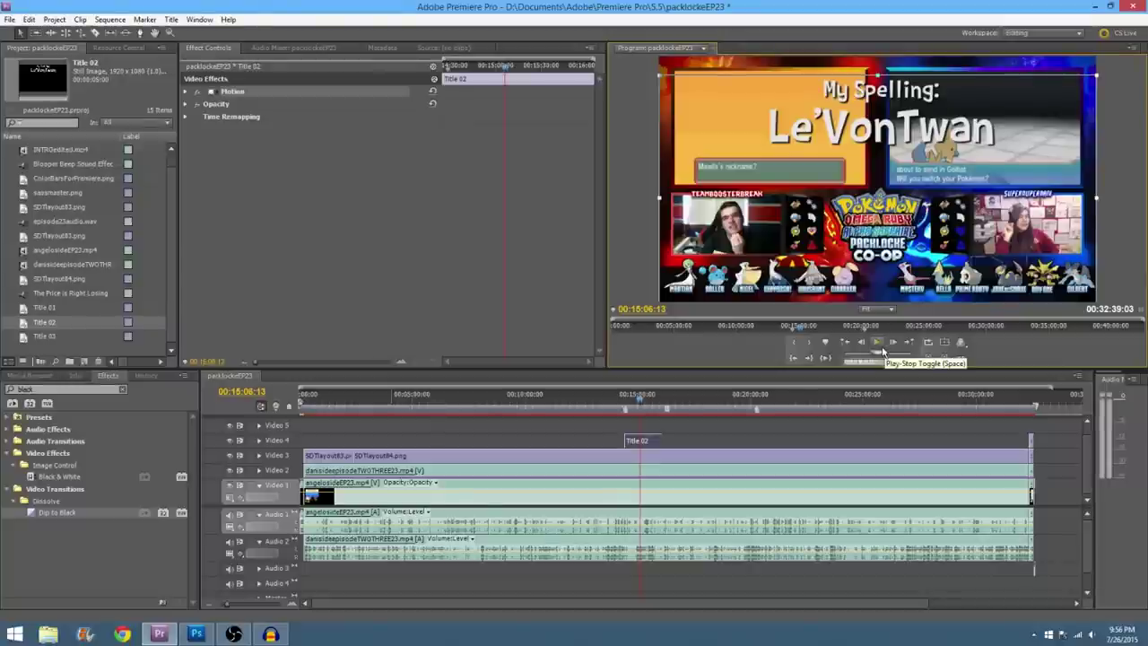
Step: Delete the existing Title 03 from the project
{"action": "left_click", "coordinate": [36, 337]}
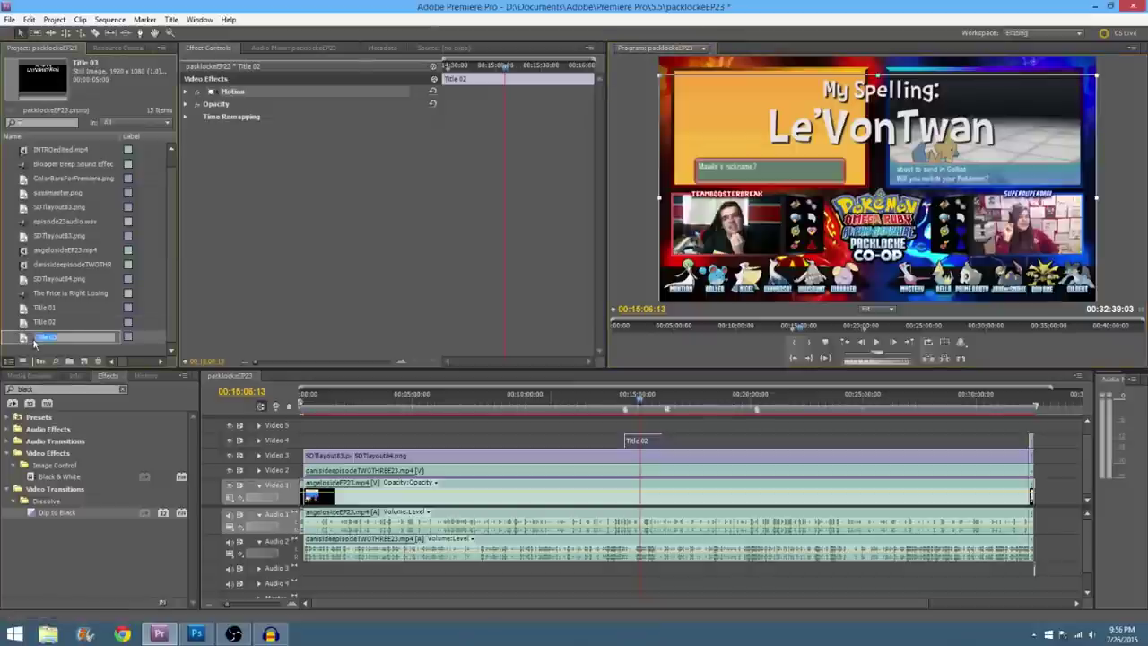
{"action": "left_click", "coordinate": [26, 339]}
{"action": "key", "text": "Delete"}
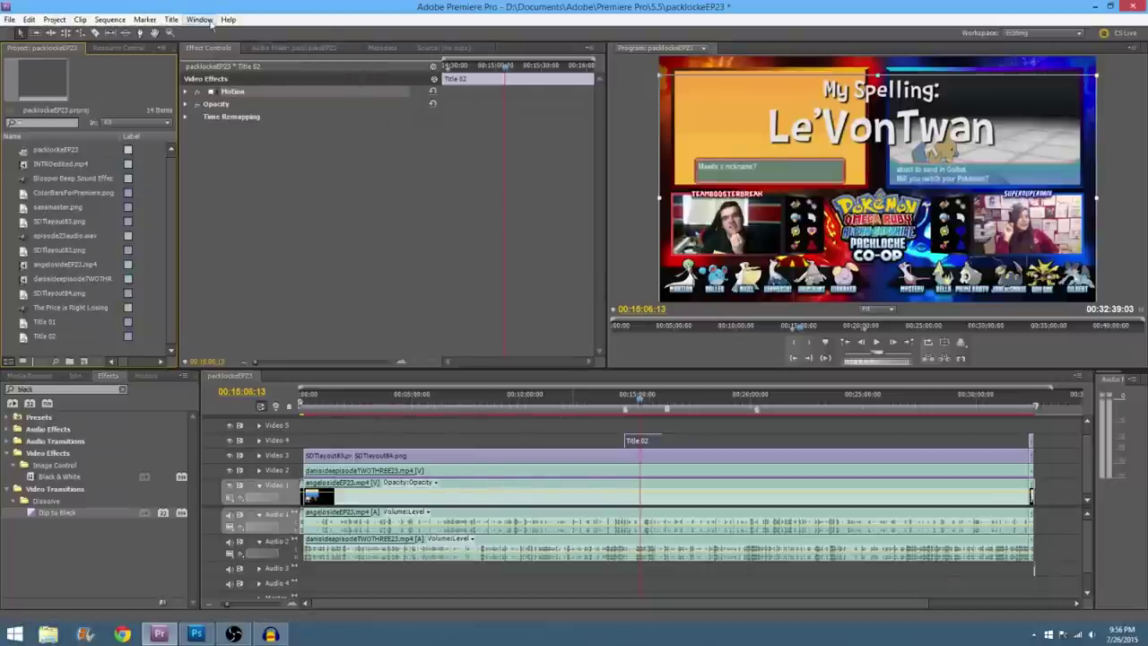
Step: Create a new default still title at 1920 x 1080 named "Title 03"
{"action": "left_click", "coordinate": [171, 18]}
{"action": "left_click", "coordinate": [159, 25]}
{"action": "left_click", "coordinate": [170, 19]}
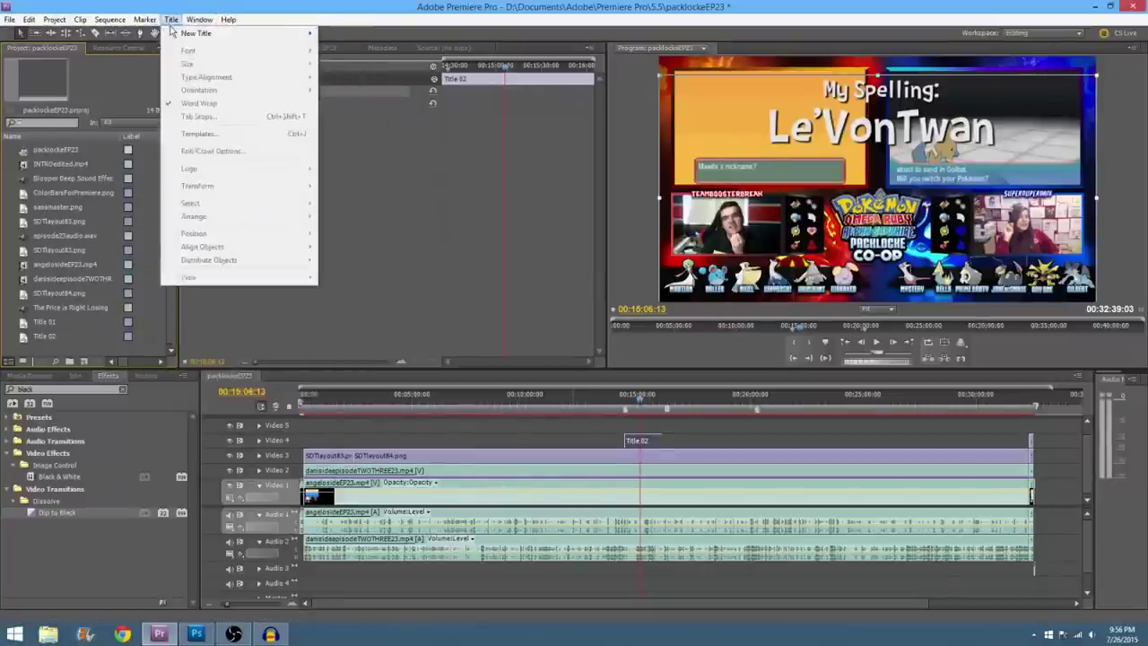
{"action": "mouse_move", "coordinate": [305, 33]}
{"action": "left_click", "coordinate": [344, 36]}
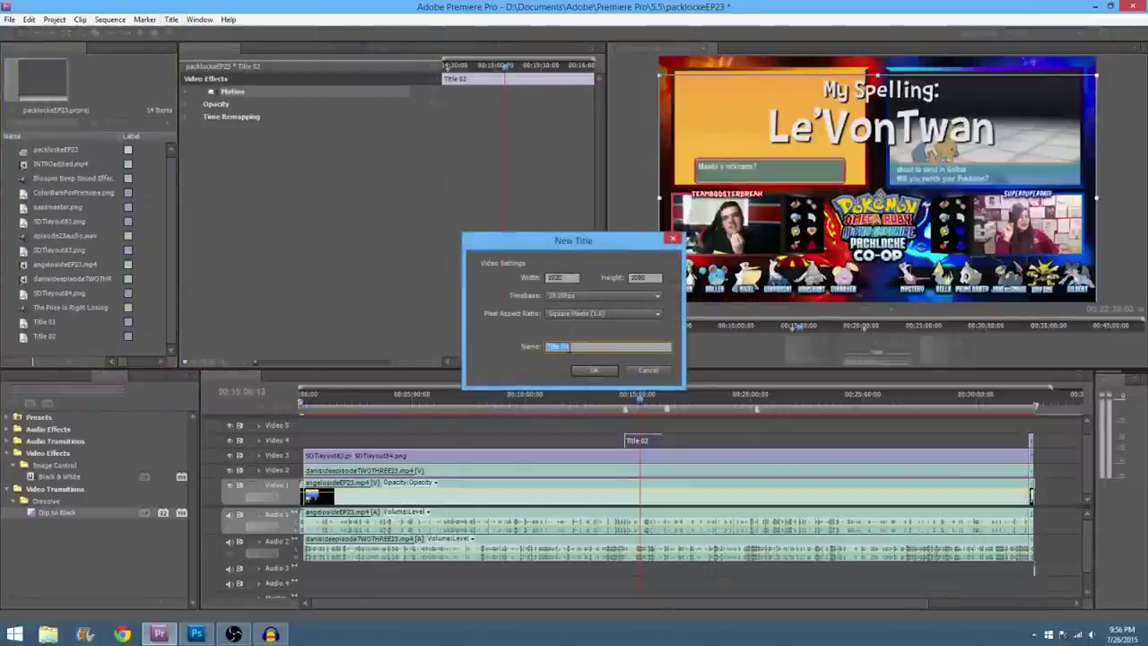
{"action": "left_click", "coordinate": [573, 346]}
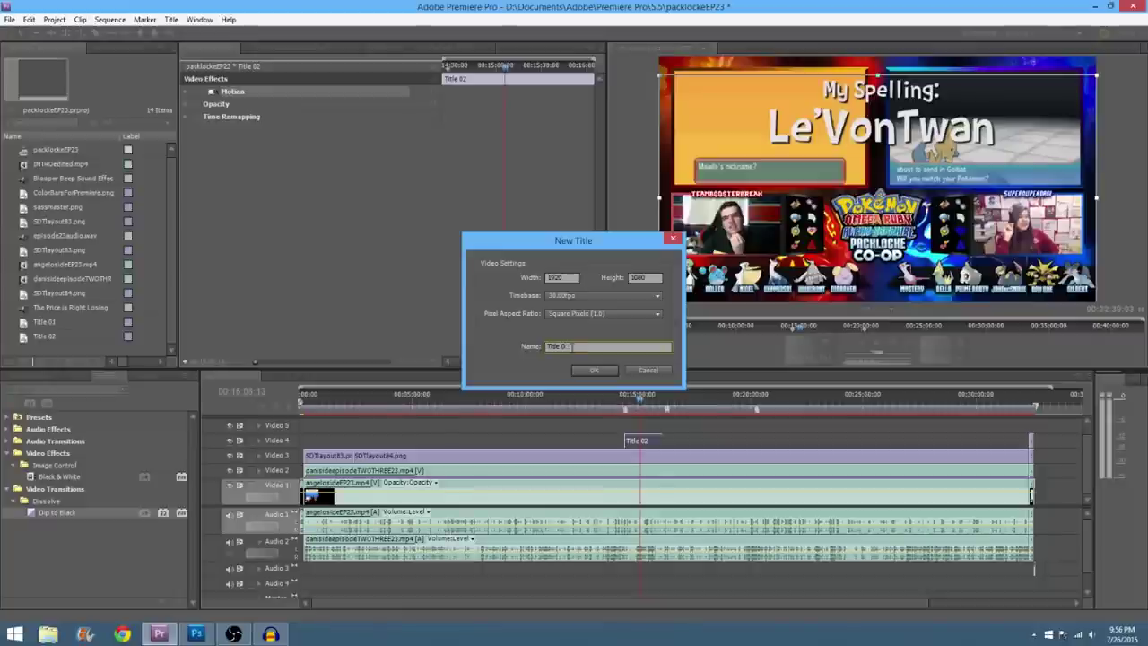
{"action": "type", "text": "3"}
{"action": "key", "text": "Return"}
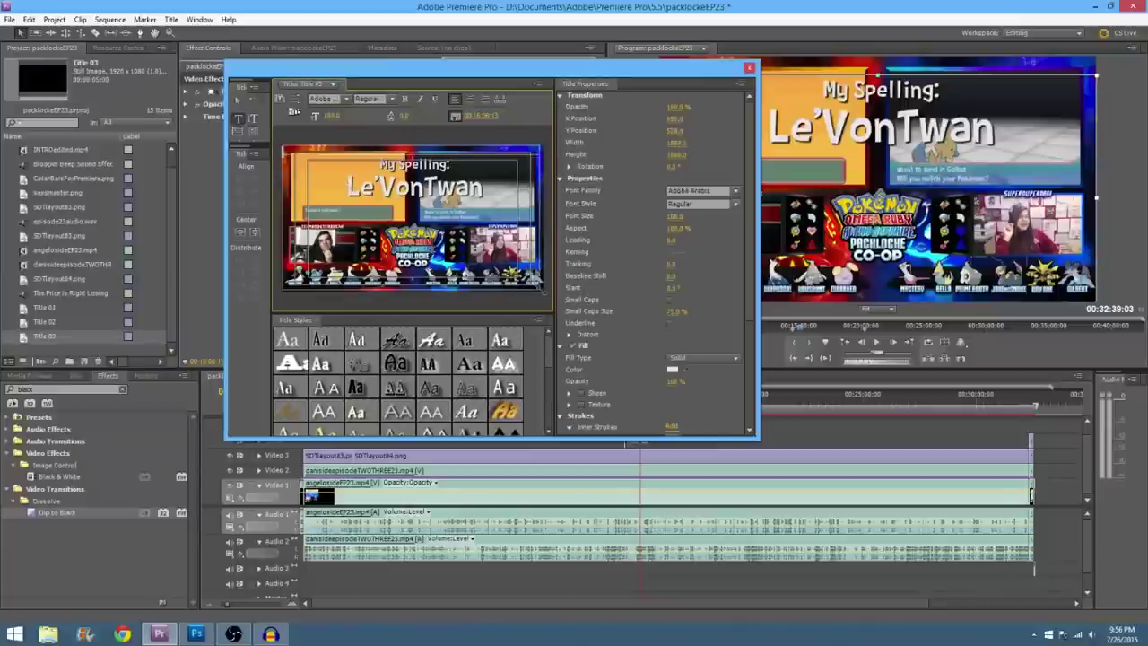
Step: Add a text box with the co-player's first name and "Spelling" in the Barthowheel font, enable its shadow, and close the title editor
{"action": "left_click_drag", "start_coordinate": [542, 288], "coordinate": [545, 289]}
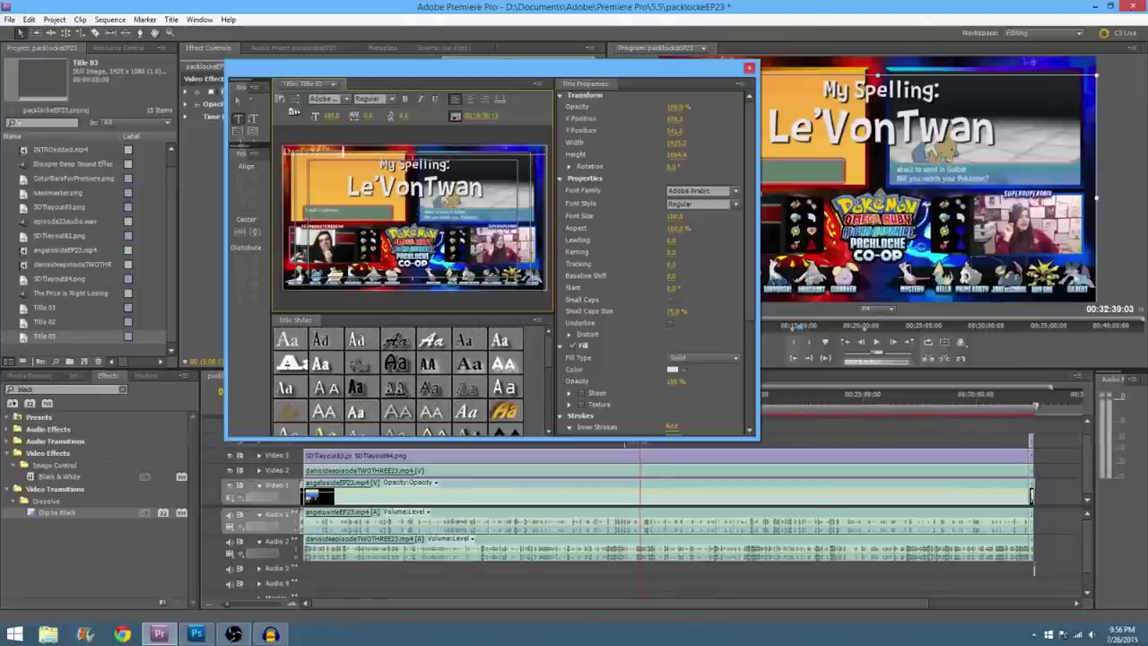
{"action": "left_click", "coordinate": [345, 99]}
{"action": "left_click", "coordinate": [346, 99]}
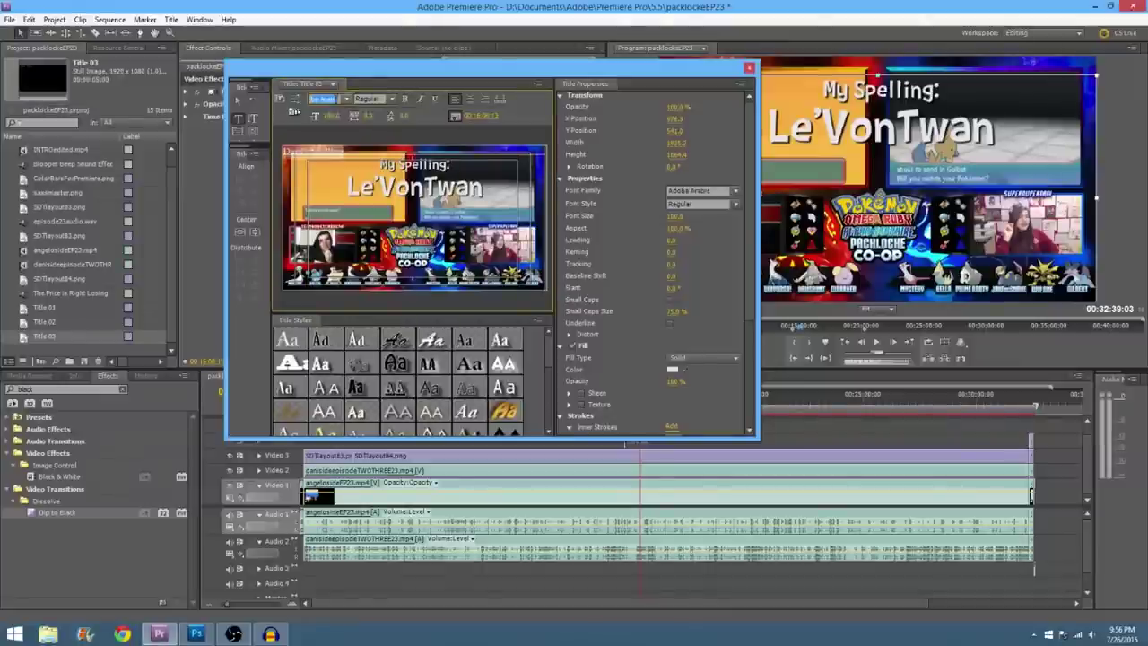
{"action": "left_click", "coordinate": [348, 100]}
{"action": "left_click", "coordinate": [352, 136]}
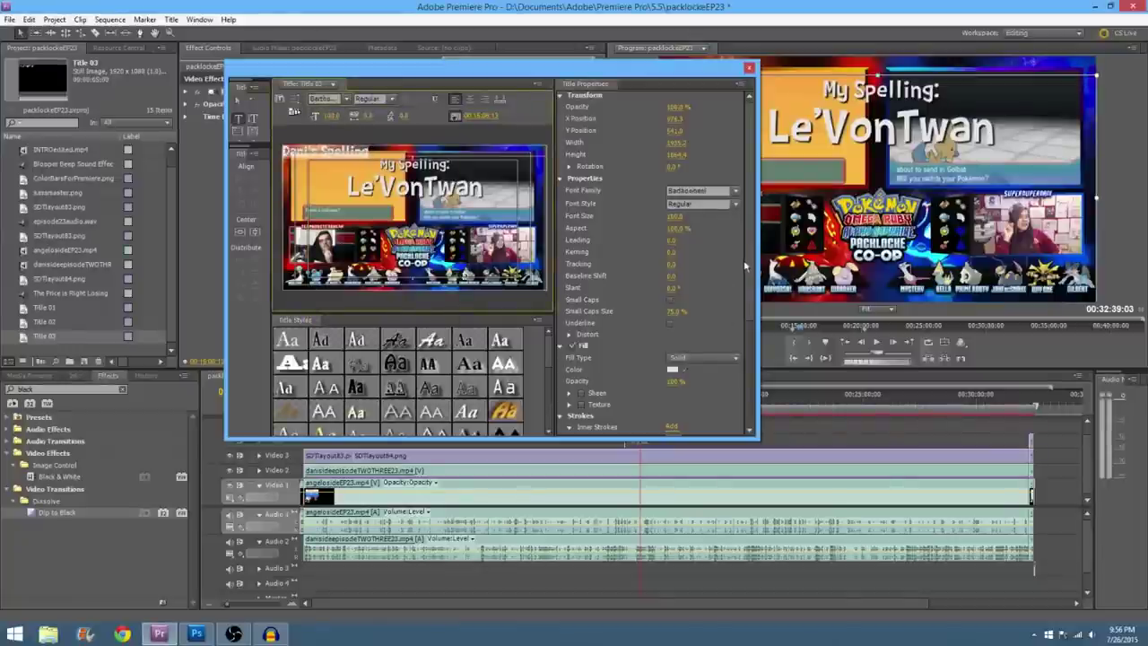
{"action": "scroll", "coordinate": [744, 266], "scroll_direction": "down", "scroll_amount": 5}
{"action": "left_click", "coordinate": [573, 319]}
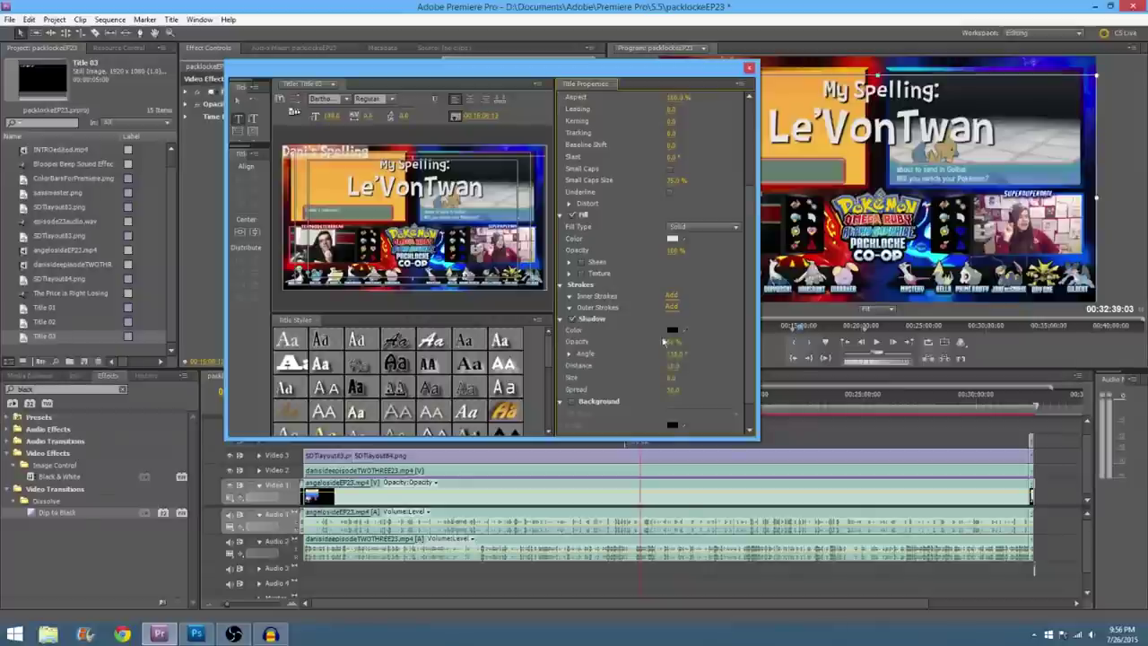
{"action": "left_click", "coordinate": [750, 68]}
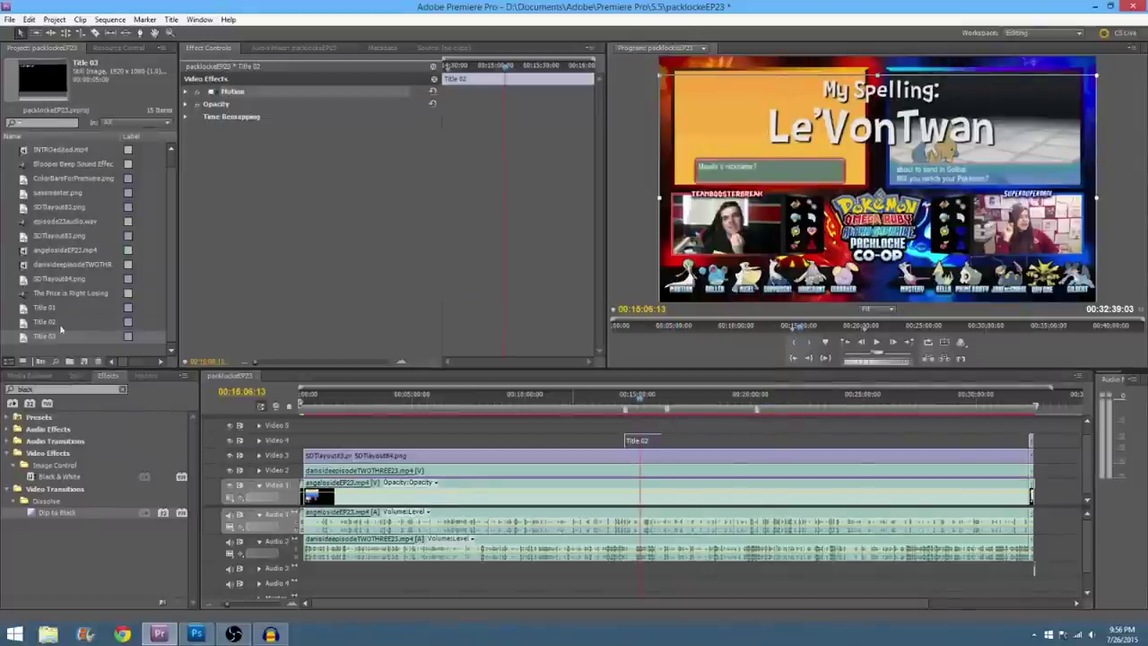
Step: Place Title 03 on Video 5 at 00:15:06:13 and move its caption below "Le'VonTwan" in the frame
{"action": "left_click_drag", "start_coordinate": [60, 331], "coordinate": [660, 427]}
{"action": "left_click_drag", "start_coordinate": [776, 100], "coordinate": [895, 190]}
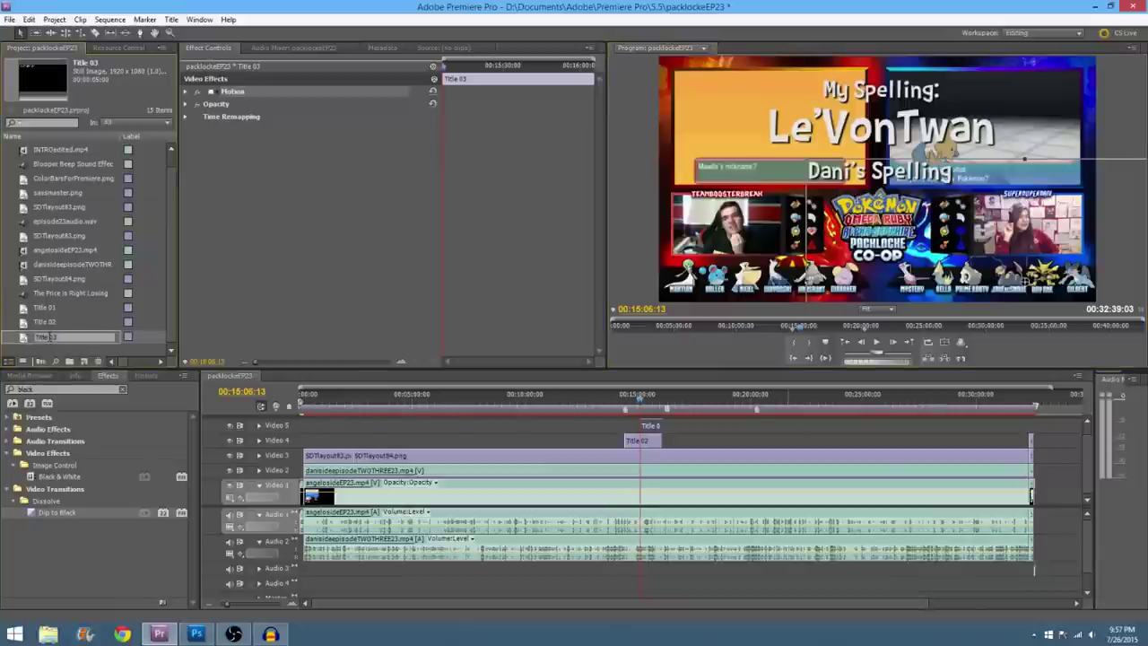
Step: Reopen Title 03, add a colon after "Spelling", and close the title editor
{"action": "double_click", "coordinate": [36, 337]}
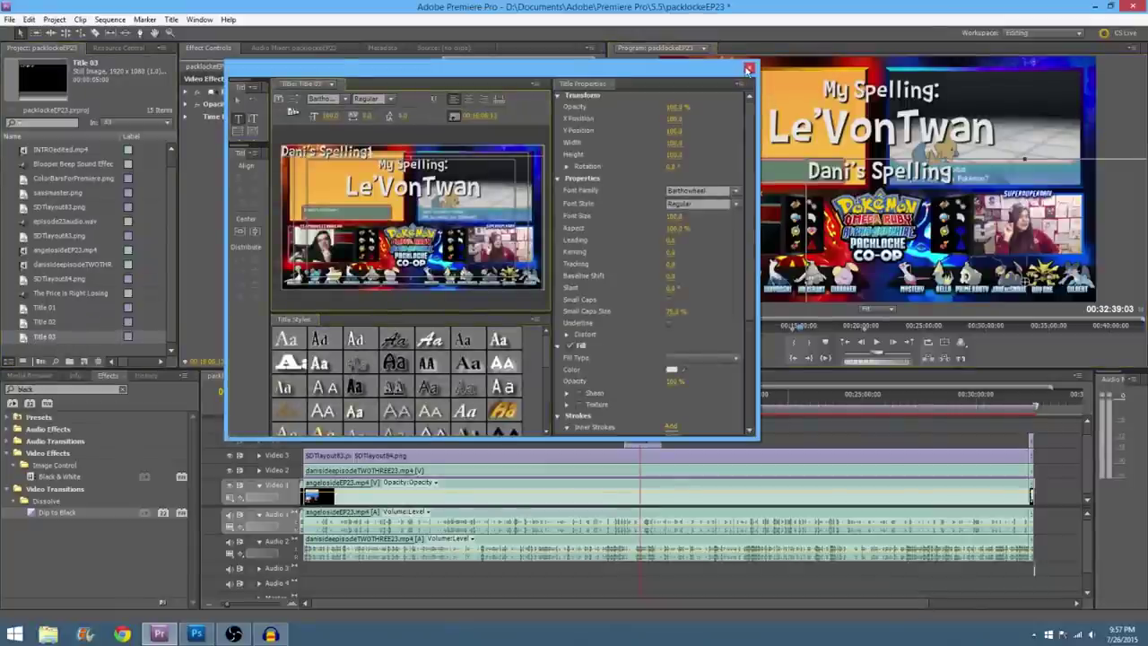
{"action": "left_click", "coordinate": [749, 69]}
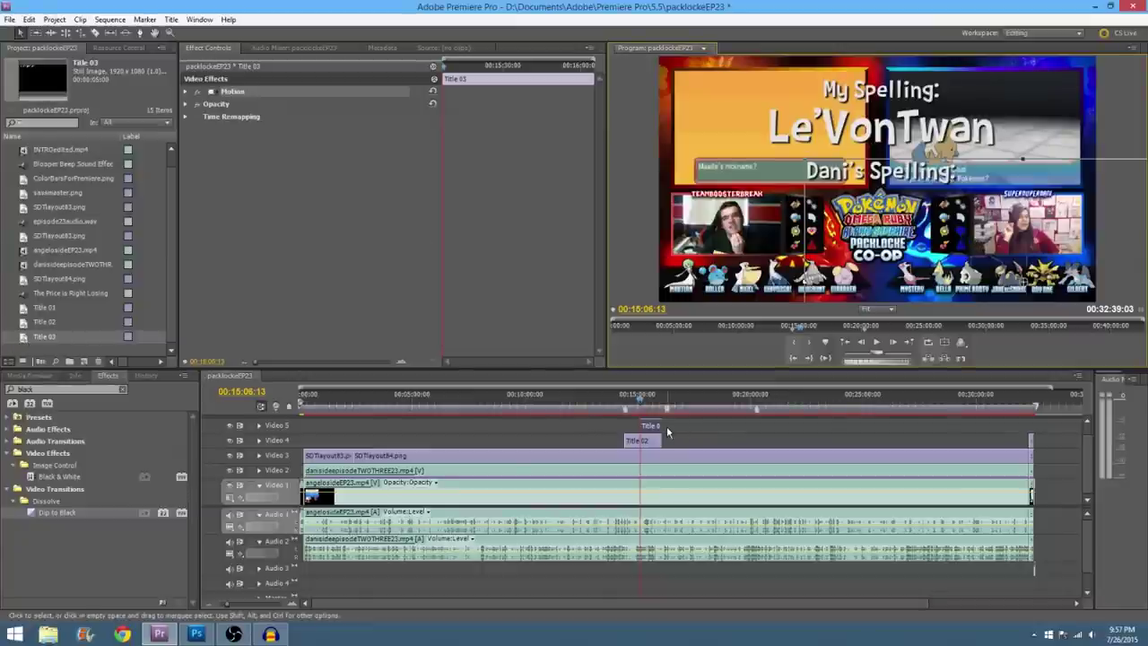
Step: Remove the Title 03 clip from Video 5 and center-align the text within Title 03
{"action": "key", "text": "Delete"}
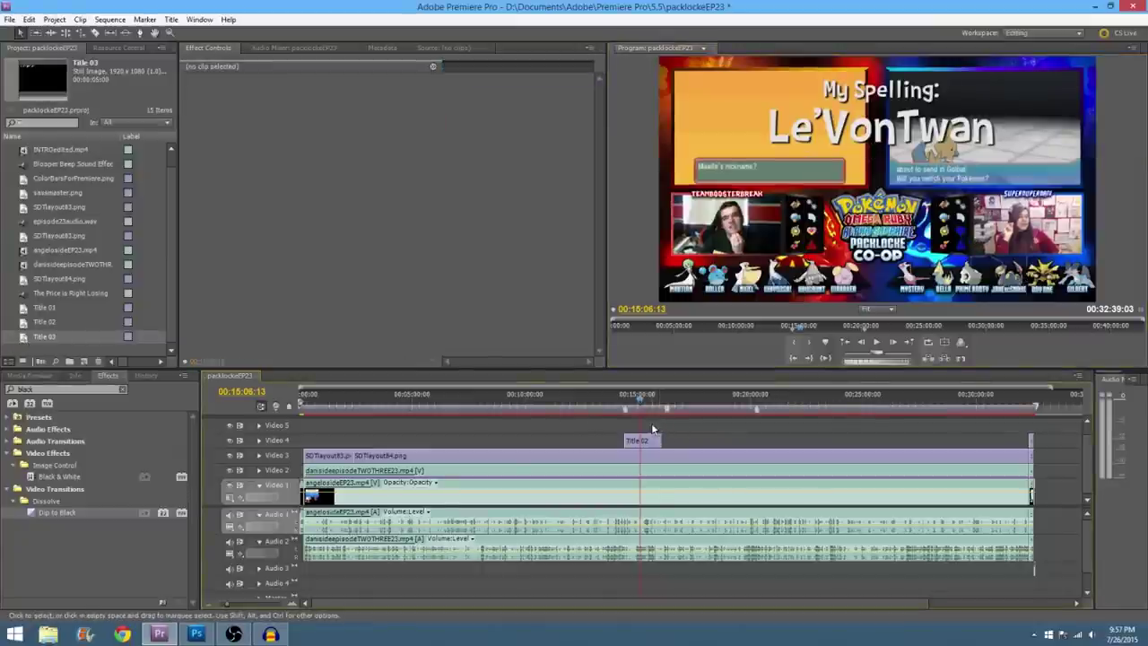
{"action": "double_click", "coordinate": [27, 338]}
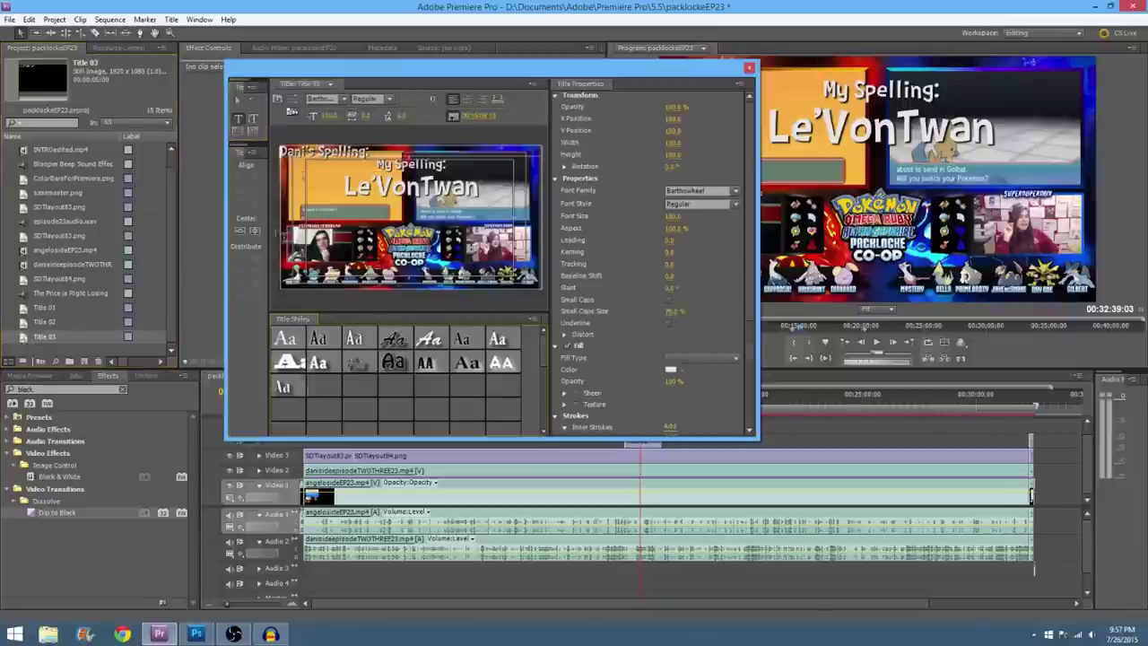
{"action": "left_click", "coordinate": [466, 99]}
{"action": "left_click", "coordinate": [750, 69]}
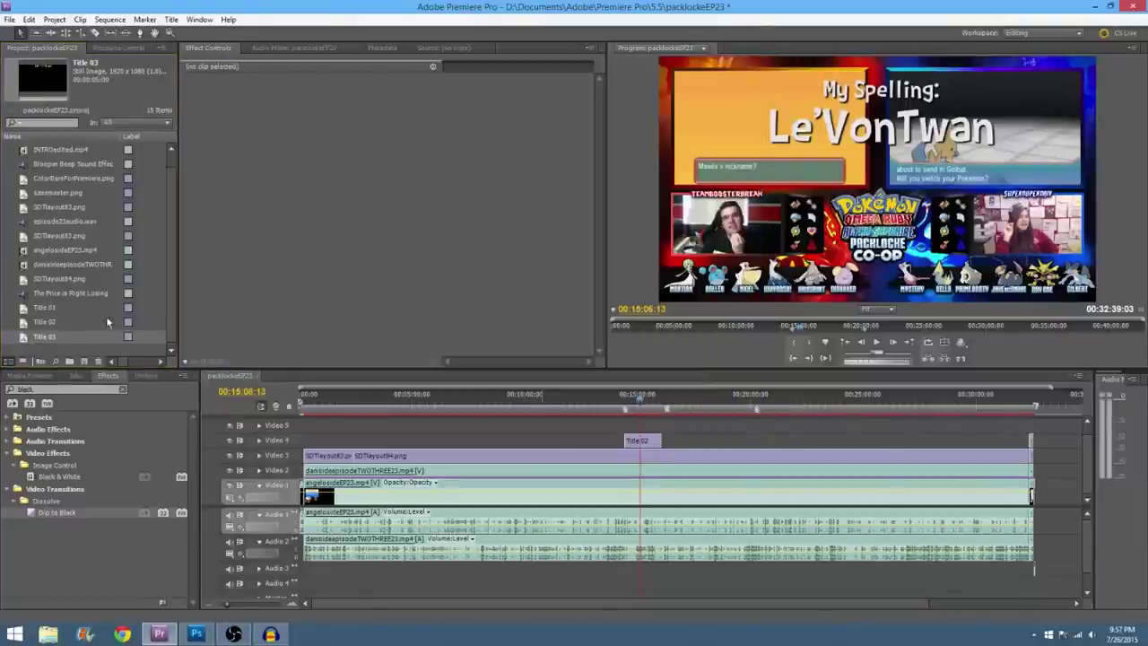
Step: Place the centered Title 03 on Video 5 at 00:15:06:13 and move its caption below "Le'VonTwan" in the frame
{"action": "left_click_drag", "start_coordinate": [29, 339], "coordinate": [644, 427]}
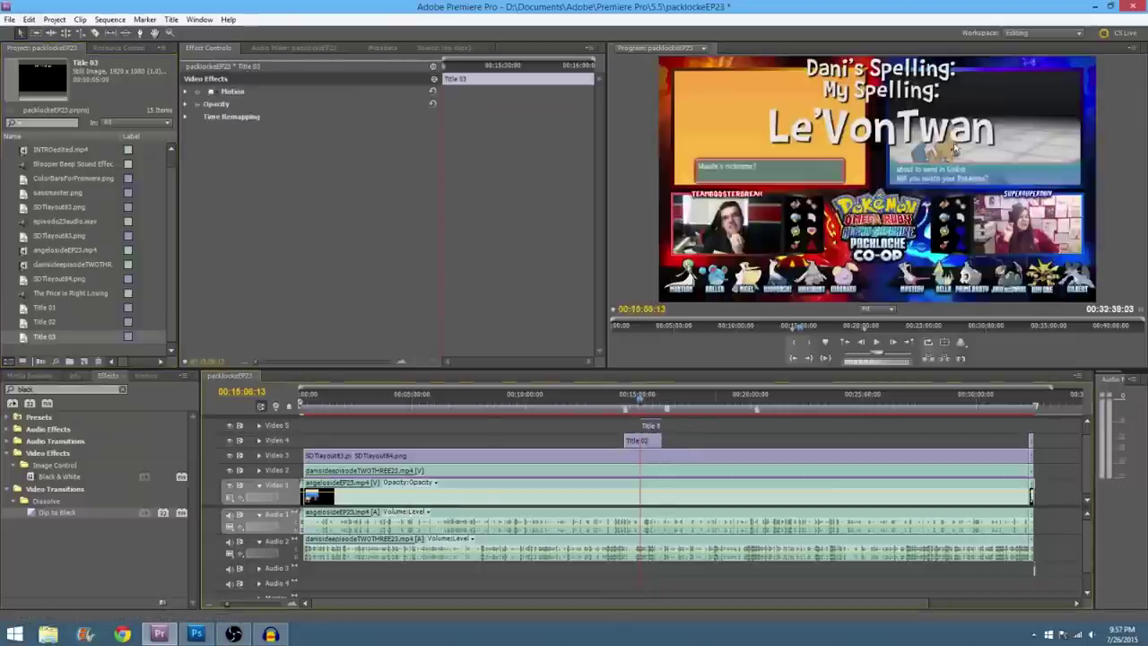
{"action": "left_click_drag", "start_coordinate": [910, 115], "coordinate": [912, 225]}
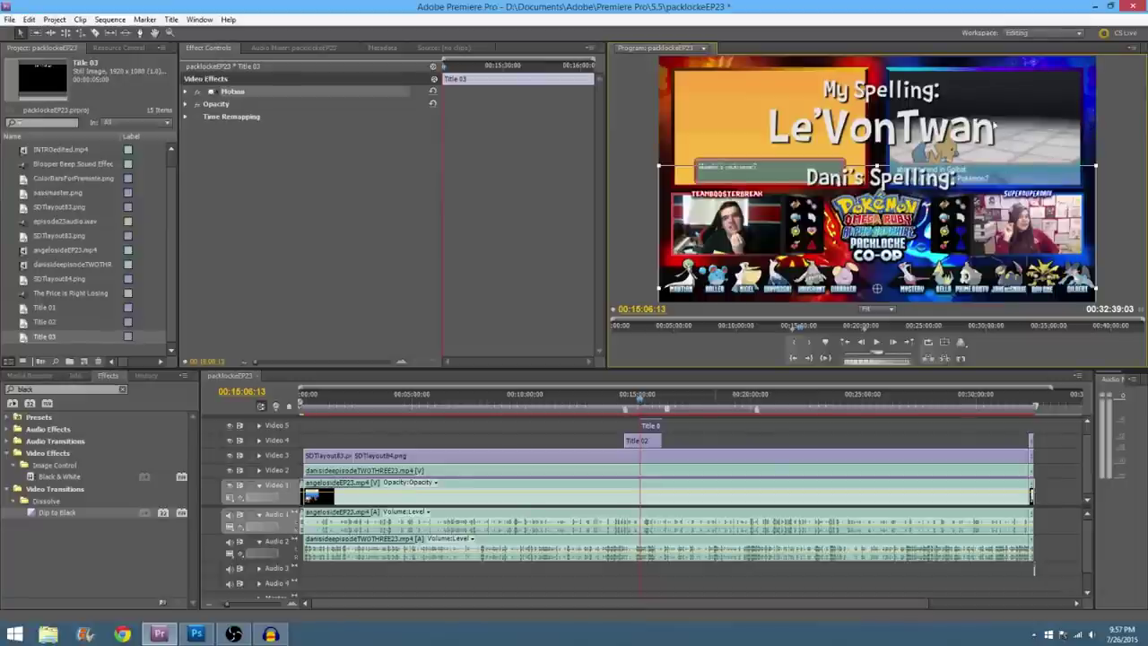
{"action": "left_click", "coordinate": [691, 426]}
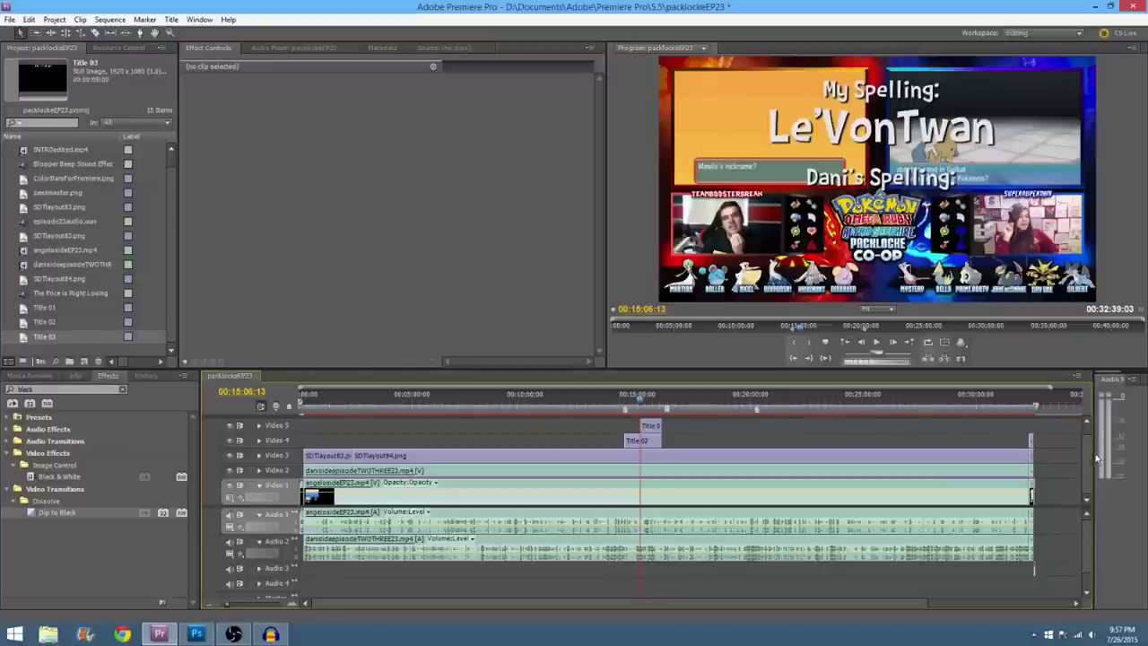
{"action": "mouse_move", "coordinate": [1093, 449]}
{"action": "left_mouse_down"}
{"action": "mouse_move", "coordinate": [1100, 465]}
{"action": "mouse_move", "coordinate": [1094, 452]}
{"action": "left_mouse_up"}
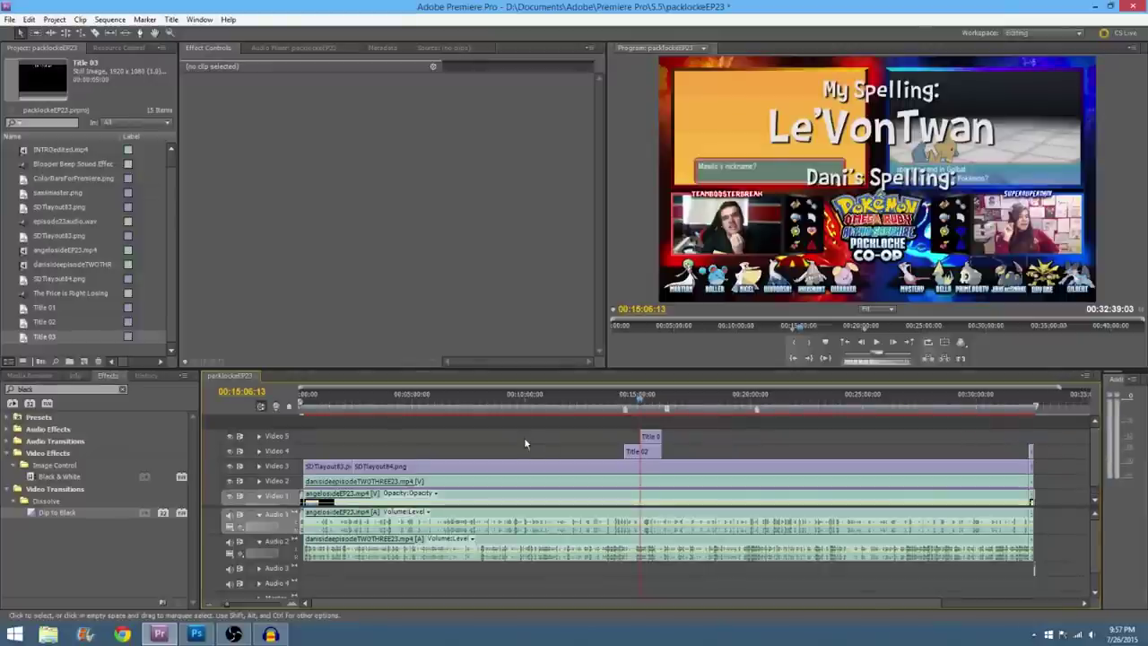
{"action": "left_click", "coordinate": [171, 20]}
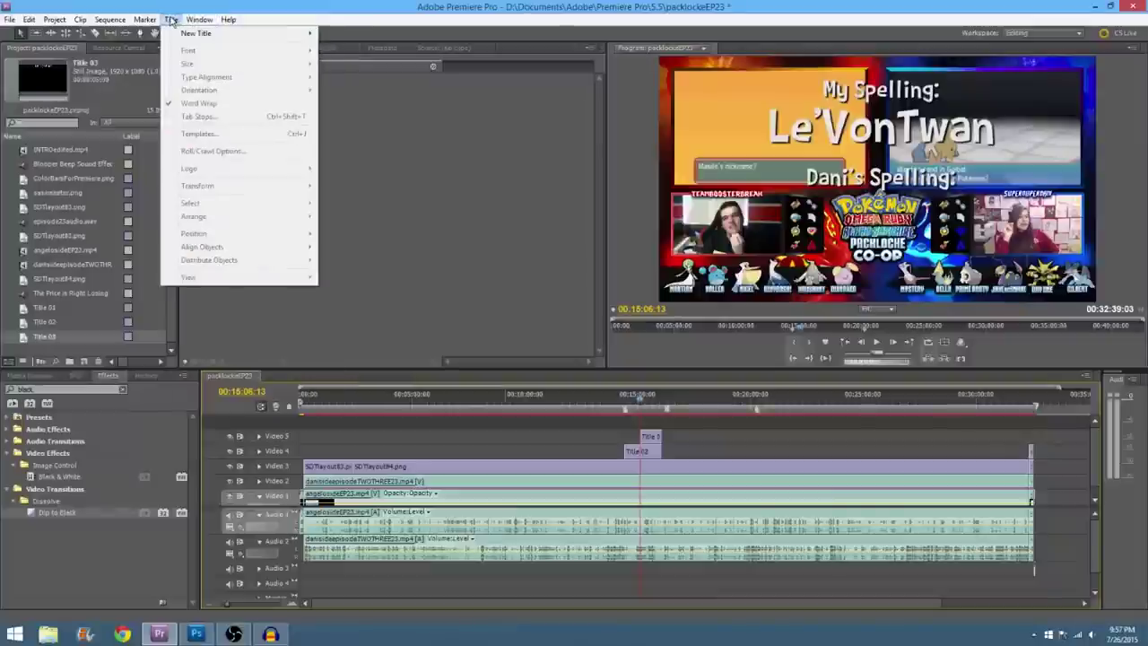
{"action": "mouse_move", "coordinate": [303, 33]}
{"action": "left_click", "coordinate": [342, 33]}
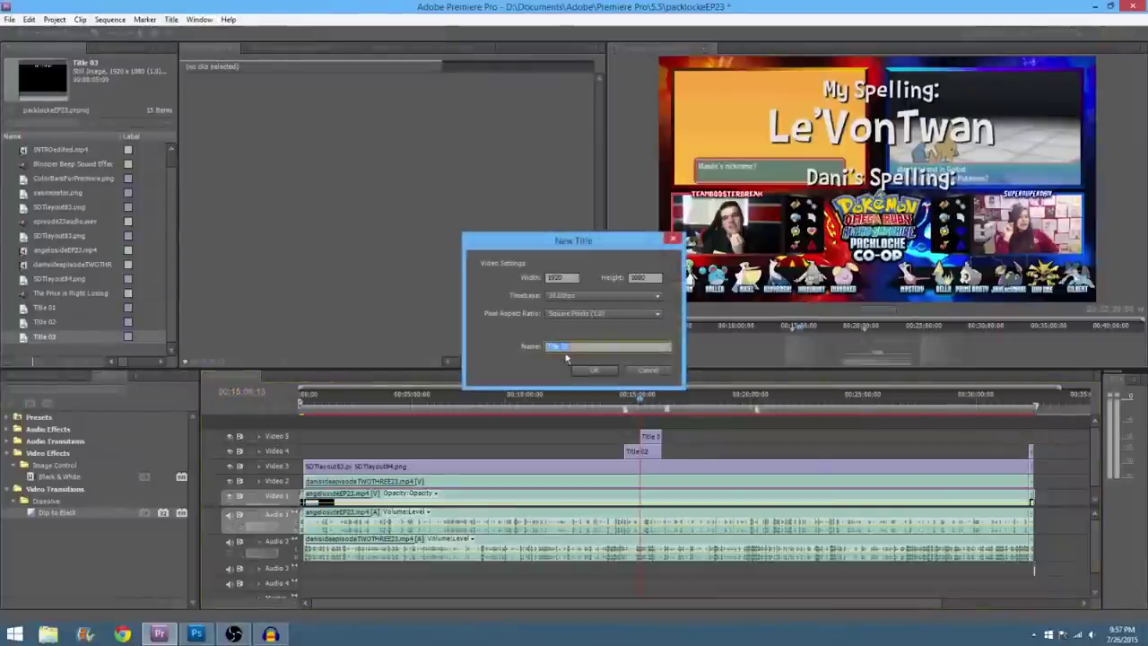
{"action": "left_click", "coordinate": [592, 371]}
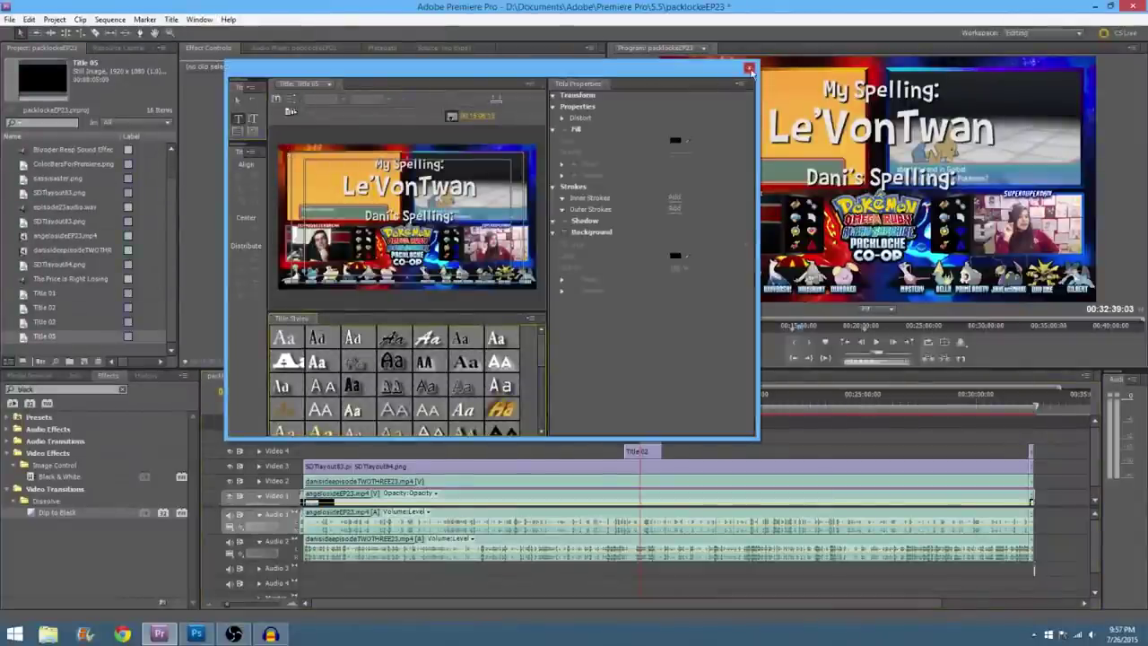
{"action": "left_click", "coordinate": [749, 68]}
{"action": "left_click", "coordinate": [170, 19]}
{"action": "mouse_move", "coordinate": [195, 33]}
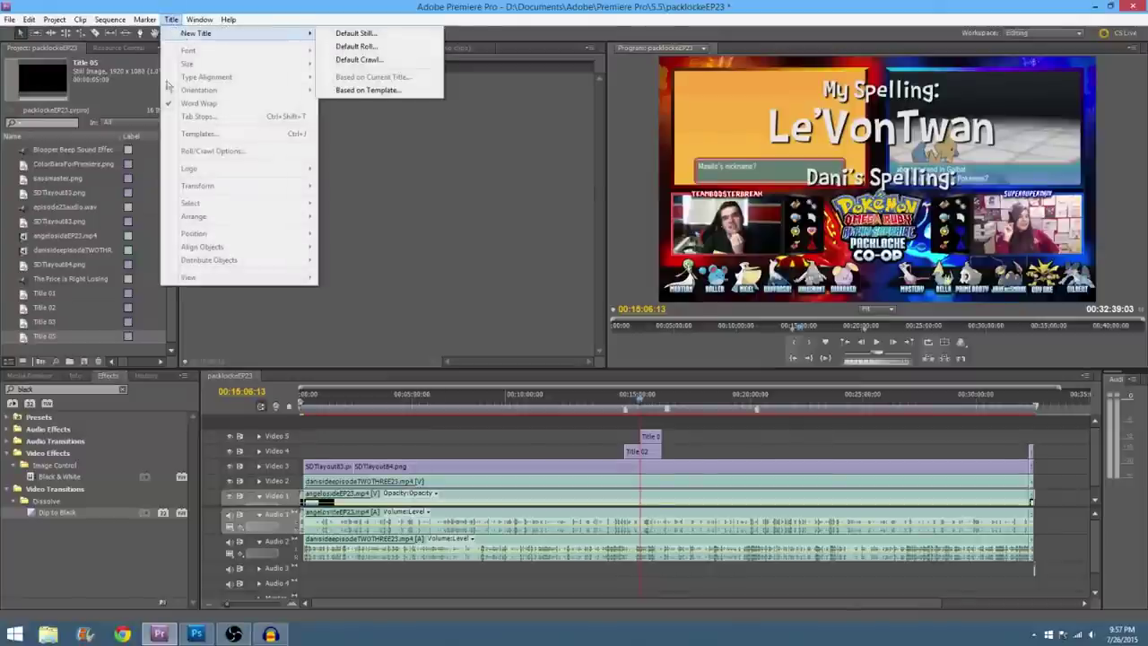
{"action": "left_click", "coordinate": [47, 338]}
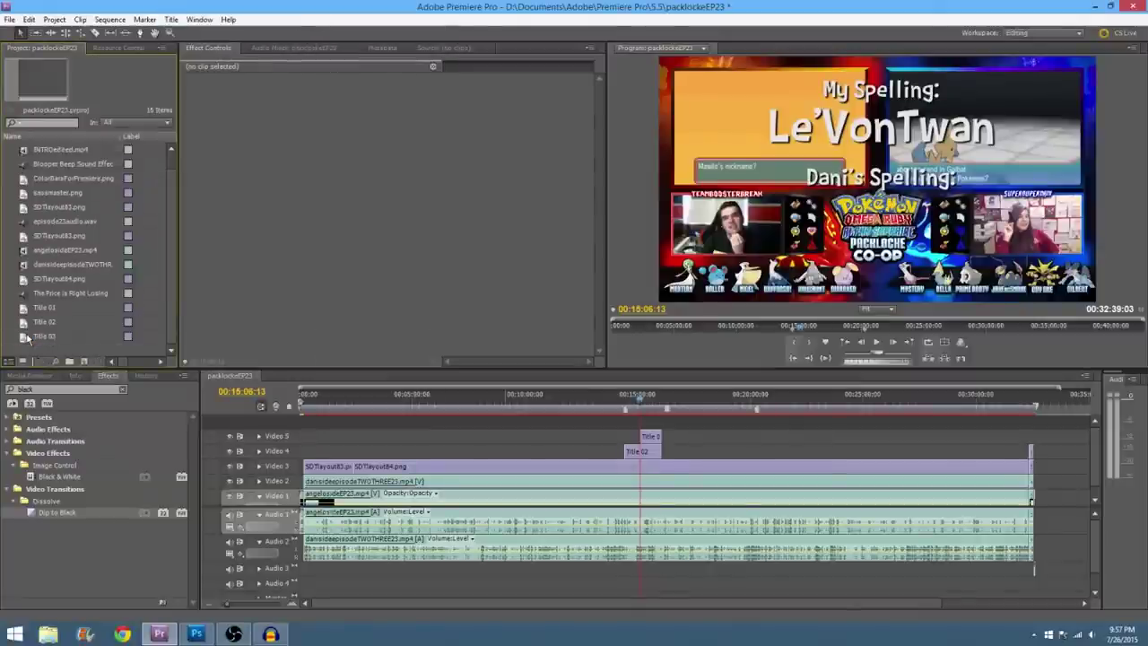
Step: Create another default still title at 1920 x 1080 and name it "L"
{"action": "left_click", "coordinate": [170, 19]}
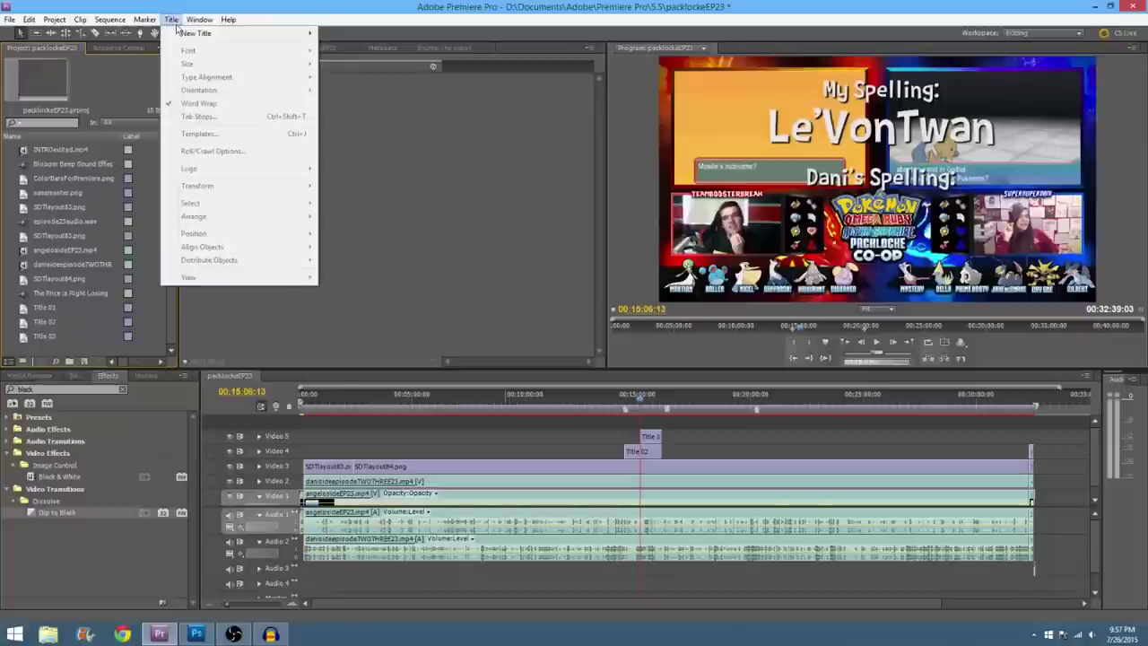
{"action": "mouse_move", "coordinate": [274, 33]}
{"action": "left_click", "coordinate": [355, 33]}
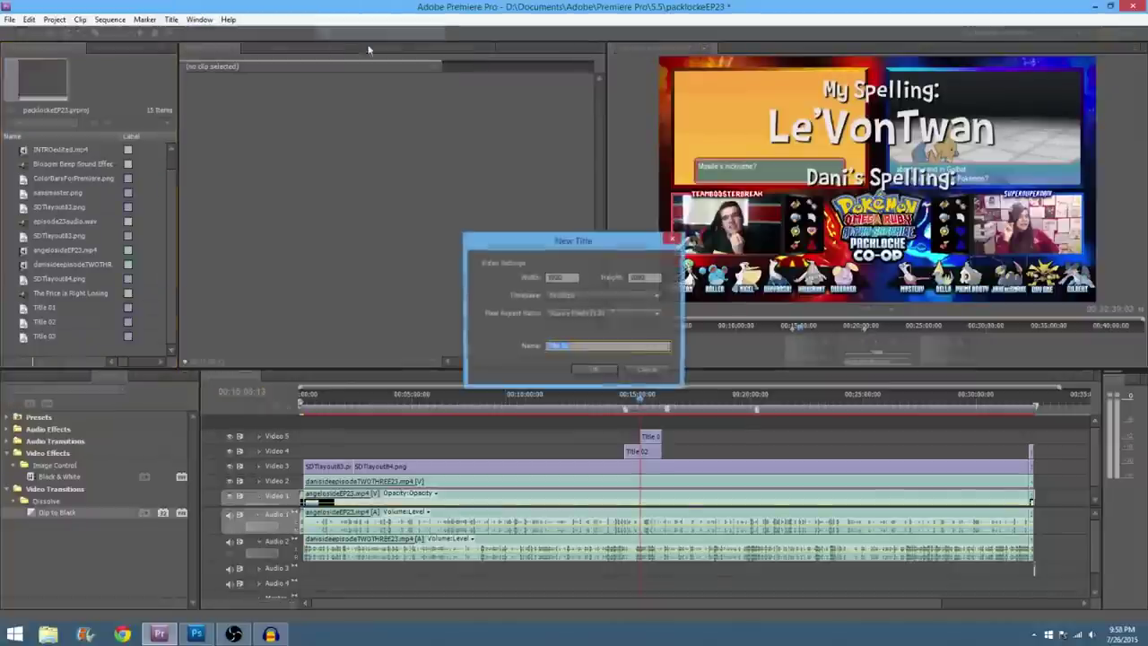
{"action": "type", "text": "L"}
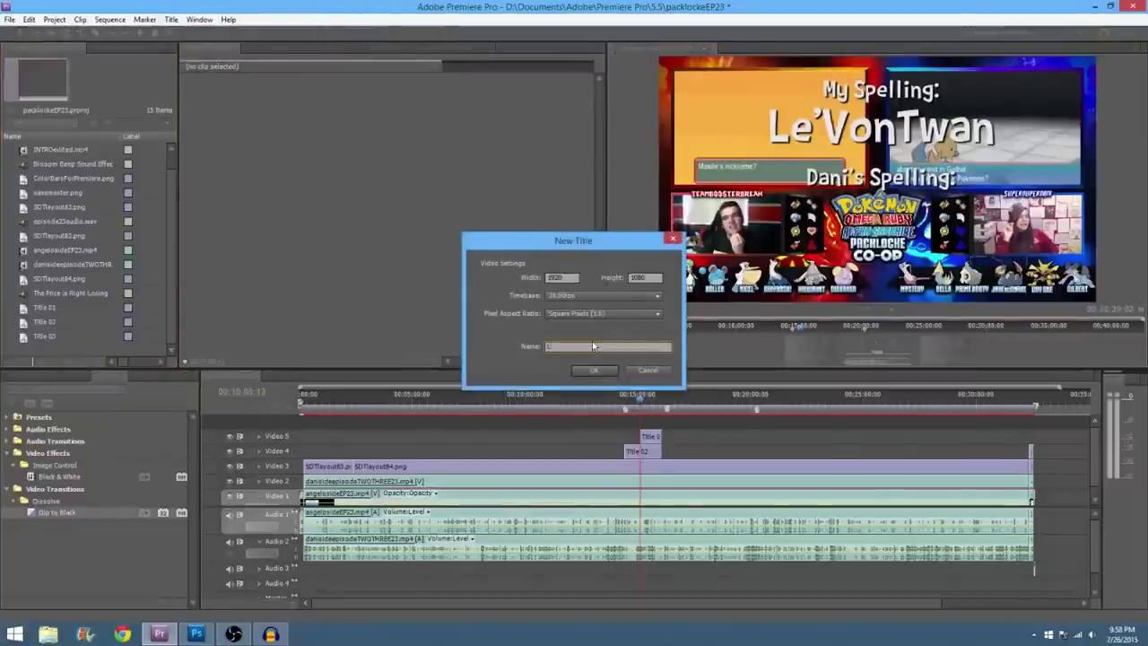
{"action": "left_click", "coordinate": [599, 370]}
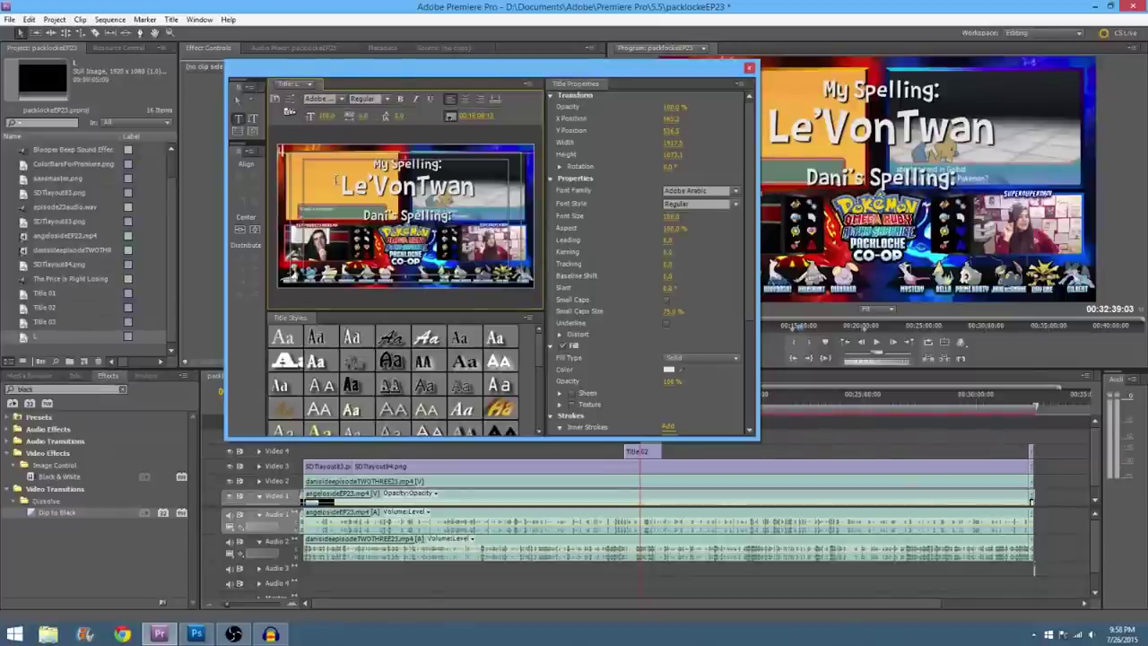
Step: Add a text box to title L and set its font to Barthowheel at size 200
{"action": "left_click", "coordinate": [341, 99]}
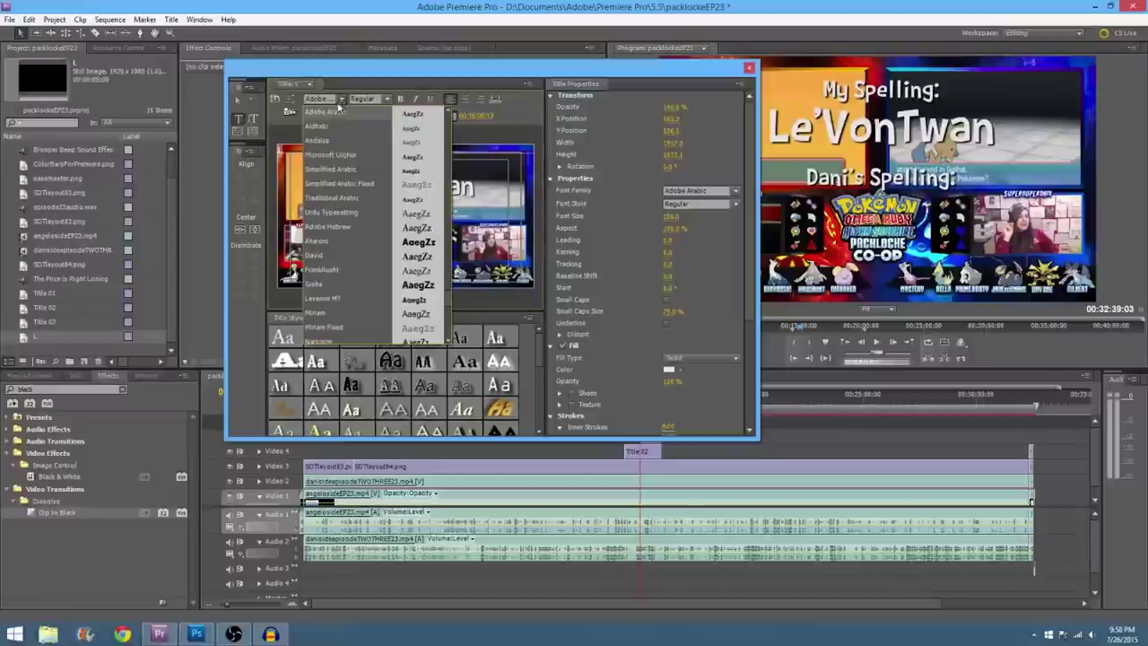
{"action": "left_click", "coordinate": [318, 98]}
{"action": "type", "text": "b"}
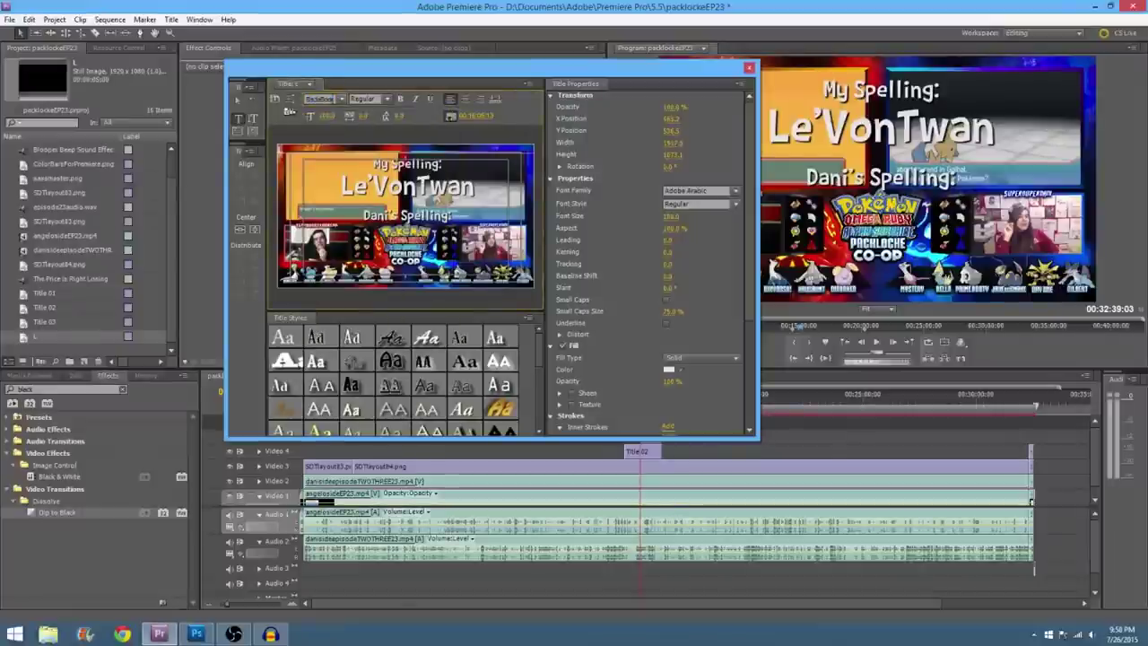
{"action": "left_click", "coordinate": [341, 100]}
{"action": "left_click", "coordinate": [346, 144]}
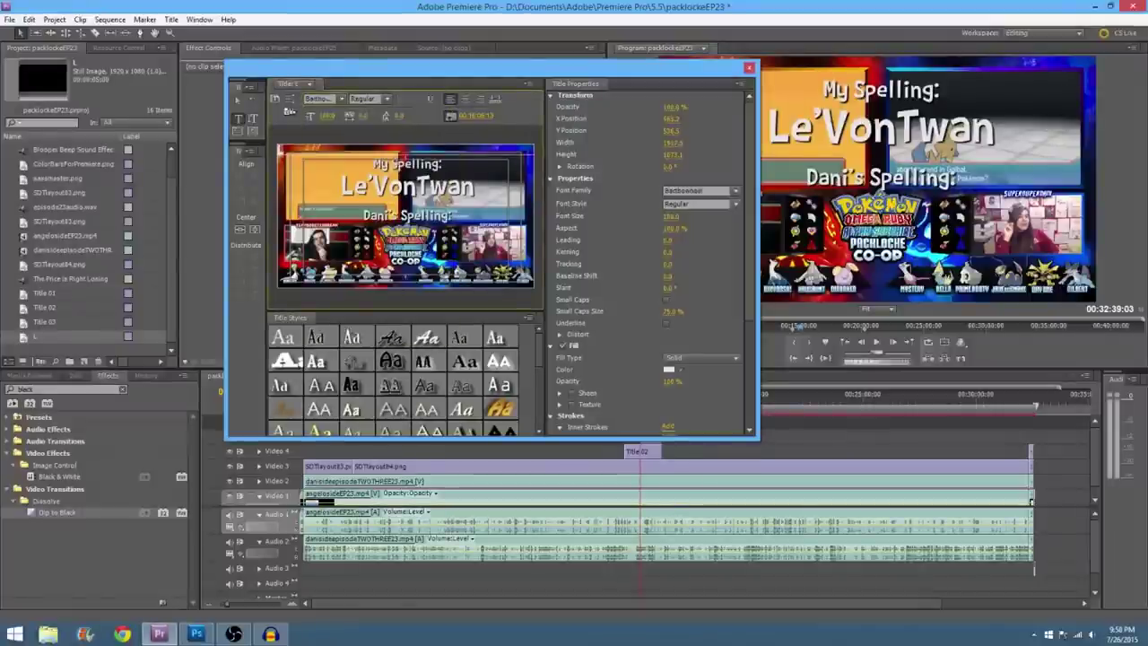
{"action": "left_click", "coordinate": [325, 116]}
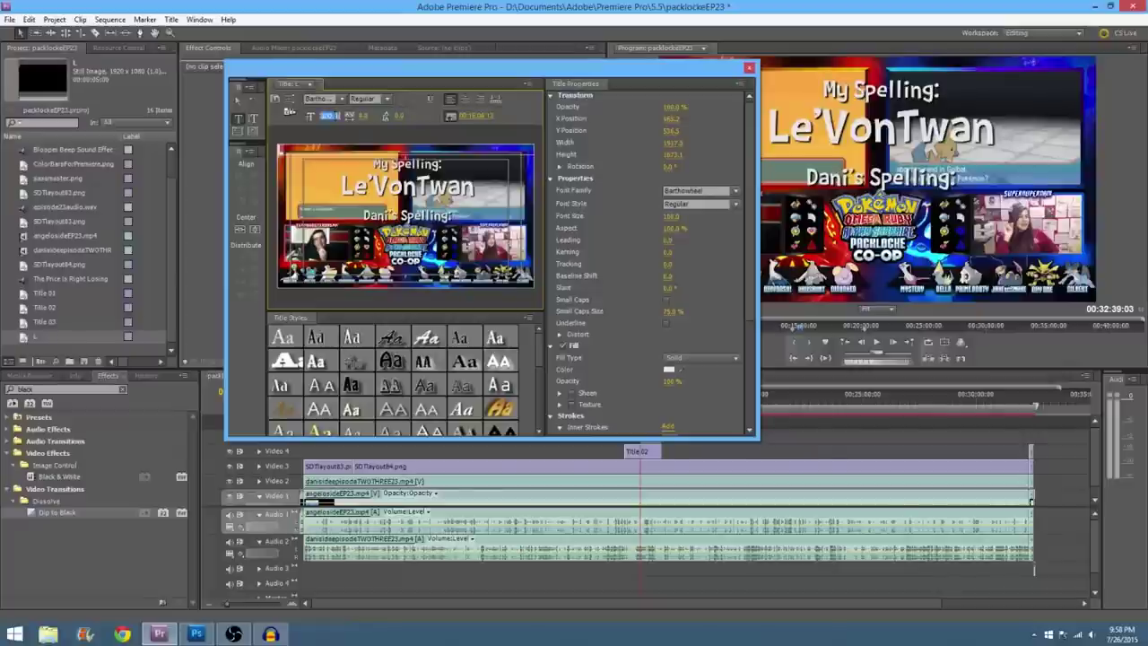
{"action": "type", "text": "200"}
{"action": "key", "text": "Return"}
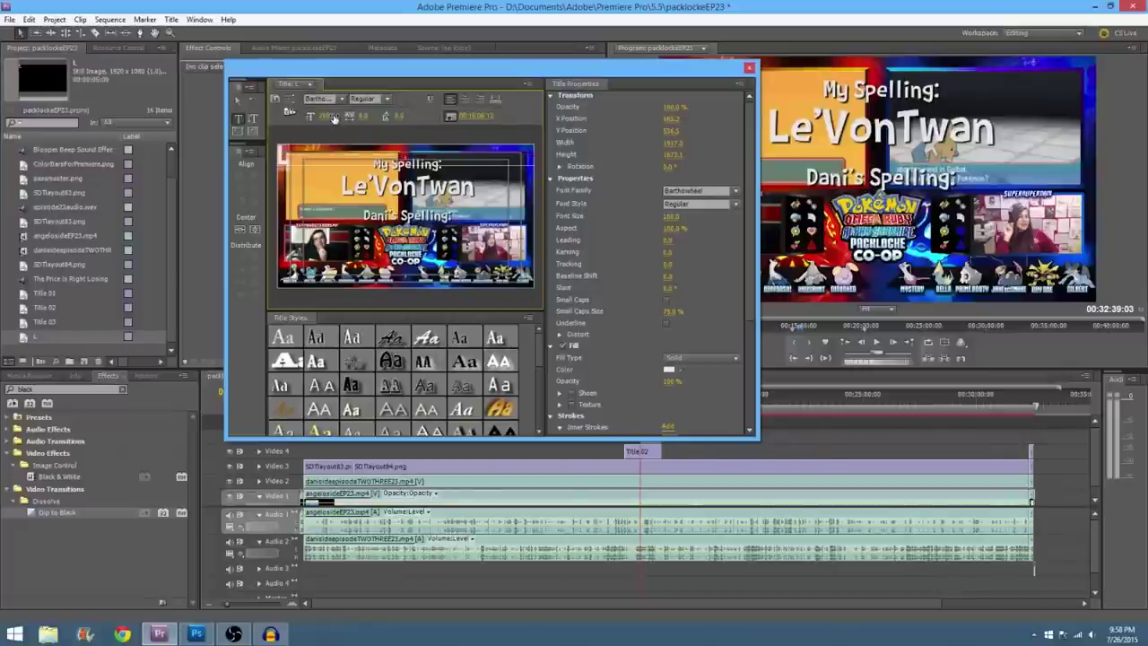
Step: Set the fill color of the text in title L to bright green 24D800
{"action": "left_click", "coordinate": [668, 370]}
{"action": "left_click", "coordinate": [609, 311]}
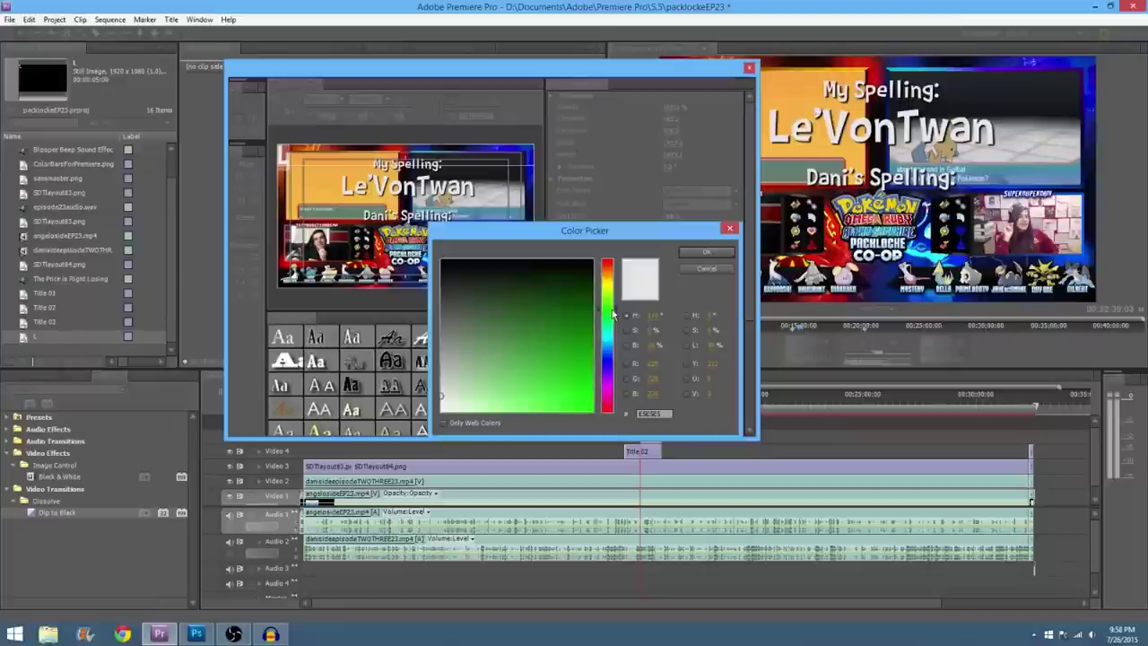
{"action": "mouse_move", "coordinate": [569, 307]}
{"action": "left_mouse_down"}
{"action": "mouse_move", "coordinate": [611, 400]}
{"action": "mouse_move", "coordinate": [629, 375]}
{"action": "mouse_move", "coordinate": [647, 393]}
{"action": "left_mouse_up"}
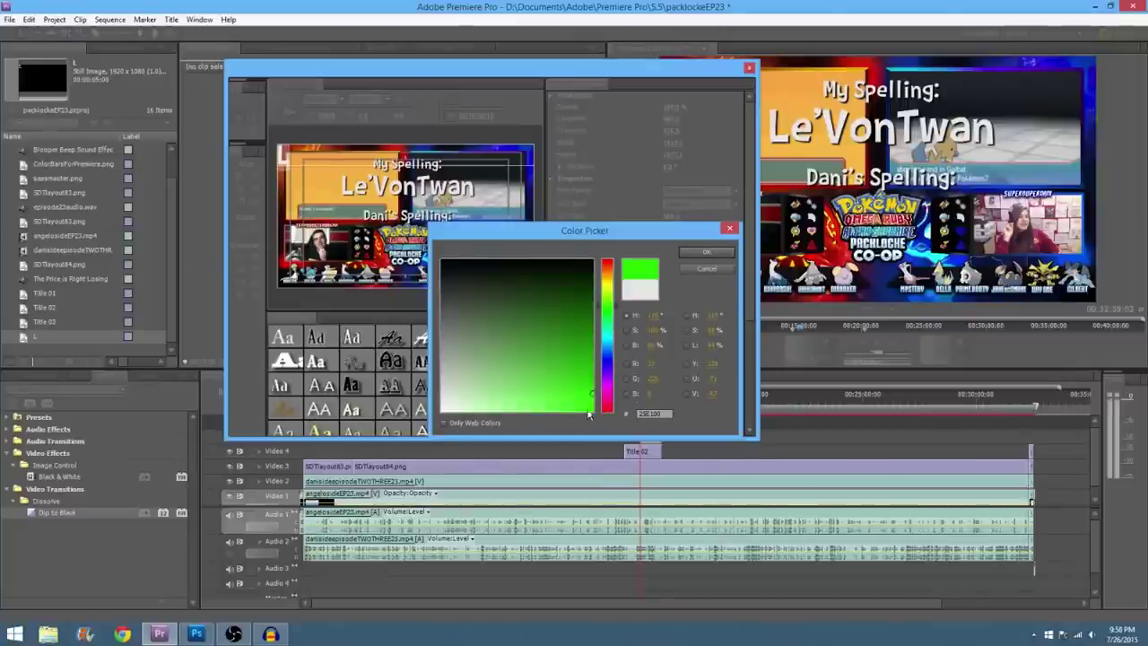
{"action": "left_click_drag", "start_coordinate": [596, 391], "coordinate": [598, 387]}
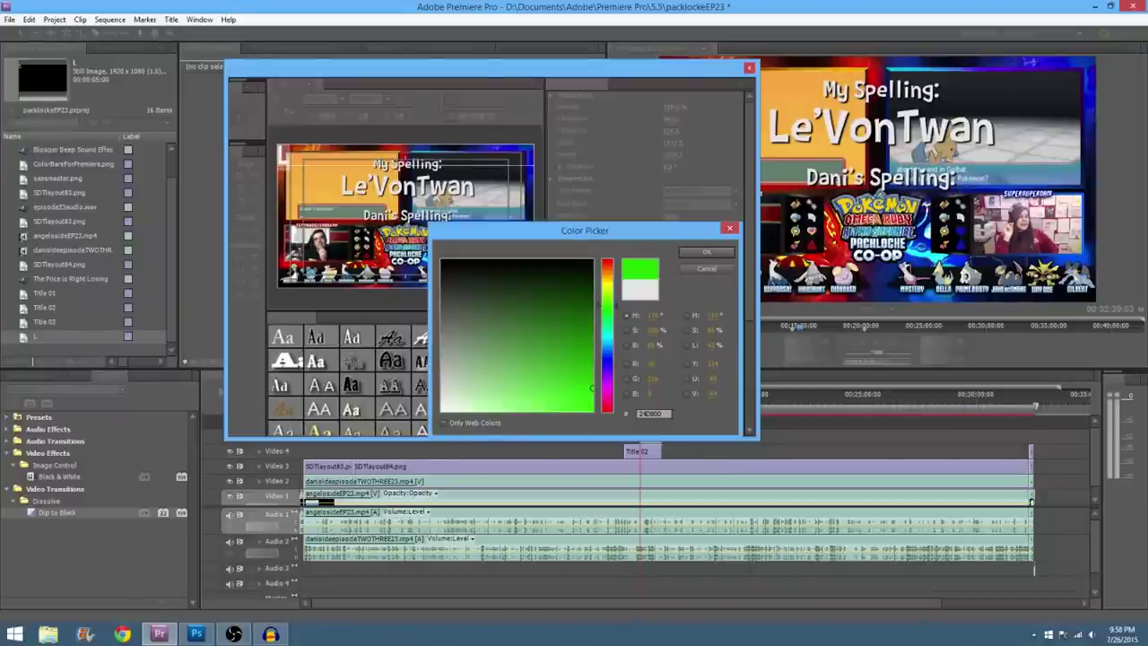
{"action": "left_click", "coordinate": [686, 255]}
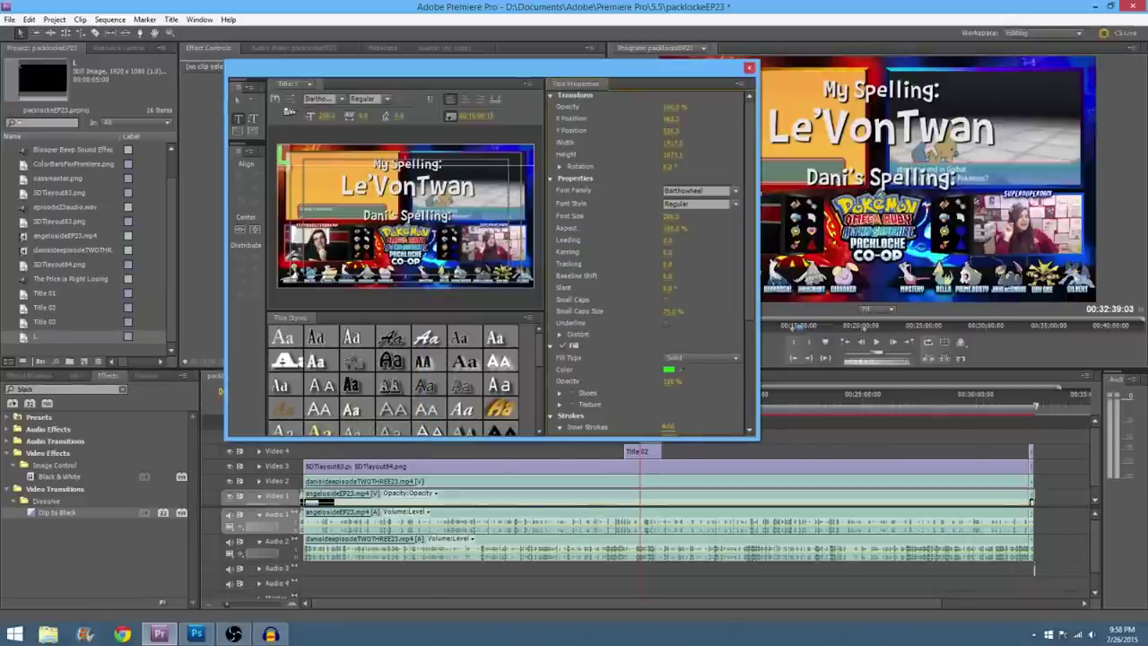
Step: Enable a shadow for the green text in title L and close the title editor
{"action": "scroll", "coordinate": [564, 306], "scroll_direction": "down", "scroll_amount": 3}
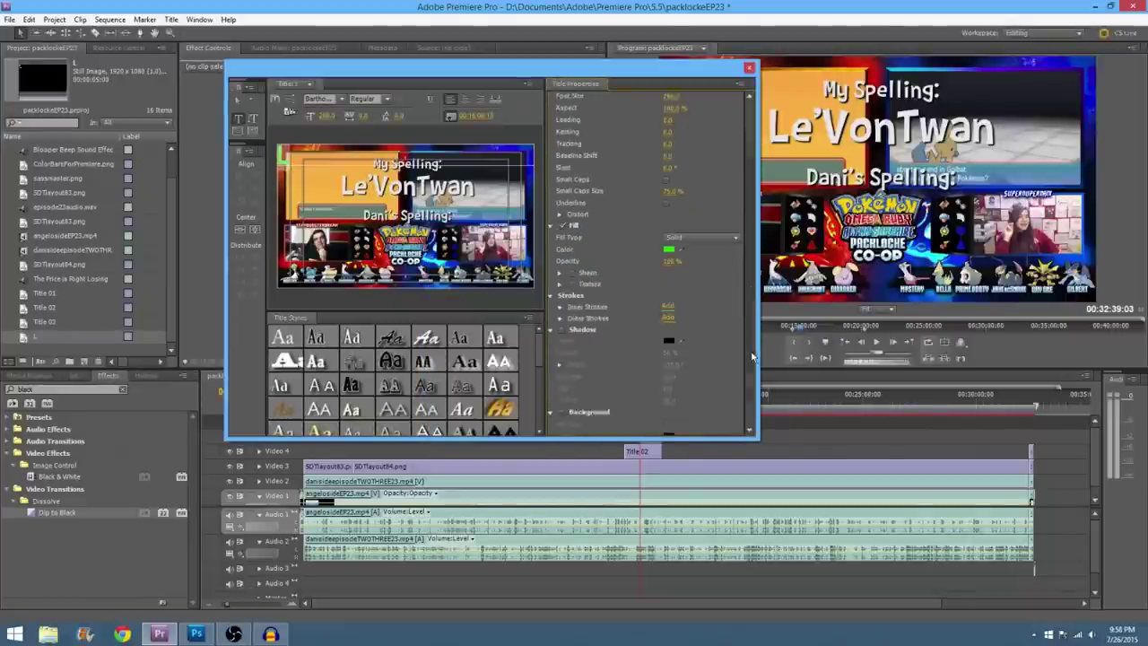
{"action": "left_click", "coordinate": [562, 326]}
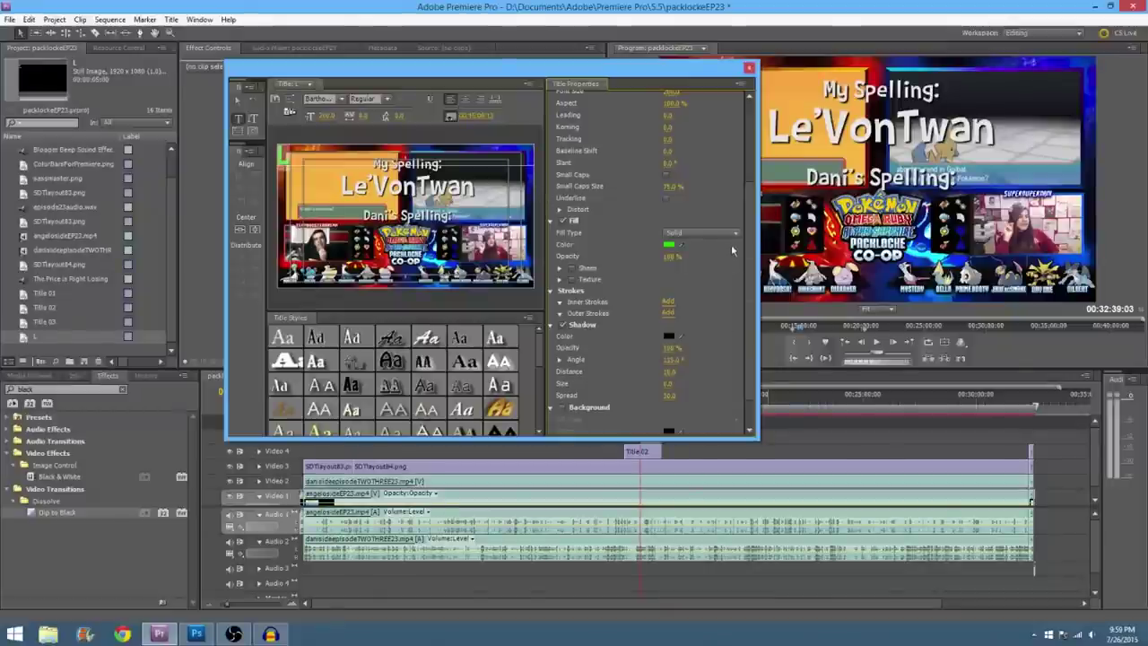
{"action": "left_click", "coordinate": [749, 69]}
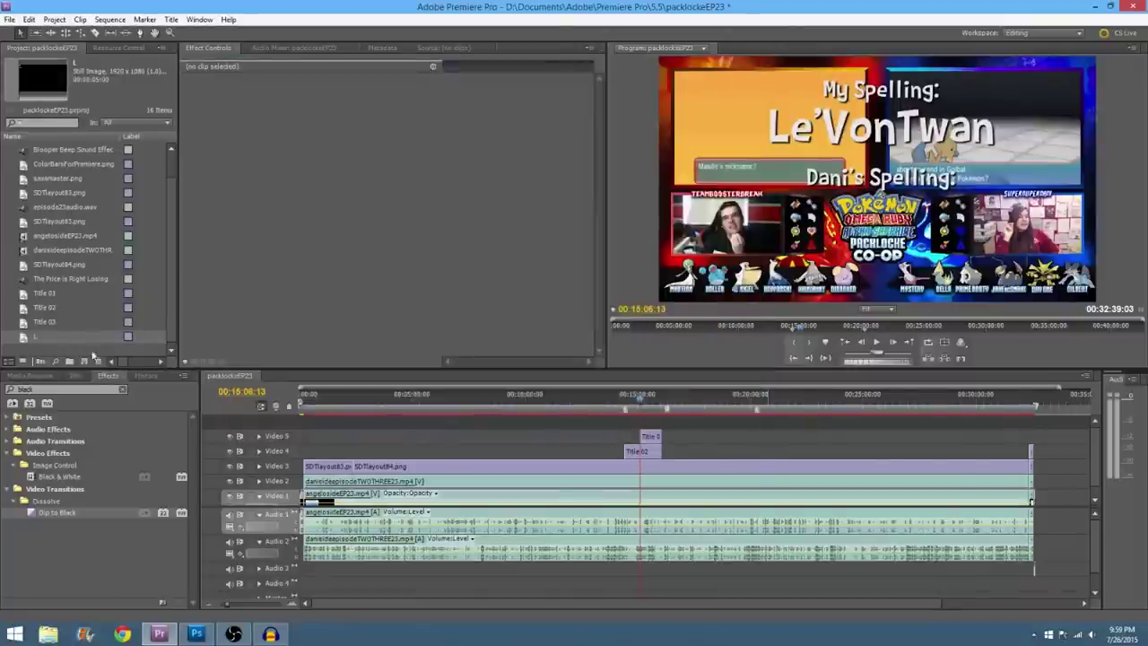
{"action": "double_click", "coordinate": [68, 349]}
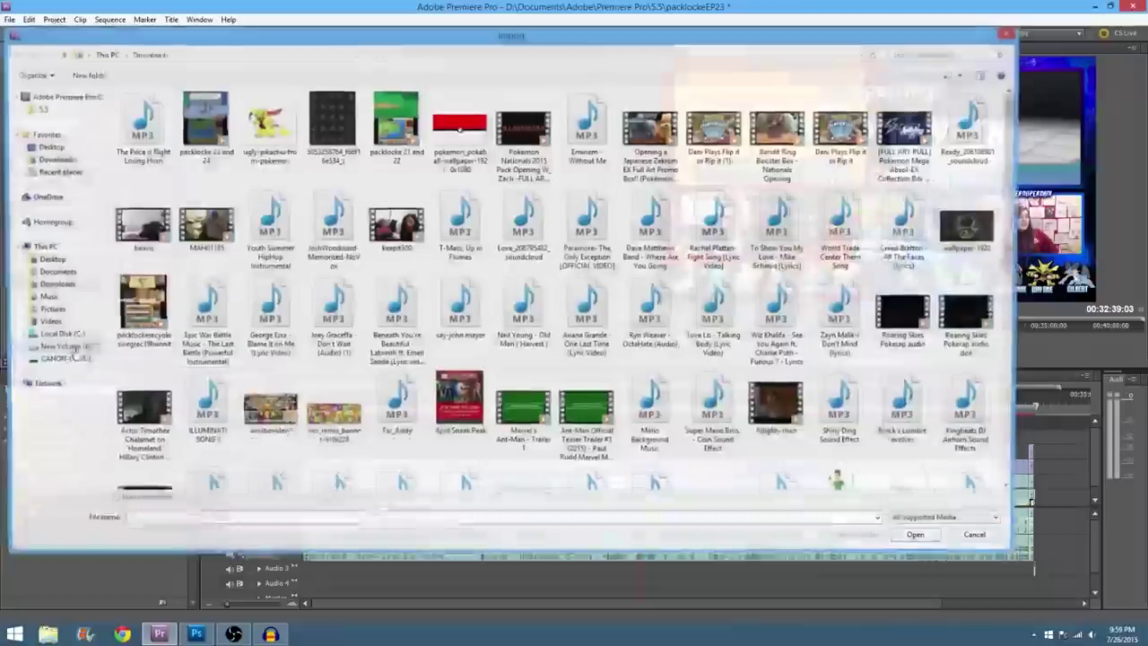
{"action": "left_click", "coordinate": [1008, 33]}
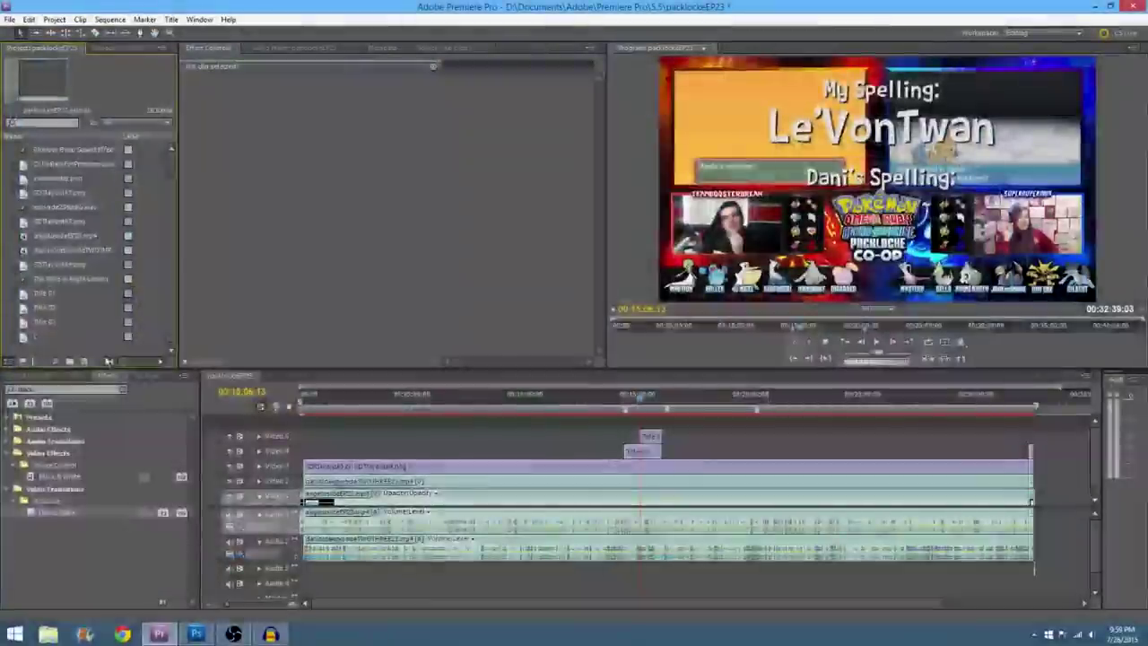
{"action": "right_click", "coordinate": [90, 356]}
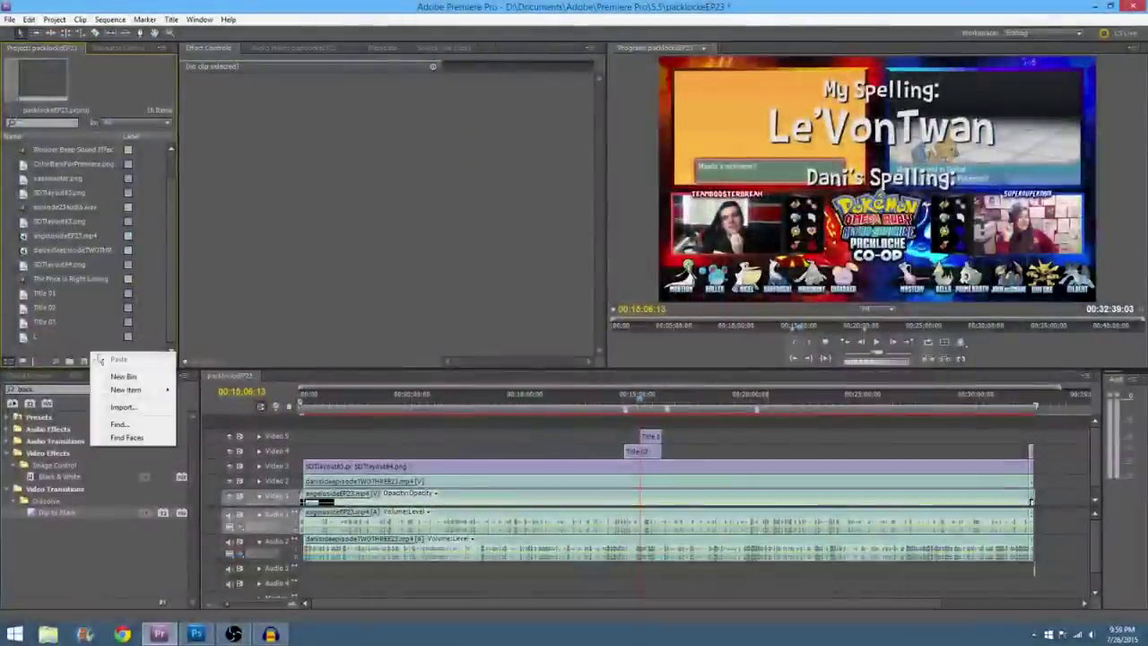
{"action": "left_click", "coordinate": [52, 354]}
Step: Create another default still title containing "LAYVAHNTWON" and set its font size to 200
{"action": "left_click", "coordinate": [171, 19]}
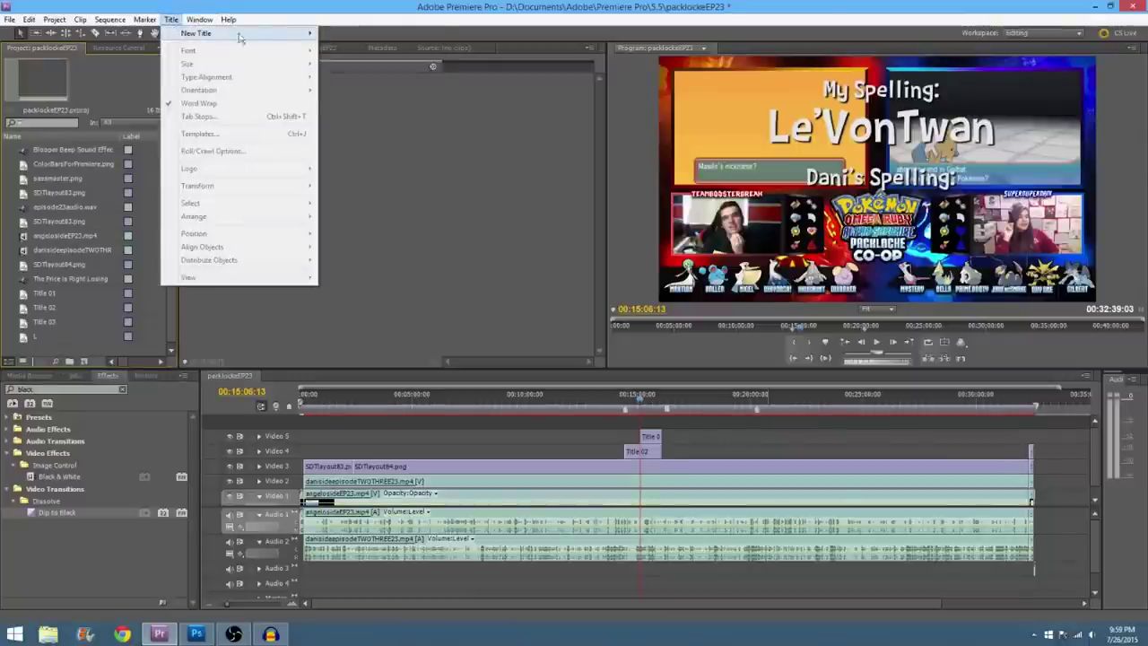
{"action": "mouse_move", "coordinate": [192, 34]}
{"action": "left_click", "coordinate": [345, 36]}
{"action": "left_click", "coordinate": [590, 371]}
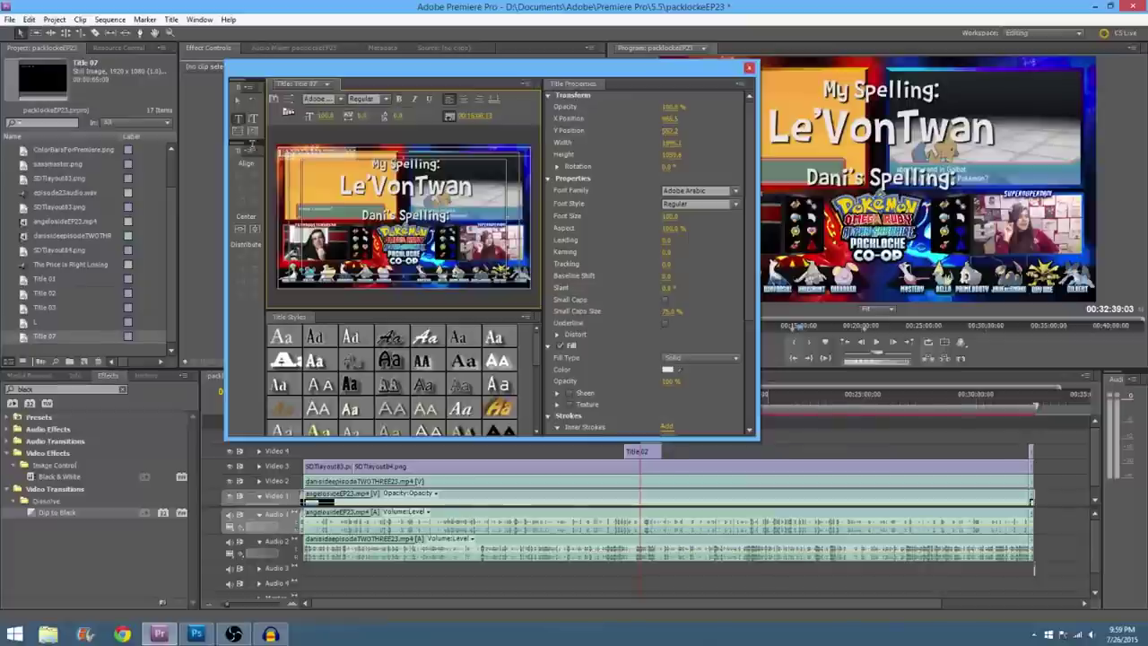
{"action": "left_click", "coordinate": [326, 116]}
{"action": "type", "text": "200"}
{"action": "key", "text": "Return"}
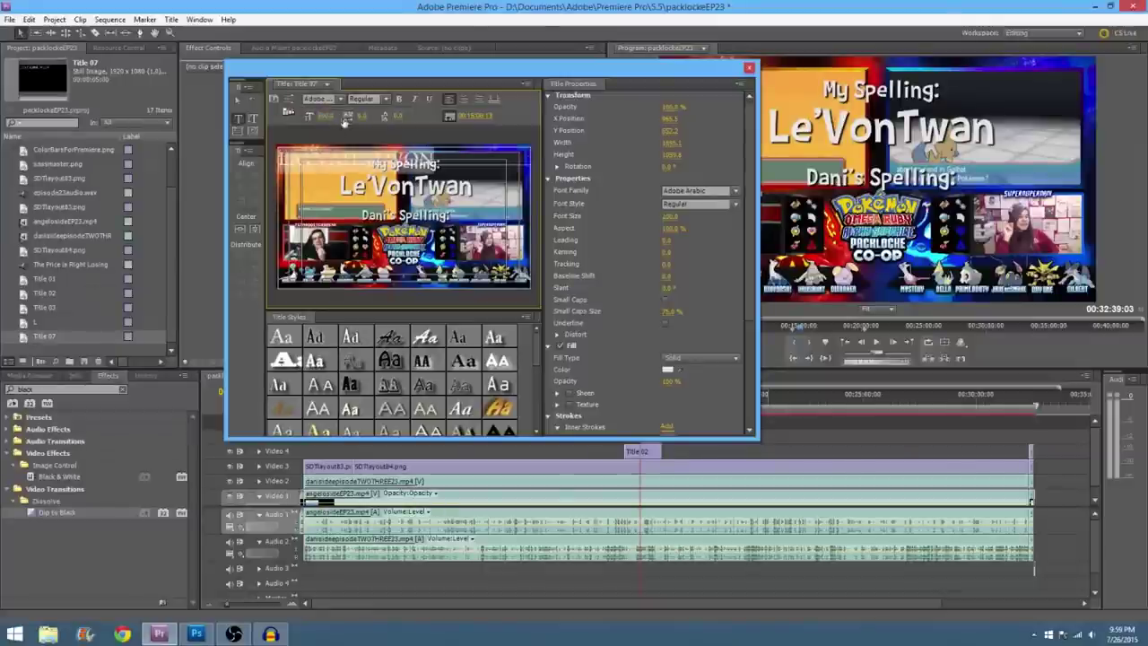
Step: Try to reposition the "LAYVAHNTWON" text box lower on the title canvas, beneath the second spelling heading
{"action": "left_click", "coordinate": [237, 100]}
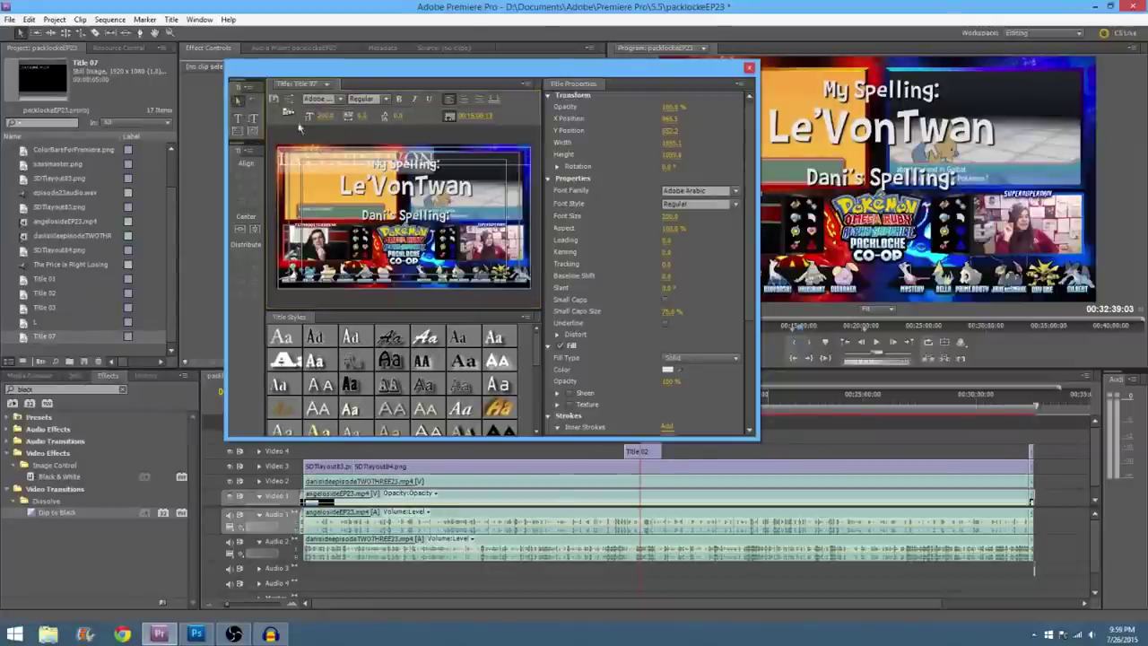
{"action": "left_click", "coordinate": [385, 201]}
{"action": "left_click_drag", "start_coordinate": [387, 202], "coordinate": [435, 279]}
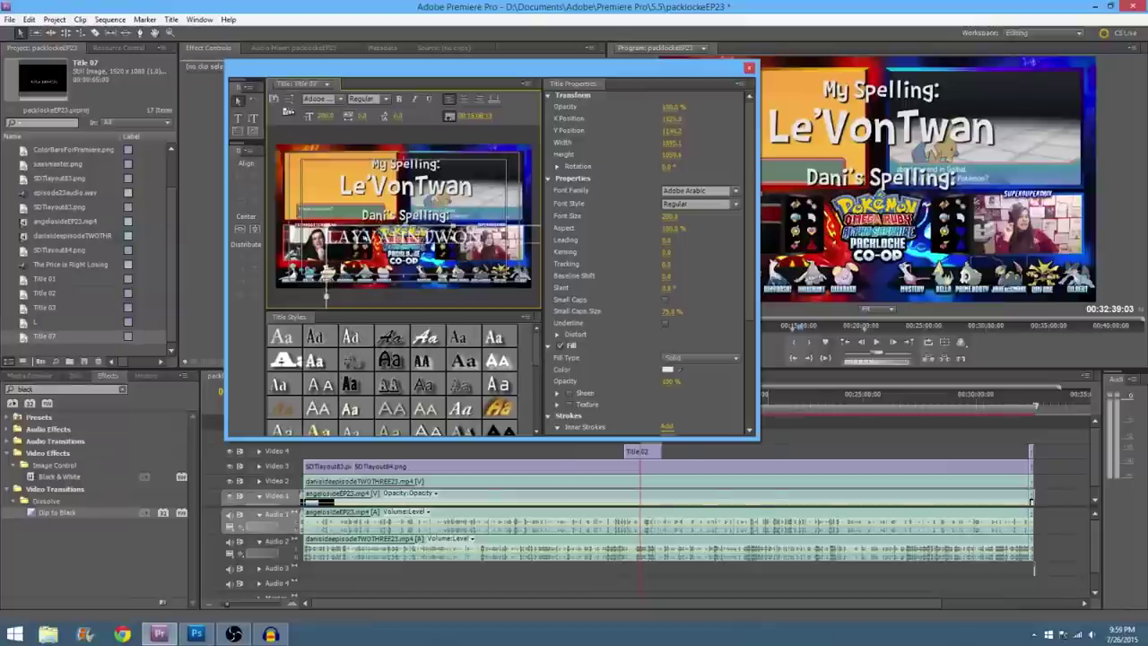
{"action": "left_click_drag", "start_coordinate": [313, 206], "coordinate": [384, 160]}
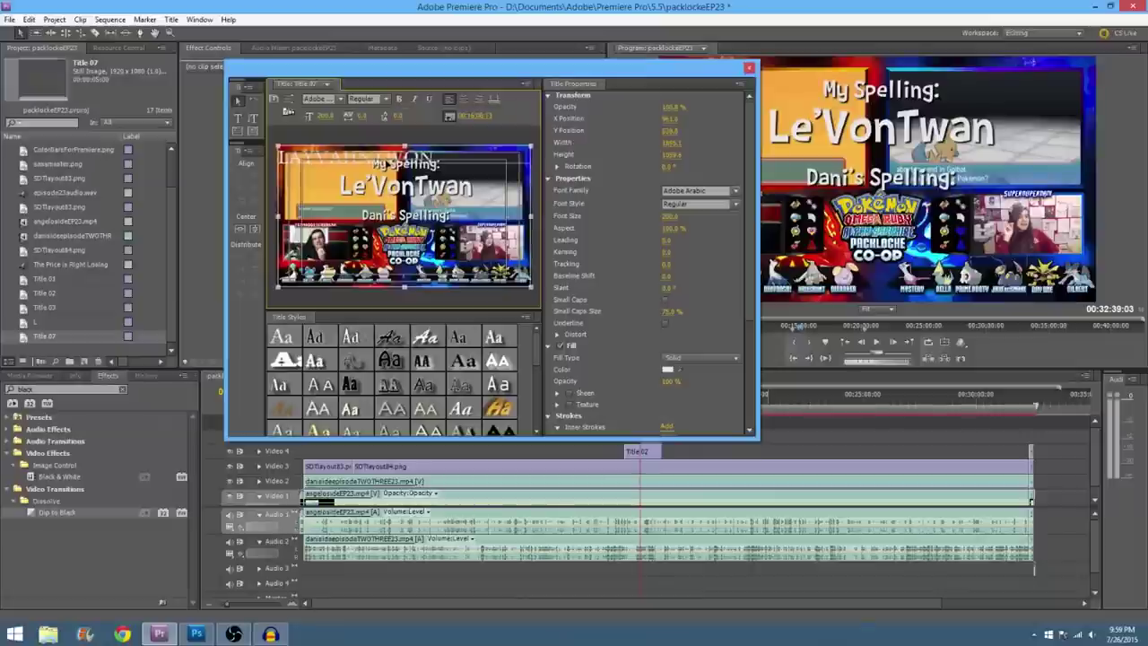
Step: Set the "LAYVAHNTWON" text to the Barthowheel font, center-align it, and close the title editor
{"action": "left_click", "coordinate": [239, 120]}
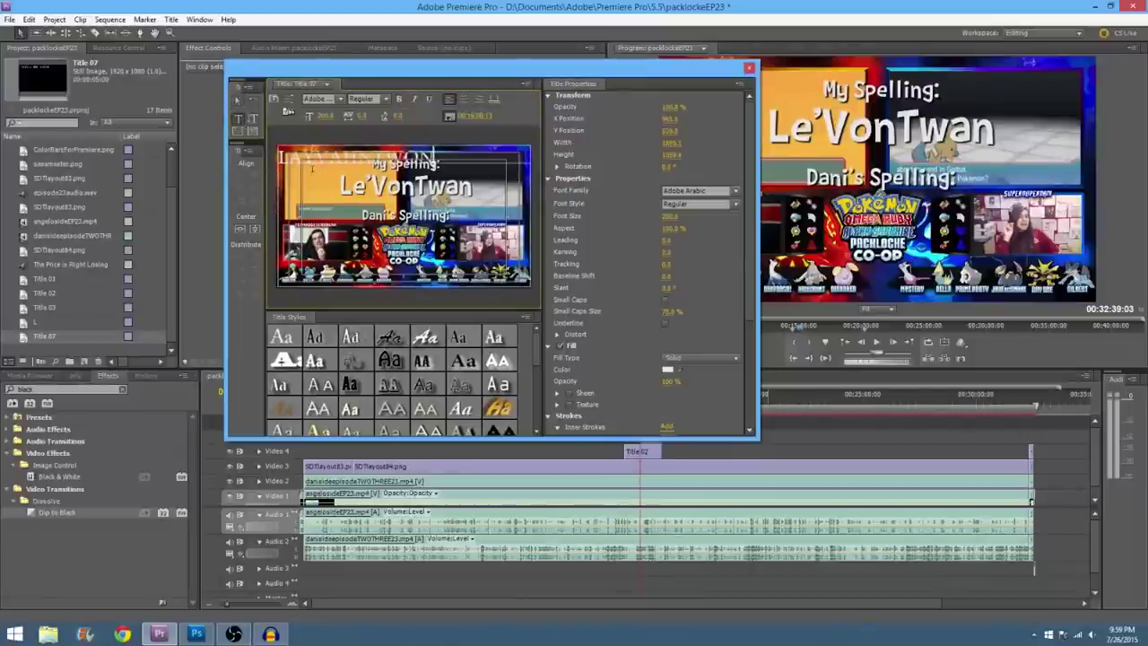
{"action": "left_click_drag", "start_coordinate": [433, 154], "coordinate": [262, 154]}
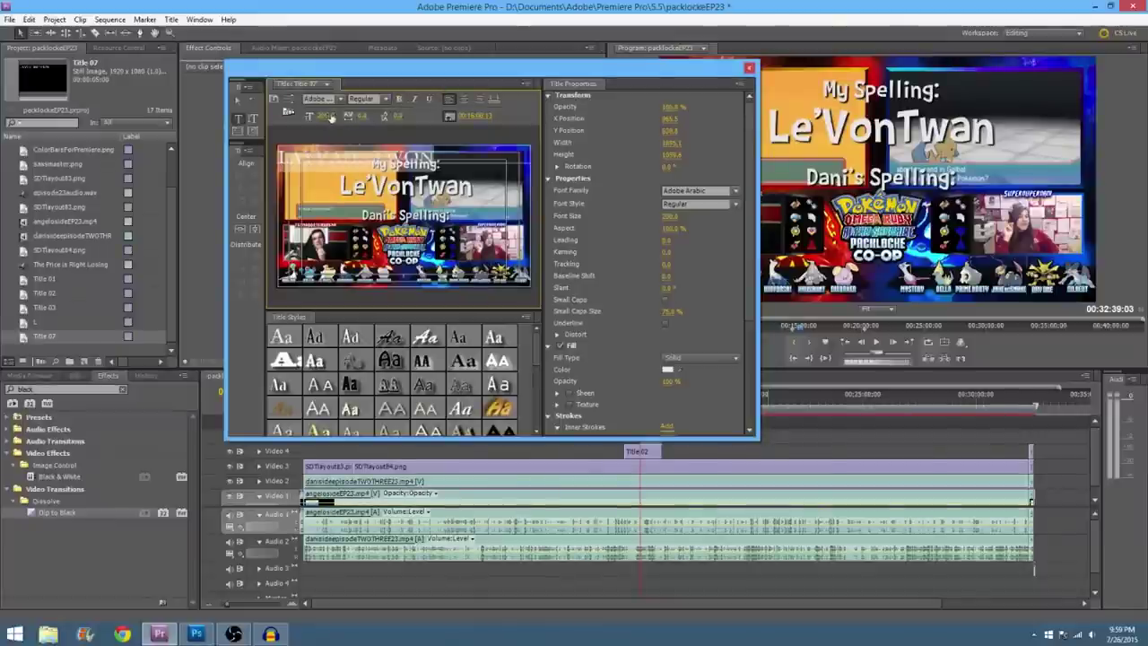
{"action": "left_click", "coordinate": [329, 98]}
{"action": "type", "text": "b"}
{"action": "left_click", "coordinate": [341, 100]}
{"action": "left_click", "coordinate": [392, 124]}
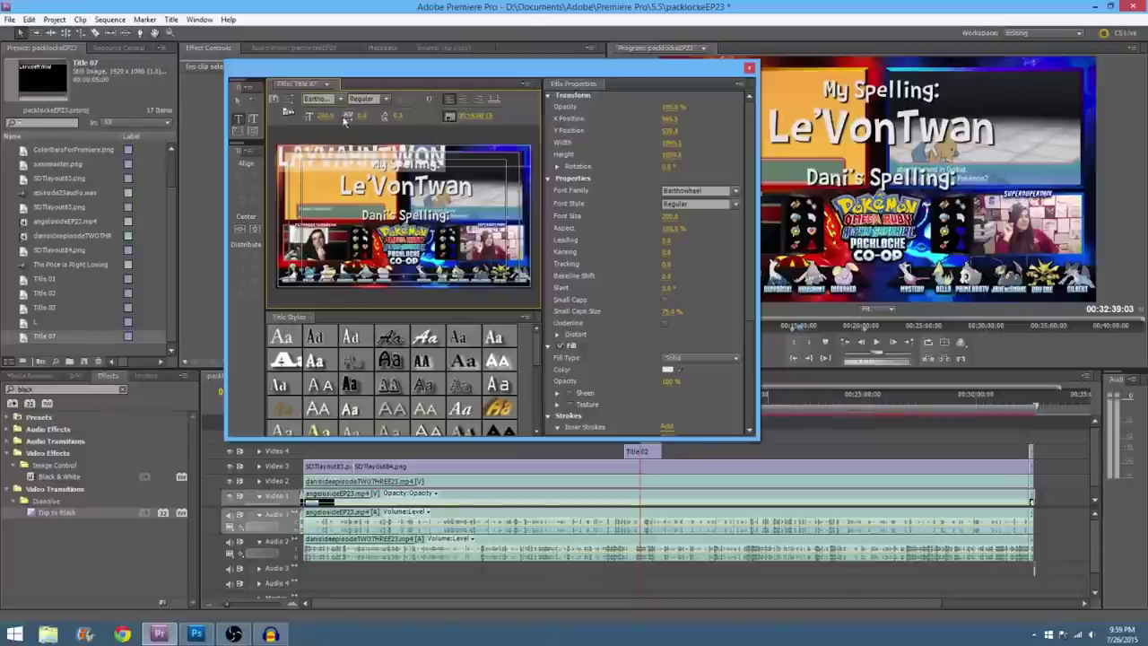
{"action": "left_click", "coordinate": [464, 99]}
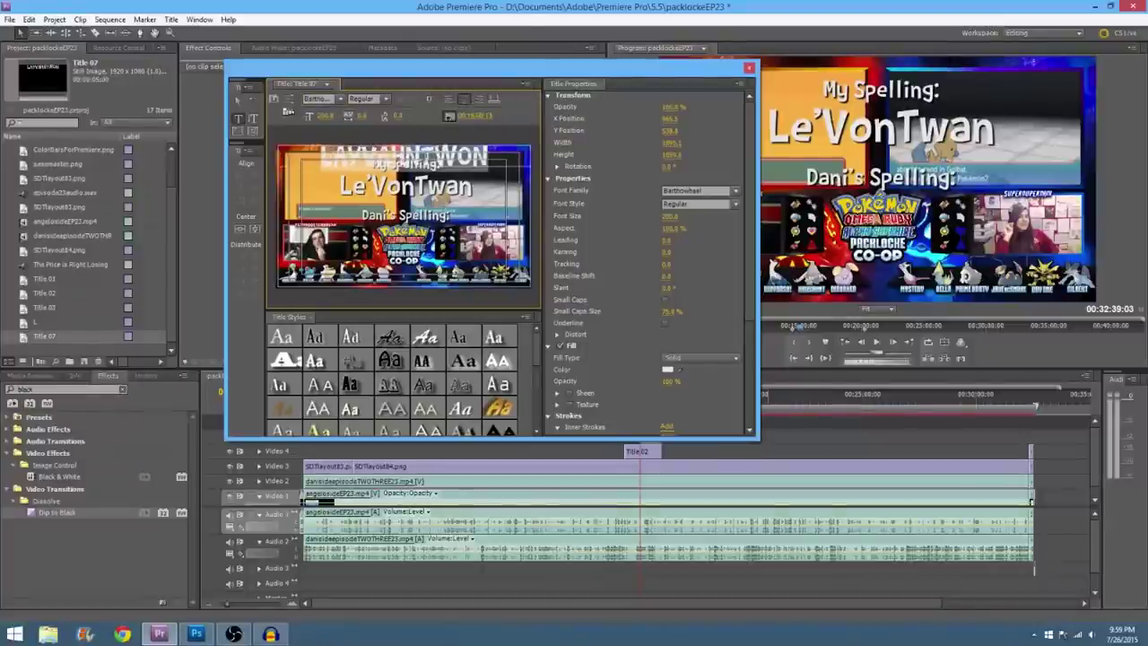
{"action": "left_click", "coordinate": [749, 68]}
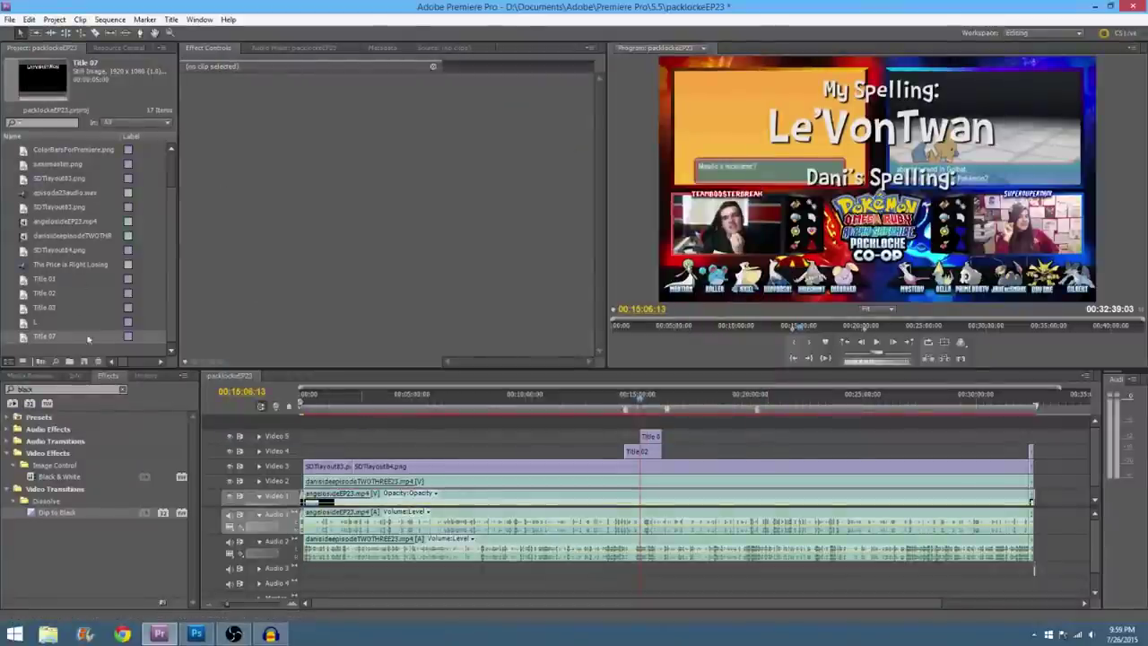
Step: Move the Title 03 clip up to a new Video 6 track and return it to Video 5
{"action": "left_click_drag", "start_coordinate": [652, 440], "coordinate": [647, 419]}
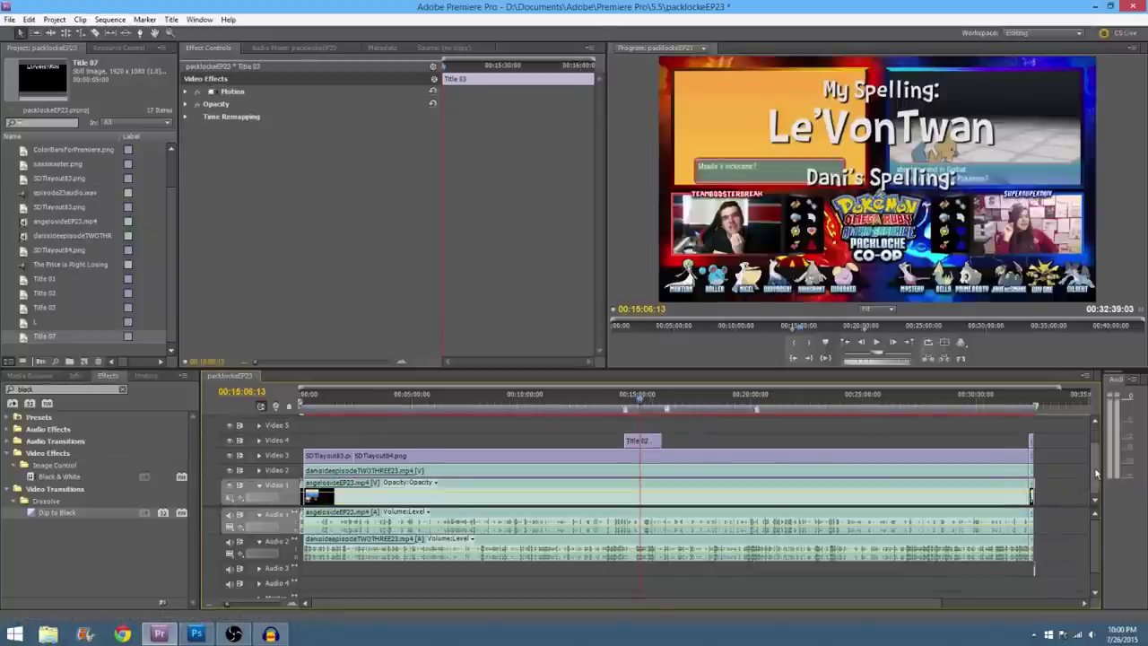
{"action": "scroll", "coordinate": [1095, 452], "scroll_direction": "up", "scroll_amount": 2}
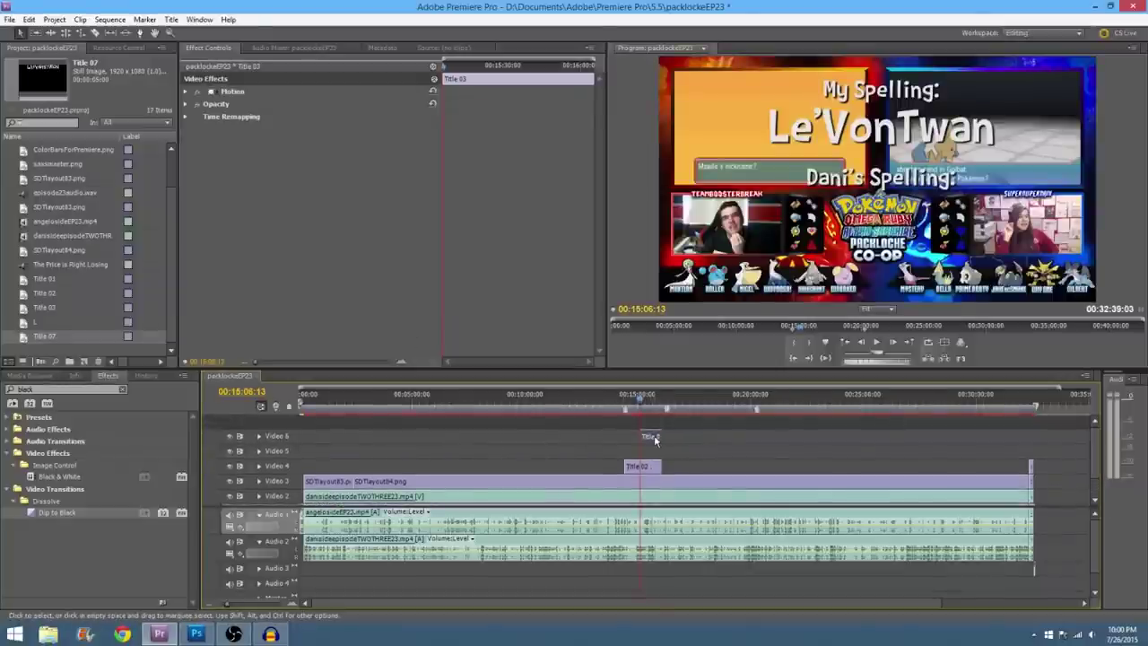
{"action": "left_click_drag", "start_coordinate": [654, 440], "coordinate": [654, 454]}
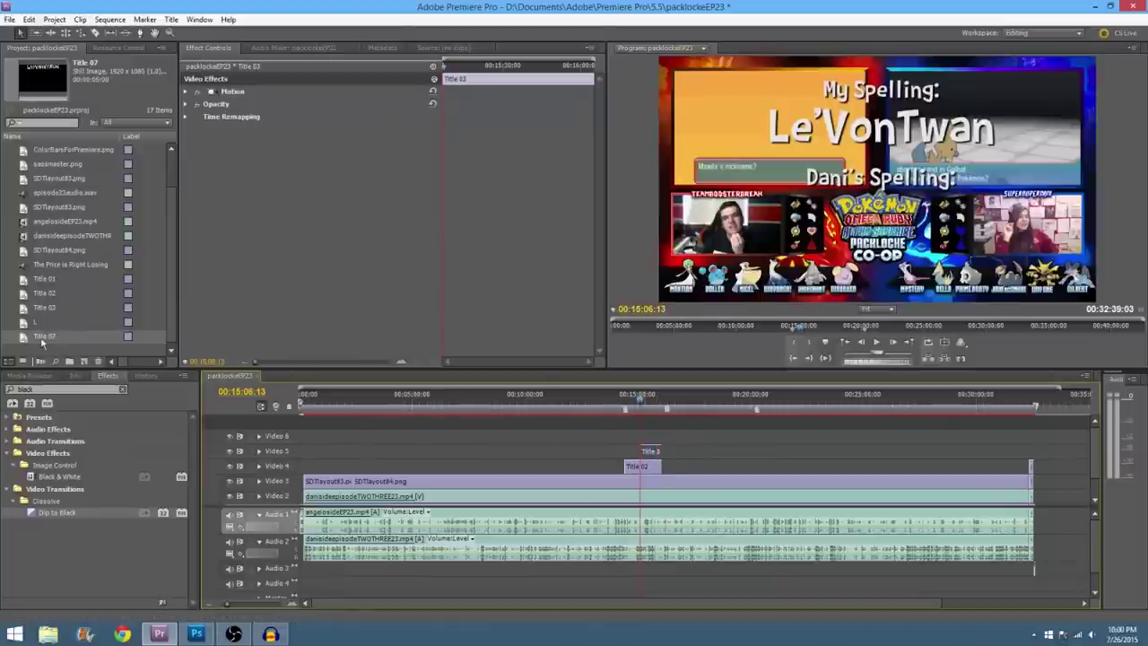
Step: Place Title 07 on Video 6 at 00:15:06:13 and move its "LAYVAHNTWON" caption beneath the second spelling heading
{"action": "left_click_drag", "start_coordinate": [42, 339], "coordinate": [662, 436]}
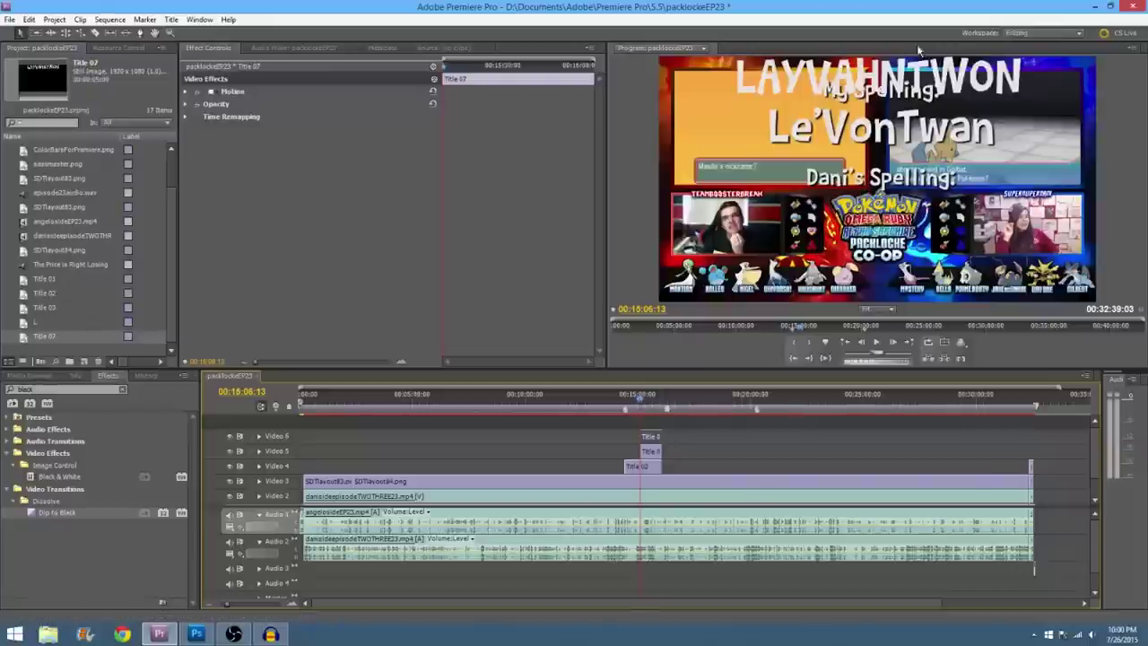
{"action": "left_click_drag", "start_coordinate": [924, 89], "coordinate": [924, 231]}
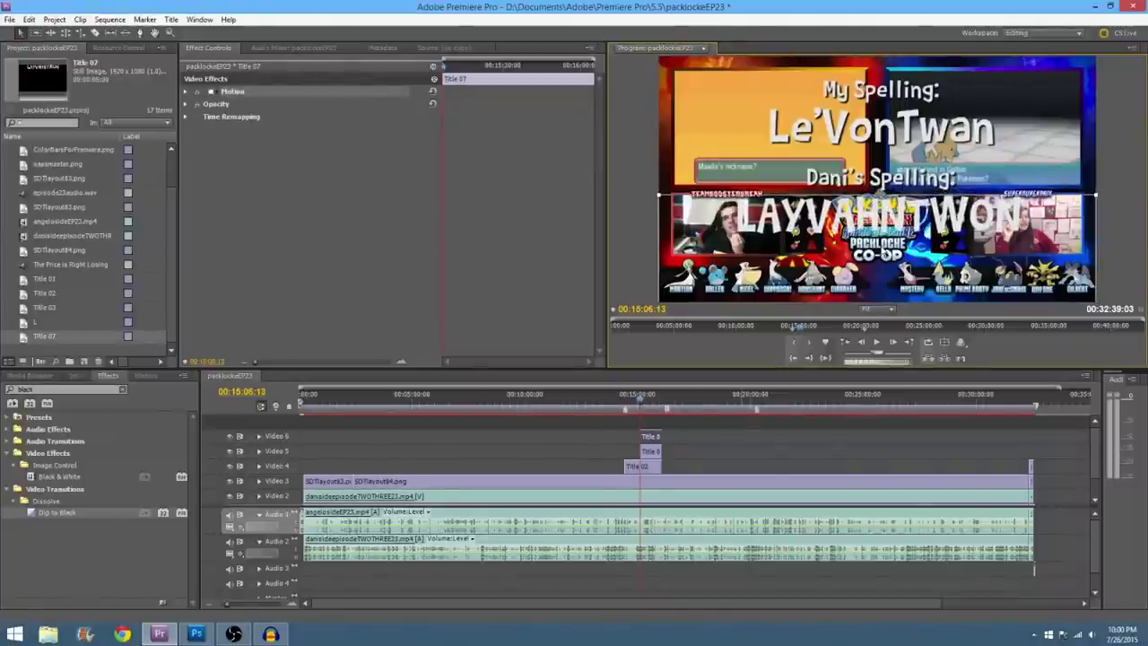
{"action": "left_click", "coordinate": [1130, 199]}
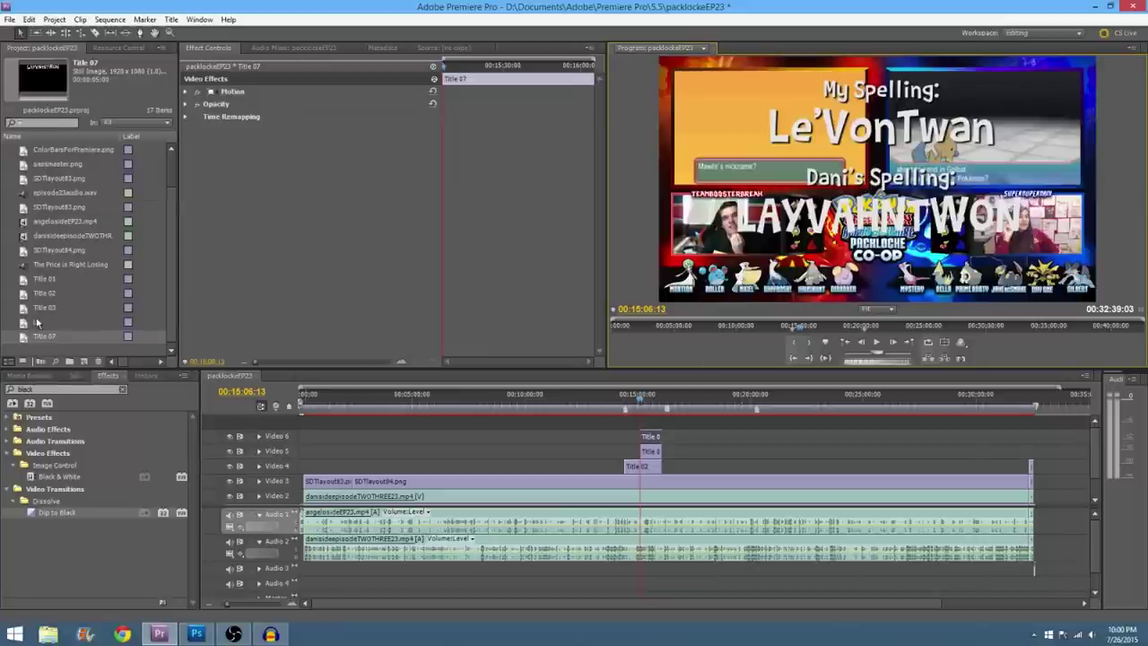
Step: Place title L on a new Video 7 track at 00:15:06:13 and position it over the first letter of "LAYVAHNTWON"
{"action": "left_click", "coordinate": [36, 321]}
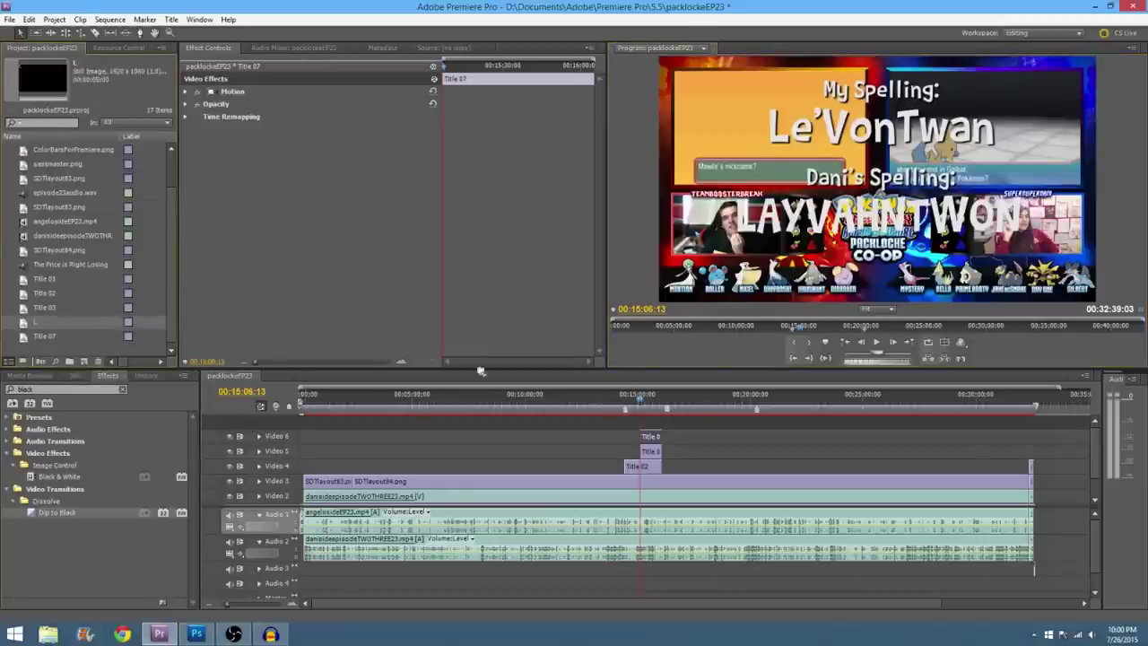
{"action": "left_click_drag", "start_coordinate": [481, 371], "coordinate": [644, 427]}
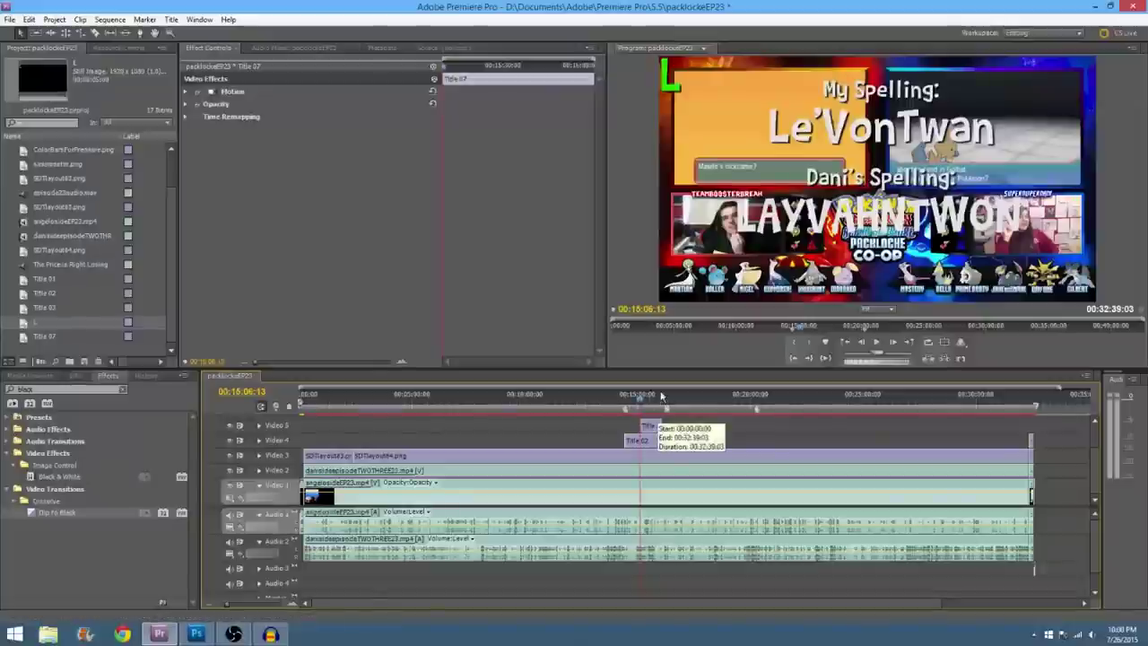
{"action": "left_click_drag", "start_coordinate": [677, 107], "coordinate": [761, 250]}
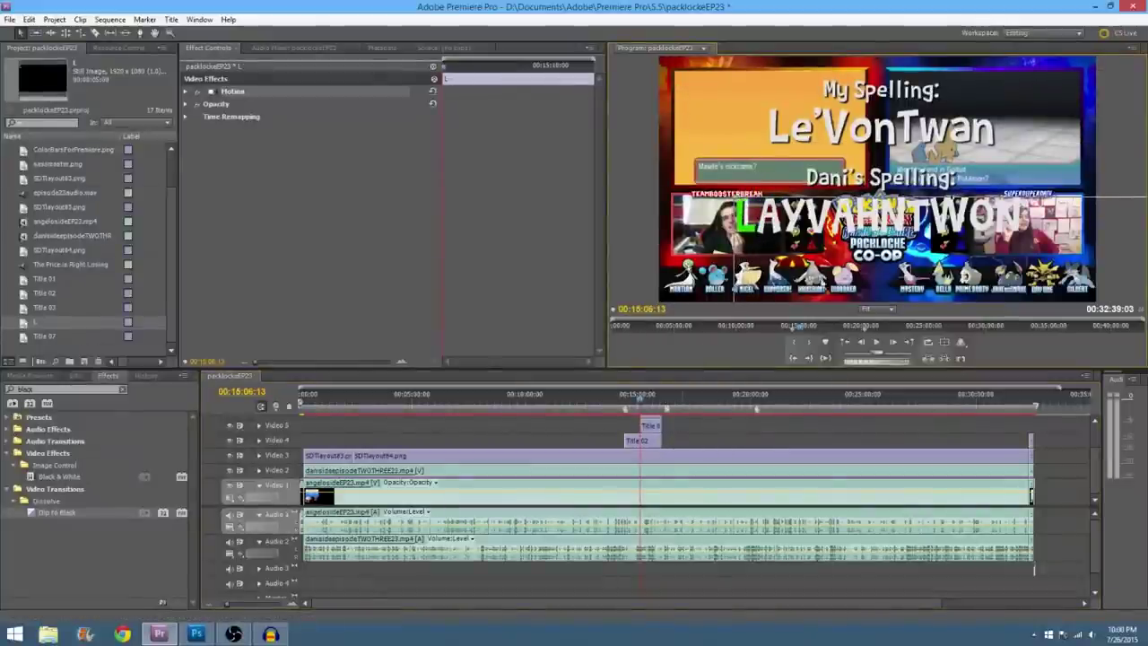
Step: Play the sequence across the start of the "LAYVAHNTWON" caption, stop at 00:15:07:13, and enlarge the timeline around the title clips
{"action": "left_click", "coordinate": [640, 406]}
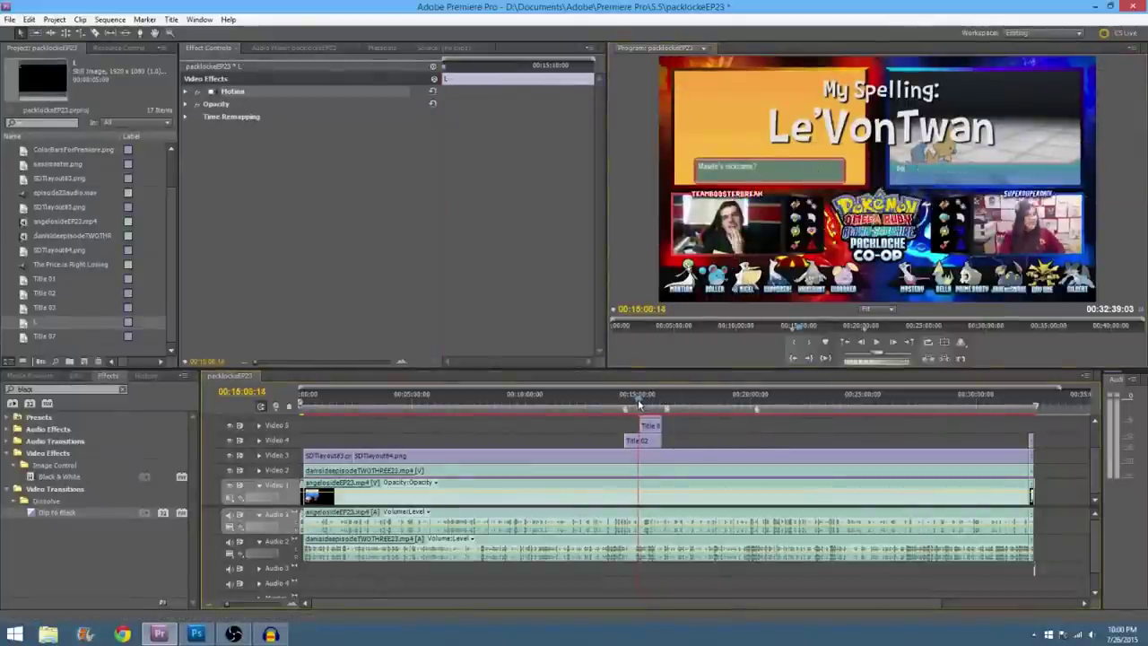
{"action": "left_click", "coordinate": [879, 342]}
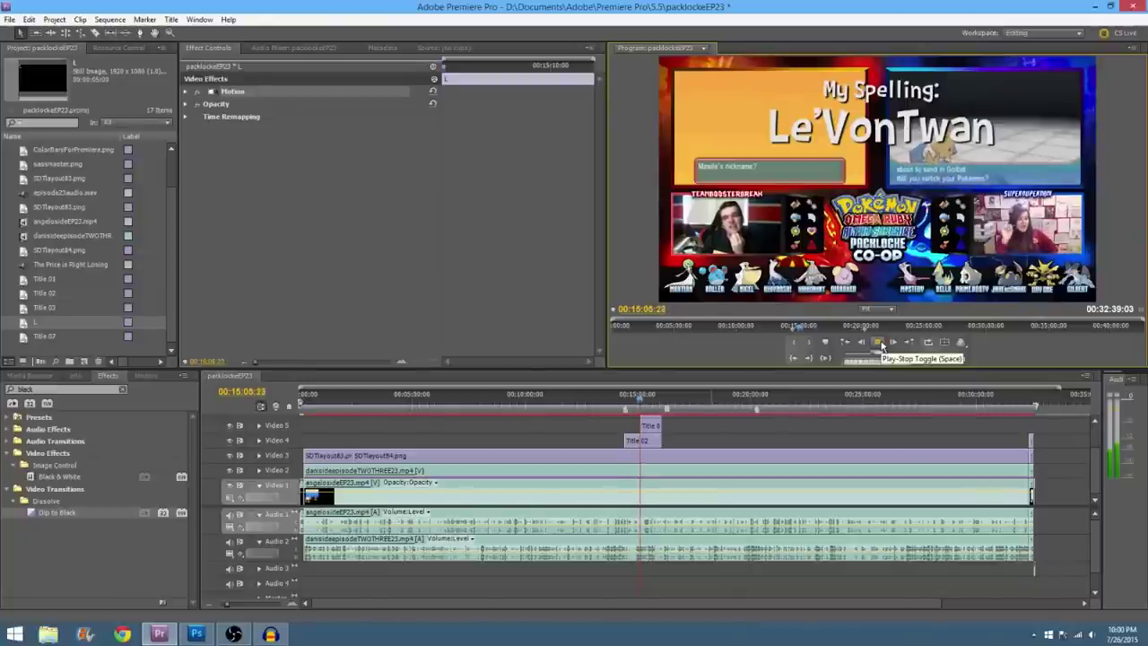
{"action": "left_click", "coordinate": [881, 346]}
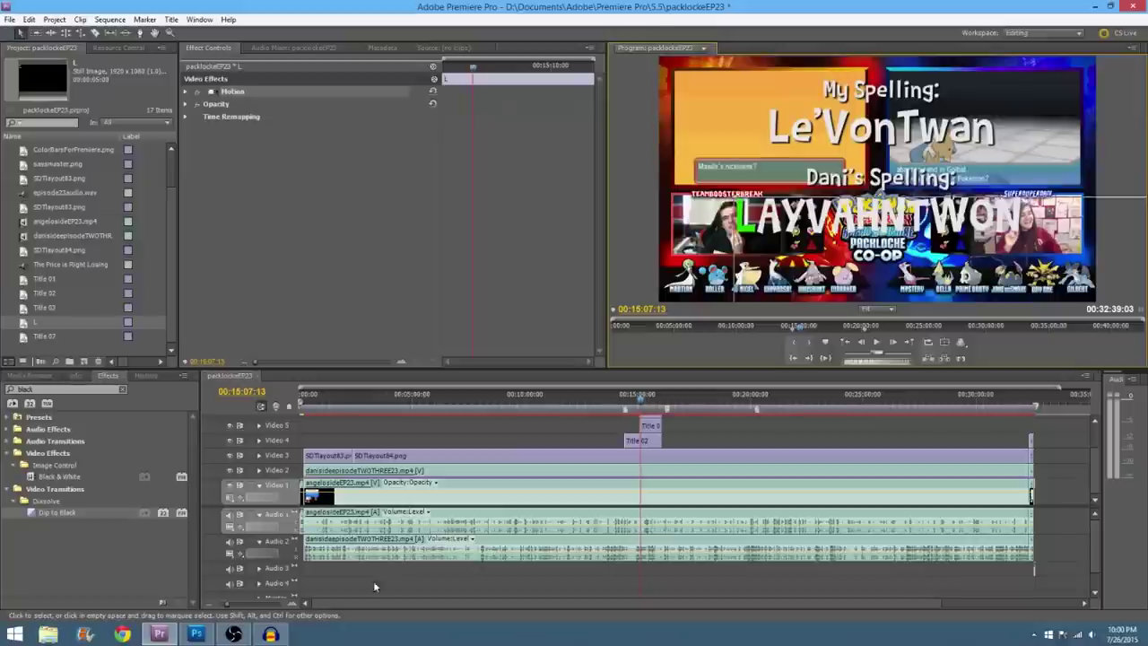
{"action": "left_click_drag", "start_coordinate": [1096, 480], "coordinate": [1095, 452]}
{"action": "left_click_drag", "start_coordinate": [228, 603], "coordinate": [237, 602]}
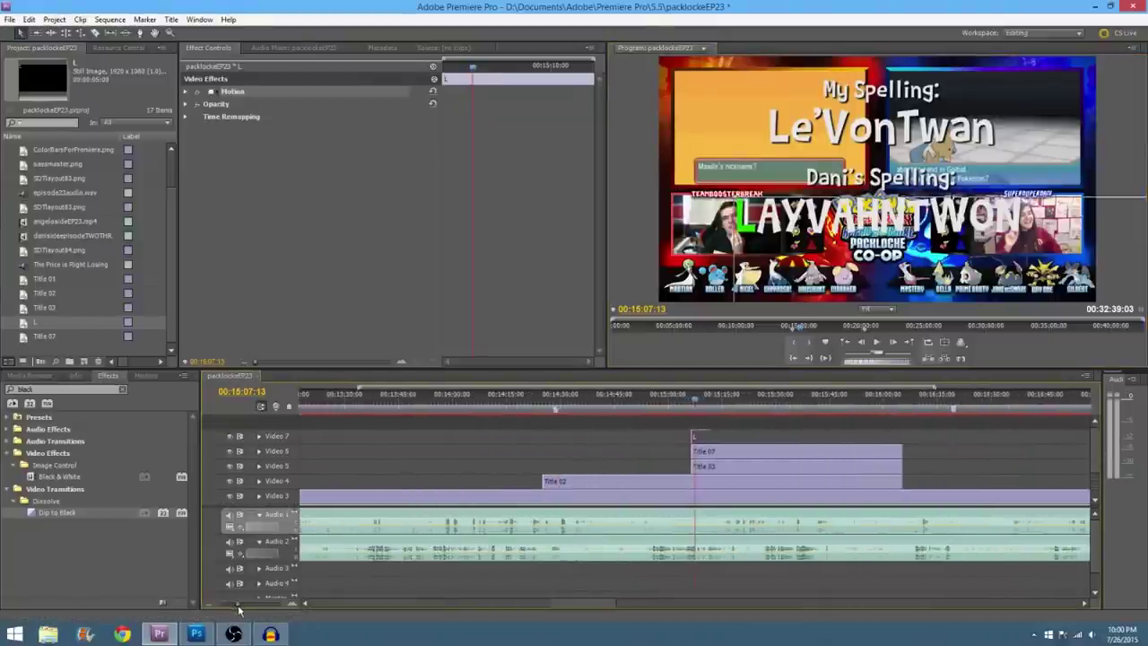
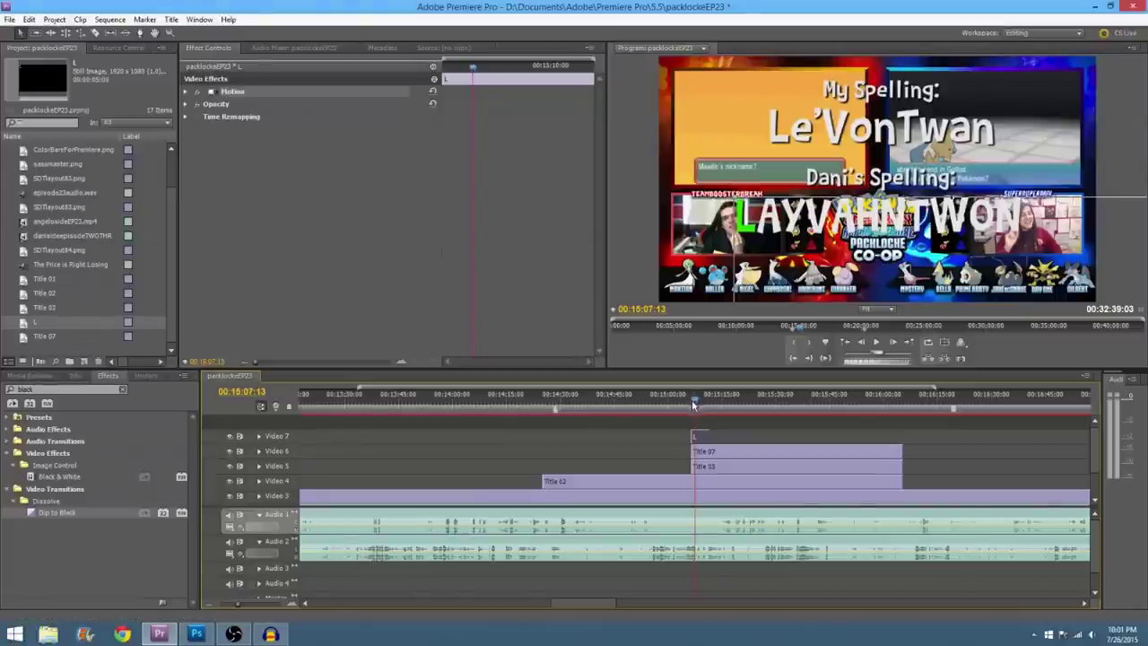
Step: Play the lead-in to the second spelling heading and extend the start of Title 03 on Video 5 back to about 00:15:05:00
{"action": "left_click_drag", "start_coordinate": [694, 405], "coordinate": [689, 407]}
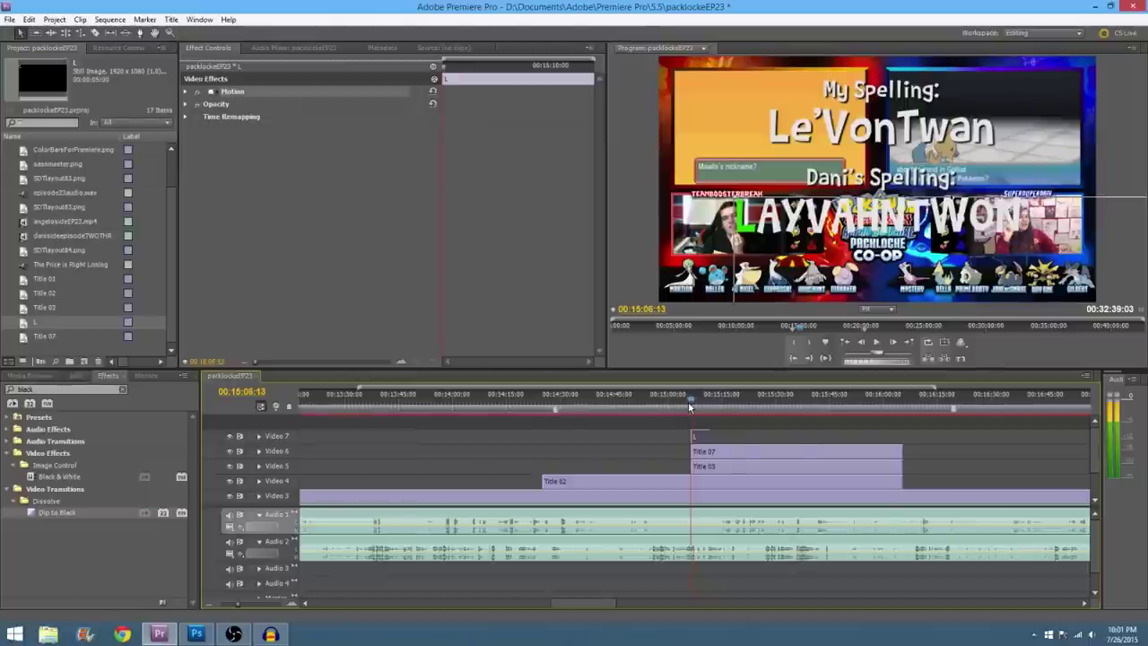
{"action": "left_click", "coordinate": [878, 346]}
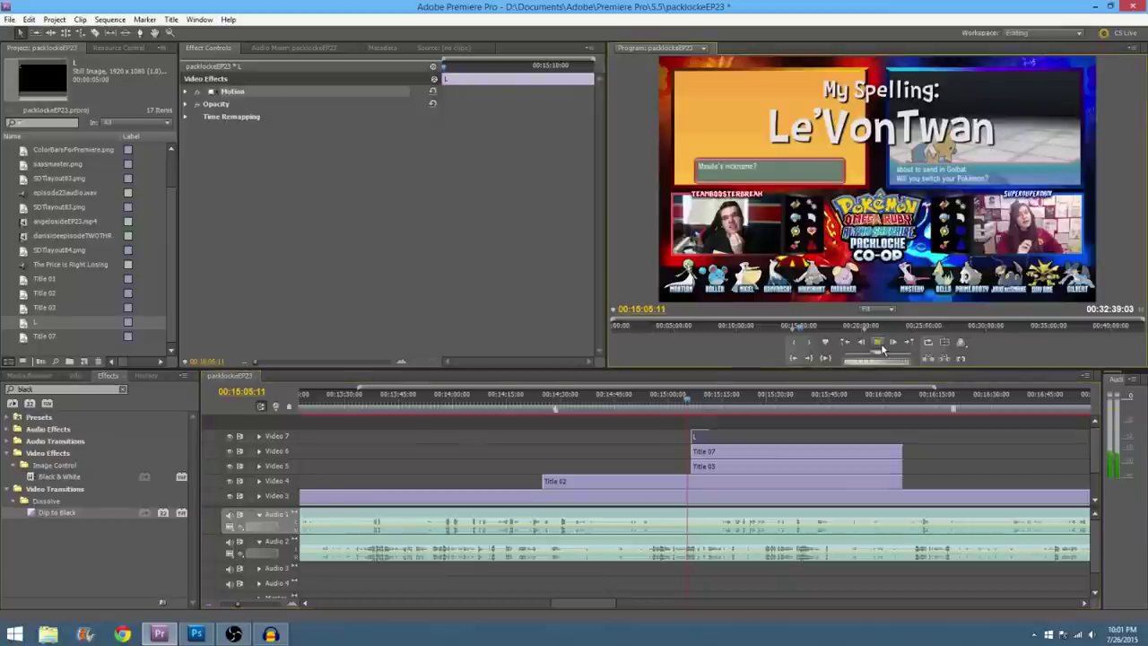
{"action": "left_click", "coordinate": [881, 349]}
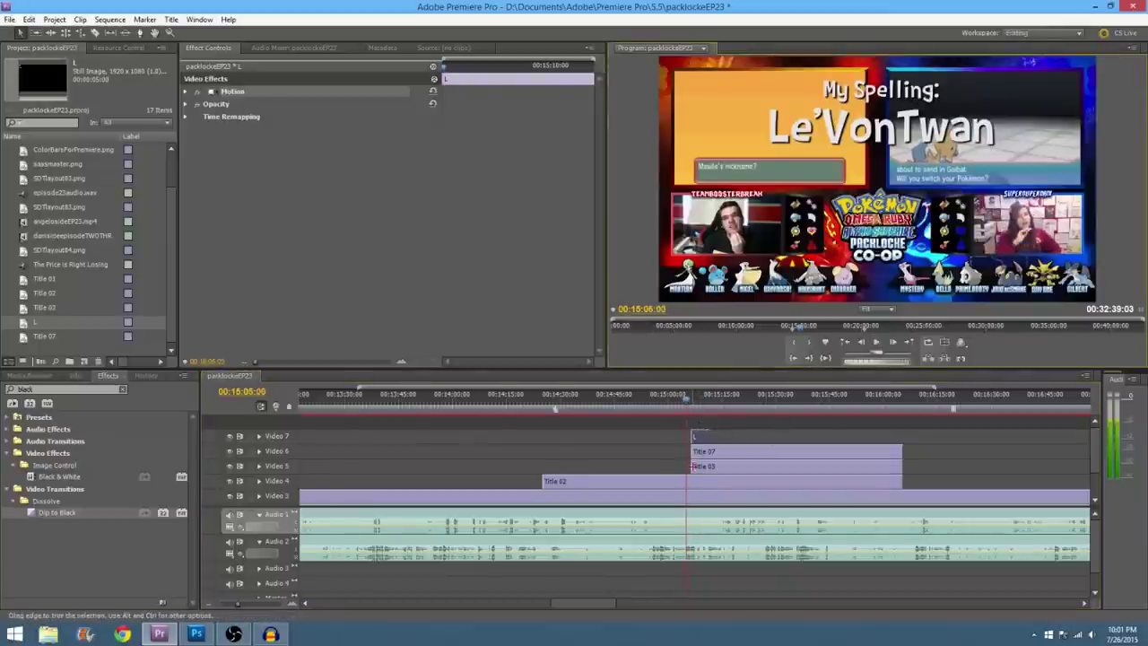
{"action": "left_click", "coordinate": [690, 466]}
{"action": "left_click_drag", "start_coordinate": [690, 466], "coordinate": [685, 467]}
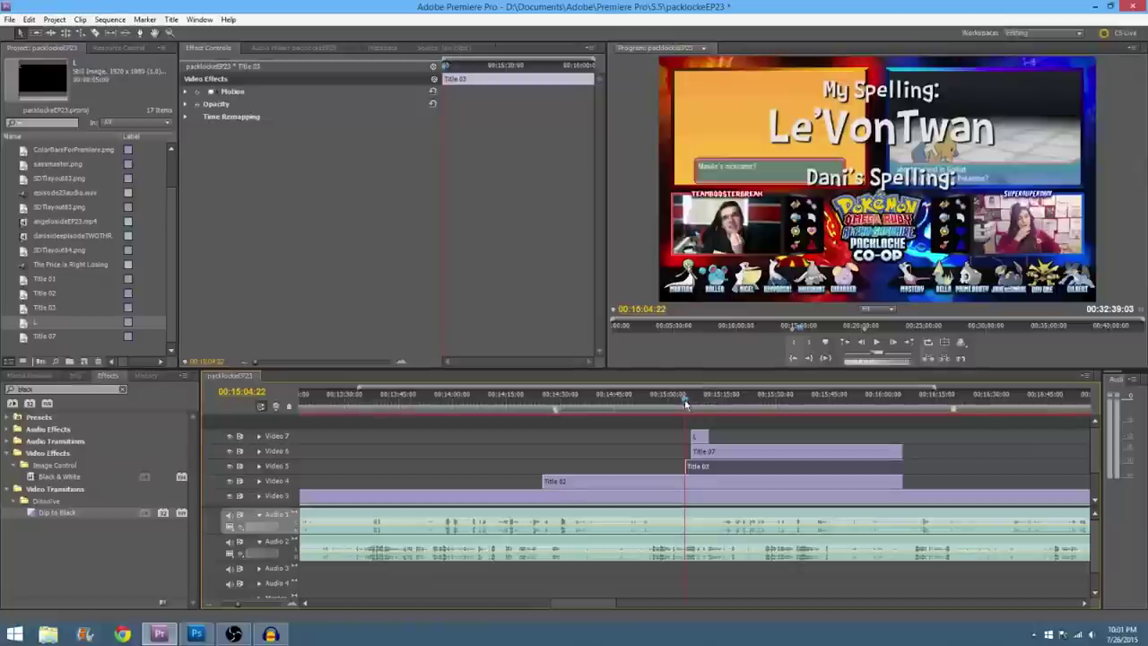
Step: Move the L clip on Video 7 to start at 00:15:06:11 and extend the start of Title 07 to match it
{"action": "left_click_drag", "start_coordinate": [685, 403], "coordinate": [680, 406]}
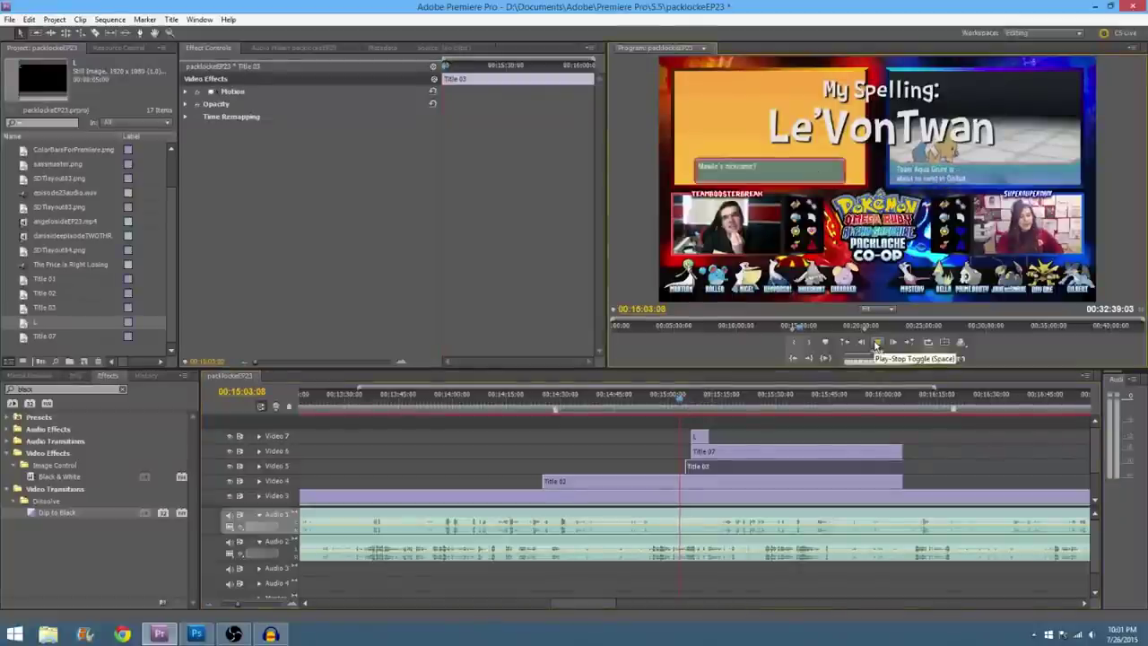
{"action": "left_click", "coordinate": [876, 344]}
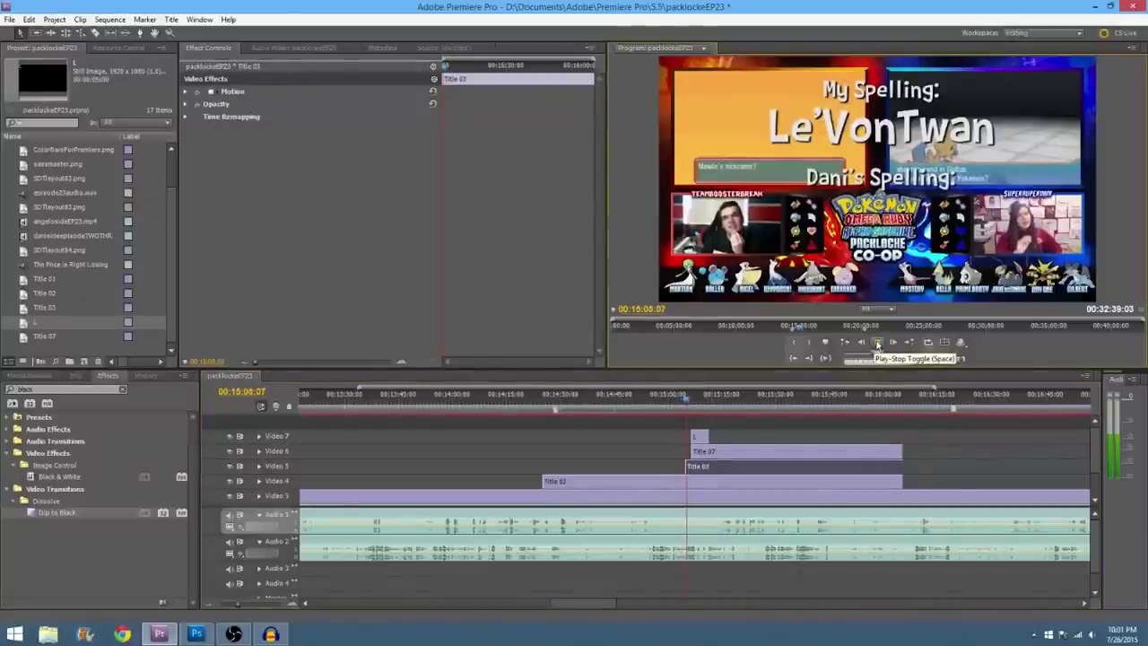
{"action": "left_click", "coordinate": [876, 344]}
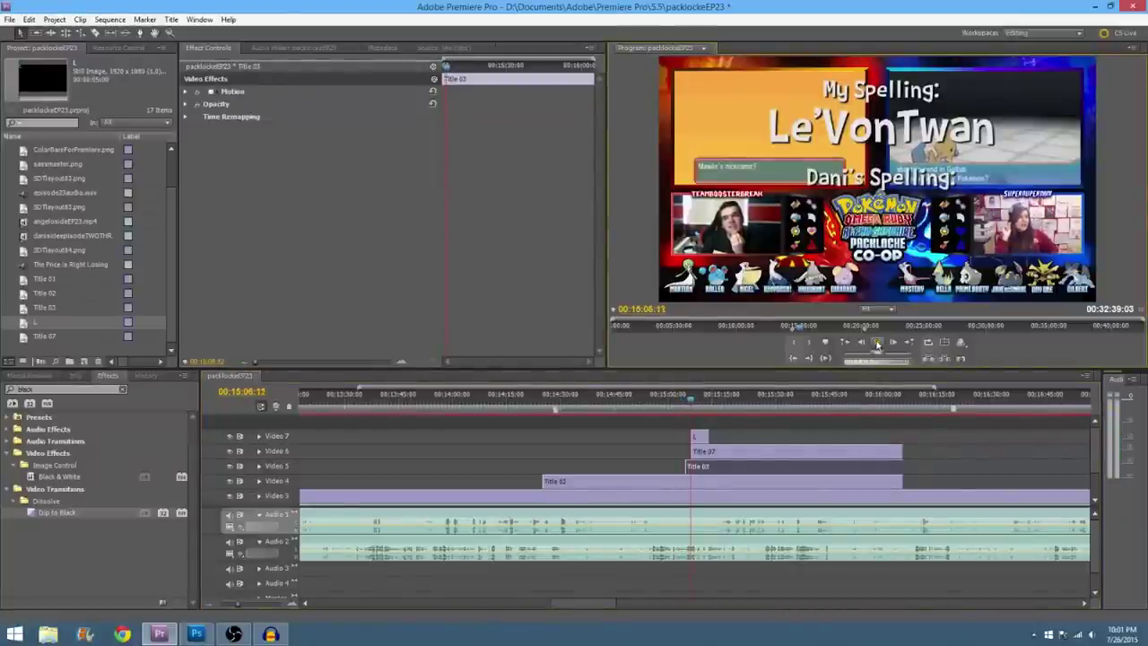
{"action": "left_click_drag", "start_coordinate": [703, 438], "coordinate": [697, 439]}
{"action": "left_click", "coordinate": [259, 603]}
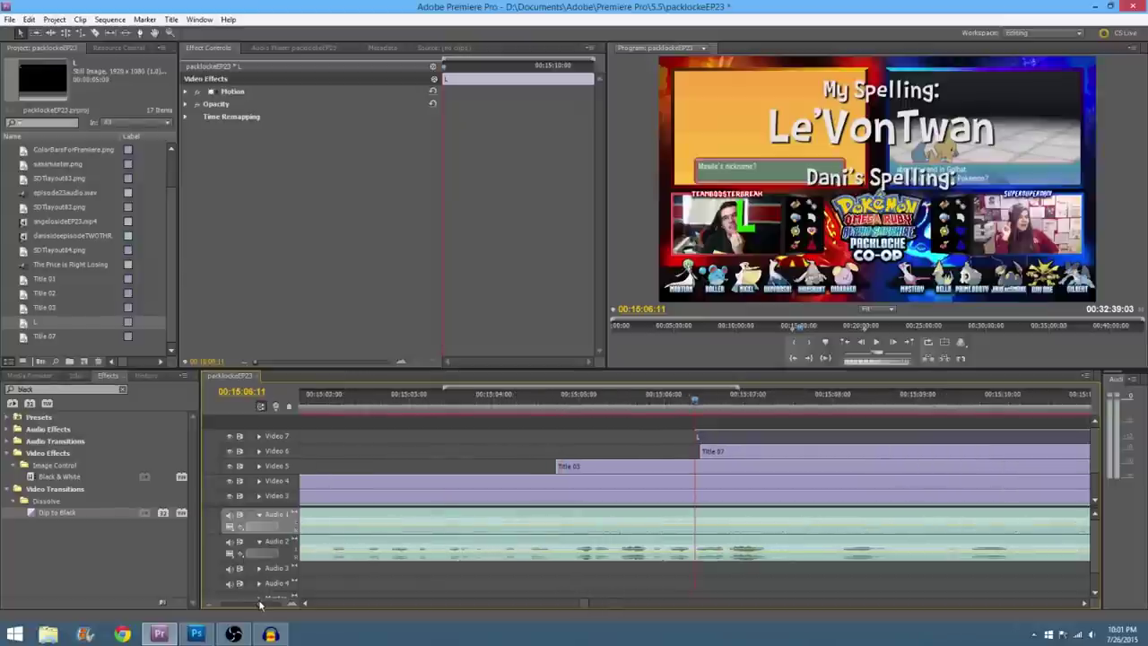
{"action": "left_click_drag", "start_coordinate": [260, 605], "coordinate": [248, 607]}
{"action": "left_click_drag", "start_coordinate": [696, 451], "coordinate": [695, 451]}
Step: Play the sequence over the start of the "LAYVAHNTWON" caption and step back frame by frame to 00:15:06:17
{"action": "left_click", "coordinate": [879, 341]}
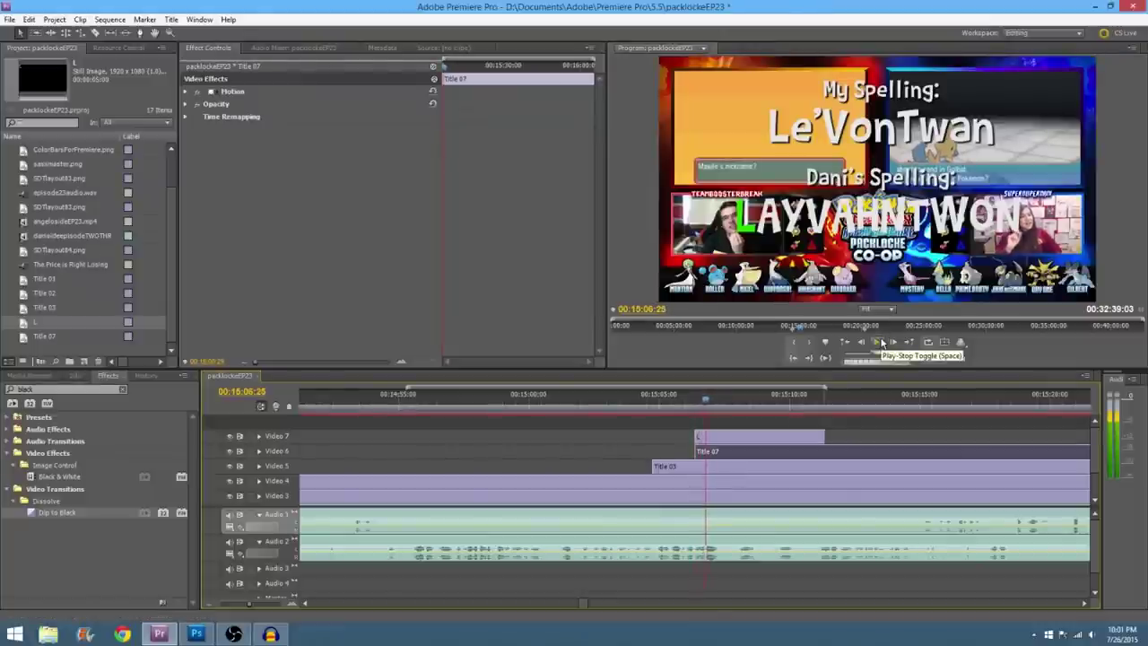
{"action": "left_click", "coordinate": [879, 342]}
{"action": "left_click", "coordinate": [881, 342]}
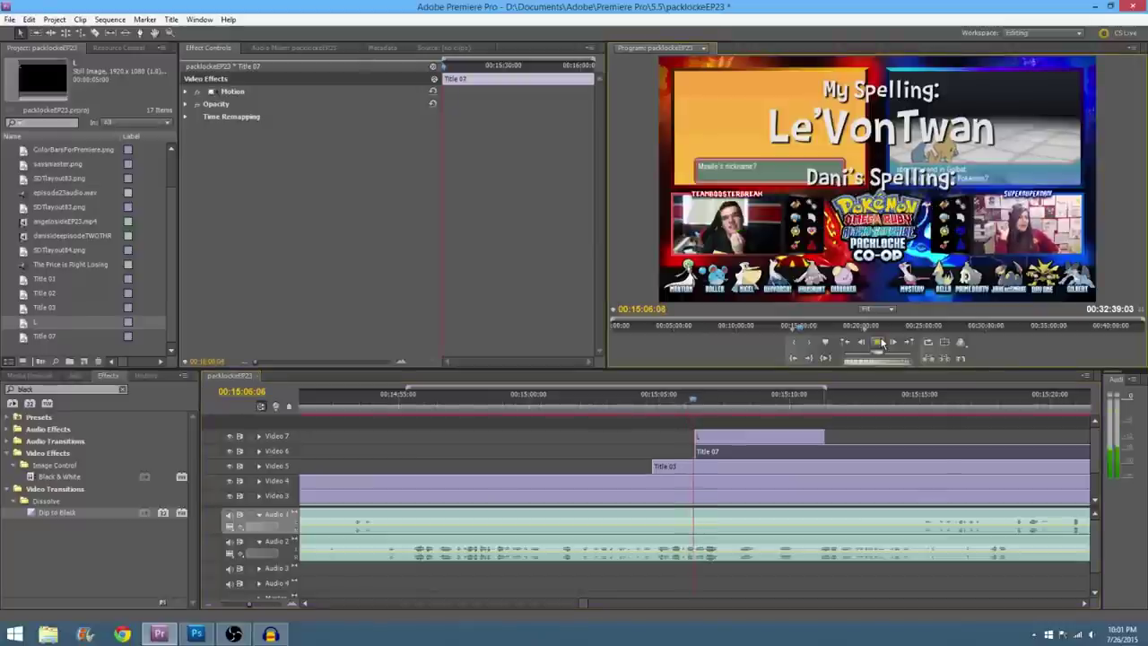
{"action": "key", "text": "Left"}
{"action": "key", "text": "Left"}
{"action": "key", "text": "Left"}
{"action": "key", "text": "Left"}
{"action": "key", "text": "Left"}
{"action": "key", "text": "Left"}
{"action": "key", "text": "Left"}
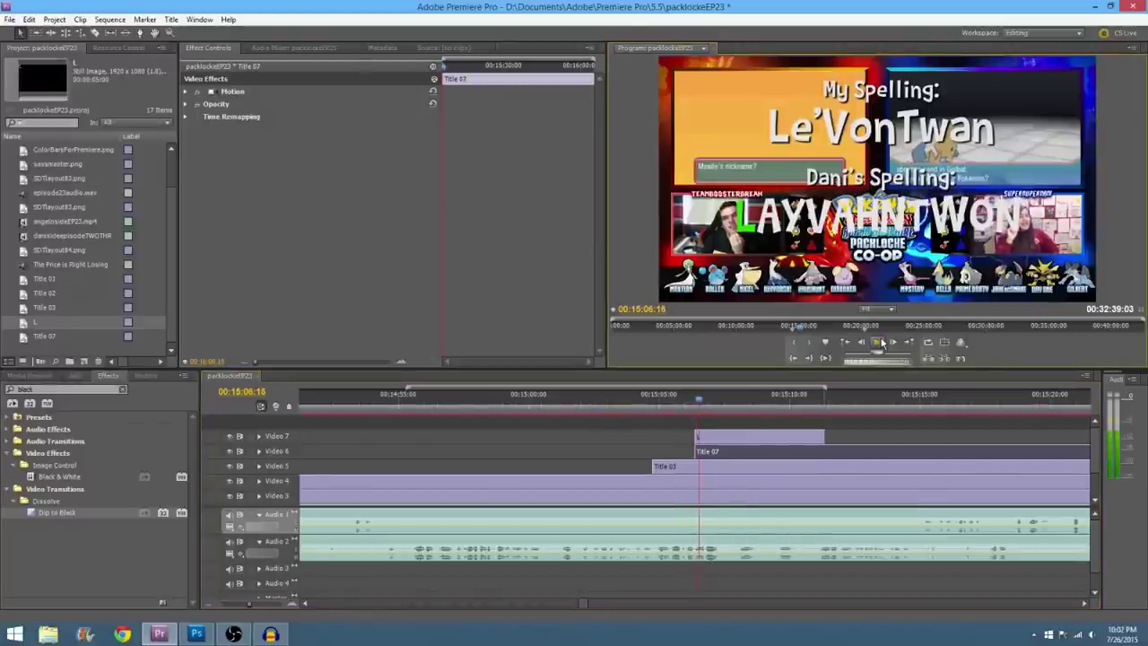
{"action": "key", "text": "Left"}
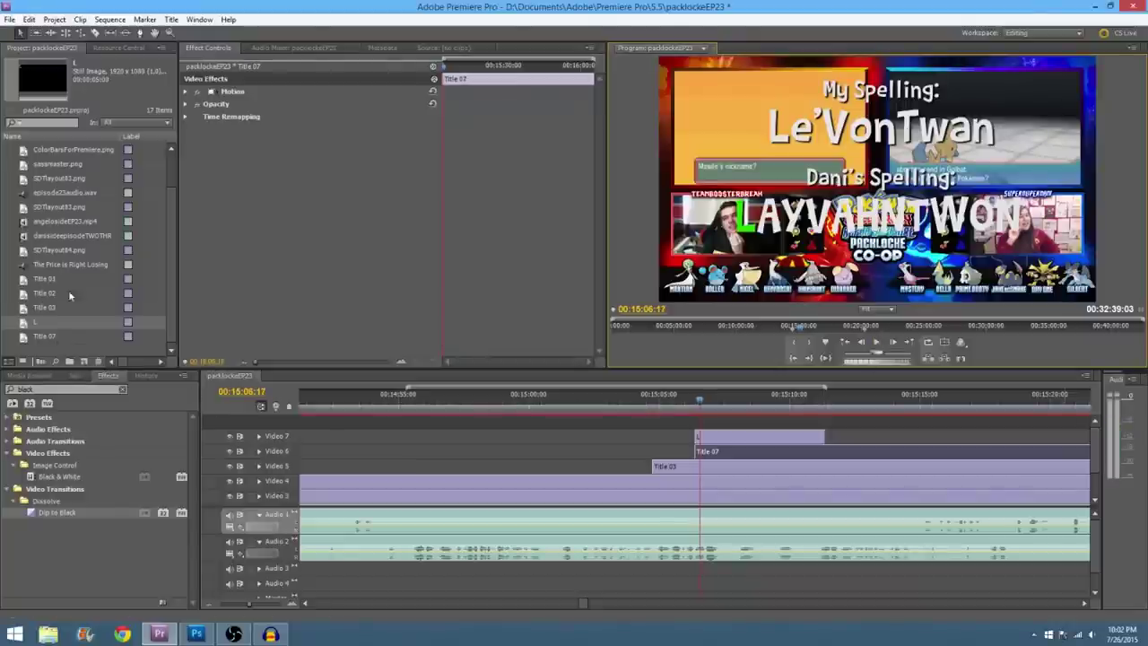
Step: Create a default still title containing the letter "A" in the Barthowheel font at size 200
{"action": "left_click", "coordinate": [171, 19]}
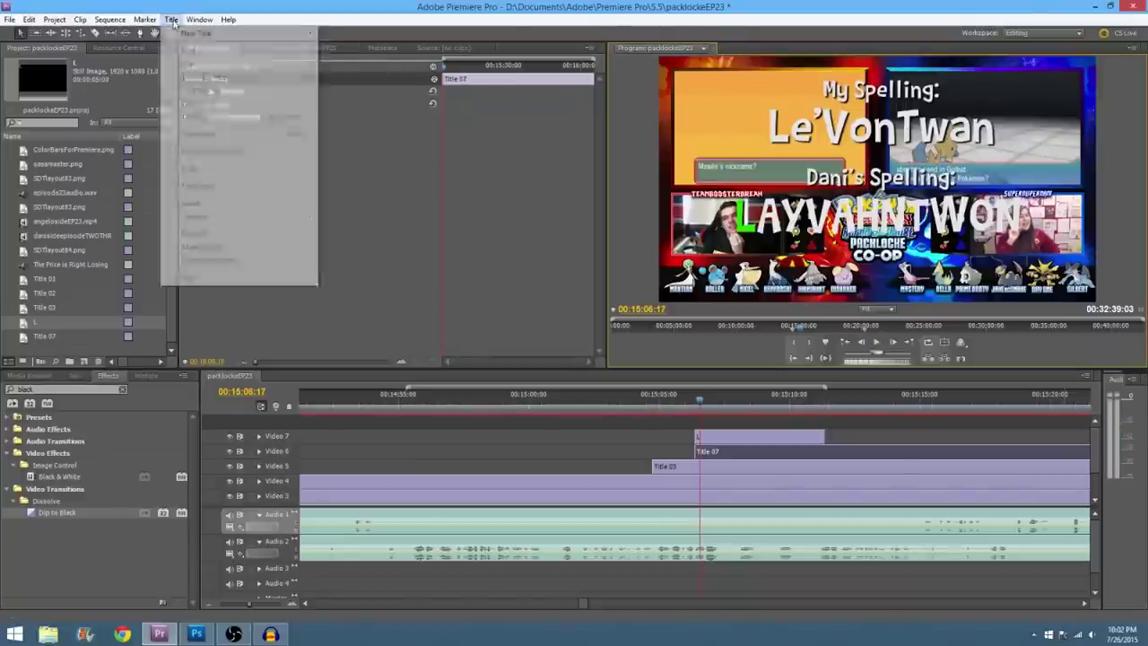
{"action": "mouse_move", "coordinate": [224, 33]}
{"action": "left_click", "coordinate": [348, 32]}
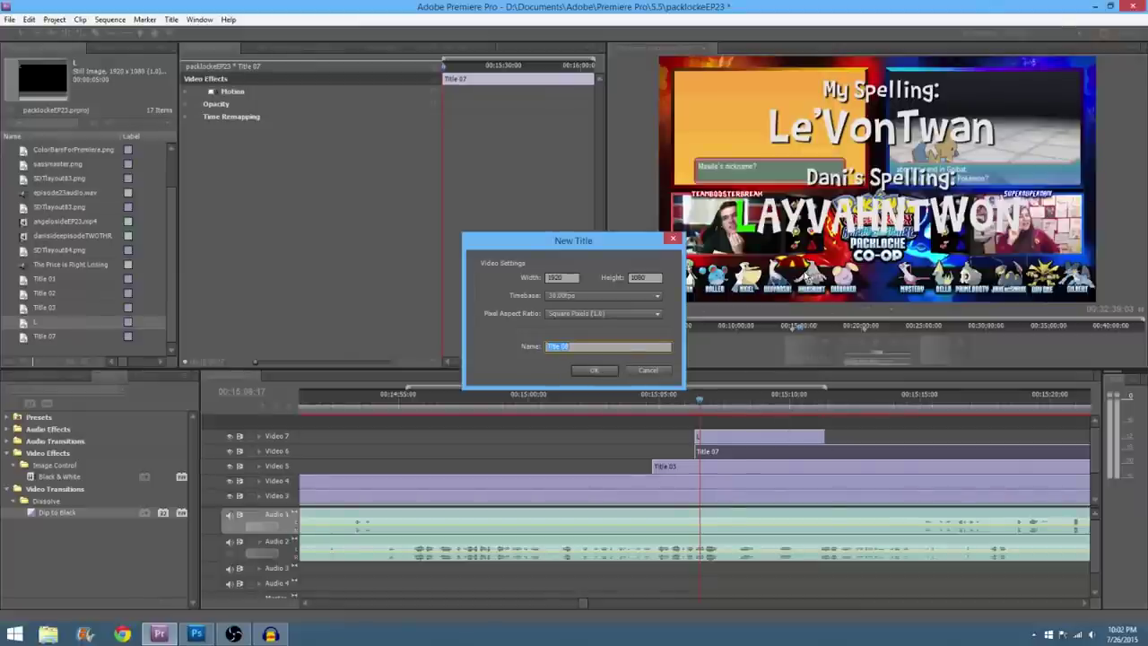
{"action": "left_click", "coordinate": [594, 371]}
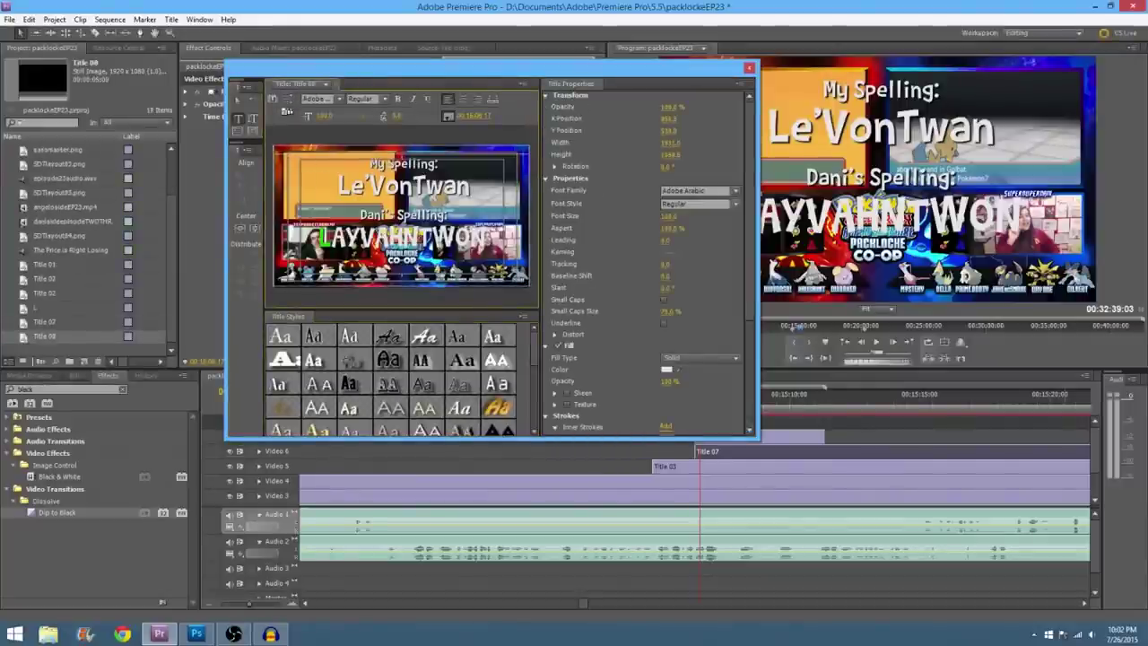
{"action": "left_click", "coordinate": [321, 99]}
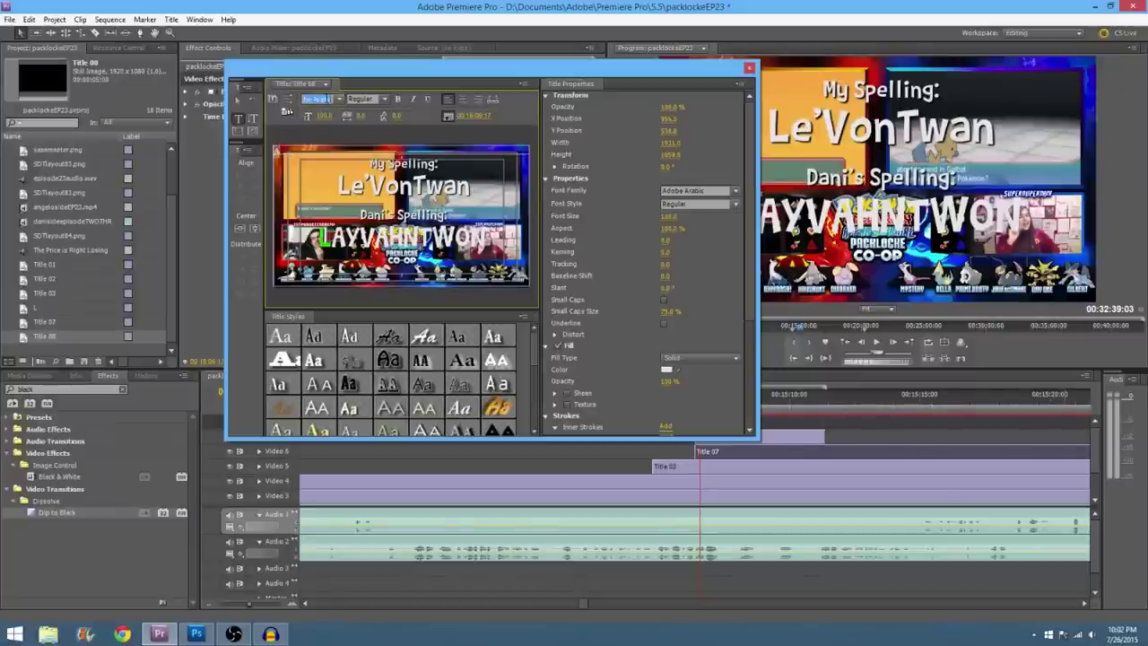
{"action": "left_click", "coordinate": [339, 98]}
{"action": "left_click", "coordinate": [335, 149]}
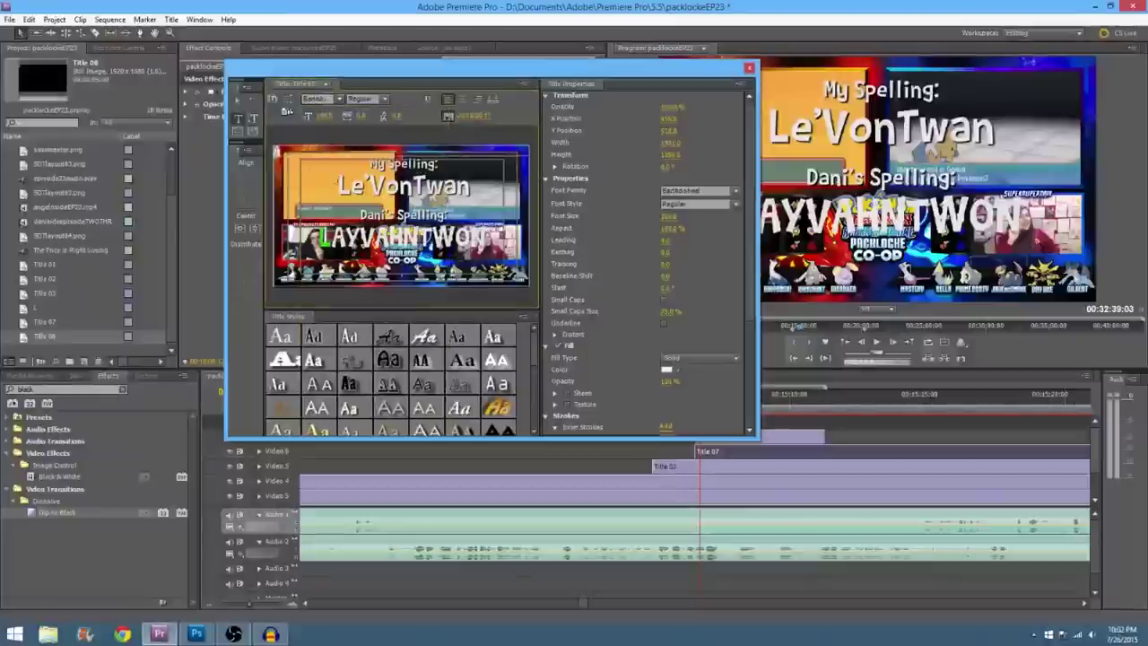
{"action": "left_click", "coordinate": [326, 116]}
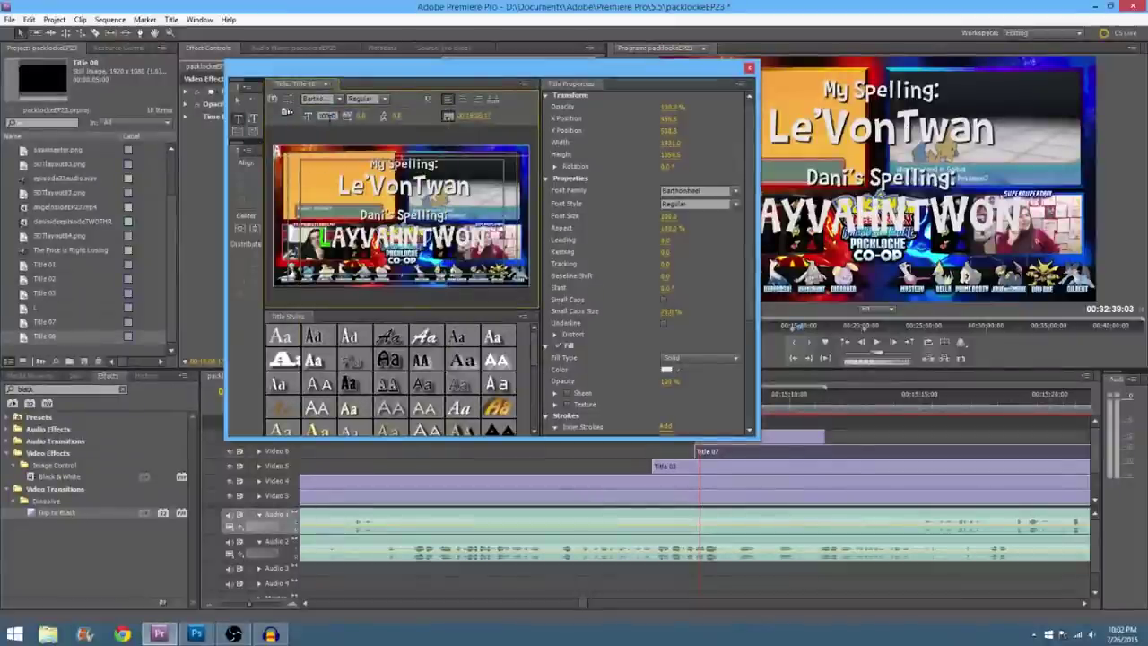
{"action": "type", "text": "300"}
{"action": "key", "text": "Return"}
Step: Fill the letter "A" with red FF0000, add a black shadow at 100% opacity, and close the title
{"action": "left_click", "coordinate": [665, 369]}
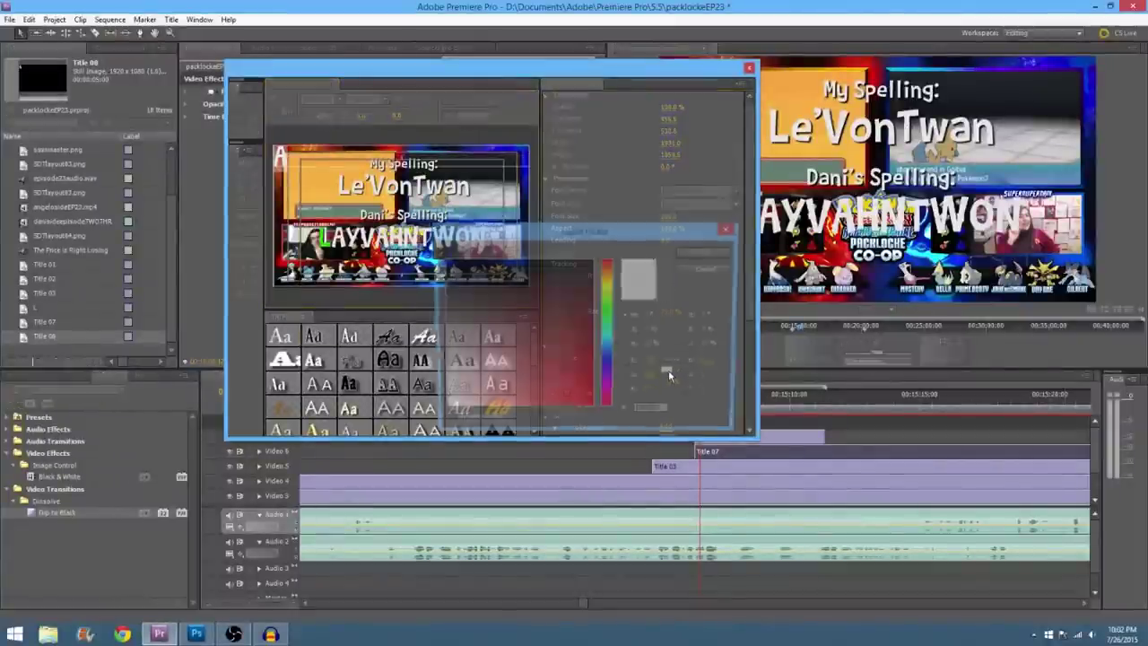
{"action": "left_click_drag", "start_coordinate": [576, 337], "coordinate": [612, 405]}
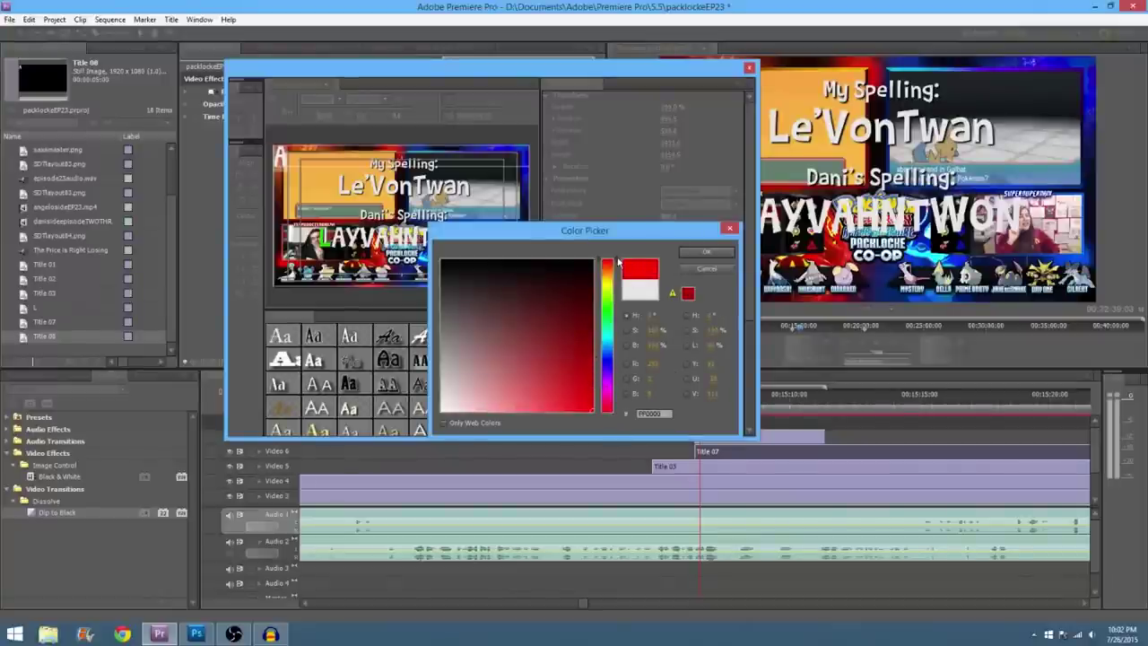
{"action": "left_click", "coordinate": [705, 252]}
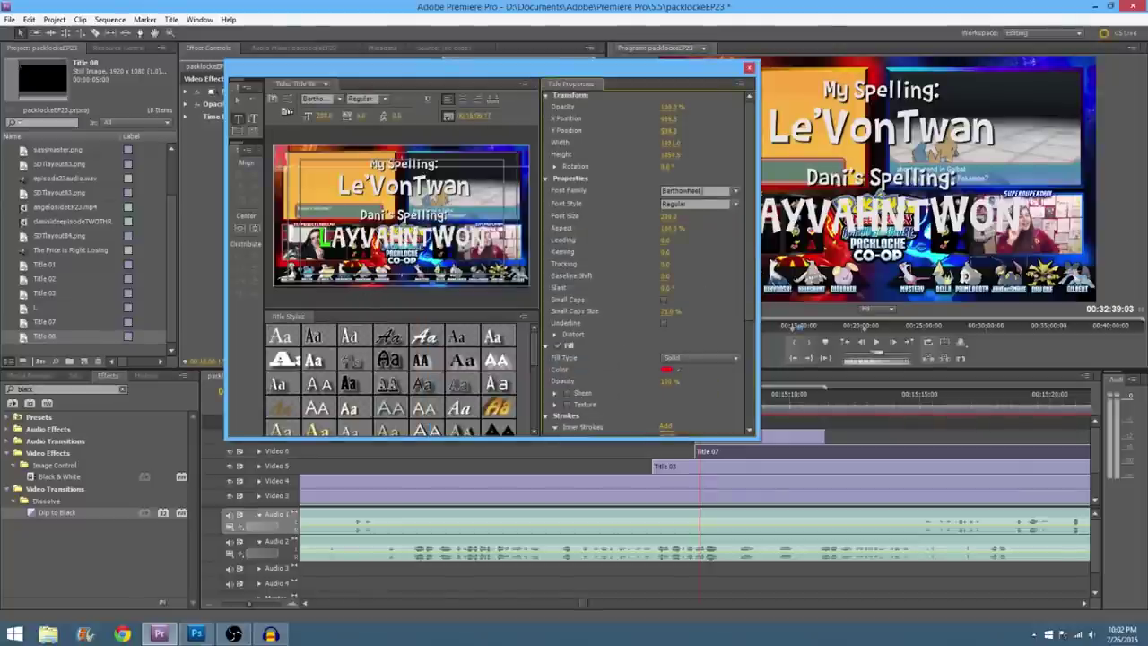
{"action": "scroll", "coordinate": [745, 346], "scroll_direction": "down", "scroll_amount": 5}
{"action": "left_click", "coordinate": [558, 288]}
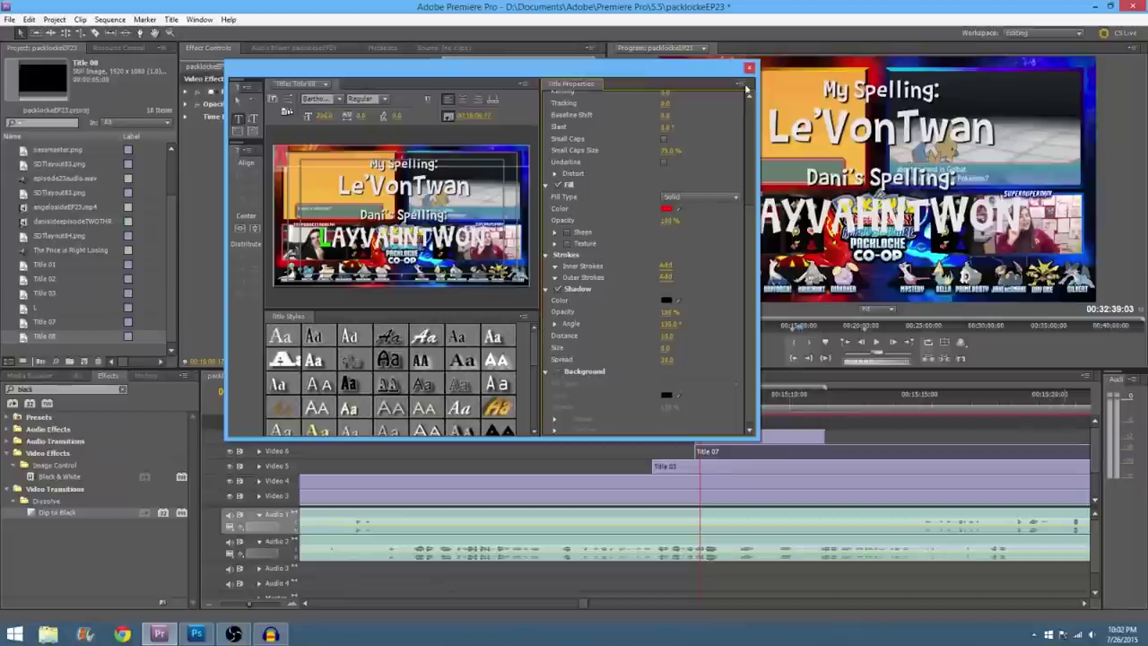
{"action": "left_click", "coordinate": [750, 67]}
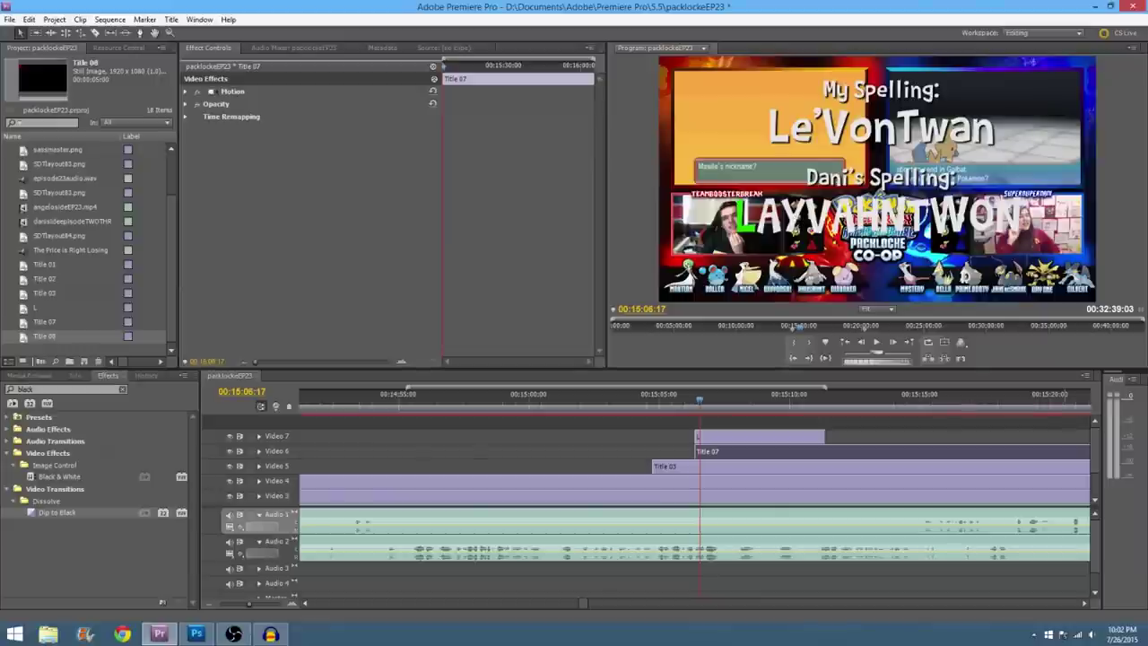
Step: Create a default still title containing the letter "Y" in the Barthowheel font at size 200
{"action": "left_click", "coordinate": [170, 19]}
{"action": "left_click", "coordinate": [460, 34]}
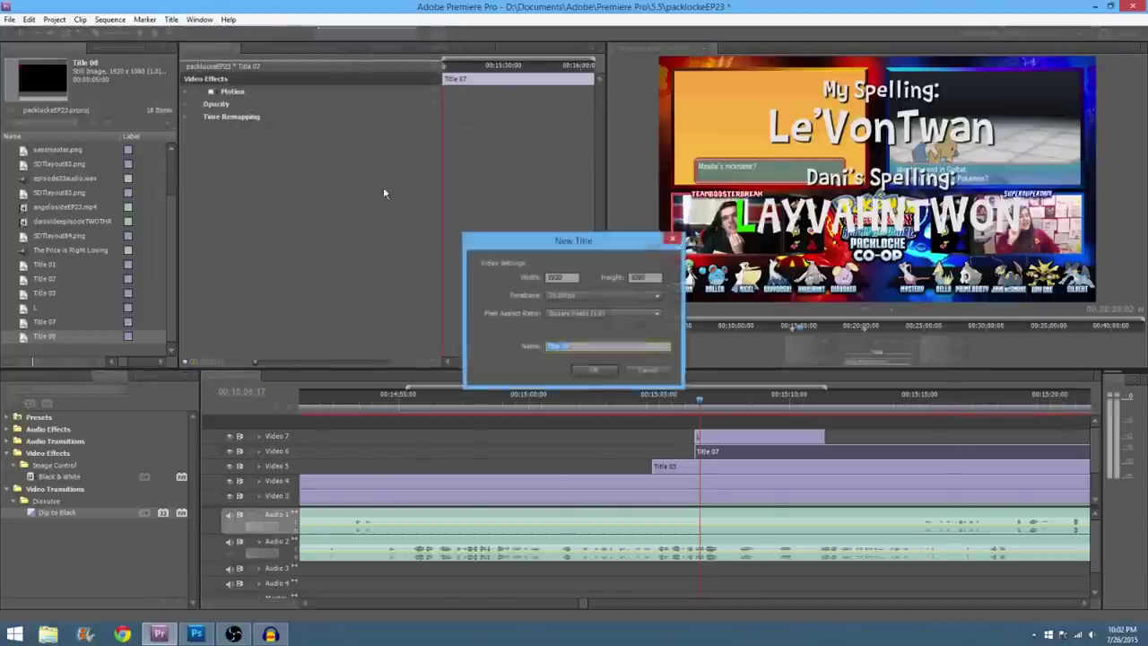
{"action": "left_click", "coordinate": [595, 368]}
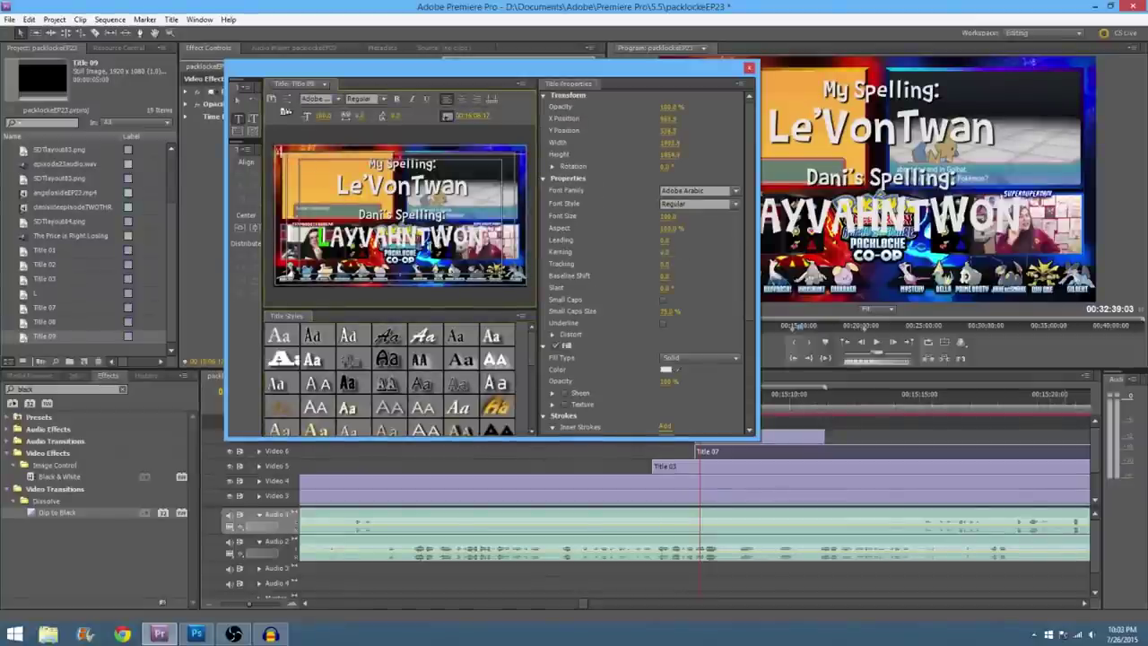
{"action": "left_click", "coordinate": [315, 98]}
{"action": "type", "text": "Badaboom"}
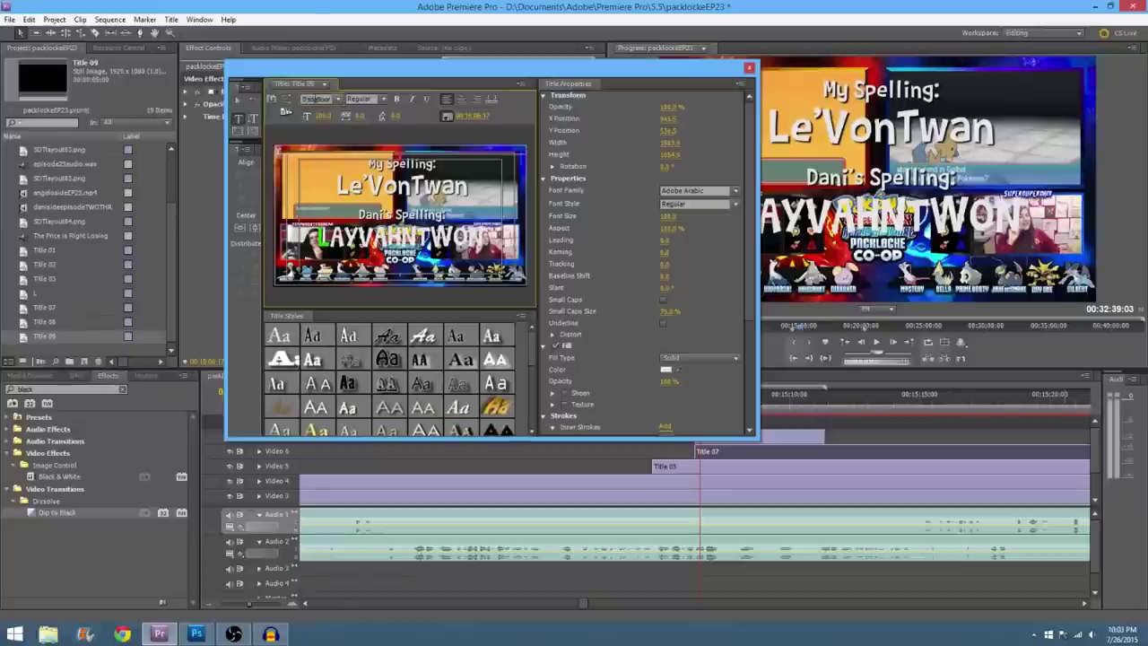
{"action": "left_click", "coordinate": [336, 102]}
{"action": "left_click", "coordinate": [341, 147]}
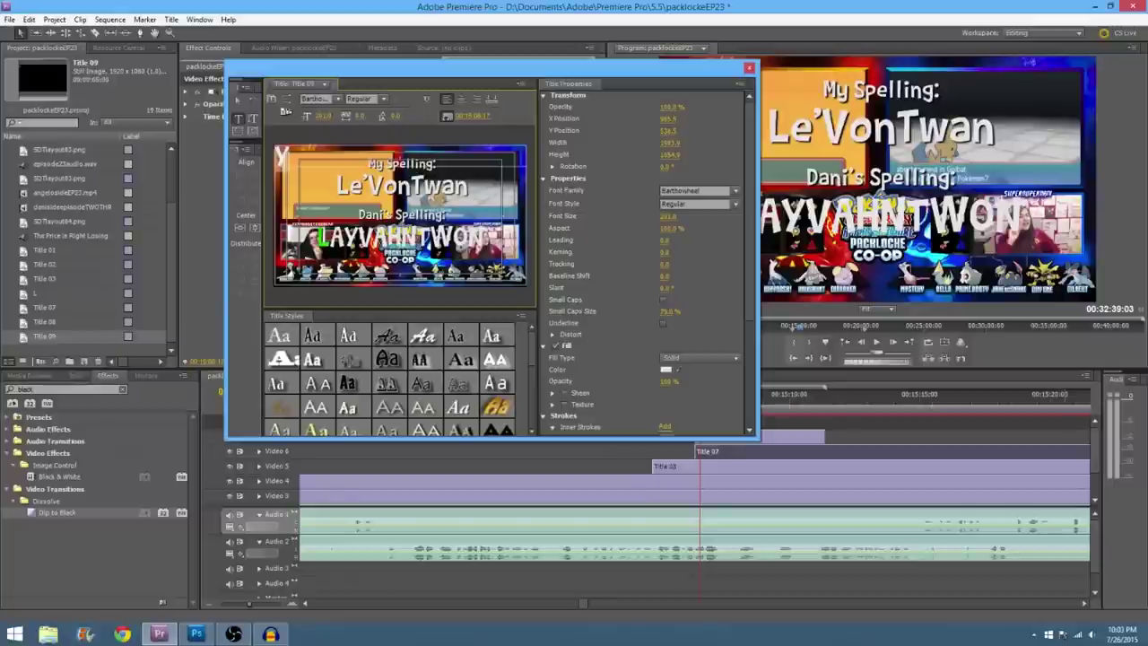
{"action": "left_click", "coordinate": [327, 117]}
{"action": "key", "text": "Return"}
Step: Fill the letter "Y" with red FF0000, add a black shadow, and close the title
{"action": "left_click", "coordinate": [666, 370]}
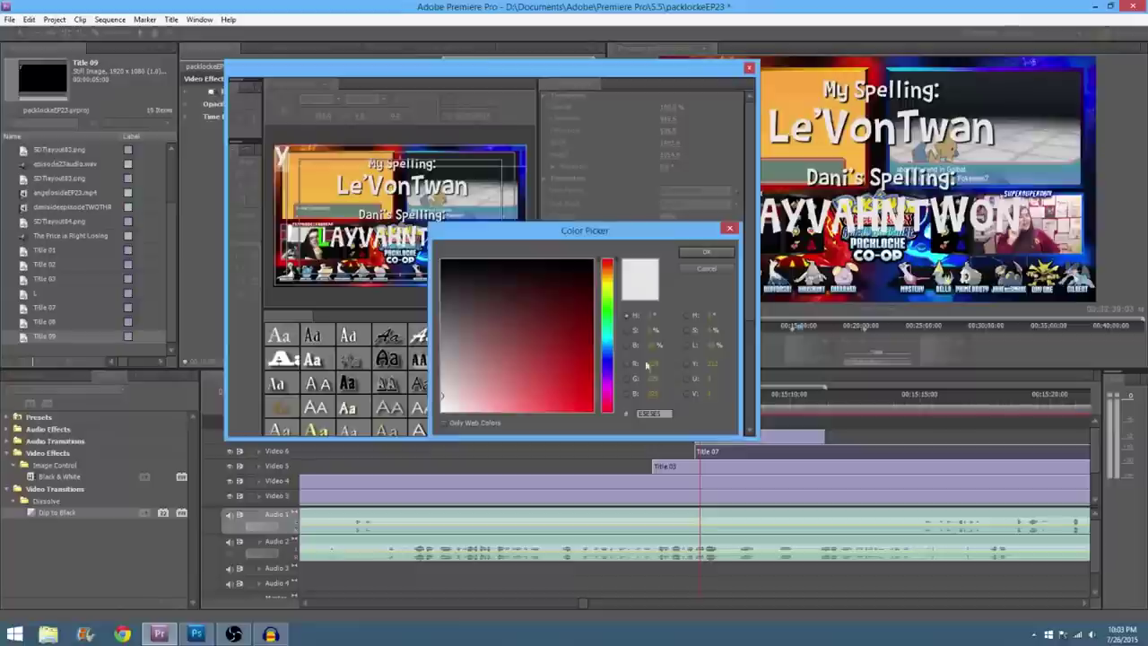
{"action": "left_click", "coordinate": [608, 406]}
{"action": "left_click_drag", "start_coordinate": [573, 280], "coordinate": [617, 438]}
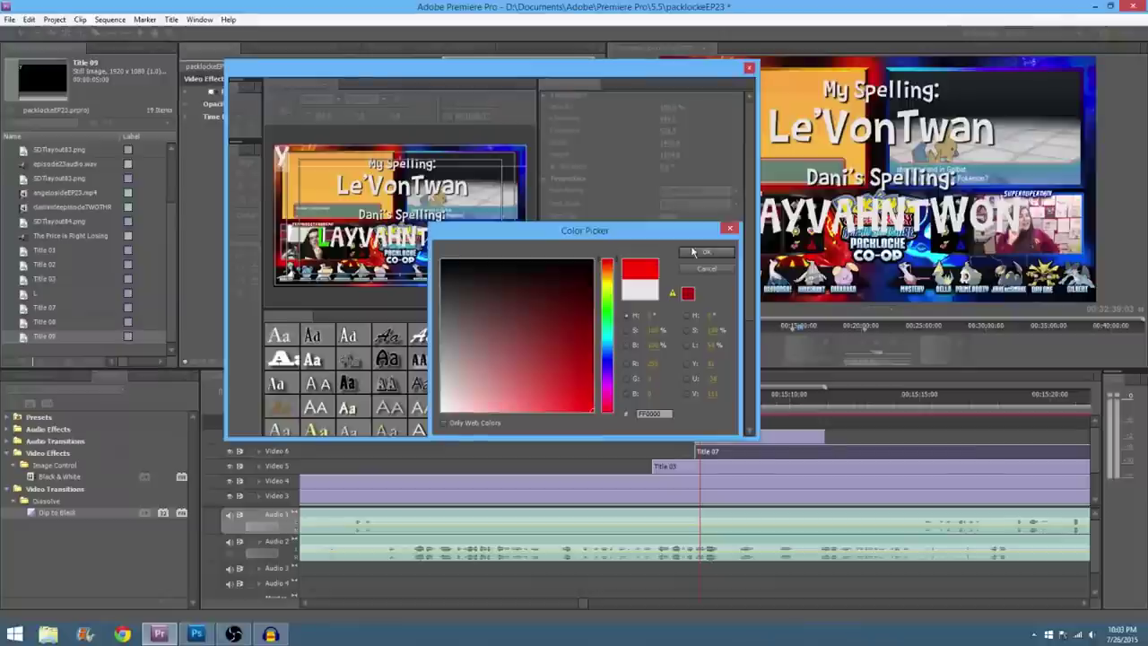
{"action": "left_click", "coordinate": [707, 252]}
{"action": "scroll", "coordinate": [643, 332], "scroll_direction": "down", "scroll_amount": 3}
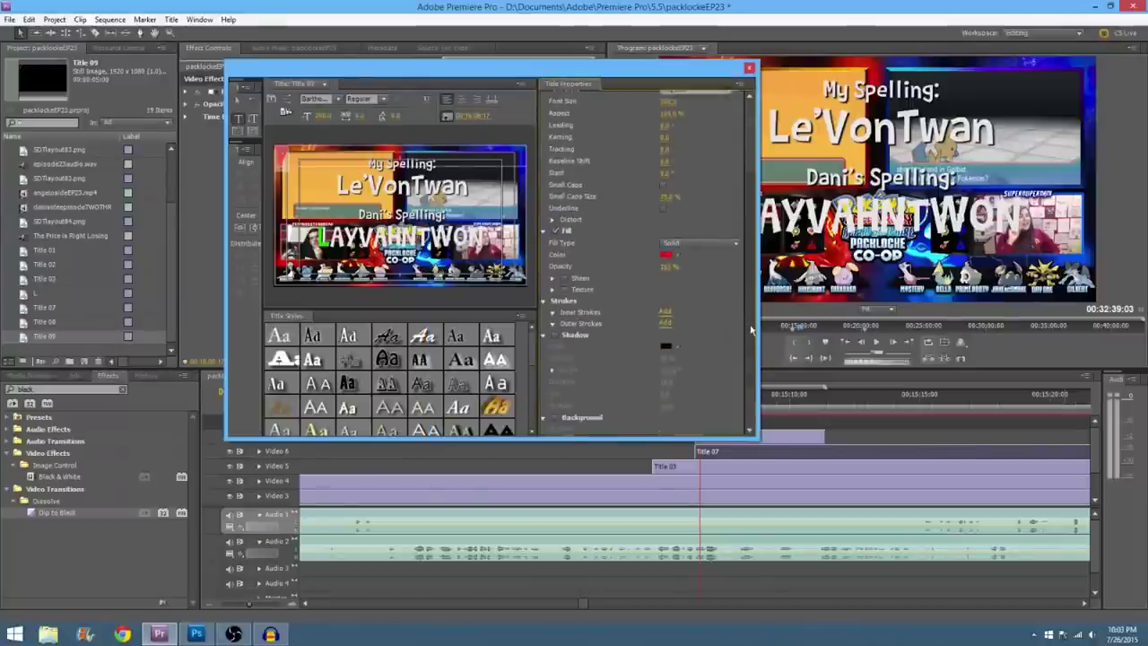
{"action": "left_click", "coordinate": [556, 328]}
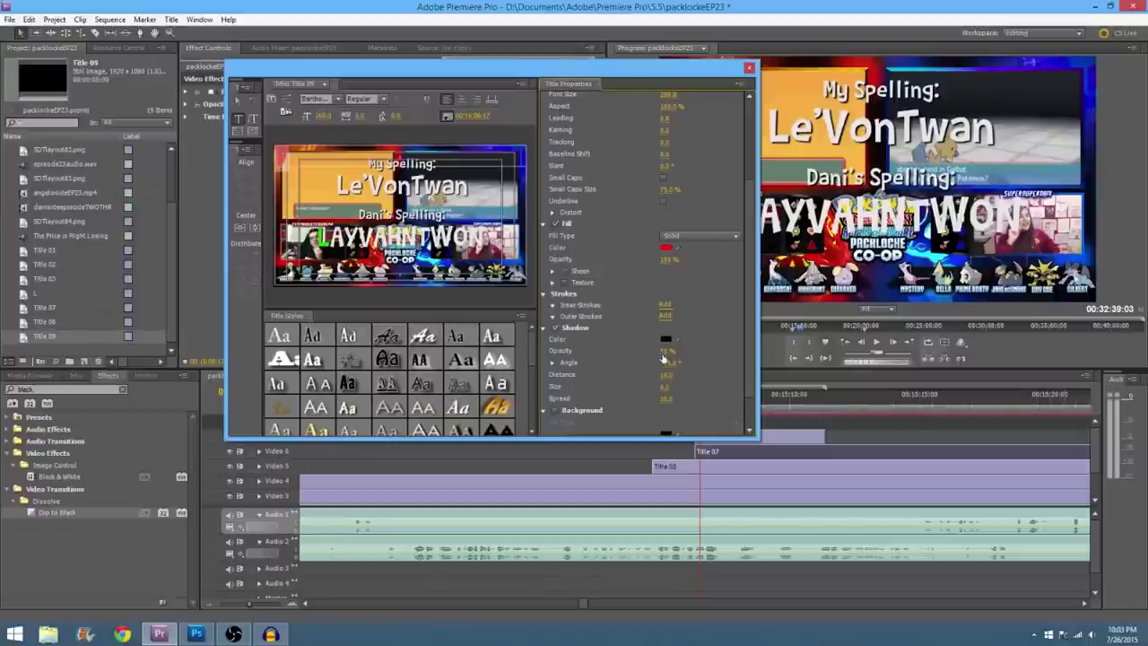
{"action": "left_click", "coordinate": [748, 70]}
{"action": "double_click", "coordinate": [111, 356]}
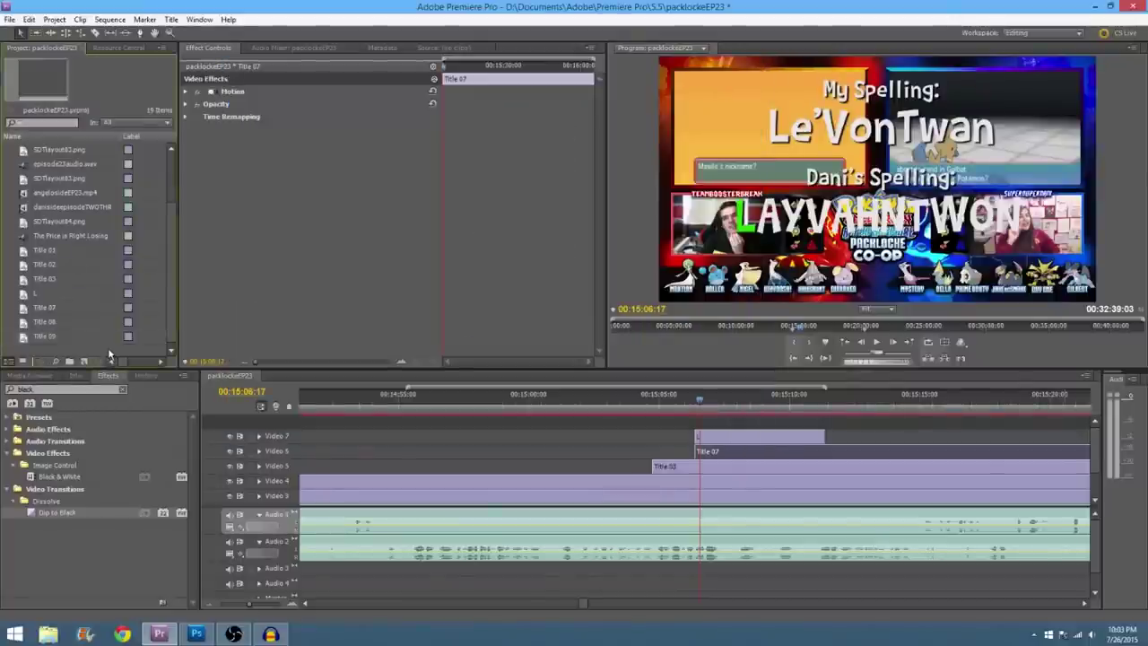
Step: Create another default still title at 1920 × 1080 for the next letter highlight of "LAYVAHNTWON"
{"action": "left_click", "coordinate": [1006, 34]}
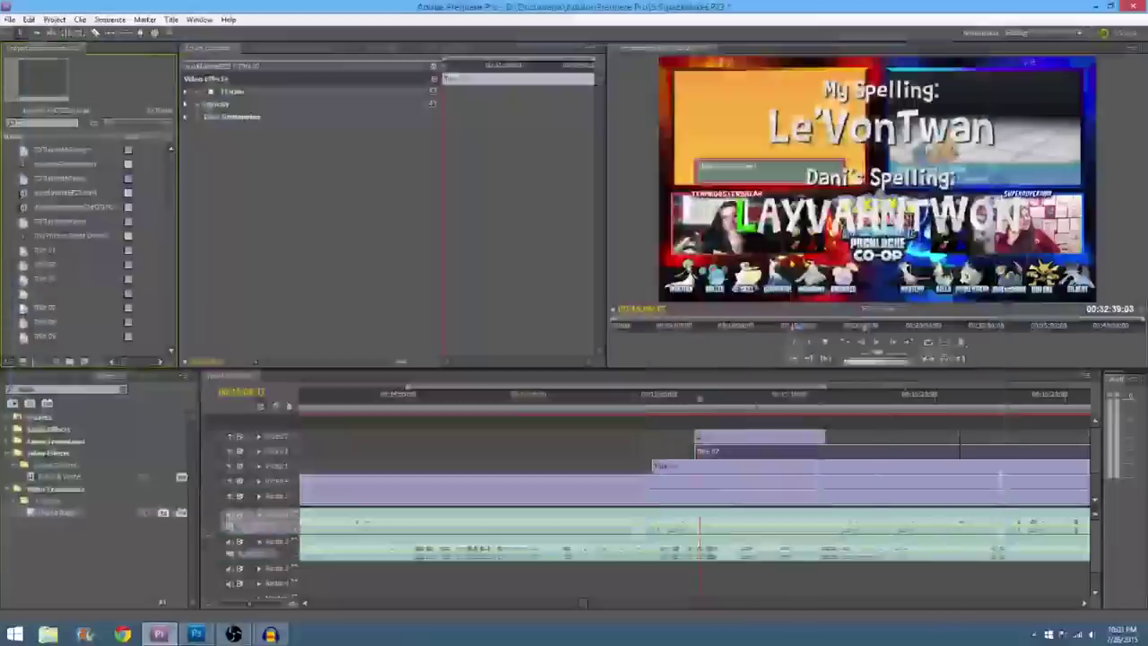
{"action": "left_click", "coordinate": [170, 19]}
{"action": "mouse_move", "coordinate": [212, 38]}
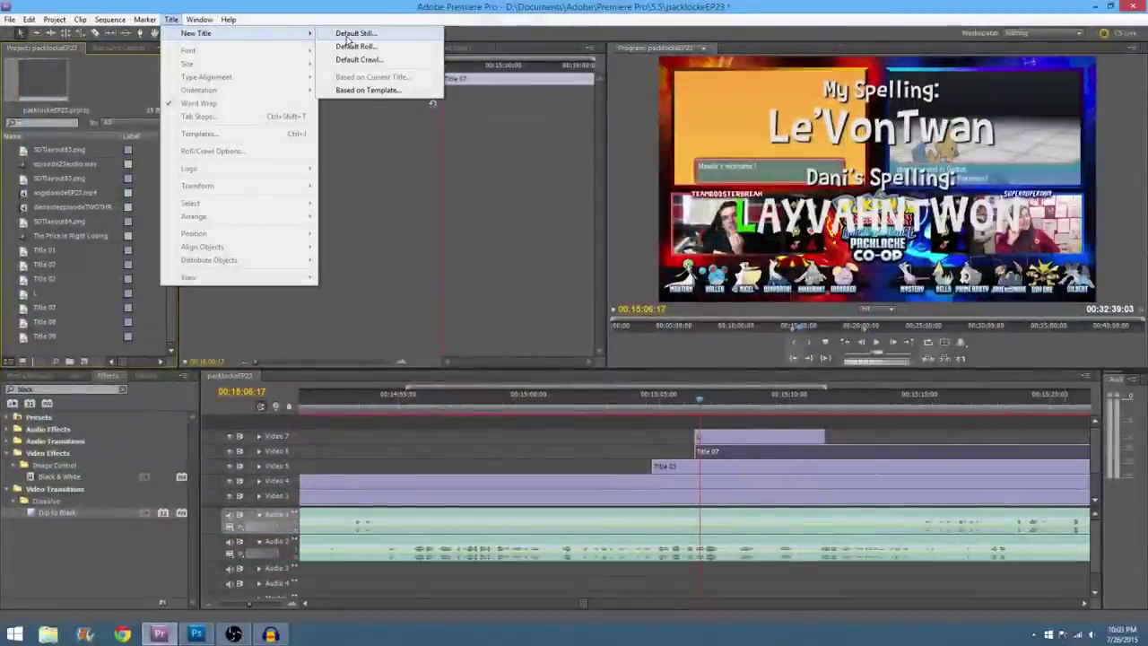
{"action": "left_click", "coordinate": [355, 34]}
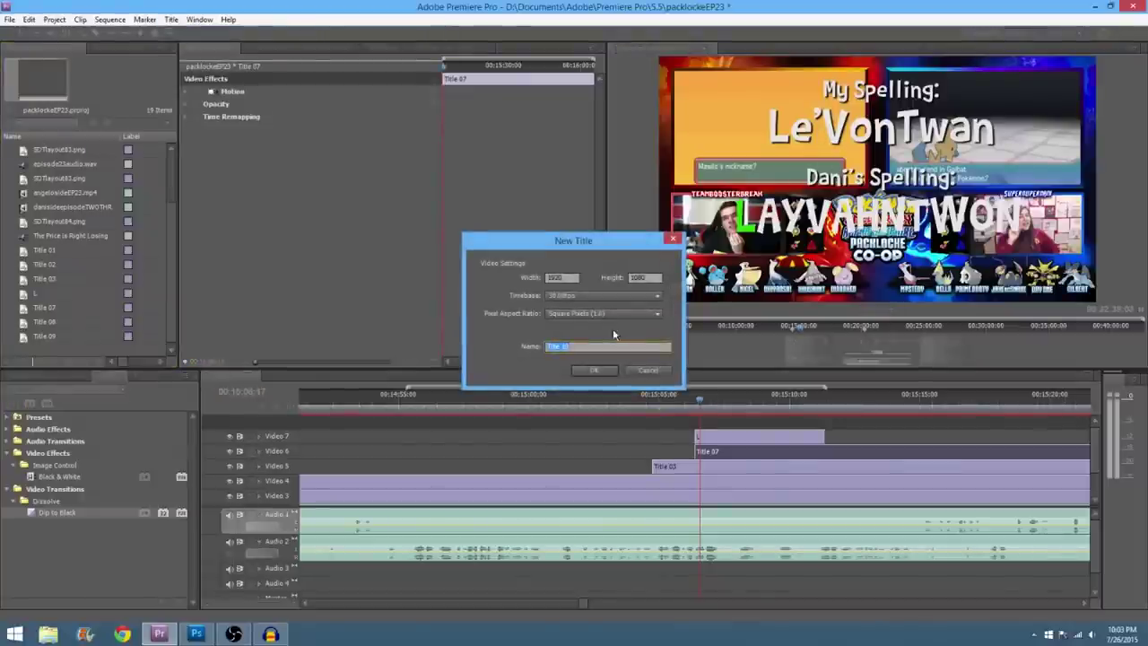
{"action": "left_click", "coordinate": [599, 368]}
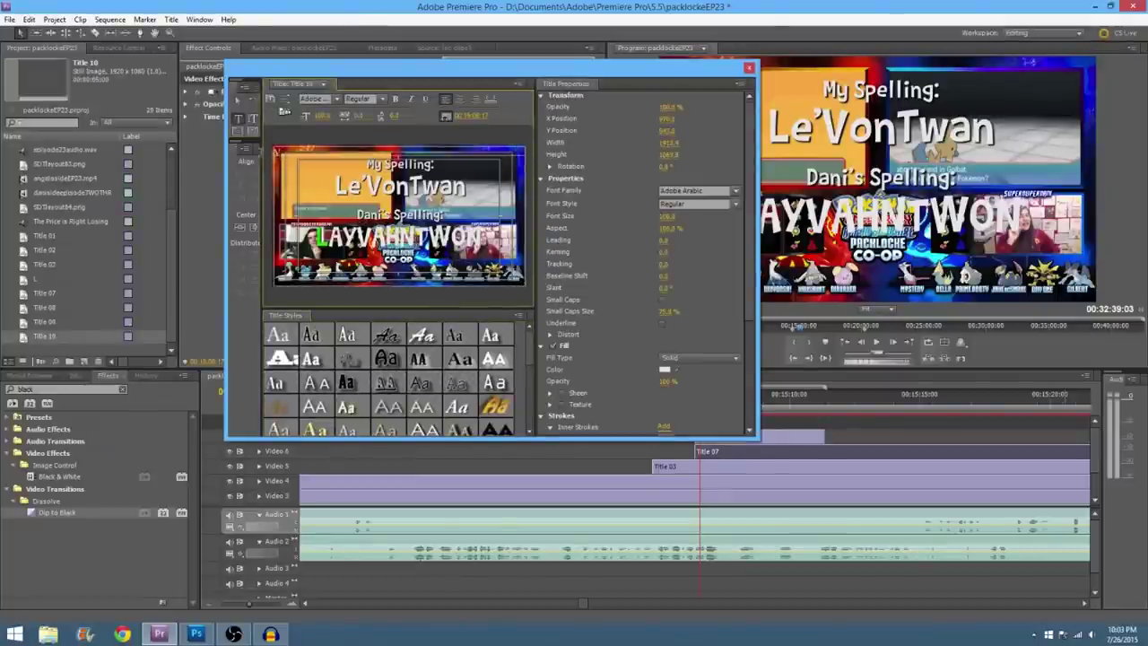
Step: Set the V title's text size to 200 and its font to Barthowheel
{"action": "left_click_drag", "start_coordinate": [326, 116], "coordinate": [324, 116]}
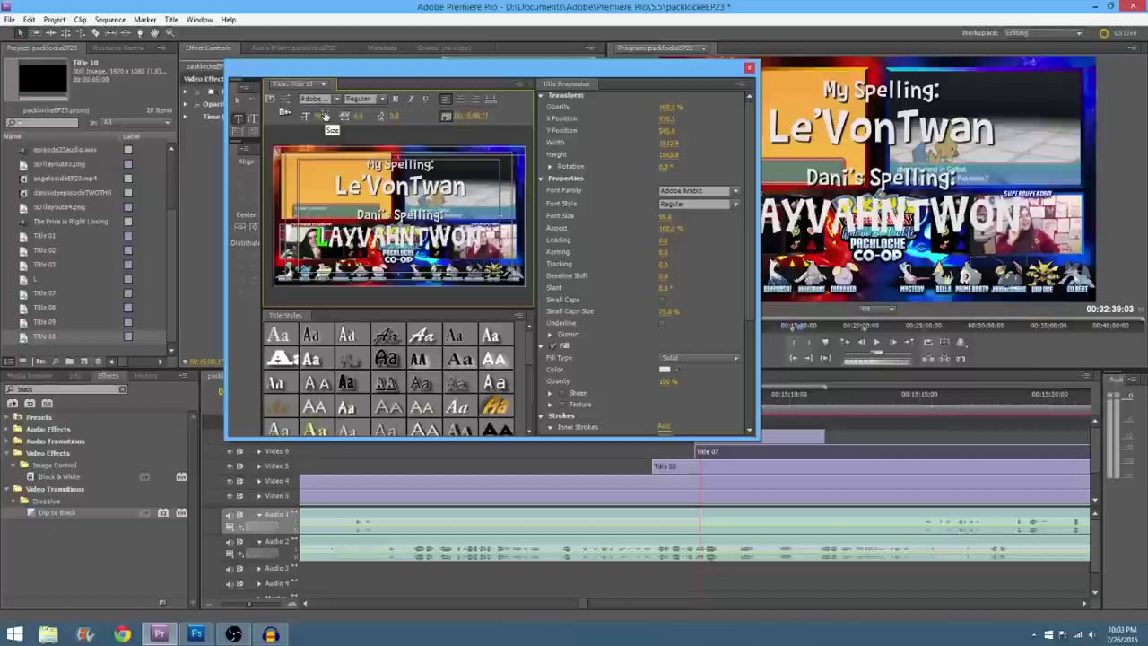
{"action": "left_click", "coordinate": [323, 116]}
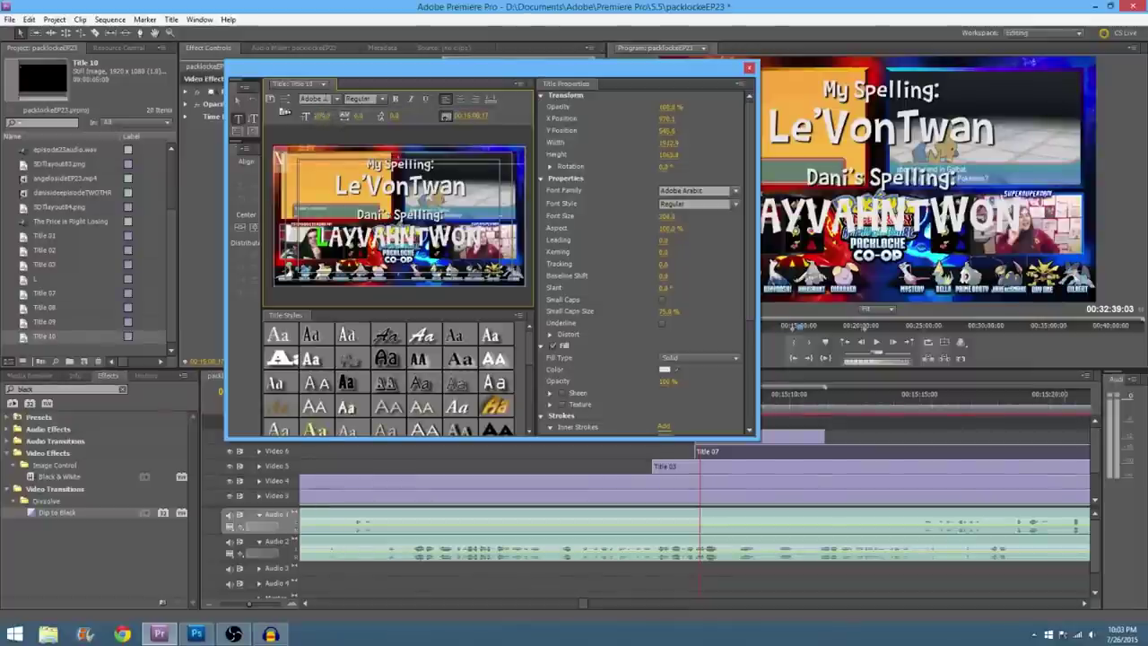
{"action": "left_click", "coordinate": [338, 98]}
{"action": "scroll", "coordinate": [415, 162], "scroll_direction": "down", "scroll_amount": 10}
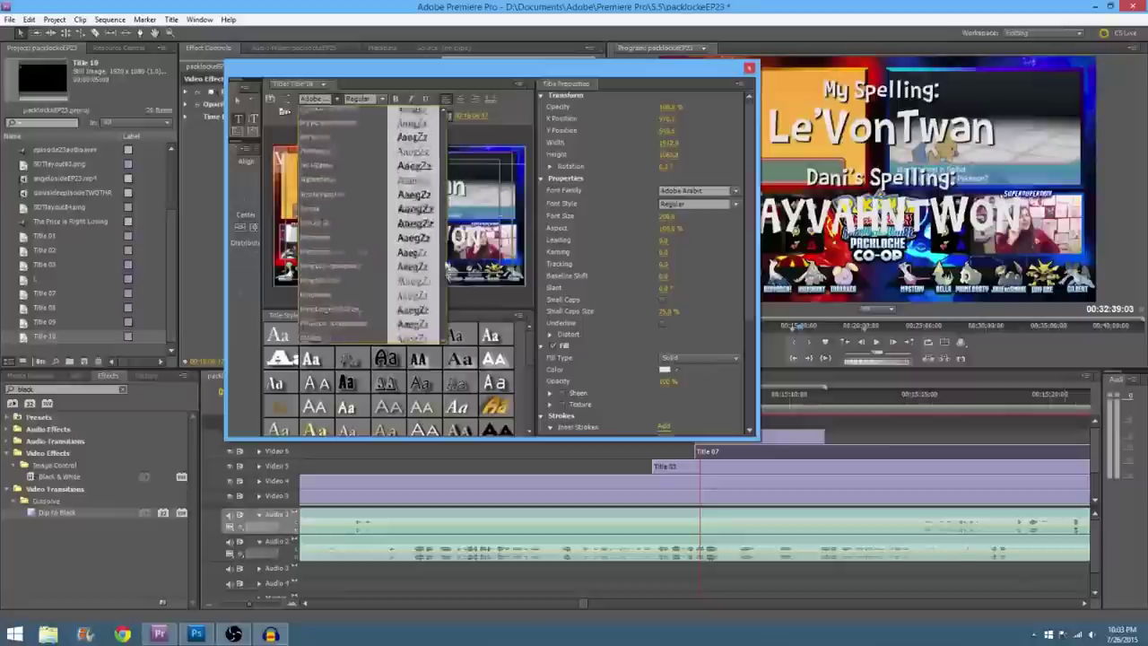
{"action": "scroll", "coordinate": [453, 165], "scroll_direction": "up", "scroll_amount": 10}
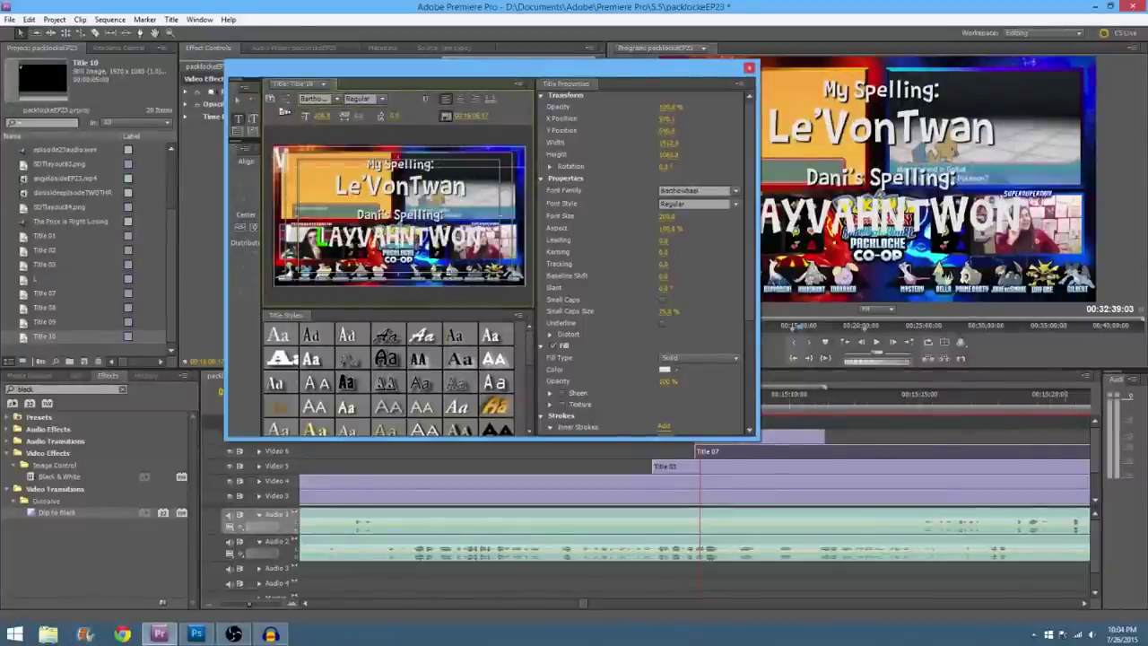
{"action": "left_click", "coordinate": [359, 240]}
Step: Enable the shadow on the letter V, set its fill colour to 24D800, and close the title editor
{"action": "scroll", "coordinate": [746, 310], "scroll_direction": "down", "scroll_amount": 5}
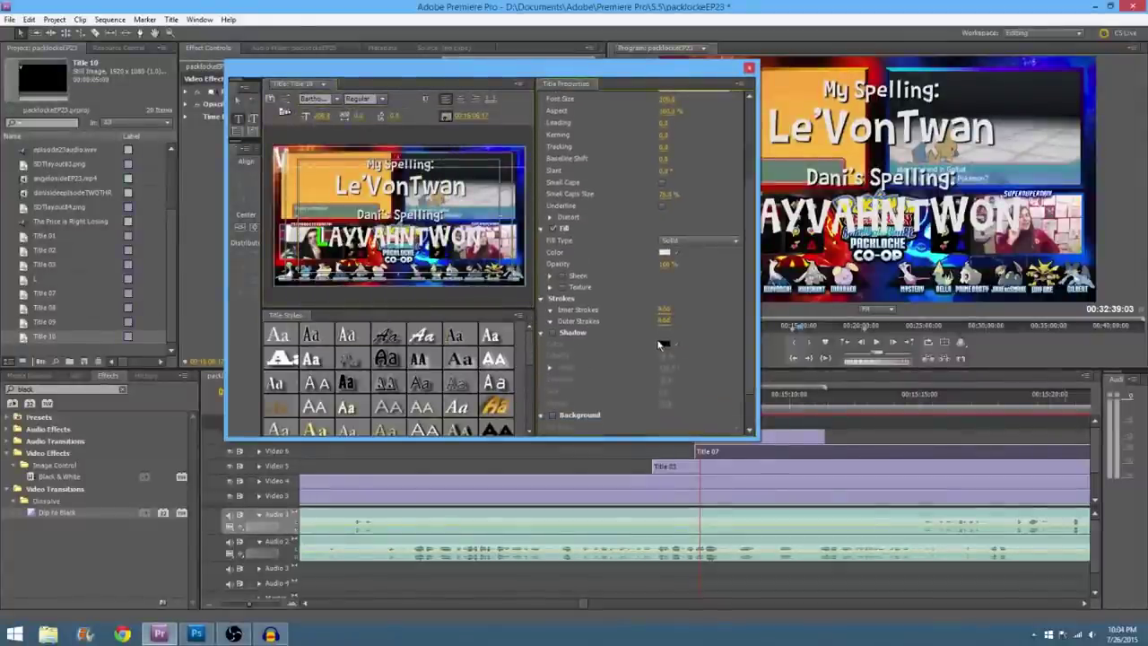
{"action": "left_click", "coordinate": [553, 333]}
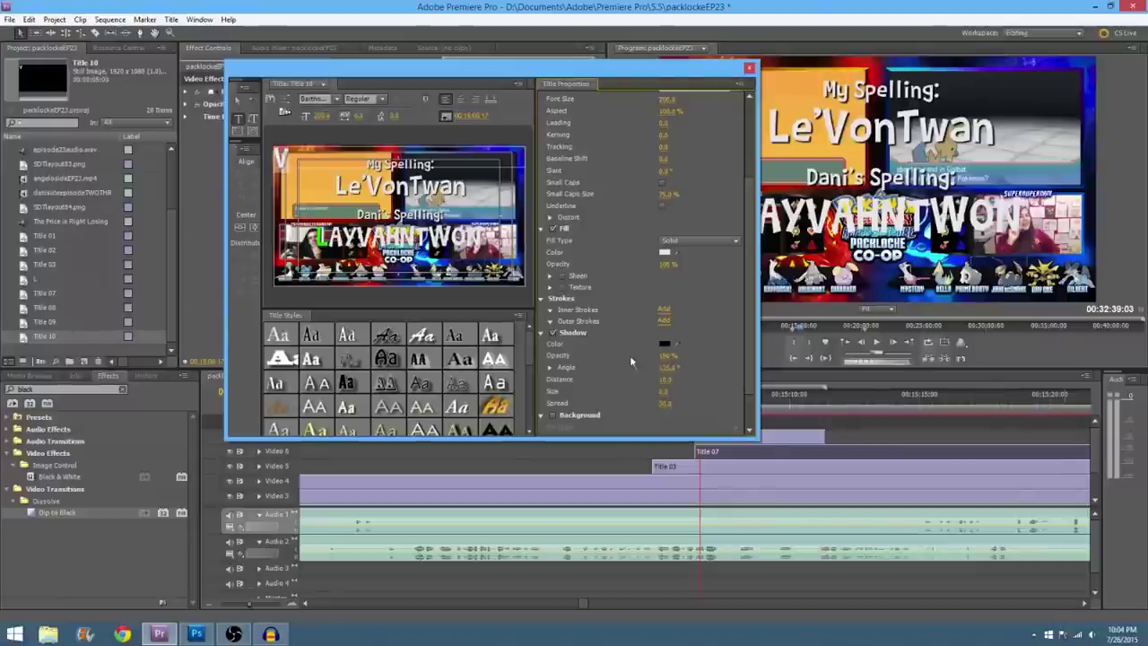
{"action": "left_click", "coordinate": [664, 344]}
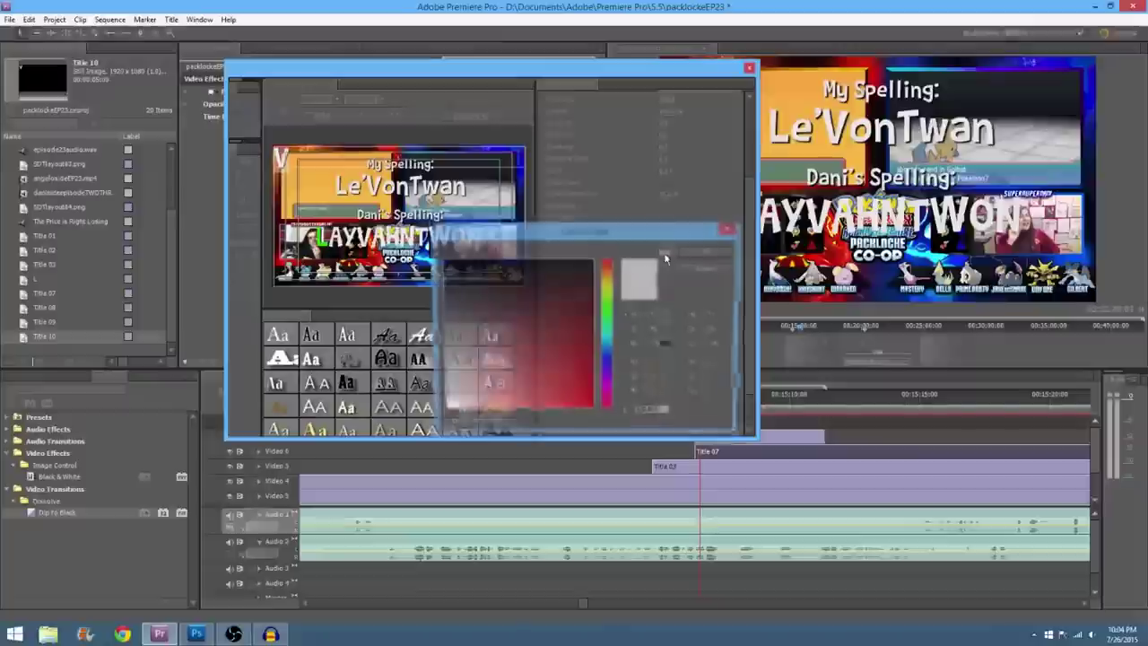
{"action": "left_click", "coordinate": [668, 412]}
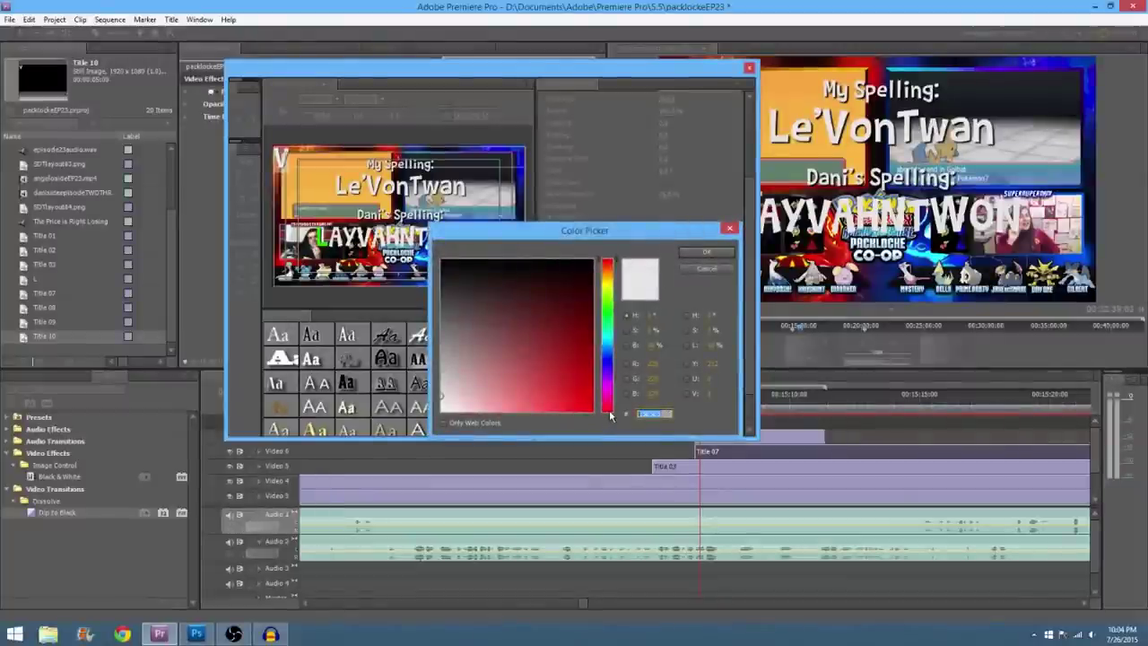
{"action": "type", "text": "24"}
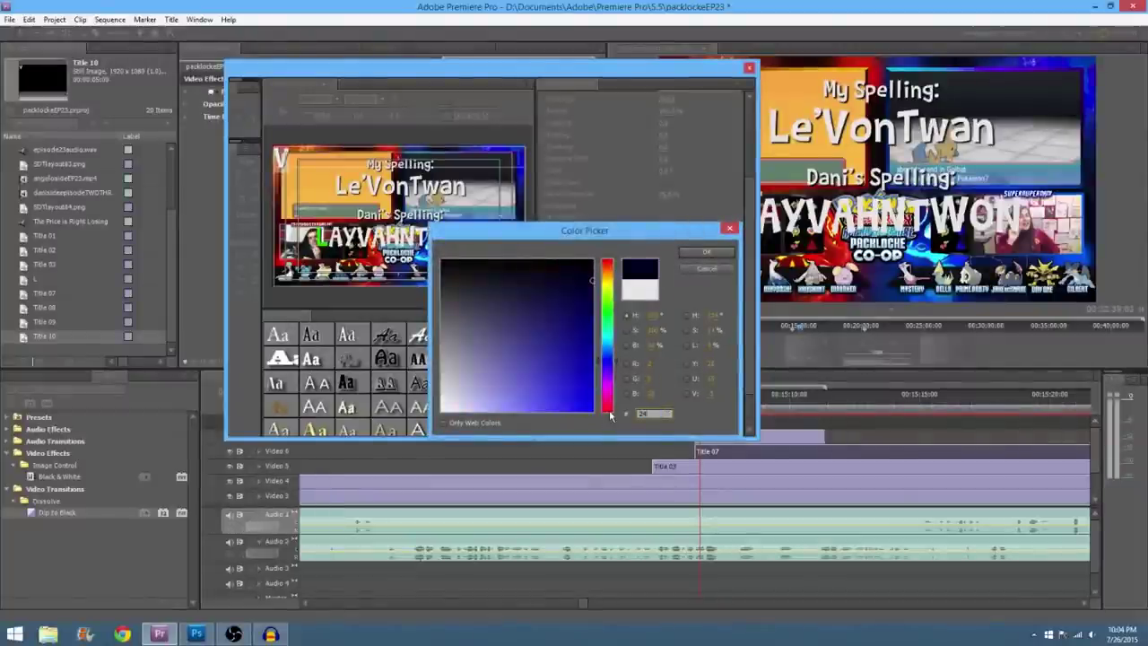
{"action": "type", "text": "d800"}
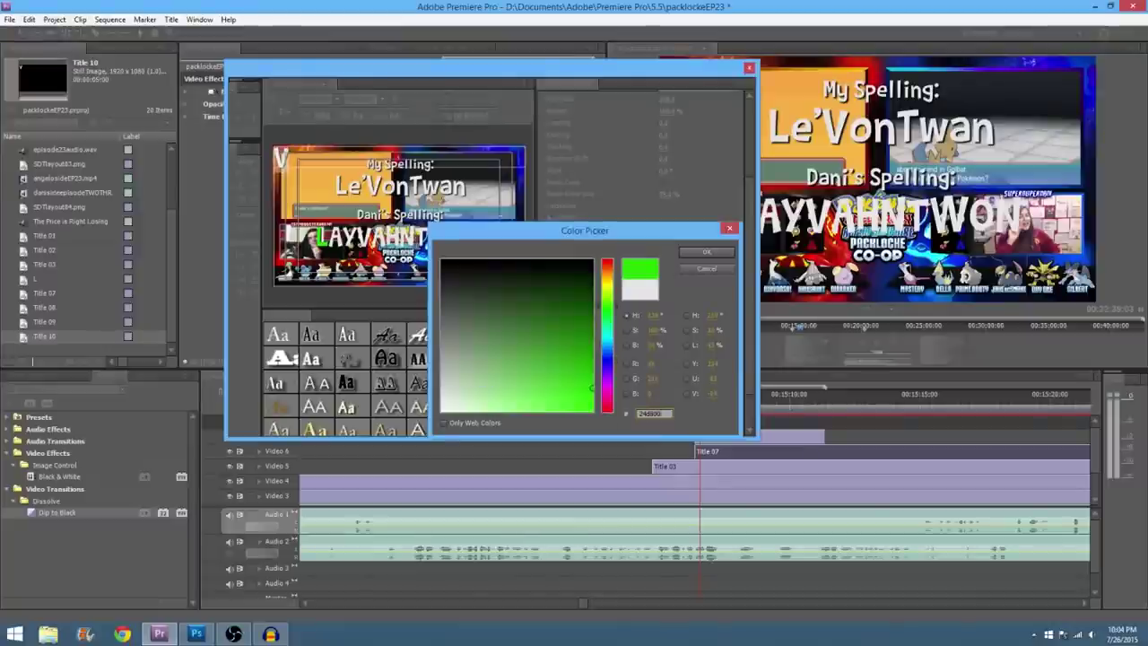
{"action": "left_click", "coordinate": [695, 252]}
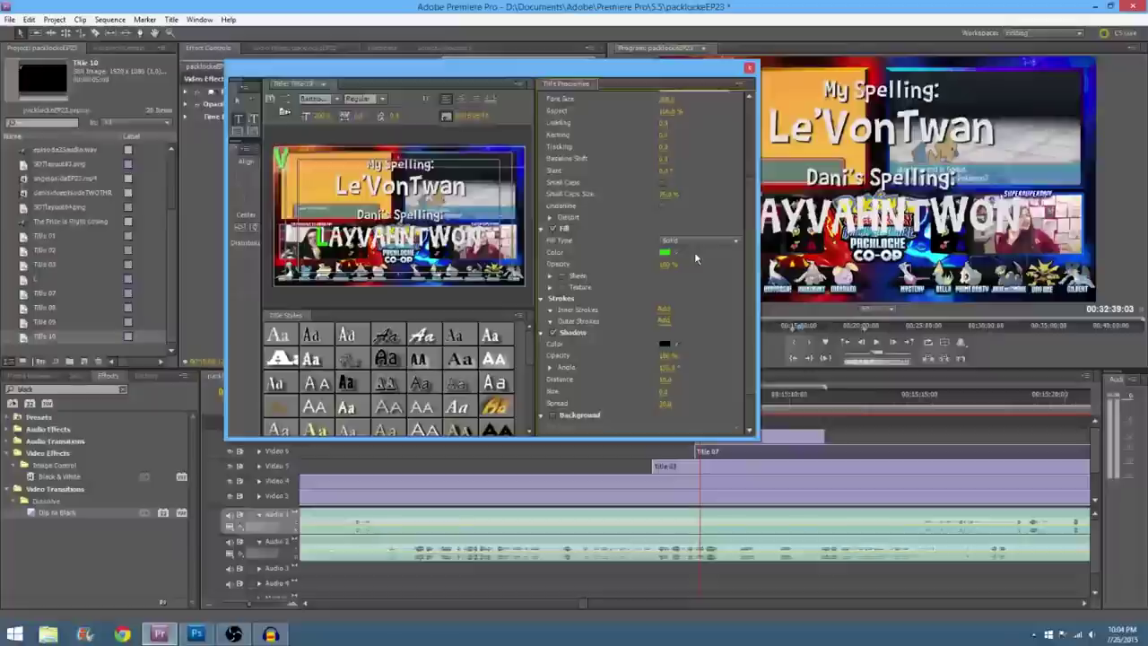
{"action": "left_click", "coordinate": [749, 70]}
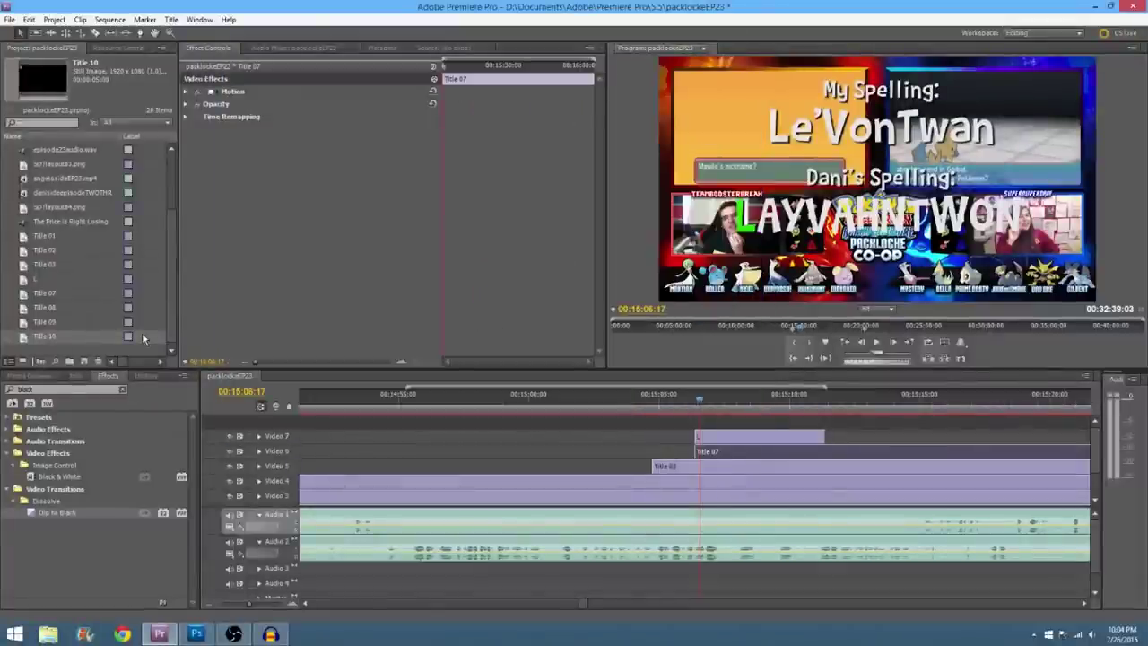
Step: Rename the project items Title 10 as V, Title 09 as Y and Title 08 as A
{"action": "left_click", "coordinate": [46, 336]}
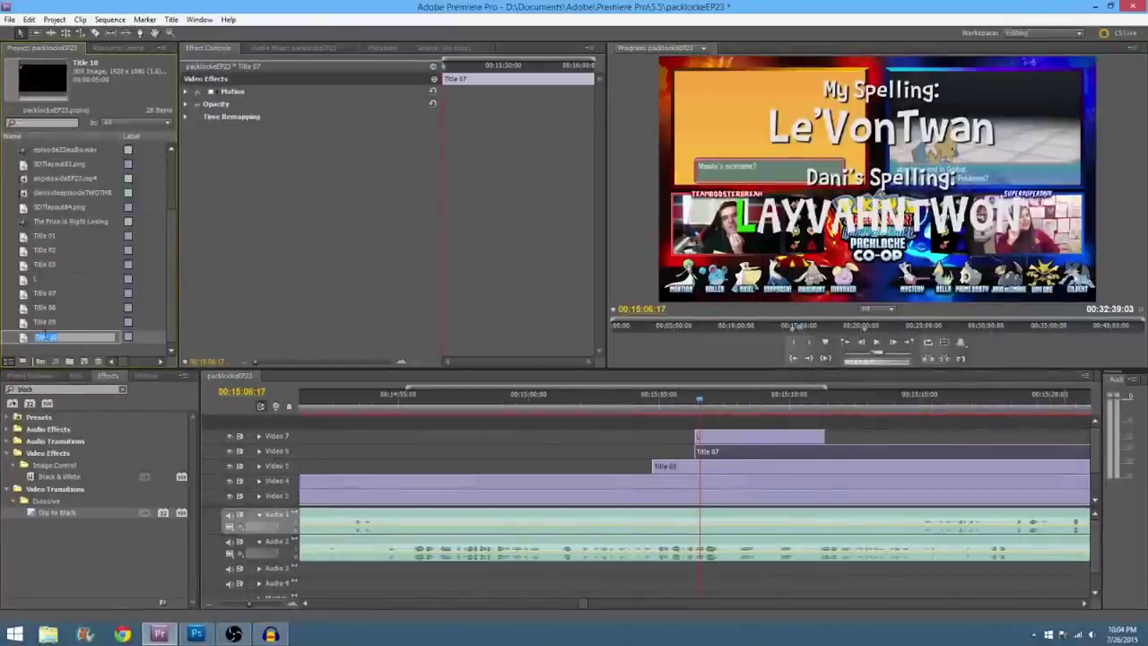
{"action": "type", "text": "V"}
{"action": "key", "text": "Return"}
{"action": "left_click", "coordinate": [51, 322]}
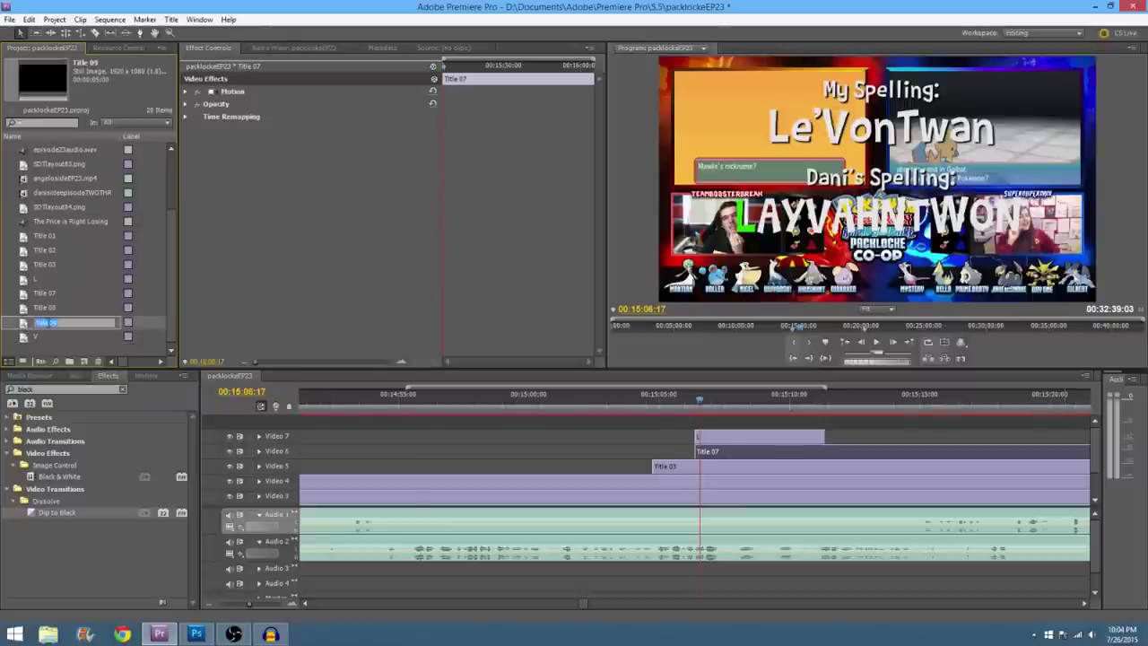
{"action": "type", "text": "V"}
{"action": "left_click", "coordinate": [51, 307]}
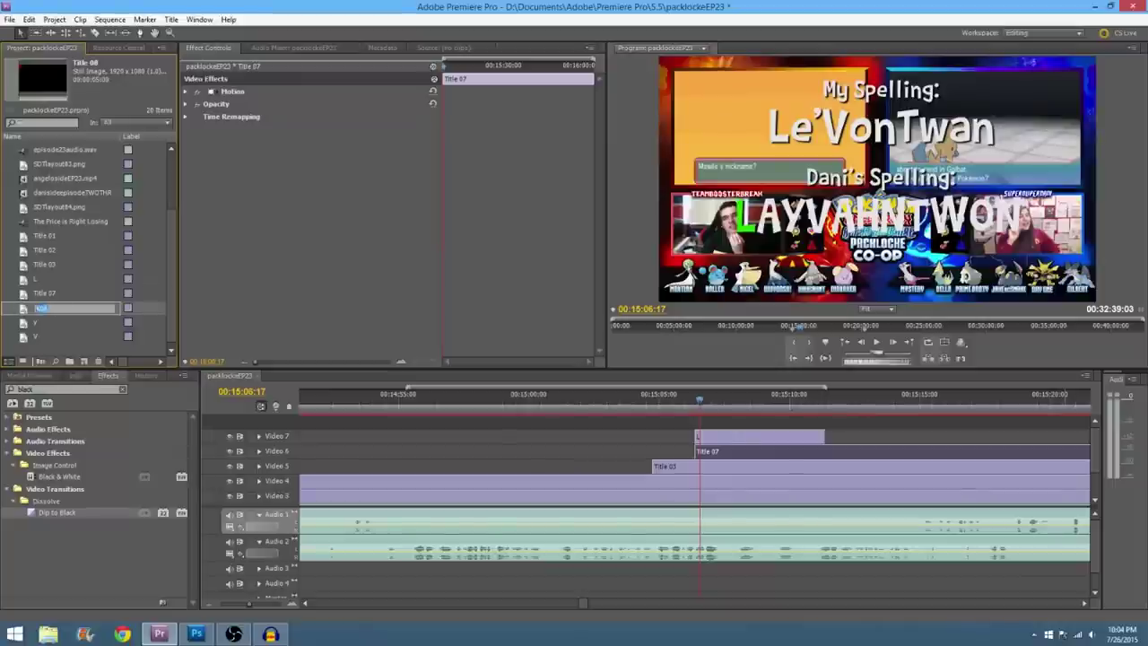
{"action": "left_click", "coordinate": [47, 295]}
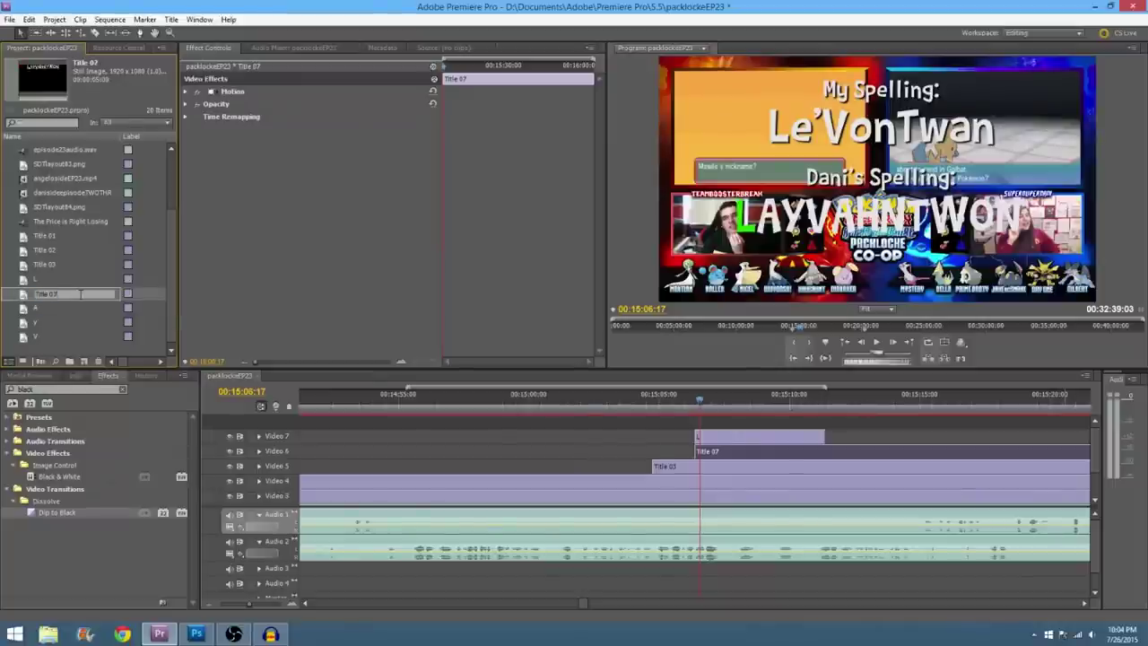
{"action": "left_click", "coordinate": [75, 348]}
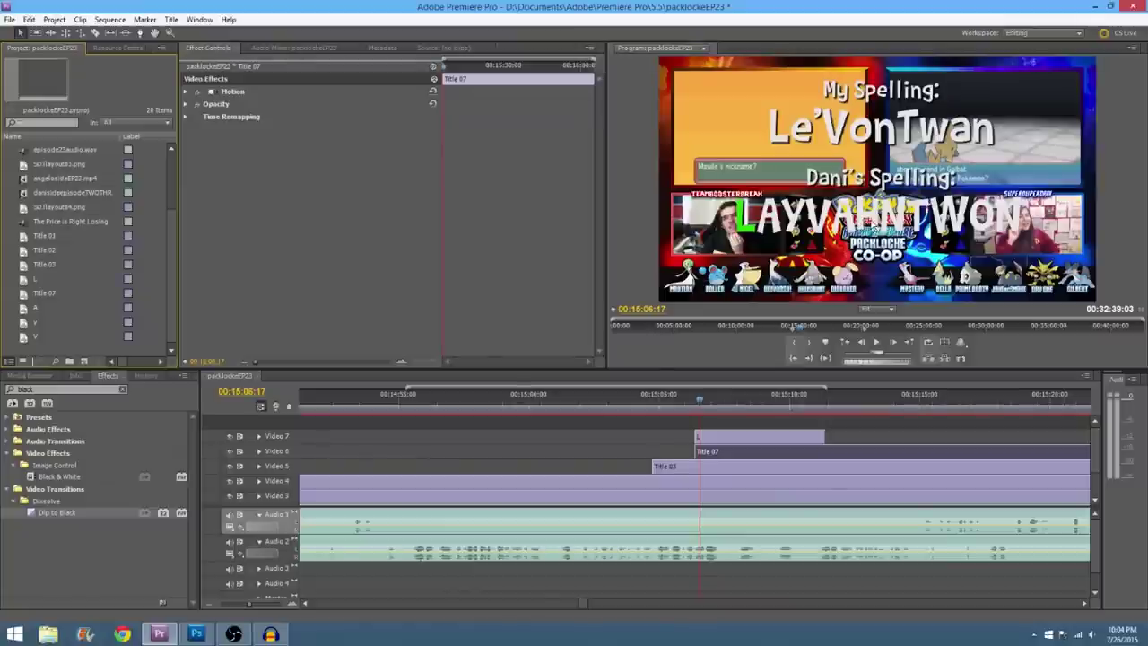
Step: Create a new default still title named Title 11 and draw a text box across nearly the whole frame
{"action": "left_click", "coordinate": [170, 18]}
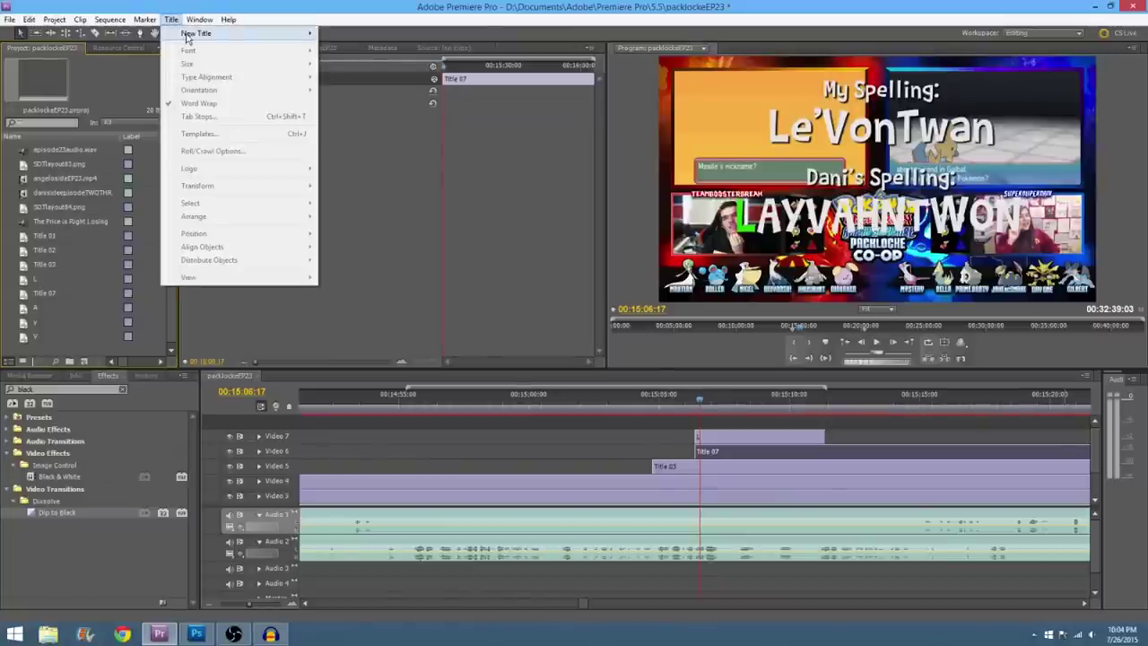
{"action": "mouse_move", "coordinate": [187, 38]}
{"action": "left_click", "coordinate": [350, 33]}
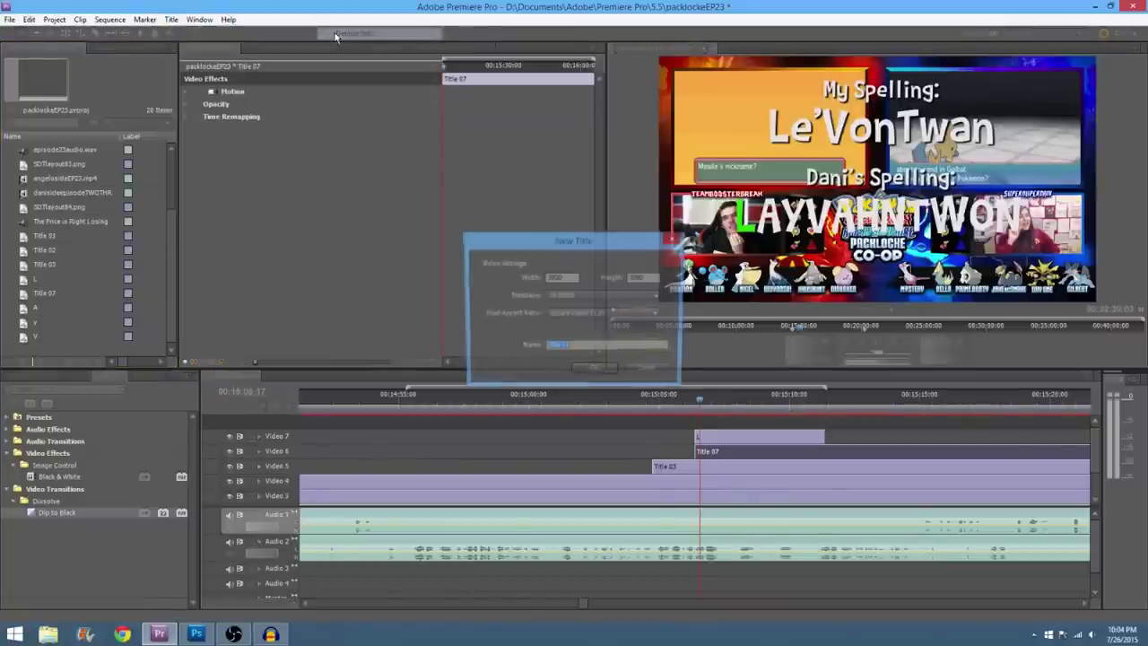
{"action": "left_click", "coordinate": [599, 370]}
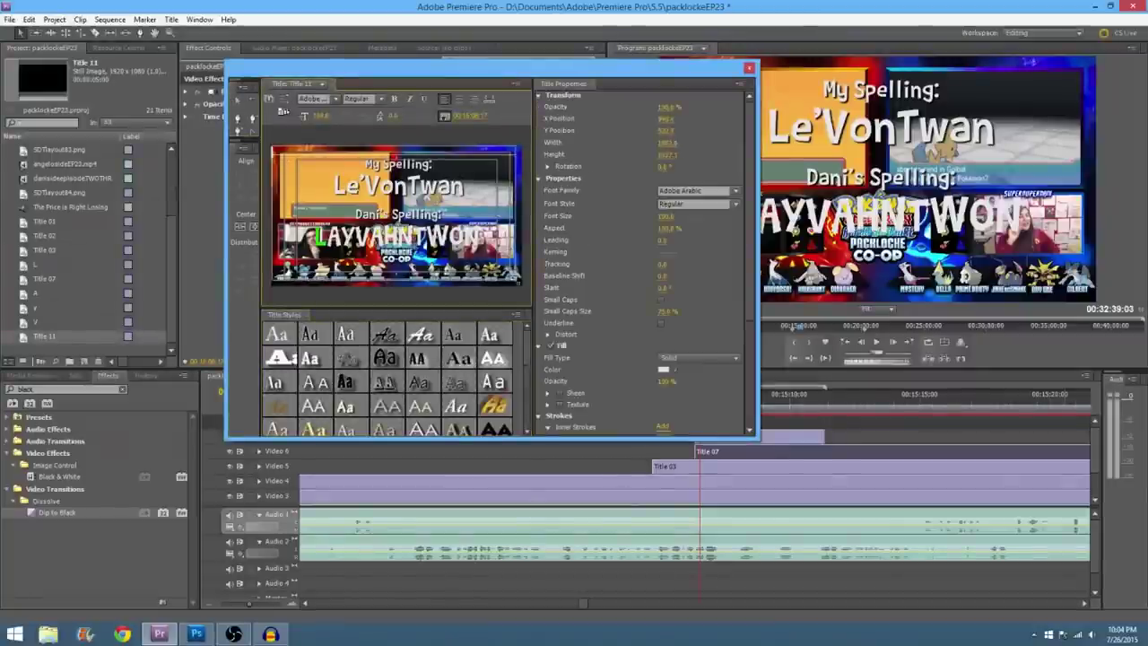
{"action": "left_click_drag", "start_coordinate": [513, 278], "coordinate": [522, 285]}
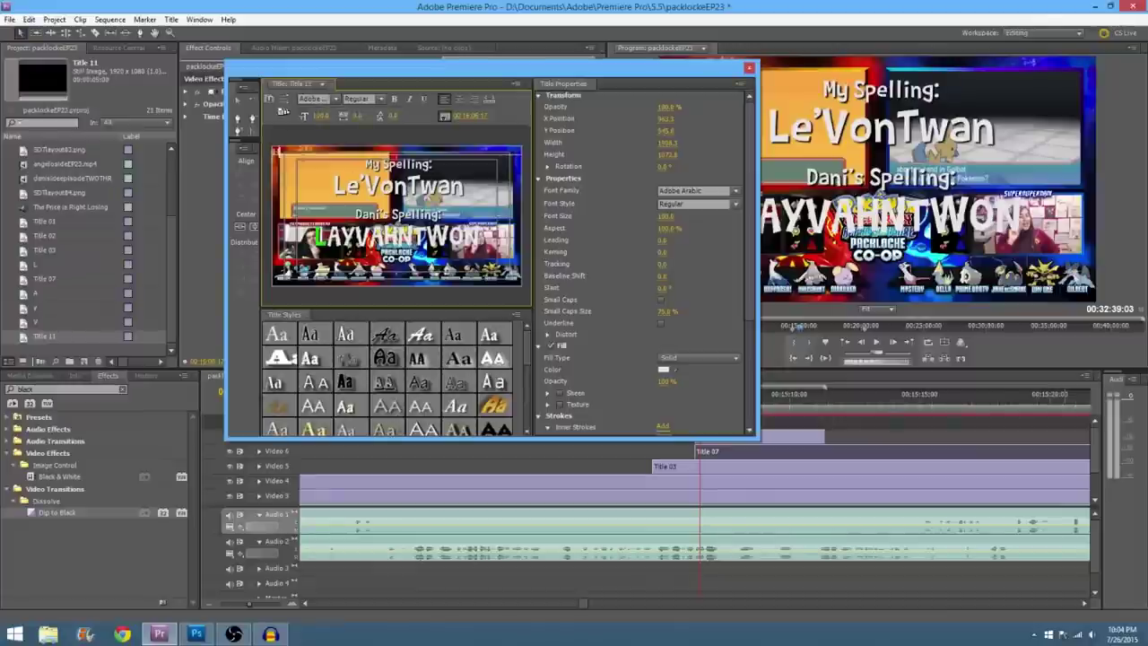
Step: Enter the letter H at text size 200 and set its fill colour to red FF0000
{"action": "left_click", "coordinate": [322, 116]}
{"action": "type", "text": "200"}
{"action": "scroll", "coordinate": [738, 304], "scroll_direction": "down", "scroll_amount": 3}
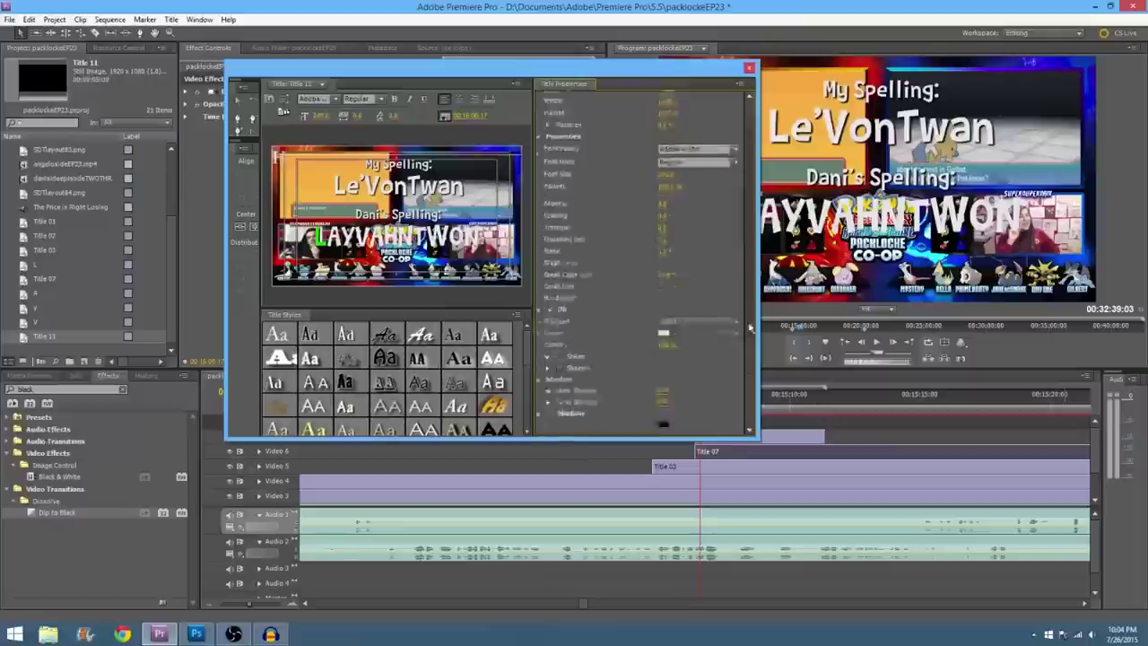
{"action": "left_click", "coordinate": [666, 282]}
{"action": "left_click_drag", "start_coordinate": [576, 296], "coordinate": [593, 411]}
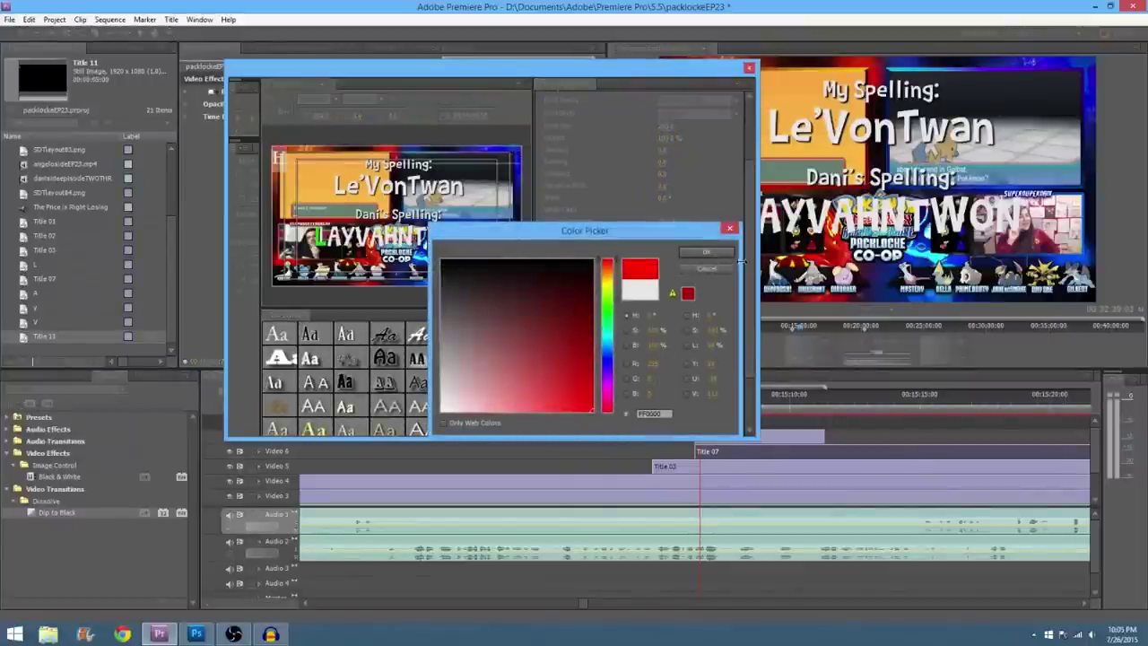
{"action": "left_click", "coordinate": [706, 252]}
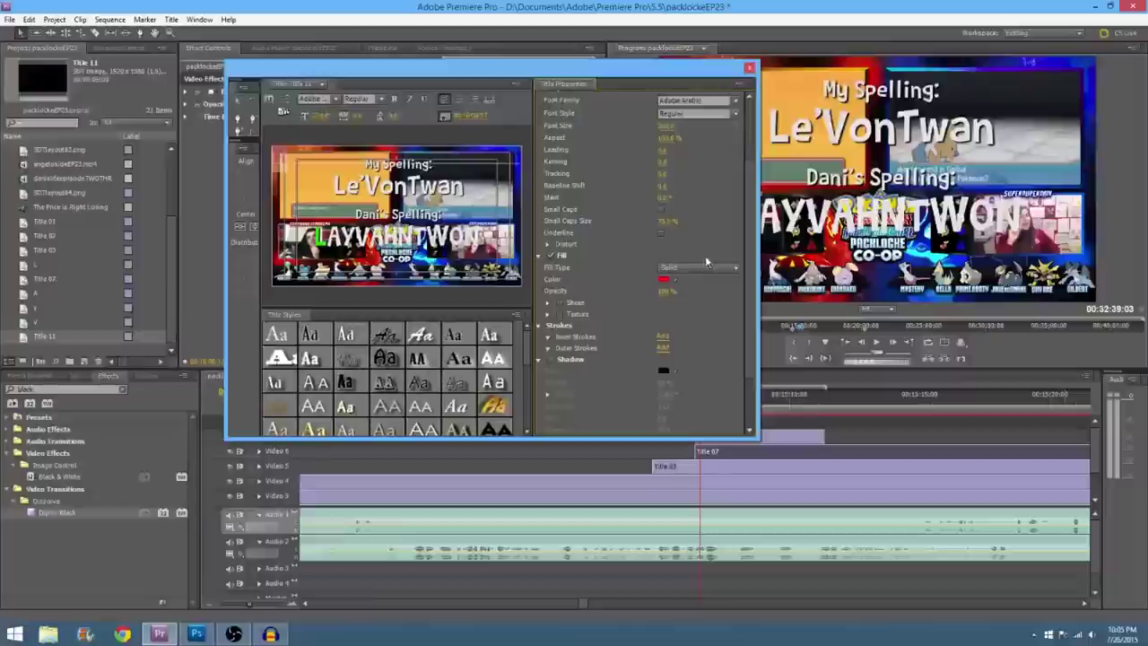
Step: Enable the shadow on the letter H, set its font to Barthowheel, and close the title editor
{"action": "scroll", "coordinate": [748, 267], "scroll_direction": "down", "scroll_amount": 2}
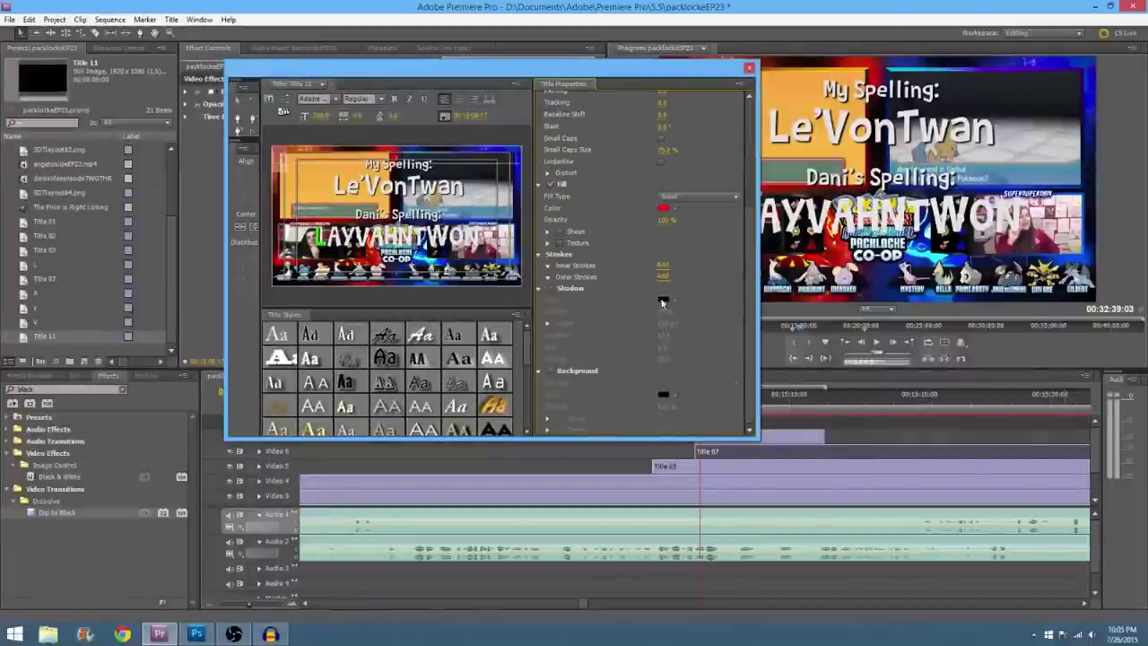
{"action": "left_click", "coordinate": [552, 288]}
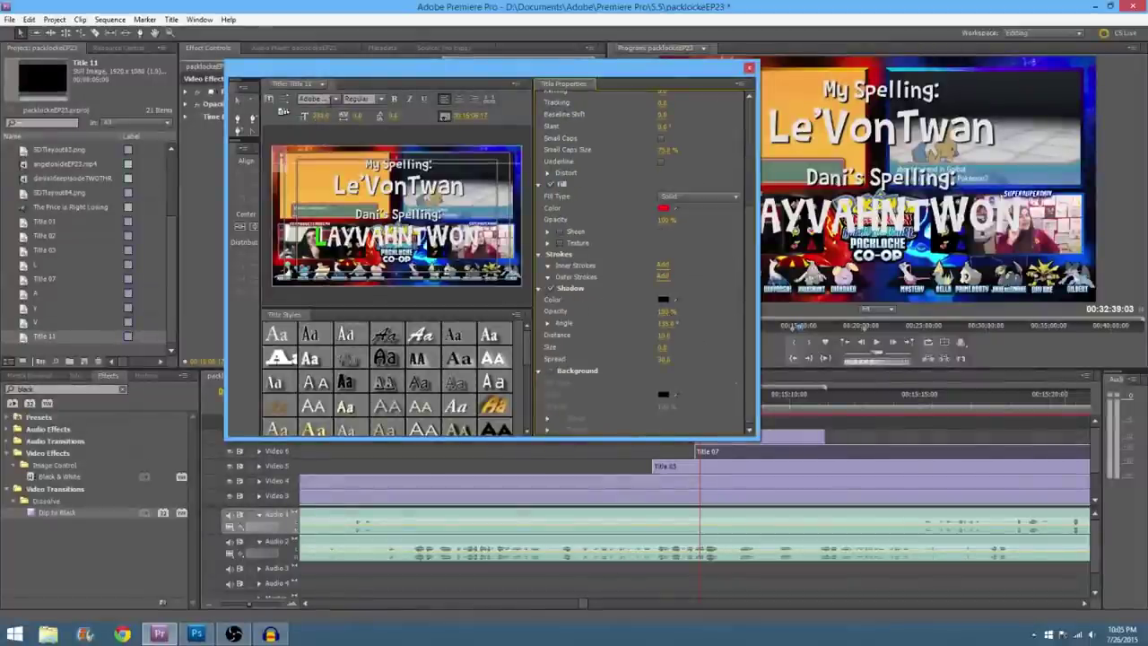
{"action": "left_click", "coordinate": [315, 98]}
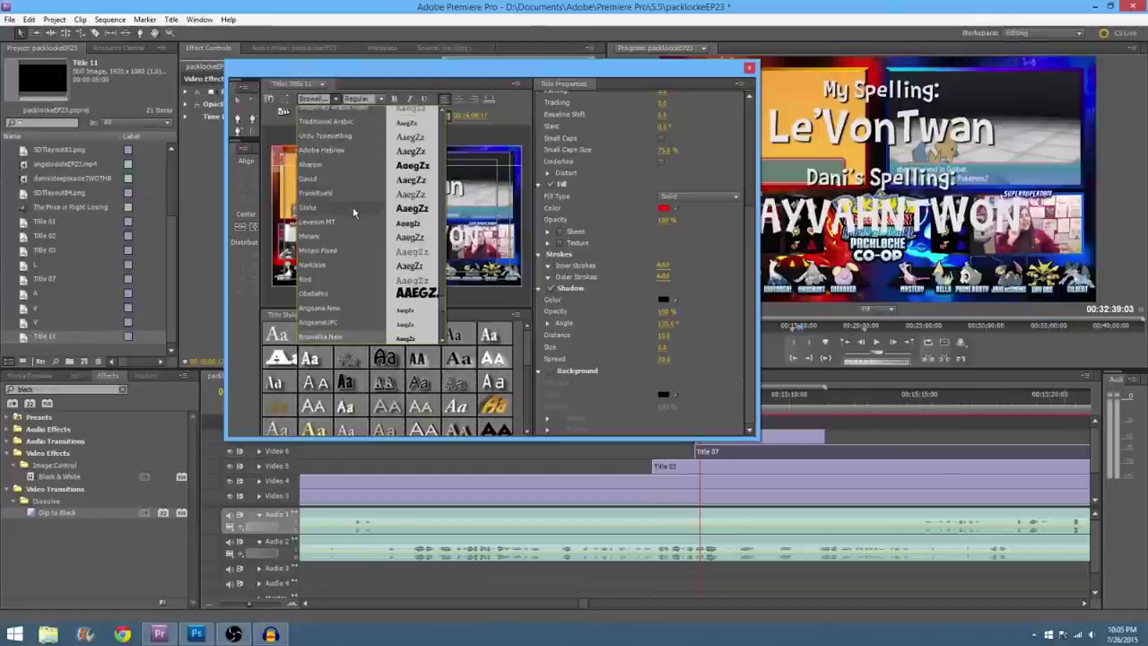
{"action": "scroll", "coordinate": [422, 269], "scroll_direction": "up", "scroll_amount": 8}
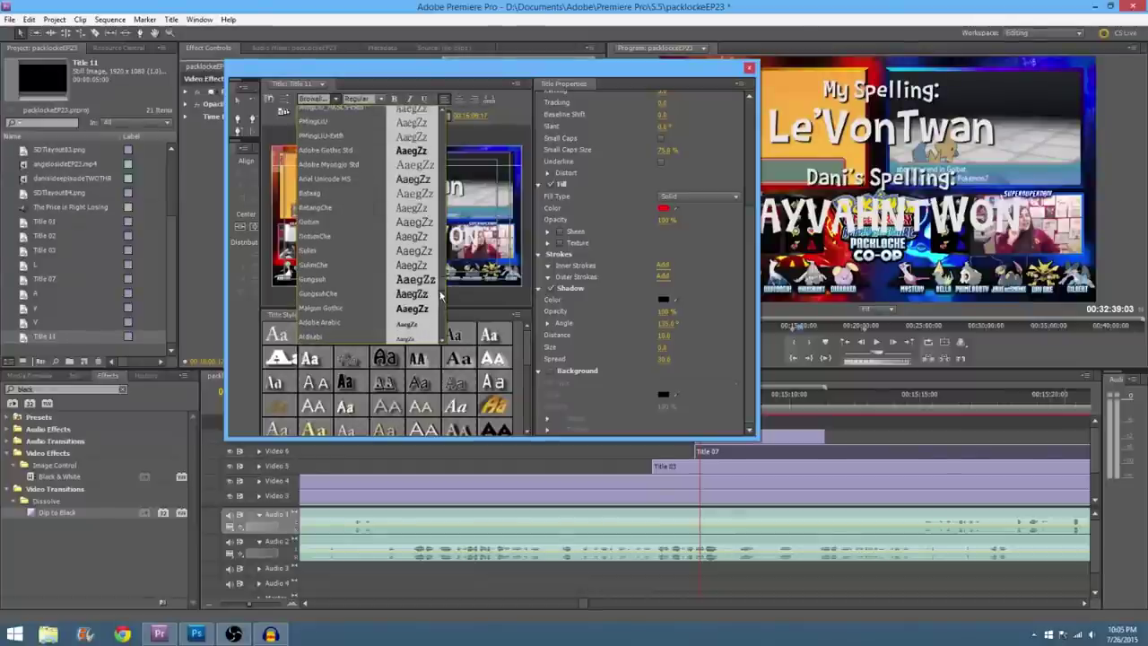
{"action": "scroll", "coordinate": [440, 294], "scroll_direction": "up", "scroll_amount": 10}
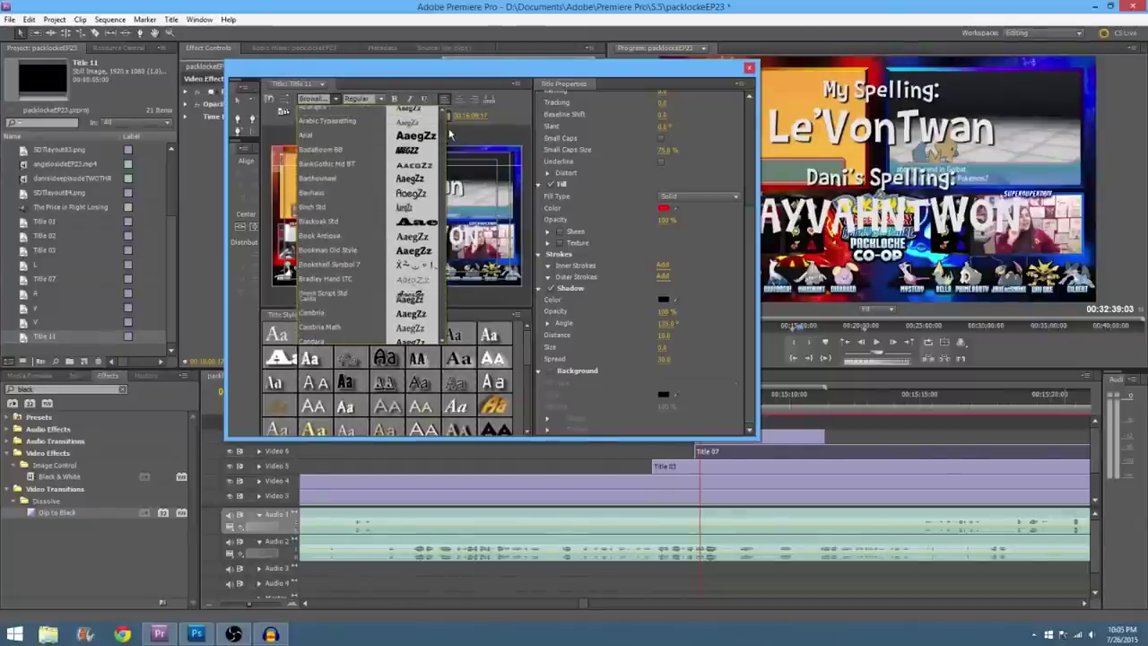
{"action": "left_click", "coordinate": [354, 178]}
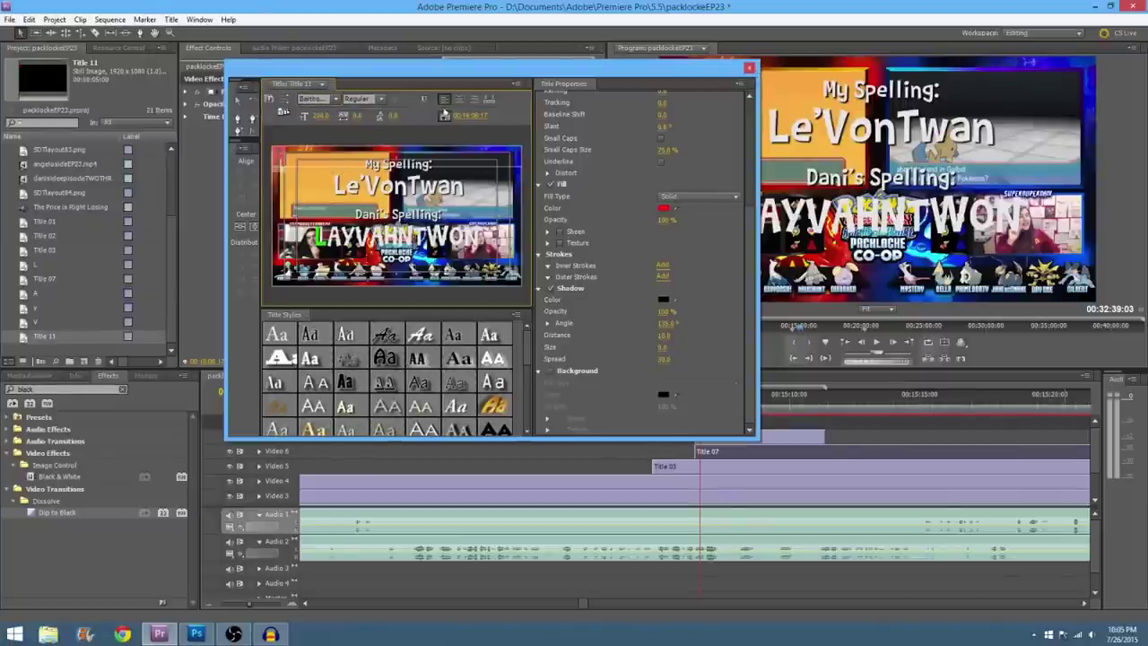
{"action": "left_click", "coordinate": [749, 68]}
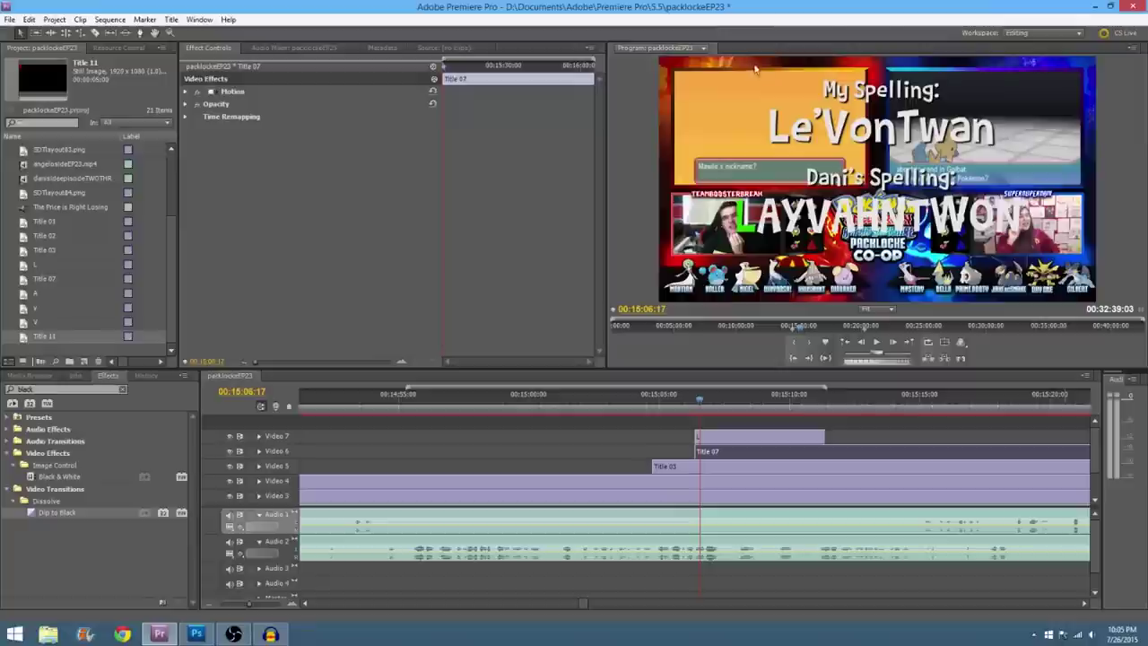
Step: Rename the project item Title 11 as h
{"action": "left_click", "coordinate": [67, 339]}
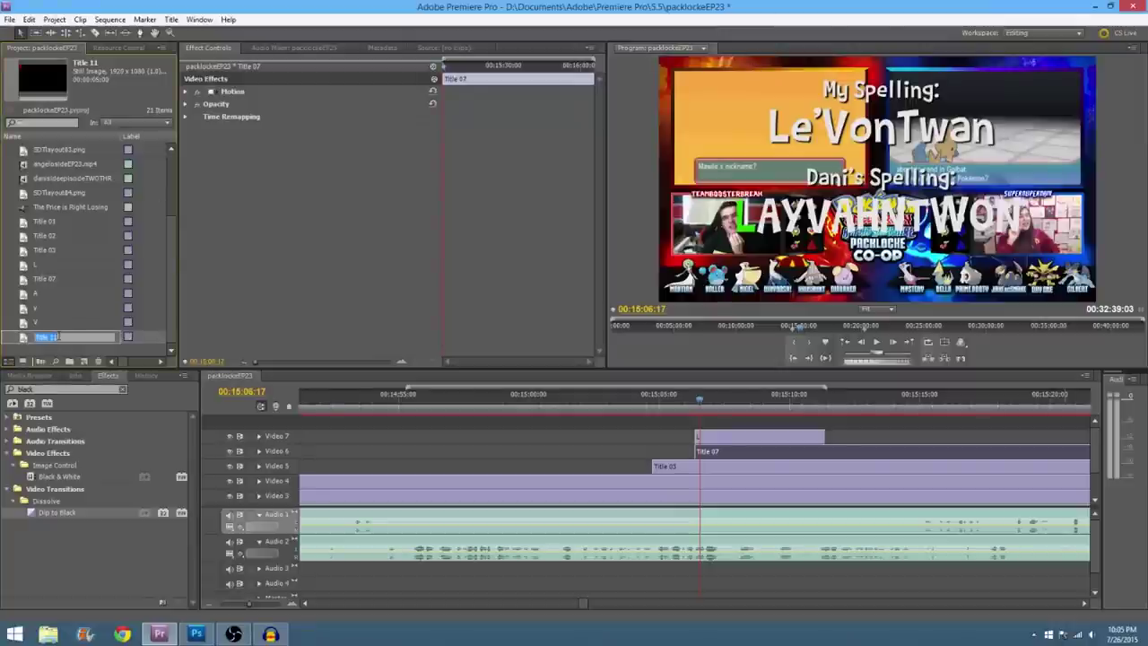
{"action": "type", "text": "A"}
{"action": "double_click", "coordinate": [81, 353]}
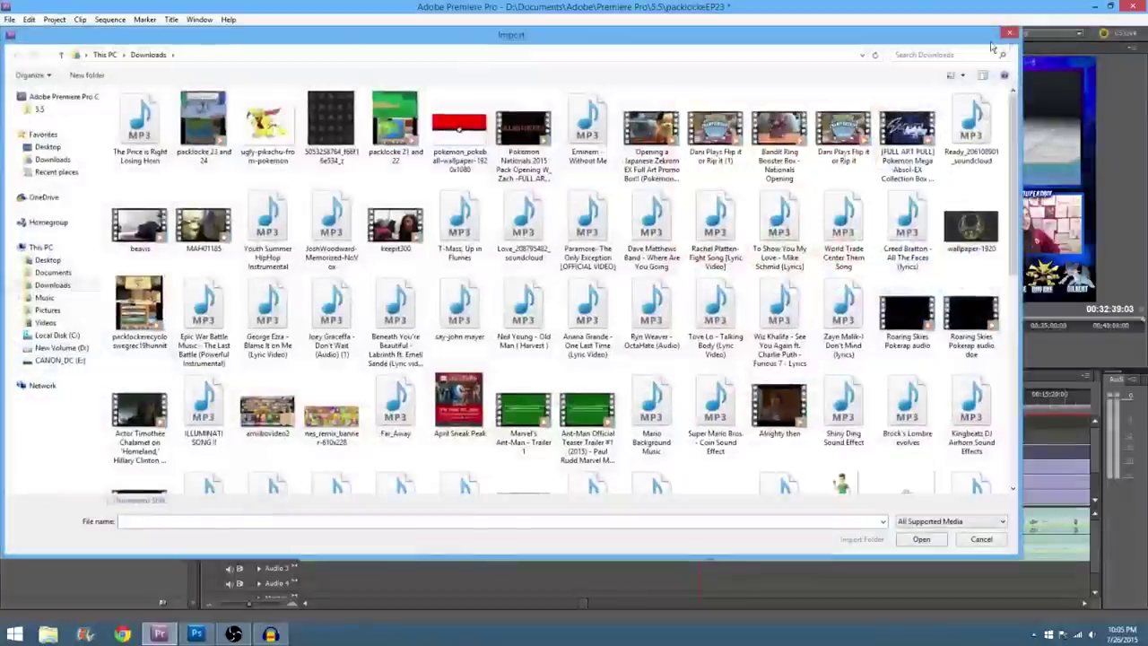
{"action": "left_click", "coordinate": [1009, 34]}
Step: Create a new default still title named N and draw a text box across nearly the whole frame
{"action": "left_click", "coordinate": [170, 19]}
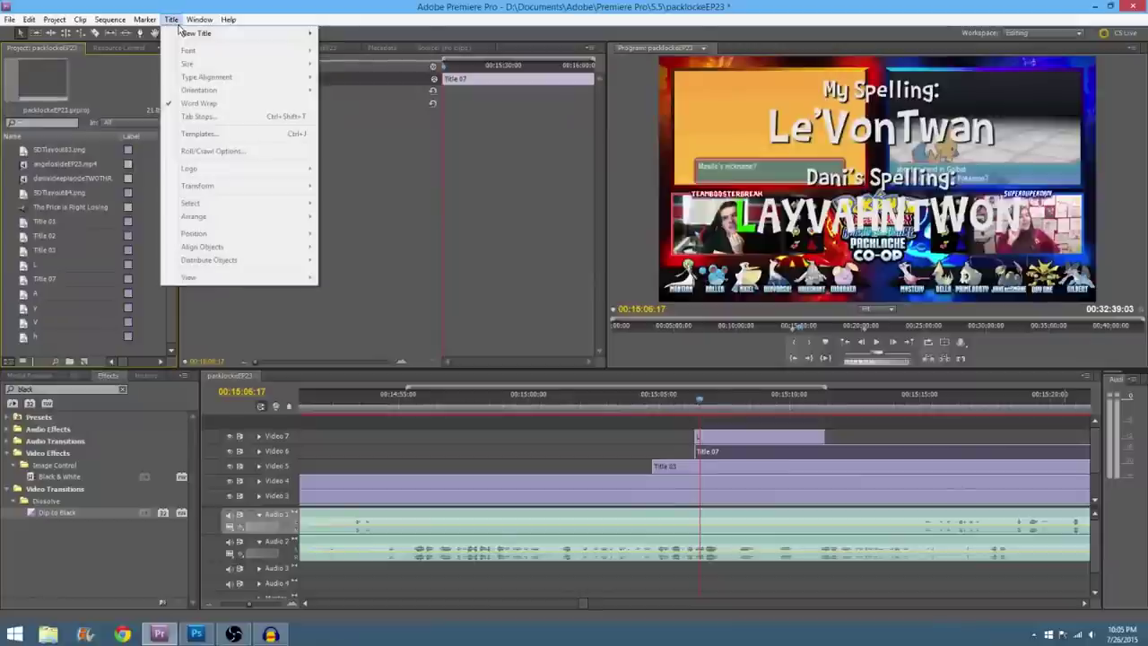
{"action": "mouse_move", "coordinate": [269, 33]}
{"action": "left_click", "coordinate": [326, 60]}
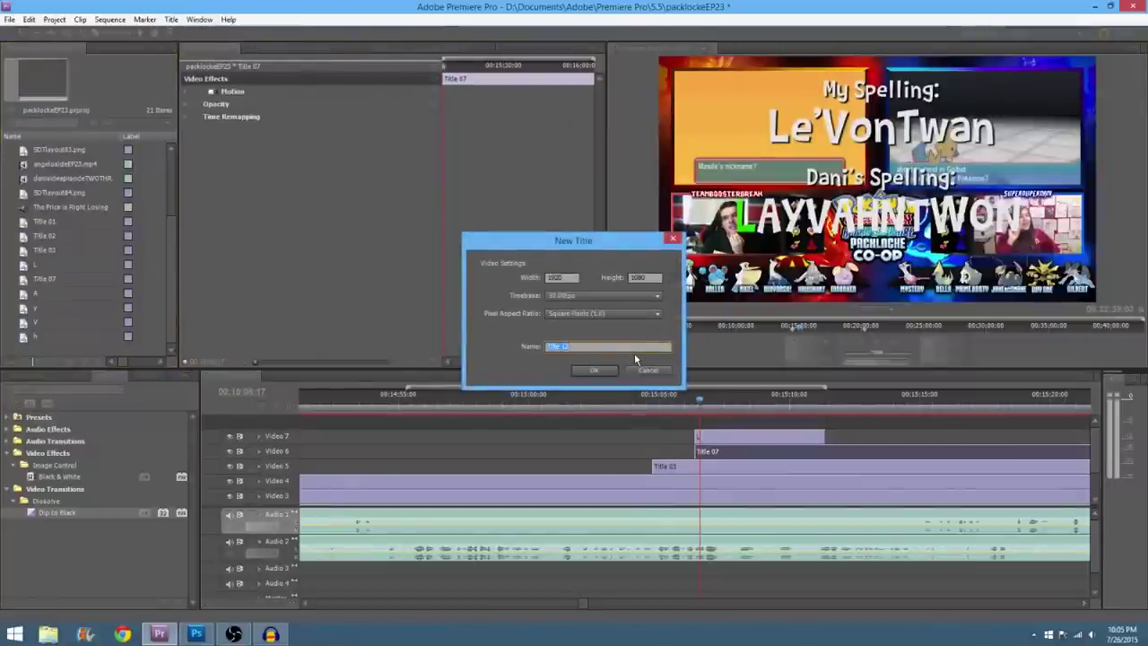
{"action": "type", "text": "N"}
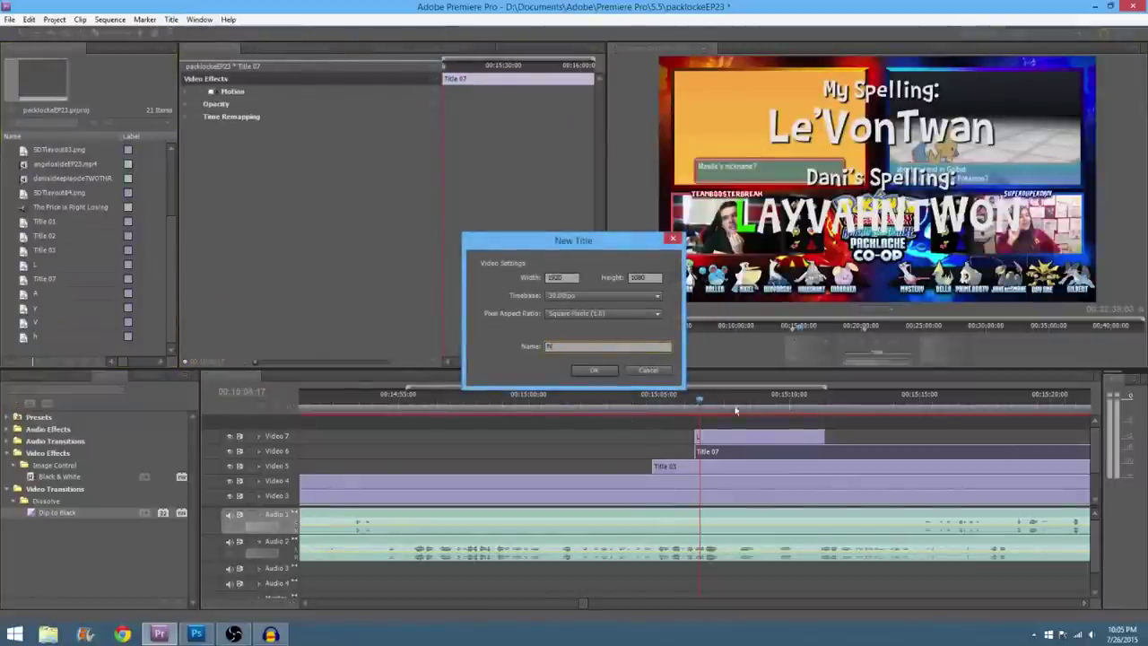
{"action": "left_click", "coordinate": [593, 370]}
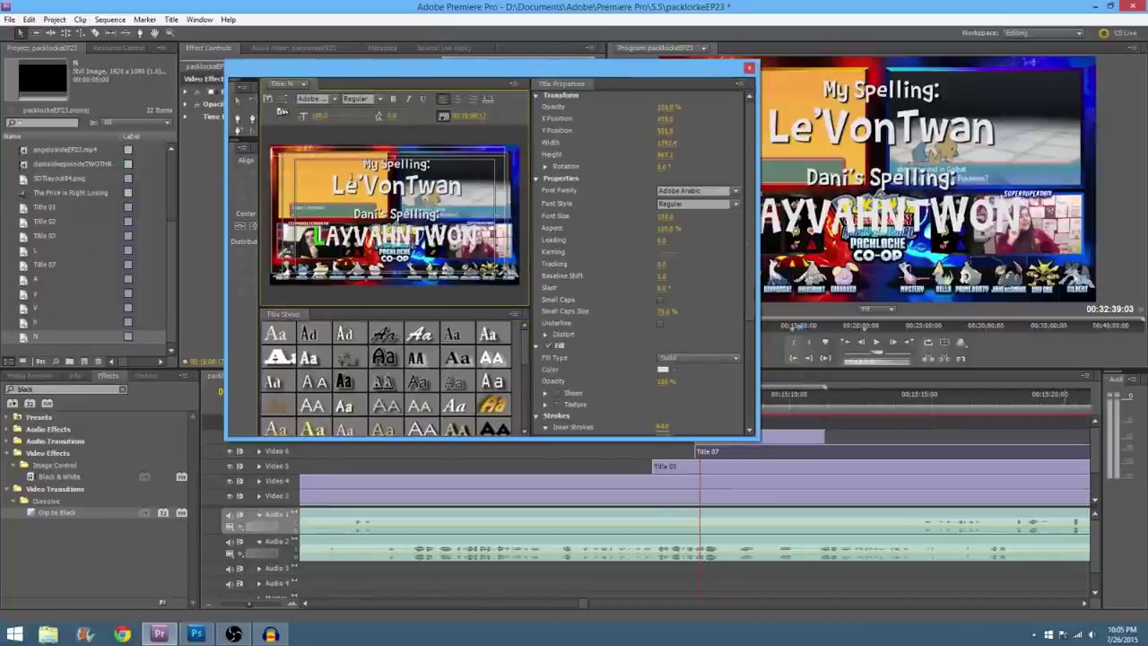
Step: Enter the letter N at text size 200 and set its font to Barthowheel
{"action": "left_click_drag", "start_coordinate": [321, 116], "coordinate": [404, 116]}
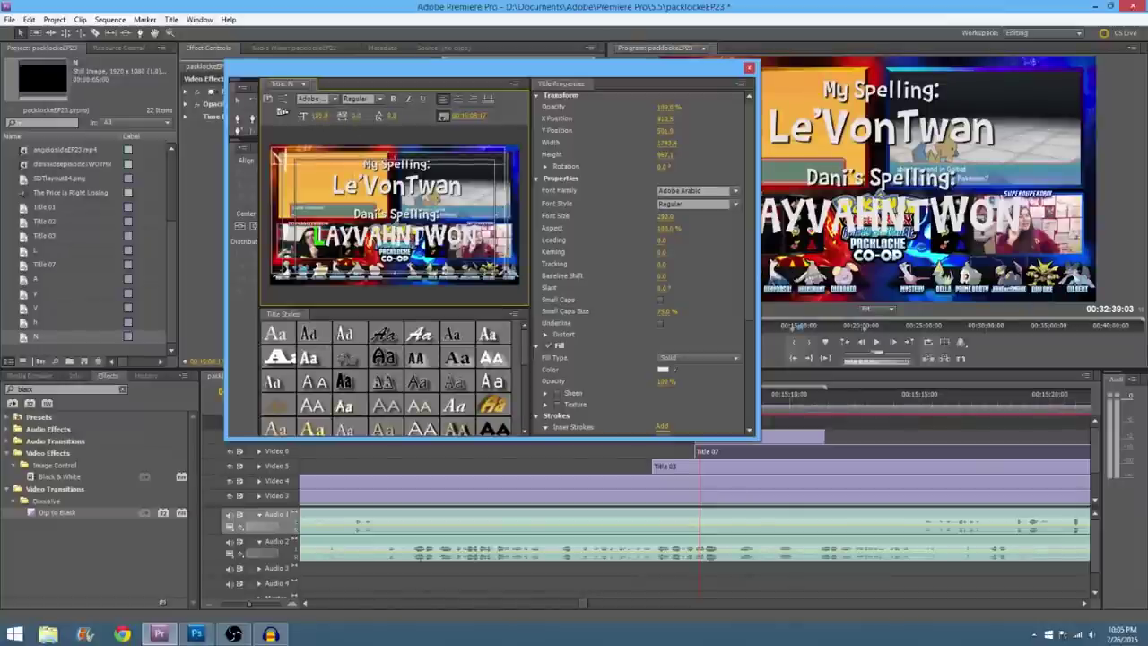
{"action": "left_click", "coordinate": [313, 98]}
{"action": "type", "text": "b"}
{"action": "left_click", "coordinate": [335, 101]}
{"action": "left_click", "coordinate": [331, 143]}
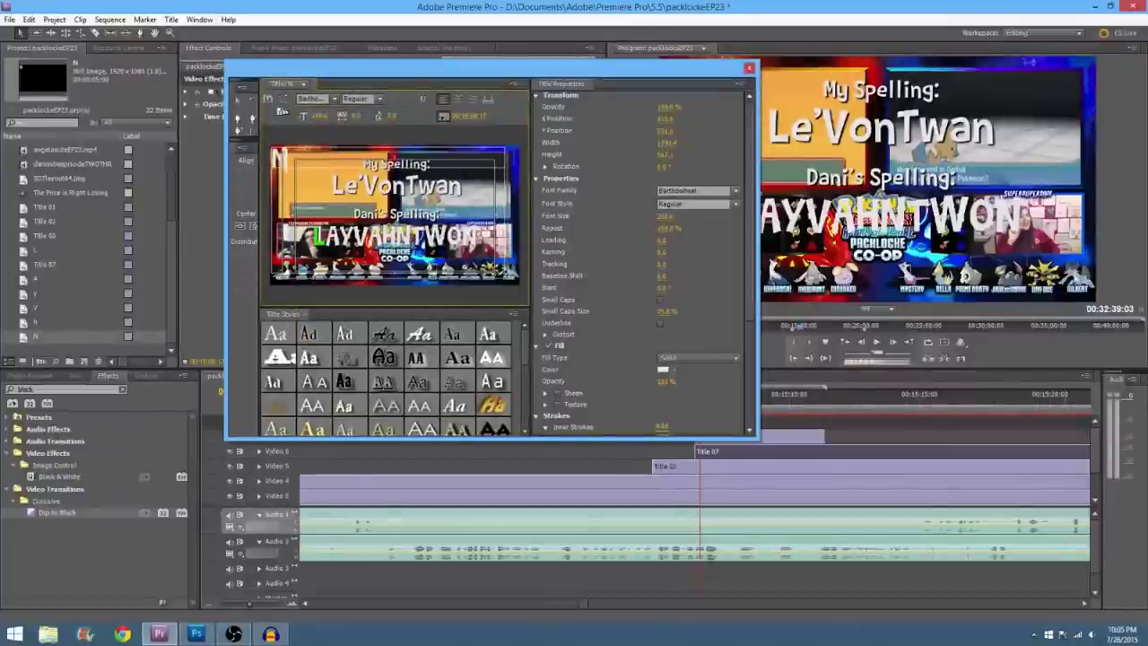
Step: Enable the N's shadow at 100% opacity, set its fill colour to green 24D800, and close the title editor
{"action": "scroll", "coordinate": [699, 307], "scroll_direction": "down", "scroll_amount": 5}
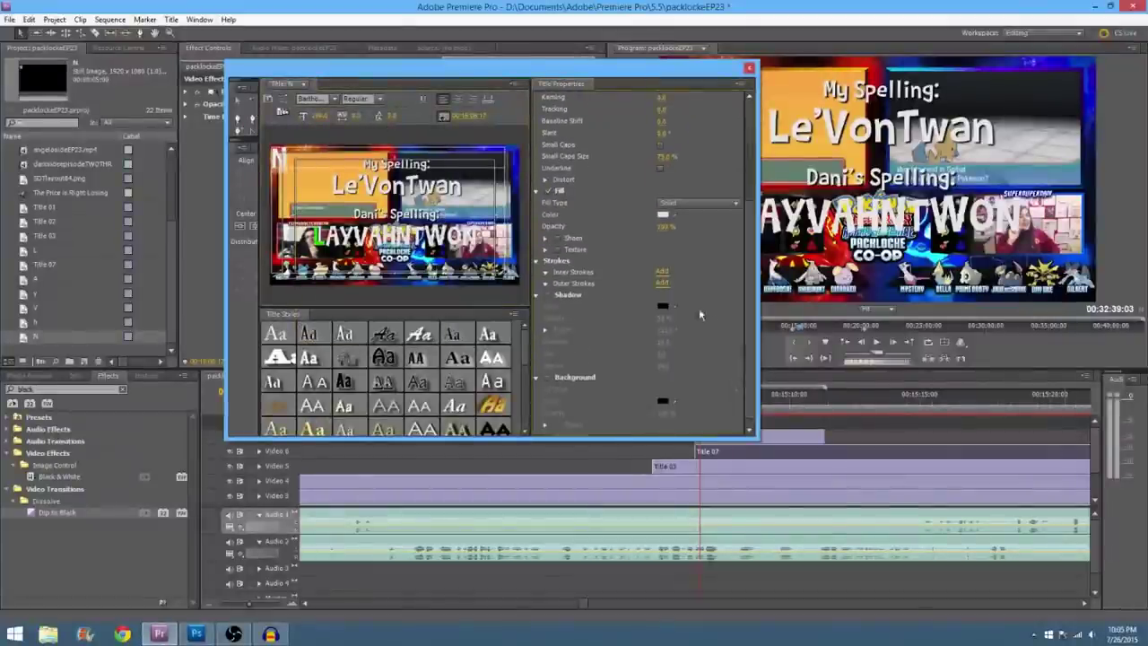
{"action": "left_click", "coordinate": [548, 294]}
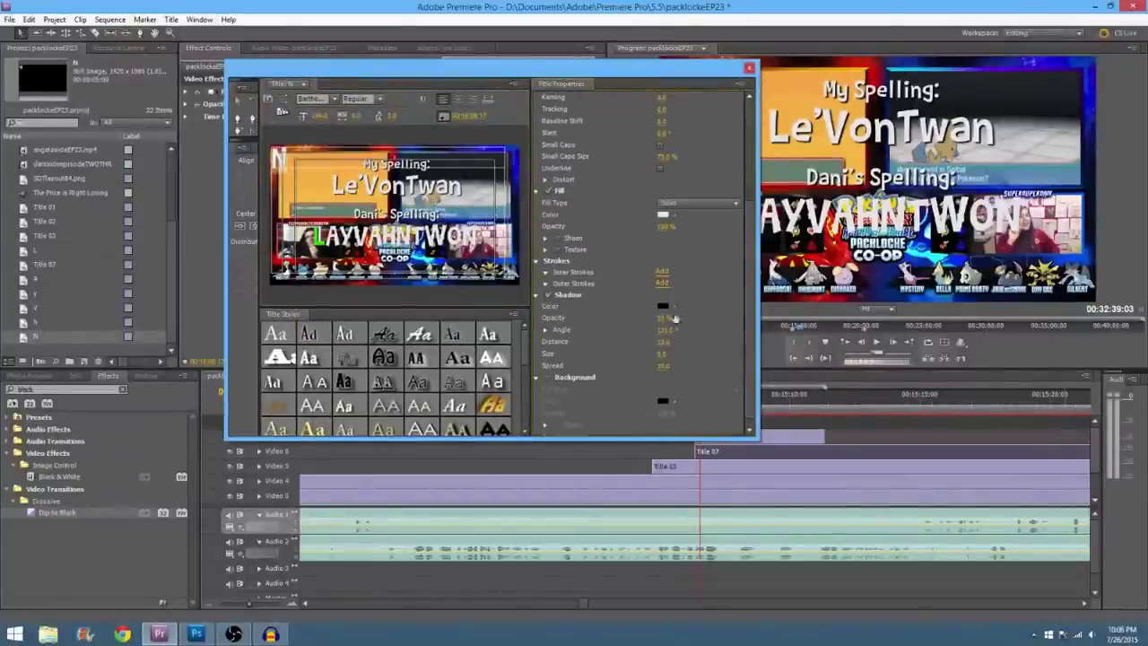
{"action": "left_click", "coordinate": [662, 216]}
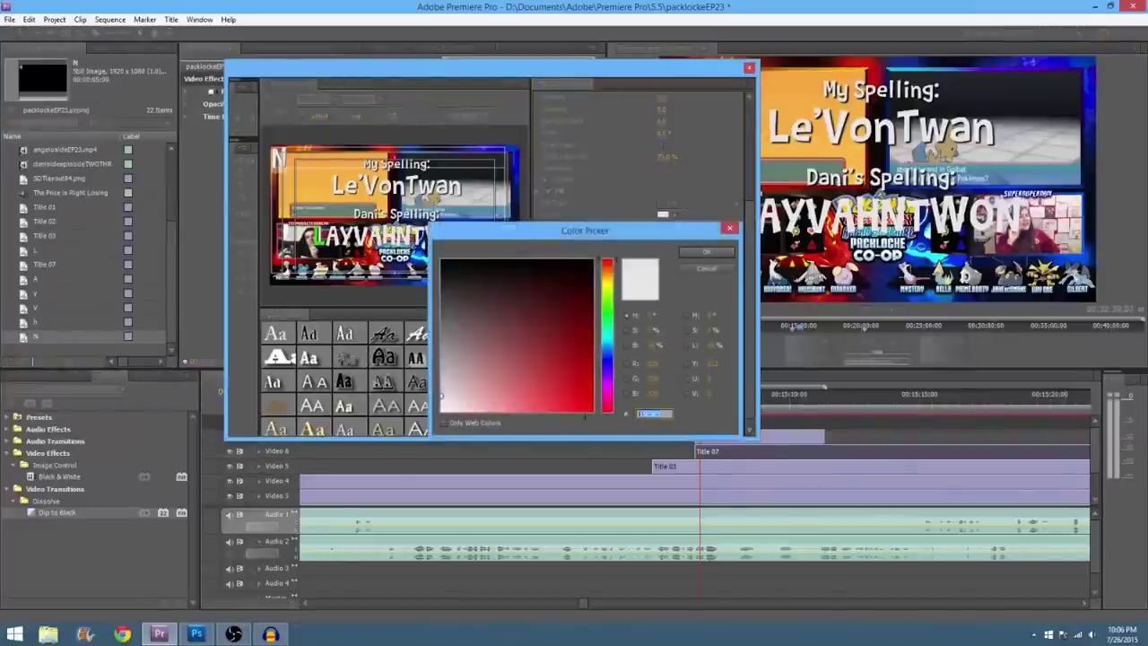
{"action": "type", "text": "24"}
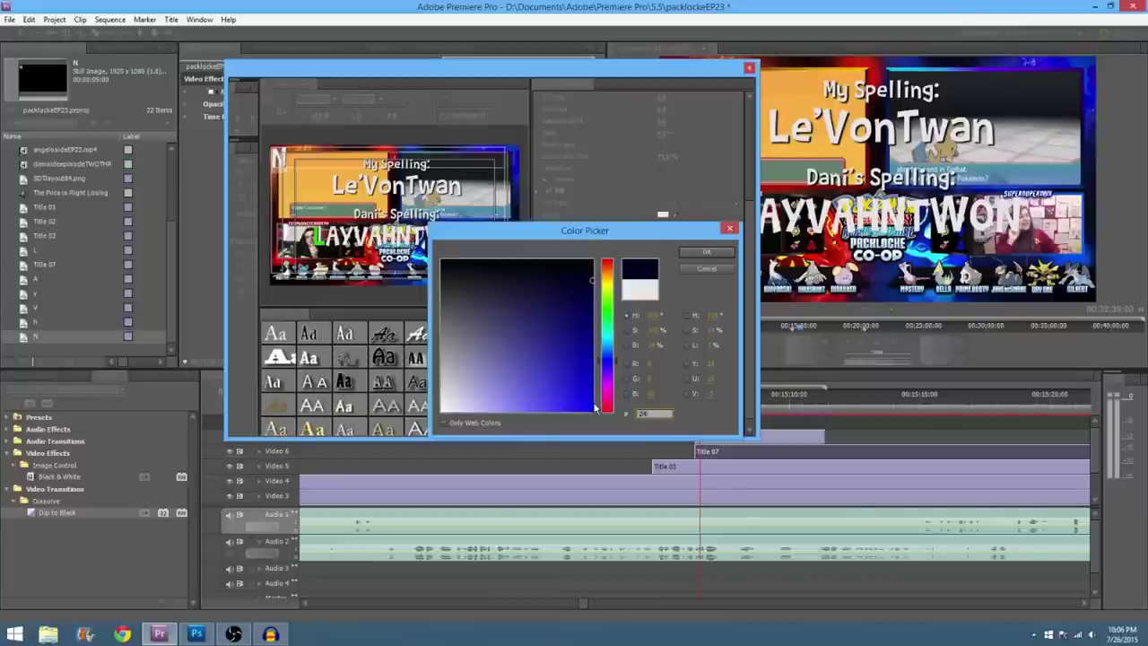
{"action": "type", "text": "d830"}
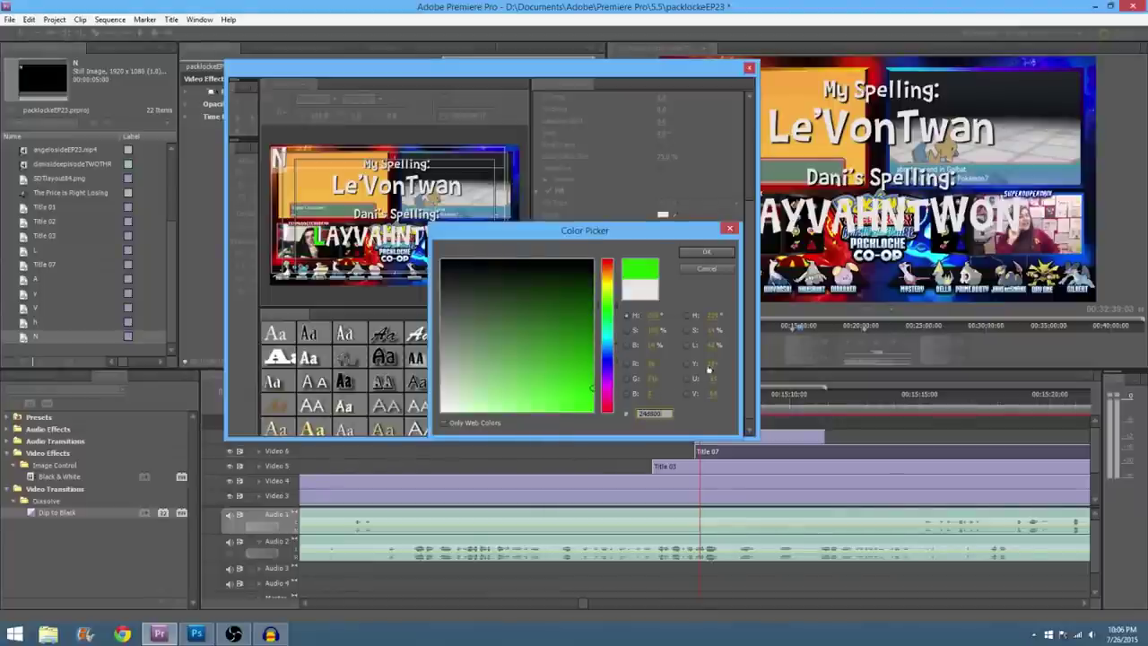
{"action": "left_click", "coordinate": [706, 252]}
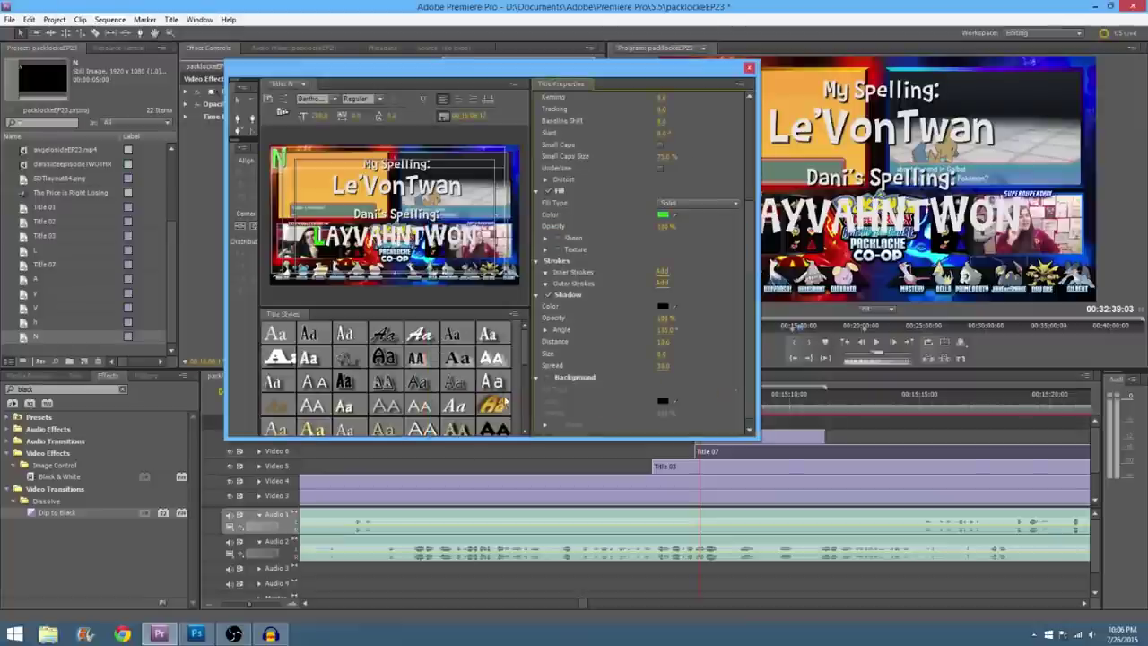
{"action": "left_click", "coordinate": [750, 69]}
Step: Create a new default still title named T and enter the letter T at text size 200
{"action": "double_click", "coordinate": [149, 350]}
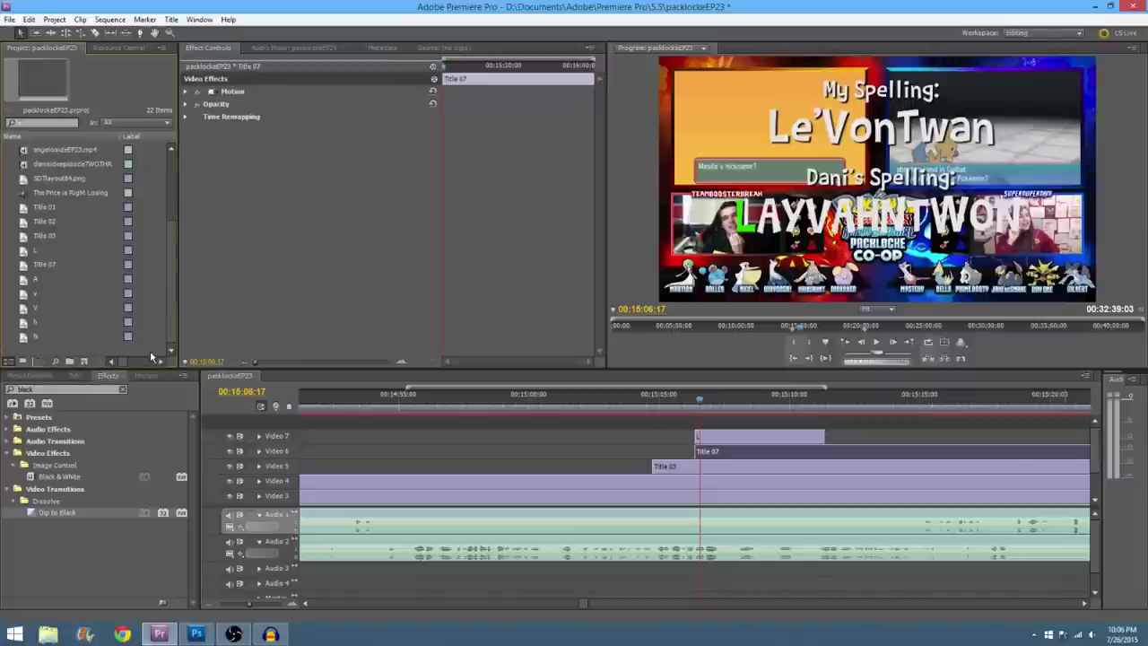
{"action": "left_click", "coordinate": [1010, 34]}
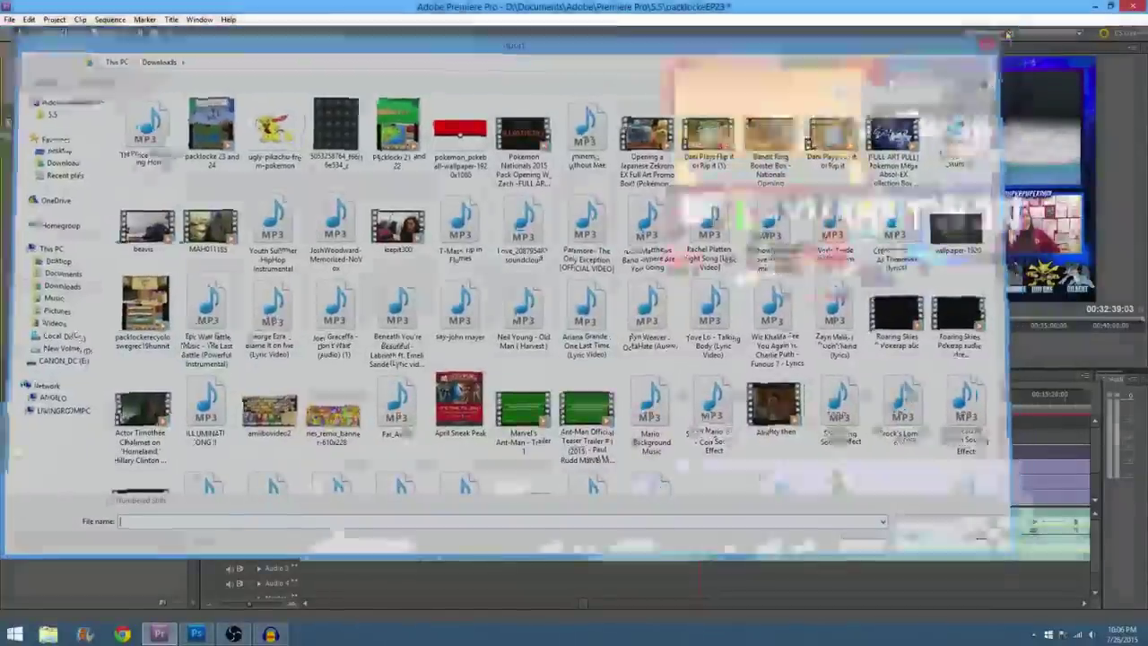
{"action": "left_click", "coordinate": [170, 19]}
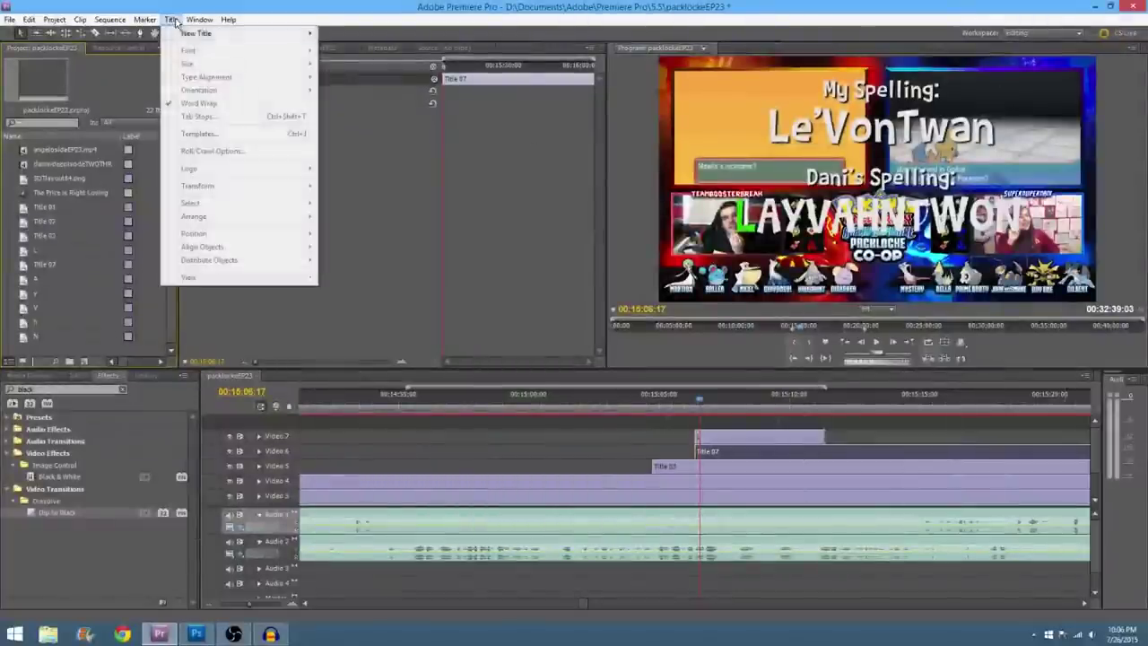
{"action": "mouse_move", "coordinate": [238, 34]}
{"action": "left_click", "coordinate": [350, 33]}
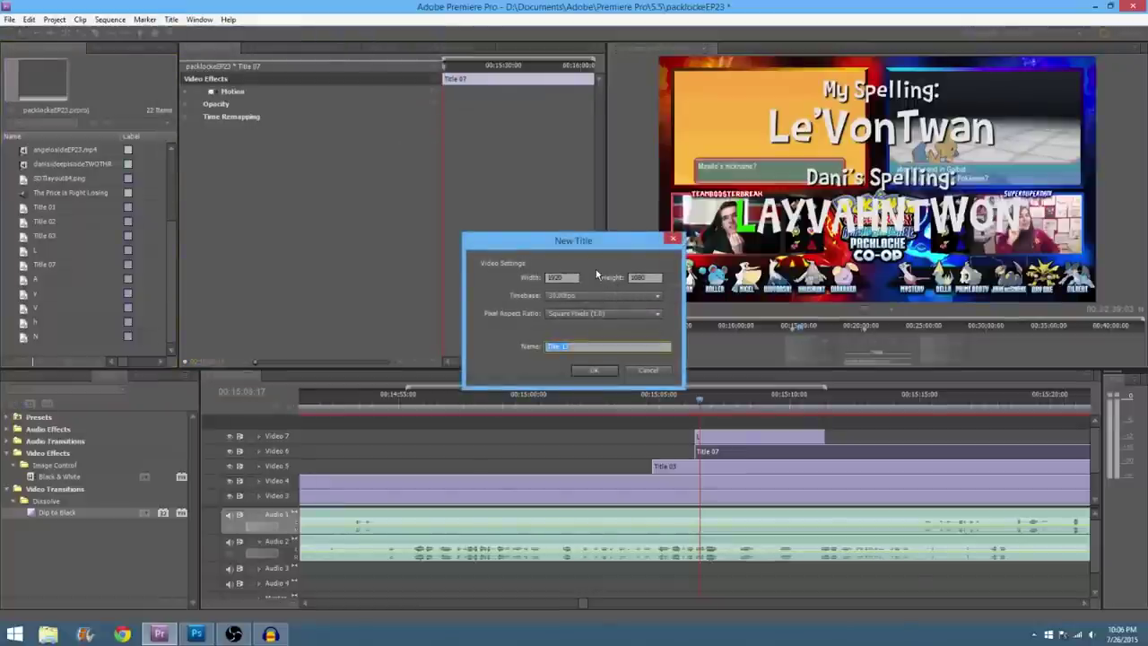
{"action": "left_click", "coordinate": [595, 370]}
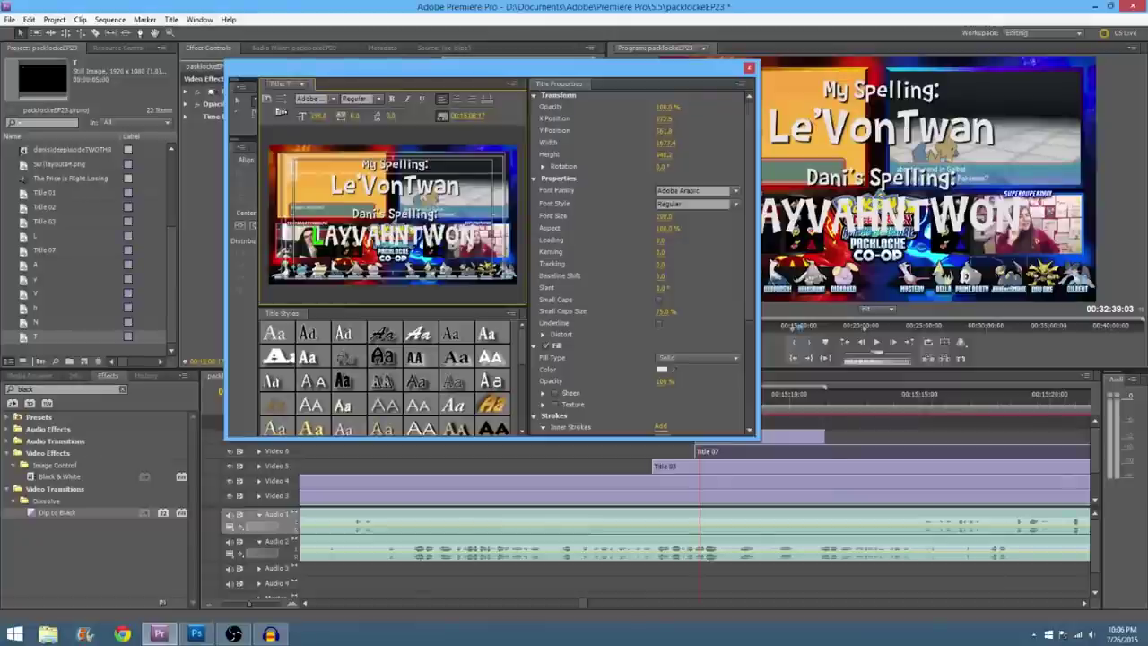
Step: Set the font of the letter T to Barthowheel
{"action": "left_click", "coordinate": [329, 101]}
{"action": "left_click", "coordinate": [332, 101]}
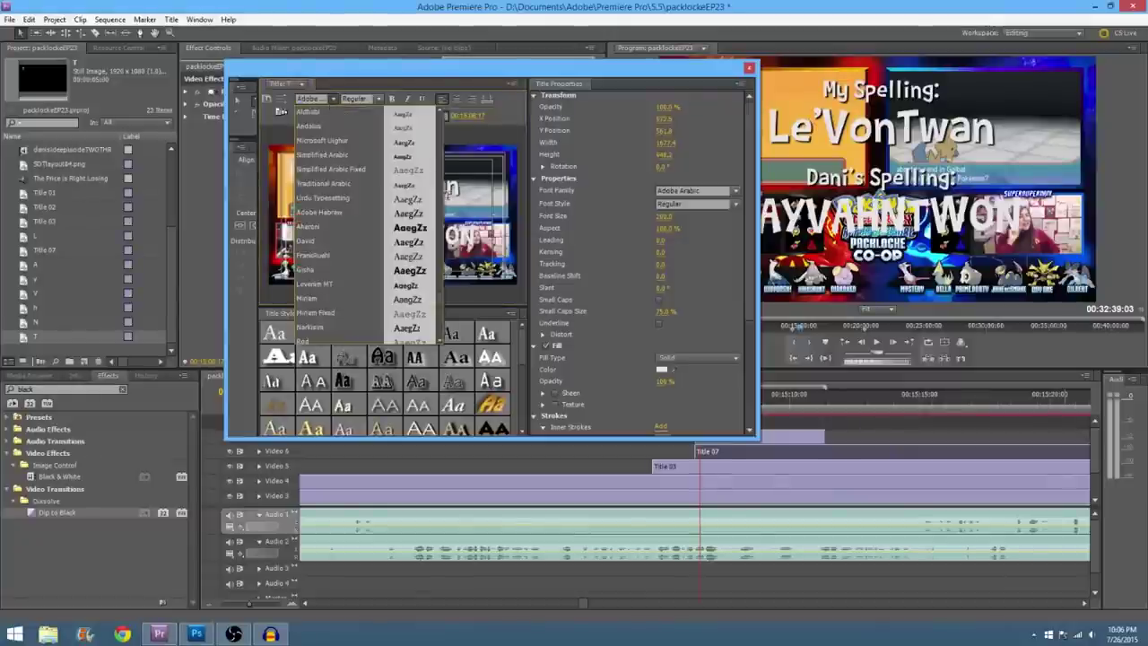
{"action": "left_click", "coordinate": [315, 99]}
{"action": "type", "text": "BadaBoom"}
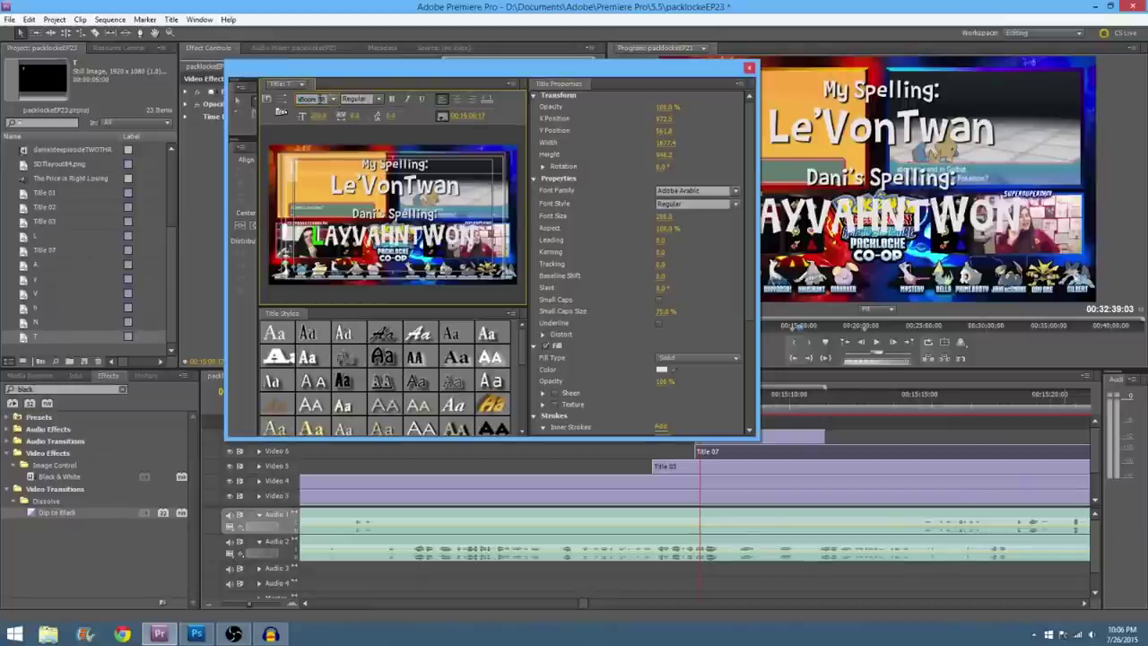
{"action": "left_click", "coordinate": [332, 100]}
{"action": "left_click", "coordinate": [397, 126]}
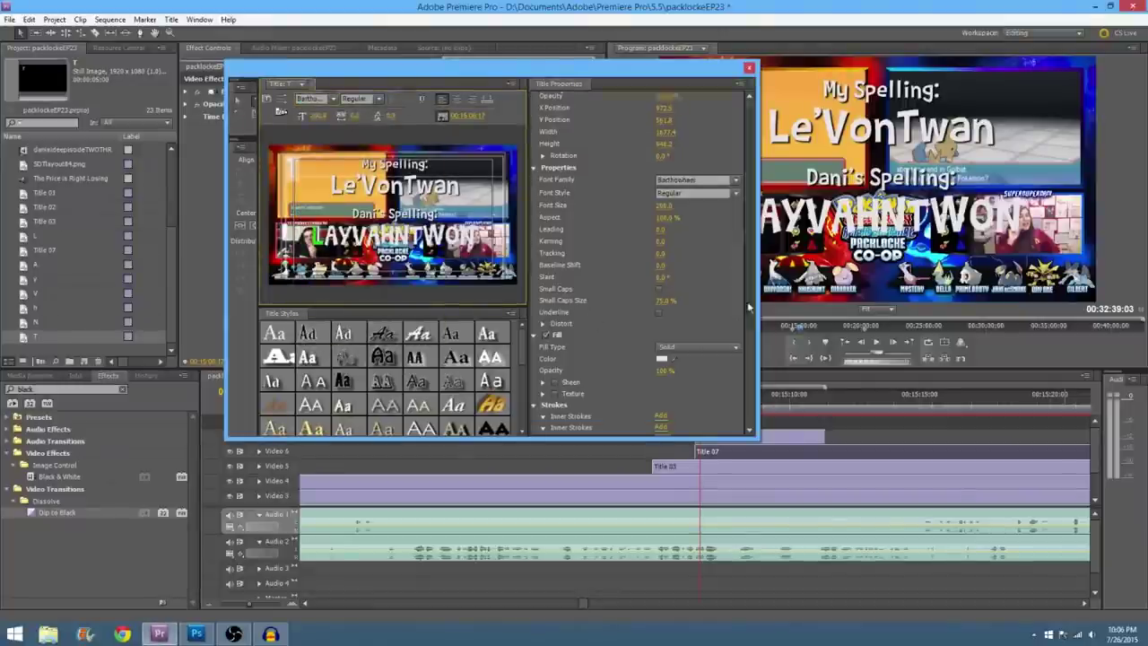
Step: Enable the T's shadow at 100% opacity, set its fill to the same green as the letter N, and close the title editor
{"action": "scroll", "coordinate": [733, 289], "scroll_direction": "down", "scroll_amount": 3}
{"action": "left_click", "coordinate": [546, 301]}
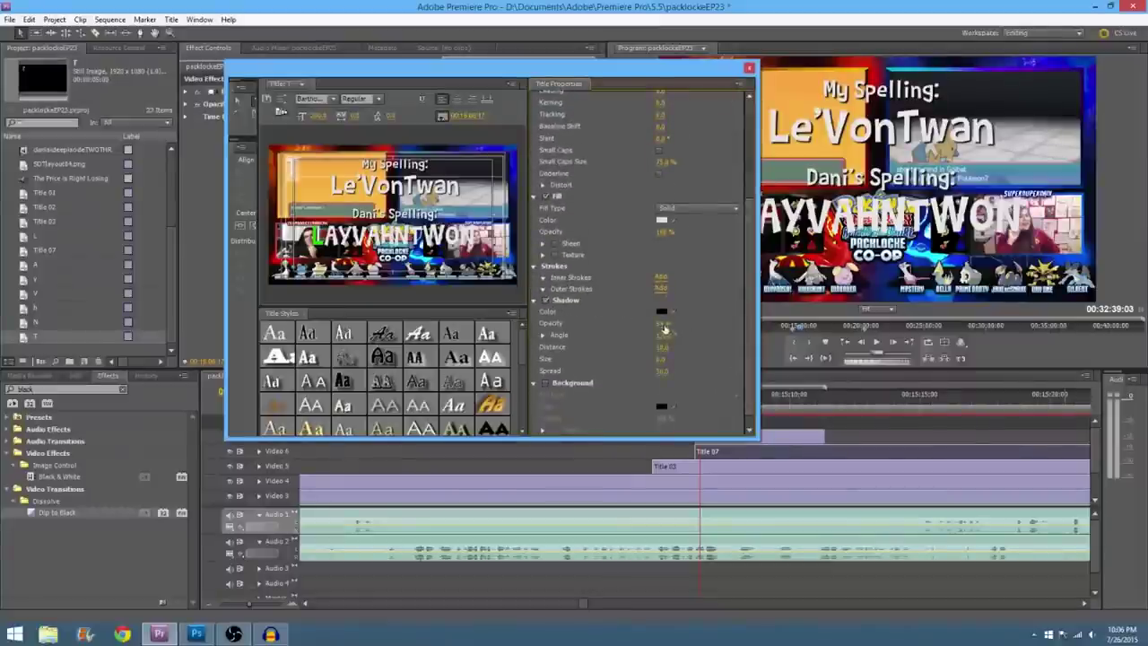
{"action": "left_click", "coordinate": [661, 221]}
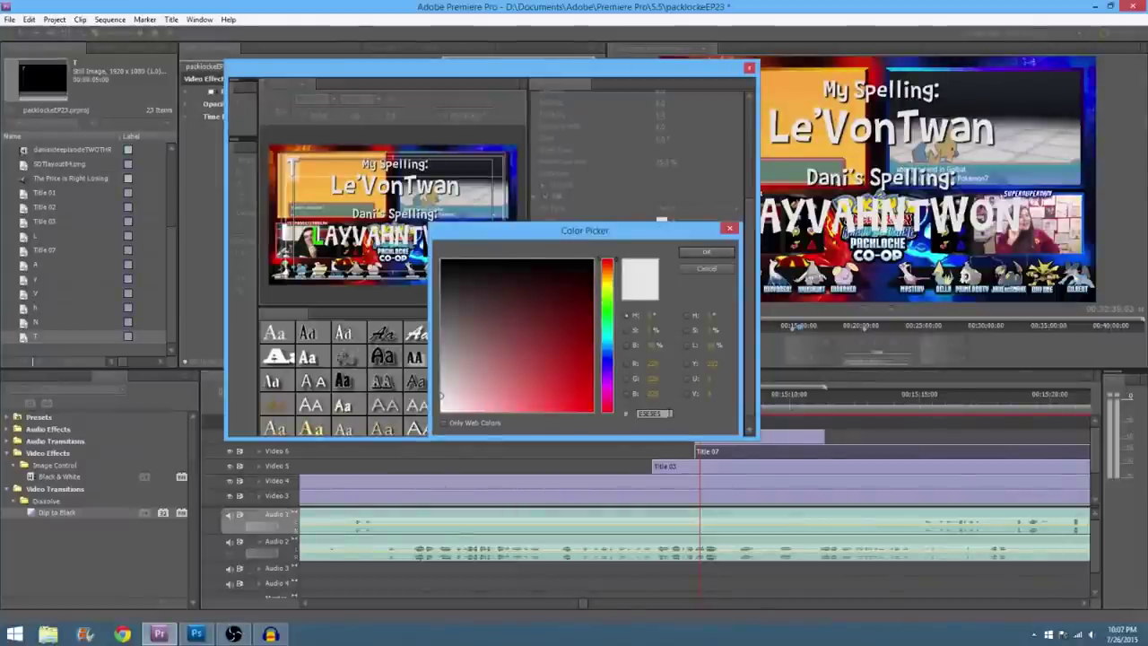
{"action": "left_click_drag", "start_coordinate": [669, 414], "coordinate": [587, 415]}
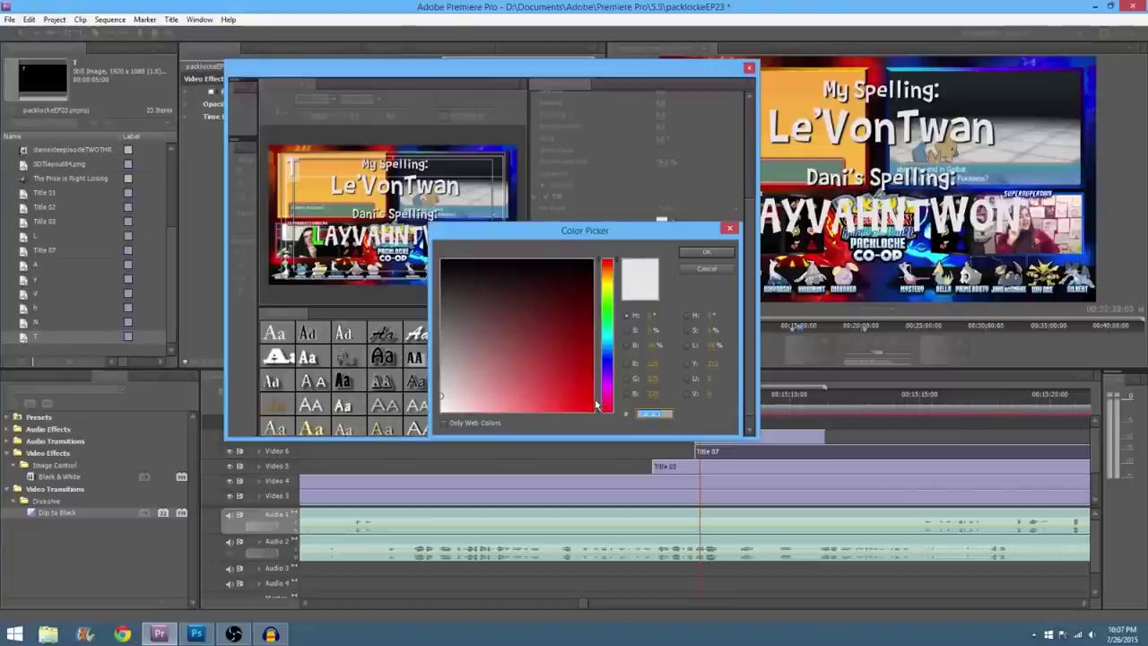
{"action": "type", "text": "24d"}
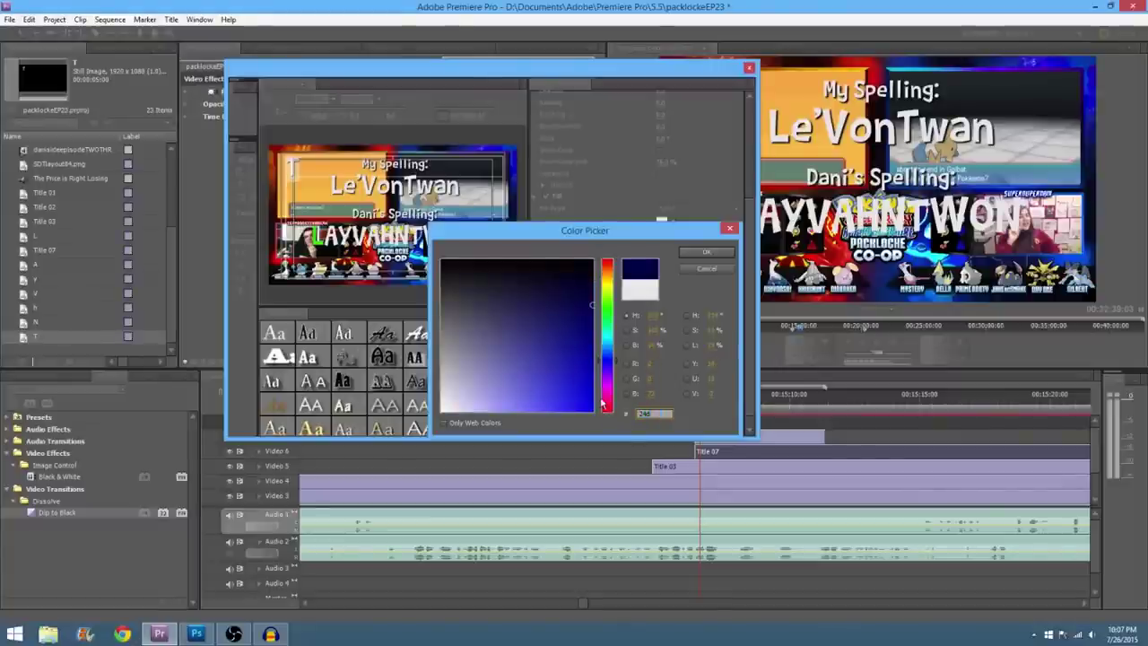
{"action": "type", "text": "d24"}
{"action": "left_click", "coordinate": [707, 252]}
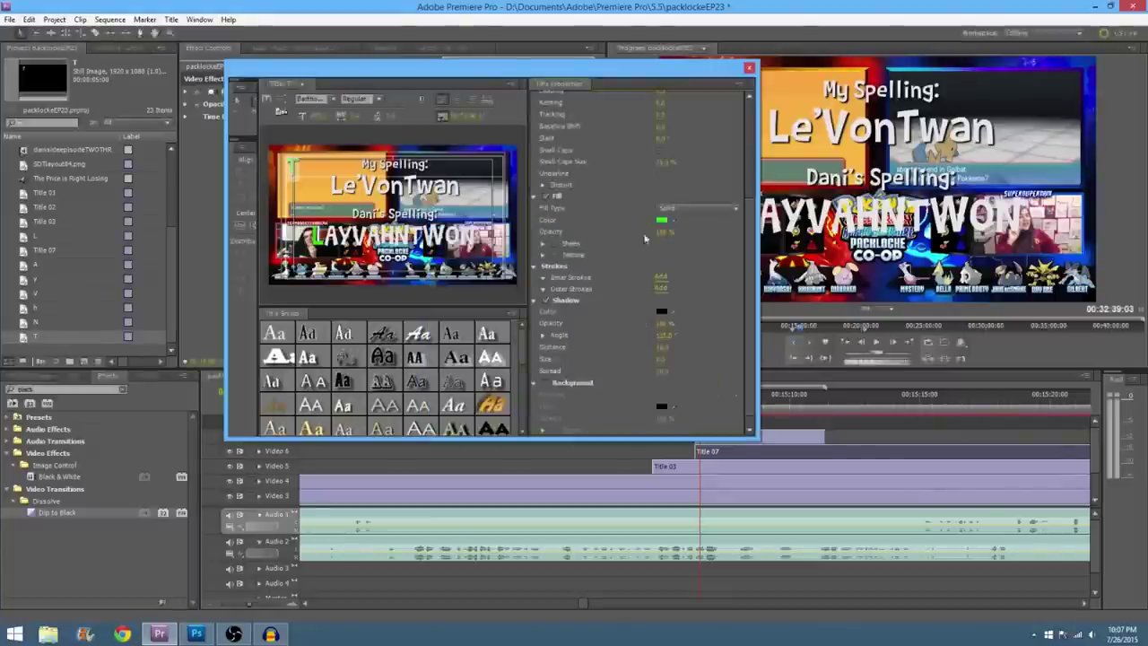
{"action": "left_click", "coordinate": [749, 67]}
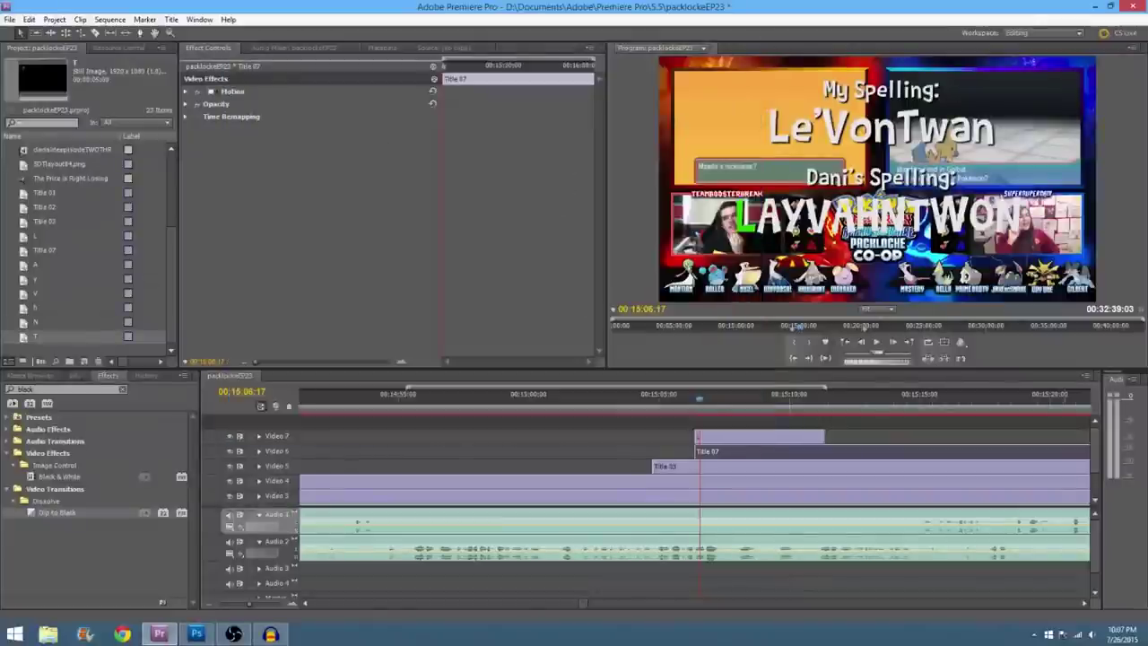
Step: Create a new default still title named W and place a text box across nearly the whole frame
{"action": "double_click", "coordinate": [109, 352]}
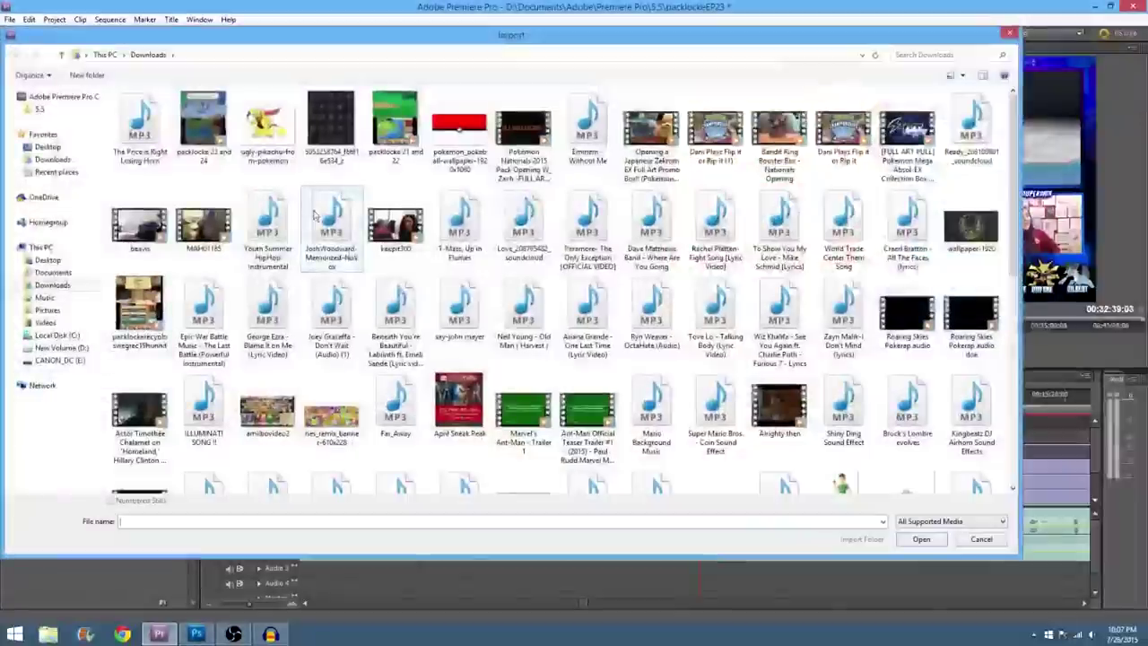
{"action": "key", "text": "Escape"}
{"action": "left_click", "coordinate": [172, 20]}
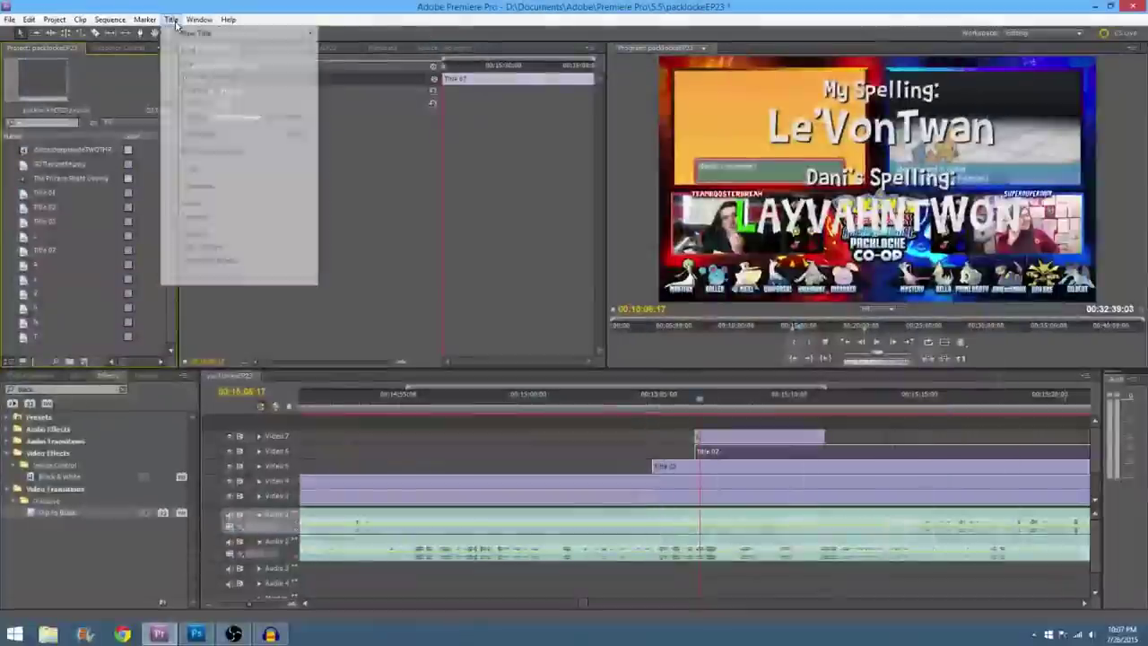
{"action": "left_click", "coordinate": [339, 34]}
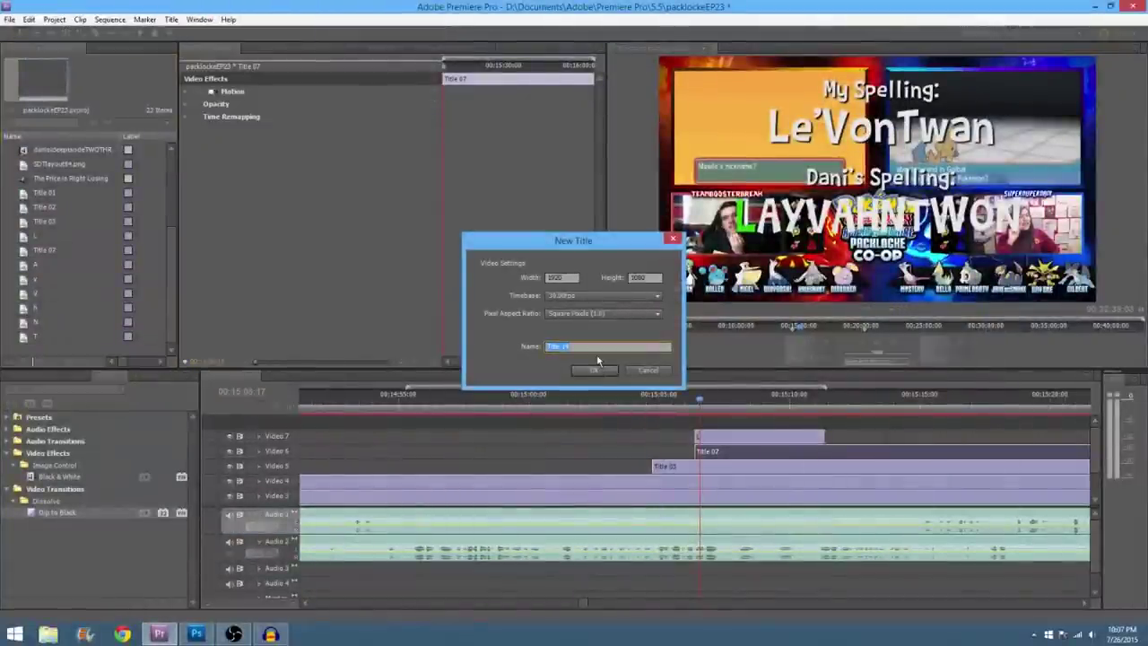
{"action": "type", "text": "W"}
{"action": "key", "text": "Return"}
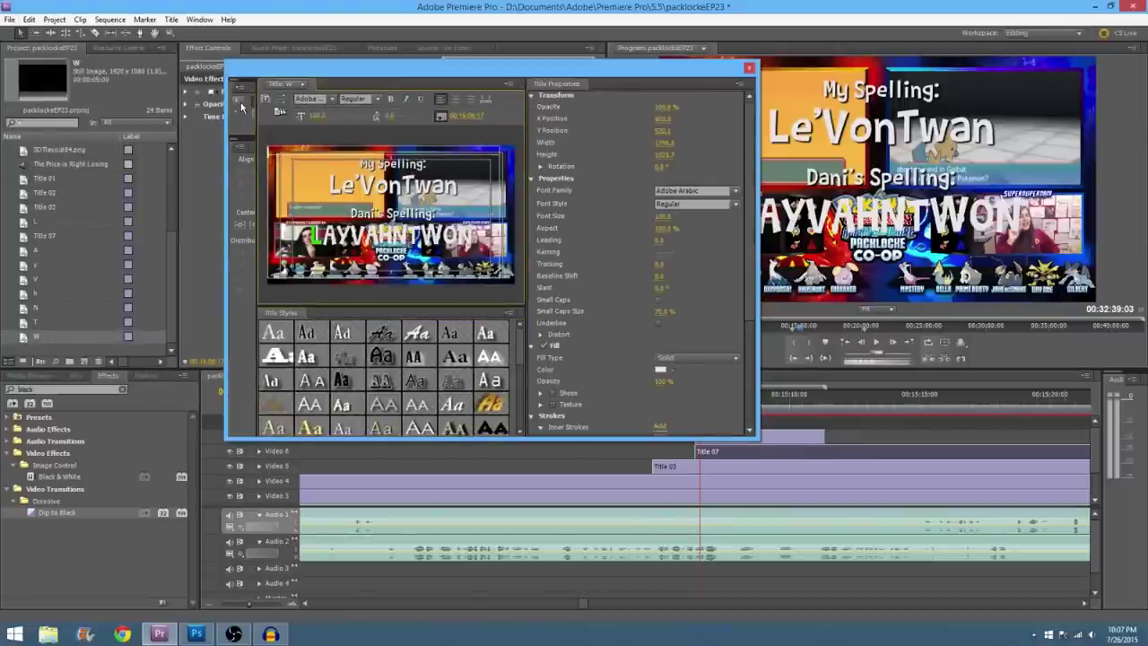
{"action": "left_click", "coordinate": [322, 174]}
{"action": "left_click_drag", "start_coordinate": [322, 174], "coordinate": [332, 176]}
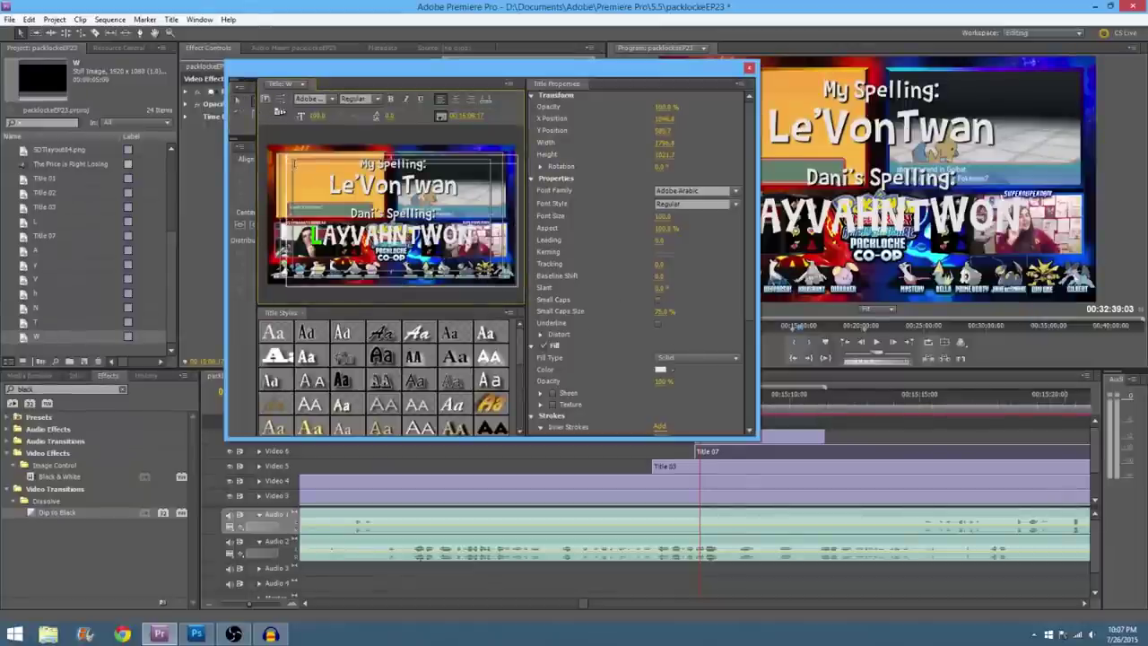
Step: Enter the letter W at text size 200 in the Barthowheel font
{"action": "left_click_drag", "start_coordinate": [316, 116], "coordinate": [340, 116]}
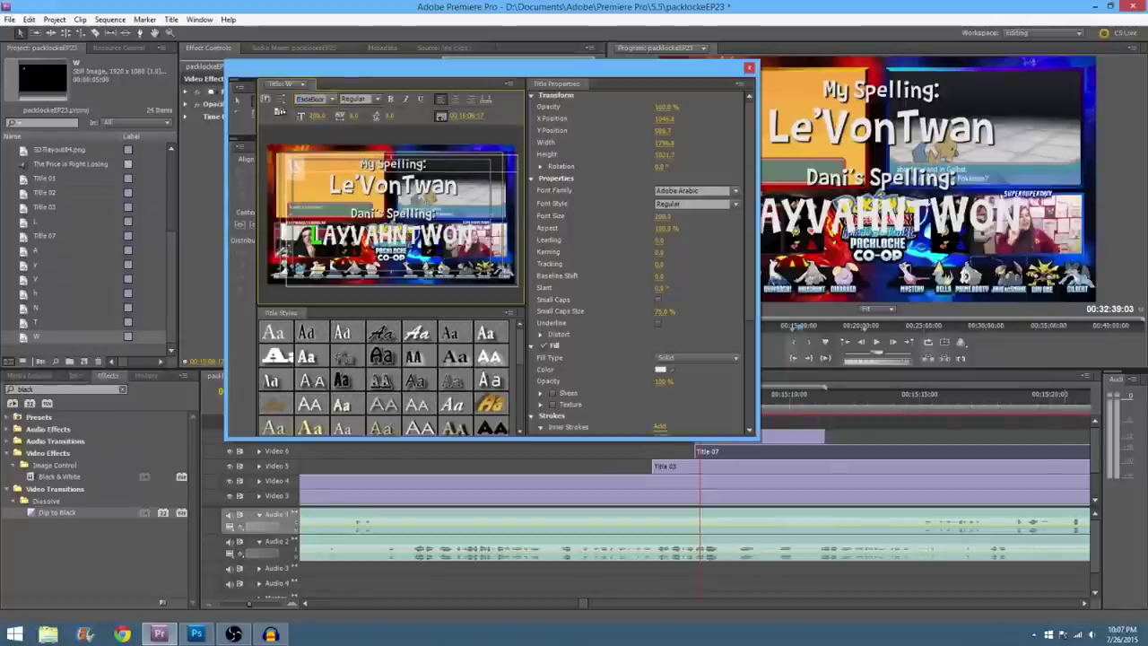
{"action": "left_click", "coordinate": [332, 101]}
{"action": "left_click", "coordinate": [330, 140]}
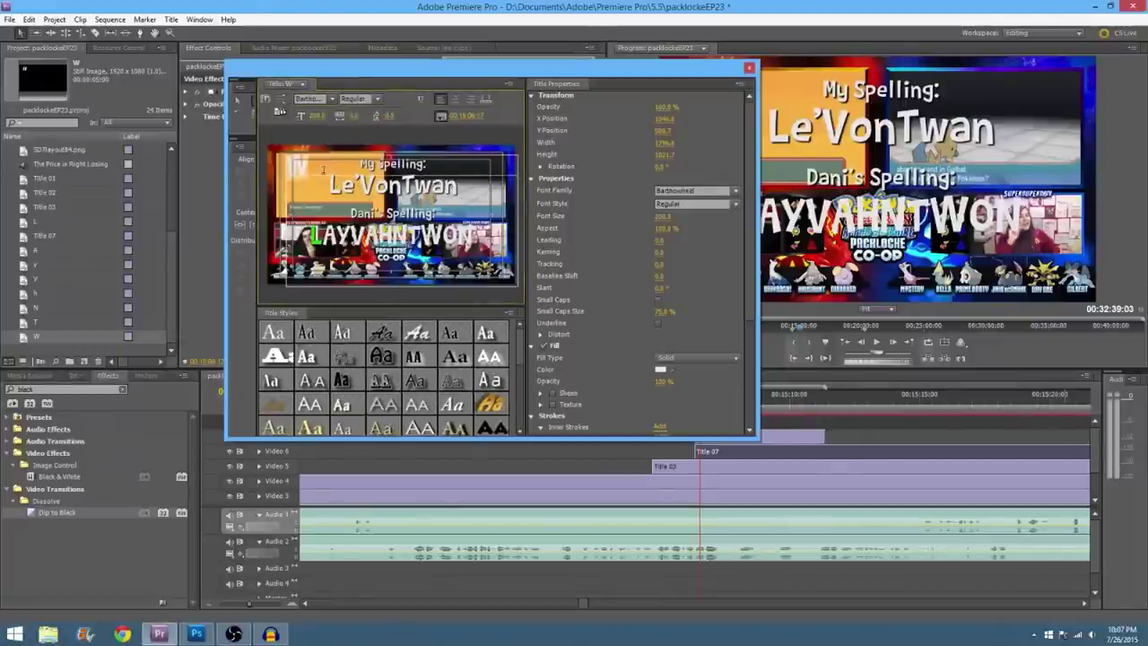
Step: Set the letter W's fill colour to 24D800, enable its shadow at 100% opacity, and close the title editor
{"action": "scroll", "coordinate": [654, 305], "scroll_direction": "down", "scroll_amount": 3}
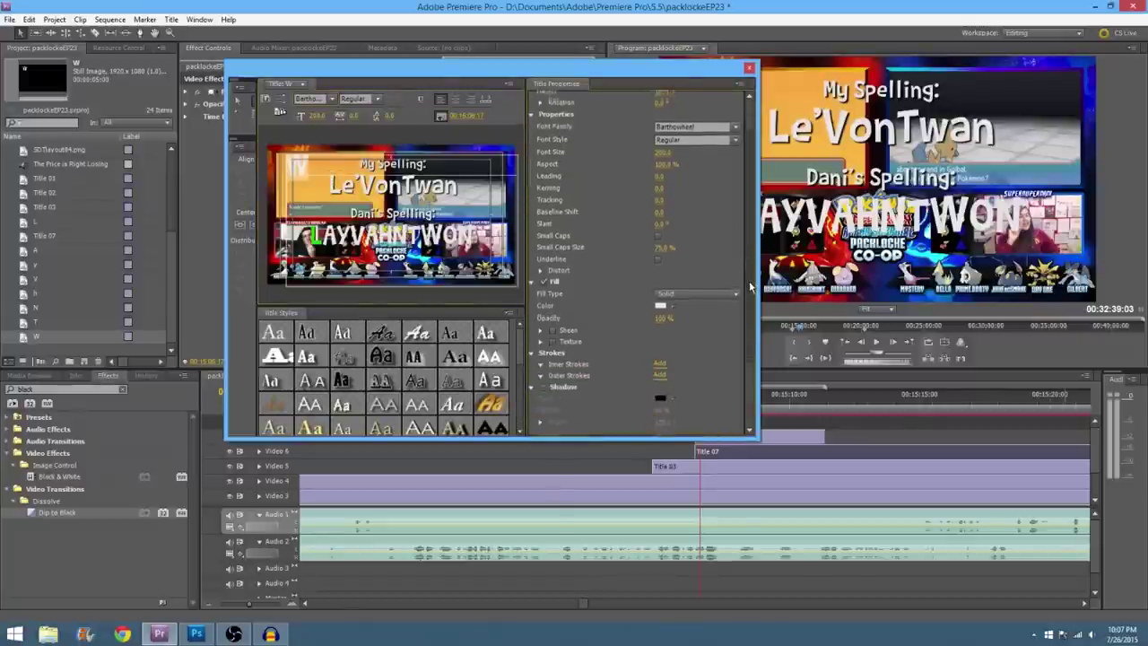
{"action": "left_click", "coordinate": [657, 303]}
{"action": "left_click_drag", "start_coordinate": [565, 283], "coordinate": [636, 262]}
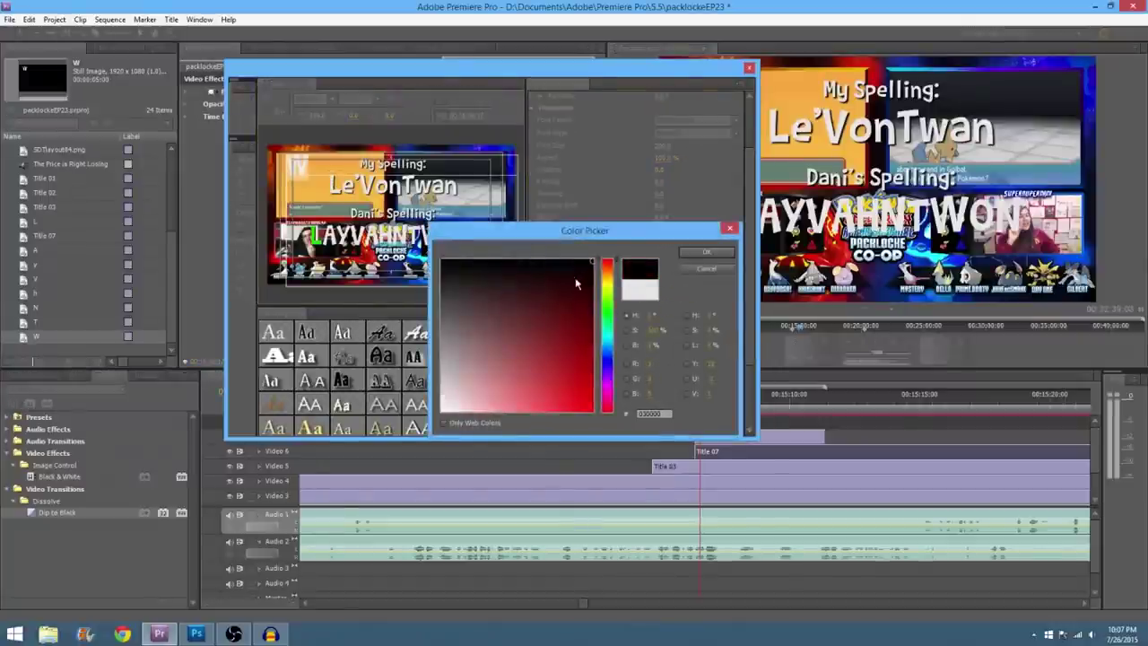
{"action": "left_click_drag", "start_coordinate": [668, 414], "coordinate": [565, 414]}
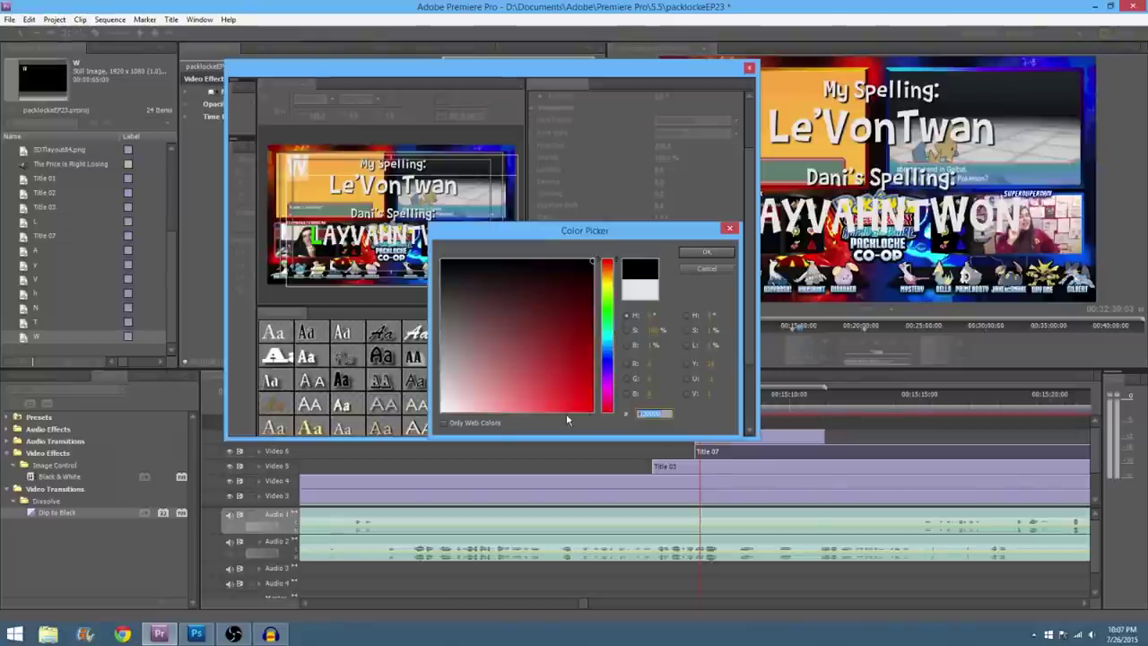
{"action": "type", "text": "24"}
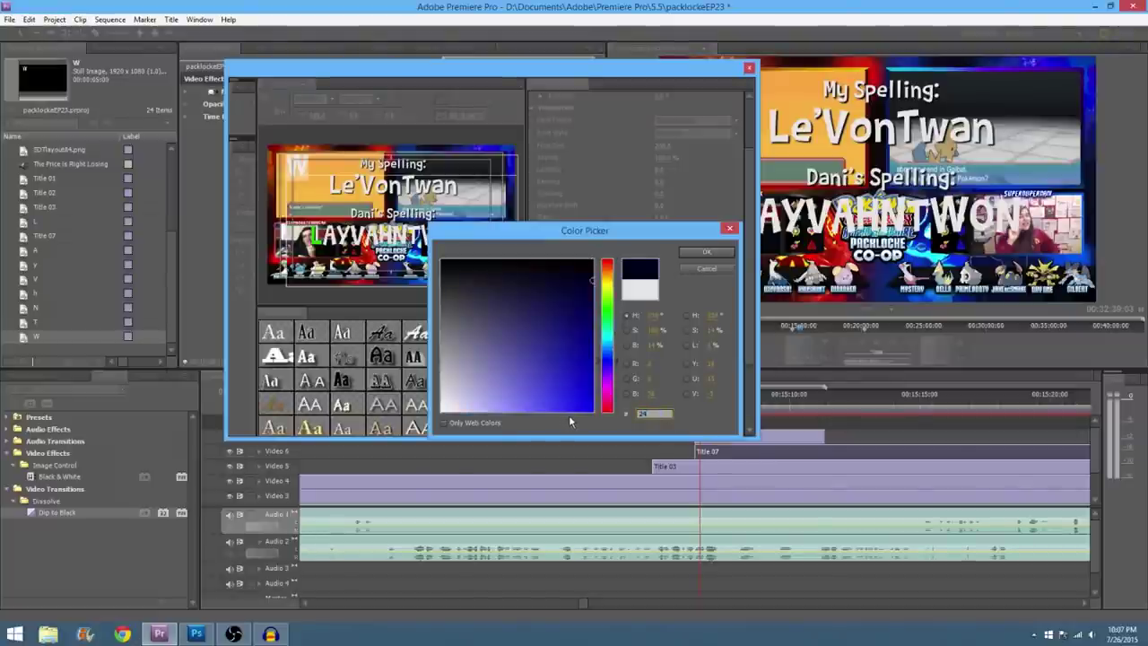
{"action": "type", "text": "d800"}
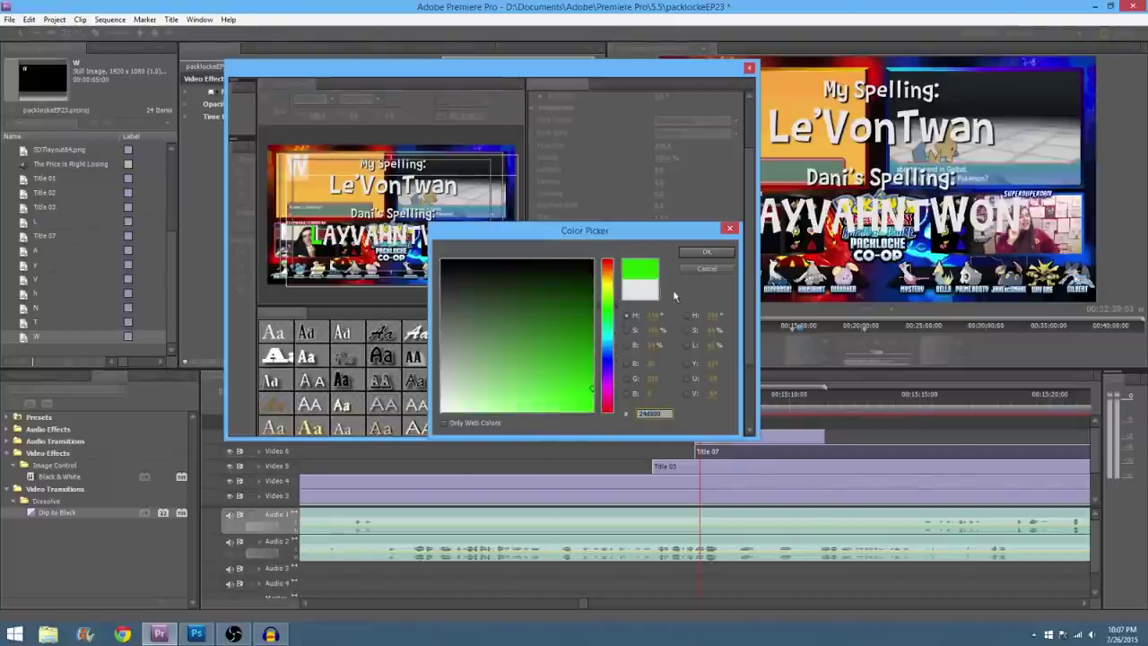
{"action": "left_click", "coordinate": [704, 252]}
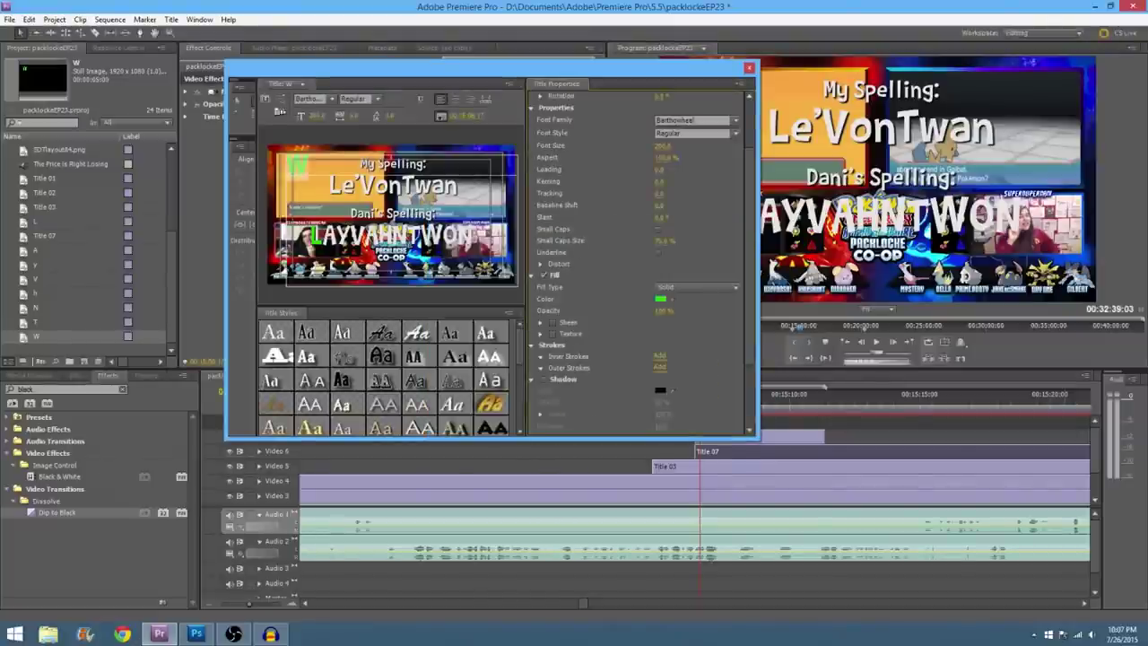
{"action": "left_click", "coordinate": [543, 380]}
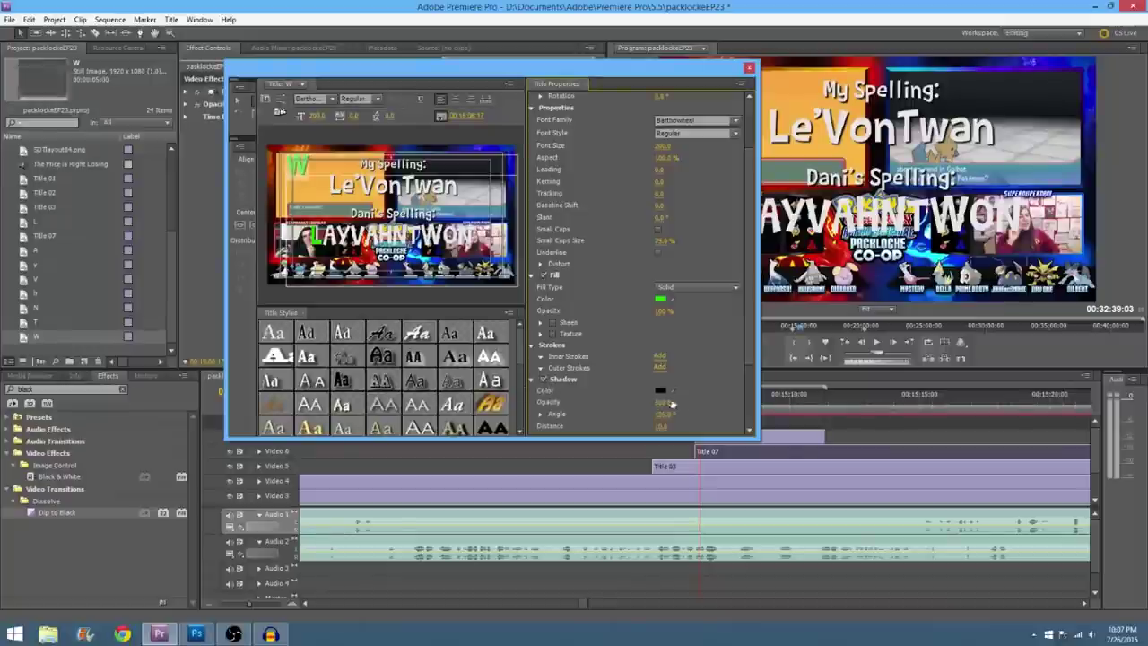
{"action": "left_click", "coordinate": [749, 69]}
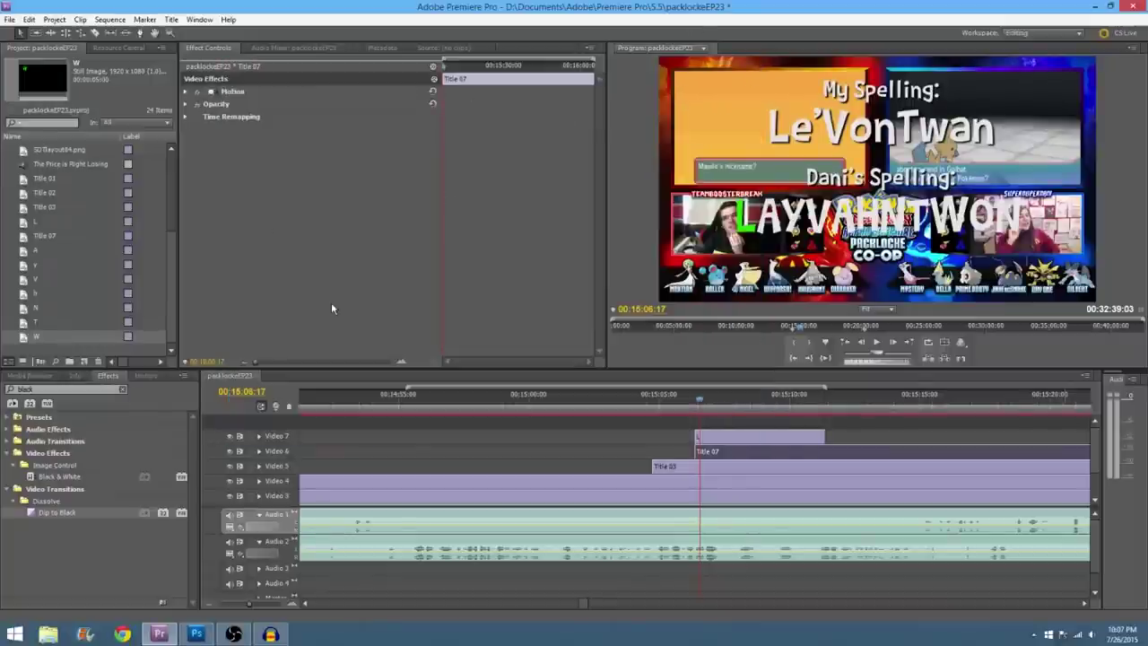
Step: Create a new default still title named O and enter the letter O in a text box across nearly the whole frame
{"action": "left_click", "coordinate": [170, 19]}
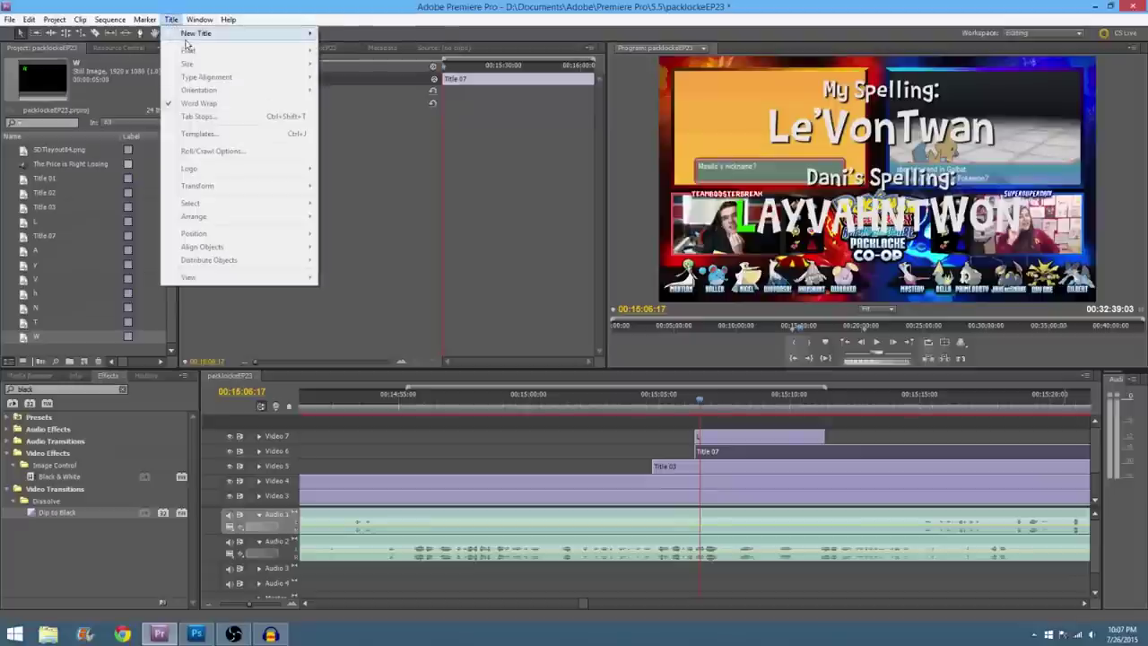
{"action": "mouse_move", "coordinate": [260, 33]}
{"action": "left_click", "coordinate": [332, 36]}
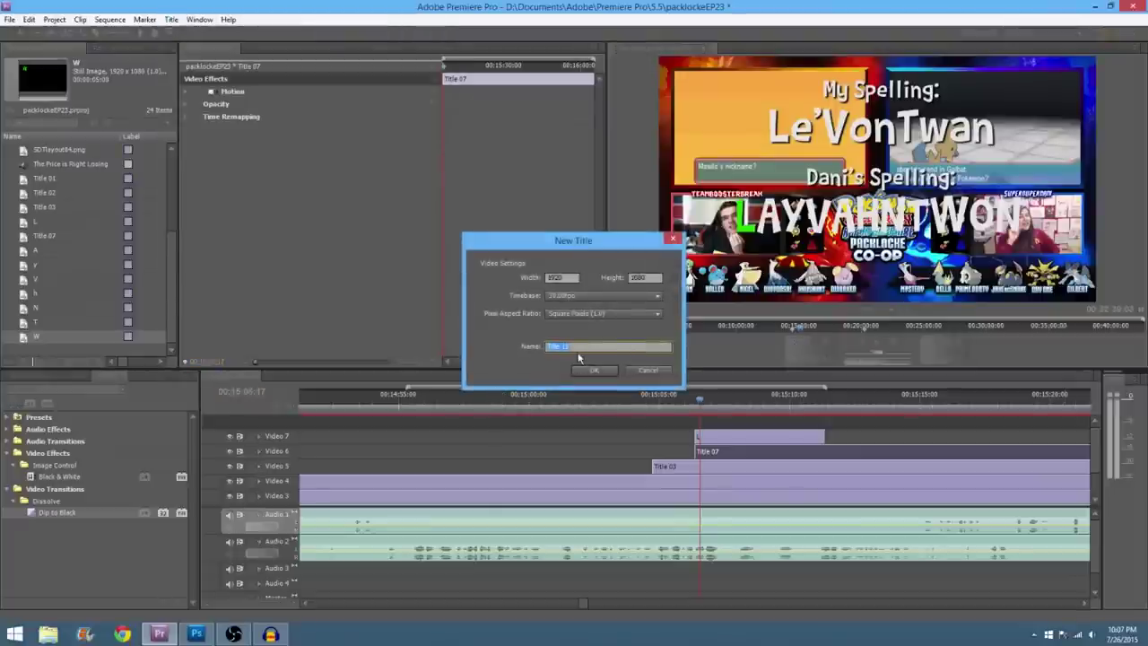
{"action": "type", "text": "O"}
{"action": "left_click", "coordinate": [609, 373]}
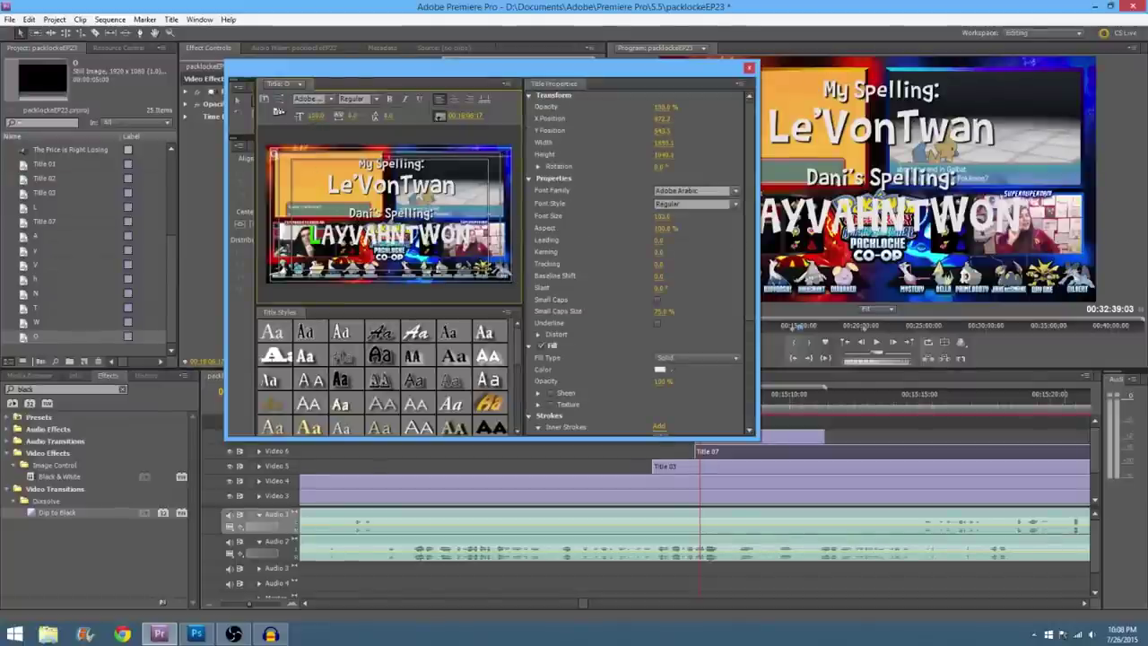
Step: Set the letter O's text size to 200 and its font to Barthowheel
{"action": "left_click_drag", "start_coordinate": [662, 216], "coordinate": [723, 216]}
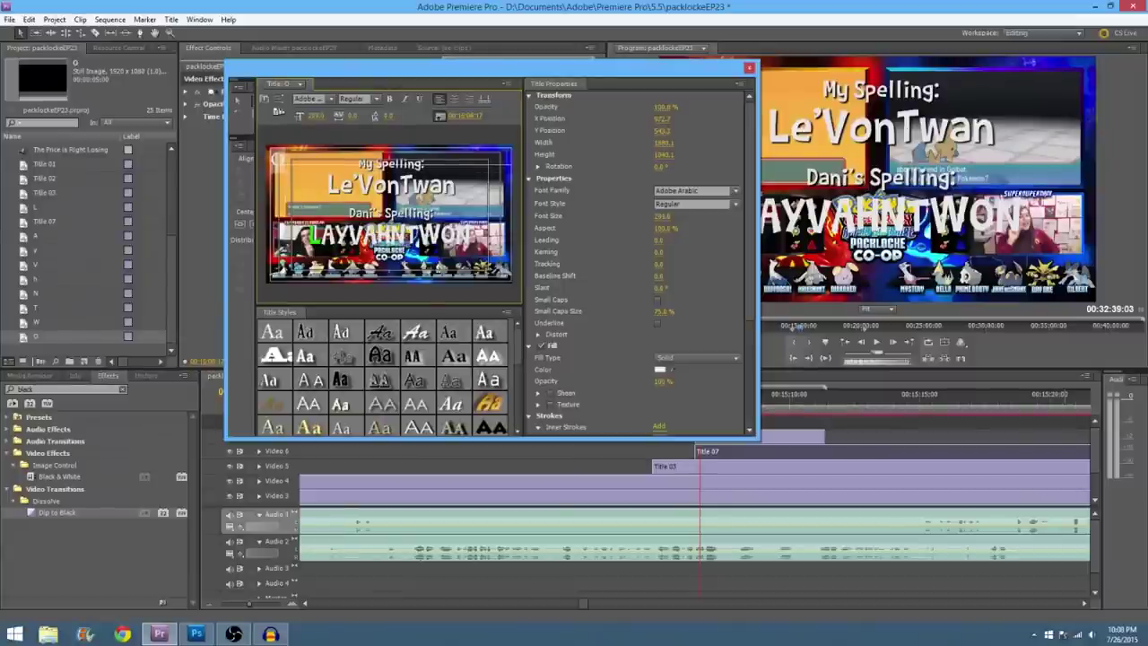
{"action": "left_click_drag", "start_coordinate": [721, 216], "coordinate": [719, 217]}
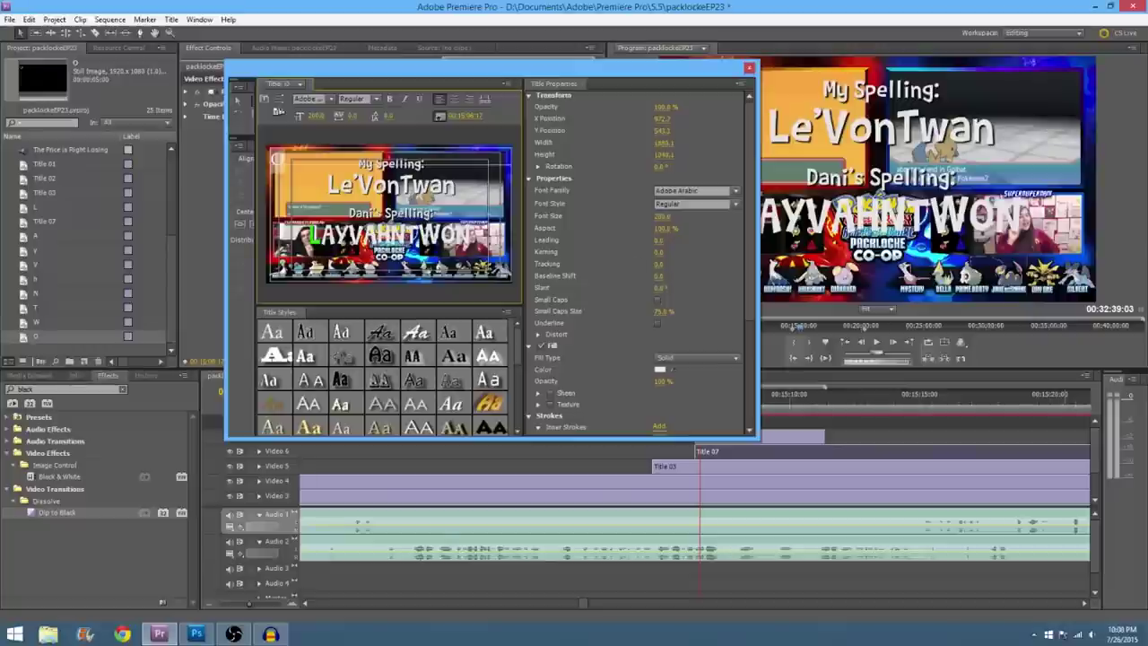
{"action": "left_click", "coordinate": [320, 102]}
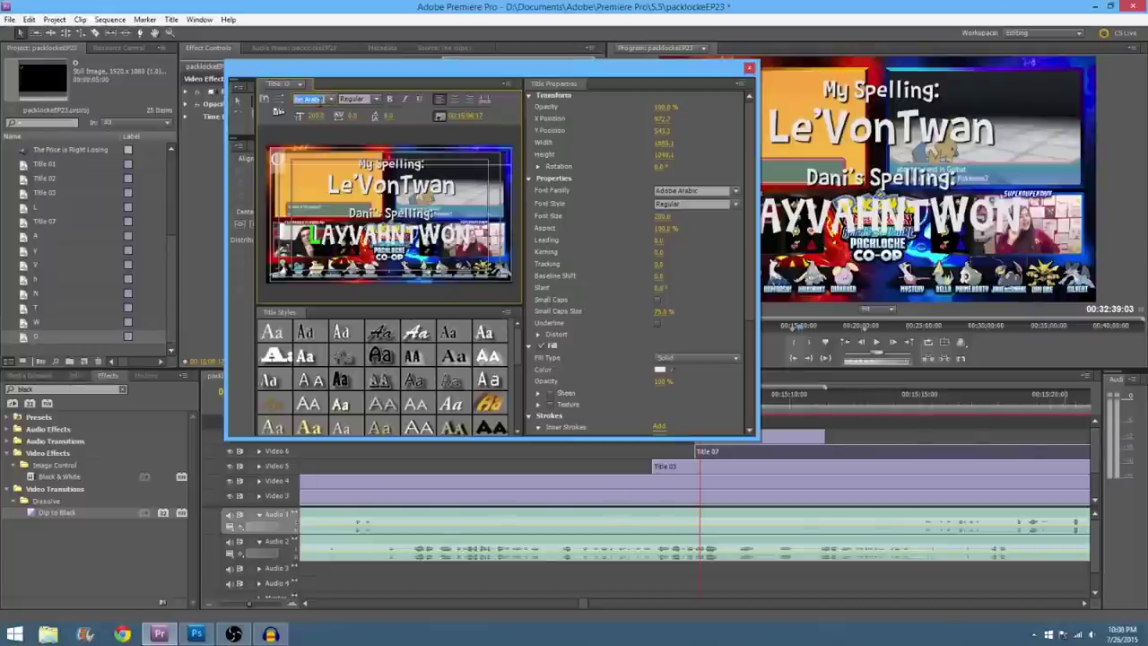
{"action": "left_click", "coordinate": [330, 100]}
{"action": "left_click", "coordinate": [330, 145]}
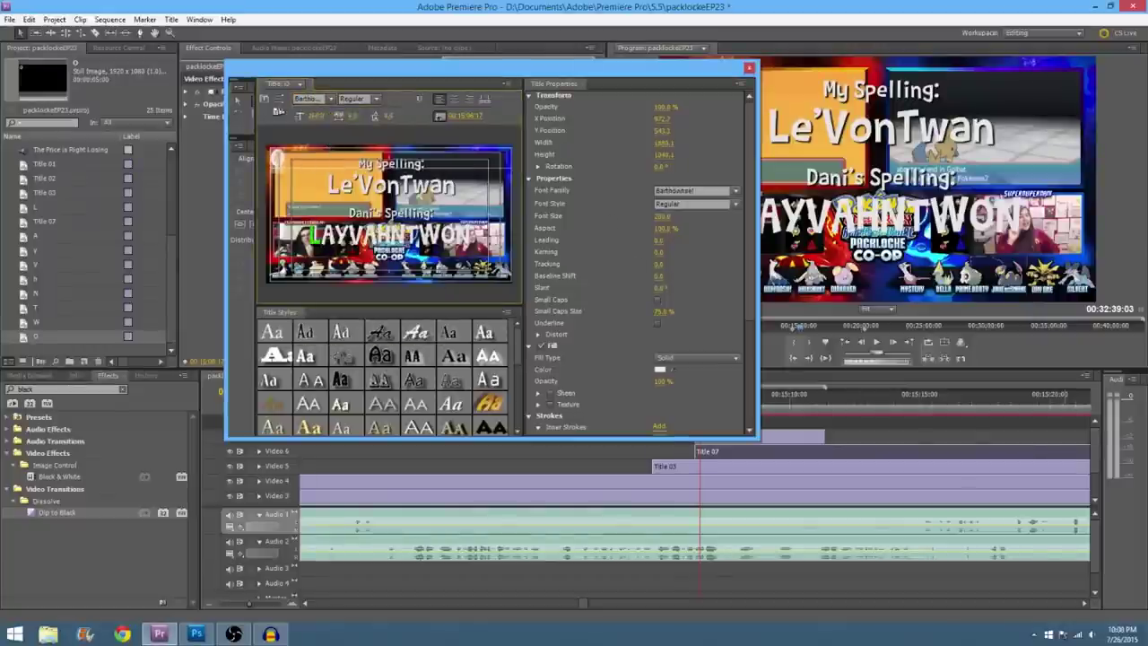
Step: Set the letter O's fill to red, enable its shadow at 100% opacity, and close the title editor
{"action": "scroll", "coordinate": [662, 252], "scroll_direction": "down", "scroll_amount": 3}
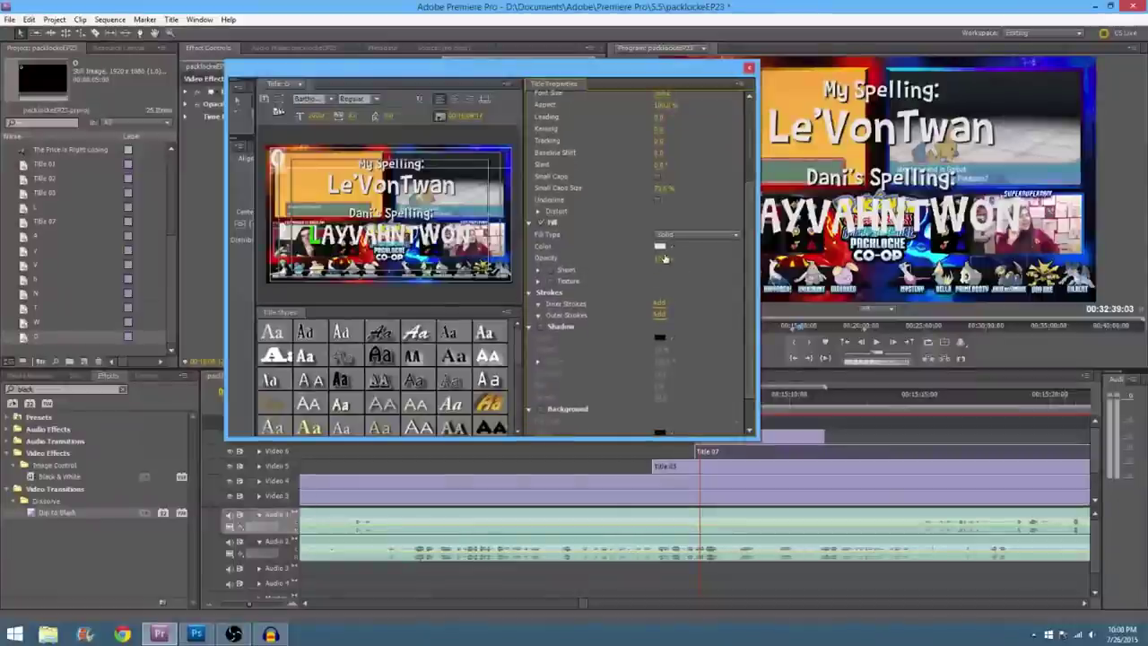
{"action": "left_click", "coordinate": [661, 247]}
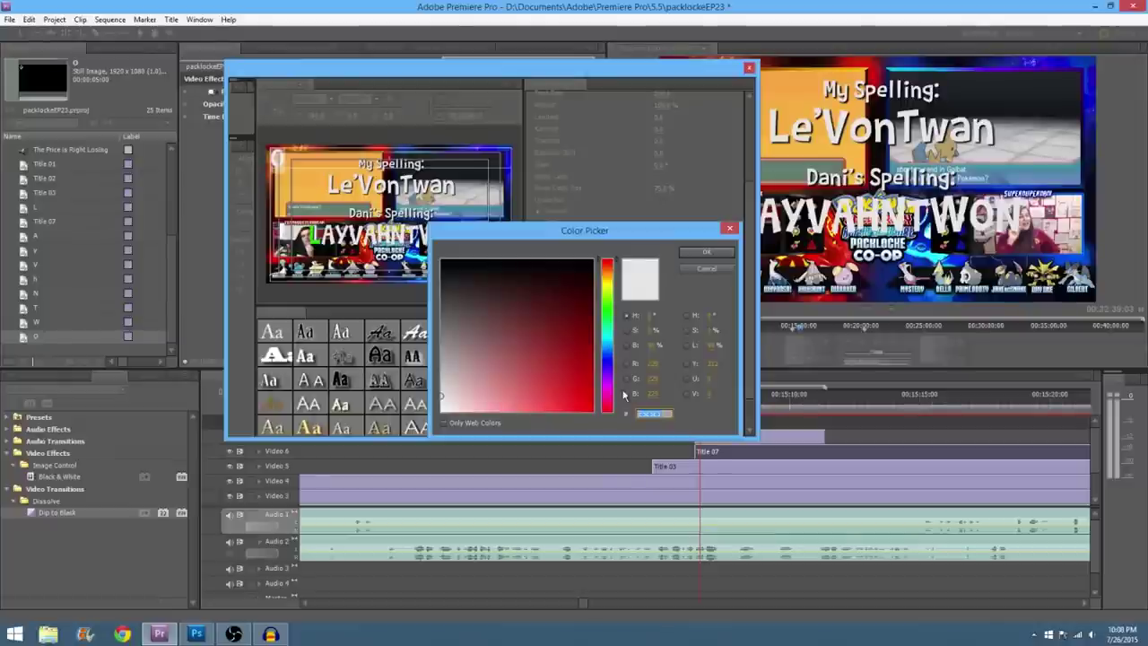
{"action": "type", "text": "FF0000"}
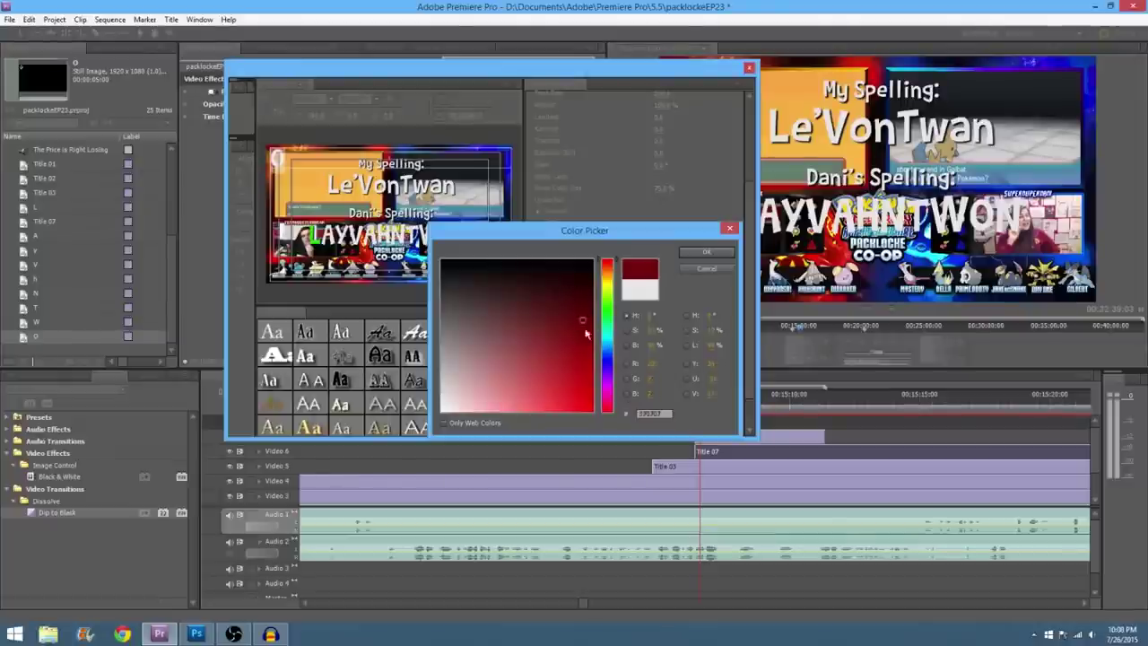
{"action": "left_click", "coordinate": [707, 253]}
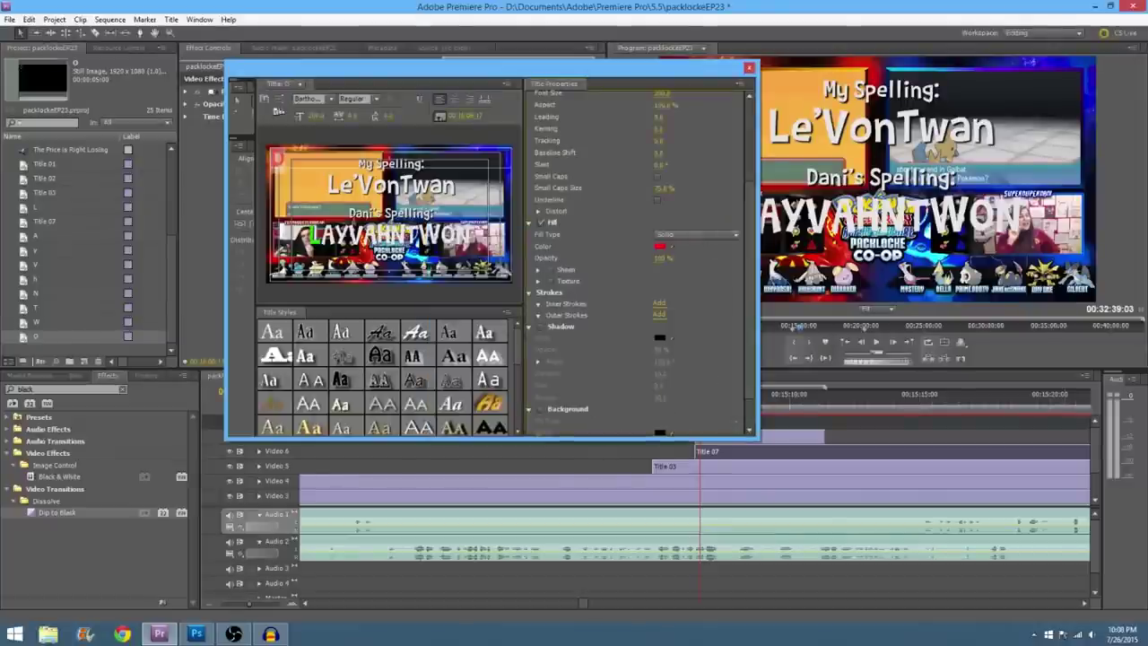
{"action": "left_click", "coordinate": [540, 326]}
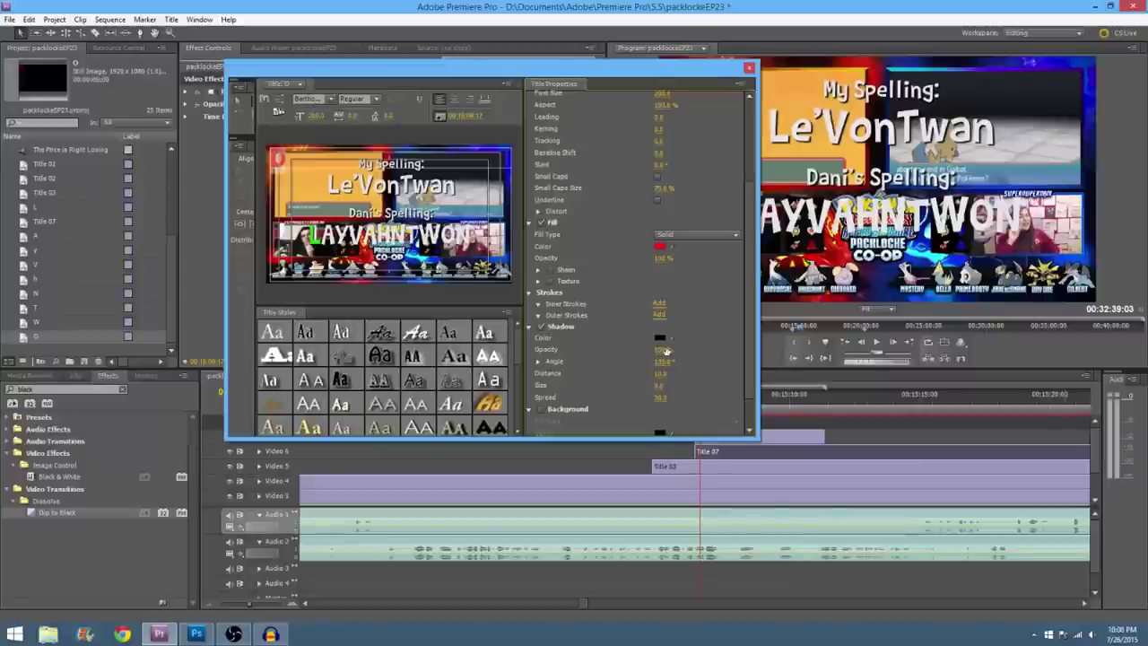
{"action": "left_click", "coordinate": [750, 68]}
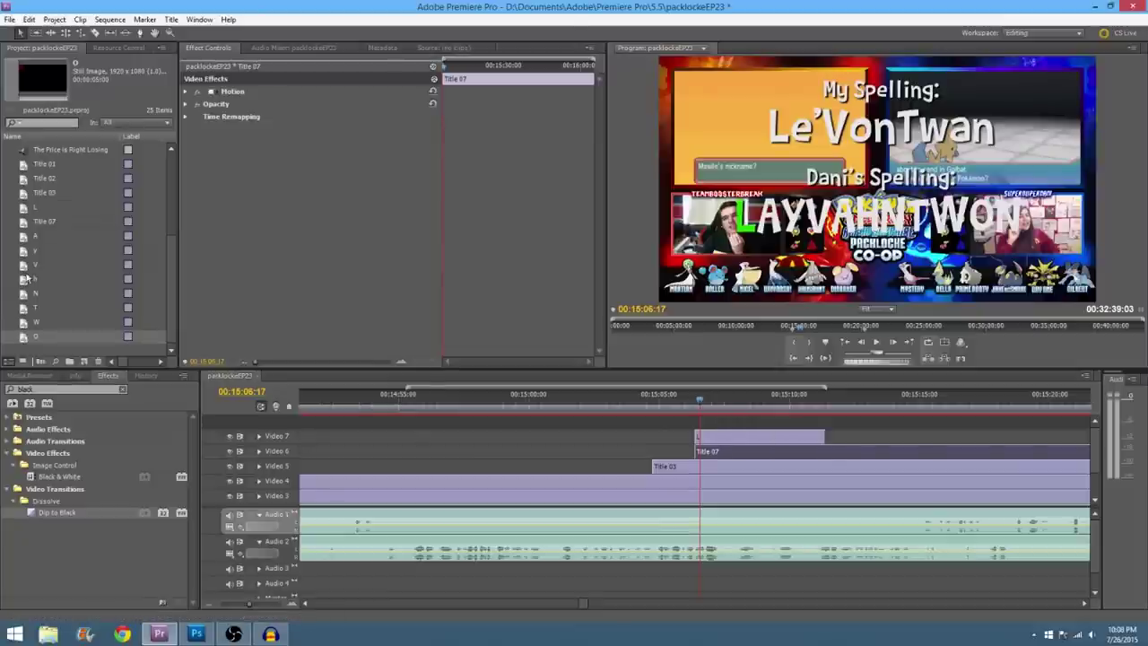
Step: Place the A title on a new Video 8 track at 00:15:06:17 and position it over the first A of LAYVAHNTWON
{"action": "left_click", "coordinate": [36, 239]}
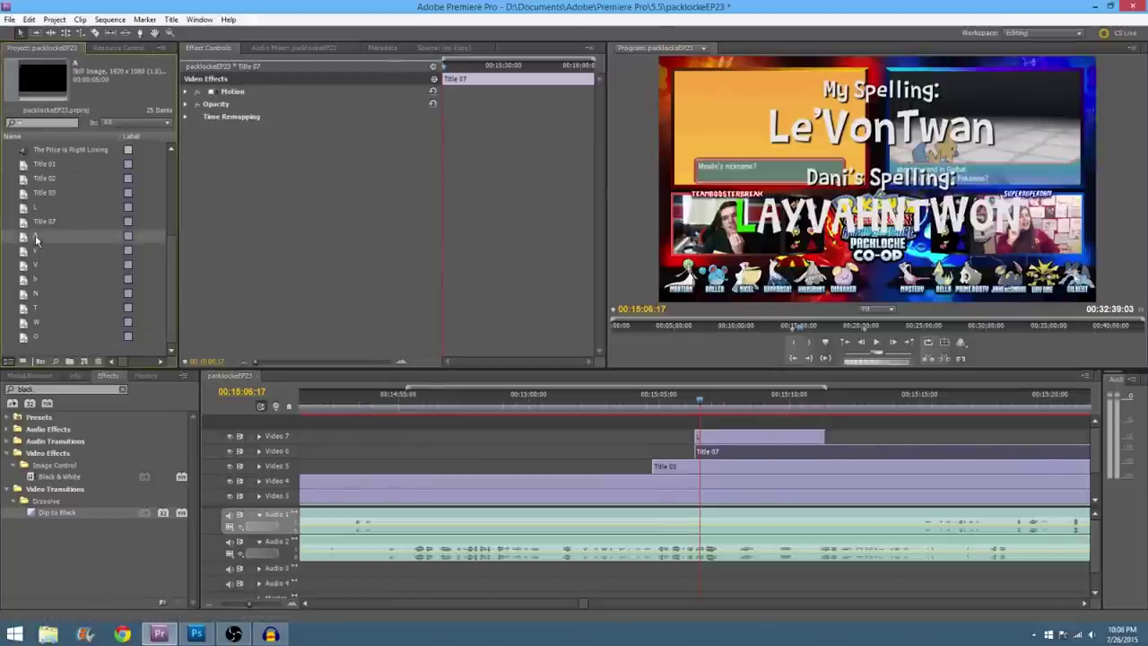
{"action": "left_click_drag", "start_coordinate": [685, 400], "coordinate": [704, 424]}
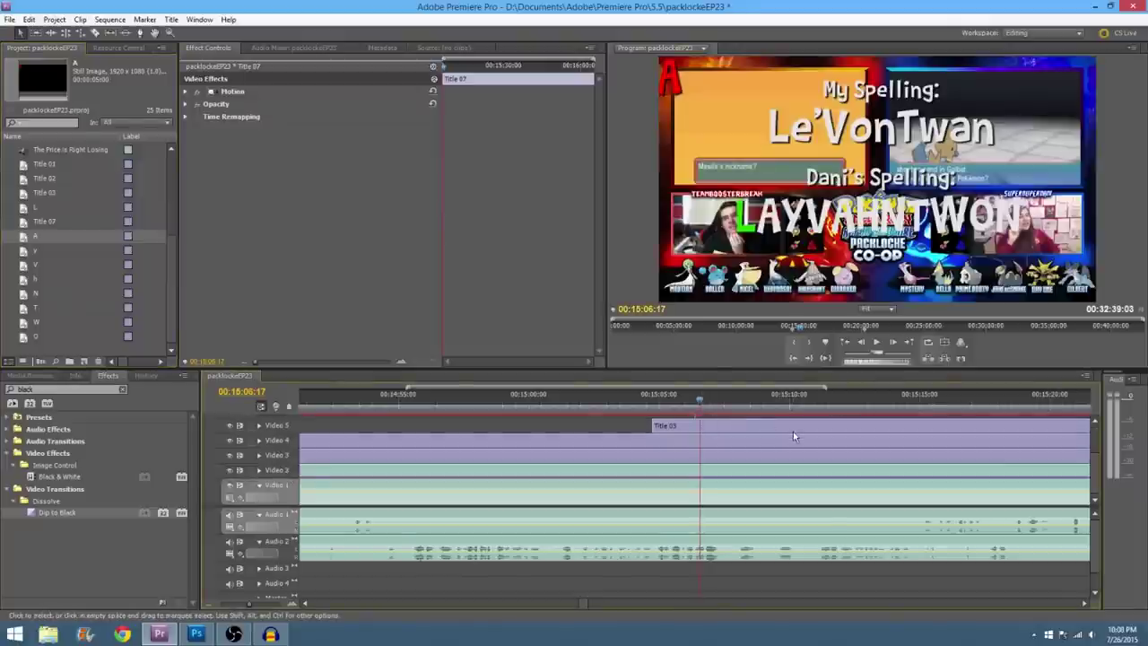
{"action": "scroll", "coordinate": [1078, 485], "scroll_direction": "up", "scroll_amount": 3}
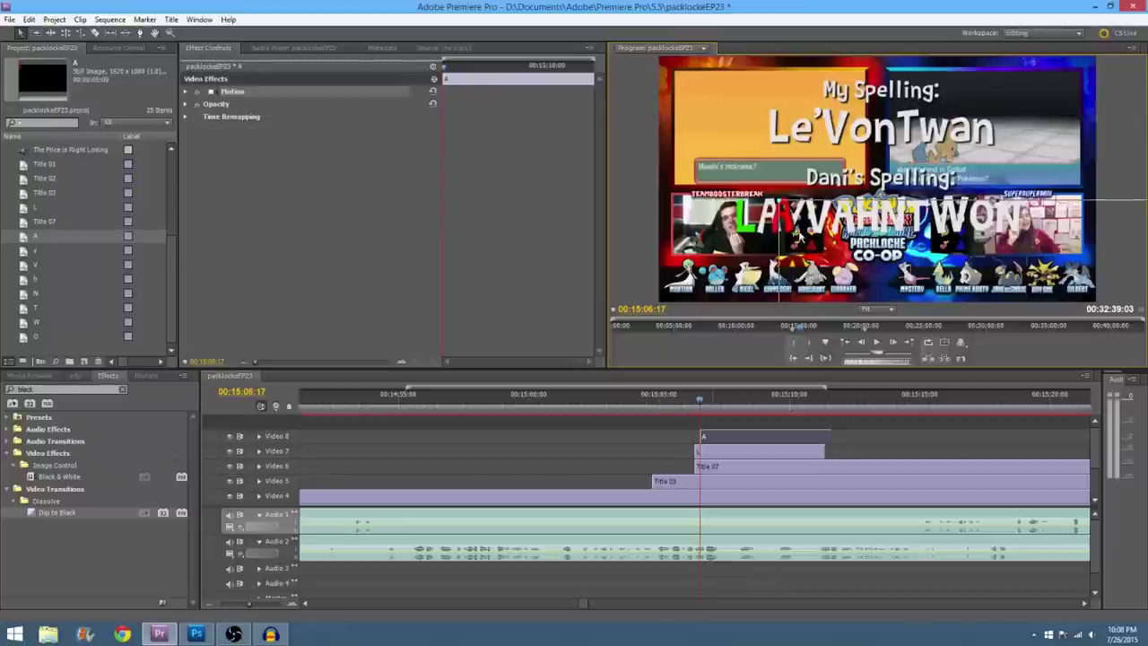
{"action": "left_click", "coordinate": [782, 231]}
{"action": "left_click_drag", "start_coordinate": [782, 232], "coordinate": [777, 228]}
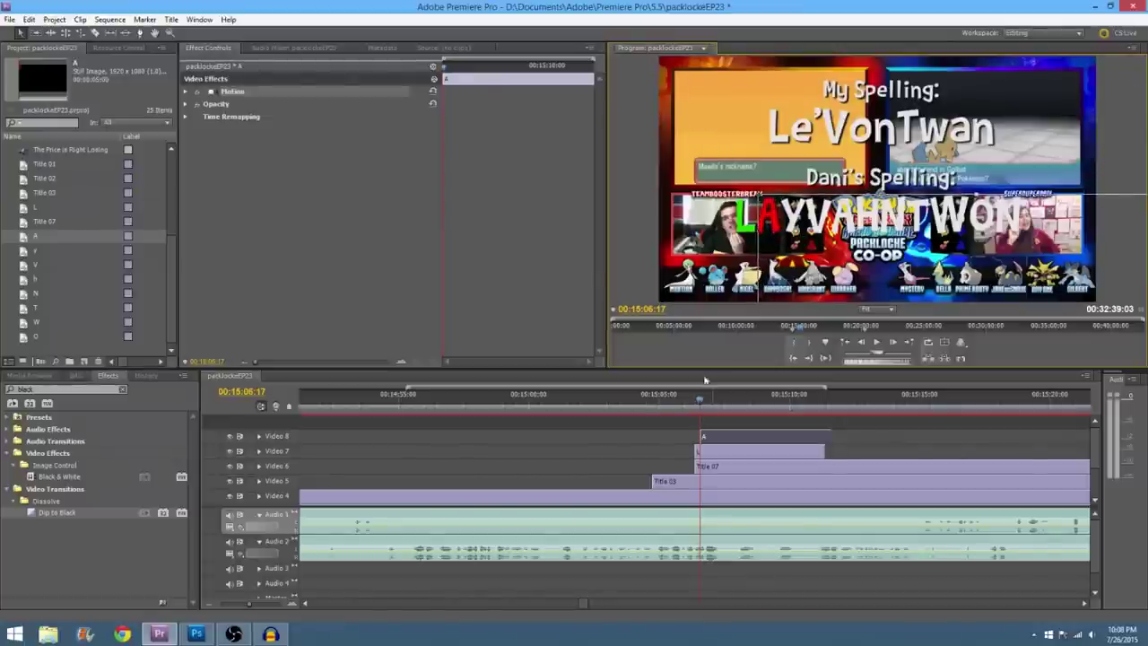
Step: Play the sequence from the start of the L title to check the timing of the red A
{"action": "left_click_drag", "start_coordinate": [701, 401], "coordinate": [696, 402]}
{"action": "left_click", "coordinate": [877, 343]}
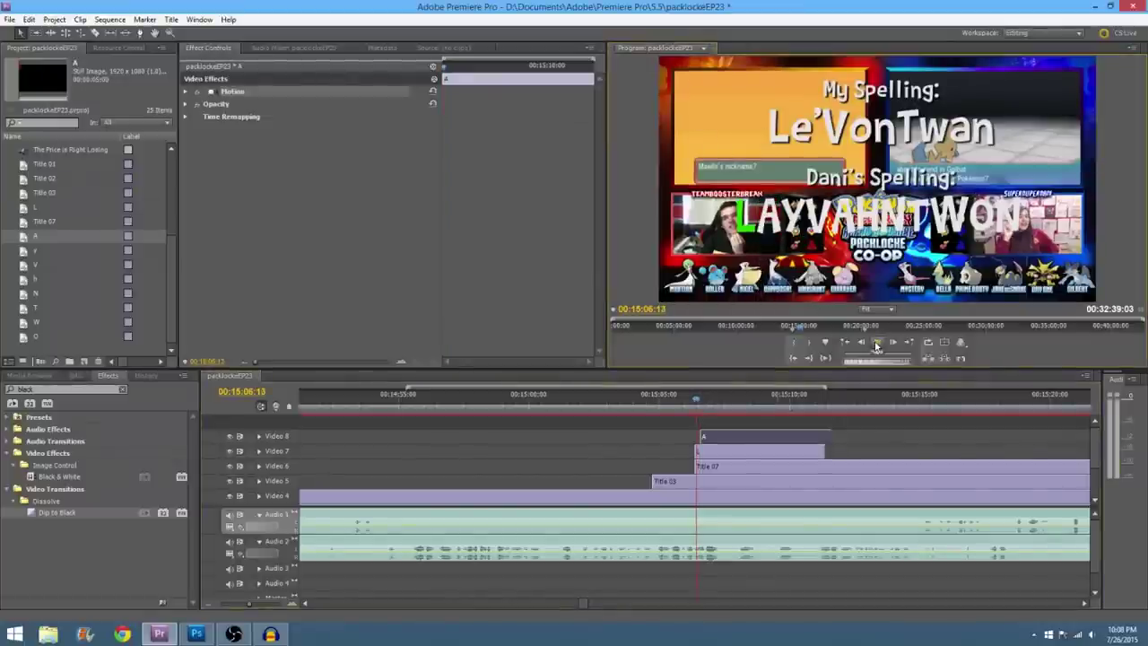
{"action": "left_click", "coordinate": [877, 345]}
{"action": "left_click", "coordinate": [877, 345]}
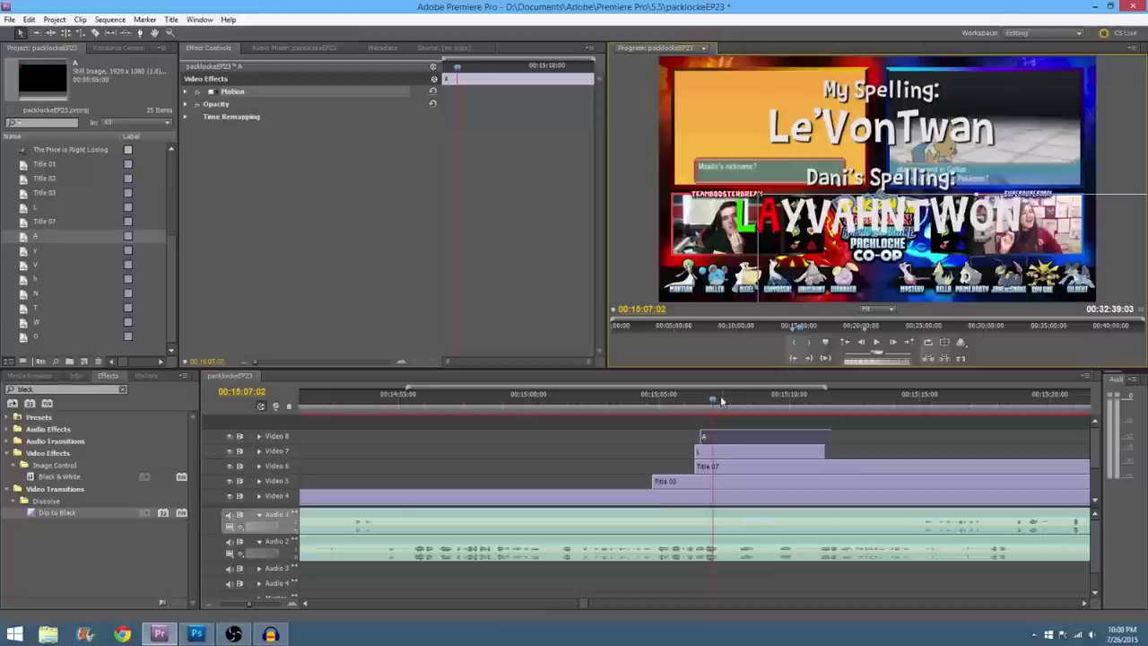
Step: Step frame by frame around the starts of the L and A titles to find the timing for the next letter
{"action": "key", "text": "Left"}
{"action": "key", "text": "Left"}
{"action": "key", "text": "Left"}
{"action": "key", "text": "Left"}
{"action": "key", "text": "Left"}
{"action": "key", "text": "Left"}
{"action": "key", "text": "Left"}
{"action": "key", "text": "Left"}
{"action": "key", "text": "Left"}
{"action": "key", "text": "Left"}
{"action": "key", "text": "Left"}
{"action": "key", "text": "Left"}
{"action": "key", "text": "Left"}
{"action": "key", "text": "Left"}
{"action": "key", "text": "Left"}
{"action": "key", "text": "Left"}
{"action": "key", "text": "Left"}
{"action": "key", "text": "Left"}
{"action": "key", "text": "Left"}
{"action": "key", "text": "Left"}
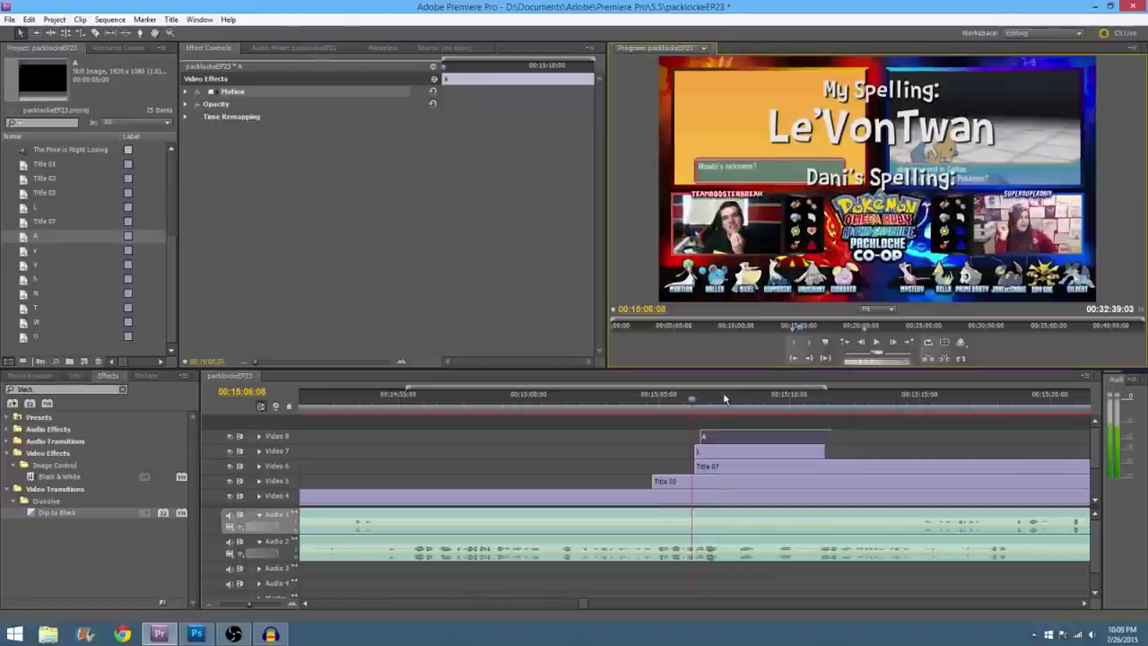
{"action": "key", "text": "Right"}
{"action": "key", "text": "Right"}
{"action": "key", "text": "Right"}
{"action": "key", "text": "Right"}
{"action": "key", "text": "Right"}
{"action": "key", "text": "Right"}
{"action": "key", "text": "Right"}
{"action": "key", "text": "Right"}
{"action": "key", "text": "Right"}
{"action": "key", "text": "Right"}
{"action": "key", "text": "Right"}
{"action": "key", "text": "Right"}
{"action": "key", "text": "Right"}
{"action": "key", "text": "Right"}
{"action": "key", "text": "Right"}
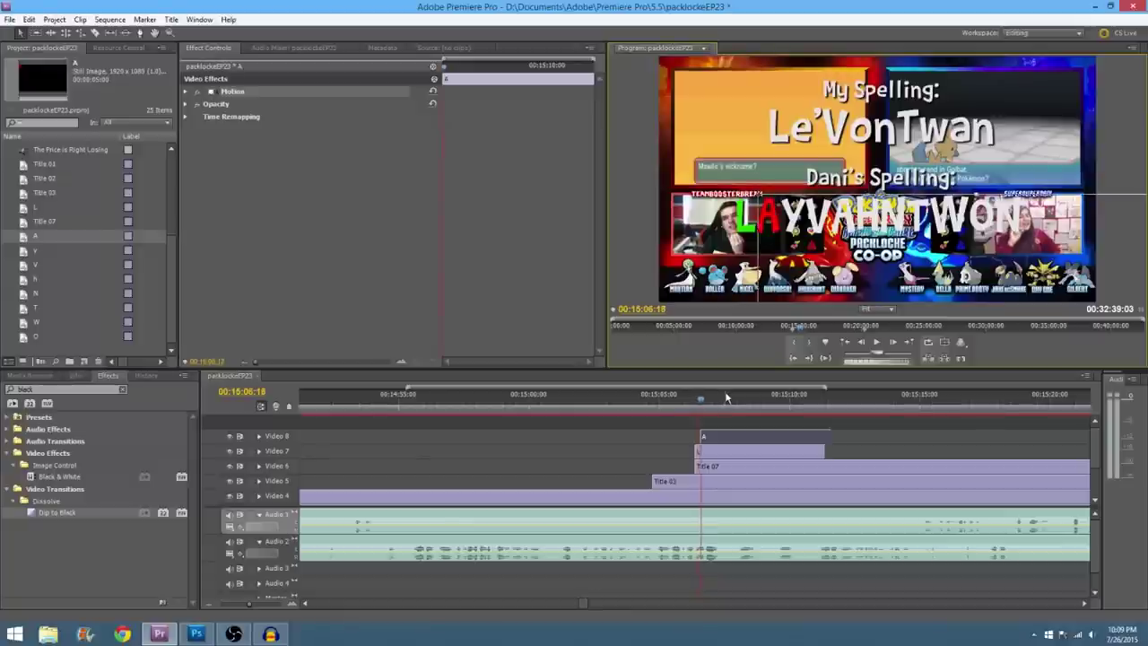
{"action": "key", "text": "Left"}
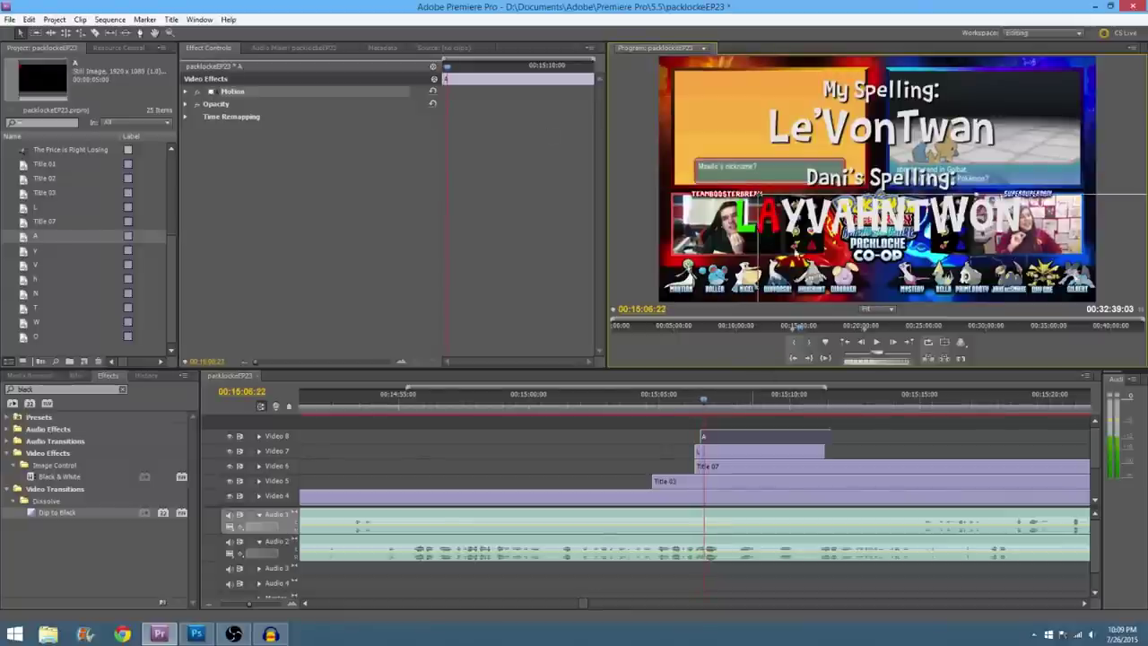
Step: Place the Y title on a new Video 9 track at 00:15:06:22 and position it over the Y of LAYVAHNTWON
{"action": "left_click", "coordinate": [38, 252]}
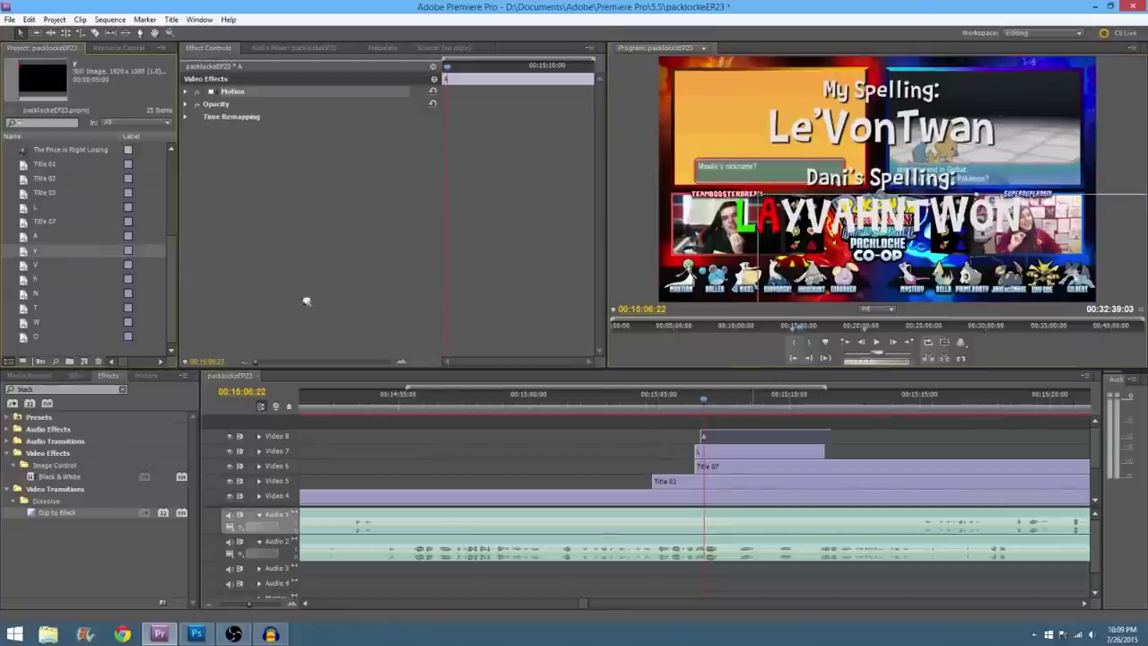
{"action": "left_click_drag", "start_coordinate": [707, 415], "coordinate": [714, 424]}
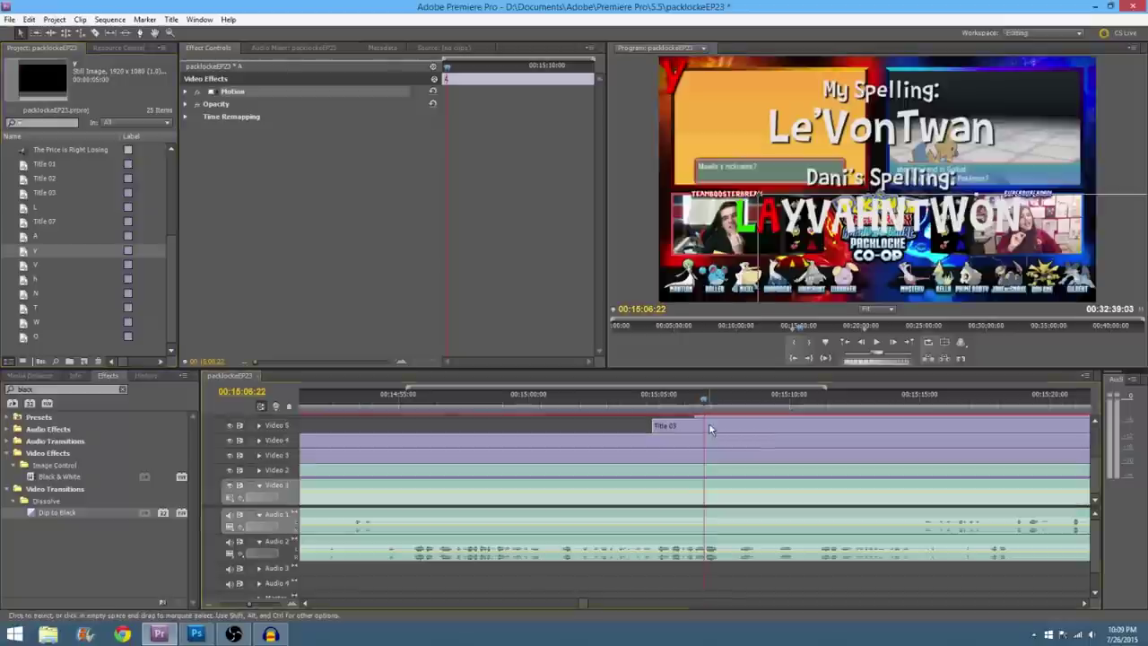
{"action": "scroll", "coordinate": [1081, 467], "scroll_direction": "up", "scroll_amount": 3}
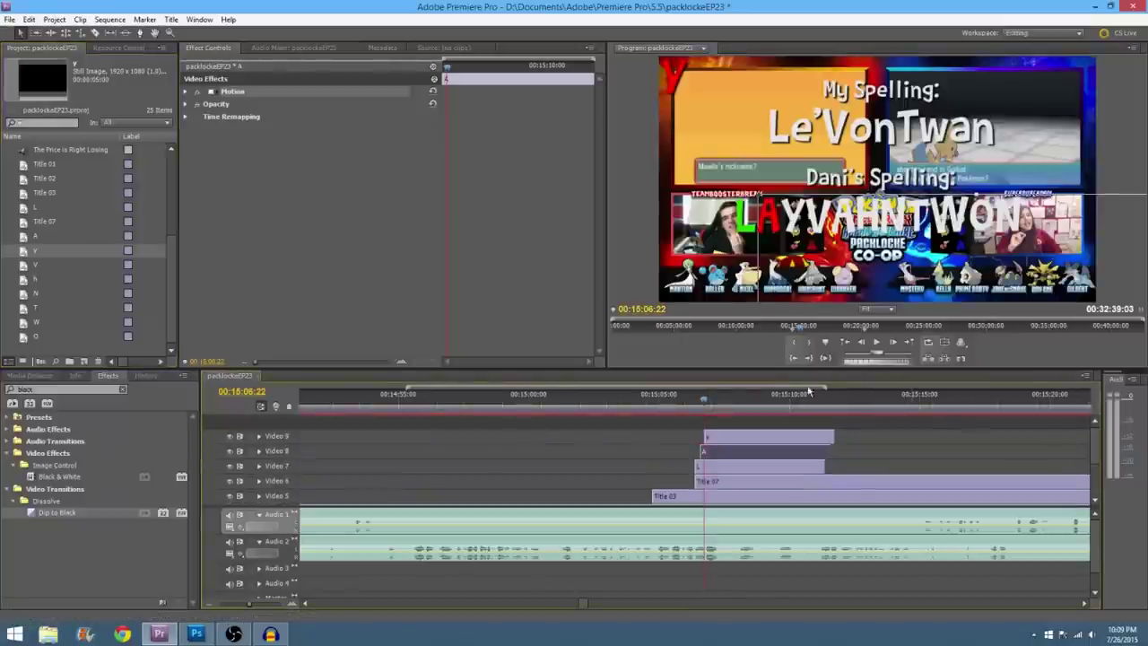
{"action": "left_click_drag", "start_coordinate": [703, 402], "coordinate": [704, 403]}
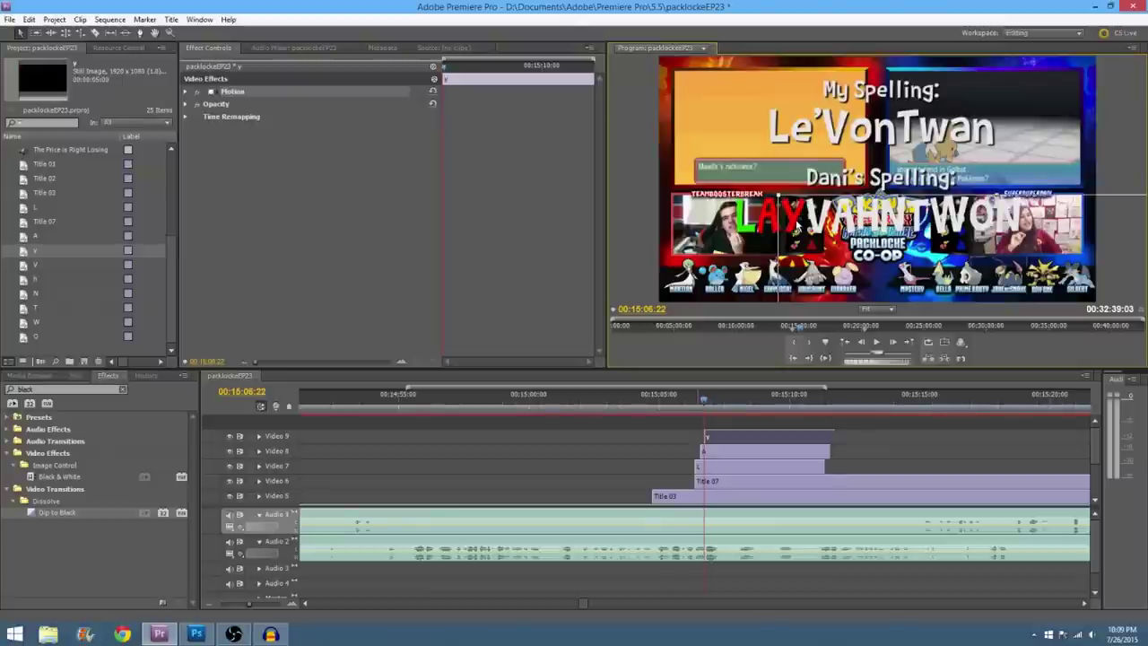
Step: Play the sequence from just before the L title to check the timing of the L, A and Y overlays
{"action": "left_click_drag", "start_coordinate": [704, 399], "coordinate": [687, 400]}
{"action": "left_click", "coordinate": [878, 343]}
{"action": "left_click", "coordinate": [880, 346]}
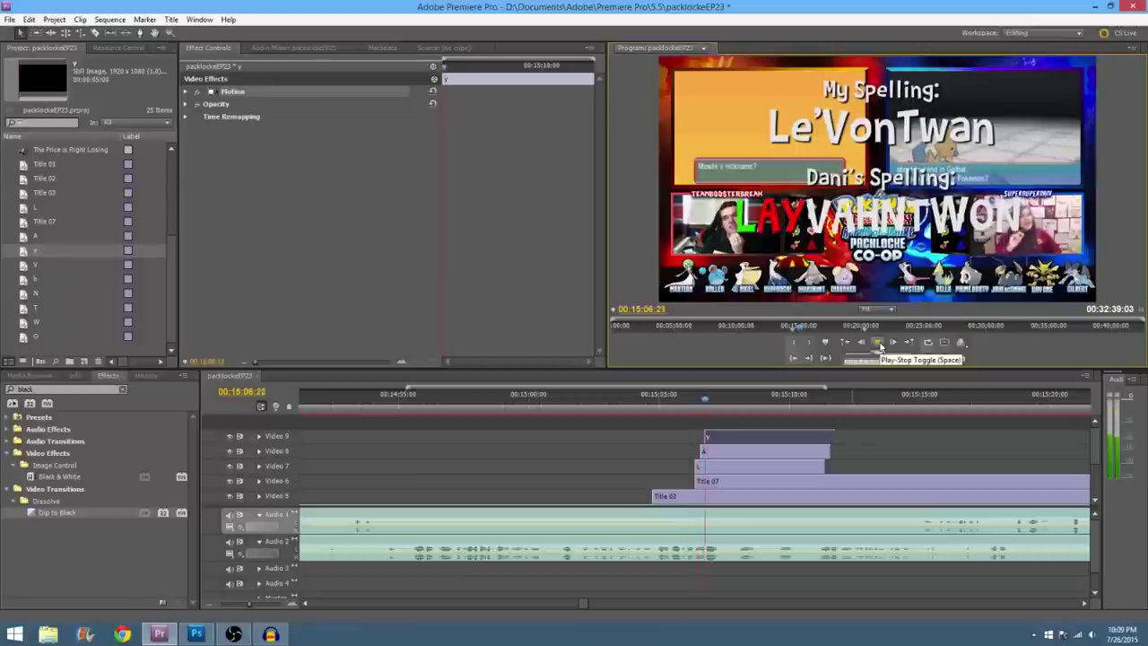
Step: Play the sequence again from the start of the L title to find the timing for the V
{"action": "left_click", "coordinate": [879, 346]}
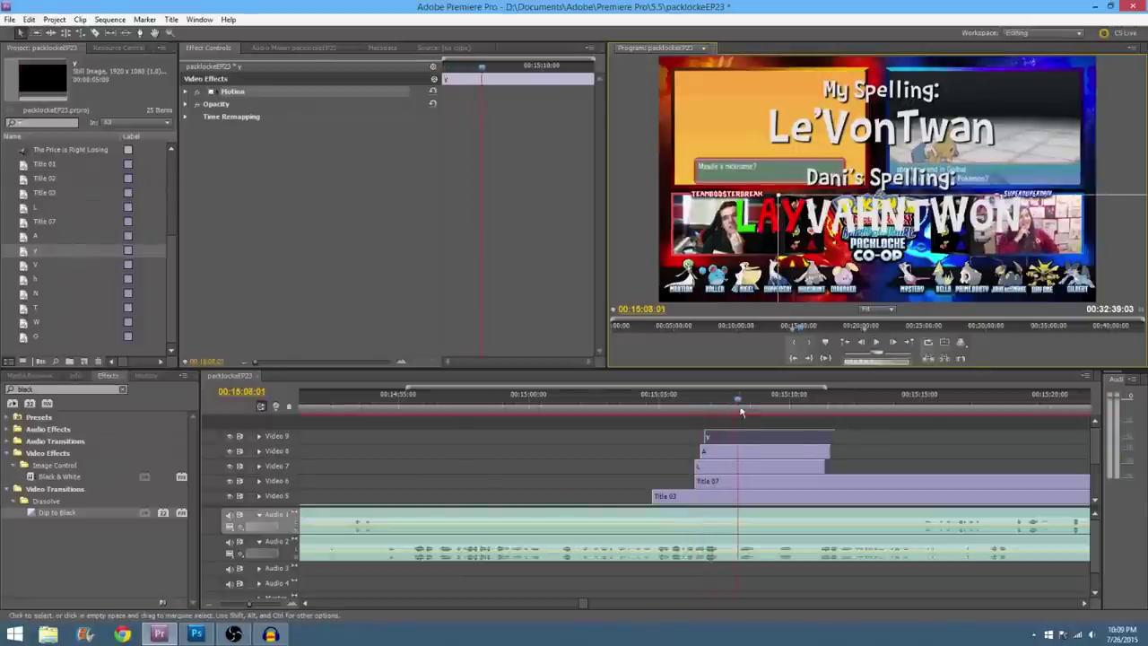
{"action": "left_click_drag", "start_coordinate": [722, 400], "coordinate": [693, 411]}
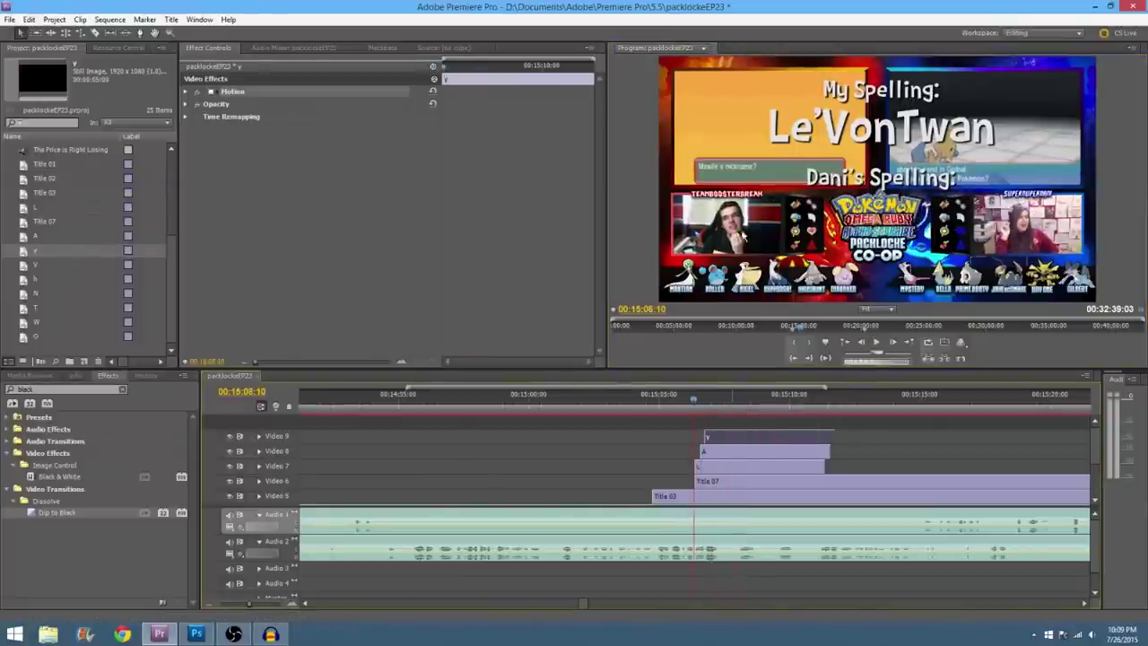
{"action": "left_click", "coordinate": [876, 345]}
{"action": "left_click", "coordinate": [876, 346]}
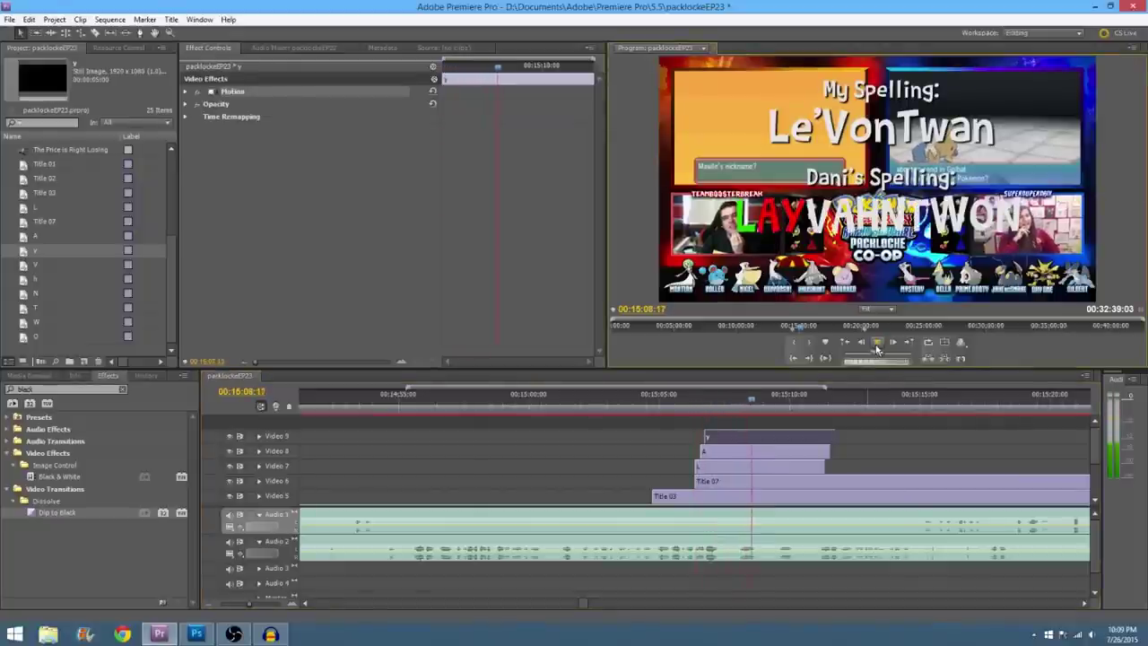
{"action": "left_click", "coordinate": [877, 348]}
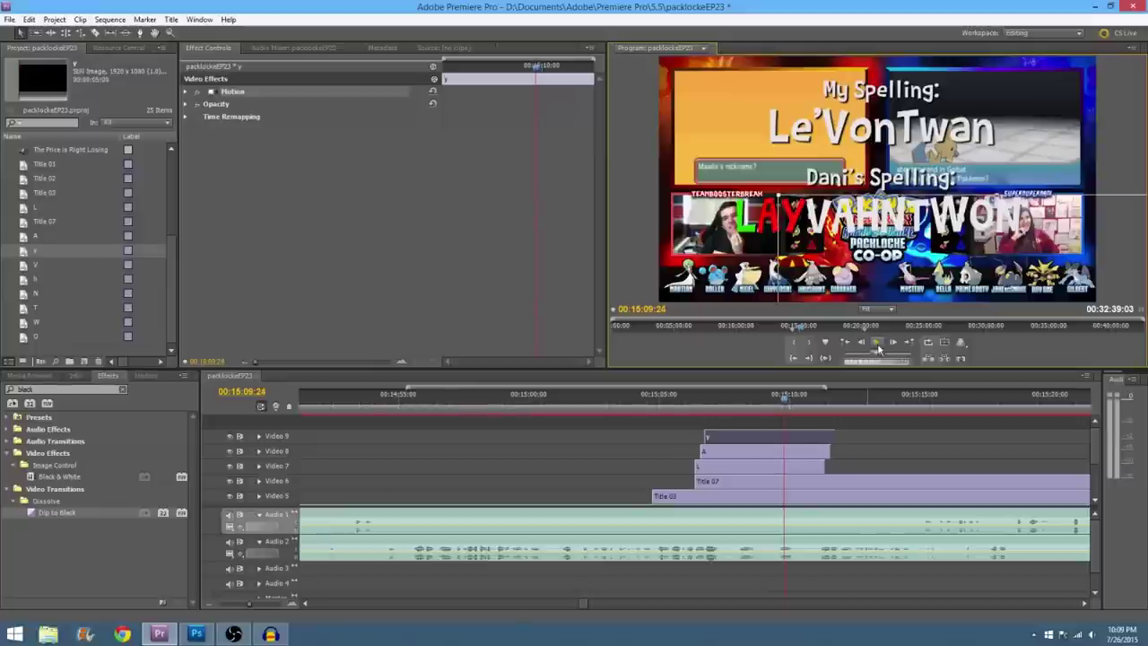
{"action": "left_click", "coordinate": [878, 344]}
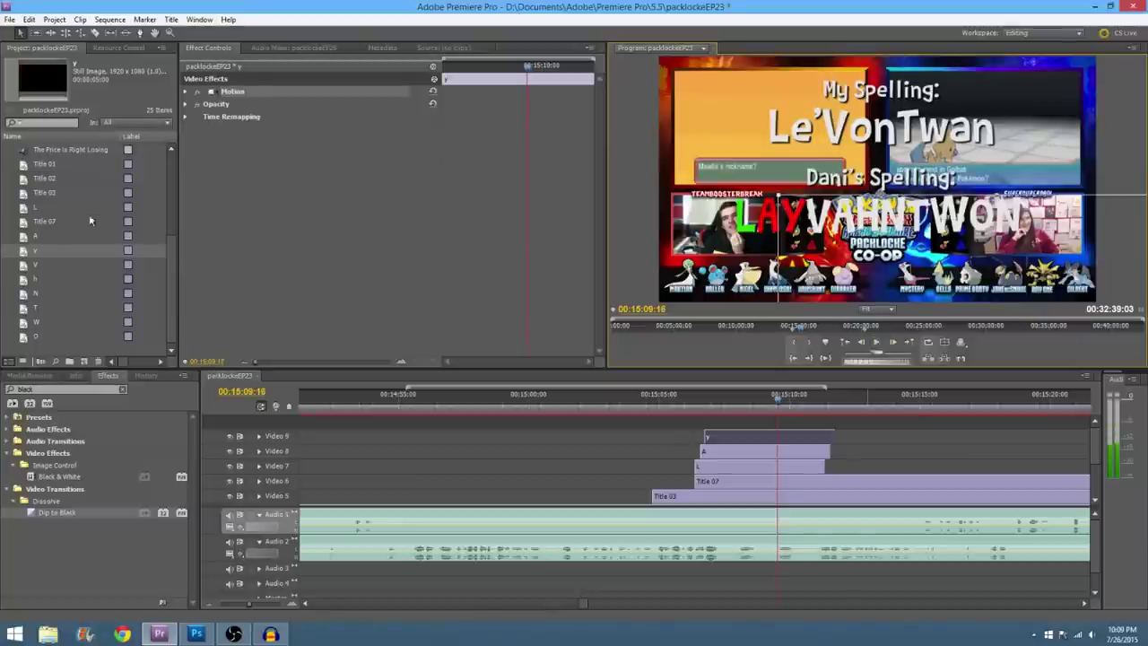
Step: Place the V title on a new Video 10 track at 00:15:09:16 and position it over the V of LAYVAHNTWON
{"action": "left_click_drag", "start_coordinate": [34, 265], "coordinate": [55, 266]}
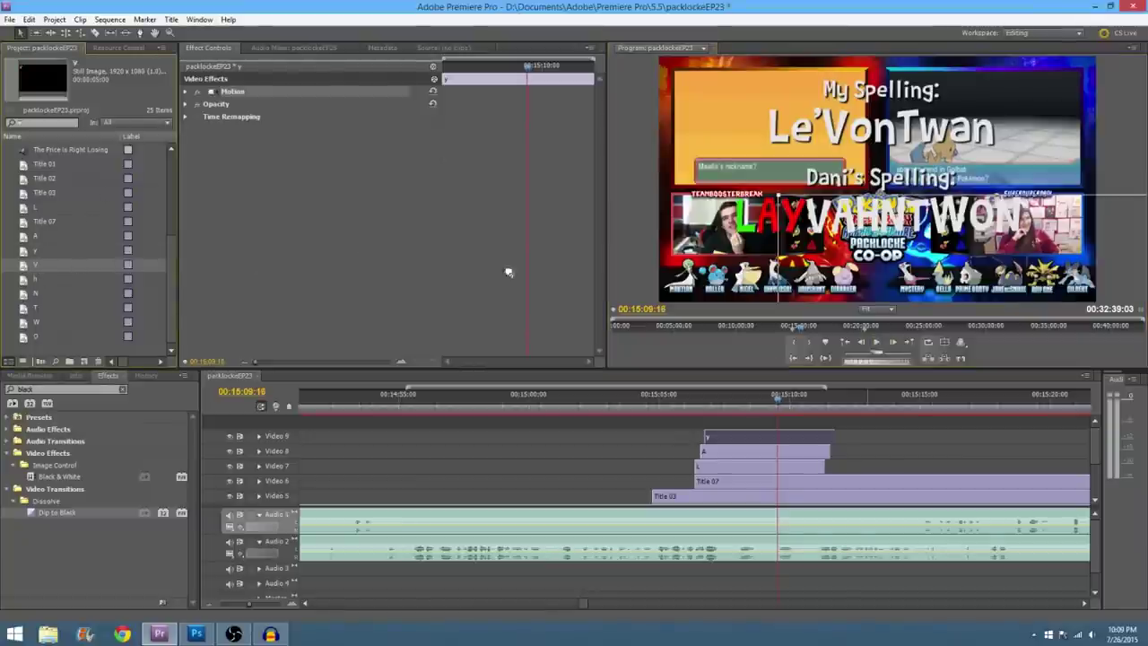
{"action": "left_click_drag", "start_coordinate": [509, 272], "coordinate": [784, 421]}
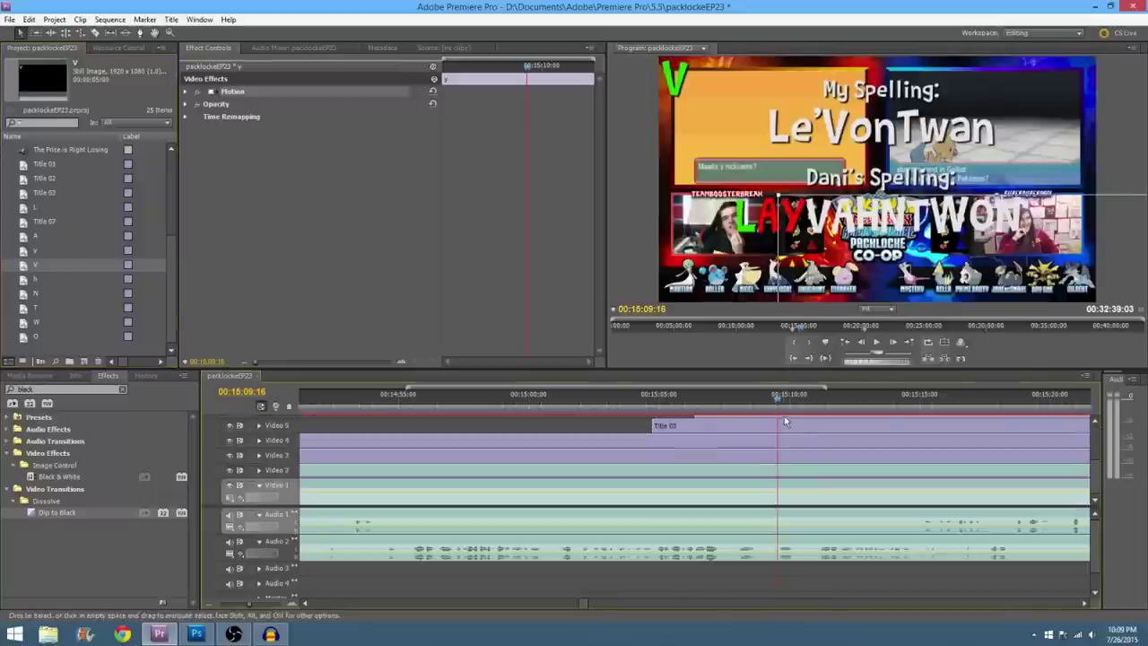
{"action": "left_click_drag", "start_coordinate": [678, 97], "coordinate": [828, 229]}
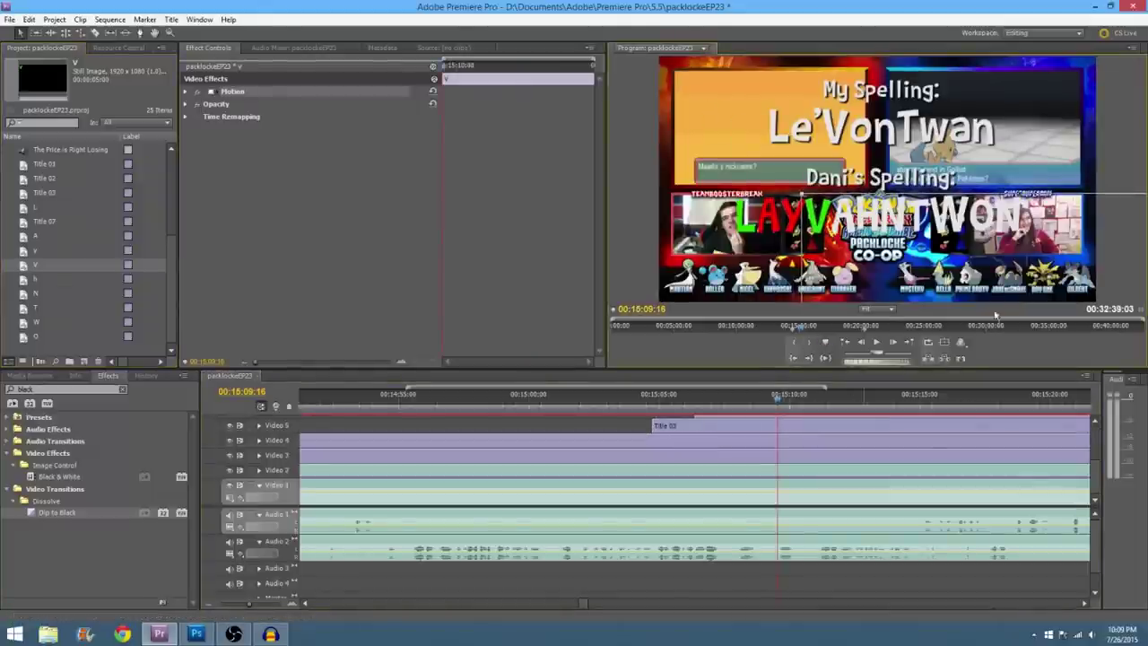
{"action": "scroll", "coordinate": [744, 448], "scroll_direction": "up", "scroll_amount": 5}
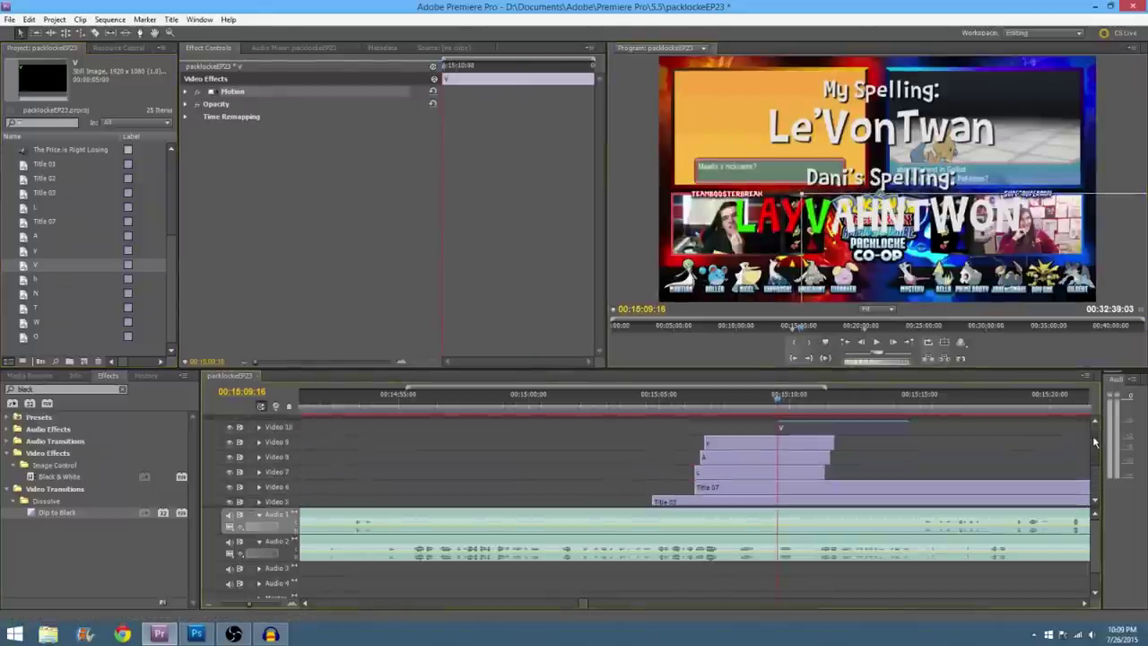
Step: Play on from the start of the V title and step frame by frame to find the timing for the second A
{"action": "left_click", "coordinate": [879, 346]}
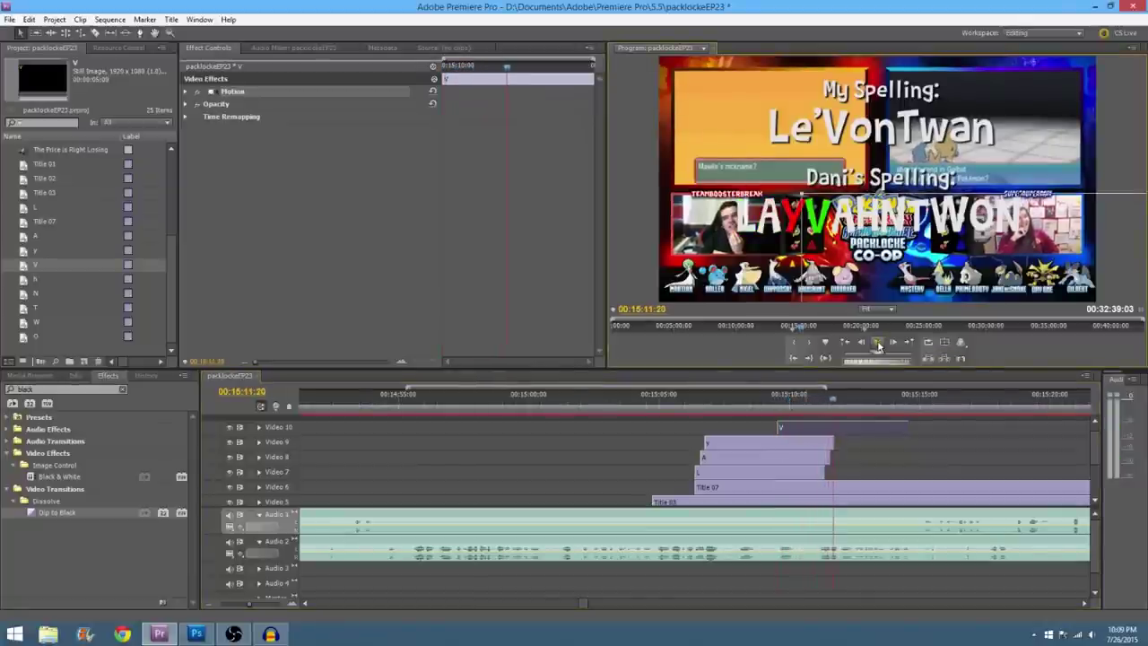
{"action": "key", "text": "Left"}
{"action": "key", "text": "Left"}
{"action": "key", "text": "Left"}
{"action": "key", "text": "Left"}
{"action": "key", "text": "Left"}
{"action": "key", "text": "Left"}
{"action": "key", "text": "Left"}
{"action": "key", "text": "Left"}
{"action": "key", "text": "Left"}
{"action": "key", "text": "Left"}
{"action": "key", "text": "Left"}
{"action": "key", "text": "Left"}
{"action": "key", "text": "Left"}
{"action": "key", "text": "Right"}
{"action": "key", "text": "Right"}
{"action": "key", "text": "Right"}
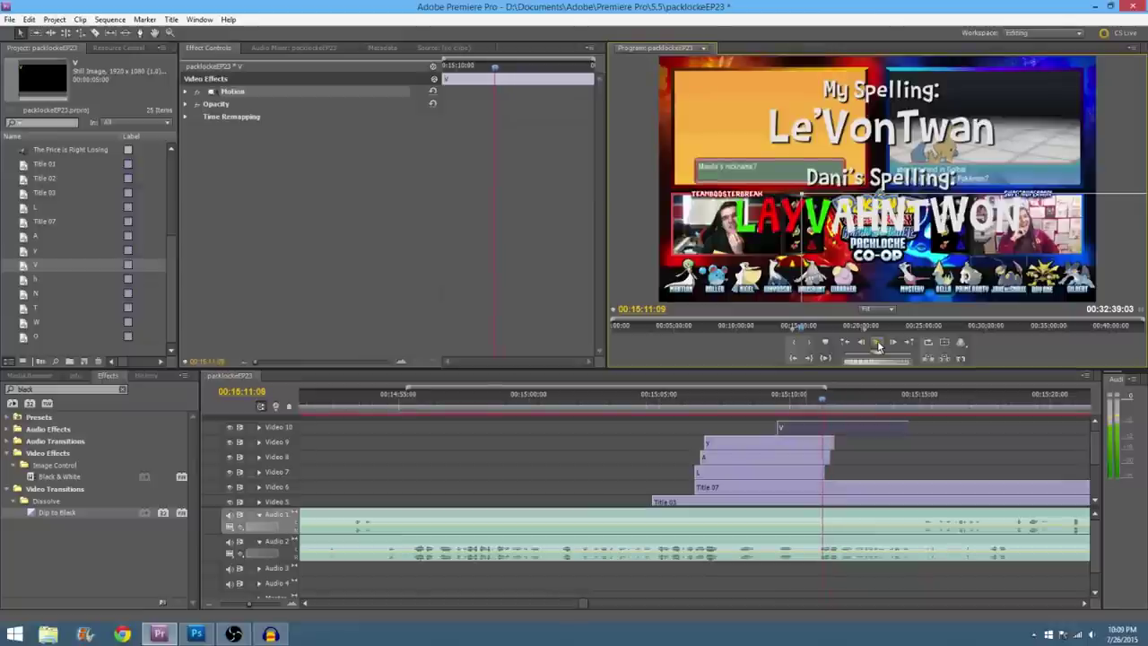
{"action": "key", "text": "Left"}
{"action": "key", "text": "Left"}
{"action": "key", "text": "Left"}
{"action": "key", "text": "Left"}
{"action": "key", "text": "Left"}
{"action": "key", "text": "Left"}
{"action": "key", "text": "Left"}
{"action": "key", "text": "Left"}
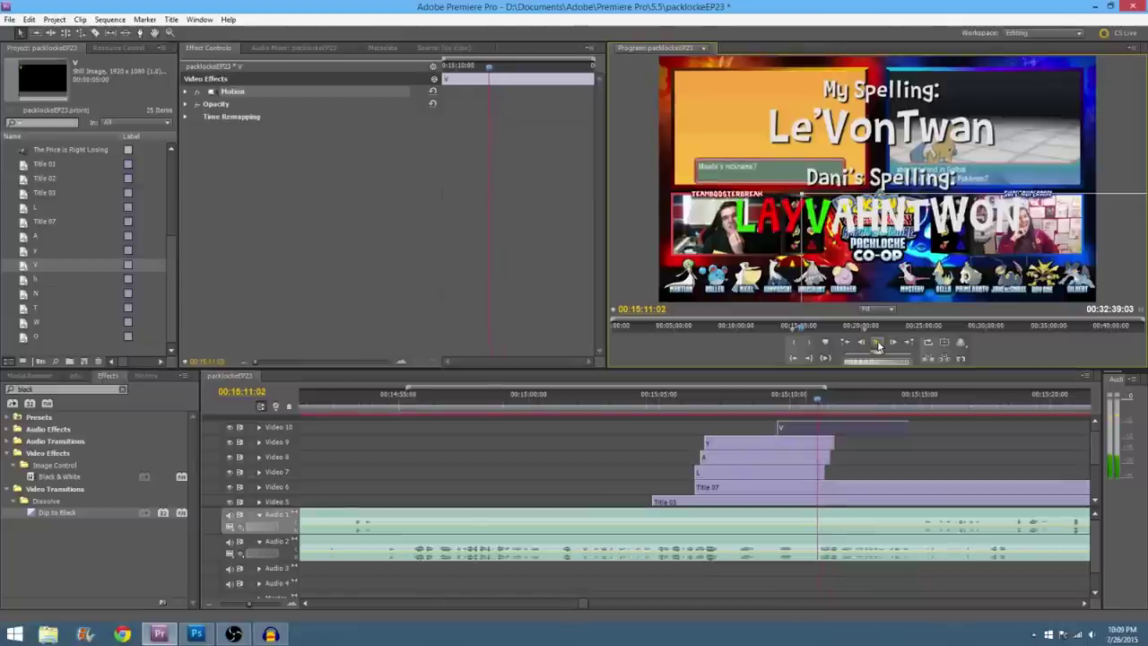
{"action": "key", "text": "Right"}
{"action": "key", "text": "Right"}
{"action": "key", "text": "Left"}
{"action": "key", "text": "Left"}
{"action": "key", "text": "Left"}
Step: Place the A title again on a new Video 11 track at 00:15:11:03
{"action": "scroll", "coordinate": [1094, 443], "scroll_direction": "up", "scroll_amount": 1}
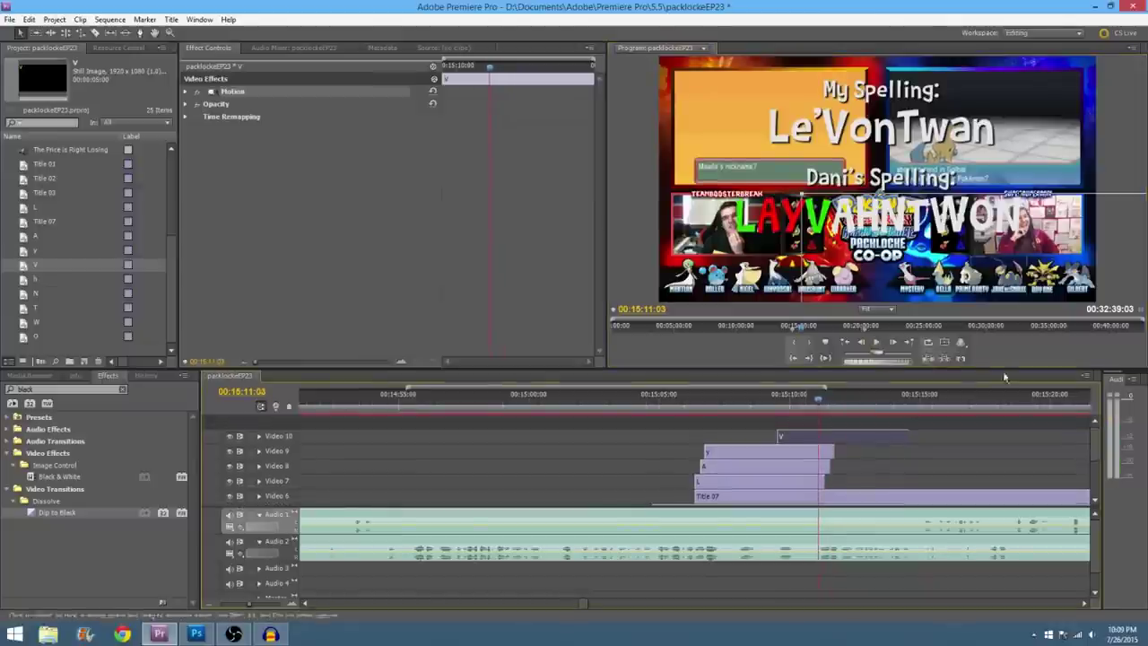
{"action": "left_click", "coordinate": [33, 237]}
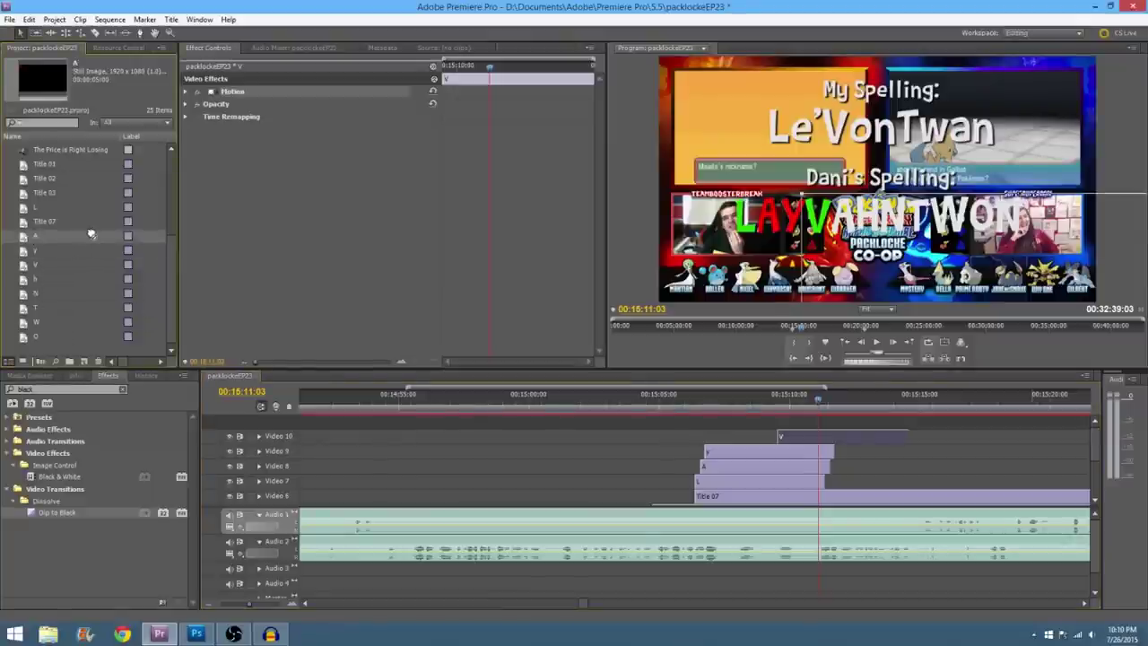
{"action": "left_click_drag", "start_coordinate": [558, 379], "coordinate": [820, 423]}
{"action": "scroll", "coordinate": [1084, 482], "scroll_direction": "up", "scroll_amount": 5}
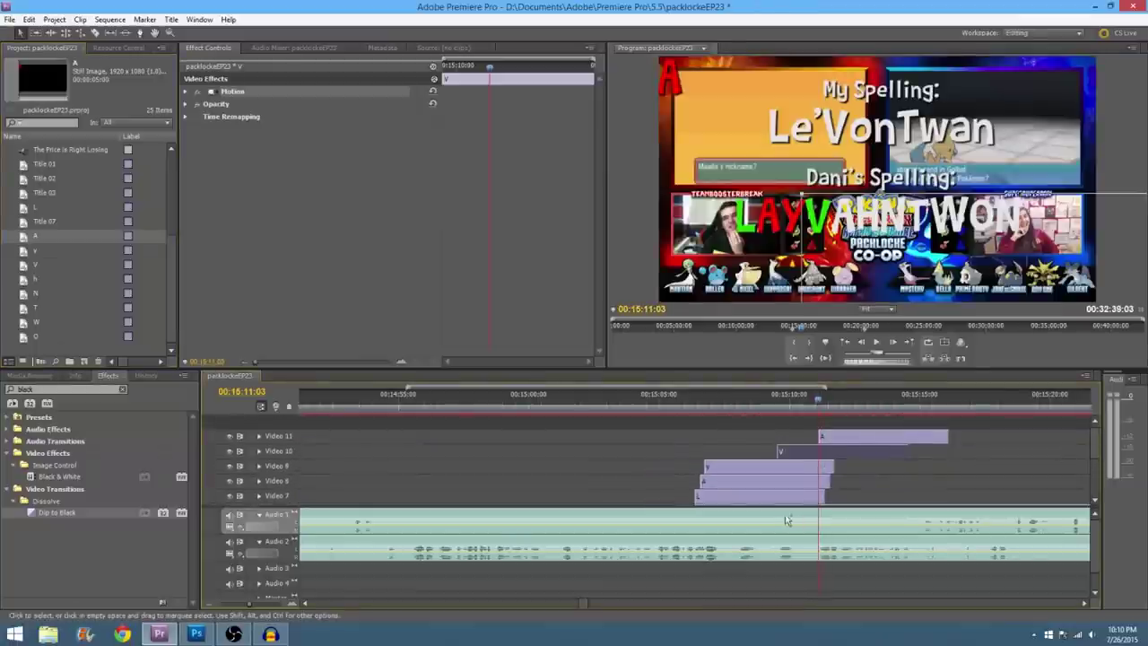
Step: Extend the L, A, Y, V and second A clips to a common end at about 00:15:21, and position the new A over the second A of LAYVAHNTWON
{"action": "left_click_drag", "start_coordinate": [824, 496], "coordinate": [1082, 481]}
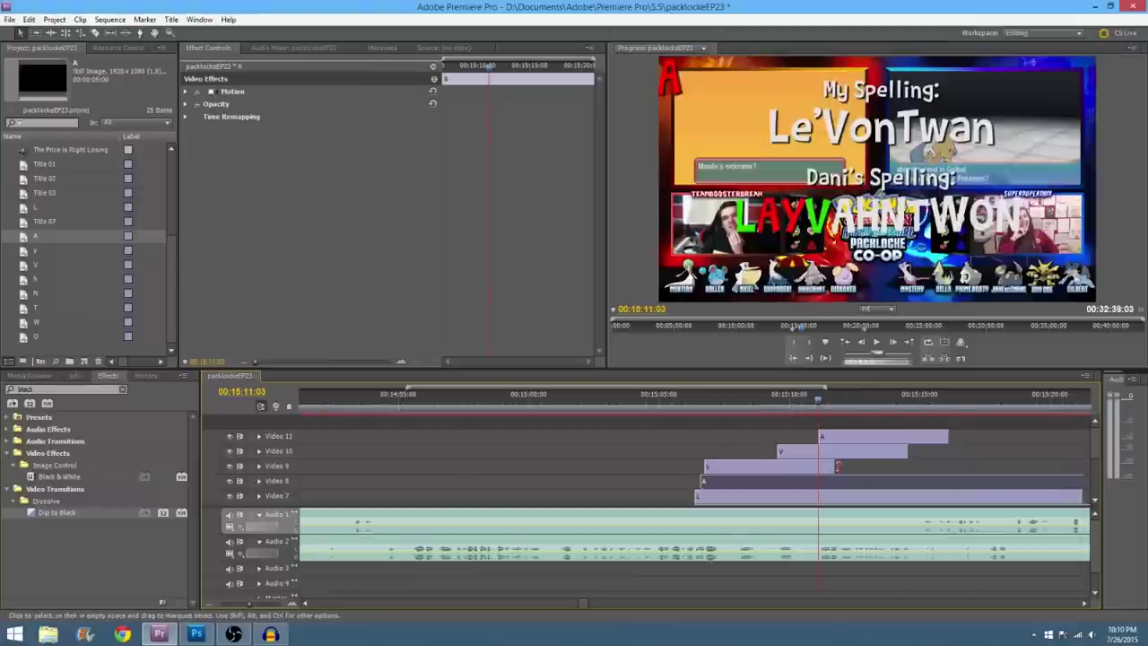
{"action": "left_click_drag", "start_coordinate": [834, 466], "coordinate": [1083, 467]}
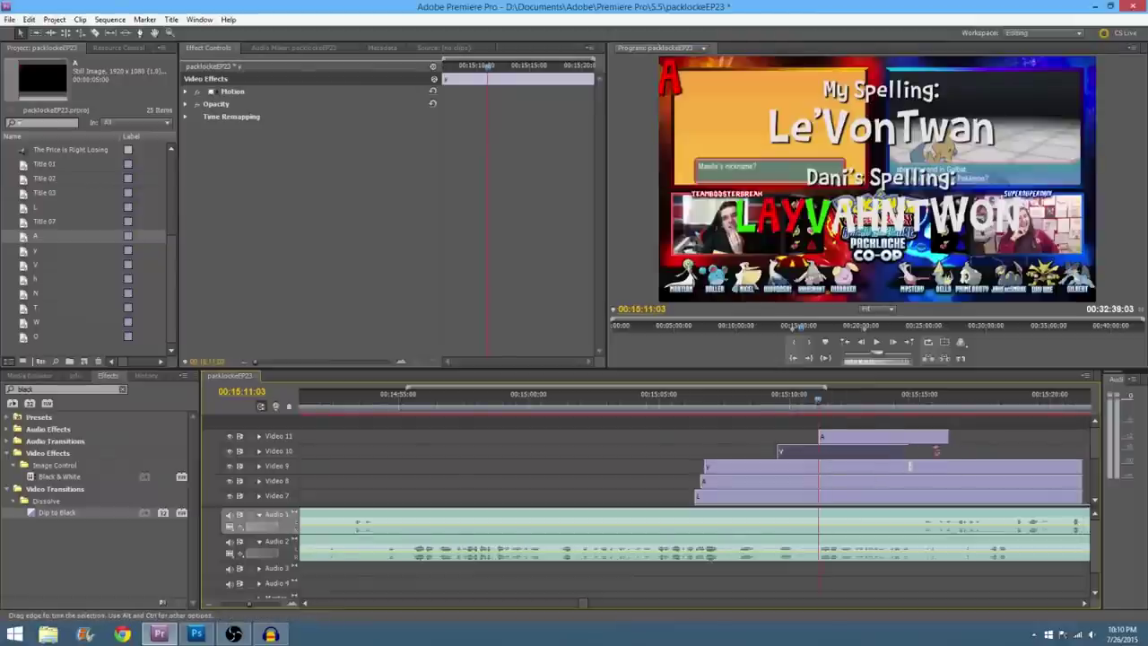
{"action": "left_click_drag", "start_coordinate": [906, 451], "coordinate": [1082, 452]}
{"action": "left_click", "coordinate": [946, 437]}
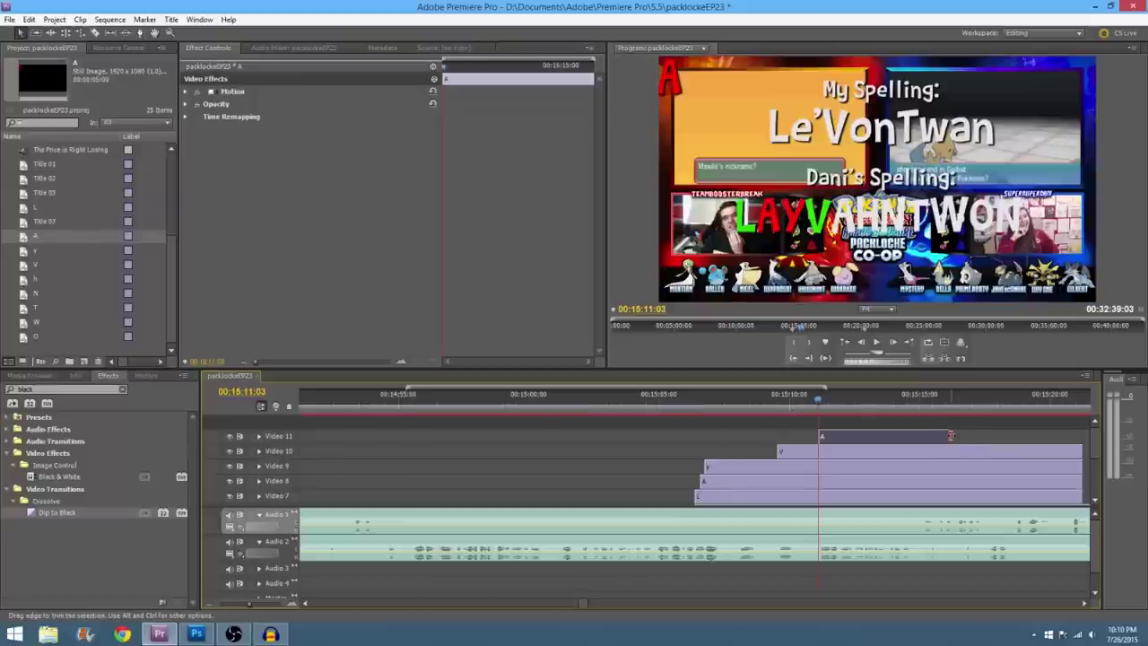
{"action": "left_click_drag", "start_coordinate": [949, 437], "coordinate": [1089, 449]}
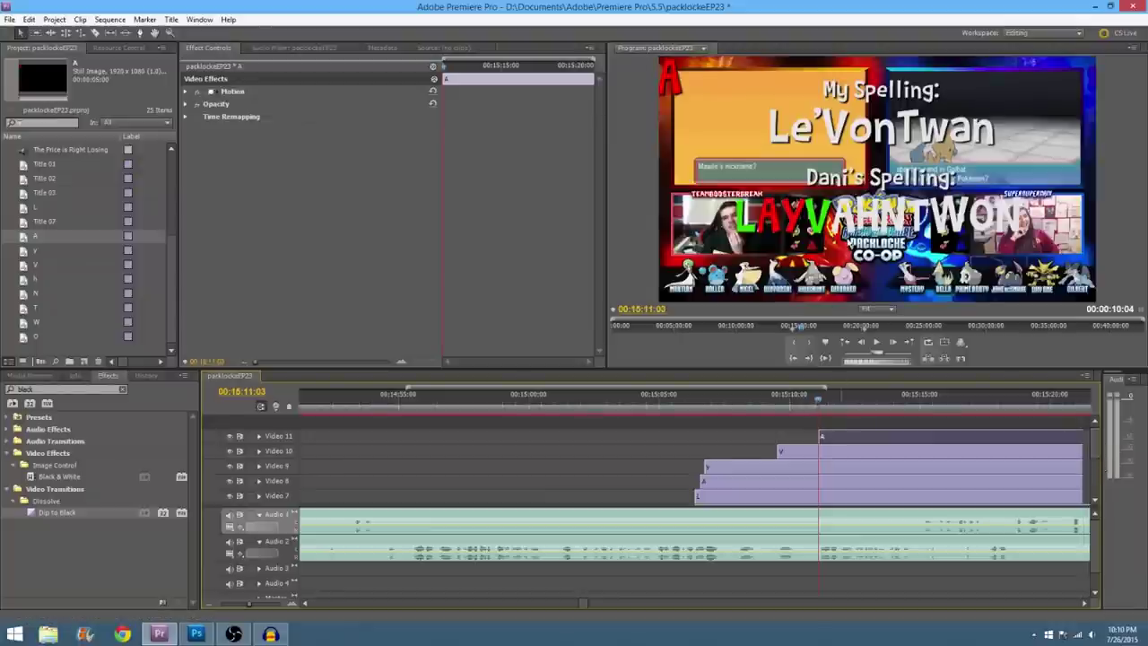
{"action": "left_click_drag", "start_coordinate": [679, 86], "coordinate": [855, 227]}
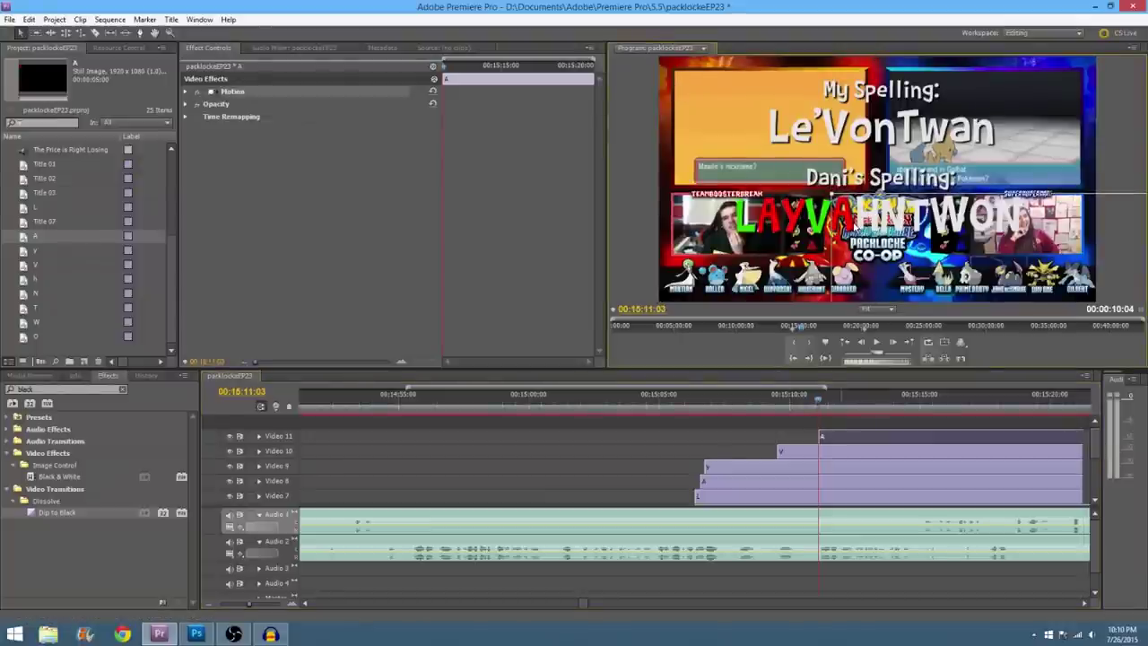
Step: Play the sequence from the start of the second A title to find the timing for the H
{"action": "left_click", "coordinate": [879, 343]}
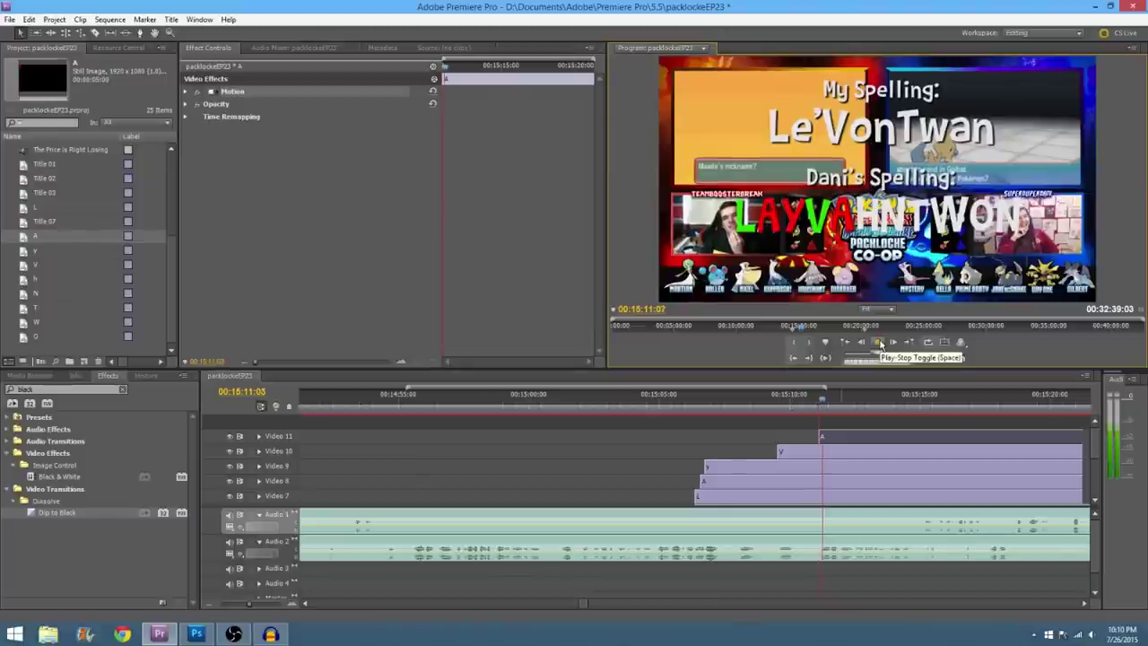
{"action": "left_click", "coordinate": [880, 343]}
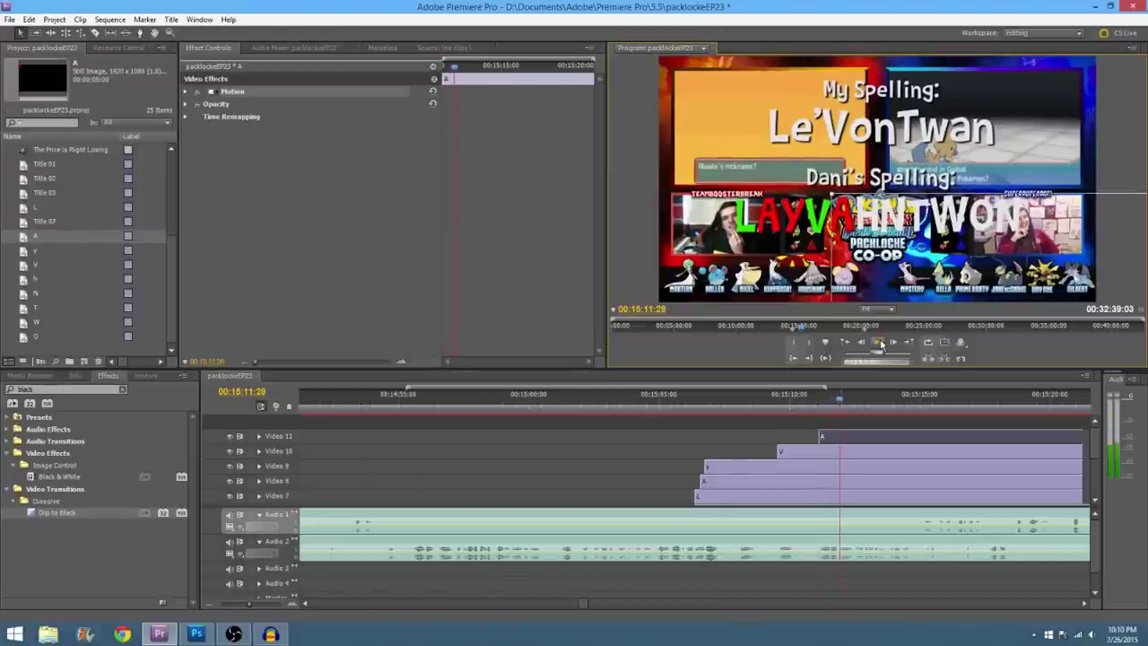
{"action": "left_click", "coordinate": [879, 343]}
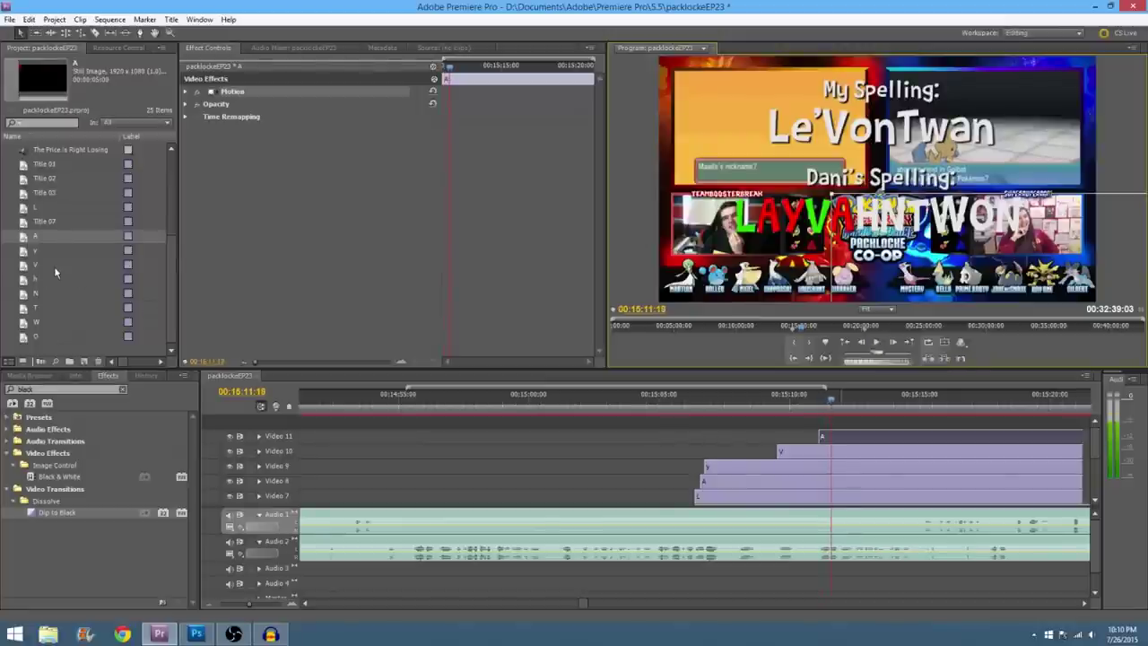
Step: Place the H title on a new Video 12 track at 00:15:11:18, extend it to the other letters' end, and position it over the H of LAYVAHNTWON
{"action": "left_click_drag", "start_coordinate": [40, 278], "coordinate": [834, 421]}
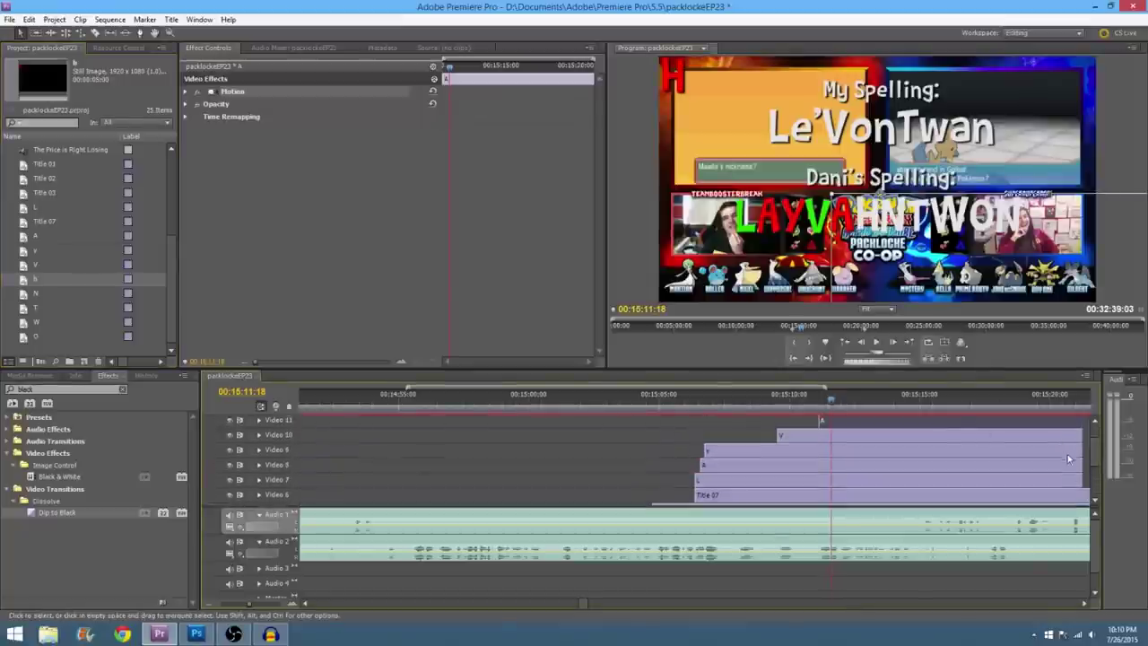
{"action": "scroll", "coordinate": [1031, 448], "scroll_direction": "up", "scroll_amount": 2}
{"action": "left_click_drag", "start_coordinate": [960, 438], "coordinate": [1076, 443]}
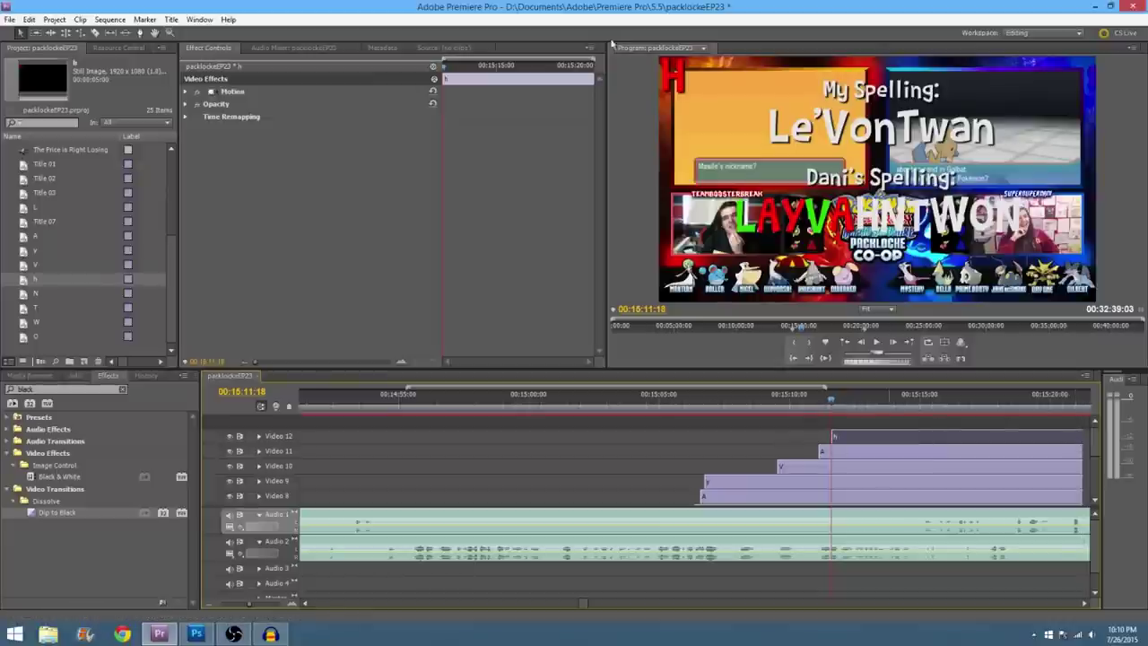
{"action": "left_click", "coordinate": [697, 90]}
{"action": "left_click_drag", "start_coordinate": [696, 90], "coordinate": [875, 220]}
Step: Save the project
{"action": "left_click", "coordinate": [9, 19]}
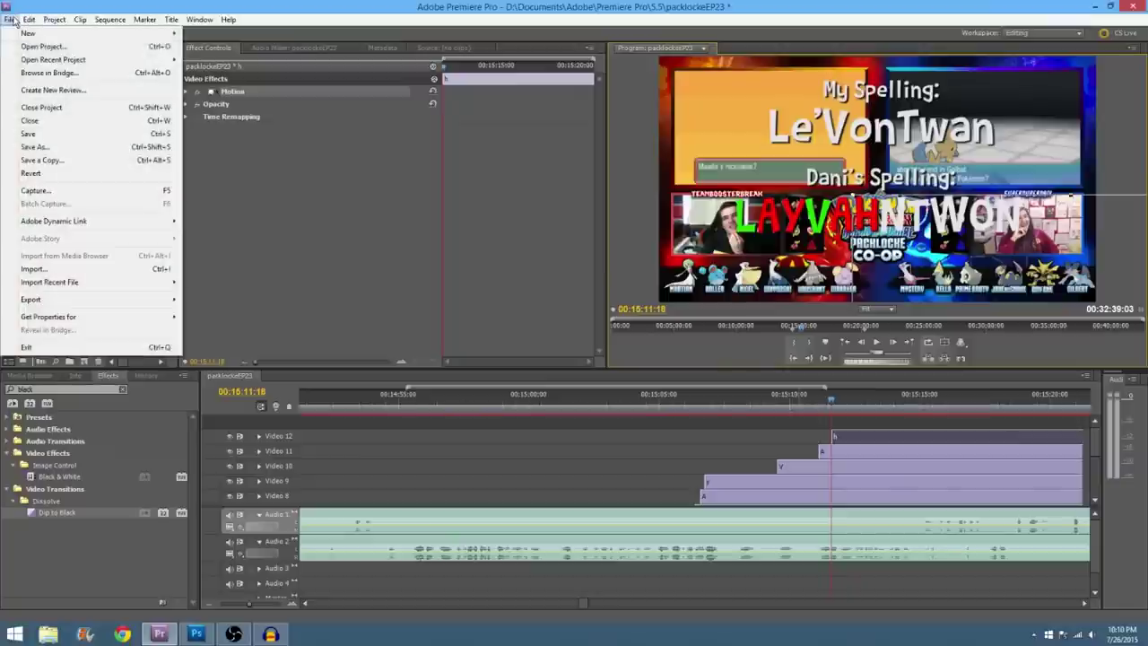
{"action": "left_click", "coordinate": [45, 146]}
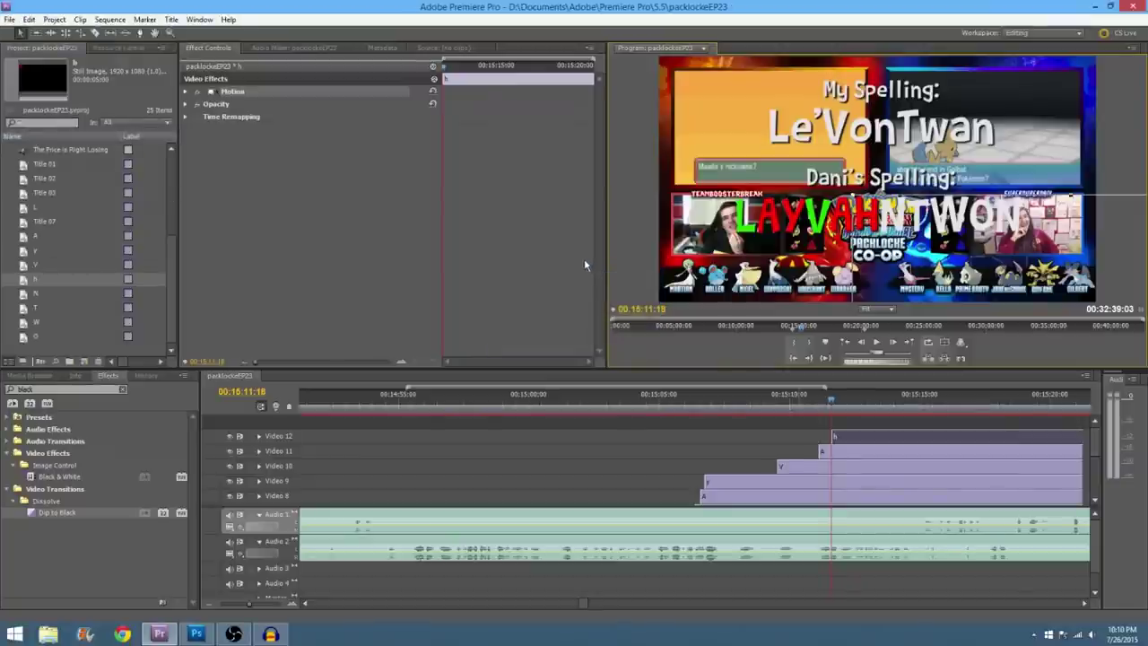
Step: Replay the section around the second A and H titles to check their timing and find the timing for the N
{"action": "left_click_drag", "start_coordinate": [833, 405], "coordinate": [833, 405]}
{"action": "left_click_drag", "start_coordinate": [827, 406], "coordinate": [824, 405]}
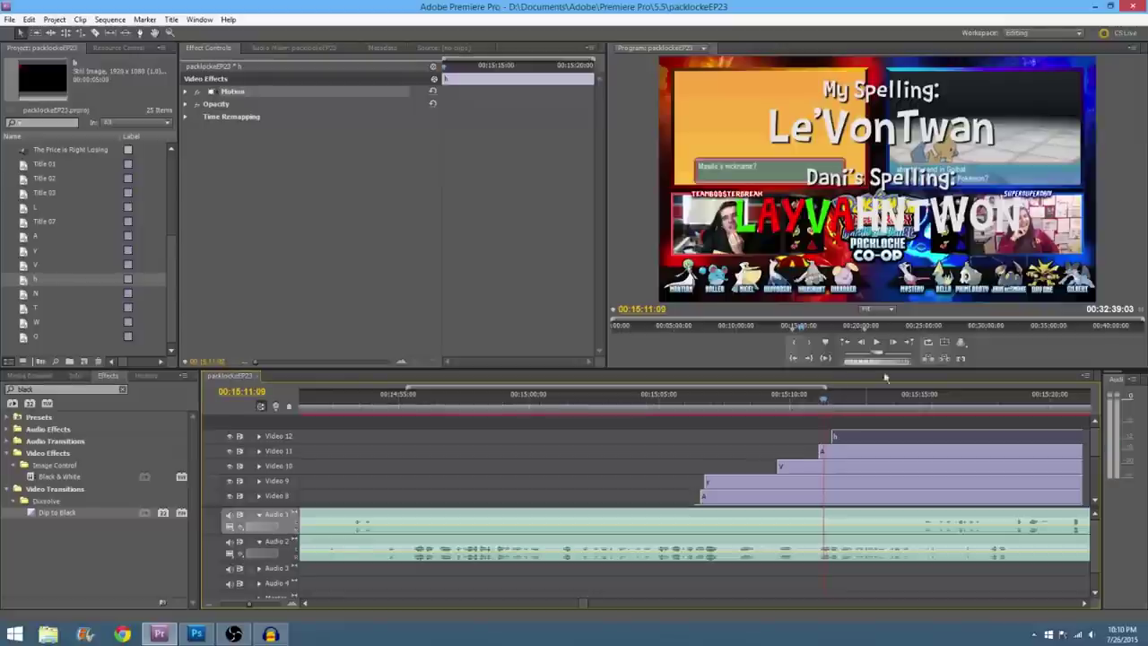
{"action": "left_click", "coordinate": [879, 348]}
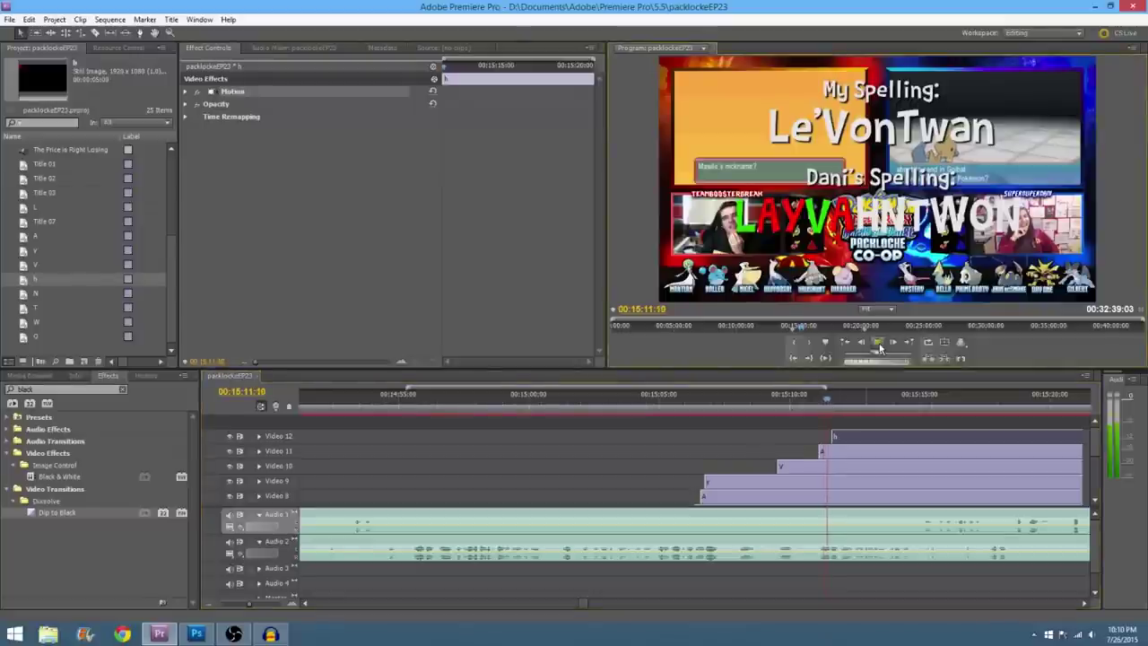
{"action": "key", "text": "Left"}
{"action": "key", "text": "Left"}
{"action": "key", "text": "Left"}
{"action": "key", "text": "Left"}
{"action": "key", "text": "Left"}
{"action": "key", "text": "Left"}
{"action": "key", "text": "Left"}
{"action": "key", "text": "Left"}
{"action": "key", "text": "Left"}
{"action": "key", "text": "Left"}
{"action": "key", "text": "Left"}
{"action": "key", "text": "Left"}
{"action": "key", "text": "Left"}
{"action": "key", "text": "Left"}
{"action": "key", "text": "Left"}
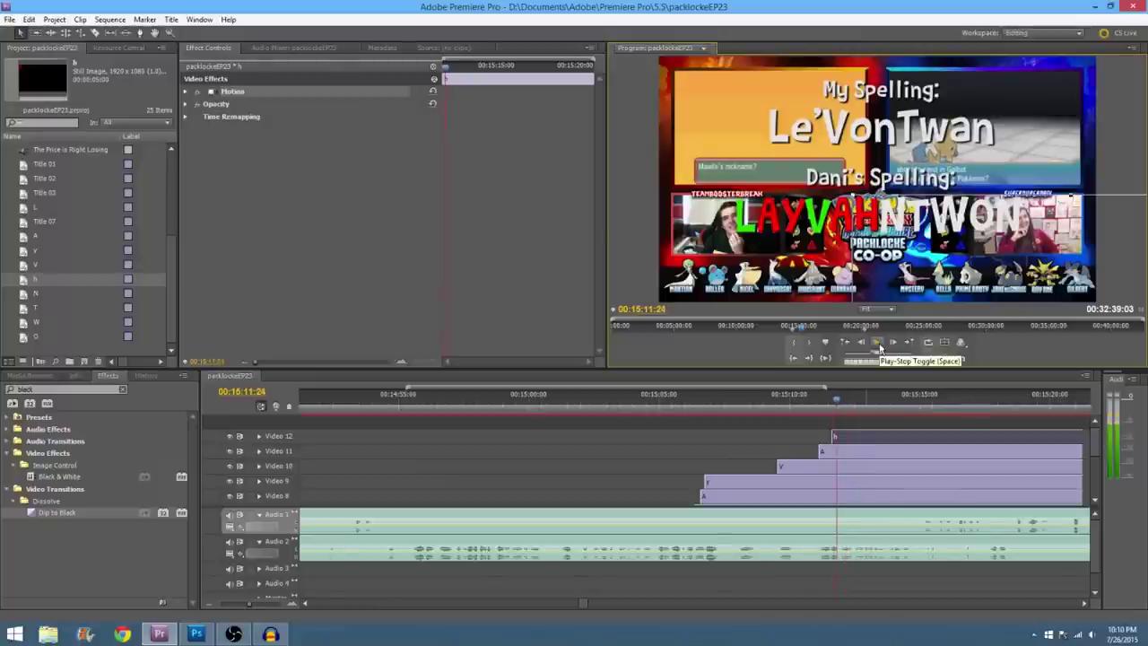
{"action": "left_click", "coordinate": [878, 348]}
{"action": "left_click", "coordinate": [879, 348]}
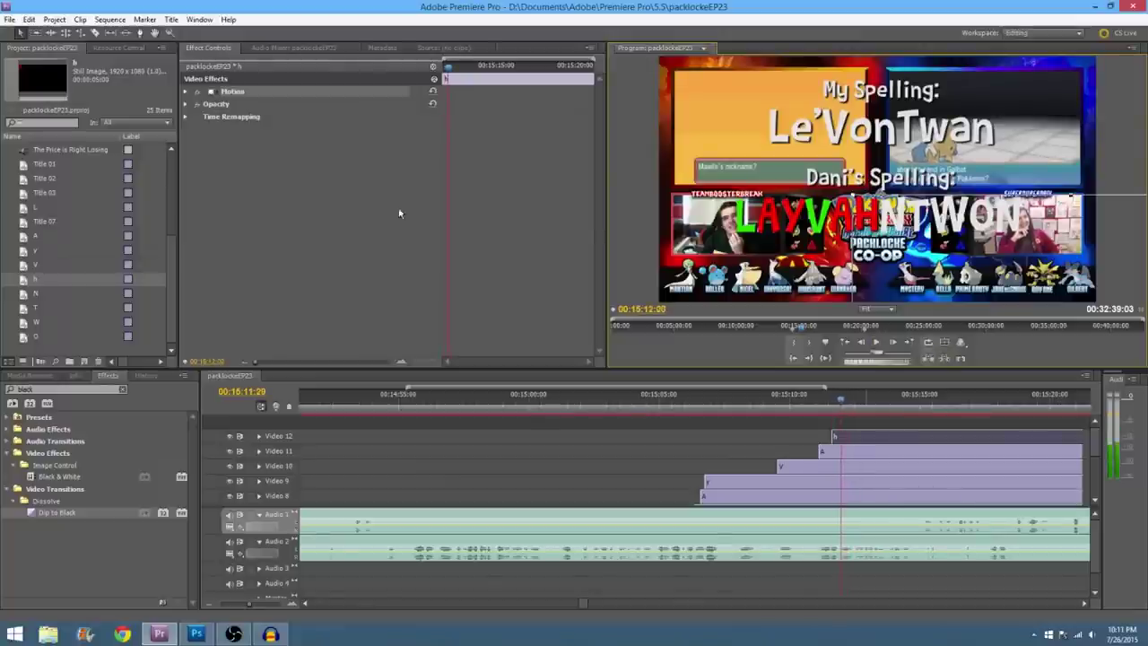
Step: Place the N title on a new Video 13 track at 00:15:11:29, position it over the N after the H, and extend it to the other letters' end
{"action": "left_click_drag", "start_coordinate": [36, 296], "coordinate": [866, 430]}
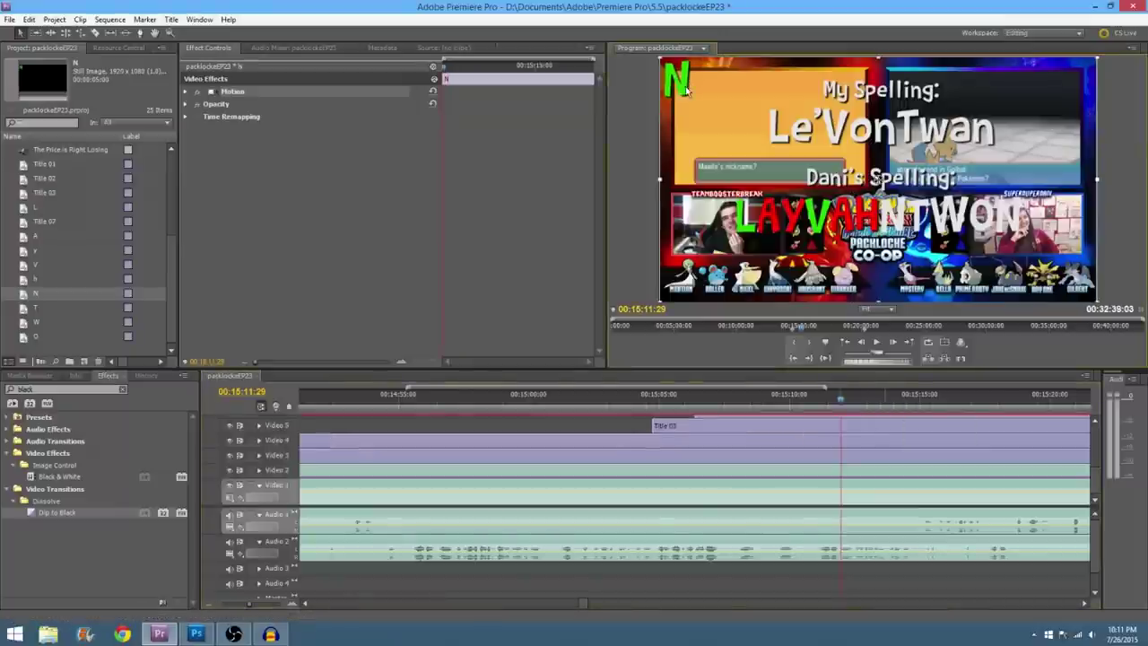
{"action": "left_click_drag", "start_coordinate": [685, 86], "coordinate": [877, 219]}
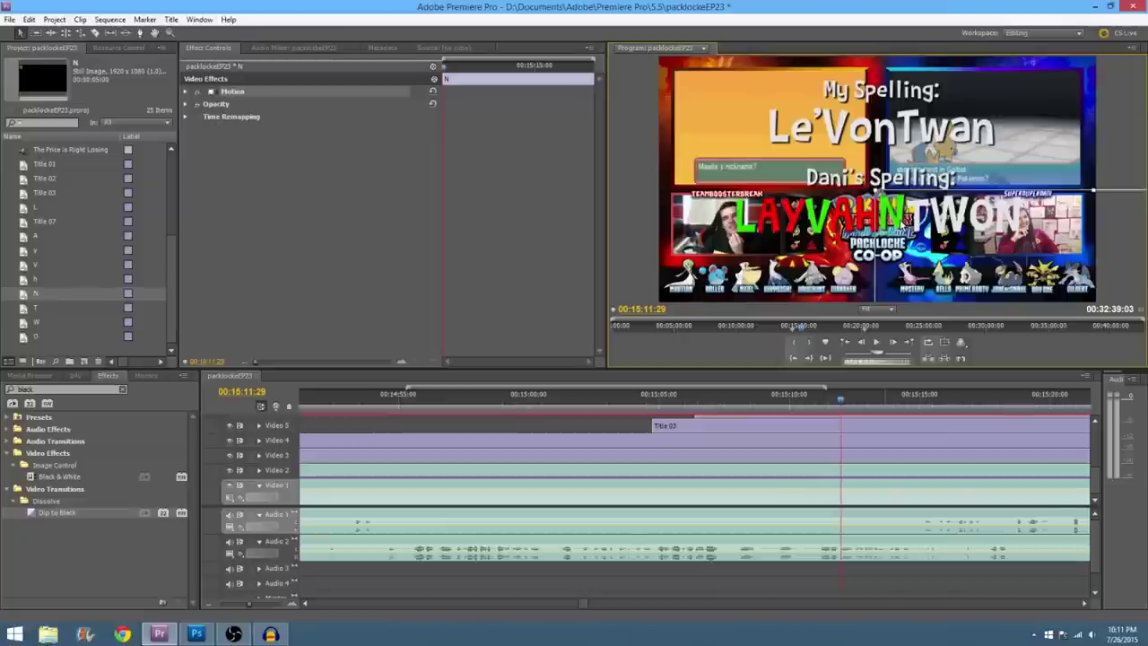
{"action": "left_click_drag", "start_coordinate": [1096, 473], "coordinate": [1097, 436]}
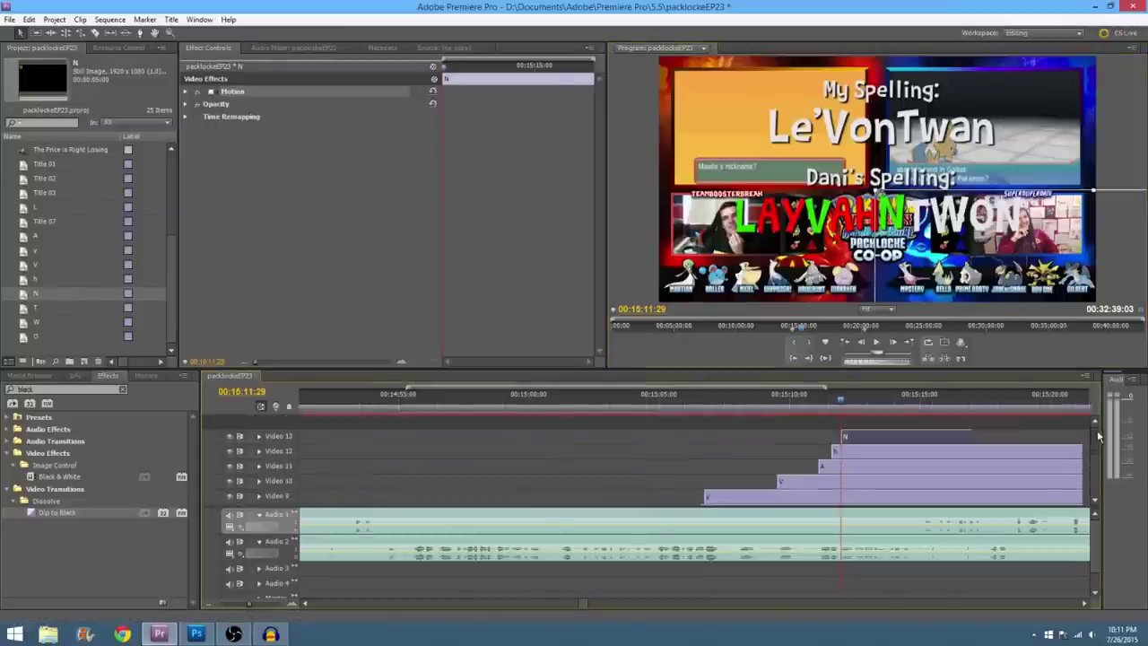
{"action": "left_click_drag", "start_coordinate": [972, 436], "coordinate": [1081, 439]}
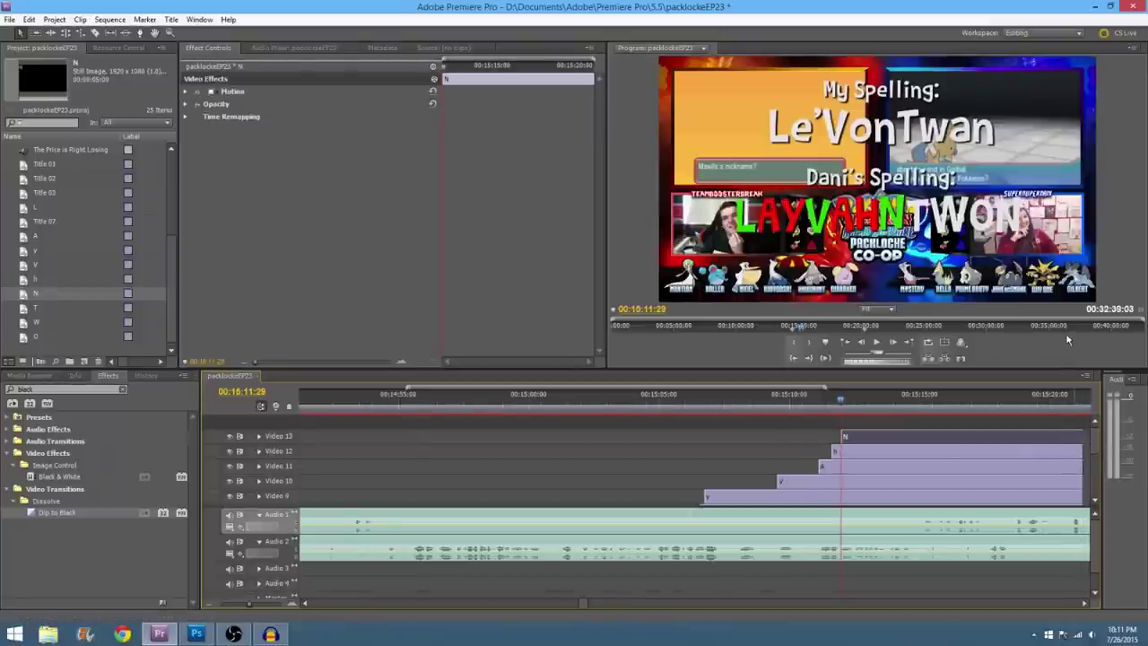
Step: Find the timing for the T after the second-last letters and place the T title on a new Video 14 track at 00:15:12:11
{"action": "left_click", "coordinate": [900, 216]}
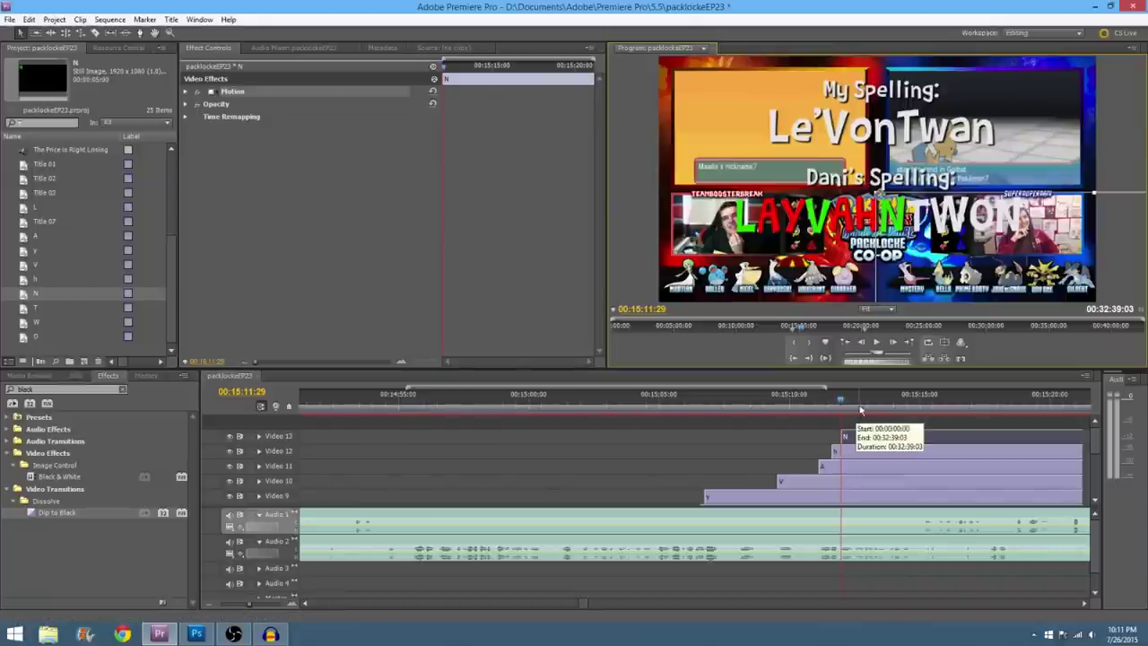
{"action": "left_click", "coordinate": [879, 344]}
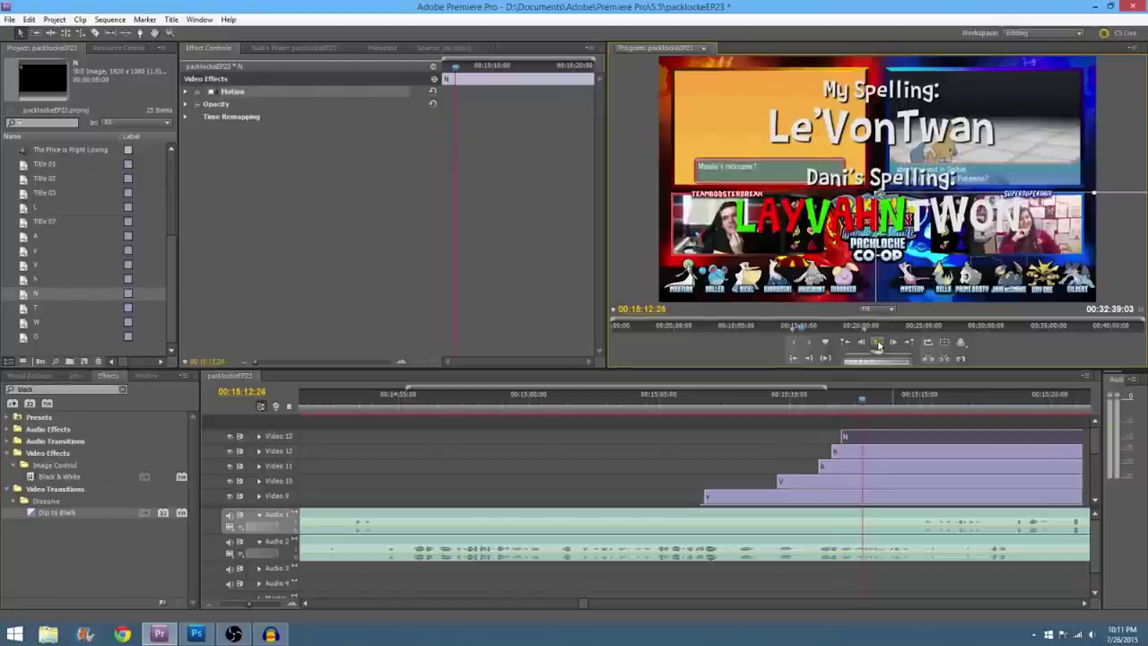
{"action": "key", "text": "Left"}
{"action": "key", "text": "Left"}
{"action": "key", "text": "Left"}
{"action": "key", "text": "Left"}
{"action": "key", "text": "Left"}
{"action": "key", "text": "Left"}
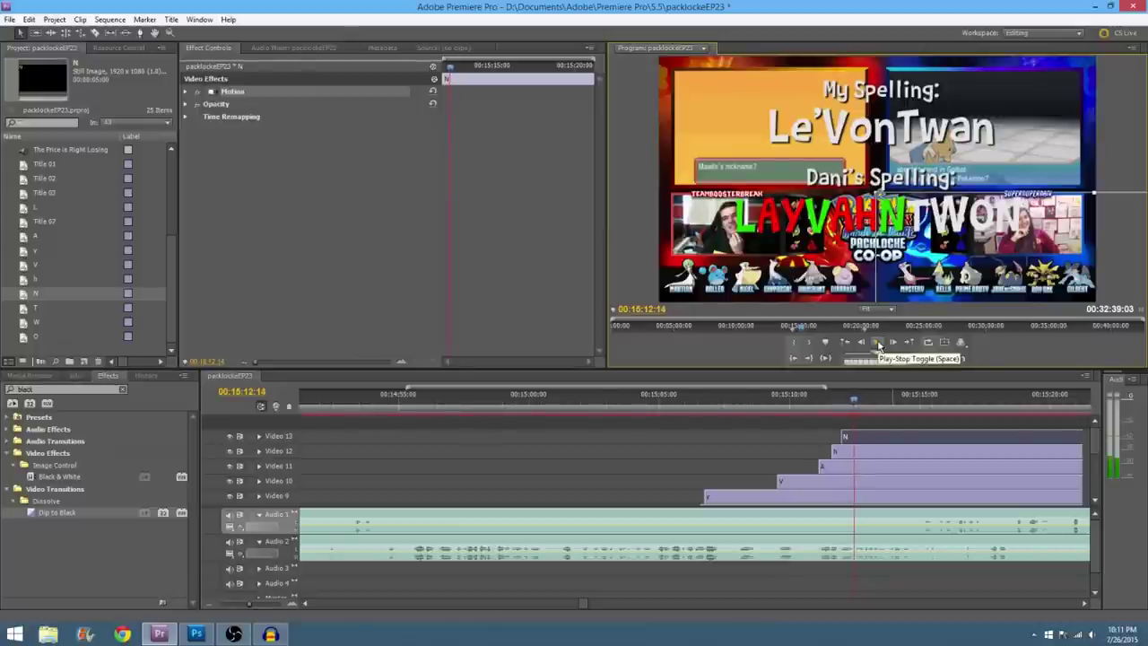
{"action": "left_click", "coordinate": [41, 313]}
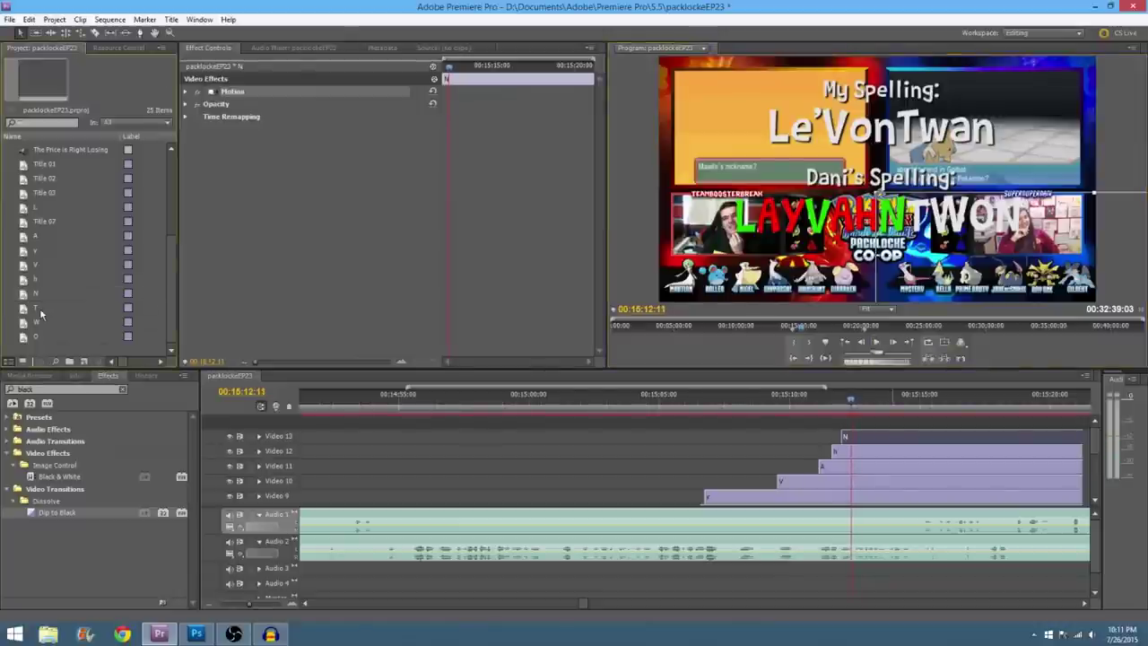
{"action": "left_click_drag", "start_coordinate": [52, 307], "coordinate": [854, 425]}
{"action": "left_click", "coordinate": [876, 342]}
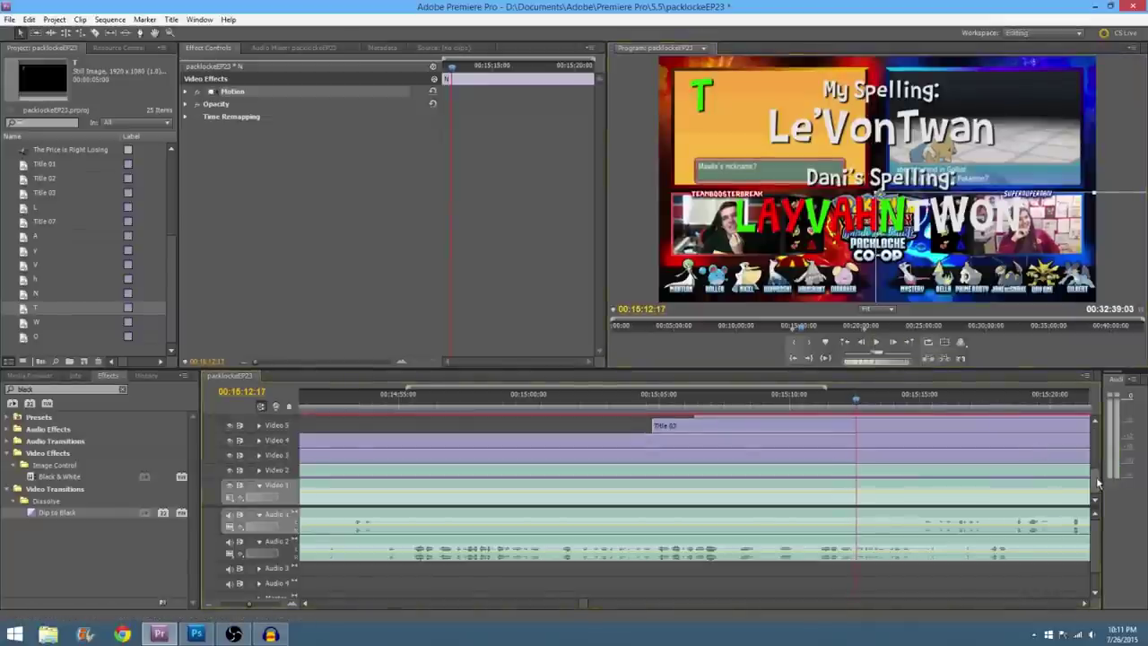
{"action": "scroll", "coordinate": [1097, 444], "scroll_direction": "up", "scroll_amount": 5}
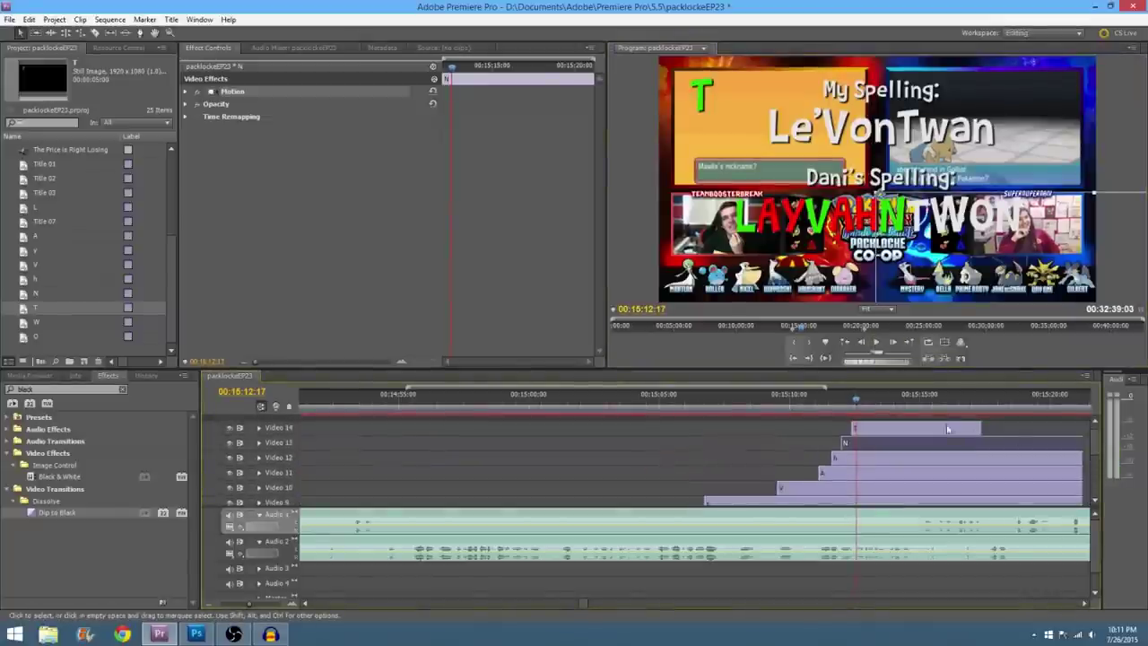
Step: Play on to find the timing for the W and place the W title on a new Video 15 track at 00:15:12:25
{"action": "left_click", "coordinate": [879, 342]}
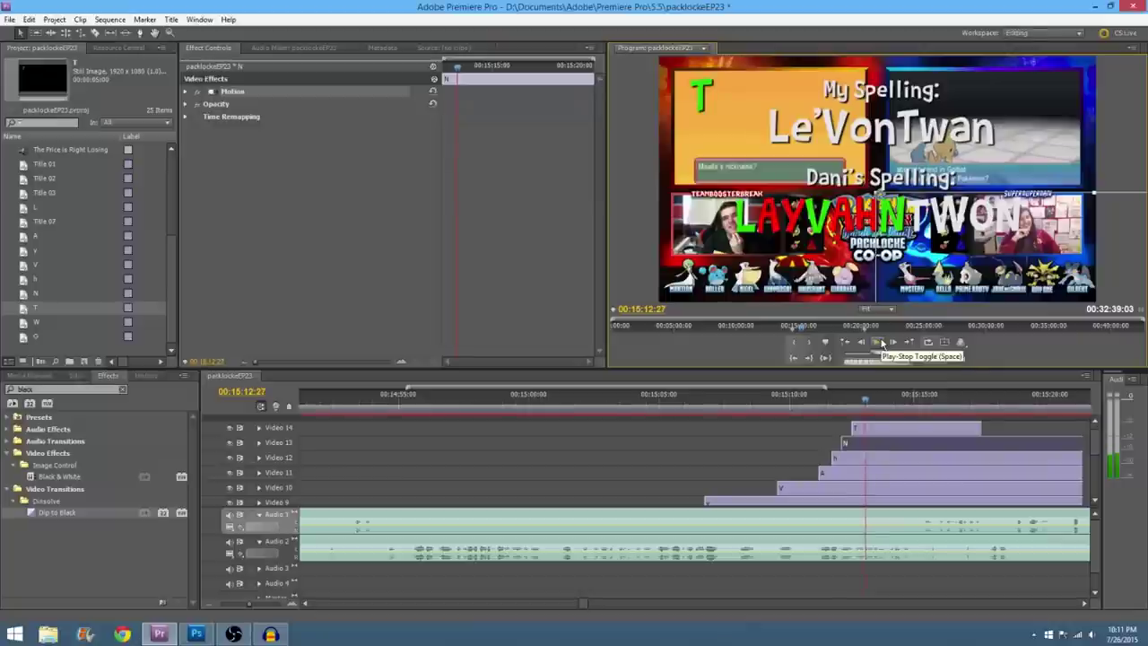
{"action": "left_click", "coordinate": [880, 343]}
{"action": "left_click_drag", "start_coordinate": [1093, 459], "coordinate": [1093, 445]}
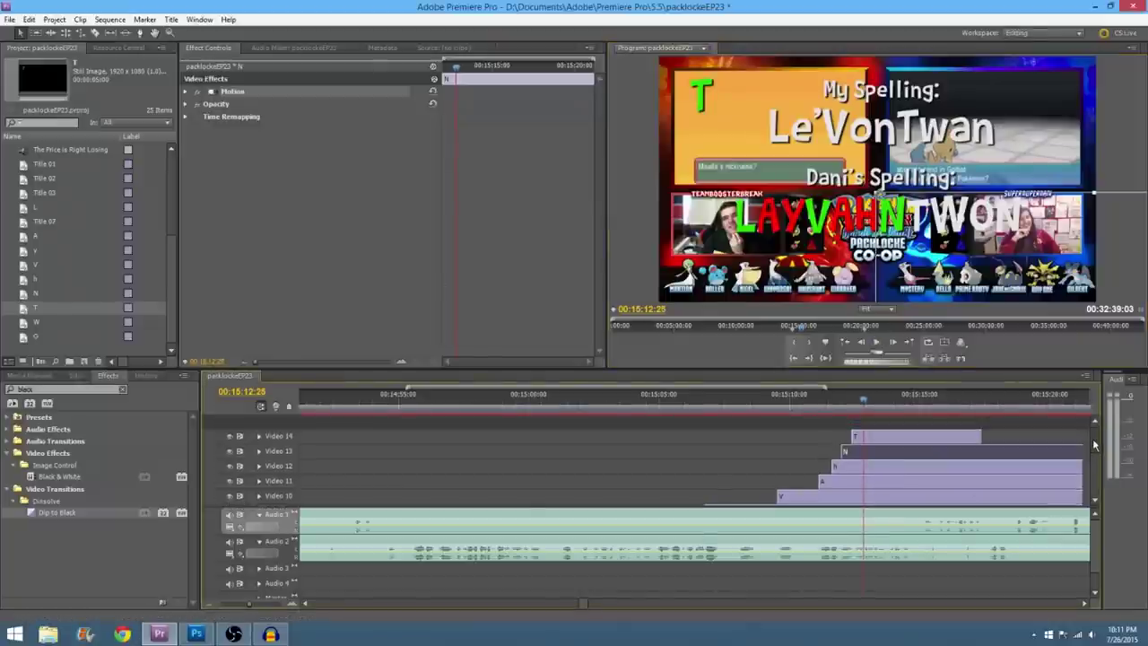
{"action": "left_click", "coordinate": [38, 324]}
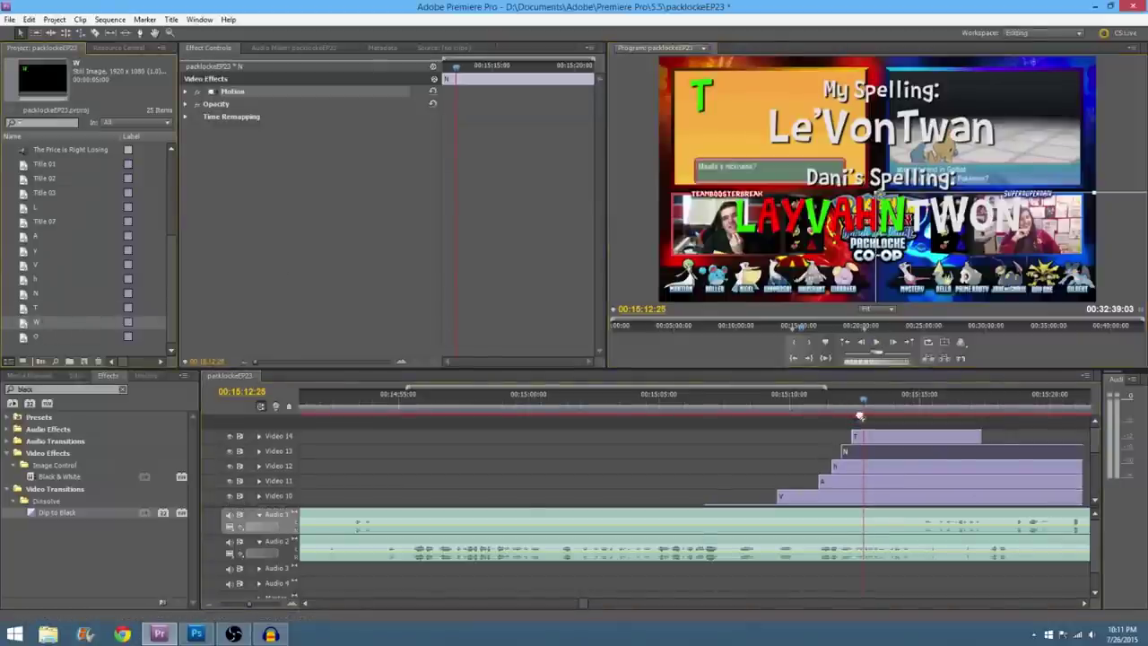
{"action": "left_click_drag", "start_coordinate": [859, 415], "coordinate": [863, 420]}
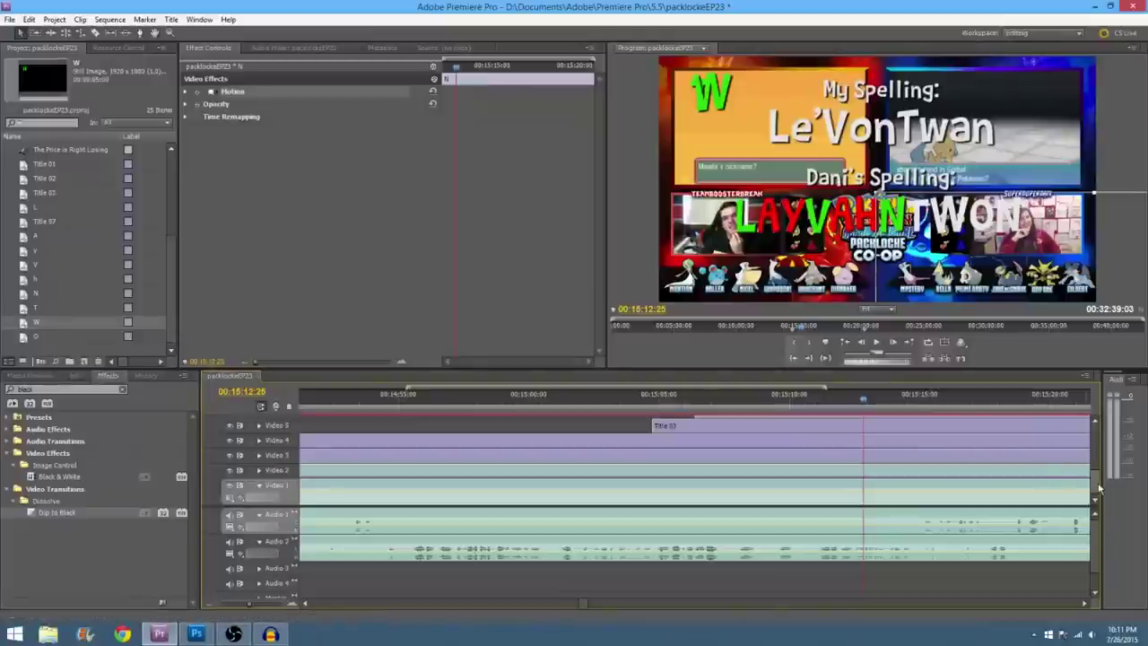
{"action": "left_click_drag", "start_coordinate": [1096, 487], "coordinate": [1094, 439]}
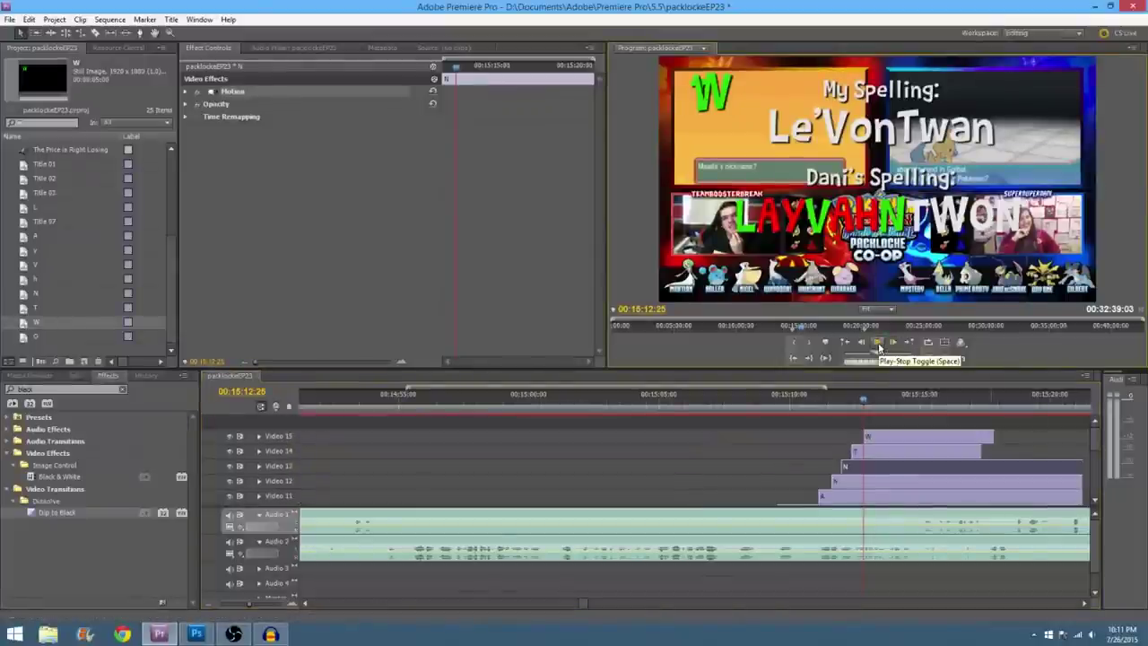
Step: Play on to find the timing for the O and place the O title on a new Video 16 track at 00:15:13:04
{"action": "left_click", "coordinate": [878, 344]}
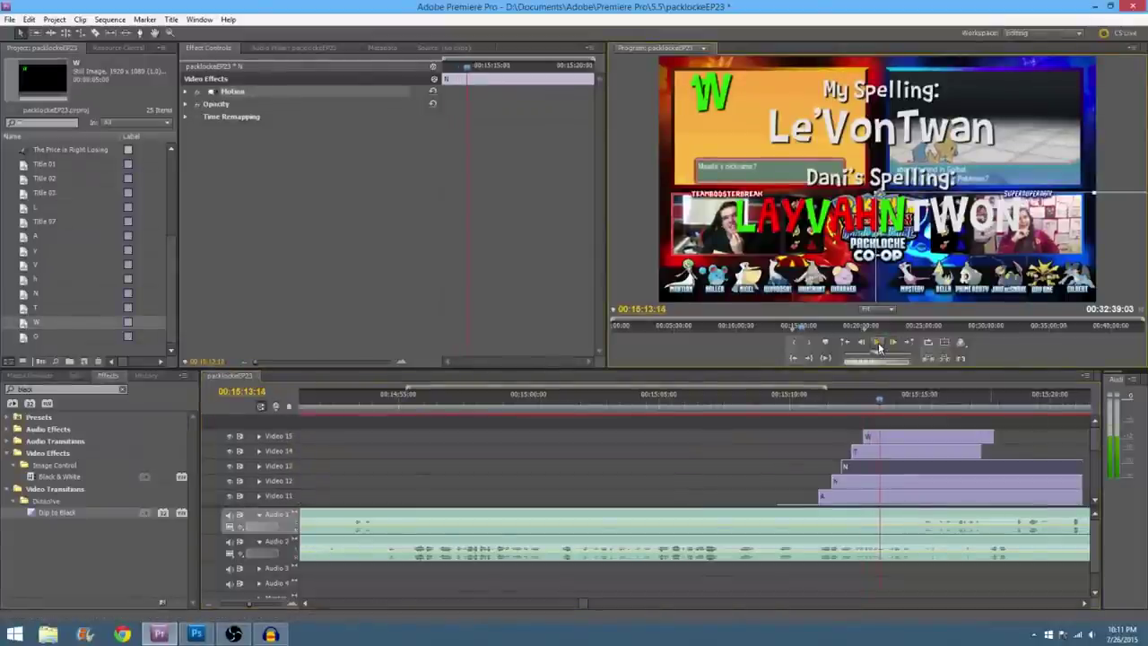
{"action": "scroll", "coordinate": [878, 348], "scroll_direction": "up", "scroll_amount": 14}
{"action": "scroll", "coordinate": [878, 348], "scroll_direction": "down", "scroll_amount": 2}
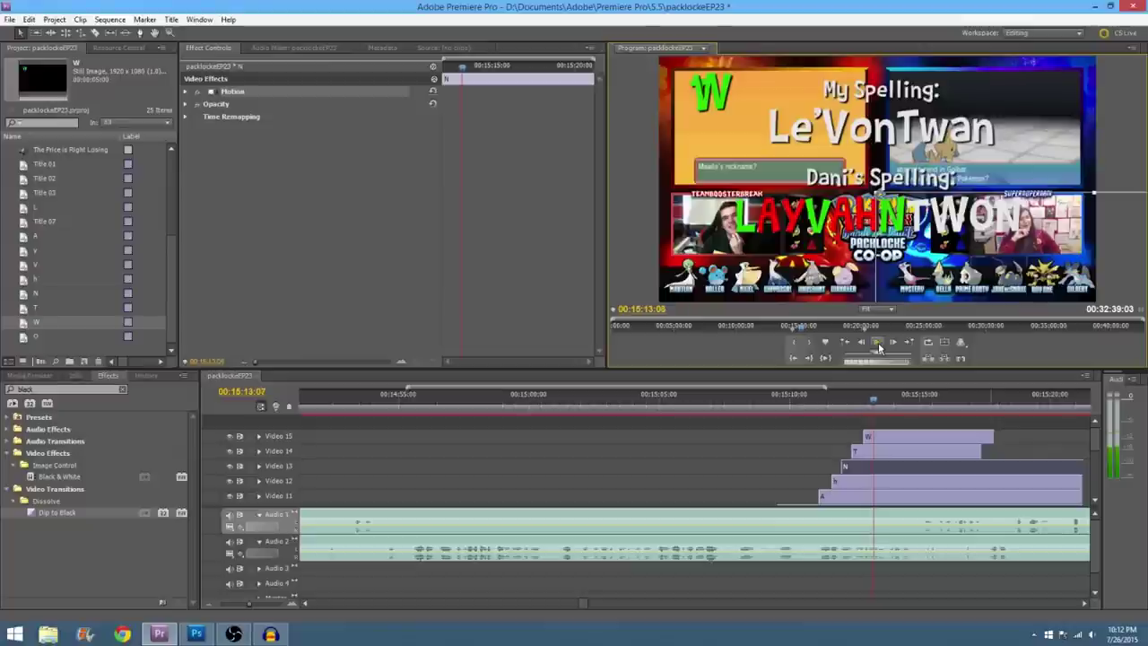
{"action": "left_click", "coordinate": [878, 344]}
{"action": "left_click", "coordinate": [101, 335]}
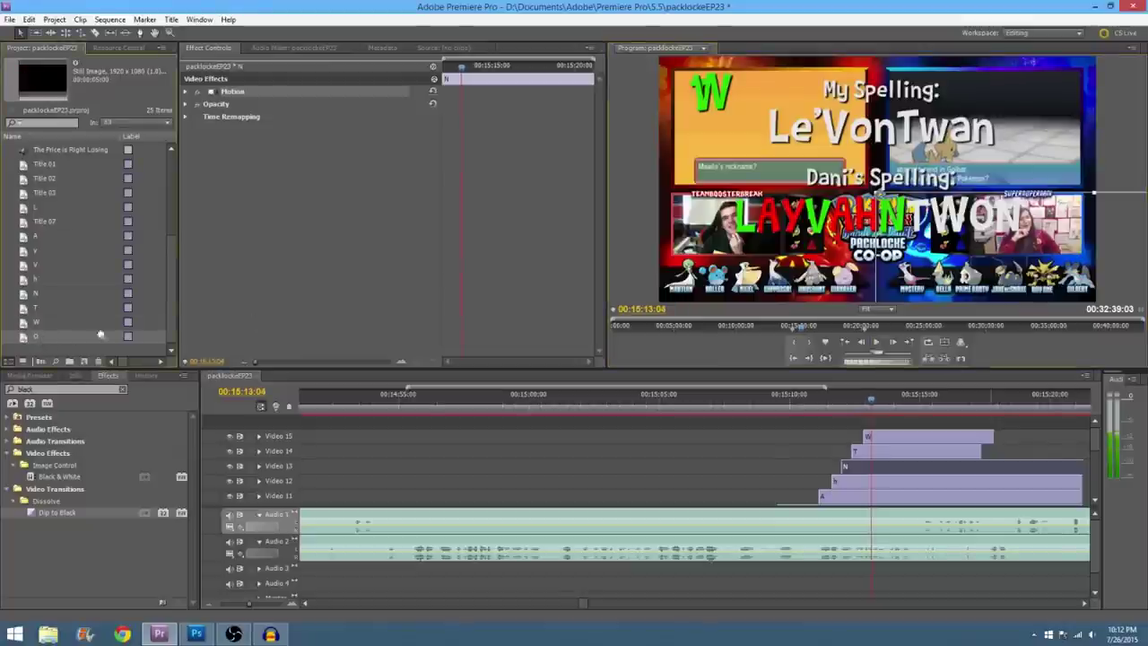
{"action": "left_click_drag", "start_coordinate": [880, 393], "coordinate": [875, 422]}
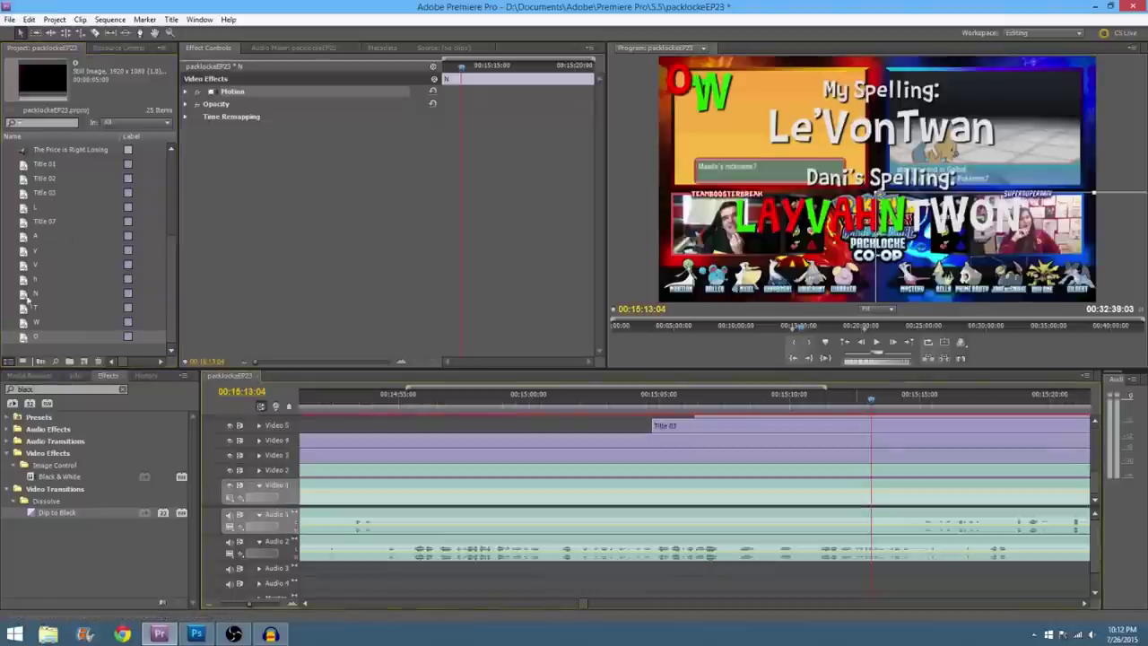
{"action": "left_click_drag", "start_coordinate": [1095, 487], "coordinate": [1094, 441]}
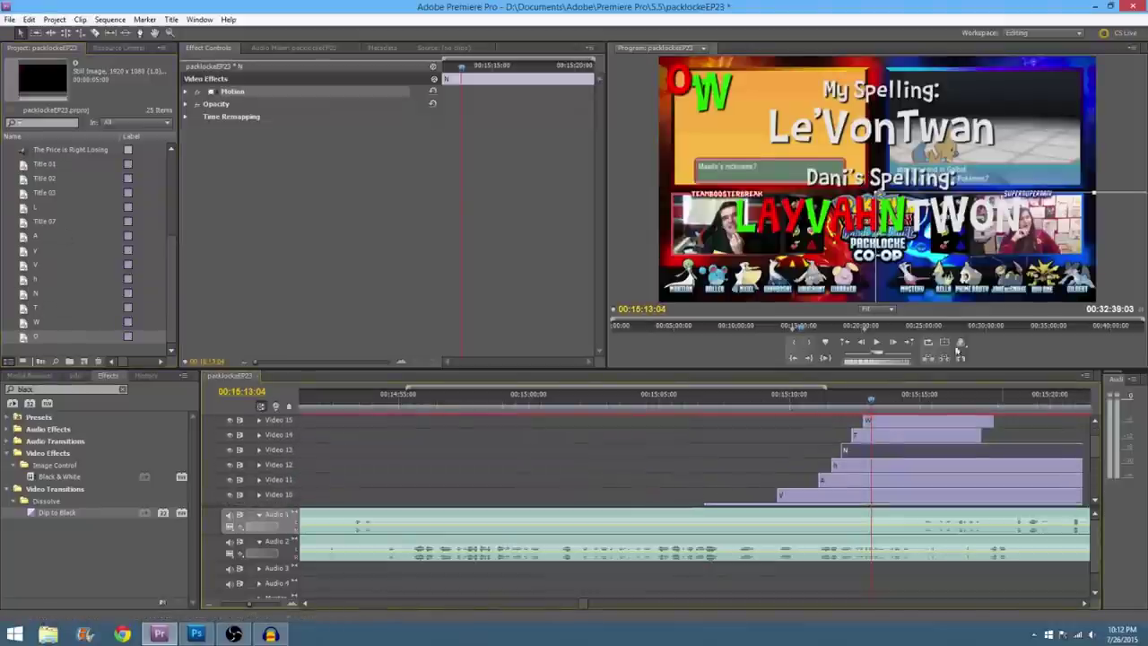
Step: Play on to find the timing for the last letter and place the N title on a new Video 17 track at 00:15:13:14
{"action": "left_click", "coordinate": [877, 348]}
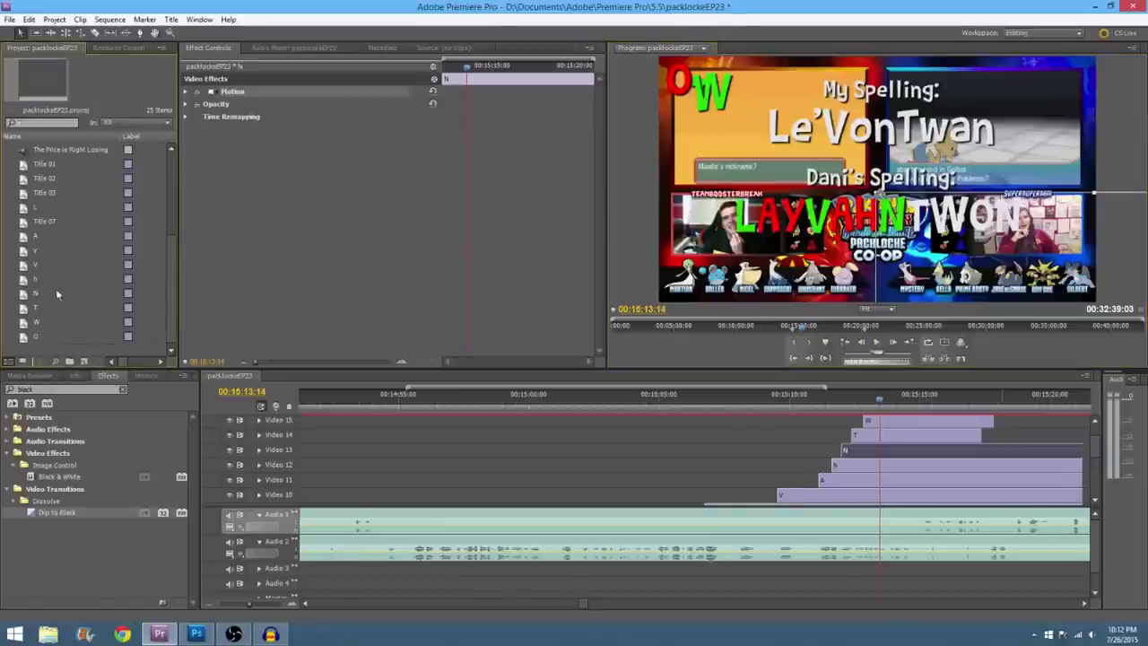
{"action": "left_click", "coordinate": [95, 293]}
{"action": "left_click_drag", "start_coordinate": [893, 414], "coordinate": [1096, 417]}
{"action": "left_click", "coordinate": [1089, 441]}
{"action": "left_click_drag", "start_coordinate": [36, 299], "coordinate": [852, 416]}
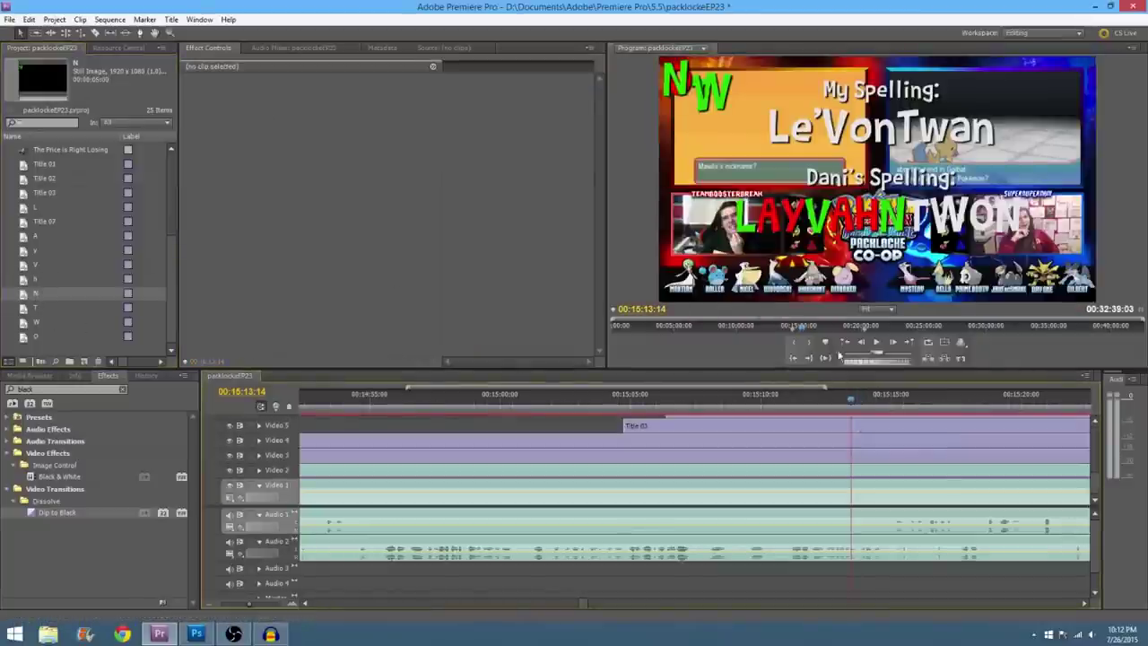
{"action": "scroll", "coordinate": [853, 475], "scroll_direction": "up", "scroll_amount": 6}
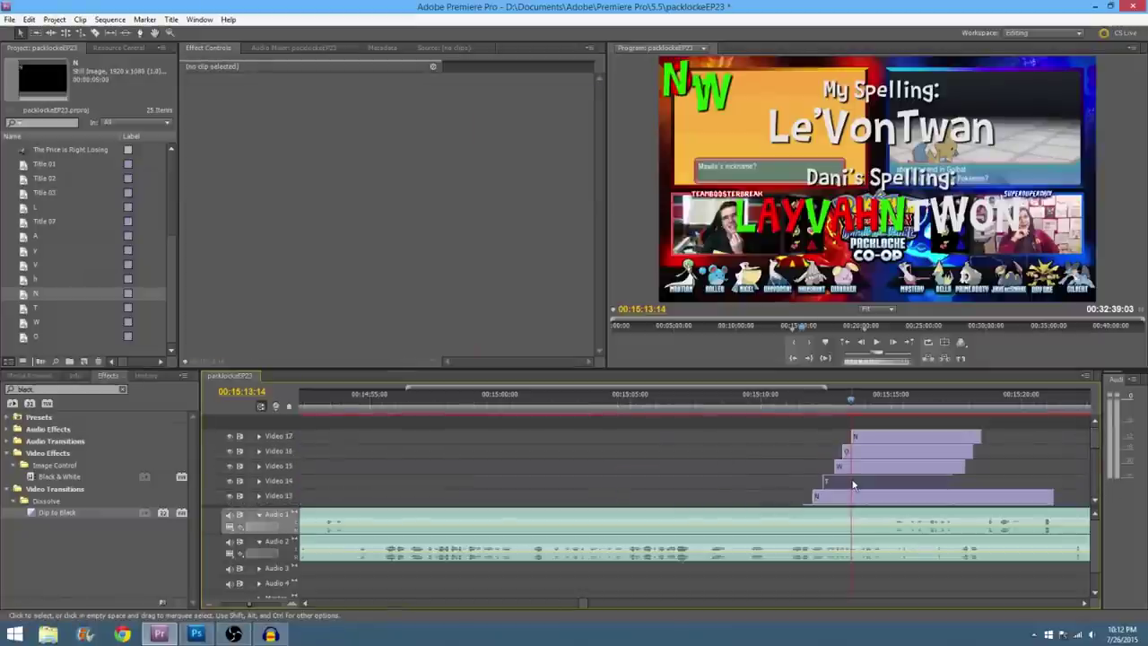
Step: Position the T title and the W title over the T and W of LAYVAHNTWON in the preview
{"action": "left_click", "coordinate": [853, 483]}
{"action": "left_click", "coordinate": [233, 92]}
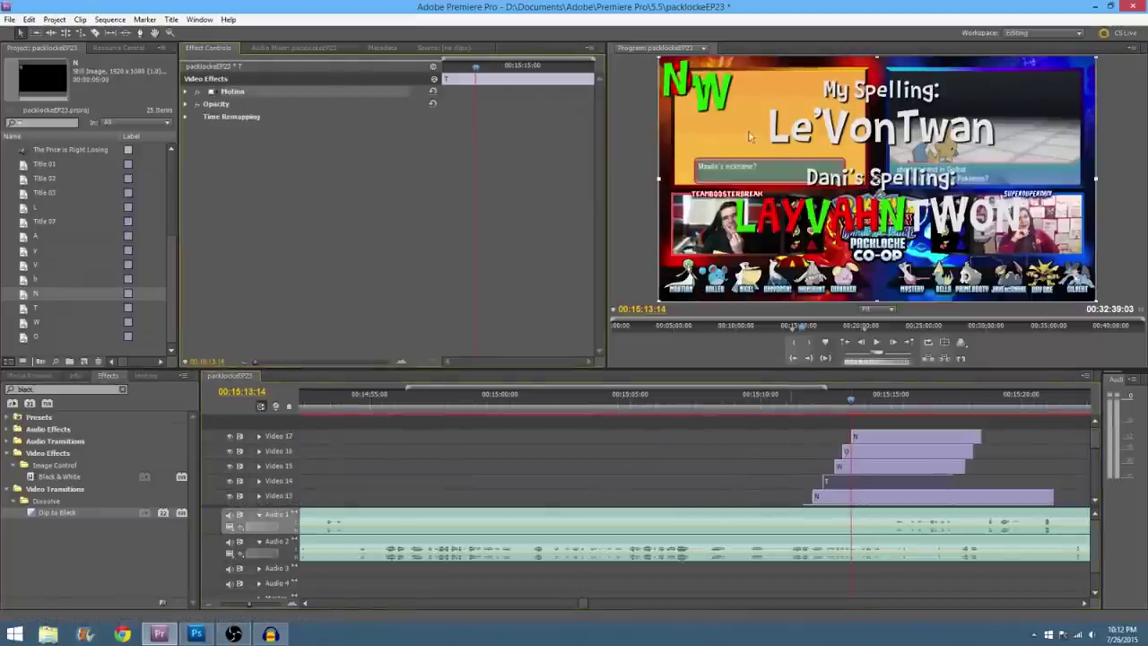
{"action": "left_click_drag", "start_coordinate": [749, 136], "coordinate": [918, 263]}
{"action": "left_click", "coordinate": [871, 465]}
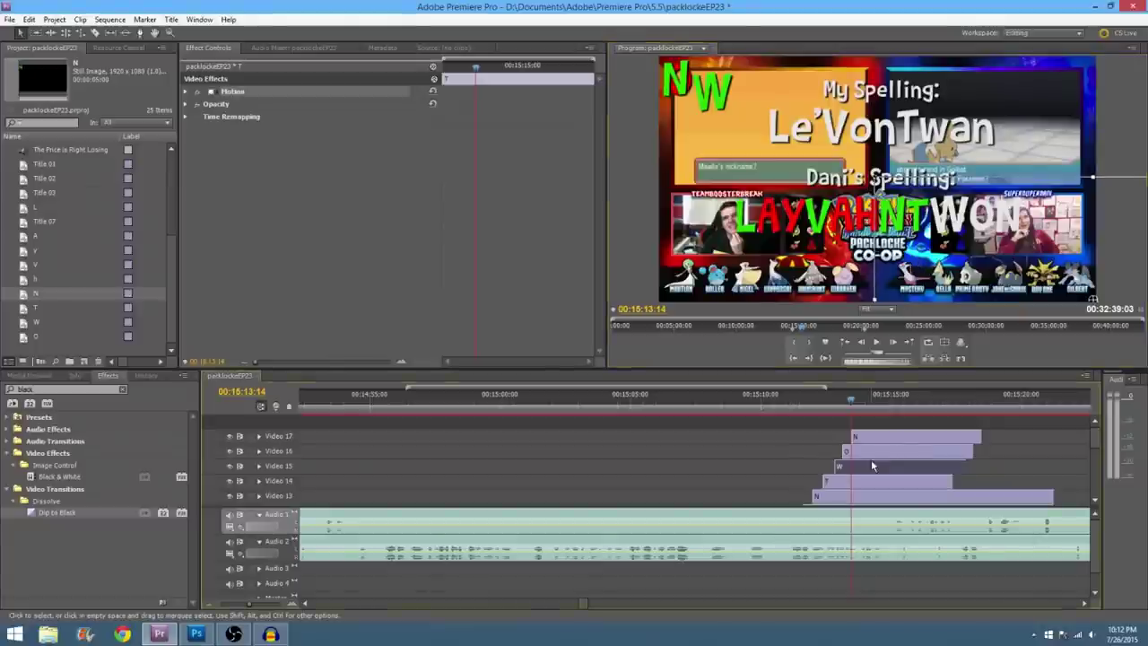
{"action": "left_click", "coordinate": [271, 92]}
{"action": "left_click_drag", "start_coordinate": [698, 85], "coordinate": [922, 209]}
Step: Position the second N title and the O title over the final N and O of LAYVAHNTWON
{"action": "left_click", "coordinate": [899, 455]}
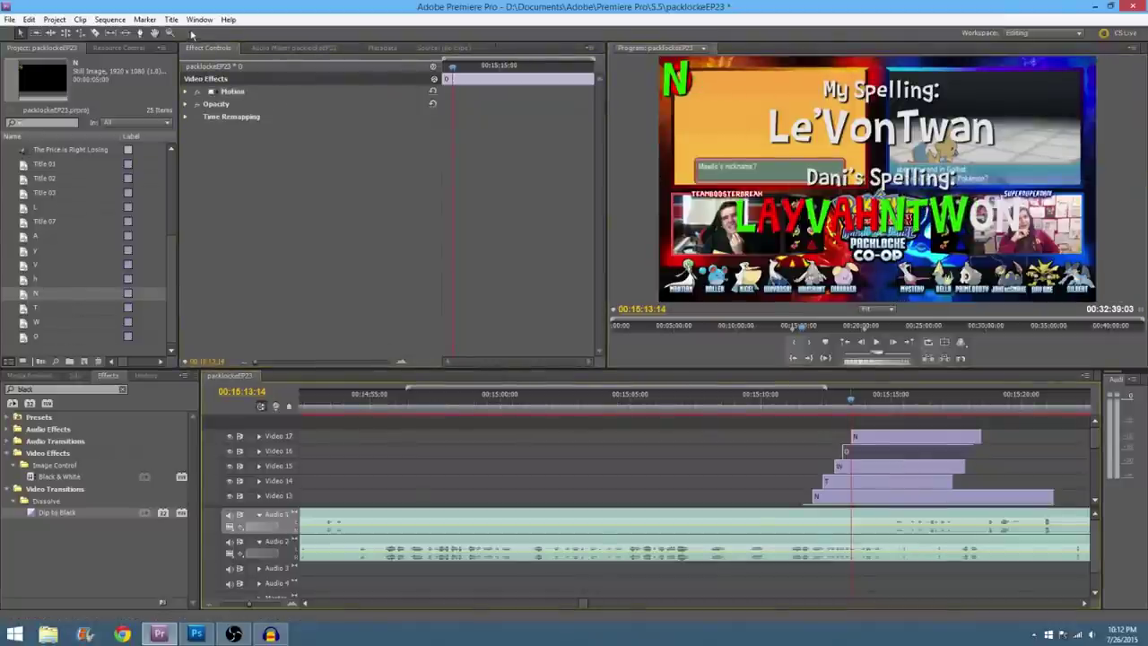
{"action": "left_click", "coordinate": [682, 87]}
{"action": "left_click_drag", "start_coordinate": [736, 157], "coordinate": [1067, 292]}
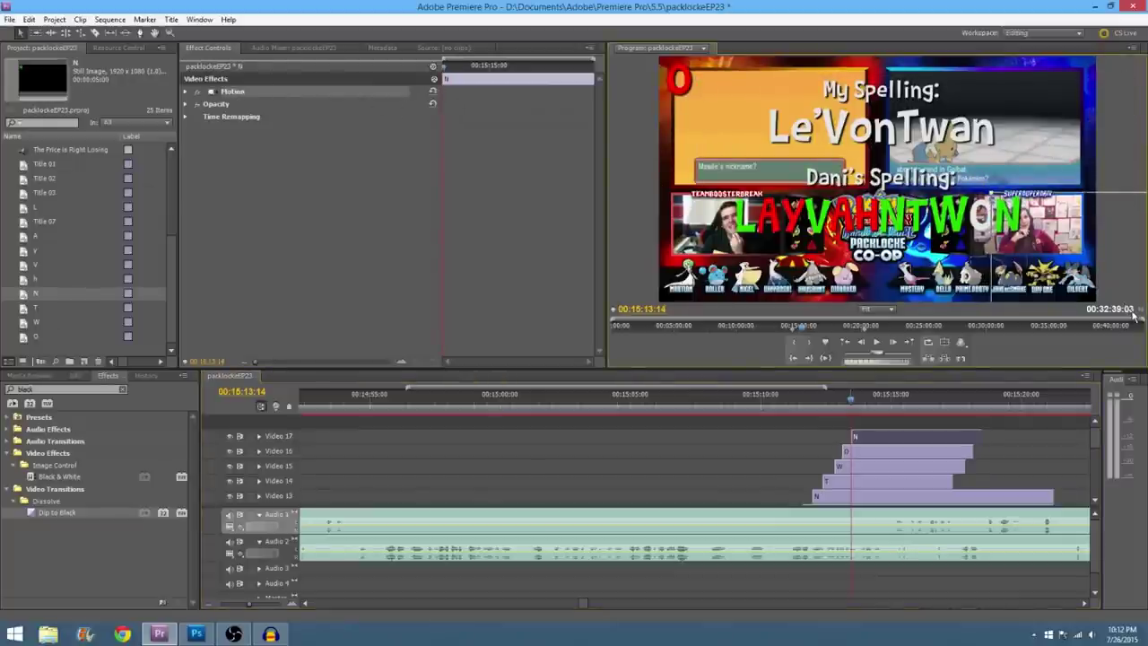
{"action": "left_click", "coordinate": [891, 452]}
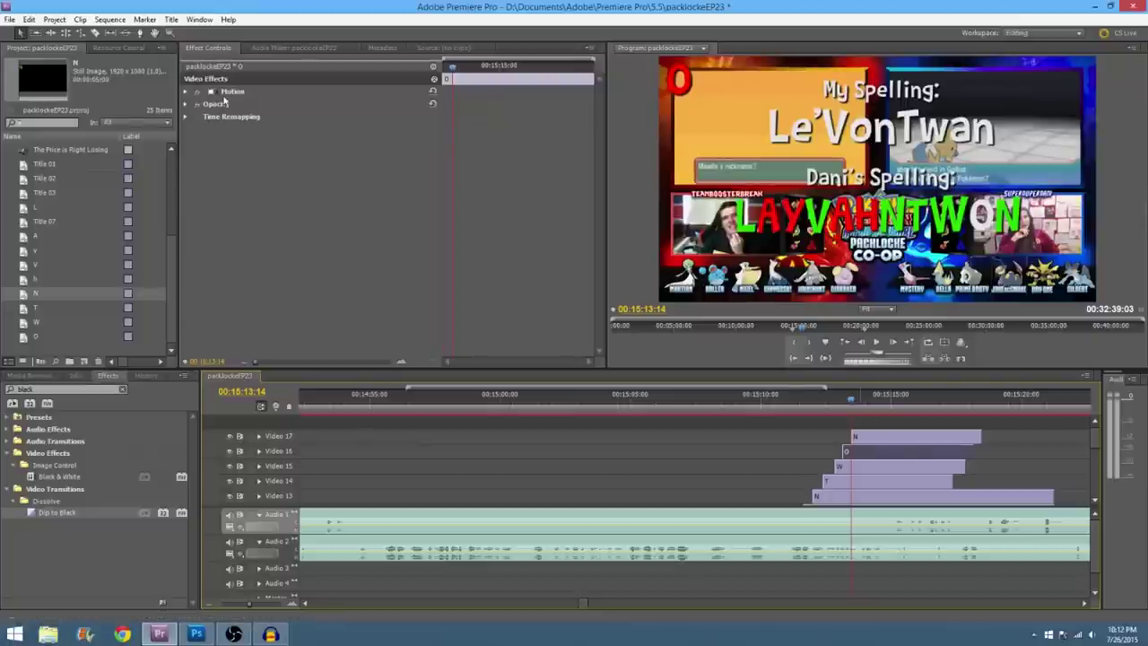
{"action": "left_click_drag", "start_coordinate": [744, 133], "coordinate": [986, 240]}
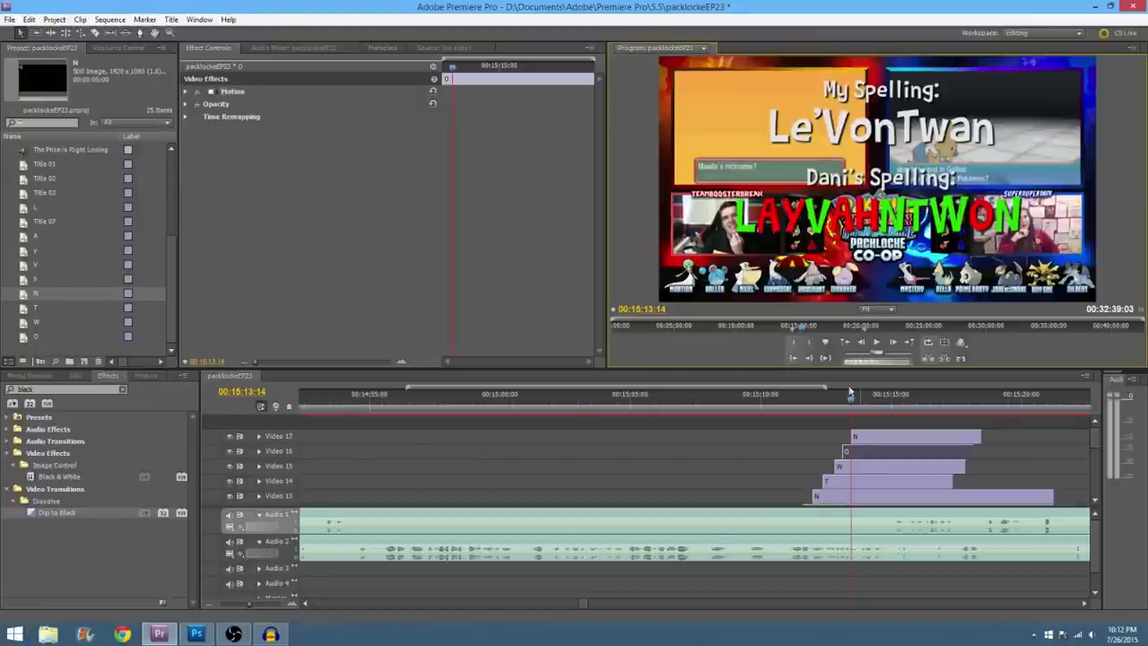
Step: Extend the T, W, O and last N titles to the same end as the other letters
{"action": "left_click_drag", "start_coordinate": [951, 481], "coordinate": [1053, 466]}
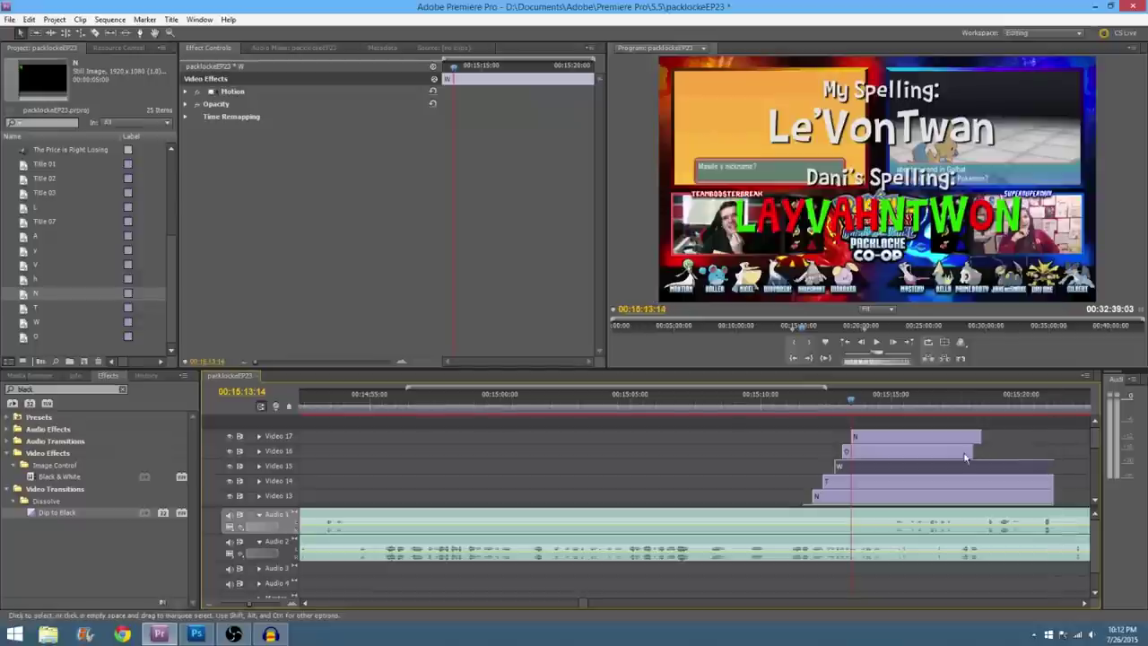
{"action": "left_click_drag", "start_coordinate": [972, 451], "coordinate": [1053, 451]}
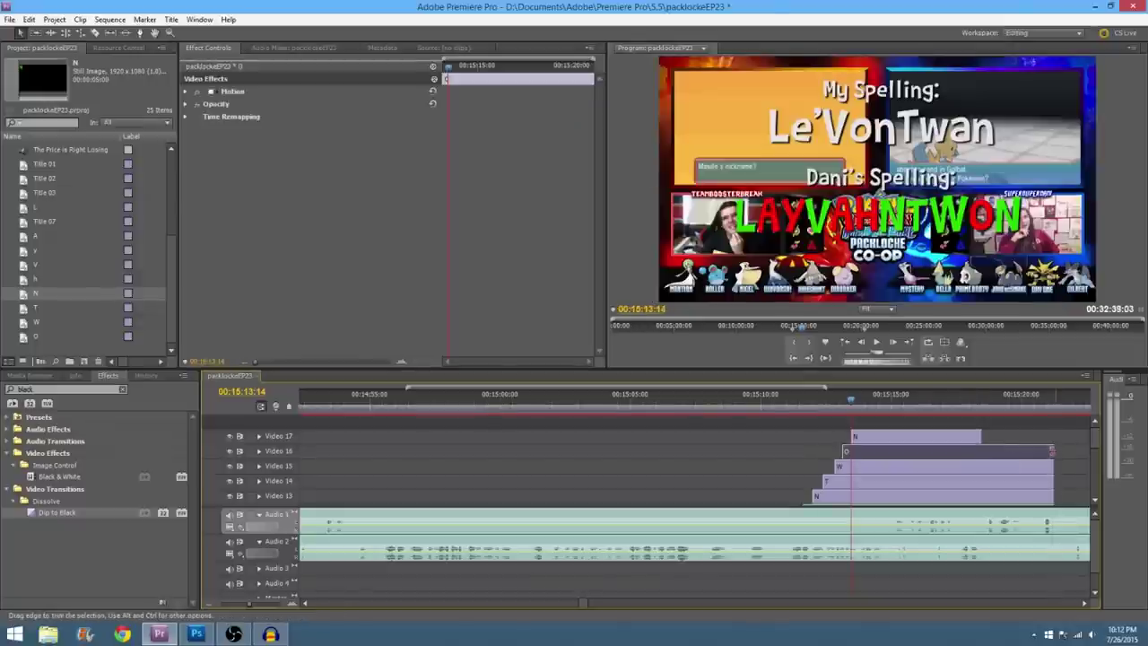
{"action": "left_click_drag", "start_coordinate": [980, 435], "coordinate": [1053, 435]}
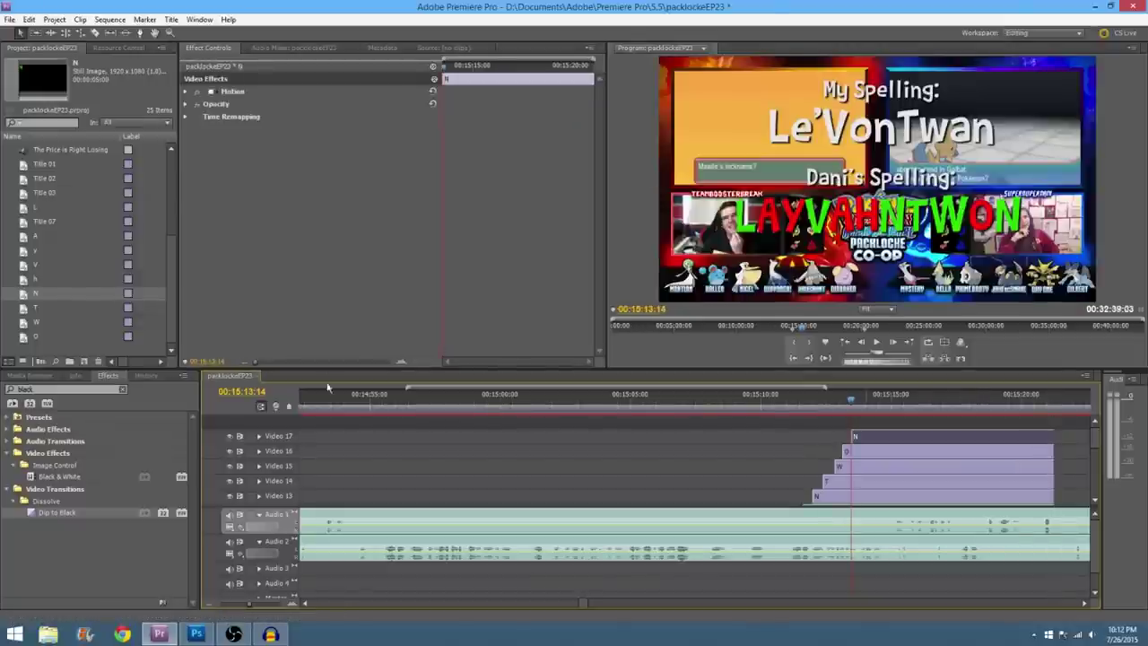
Step: Enlarge the timeline to show the whole letter stack and delete the Title 07 clip from Video 6
{"action": "key", "text": "grave"}
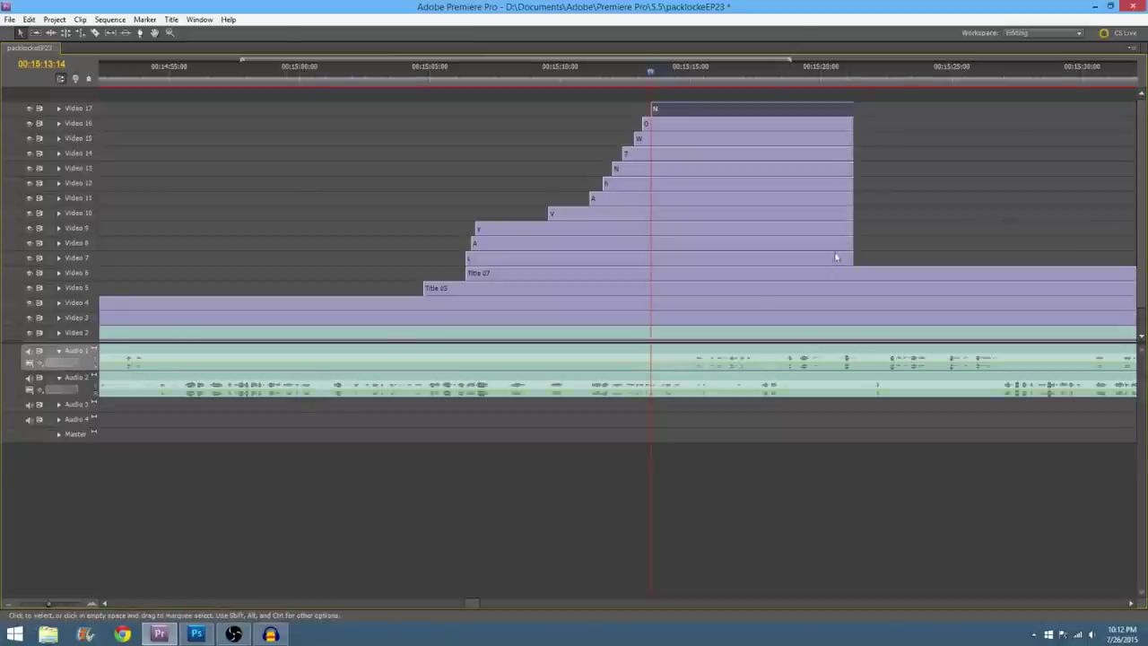
{"action": "left_click_drag", "start_coordinate": [903, 114], "coordinate": [769, 261]}
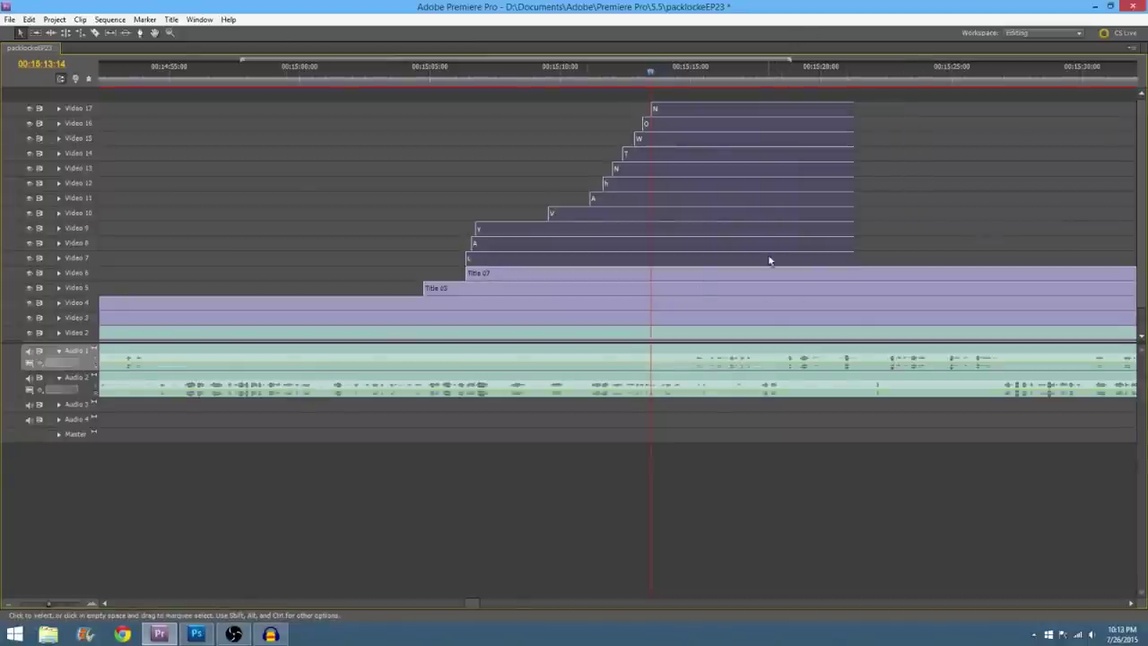
{"action": "left_click", "coordinate": [706, 277]}
{"action": "key", "text": "Delete"}
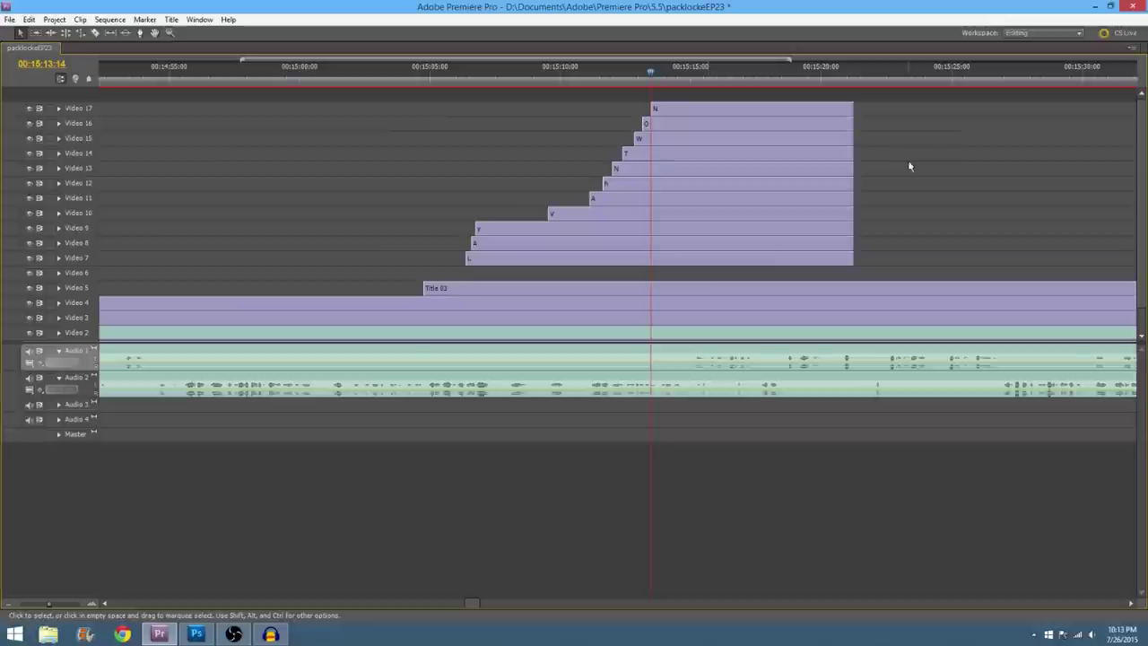
Step: Try to move all the letter titles down one track into the empty Video 6, and undo the move
{"action": "left_click_drag", "start_coordinate": [874, 108], "coordinate": [743, 259]}
{"action": "left_click_drag", "start_coordinate": [742, 137], "coordinate": [746, 154]}
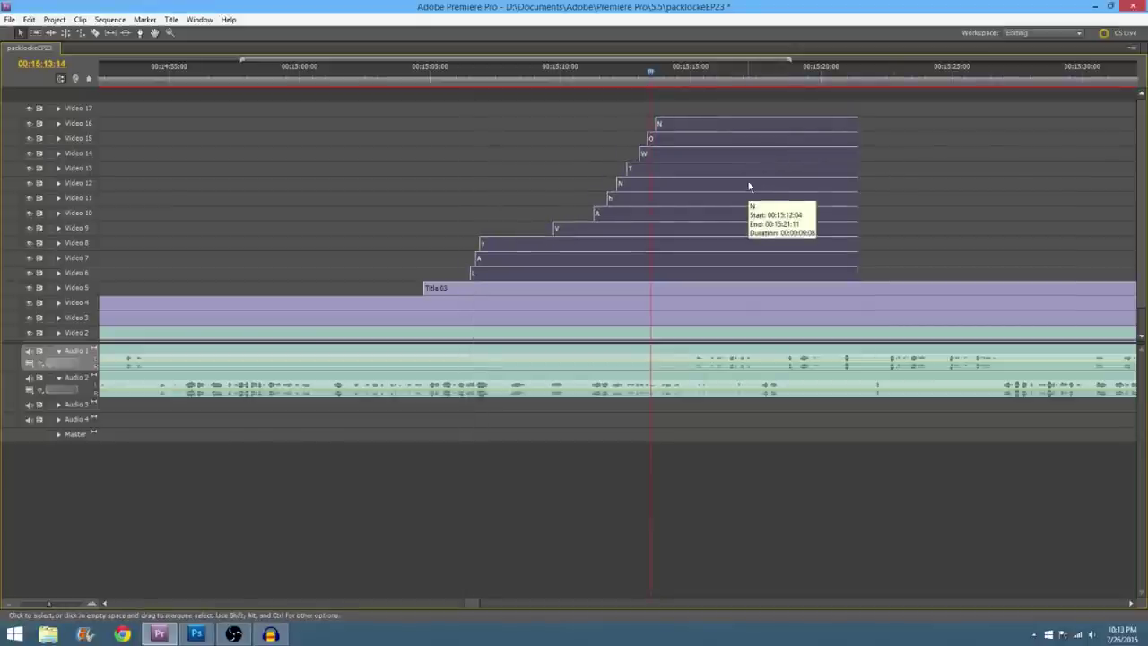
{"action": "left_click", "coordinate": [29, 19]}
{"action": "left_click", "coordinate": [30, 34]}
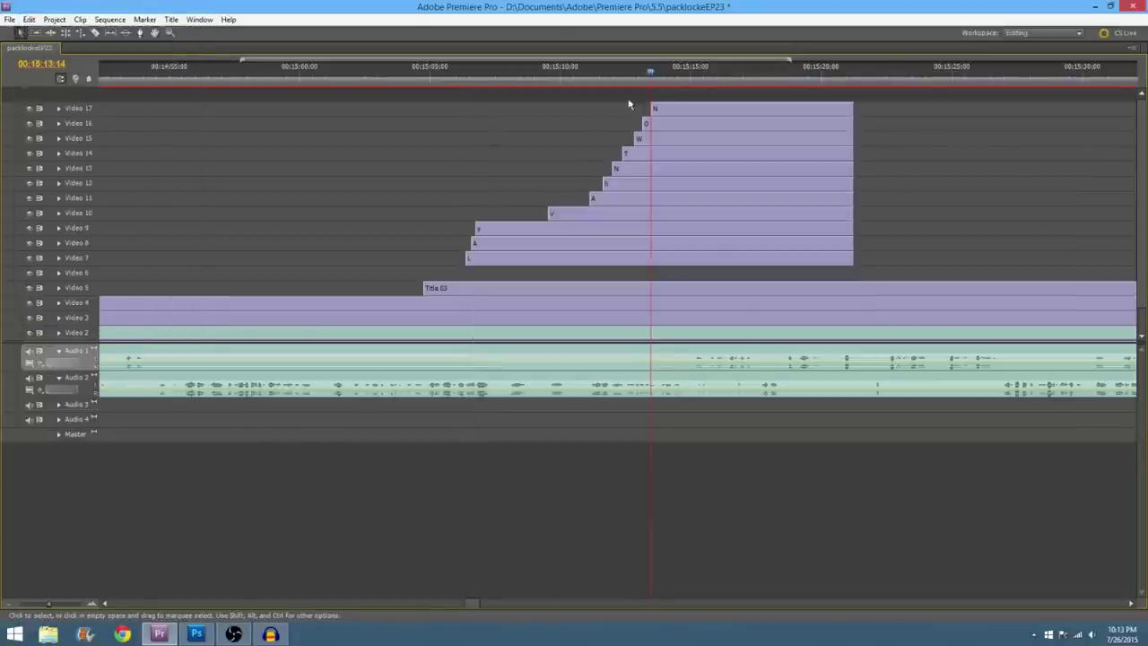
Step: Try to move the O title from Video 16 down to Video 15, and undo the move
{"action": "left_click_drag", "start_coordinate": [673, 117], "coordinate": [741, 140]}
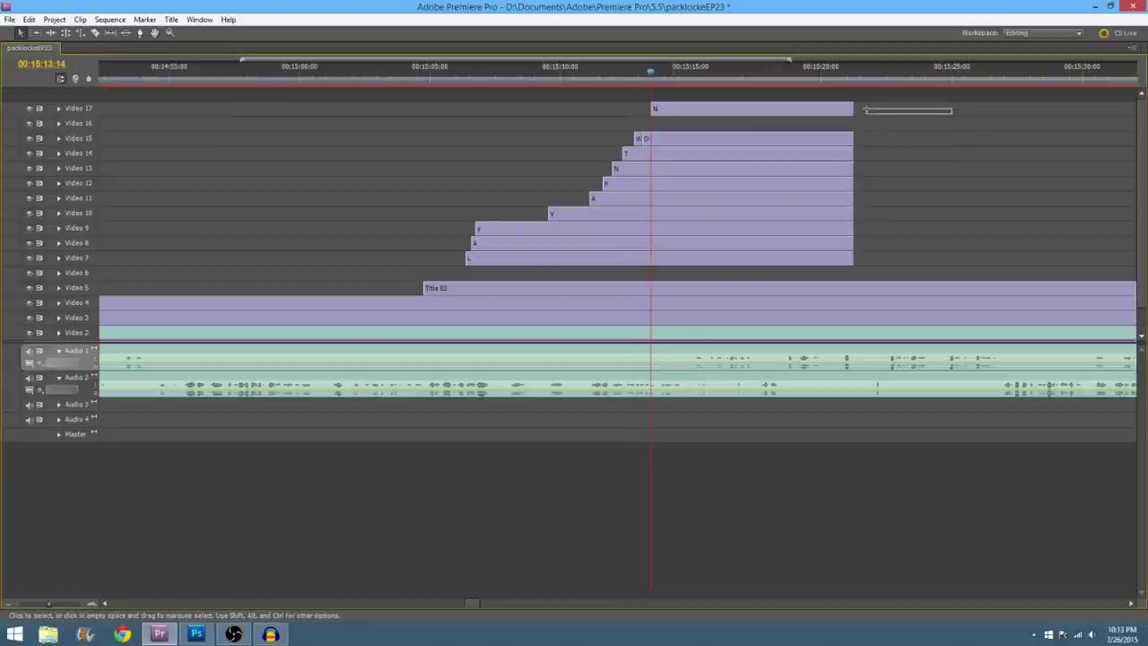
{"action": "left_click", "coordinate": [34, 20]}
{"action": "left_click", "coordinate": [31, 34]}
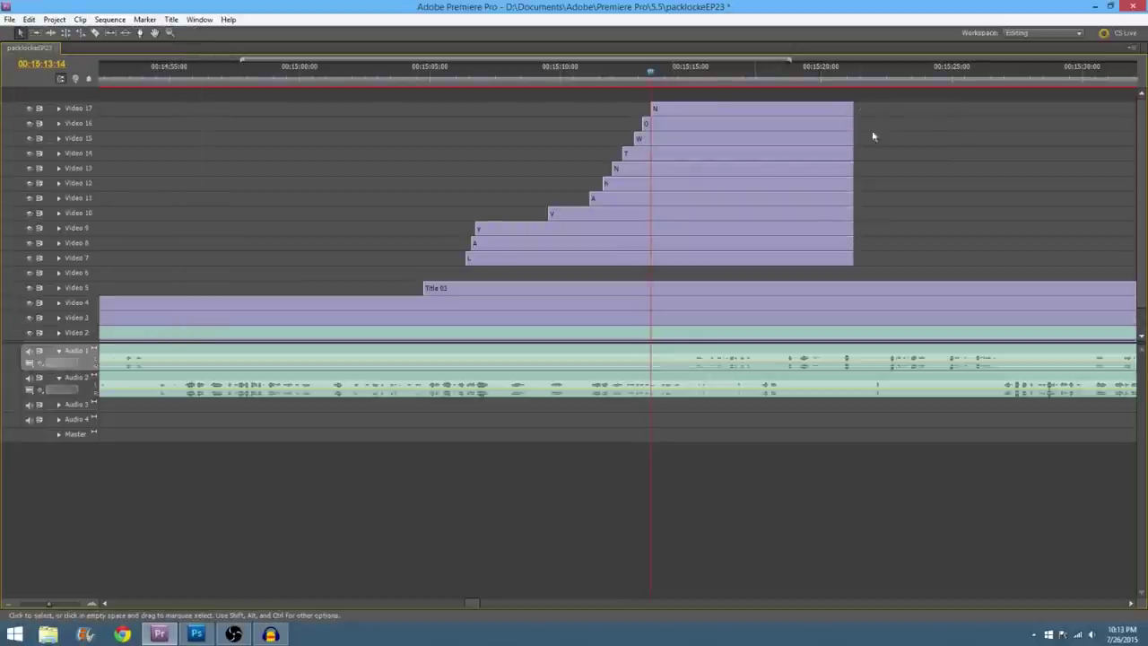
Step: Move all the letter titles down one track to fill Video 6 through Video 16, and restore the full panel layout
{"action": "left_click_drag", "start_coordinate": [885, 104], "coordinate": [750, 262]}
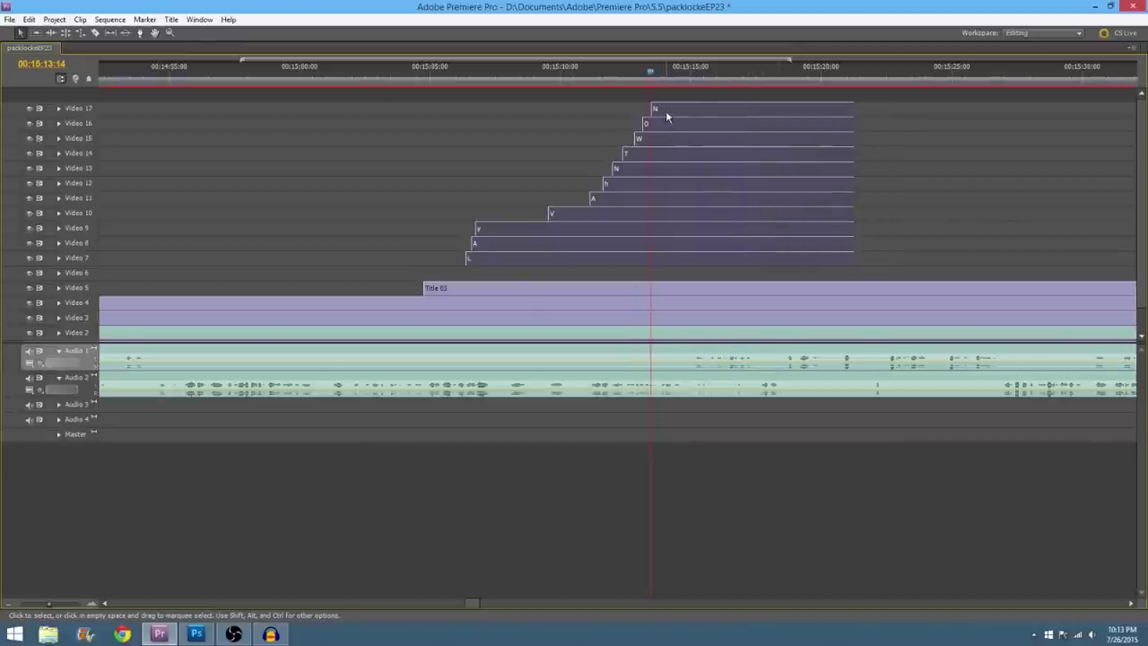
{"action": "left_click_drag", "start_coordinate": [666, 115], "coordinate": [676, 135]}
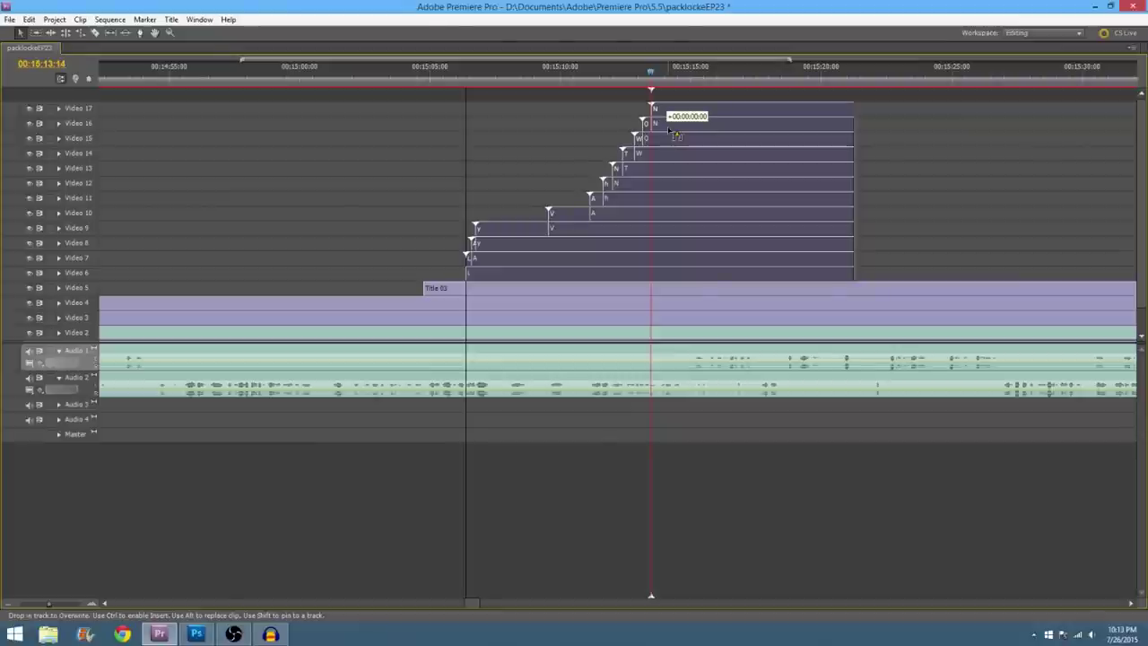
{"action": "left_click_drag", "start_coordinate": [676, 136], "coordinate": [668, 132]}
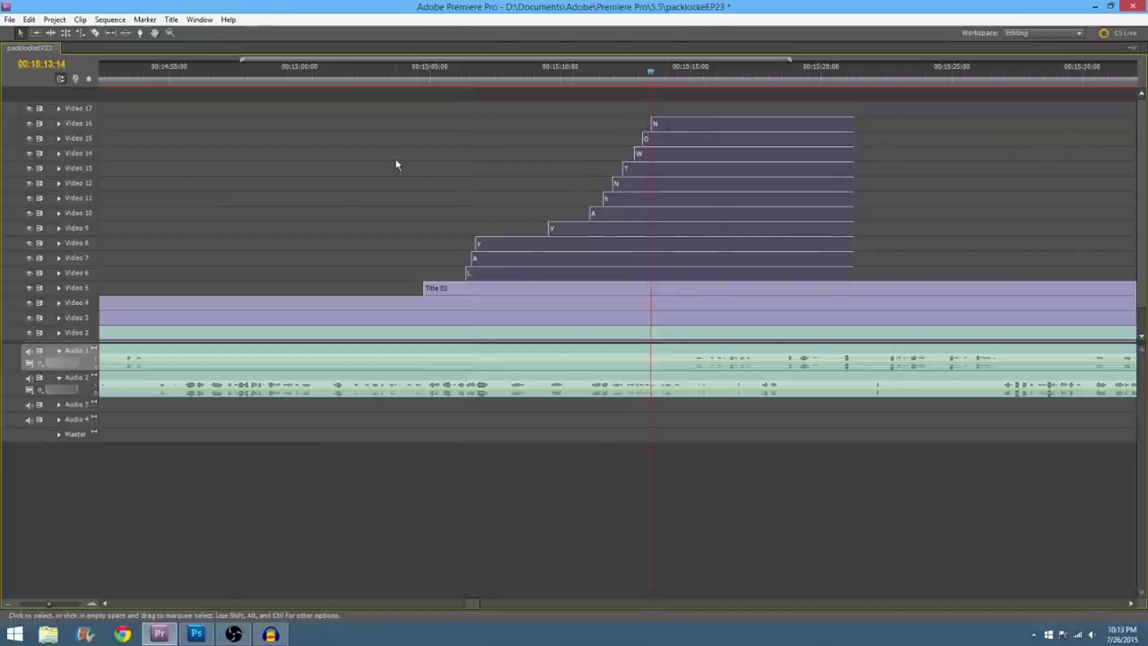
{"action": "key", "text": "grave"}
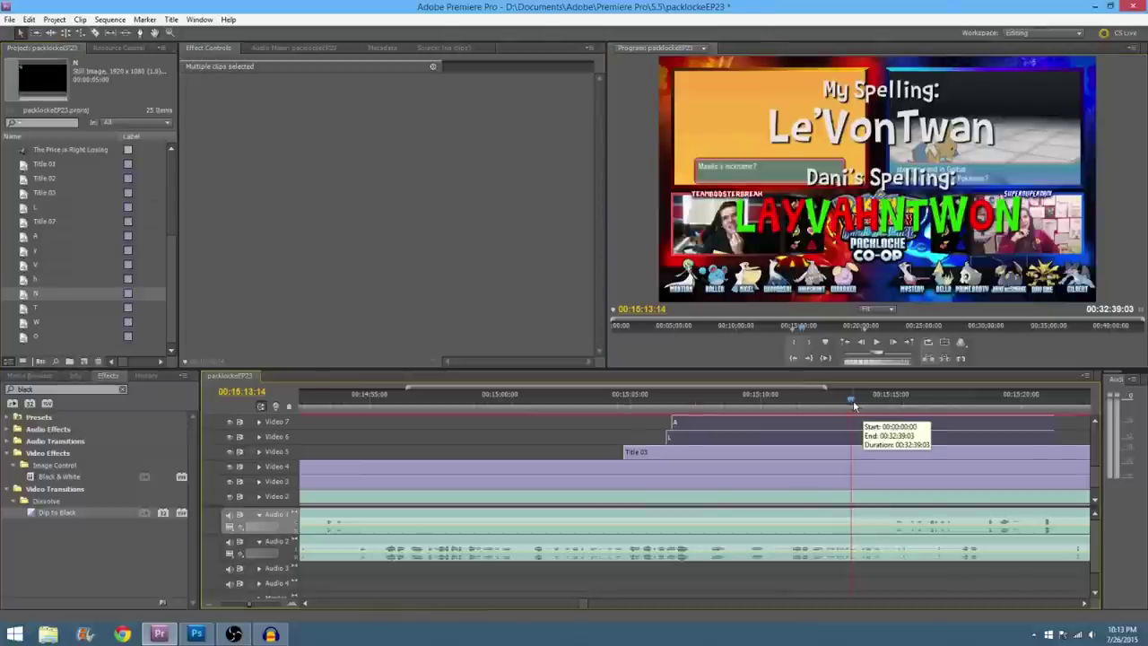
Step: Play on to 00:15:35:27 and make all the letter titles, Title 02 and Title 03 end at that point
{"action": "left_click", "coordinate": [878, 343]}
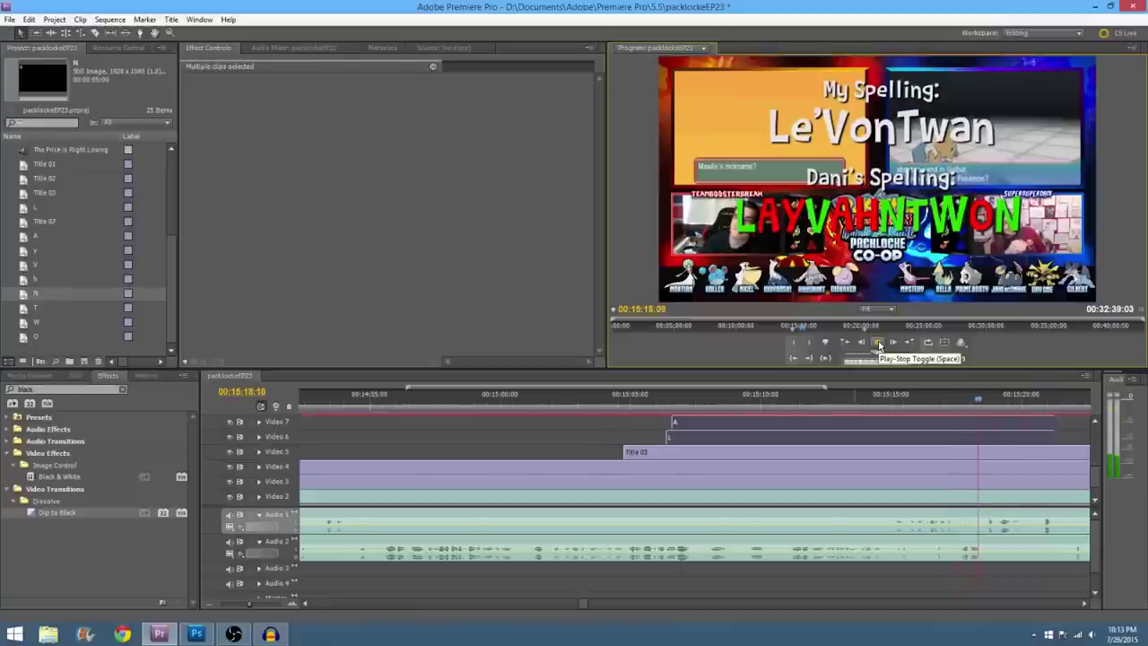
{"action": "left_click", "coordinate": [878, 344]}
{"action": "left_click_drag", "start_coordinate": [247, 604], "coordinate": [238, 609]}
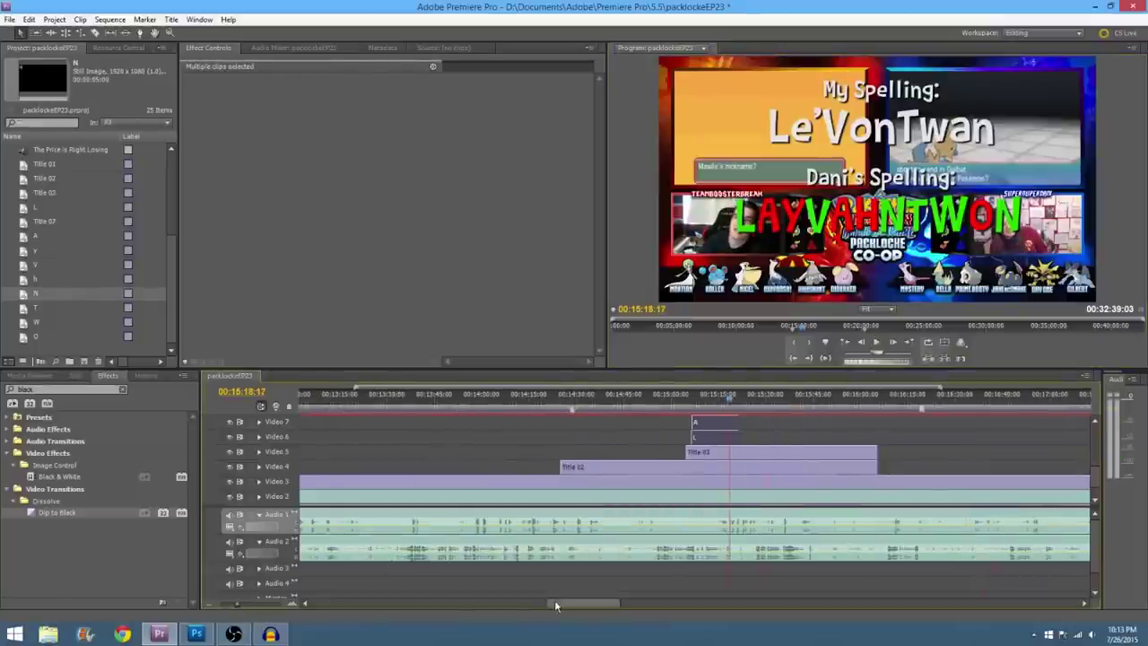
{"action": "left_click_drag", "start_coordinate": [554, 605], "coordinate": [561, 605]}
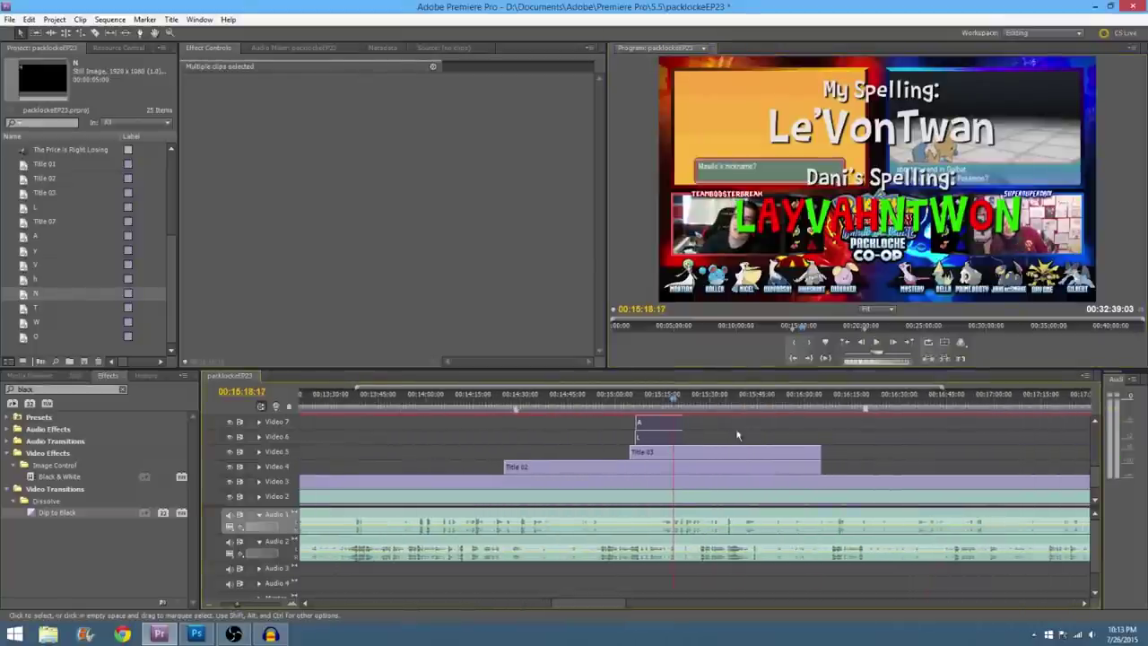
{"action": "left_click", "coordinate": [879, 345]}
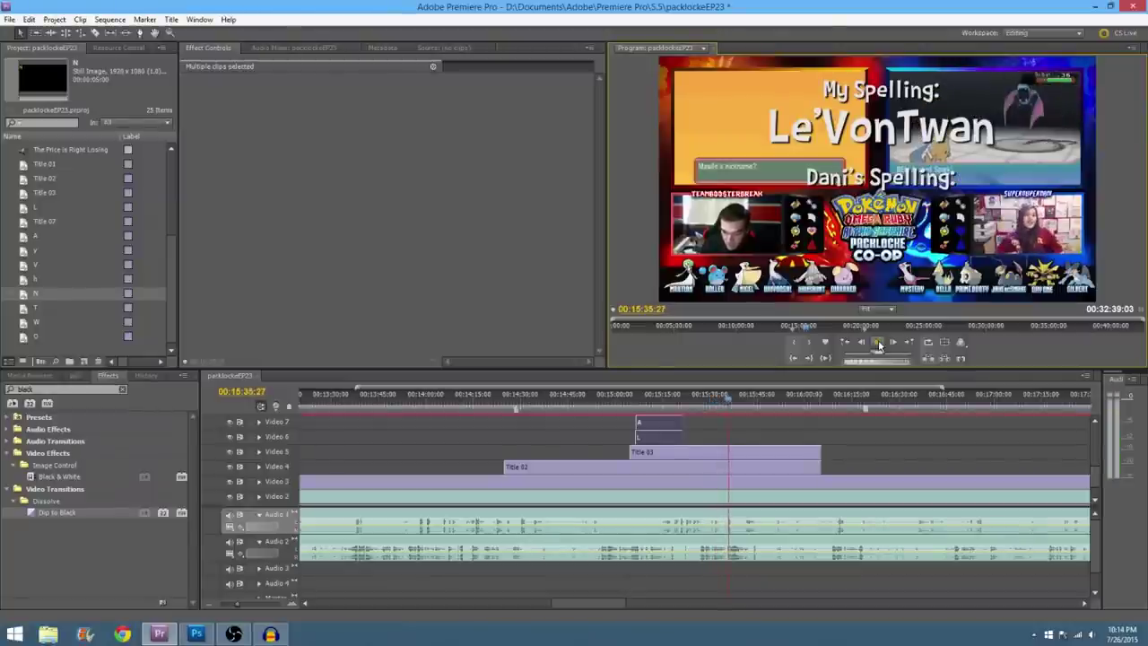
{"action": "left_click", "coordinate": [878, 345]}
{"action": "left_click_drag", "start_coordinate": [682, 427], "coordinate": [727, 427]}
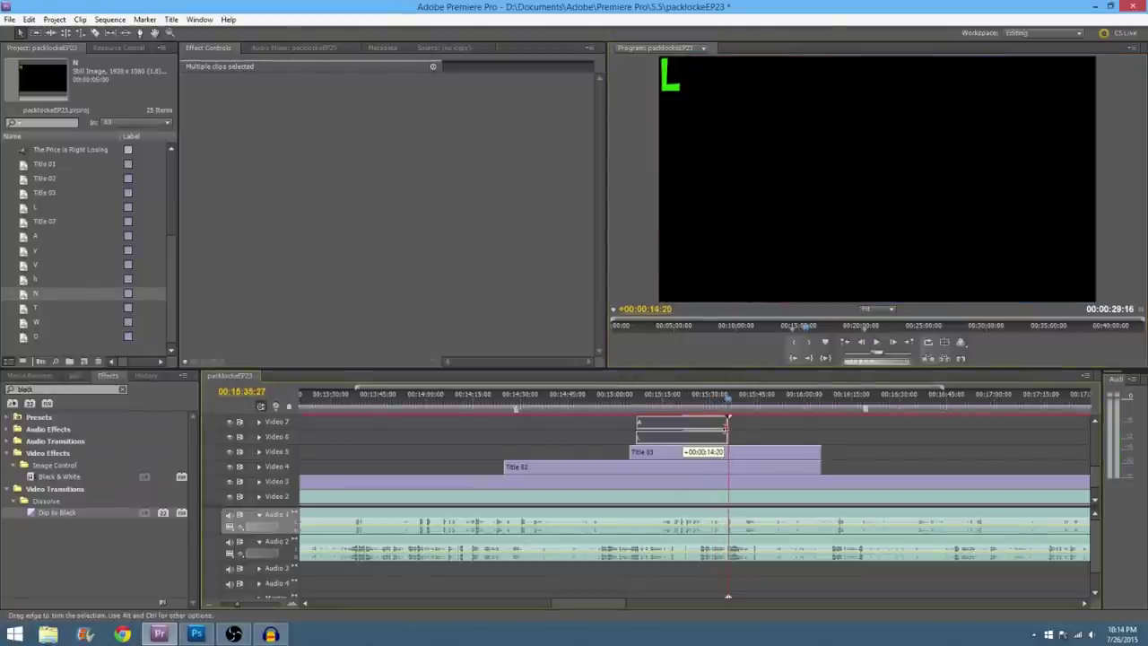
{"action": "left_click_drag", "start_coordinate": [820, 466], "coordinate": [727, 467]}
Step: Play the sequence from 00:14:54:27 and stop at 00:15:00:07 to find an earlier start point for Title 03
{"action": "left_click", "coordinate": [627, 406]}
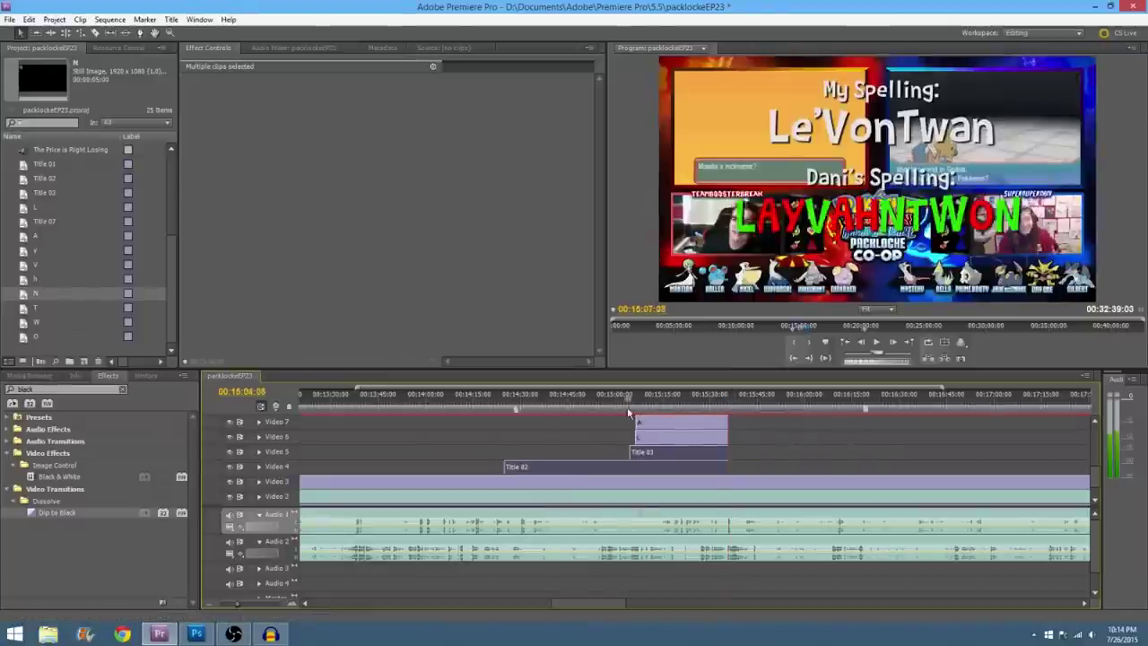
{"action": "left_click_drag", "start_coordinate": [627, 406], "coordinate": [598, 407]}
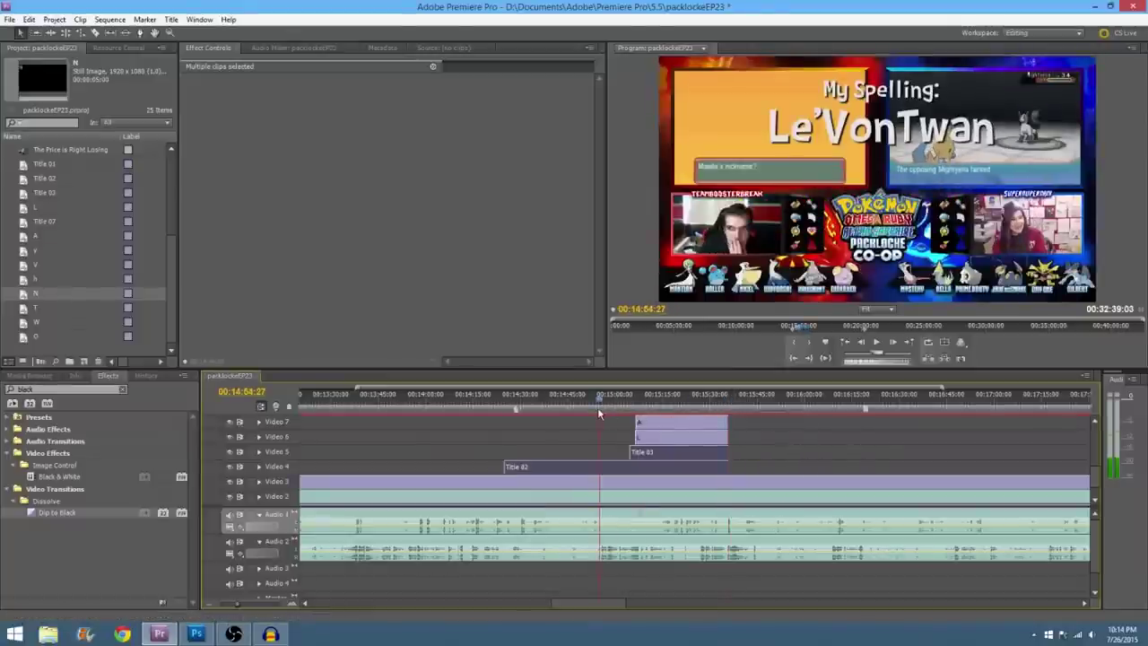
{"action": "left_click", "coordinate": [877, 345]}
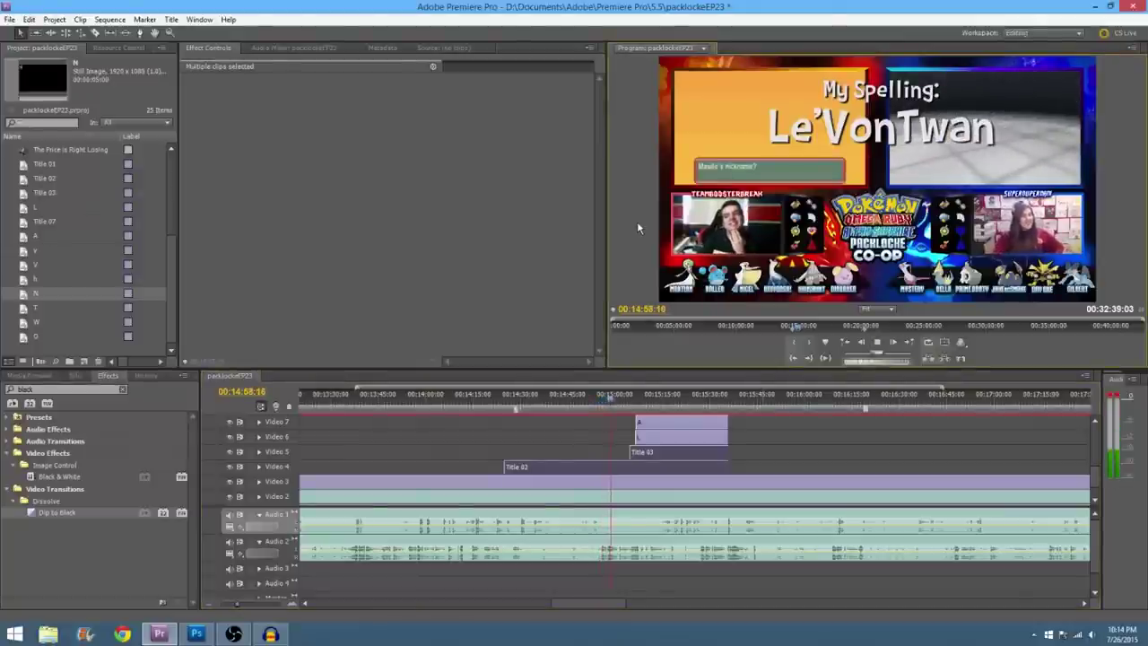
{"action": "left_click", "coordinate": [882, 346]}
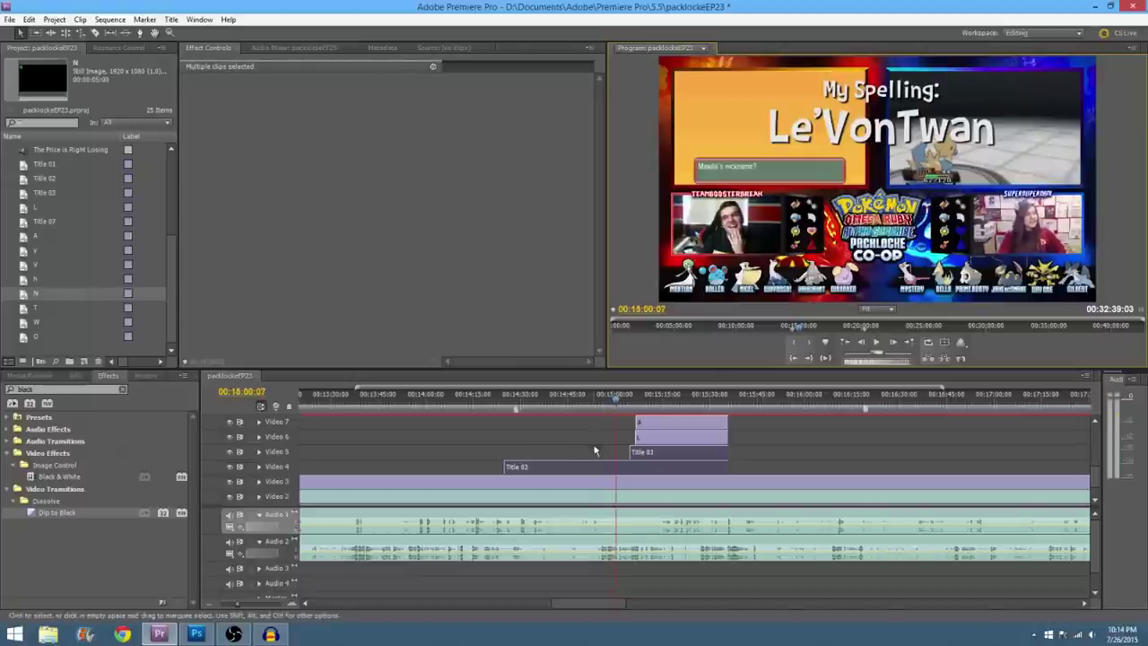
Step: Try to trim the start of Title 03 with Title 02 still selected, and undo the trim
{"action": "mouse_move", "coordinate": [630, 454]}
{"action": "left_mouse_down"}
{"action": "mouse_move", "coordinate": [540, 459]}
{"action": "mouse_move", "coordinate": [636, 466]}
{"action": "left_mouse_up"}
{"action": "left_click", "coordinate": [32, 21]}
{"action": "left_click", "coordinate": [44, 35]}
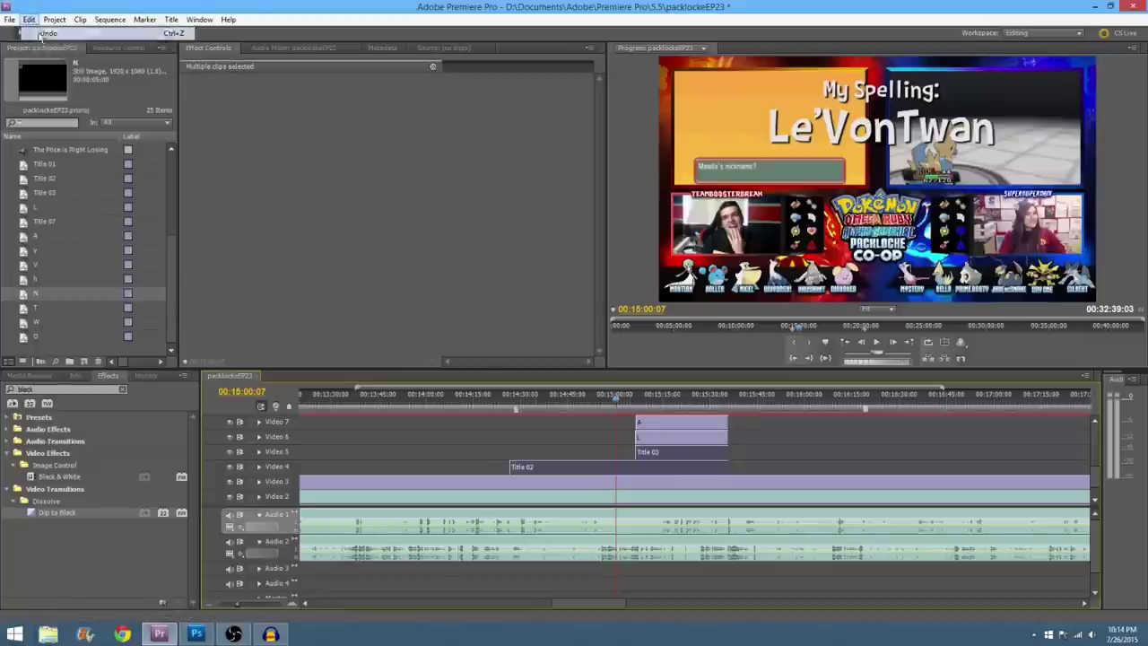
Step: Extend only Title 03's start back to 00:15:00:07 and play the spelling section up to 00:15:16:09
{"action": "left_click", "coordinate": [811, 441]}
{"action": "left_click_drag", "start_coordinate": [636, 457], "coordinate": [621, 458]}
{"action": "left_click_drag", "start_coordinate": [613, 400], "coordinate": [607, 400]}
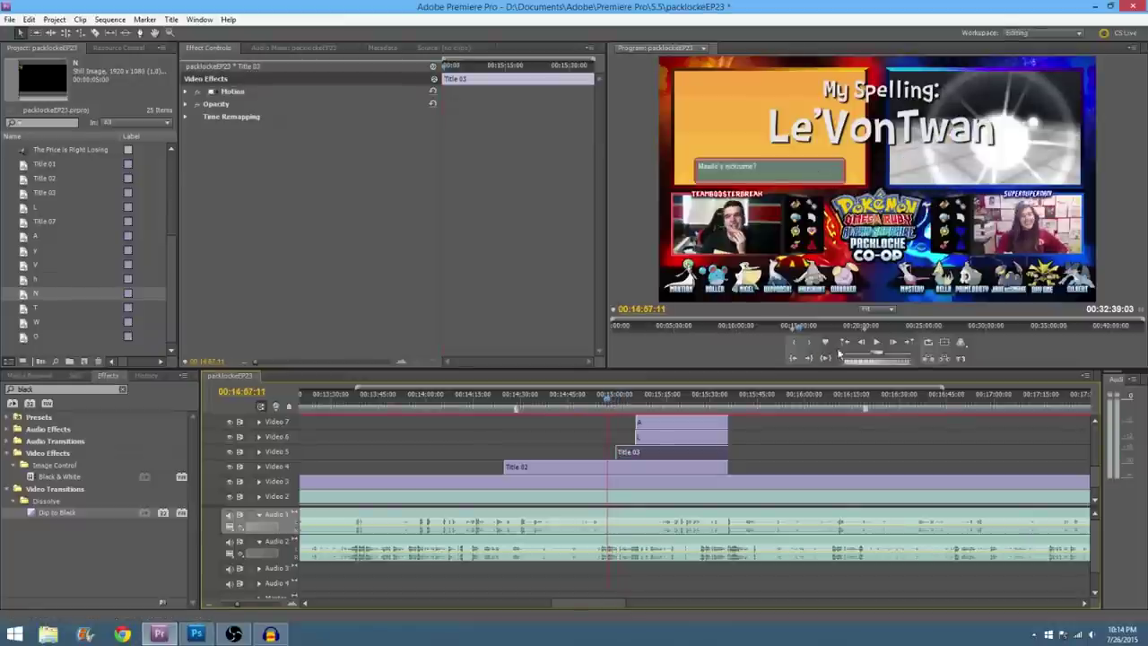
{"action": "left_click", "coordinate": [877, 343]}
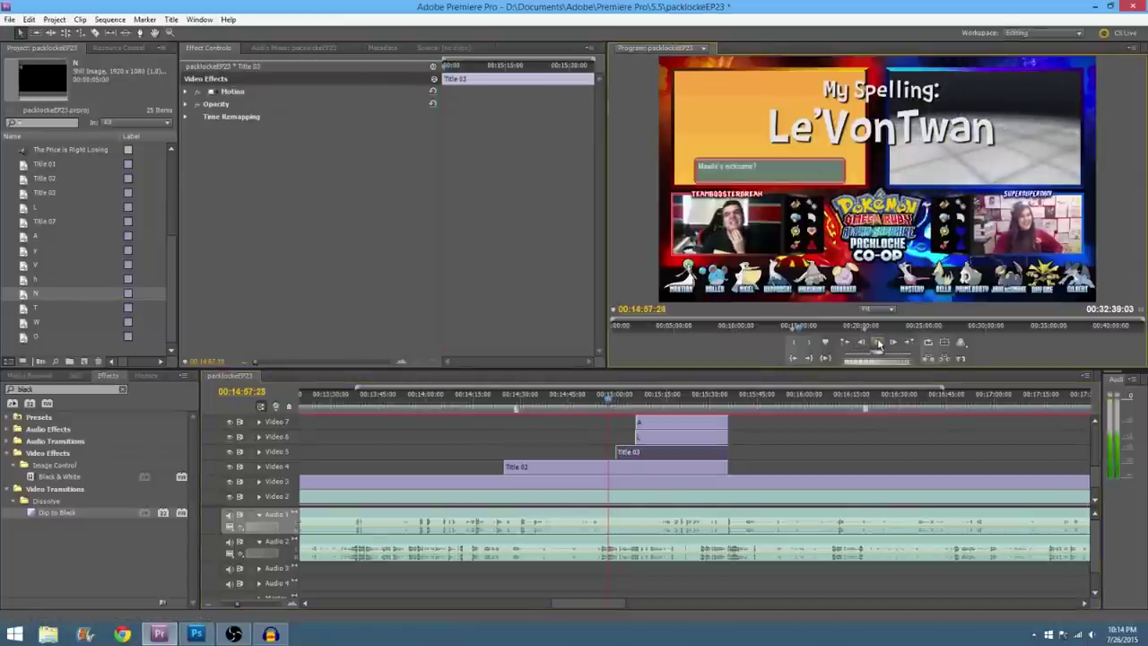
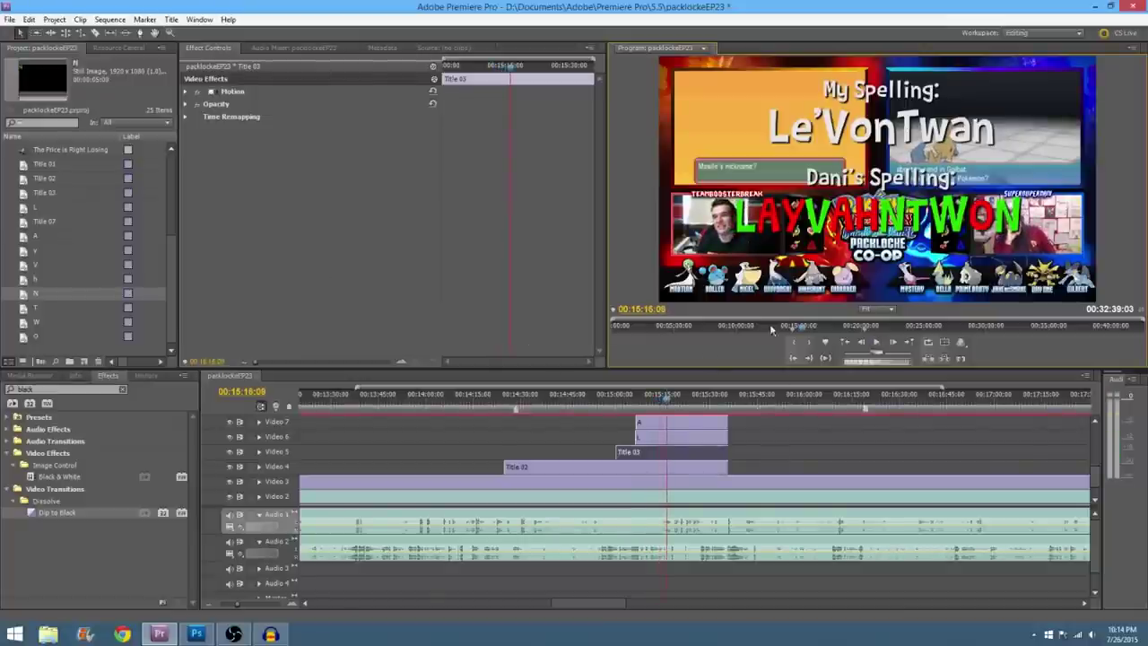
{"action": "left_click", "coordinate": [876, 343]}
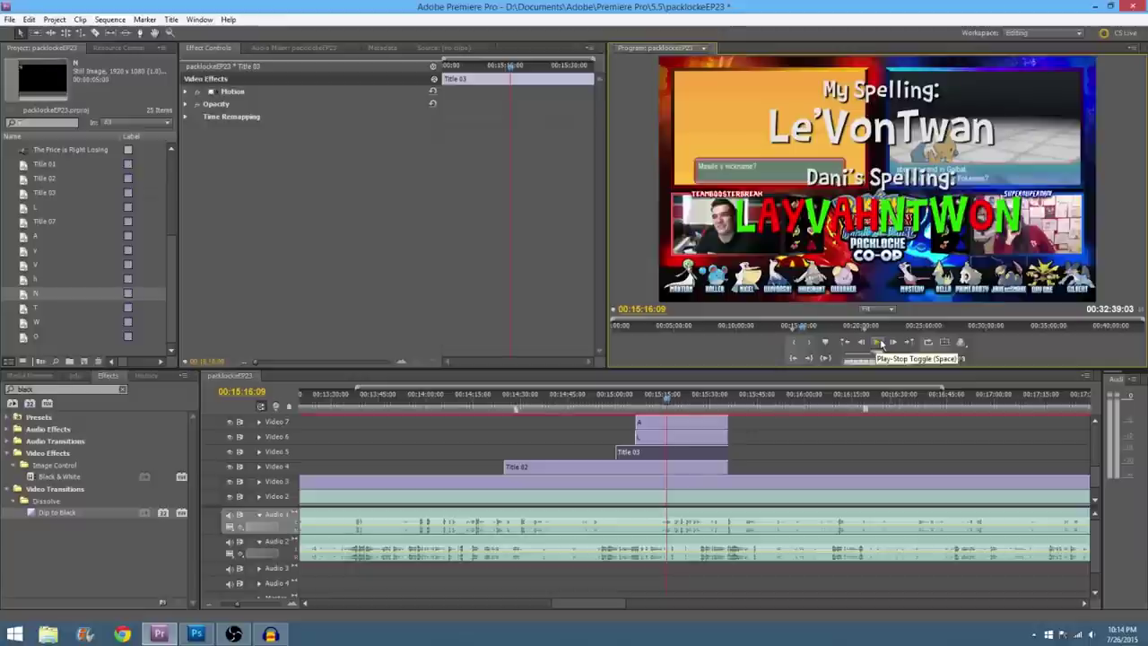
Step: Add The Price is Right Losing Horn sound to Audio 3 after the last letter appears, and align its start to about 00:15:15
{"action": "left_click_drag", "start_coordinate": [172, 258], "coordinate": [154, 183]}
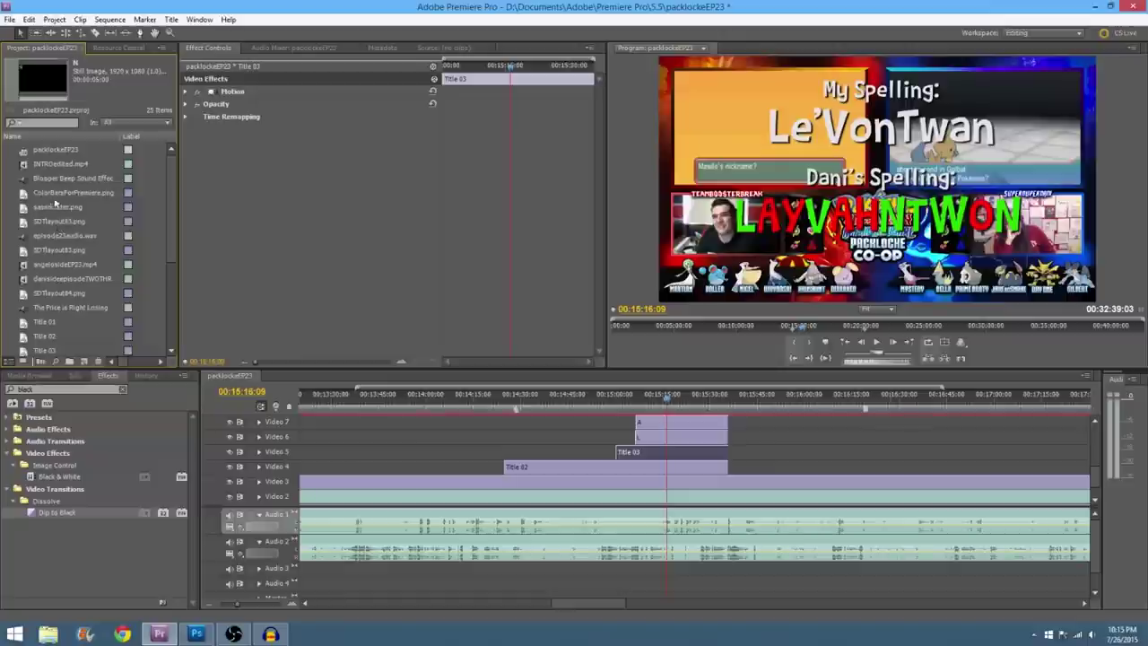
{"action": "left_click_drag", "start_coordinate": [55, 310], "coordinate": [678, 498]}
{"action": "left_click", "coordinate": [662, 406]}
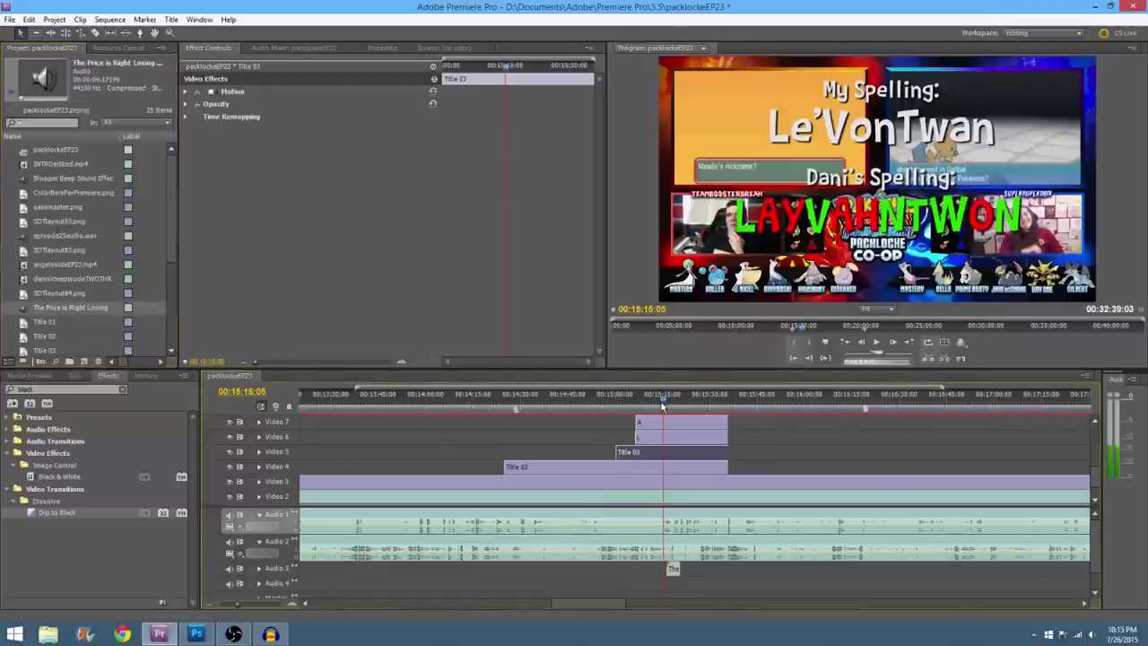
{"action": "left_click", "coordinate": [876, 342]}
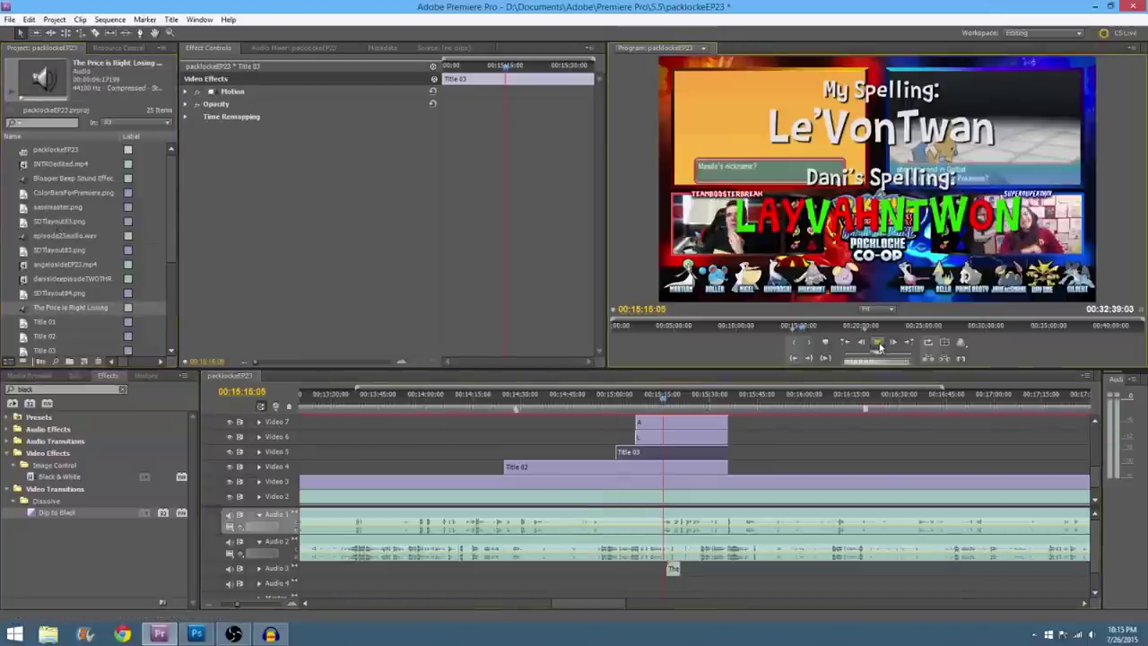
{"action": "left_click", "coordinate": [658, 405]}
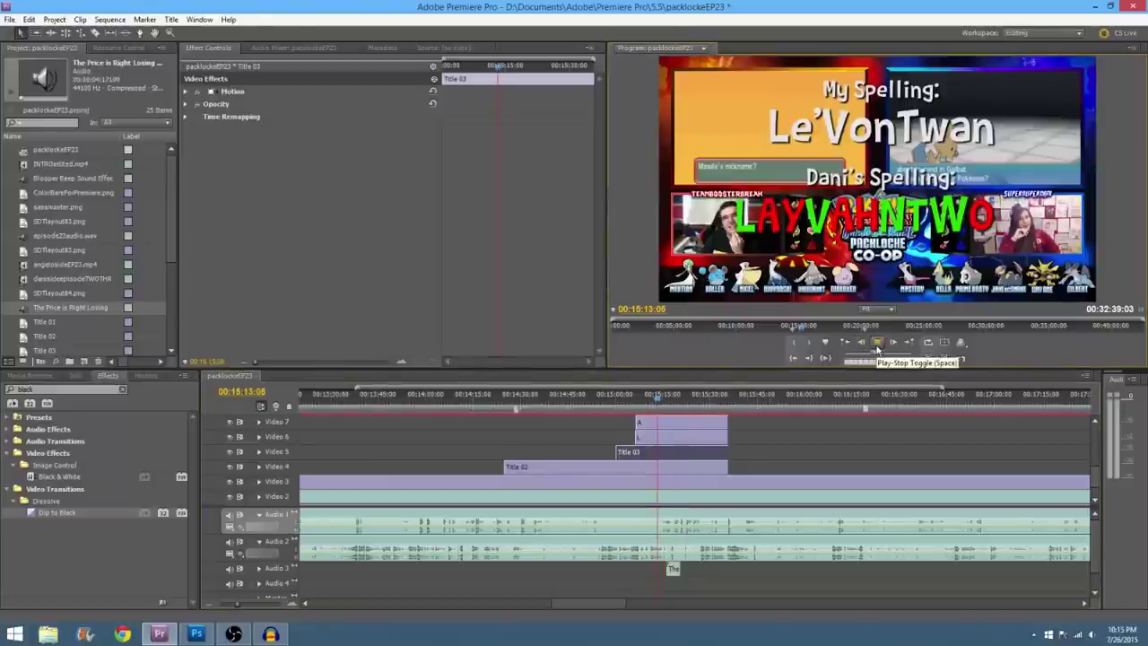
{"action": "left_click", "coordinate": [878, 348]}
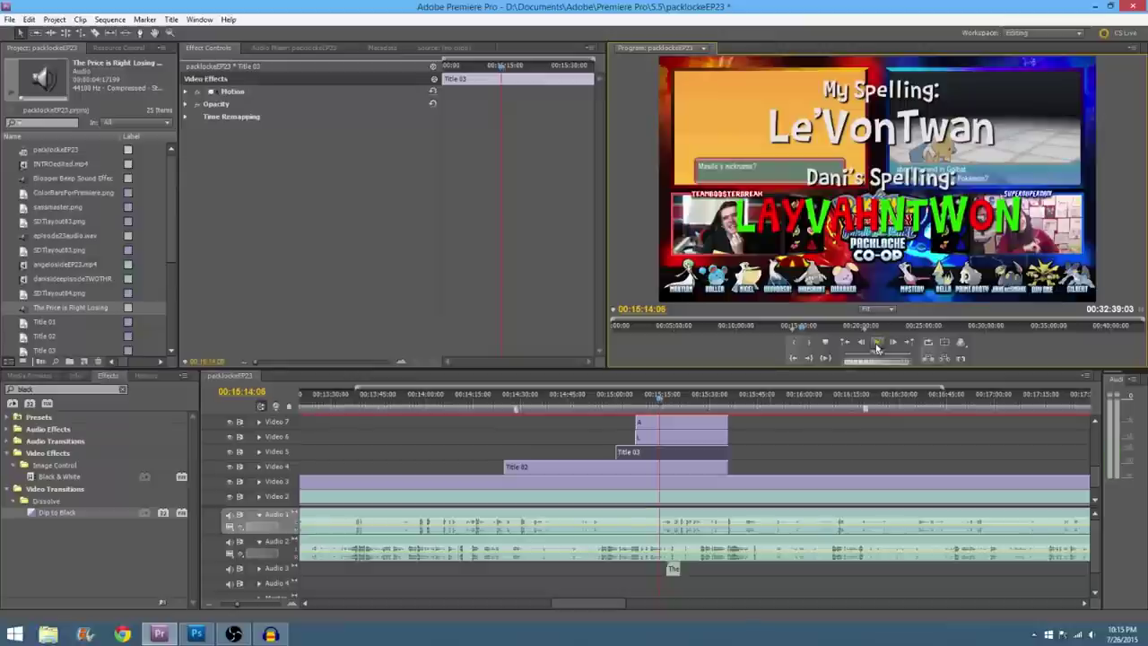
{"action": "left_click", "coordinate": [877, 346]}
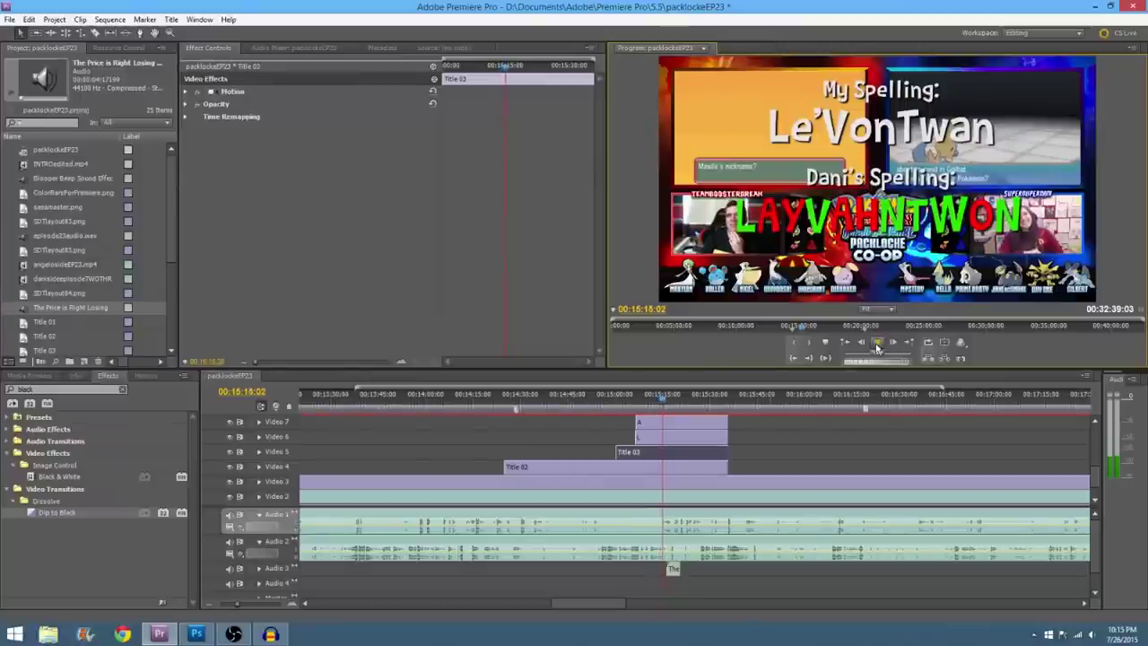
{"action": "left_click_drag", "start_coordinate": [672, 572], "coordinate": [668, 573]}
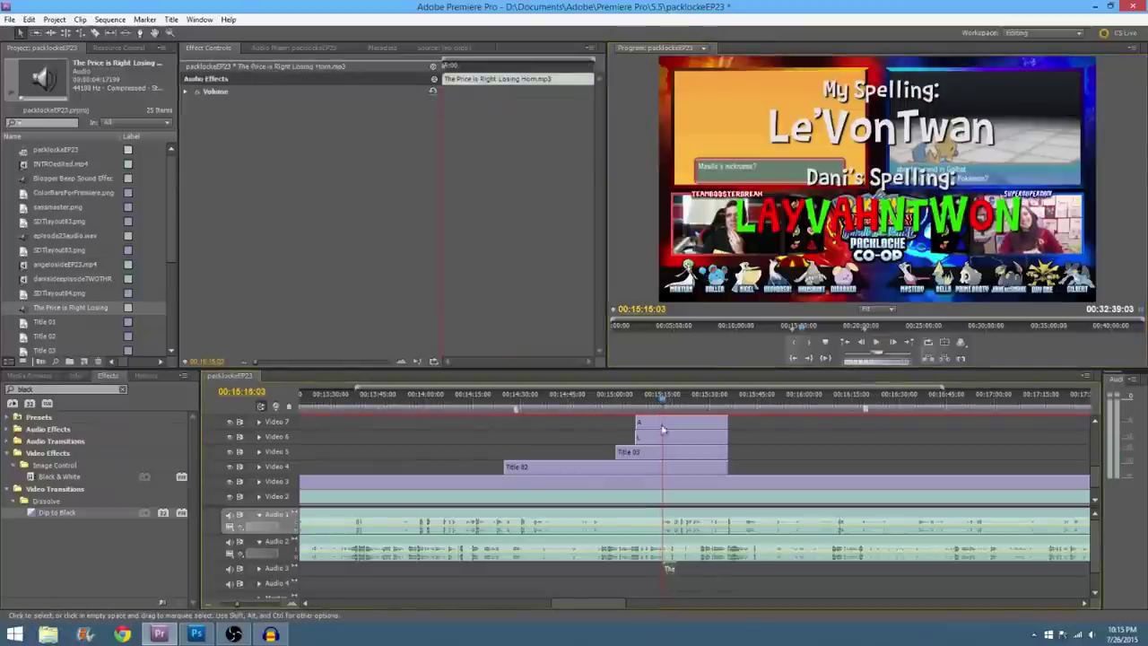
Step: Play back the section from just before the horn sound to past the shared end of the titles
{"action": "left_click", "coordinate": [657, 399]}
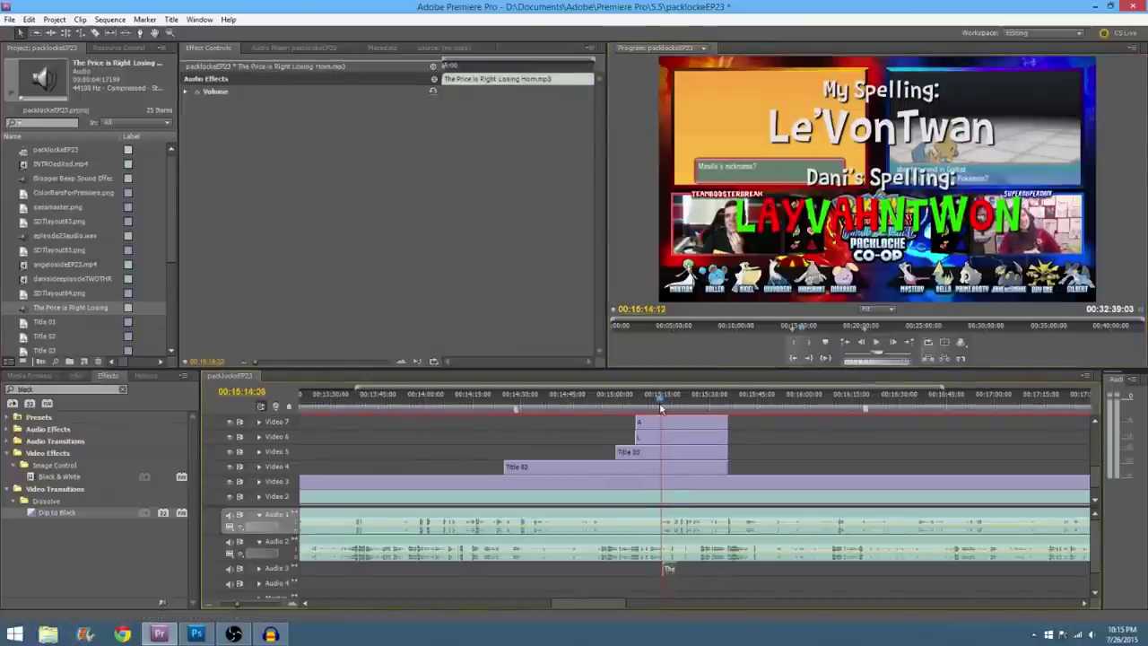
{"action": "left_click", "coordinate": [878, 343]}
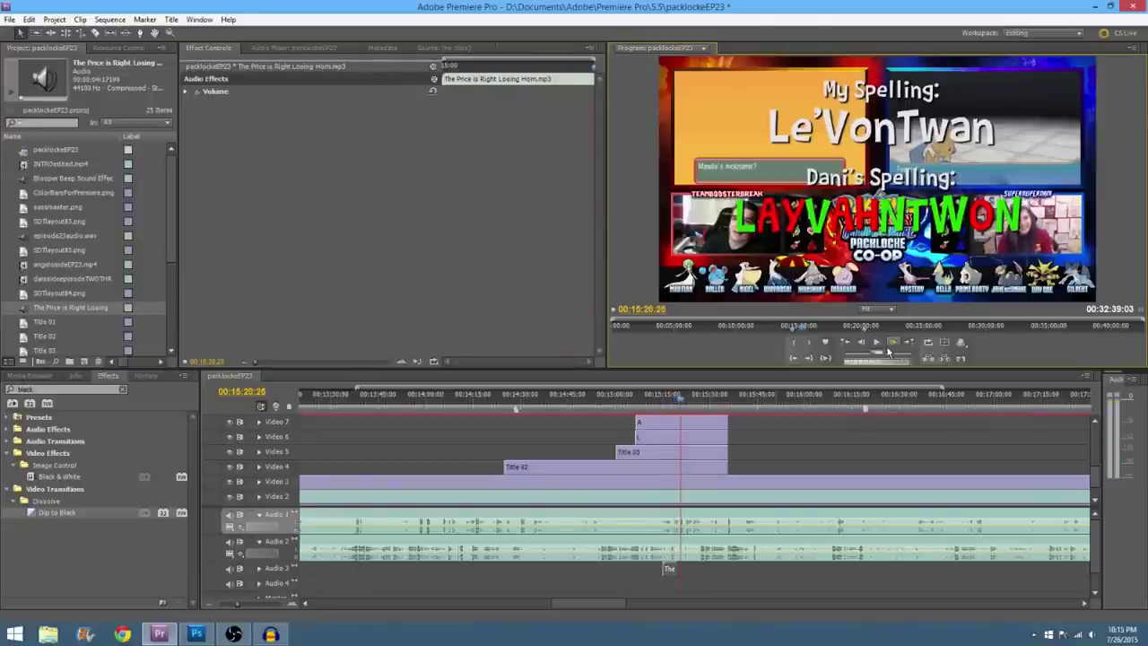
{"action": "left_click", "coordinate": [878, 343]}
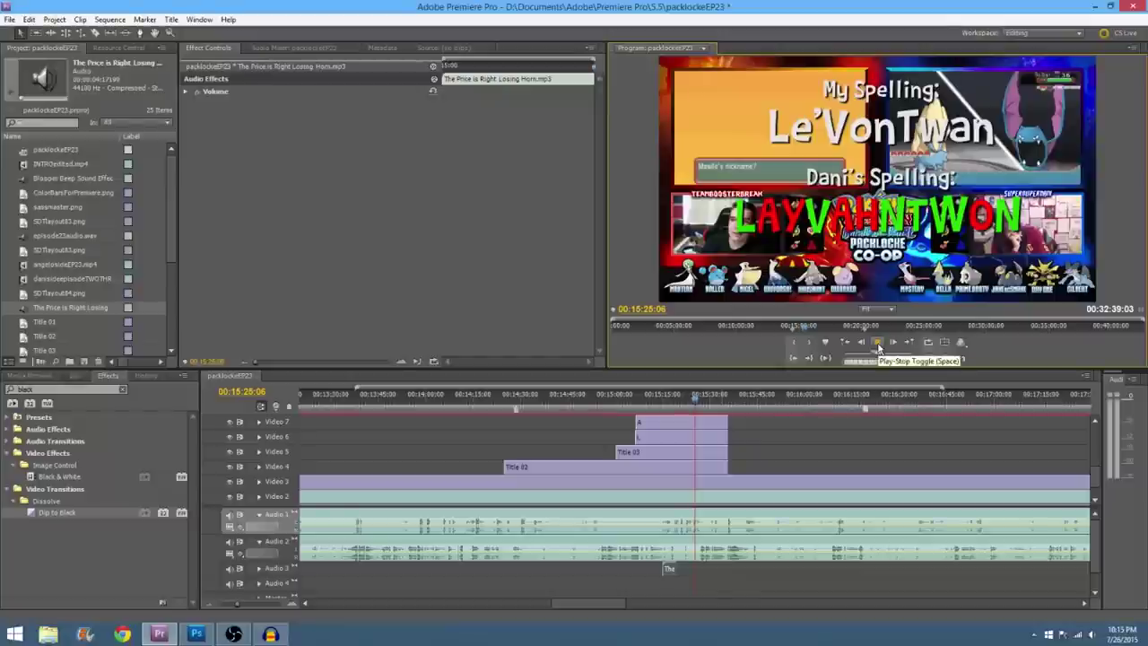
{"action": "left_click", "coordinate": [878, 346]}
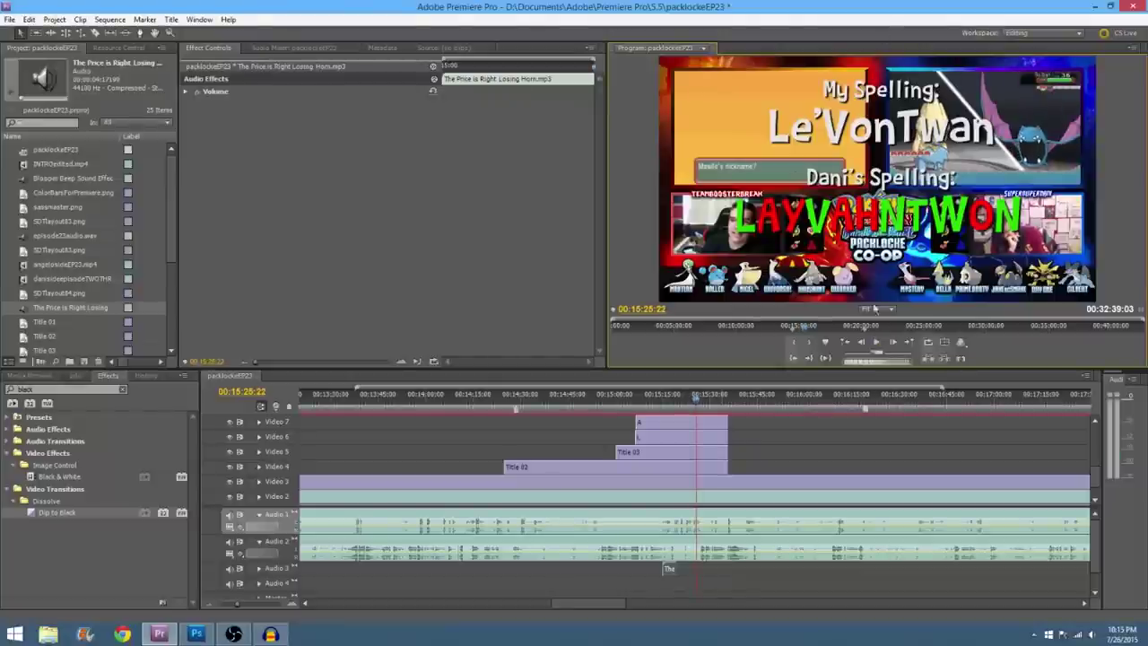
{"action": "left_click", "coordinate": [877, 346]}
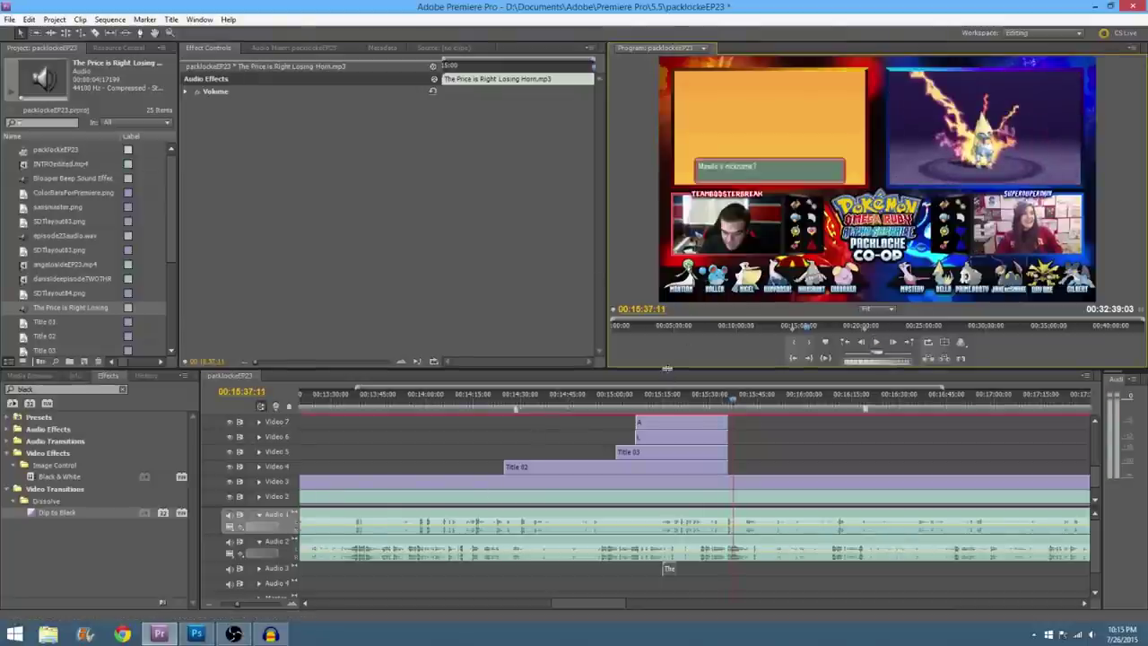
Step: Enlarge the timeline to show the whole sequence, check the marker near 00:20:17, and return the playhead to 00:00:00:00
{"action": "left_click_drag", "start_coordinate": [666, 368], "coordinate": [666, 232]}
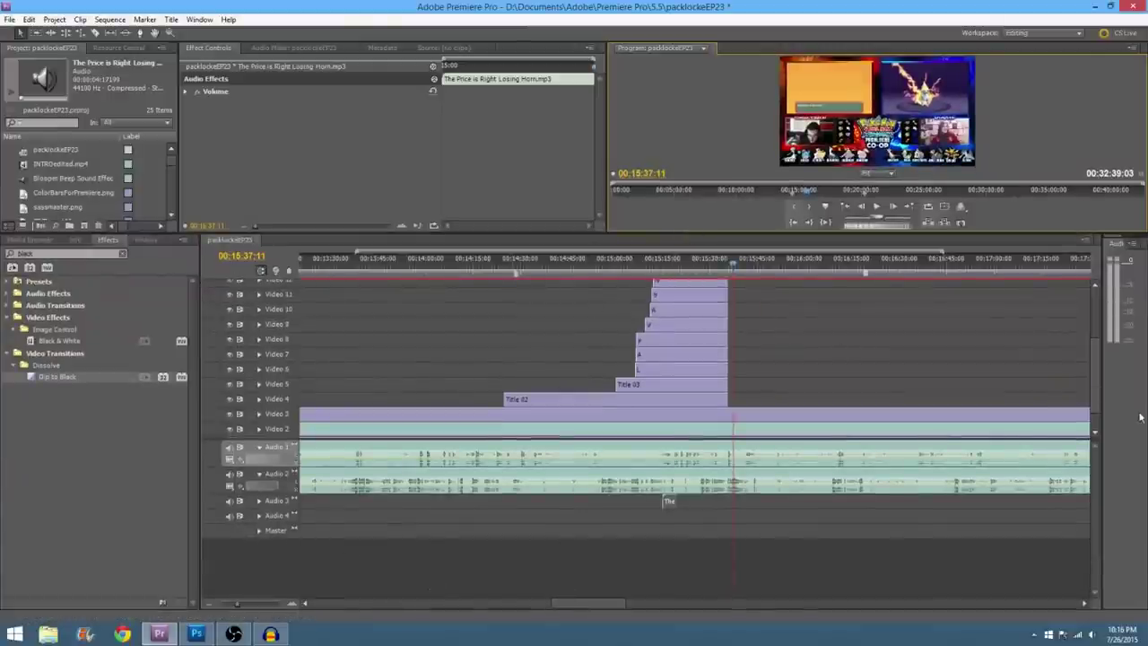
{"action": "left_click_drag", "start_coordinate": [1094, 372], "coordinate": [1091, 431]}
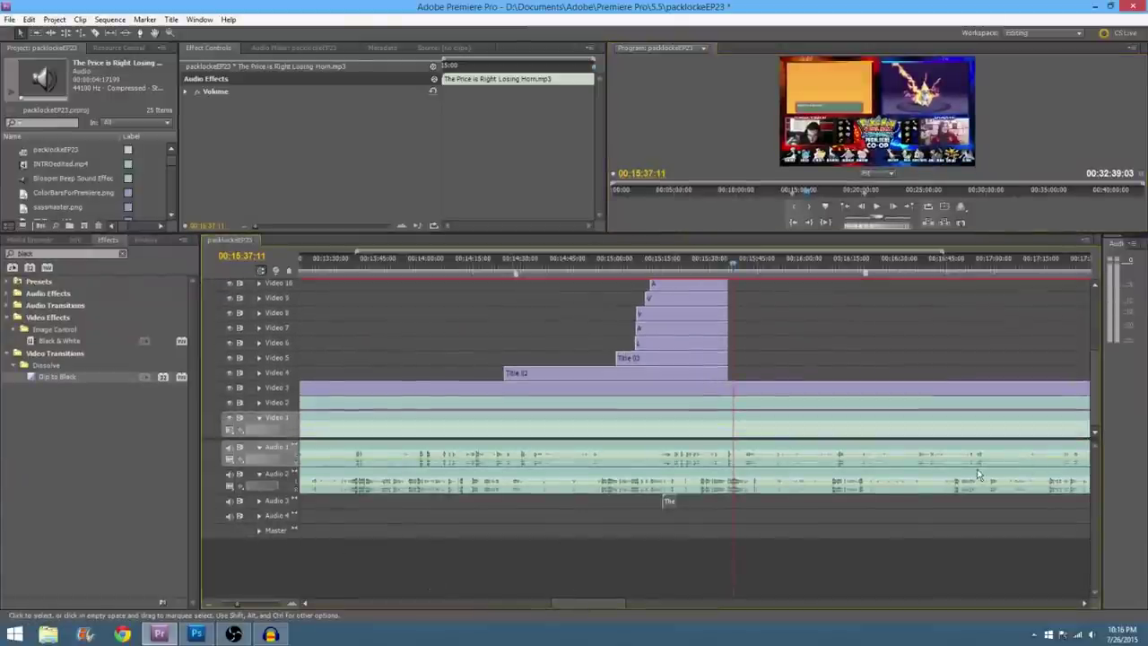
{"action": "left_click_drag", "start_coordinate": [237, 603], "coordinate": [220, 604]}
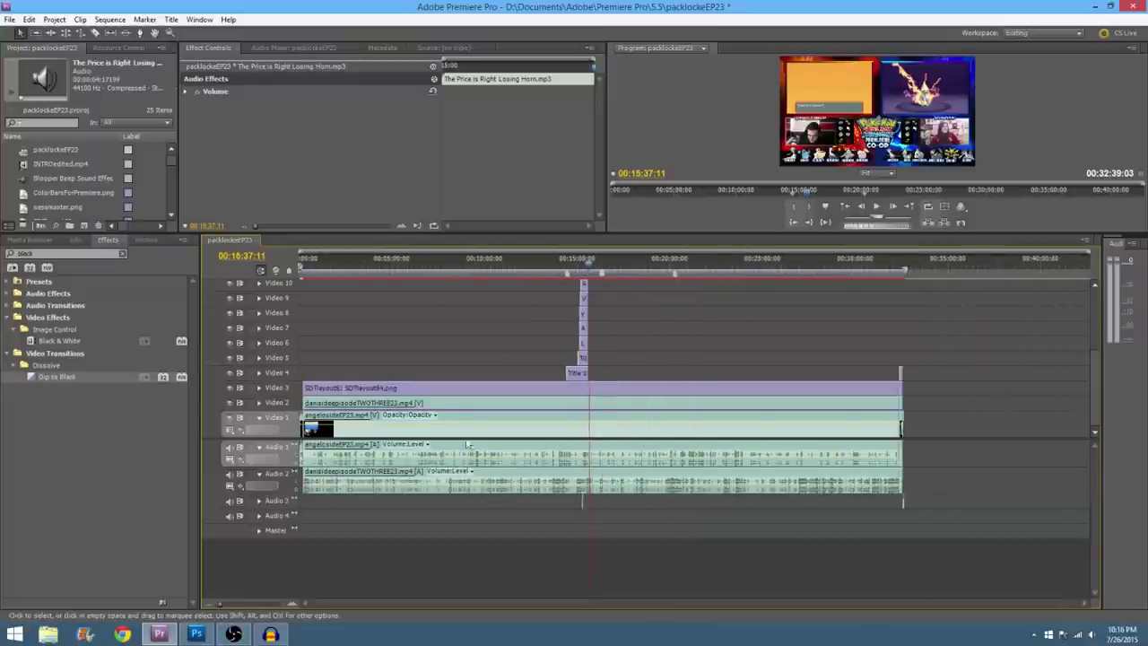
{"action": "left_click", "coordinate": [675, 267]}
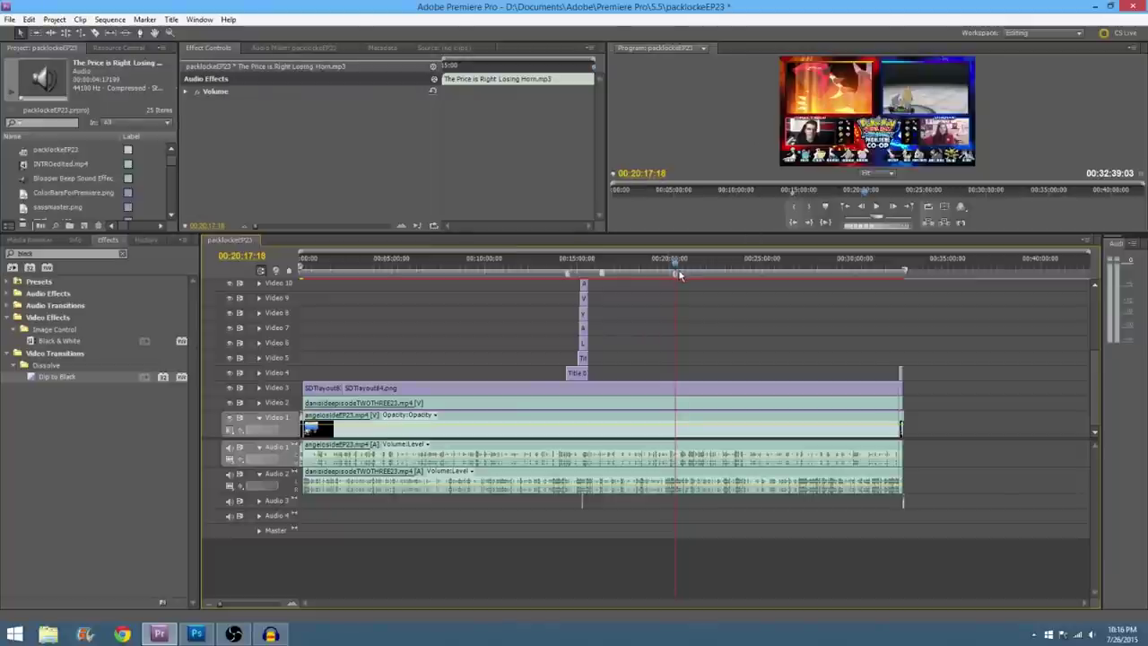
{"action": "left_click_drag", "start_coordinate": [679, 274], "coordinate": [260, 289]}
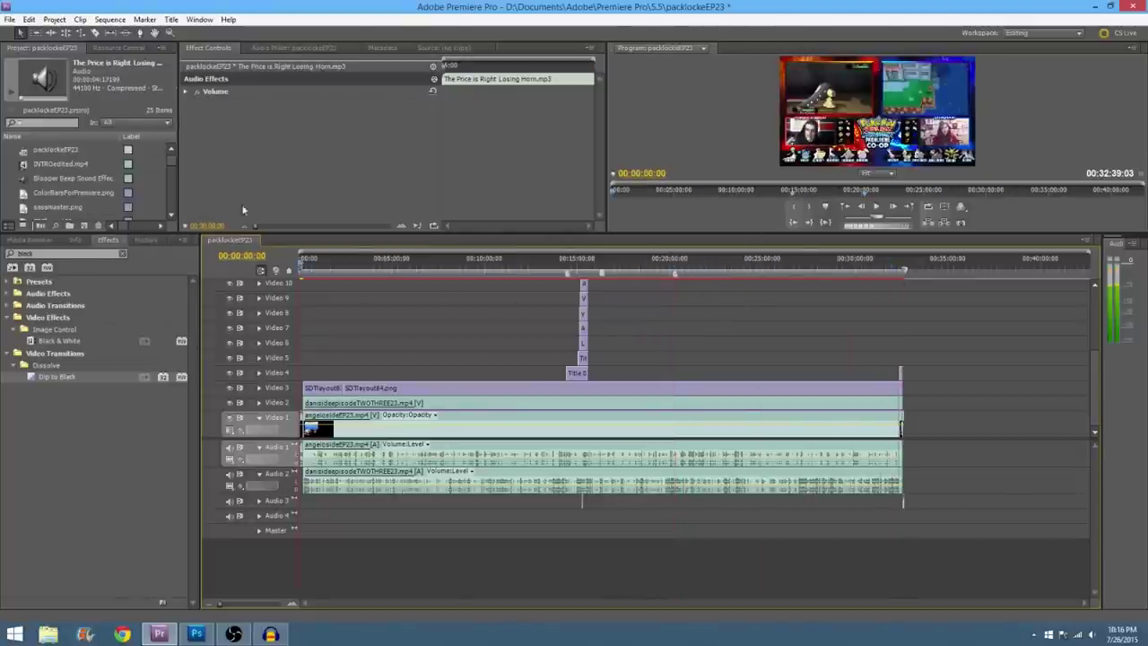
Step: Save the packlockeEP23 project and look over the stacked title tracks in the timeline
{"action": "left_click", "coordinate": [10, 19]}
{"action": "left_click", "coordinate": [43, 139]}
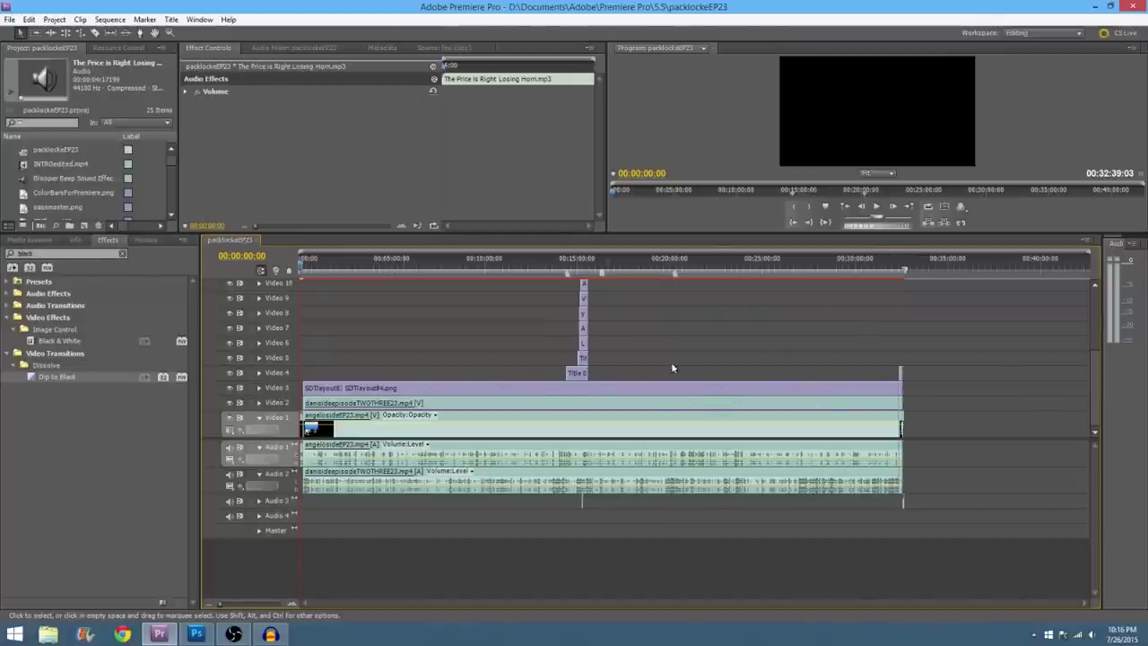
{"action": "scroll", "coordinate": [1103, 395], "scroll_direction": "up", "scroll_amount": 3}
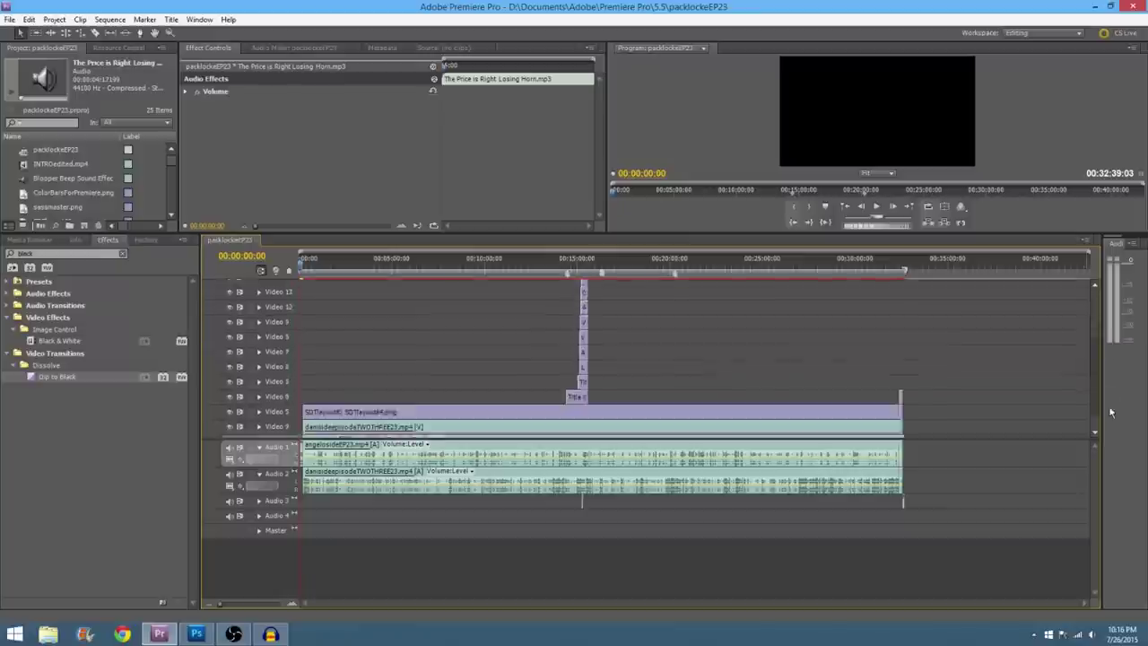
{"action": "scroll", "coordinate": [1110, 410], "scroll_direction": "down", "scroll_amount": 1}
{"action": "scroll", "coordinate": [1112, 403], "scroll_direction": "up", "scroll_amount": 2}
{"action": "scroll", "coordinate": [1114, 395], "scroll_direction": "down", "scroll_amount": 2}
{"action": "scroll", "coordinate": [1117, 384], "scroll_direction": "up", "scroll_amount": 2}
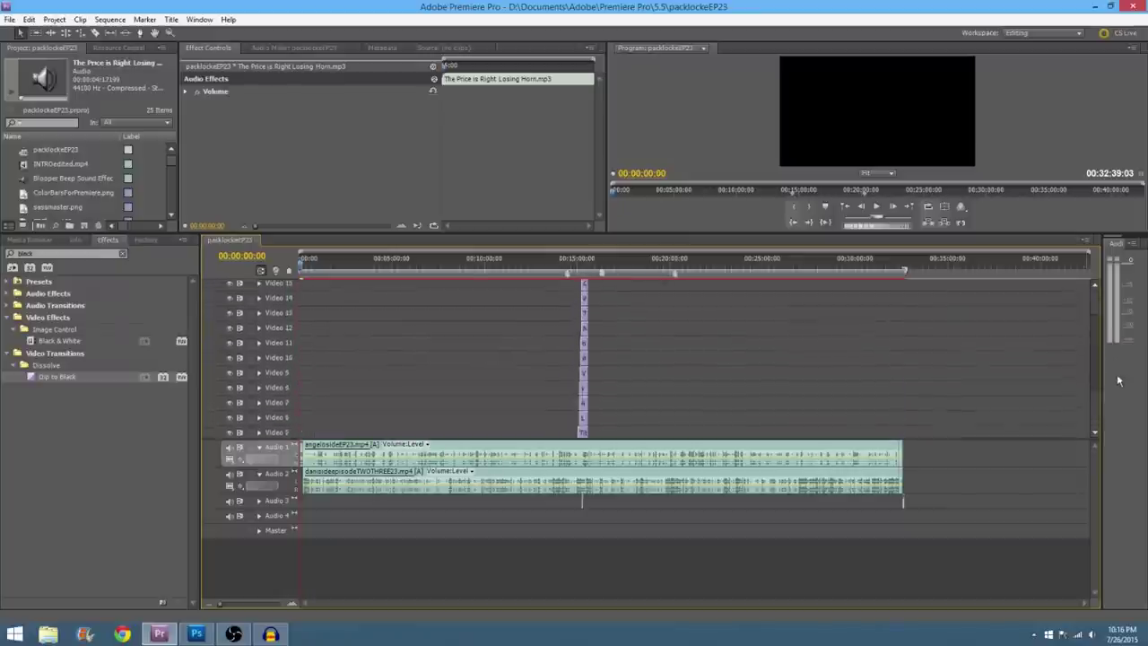
{"action": "scroll", "coordinate": [1117, 377], "scroll_direction": "down", "scroll_amount": 3}
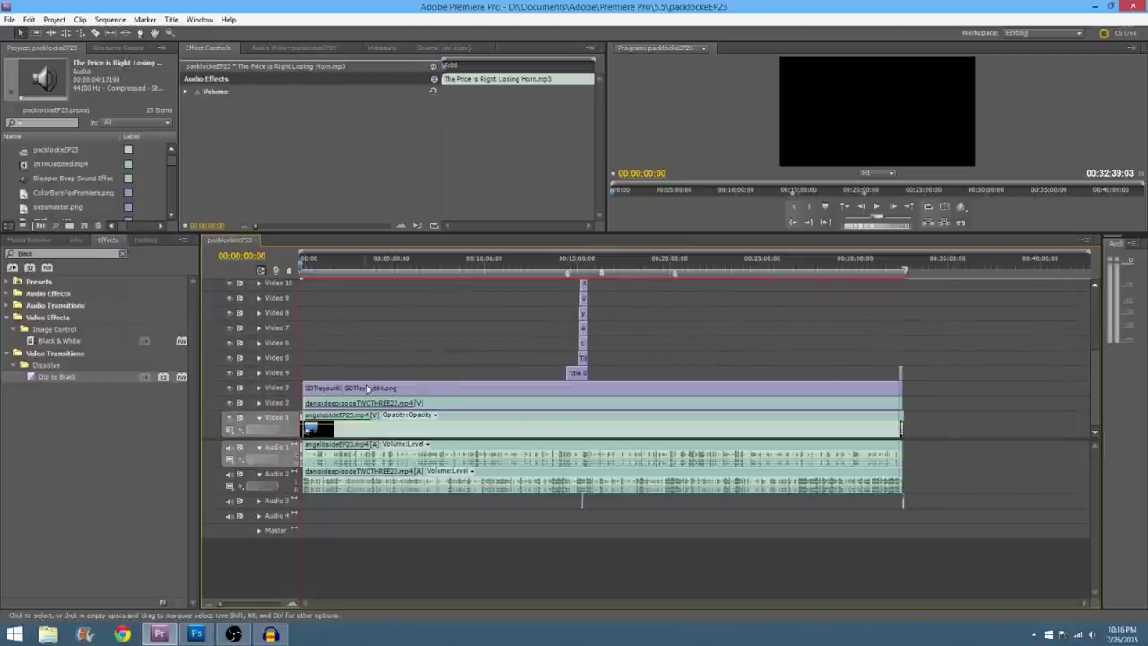
{"action": "left_click", "coordinate": [13, 21]}
{"action": "left_click", "coordinate": [36, 143]}
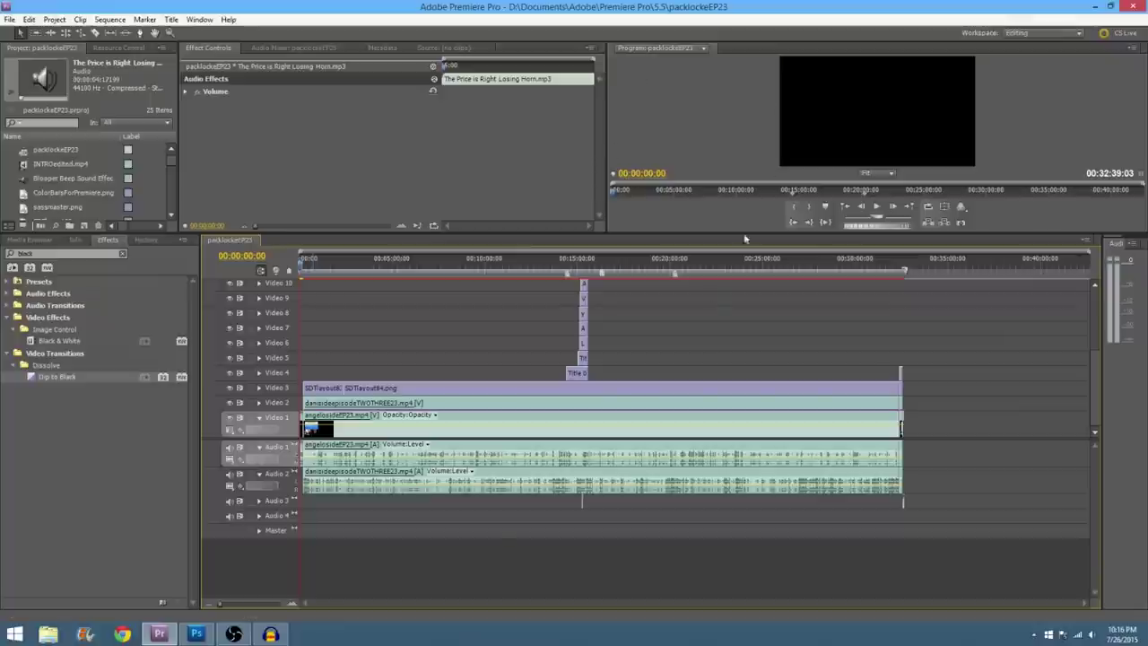
Step: Open the sequence's media export settings and try the VeryHighQ and HighHQ presets with the H.264 format
{"action": "left_click", "coordinate": [10, 19]}
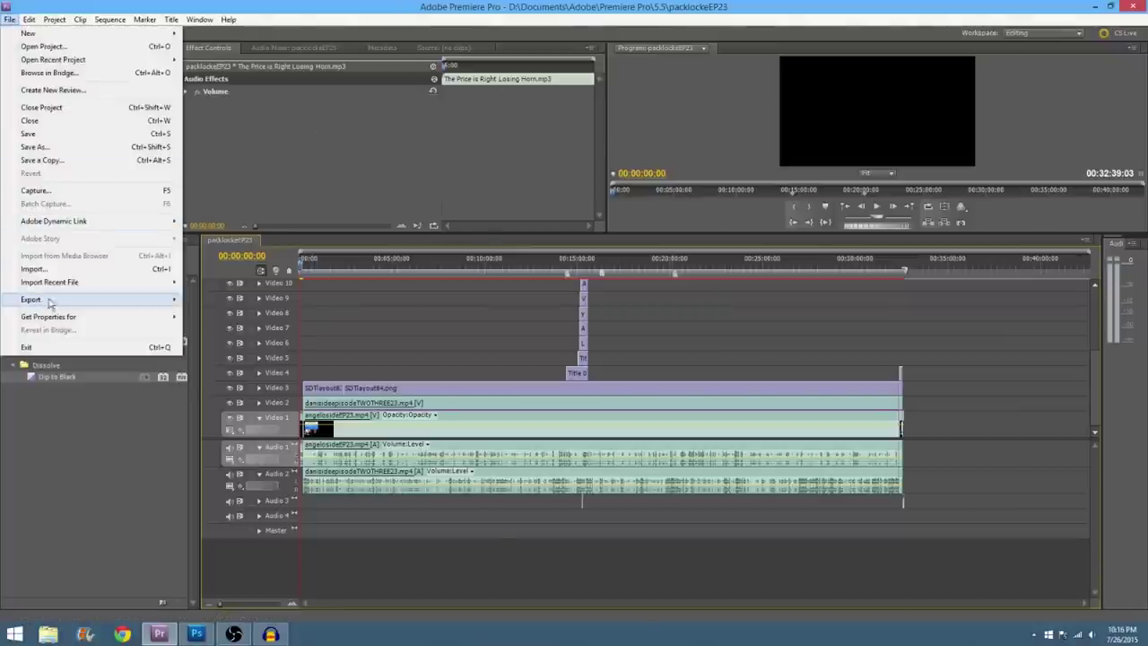
{"action": "mouse_move", "coordinate": [50, 301]}
{"action": "left_click", "coordinate": [205, 305]}
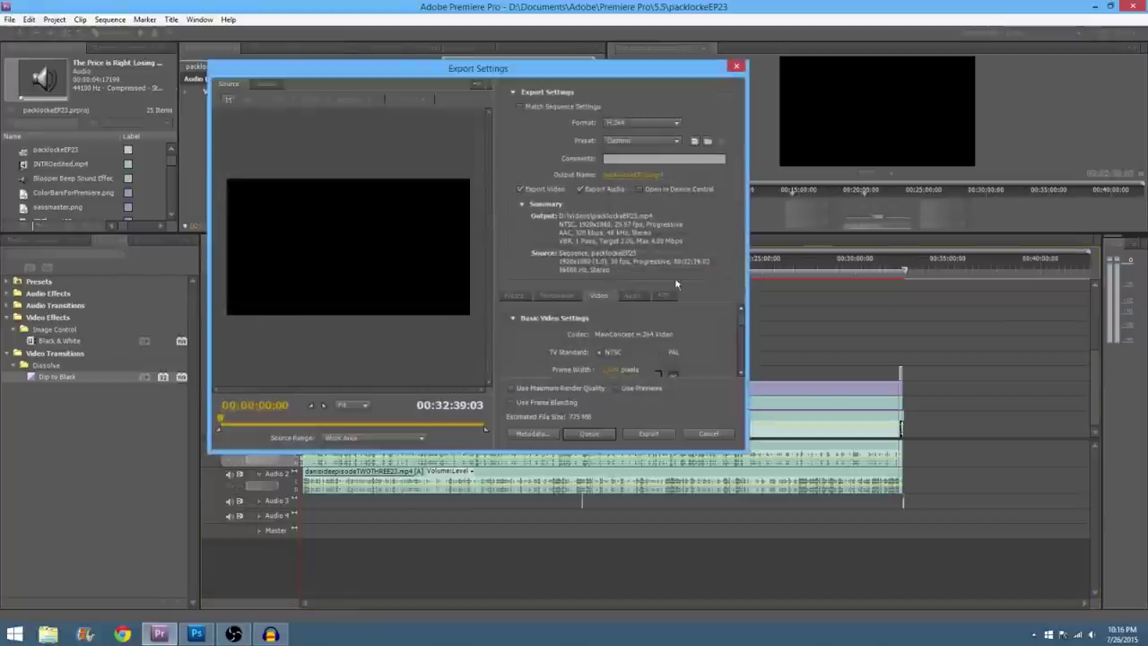
{"action": "left_click", "coordinate": [664, 141]}
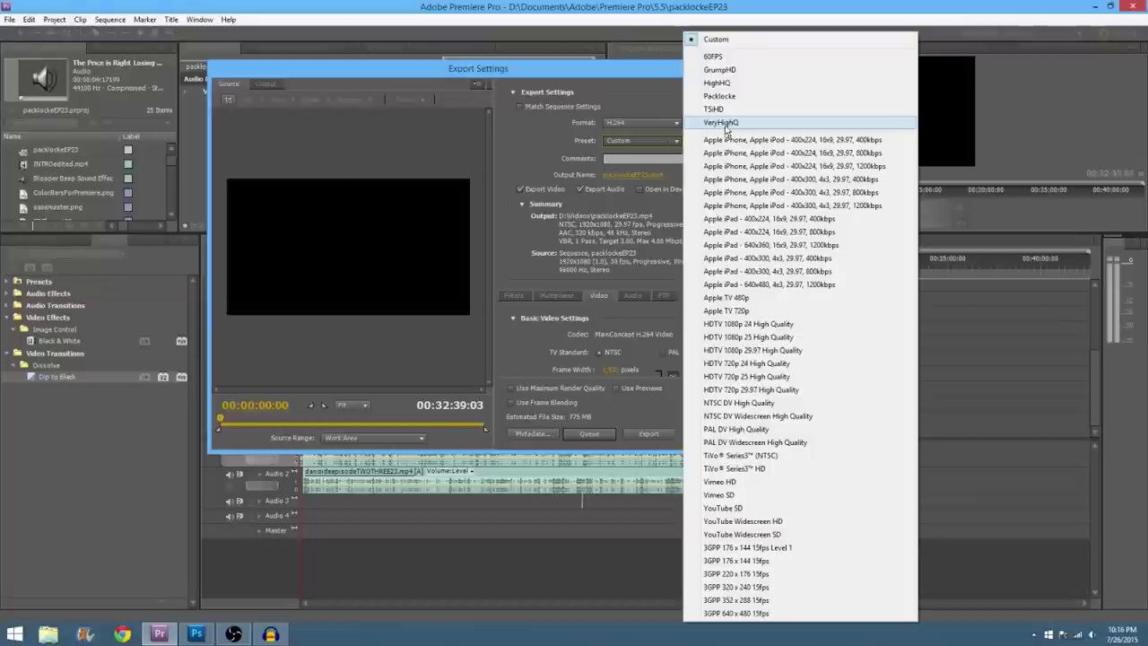
{"action": "left_click", "coordinate": [723, 123]}
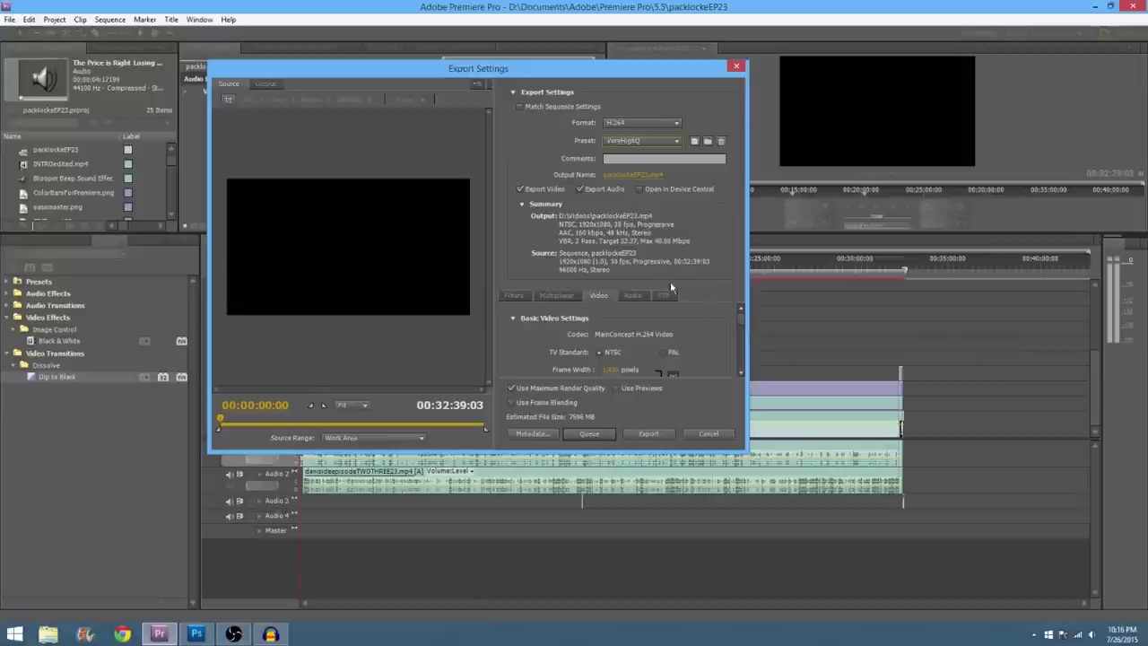
{"action": "left_click", "coordinate": [647, 139]}
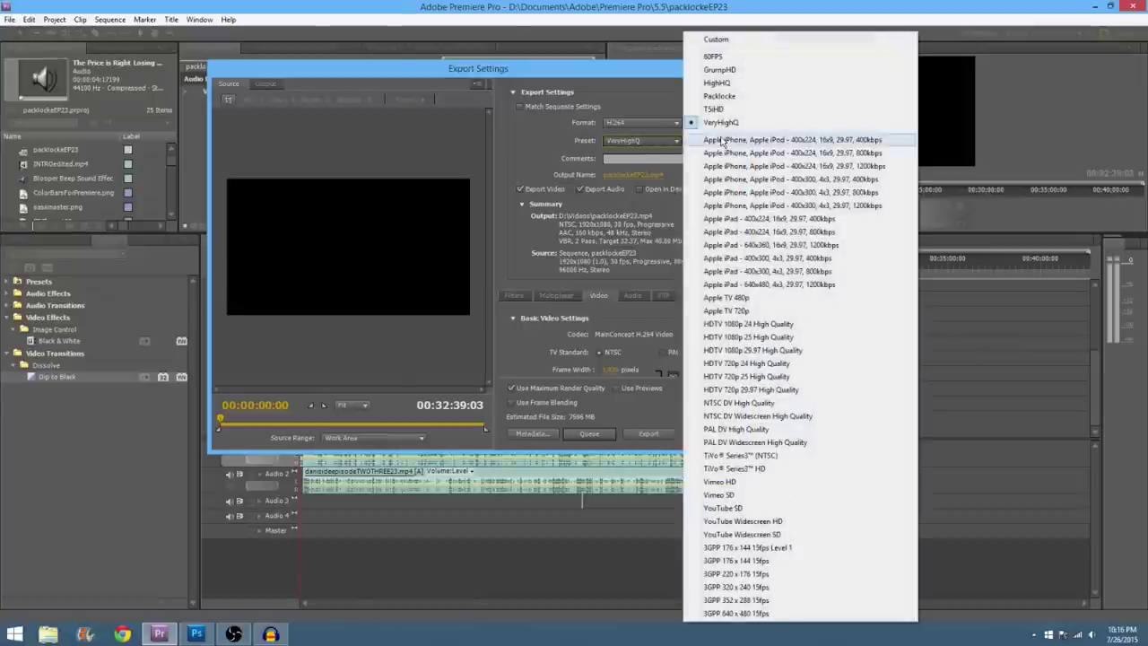
{"action": "left_click", "coordinate": [720, 83]}
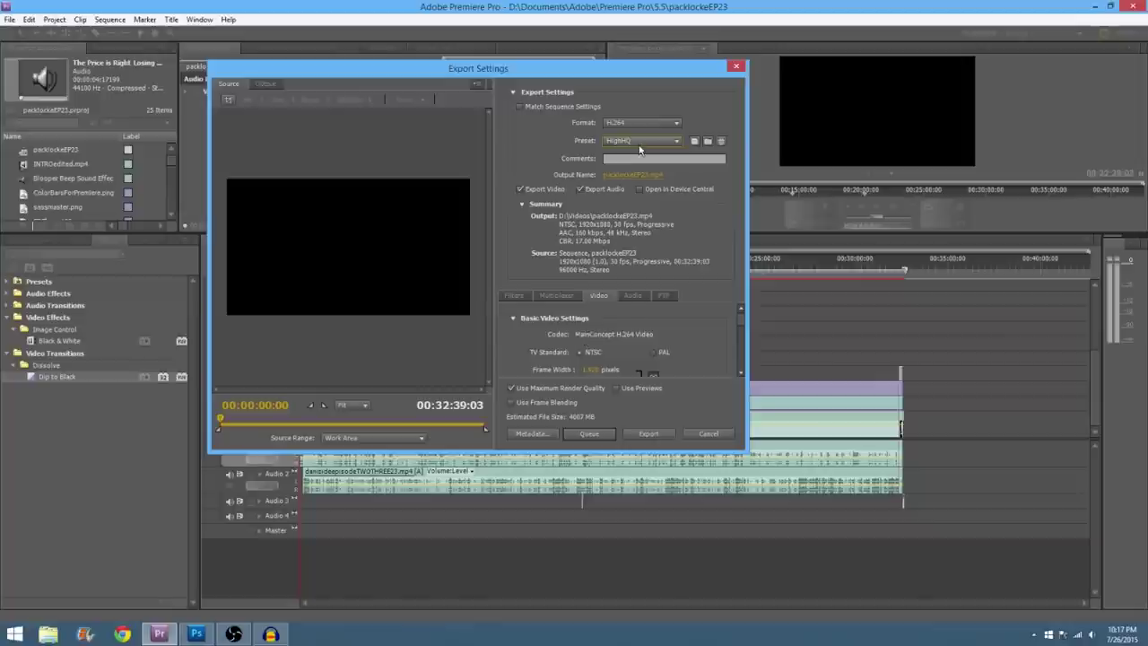
Step: Apply the Packlocke export preset, turn off maximum render quality and set the bitrate encoding to VBR, 1 Pass
{"action": "left_click", "coordinate": [677, 140]}
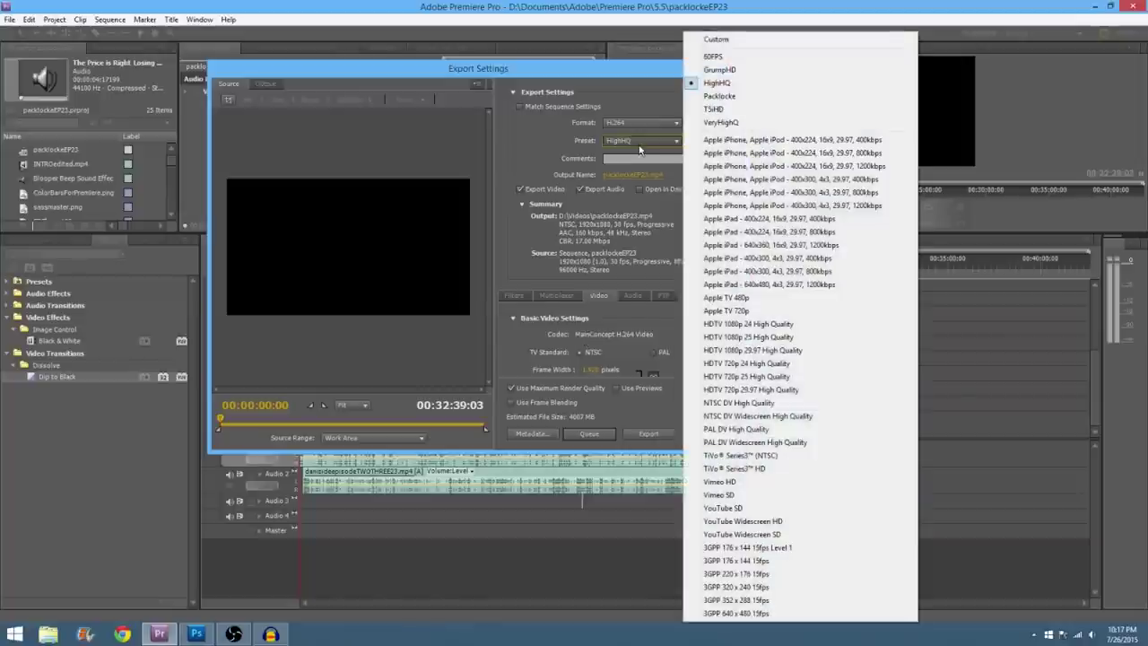
{"action": "left_click", "coordinate": [719, 96]}
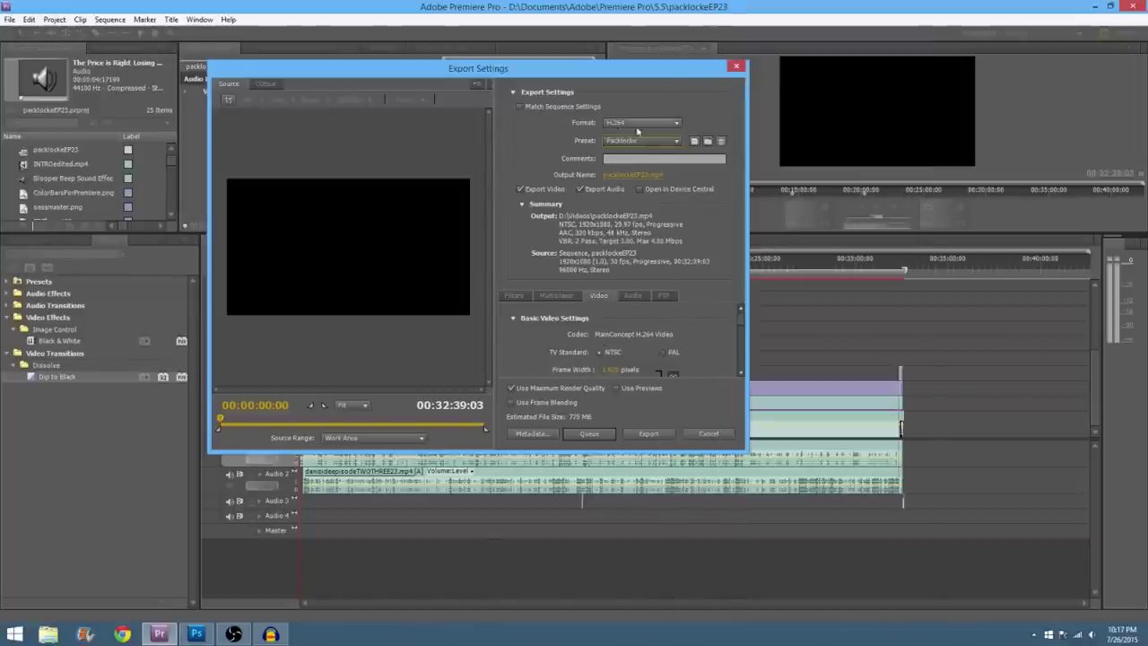
{"action": "left_click", "coordinate": [512, 388]}
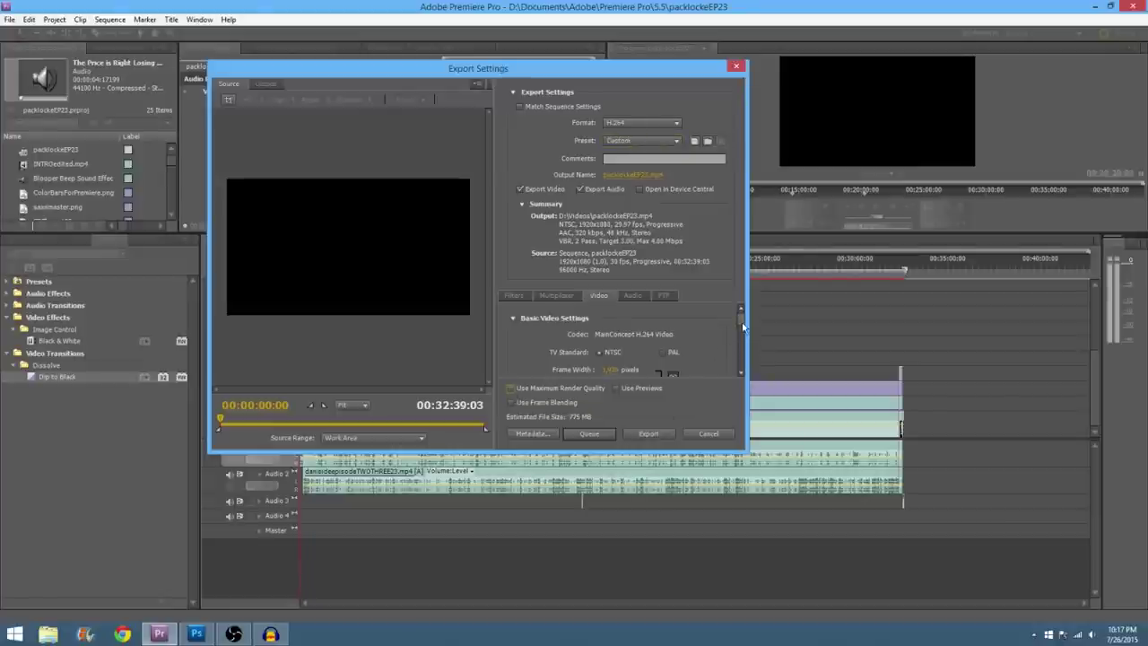
{"action": "scroll", "coordinate": [742, 327], "scroll_direction": "down", "scroll_amount": 5}
{"action": "left_click", "coordinate": [645, 337]}
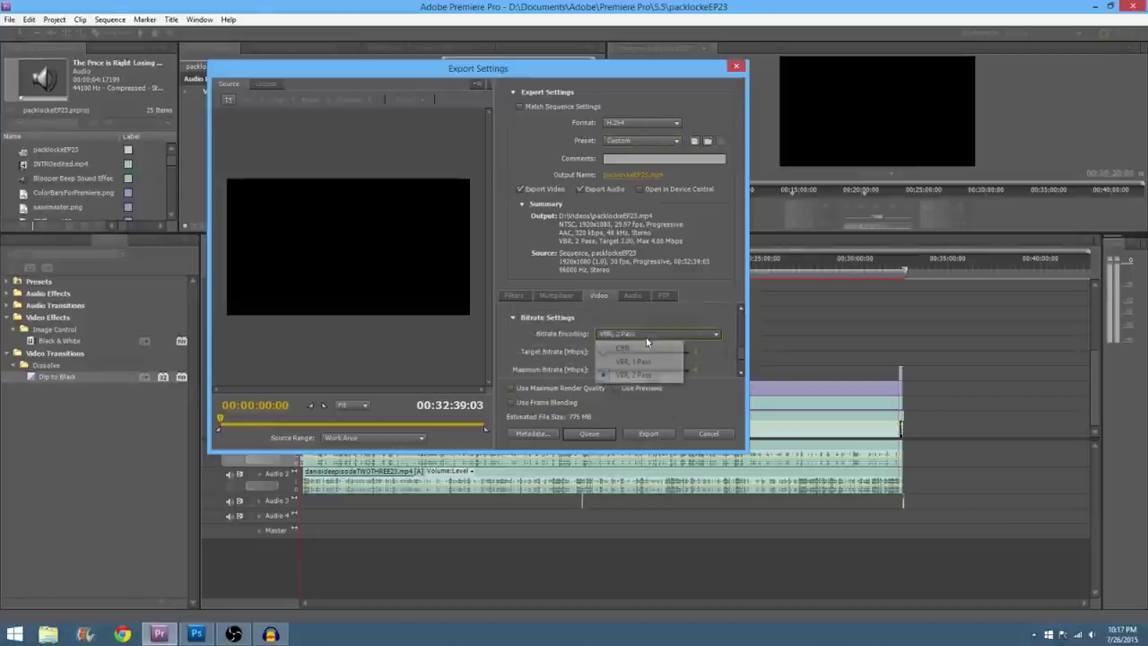
{"action": "left_click", "coordinate": [637, 361]}
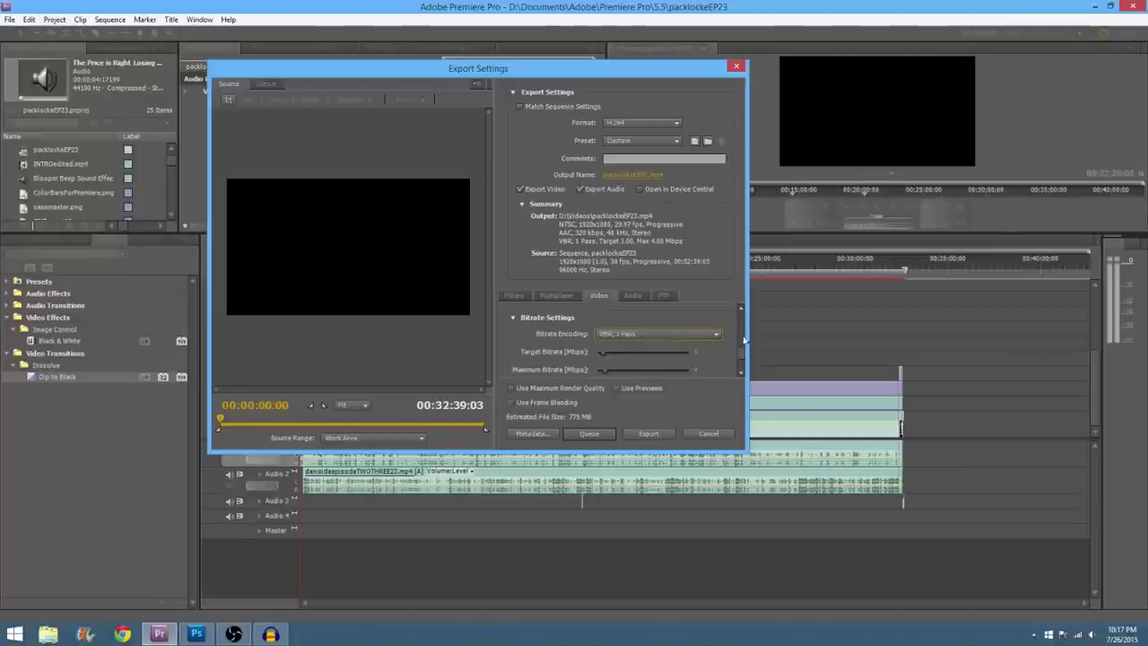
Step: Review the basic video settings and bitrate options of the customized export, along with the estimated file size
{"action": "left_click_drag", "start_coordinate": [744, 356], "coordinate": [742, 318]}
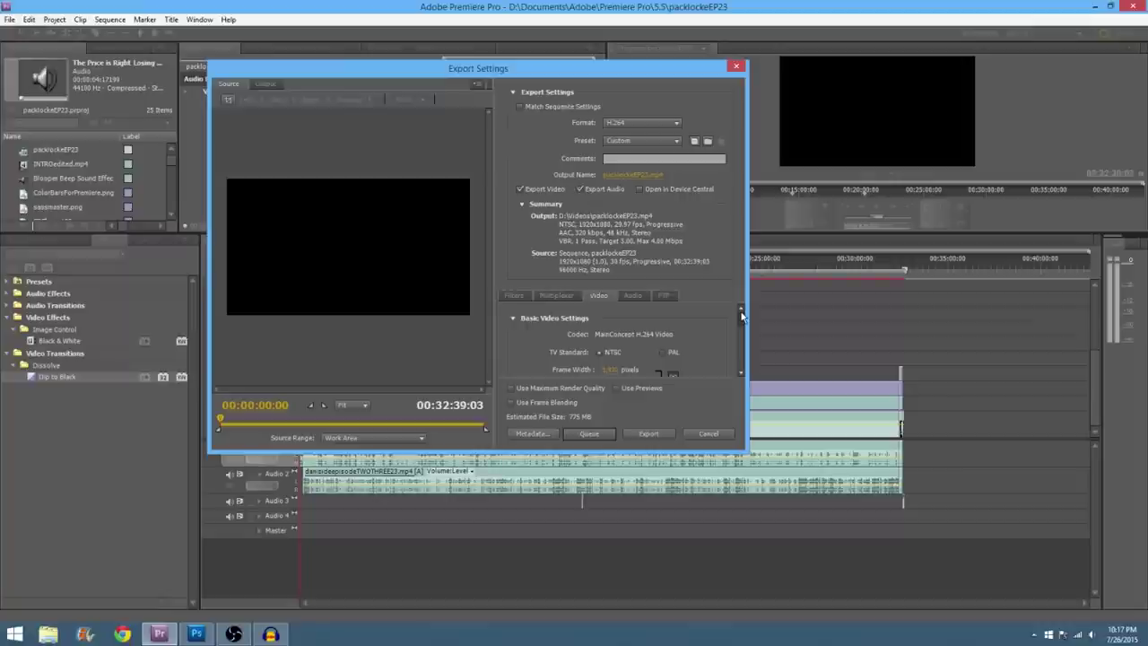
{"action": "left_click_drag", "start_coordinate": [742, 318], "coordinate": [744, 339]}
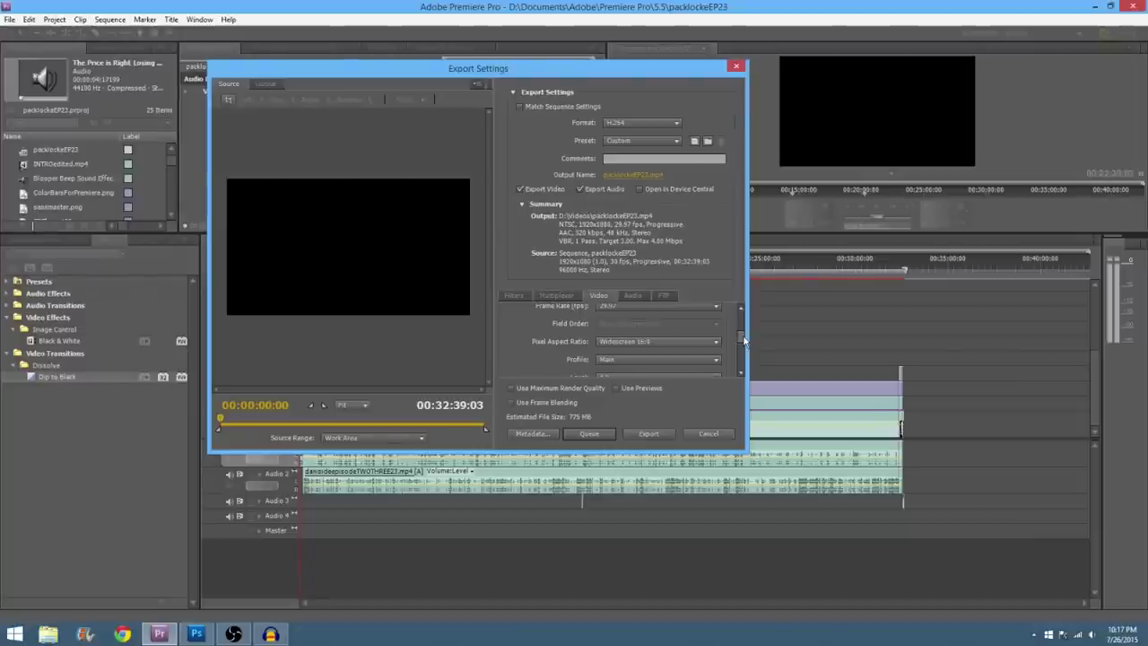
{"action": "left_click_drag", "start_coordinate": [750, 328], "coordinate": [727, 343]}
{"action": "scroll", "coordinate": [727, 341], "scroll_direction": "up", "scroll_amount": 4}
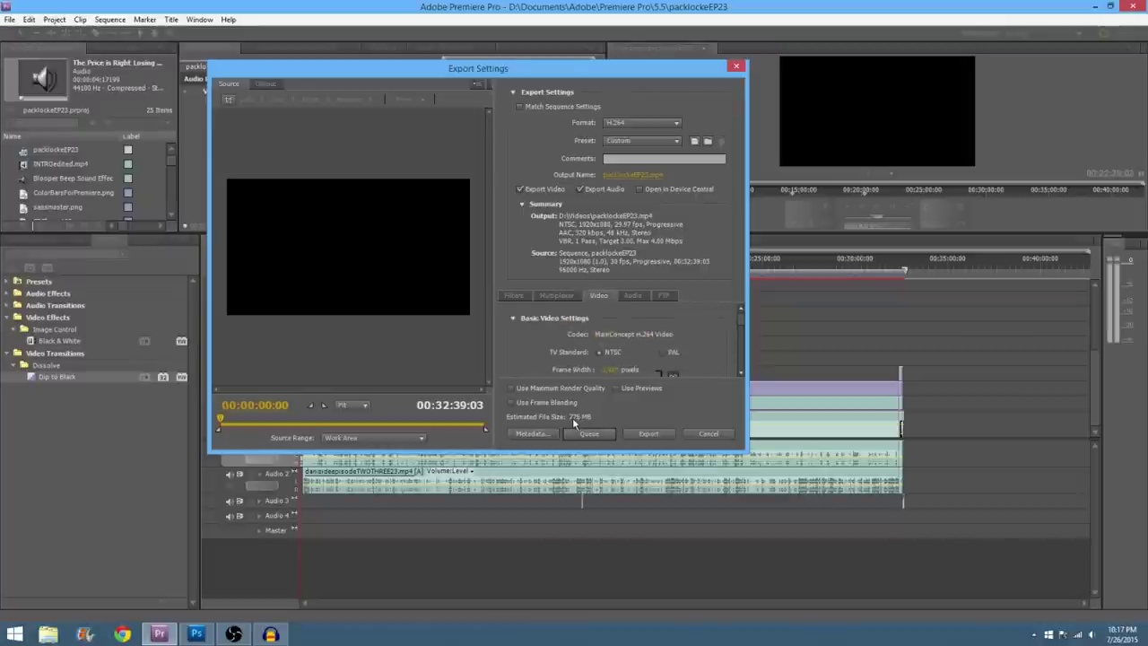
{"action": "mouse_move", "coordinate": [742, 328]}
{"action": "left_mouse_down"}
{"action": "mouse_move", "coordinate": [745, 373]}
{"action": "mouse_move", "coordinate": [737, 326]}
{"action": "left_mouse_up"}
Step: Try the VeryHighQ export preset again and check its video settings
{"action": "left_click", "coordinate": [664, 143]}
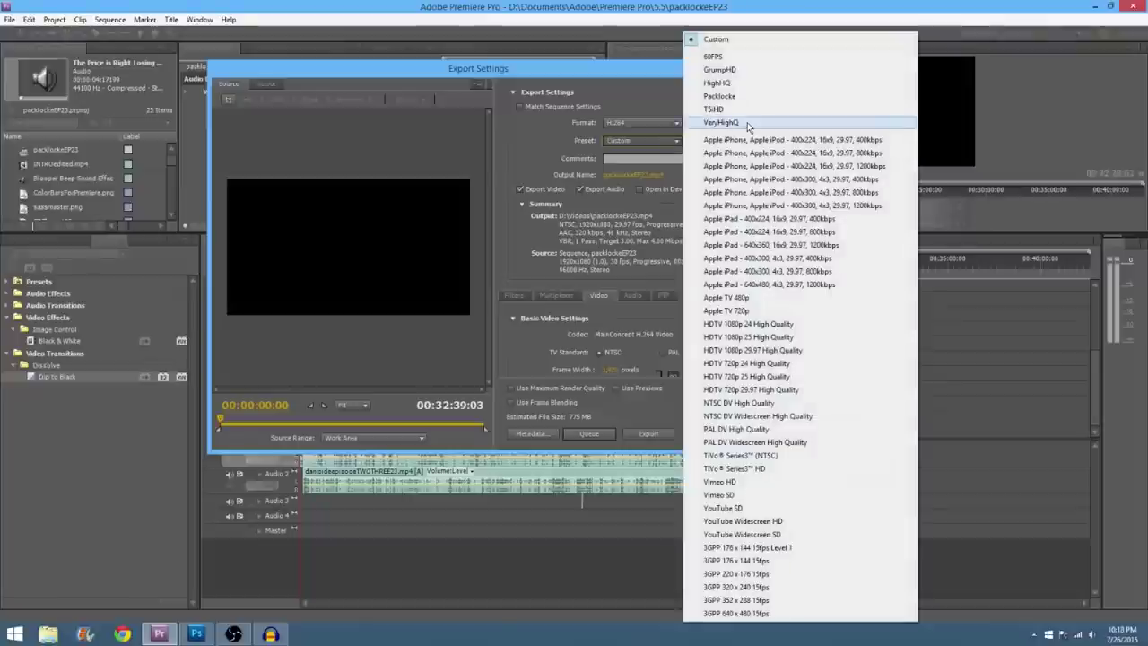
{"action": "left_click", "coordinate": [747, 122]}
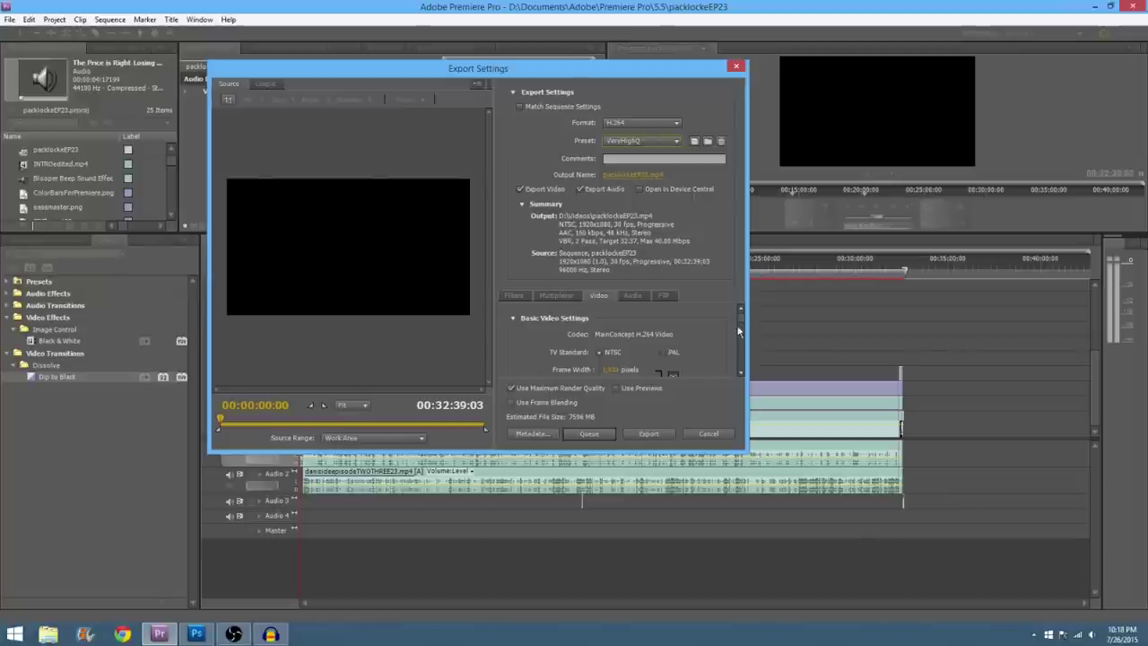
{"action": "mouse_move", "coordinate": [739, 331]}
{"action": "left_mouse_down"}
{"action": "mouse_move", "coordinate": [743, 370]}
{"action": "mouse_move", "coordinate": [741, 320]}
{"action": "left_mouse_up"}
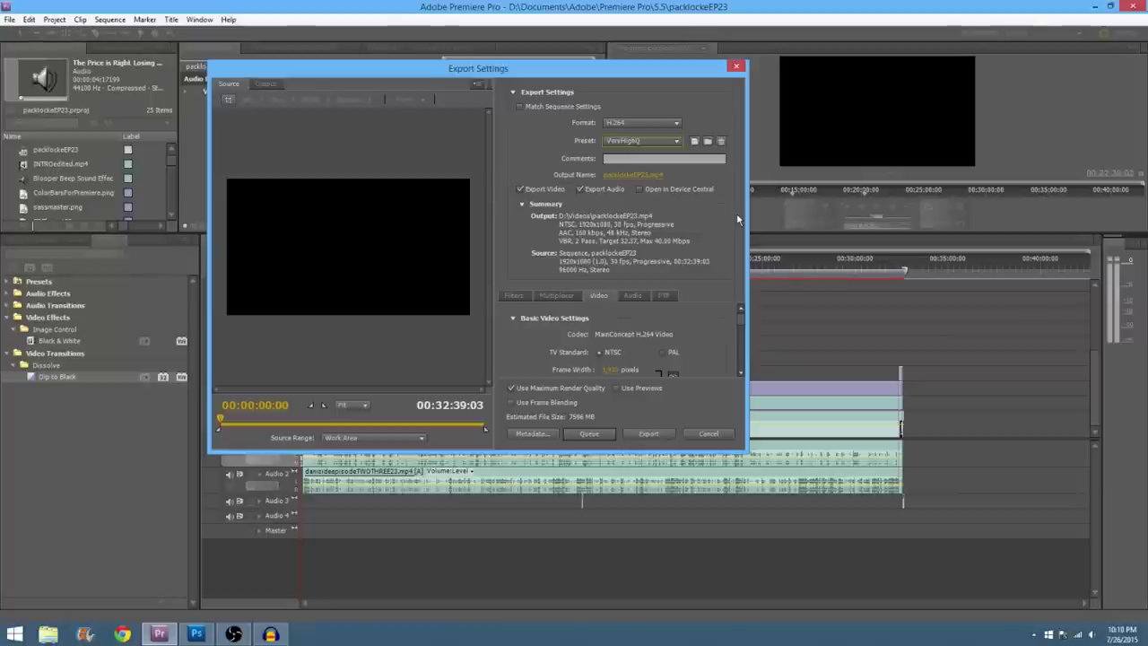
Step: Reapply the Packlocke preset without maximum render quality and with VBR, 1 Pass encoding, and close the export settings without exporting
{"action": "left_click", "coordinate": [667, 142]}
{"action": "left_click", "coordinate": [719, 95]}
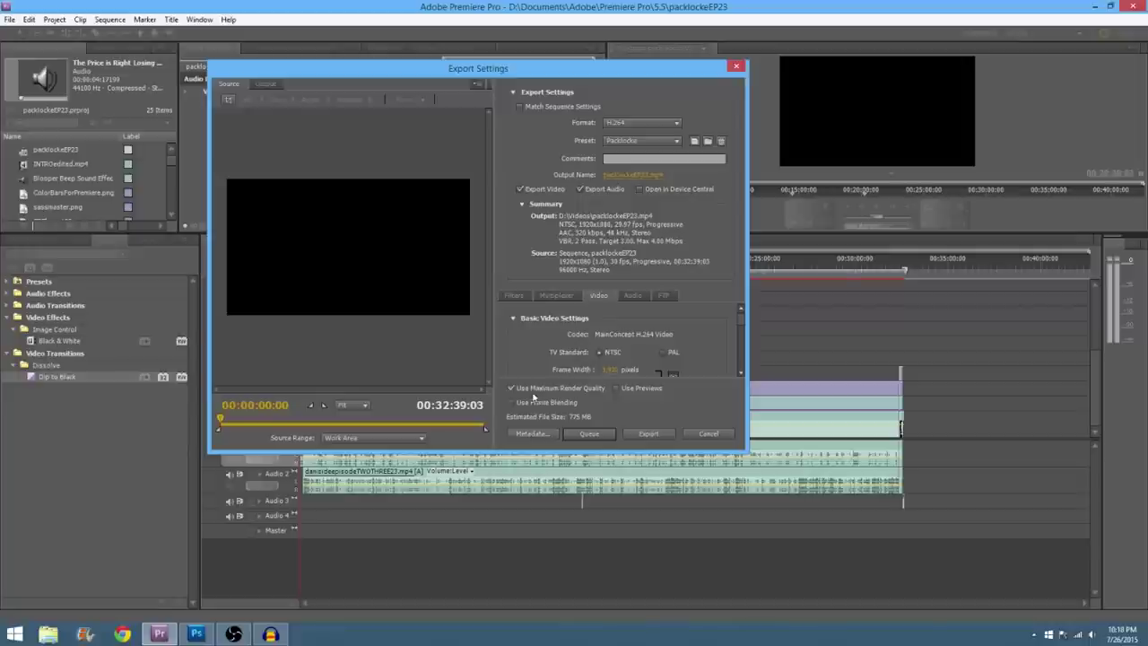
{"action": "left_click", "coordinate": [518, 389]}
{"action": "left_click_drag", "start_coordinate": [742, 320], "coordinate": [740, 362]}
{"action": "left_click", "coordinate": [657, 337]}
{"action": "left_click", "coordinate": [646, 366]}
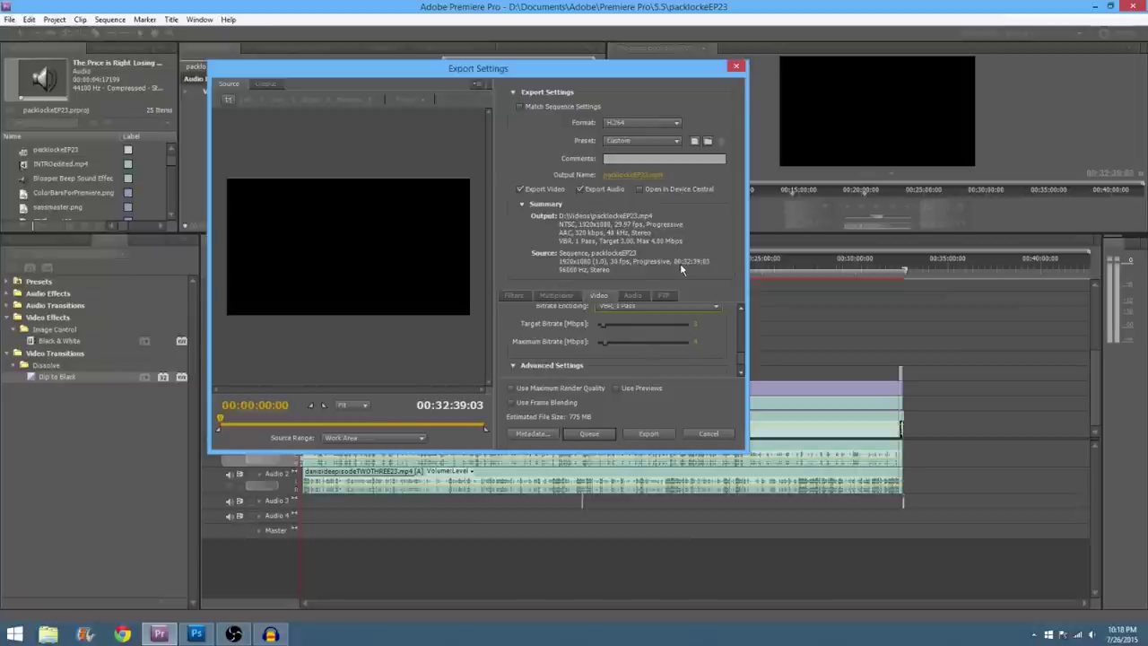
{"action": "left_click", "coordinate": [734, 67]}
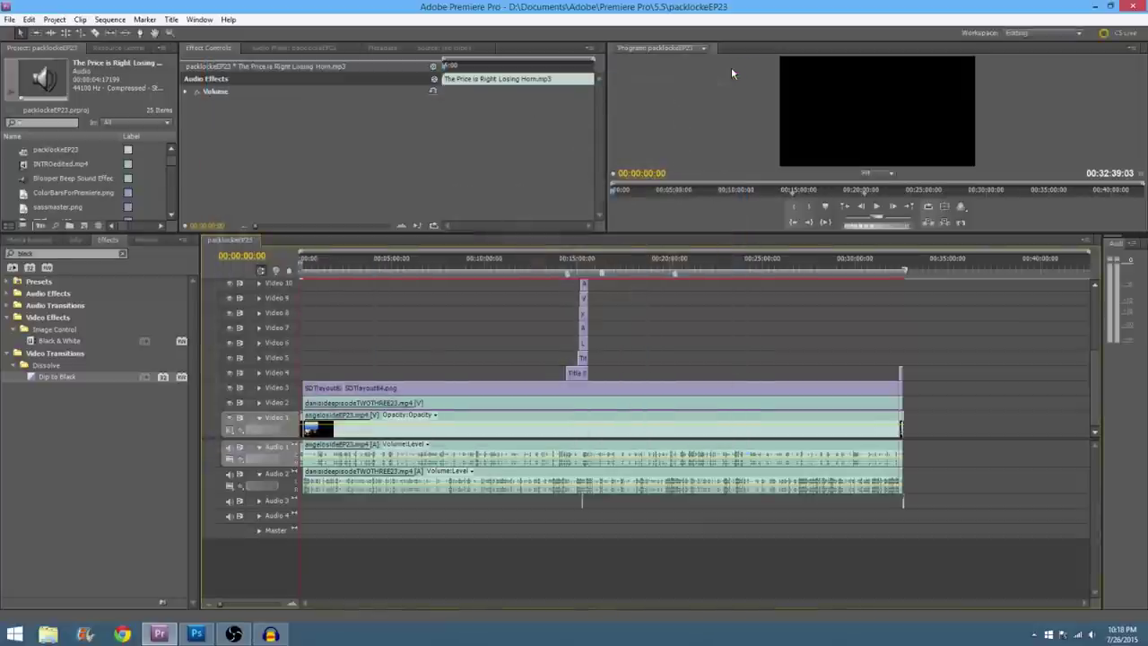
Step: Switch to Photoshop and open Thumbnail.psd from the Packlocke folder
{"action": "left_click", "coordinate": [196, 634]}
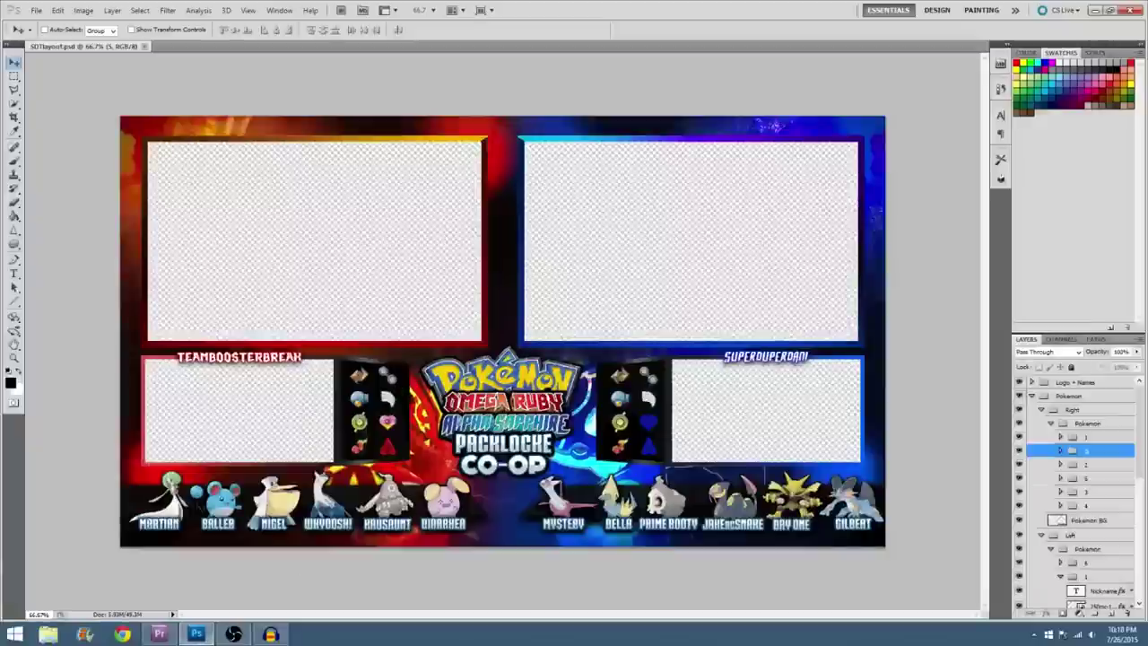
{"action": "left_click", "coordinate": [36, 10]}
{"action": "left_click", "coordinate": [49, 36]}
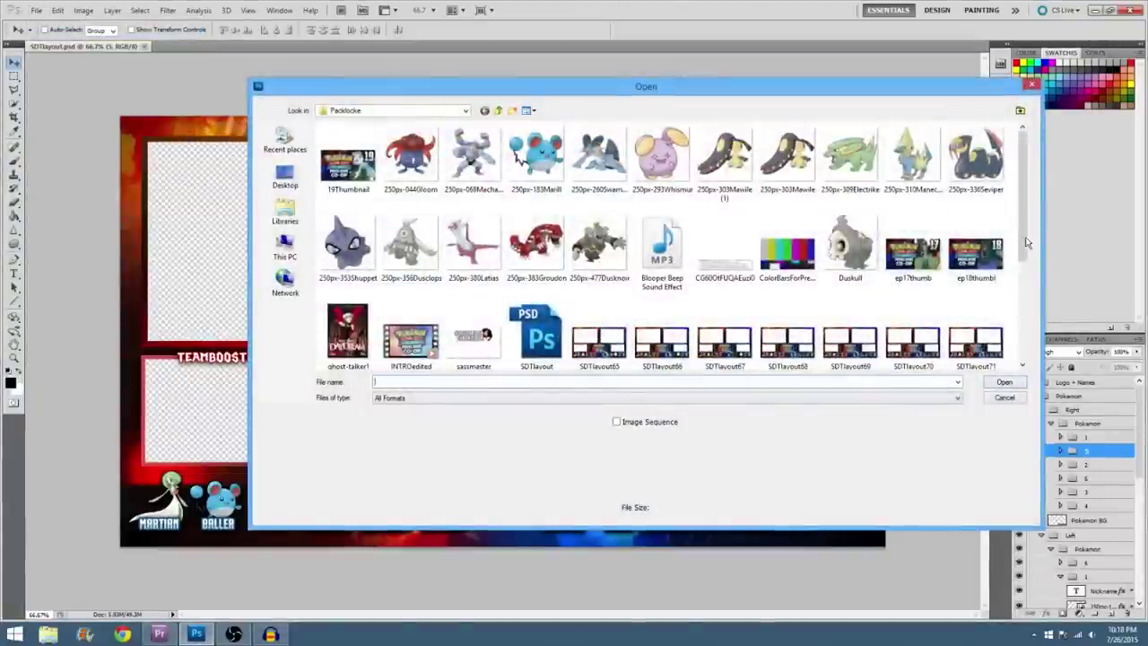
{"action": "scroll", "coordinate": [1027, 242], "scroll_direction": "down", "scroll_amount": 5}
{"action": "double_click", "coordinate": [597, 330]}
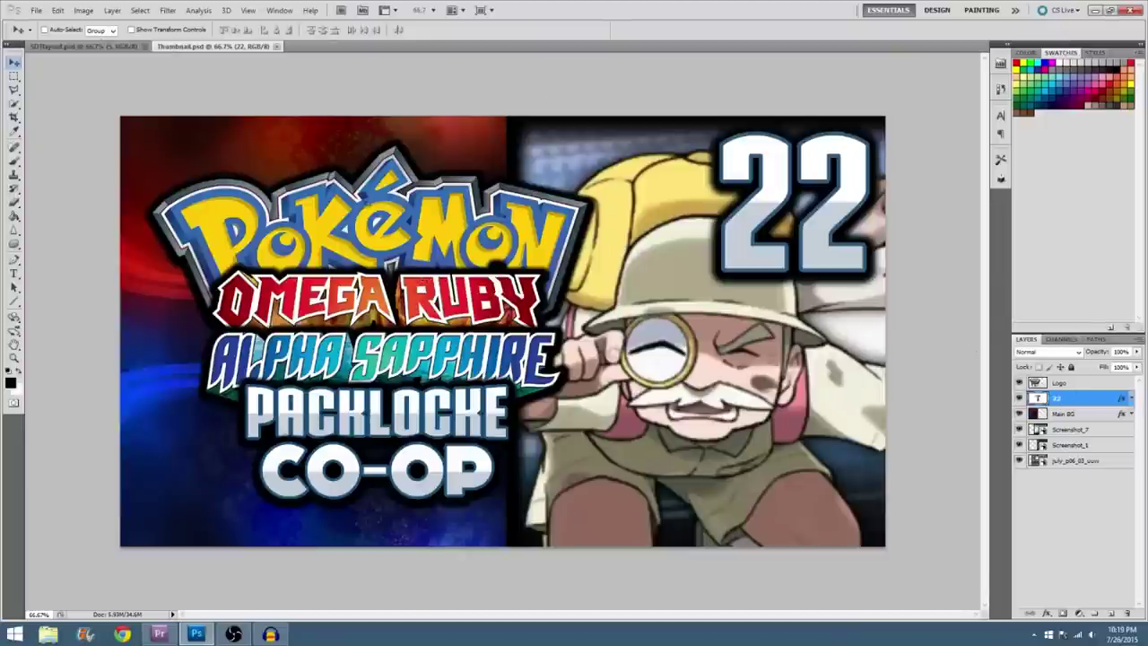
Step: Change the episode number text on the thumbnail to 23
{"action": "left_click", "coordinate": [14, 273]}
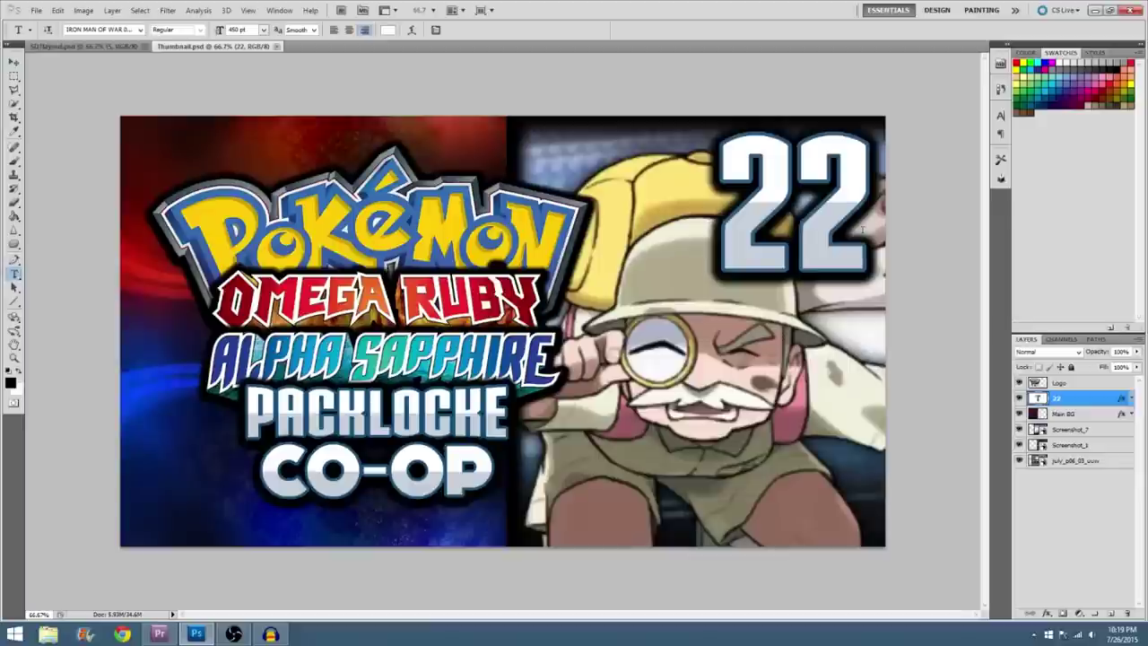
{"action": "left_click", "coordinate": [862, 225]}
{"action": "key", "text": "BackSpace"}
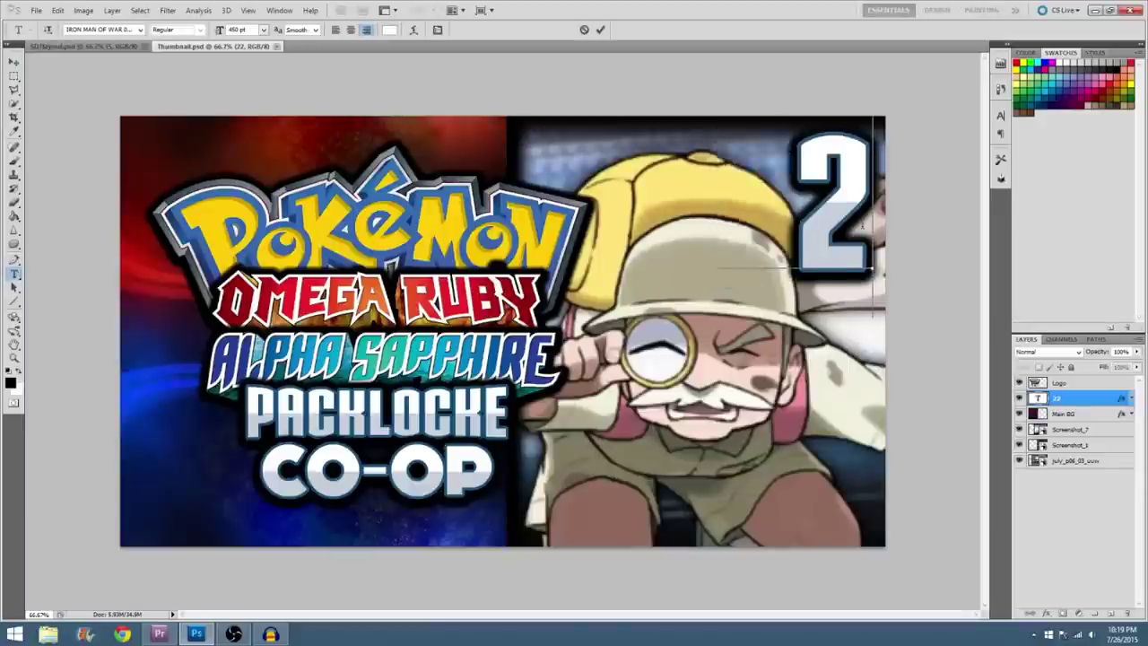
{"action": "type", "text": "3"}
{"action": "left_click", "coordinate": [600, 30]}
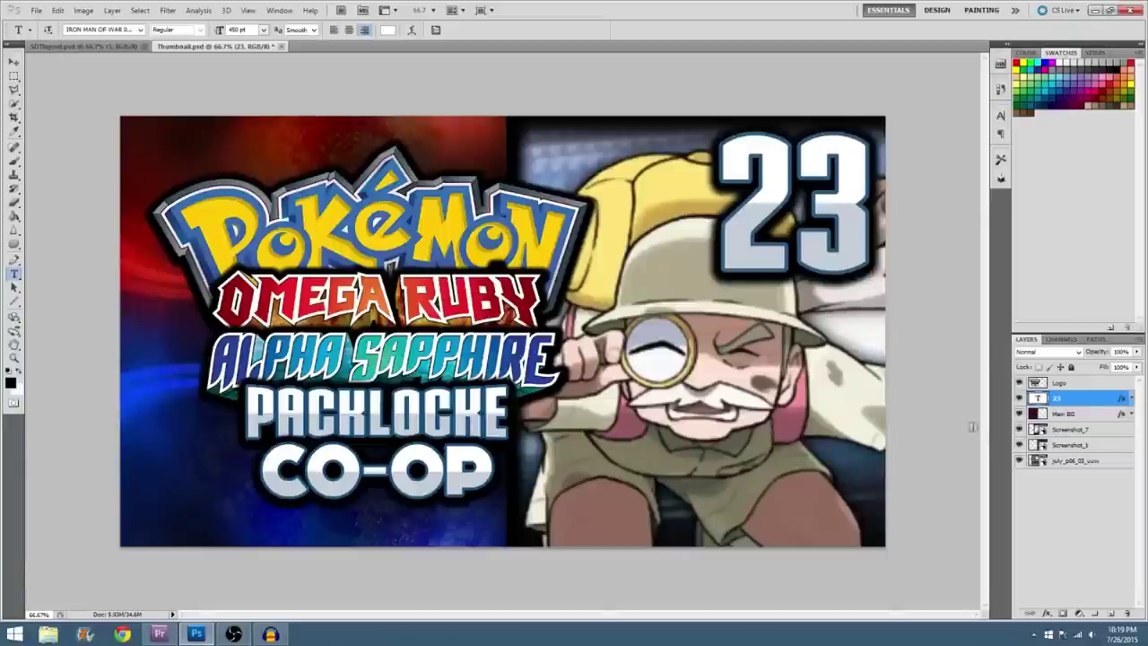
Step: Delete the Screenshot_7 and Screenshot_1 layers from the thumbnail
{"action": "left_click", "coordinate": [1075, 445]}
{"action": "left_click", "coordinate": [1067, 432]}
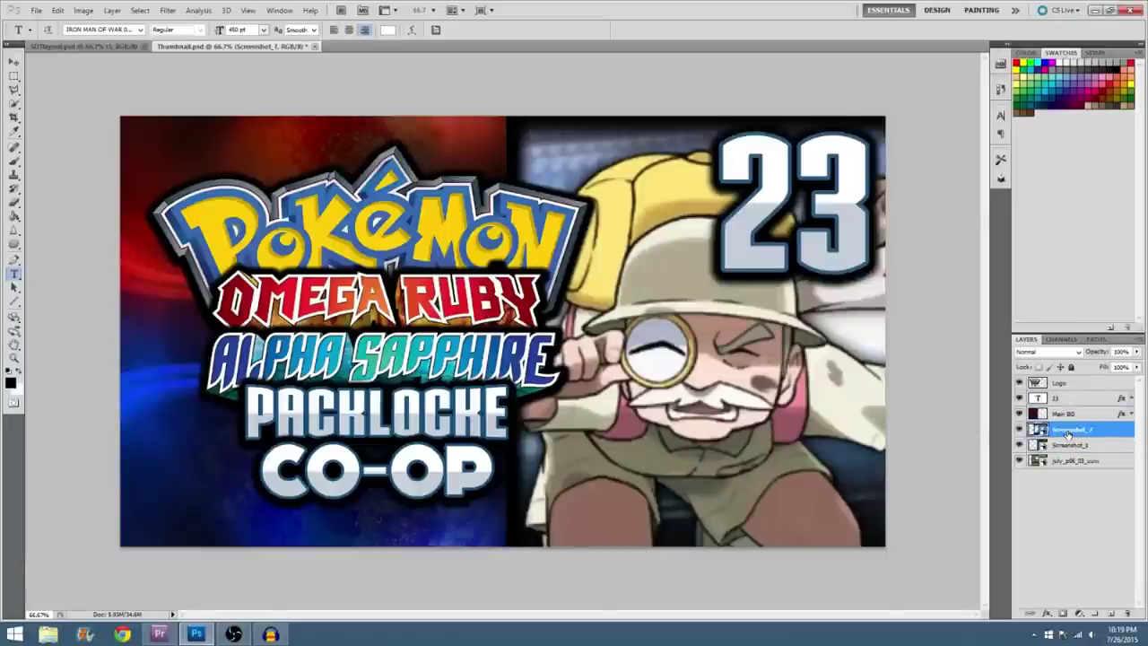
{"action": "key", "text": "Delete"}
{"action": "key", "text": "Delete"}
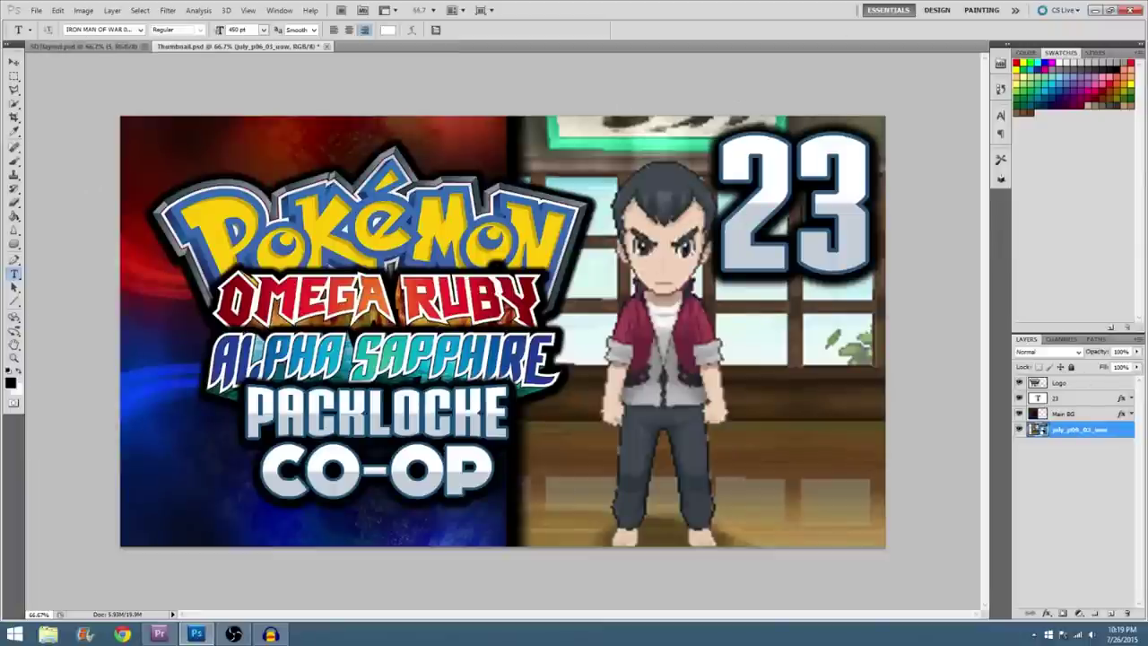
Step: Open the 00003 video from the Videos folder and enlarge the player to fill the screen
{"action": "left_click", "coordinate": [48, 634]}
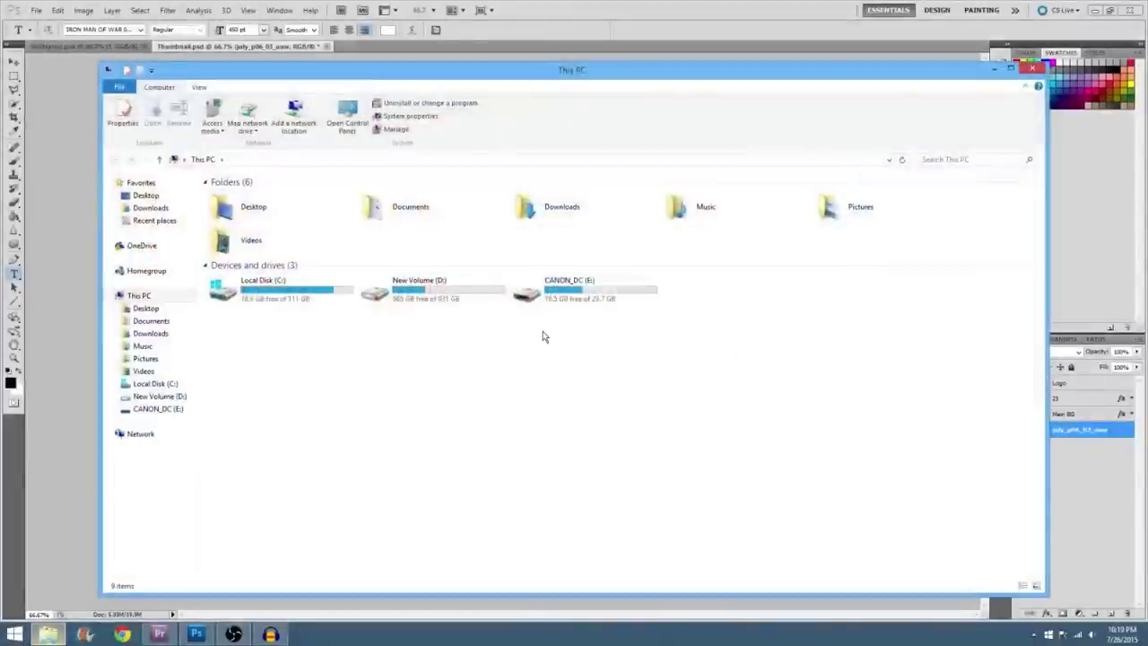
{"action": "left_click", "coordinate": [246, 243]}
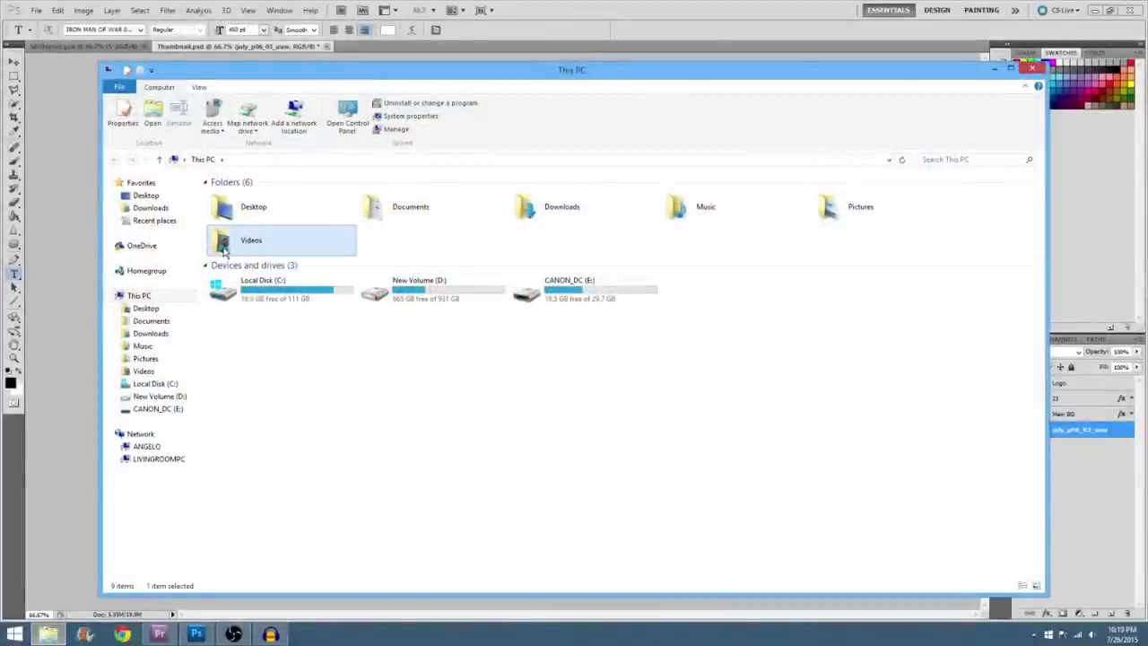
{"action": "double_click", "coordinate": [224, 250]}
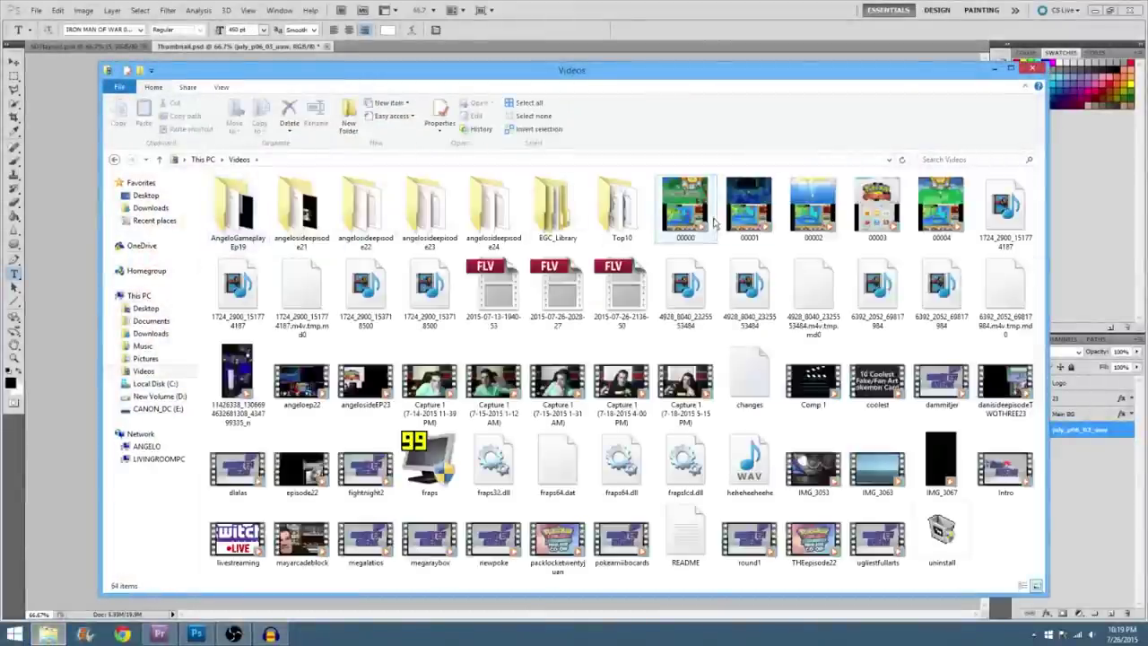
{"action": "double_click", "coordinate": [874, 211]}
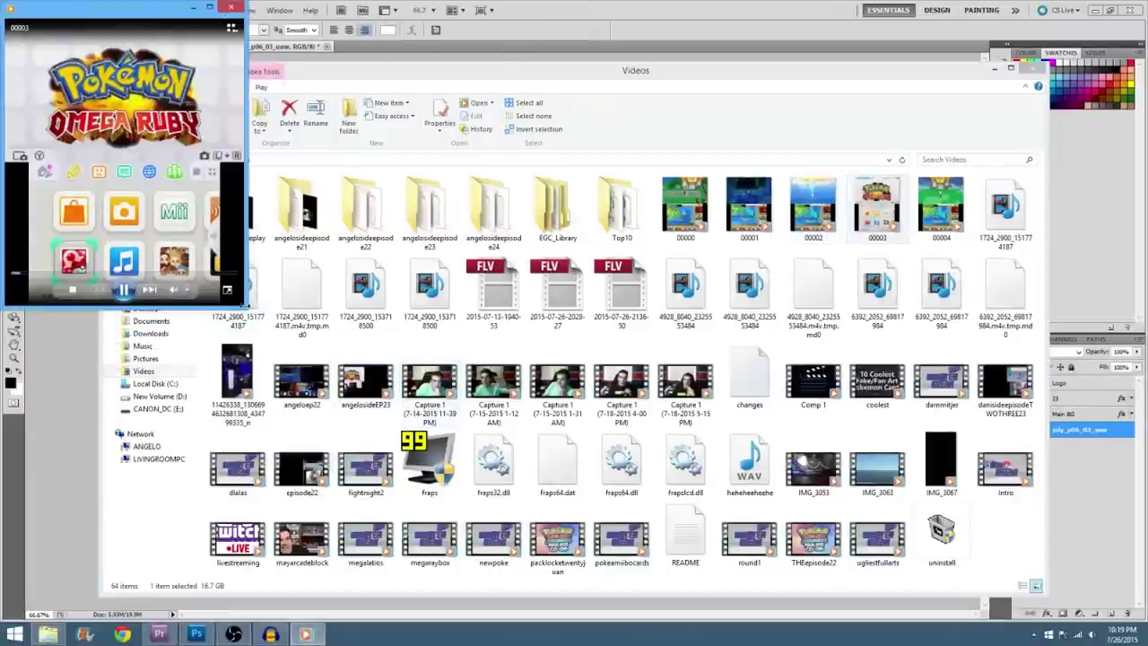
{"action": "left_click_drag", "start_coordinate": [248, 296], "coordinate": [287, 296]}
{"action": "left_click", "coordinate": [251, 8]}
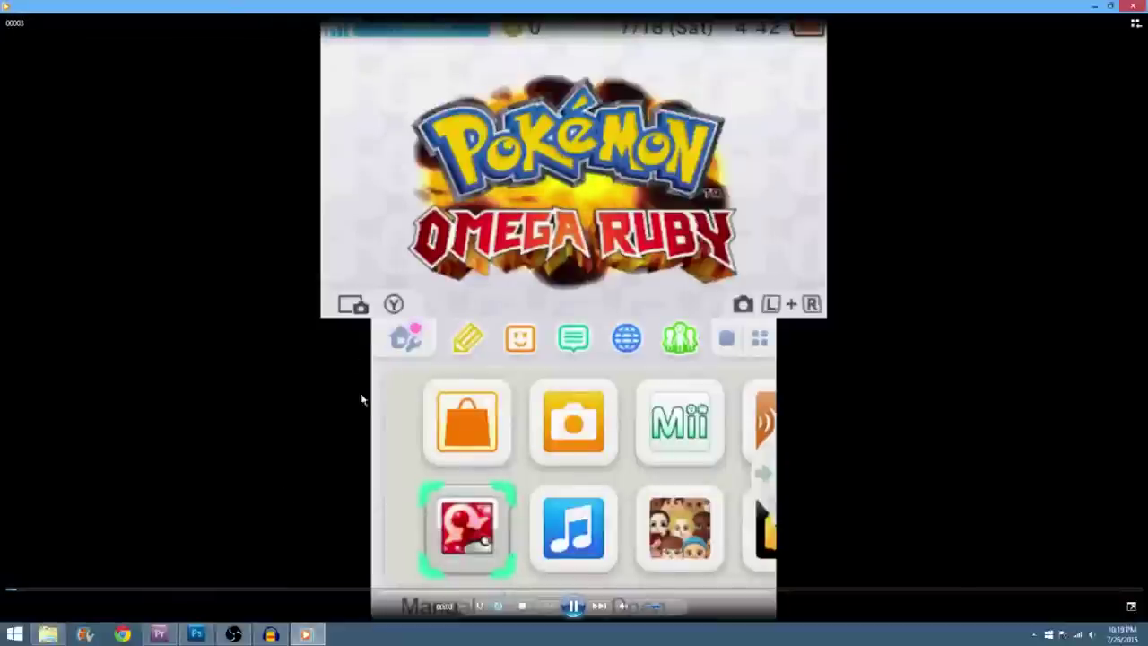
Step: Seek through the 00003 video to the Groudon cutscene at about 22:50
{"action": "left_click", "coordinate": [419, 591]}
{"action": "left_click", "coordinate": [530, 590]}
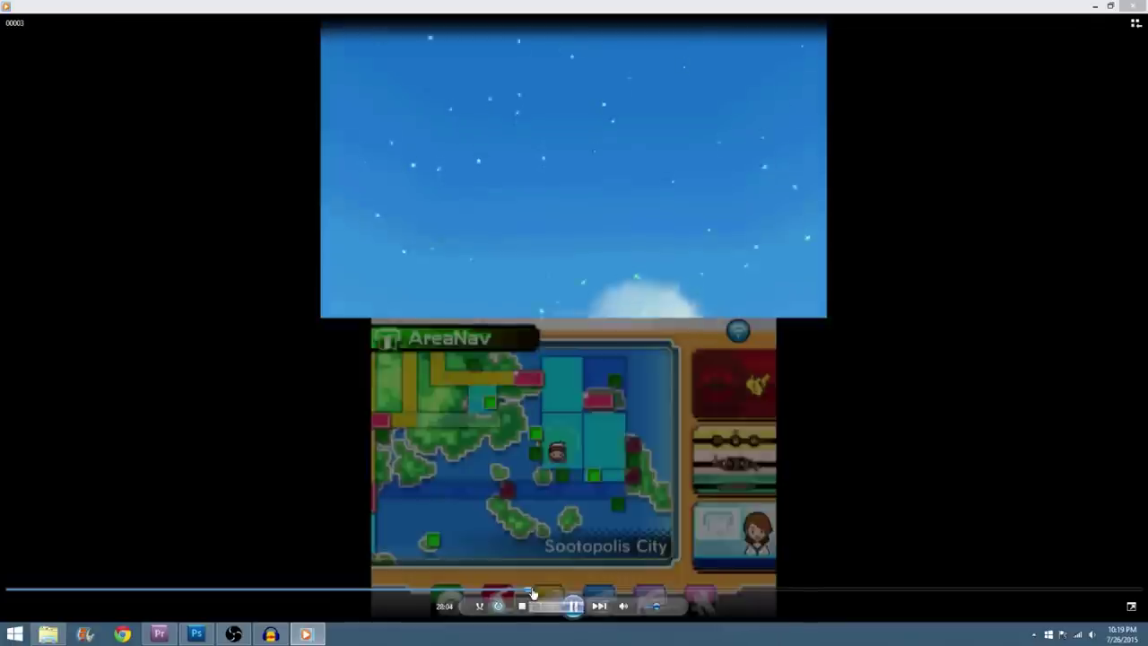
{"action": "left_click", "coordinate": [440, 590]}
{"action": "left_click", "coordinate": [433, 590]}
{"action": "left_click", "coordinate": [426, 590]}
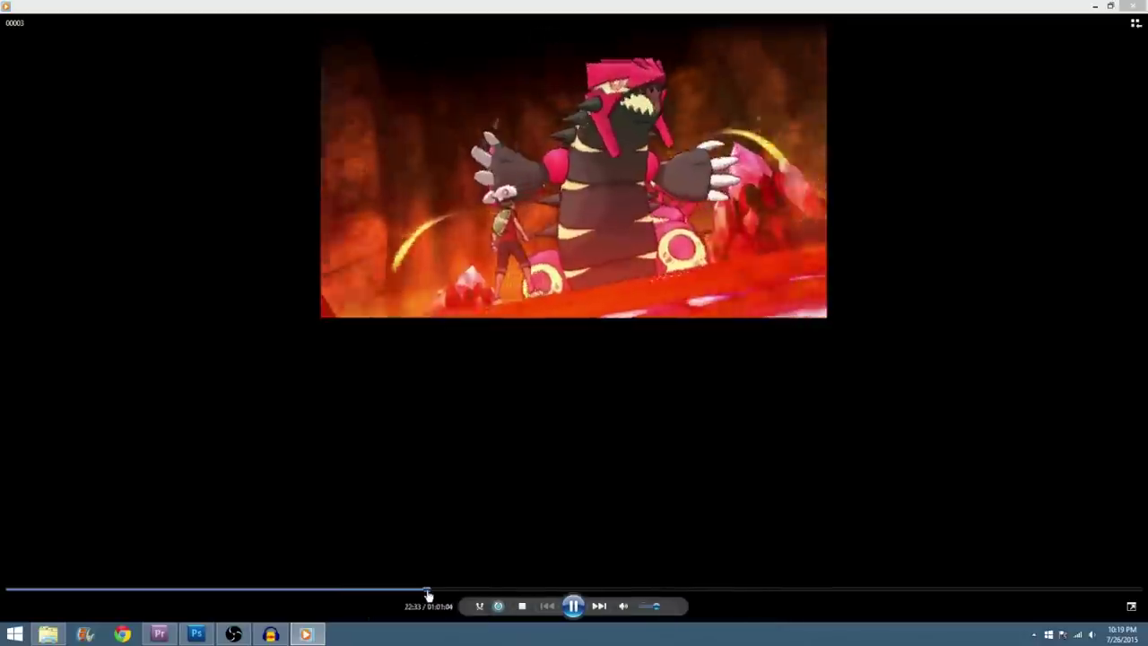
{"action": "left_click_drag", "start_coordinate": [425, 591], "coordinate": [435, 591]}
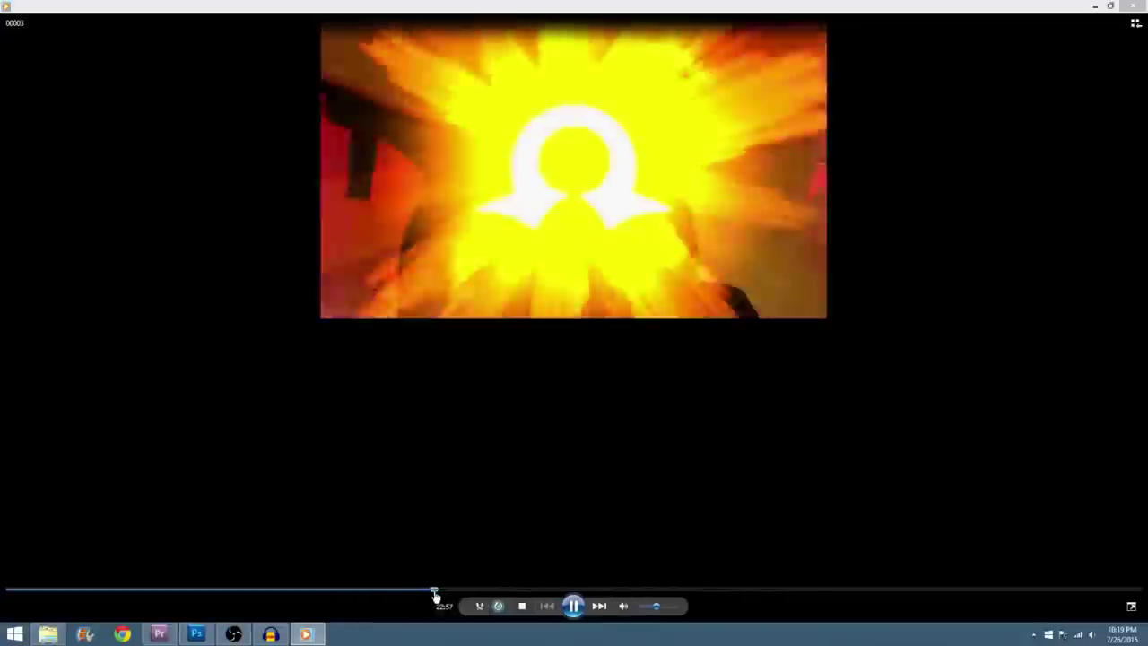
{"action": "left_click", "coordinate": [435, 590]}
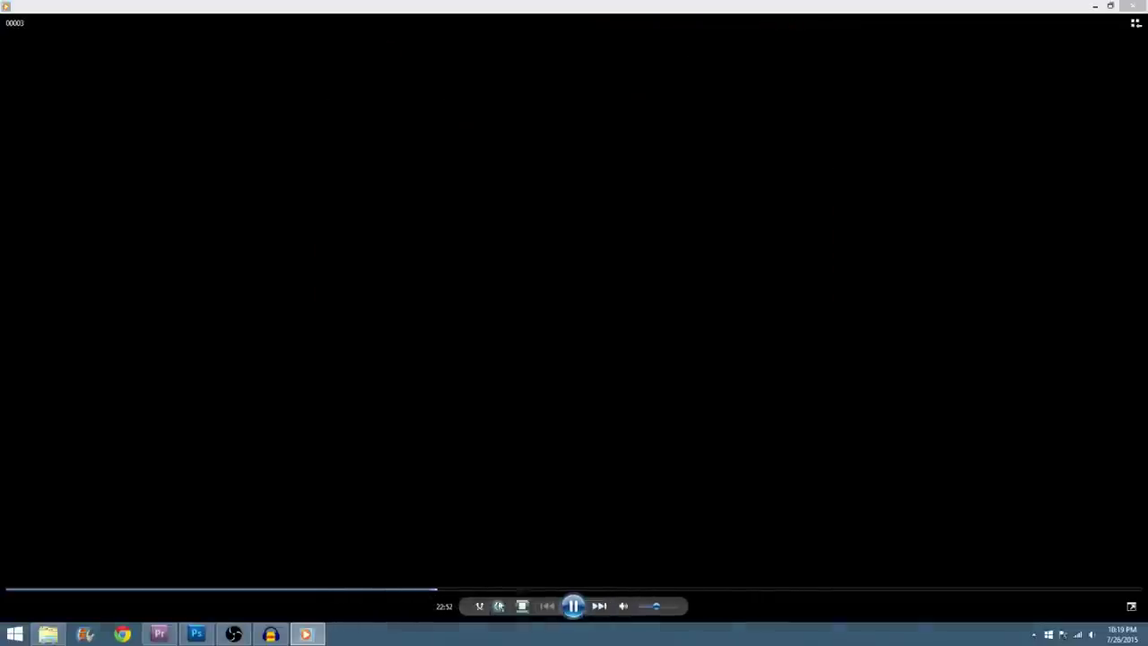
{"action": "left_click", "coordinate": [432, 590]}
{"action": "left_click_drag", "start_coordinate": [435, 595], "coordinate": [435, 594]}
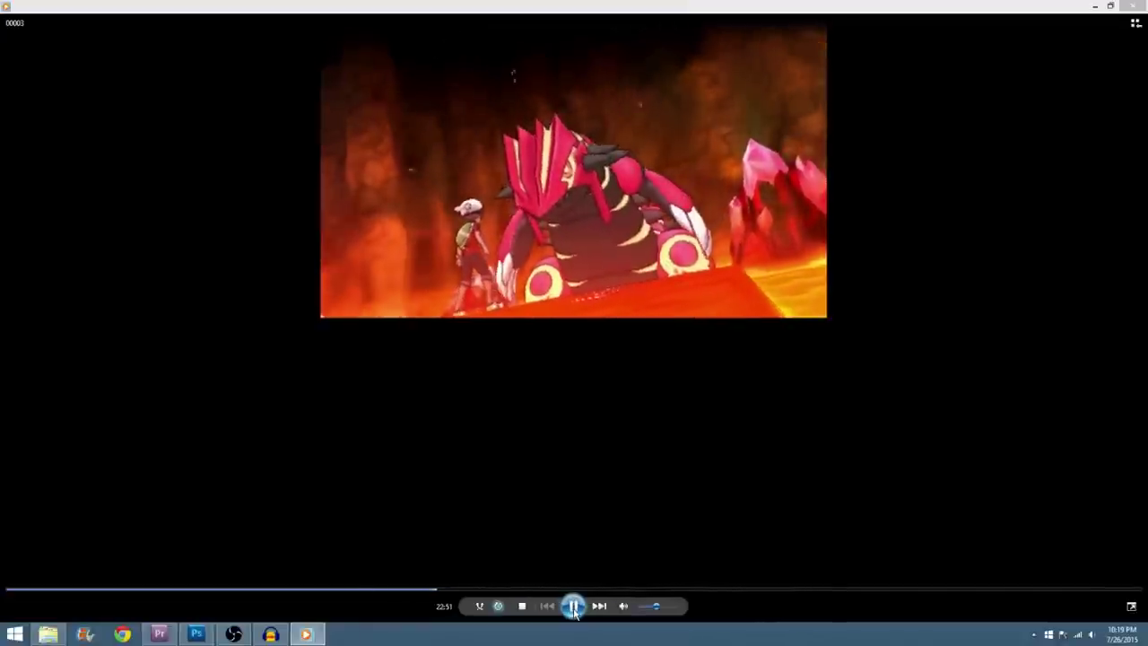
Step: Pause the 00003 video at 22:51, on the frame where Groudon lowers its head beside the trainer
{"action": "left_click", "coordinate": [574, 608]}
{"action": "left_click", "coordinate": [574, 608]}
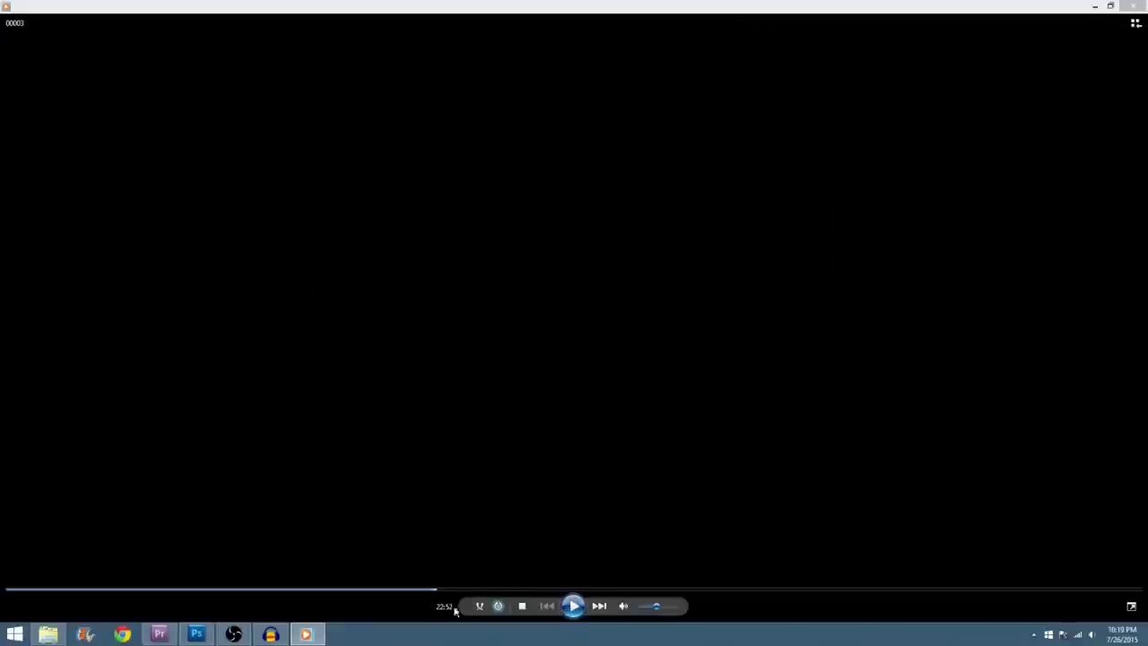
{"action": "left_click", "coordinate": [434, 590]}
{"action": "left_click", "coordinate": [569, 607]}
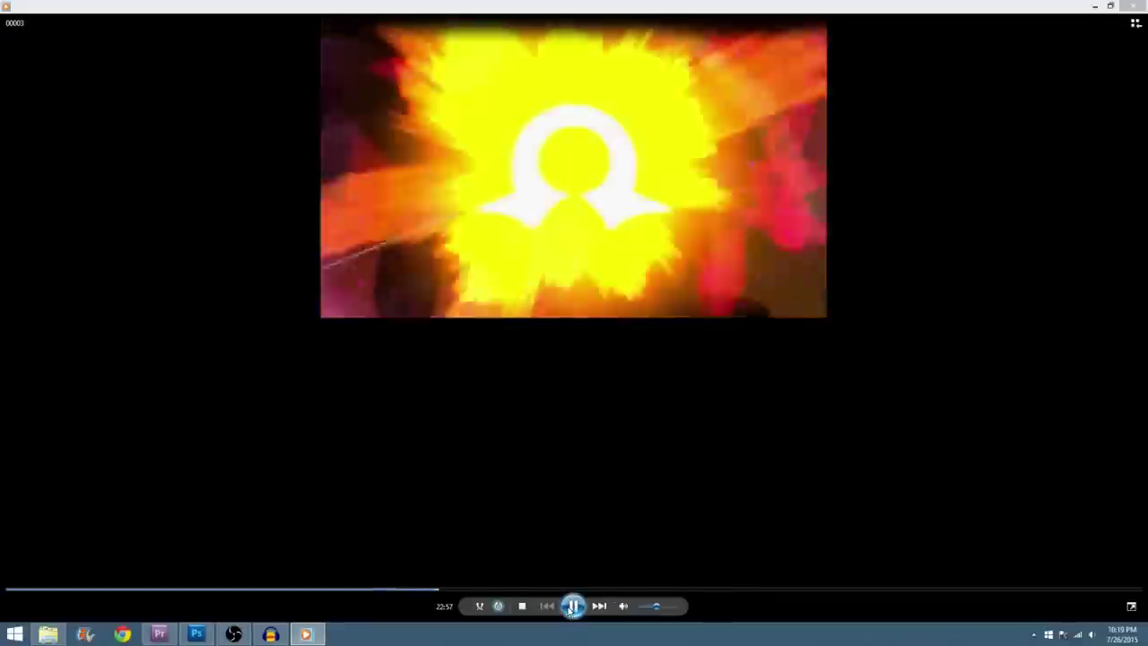
{"action": "left_click", "coordinate": [569, 607]}
{"action": "left_click", "coordinate": [431, 590]}
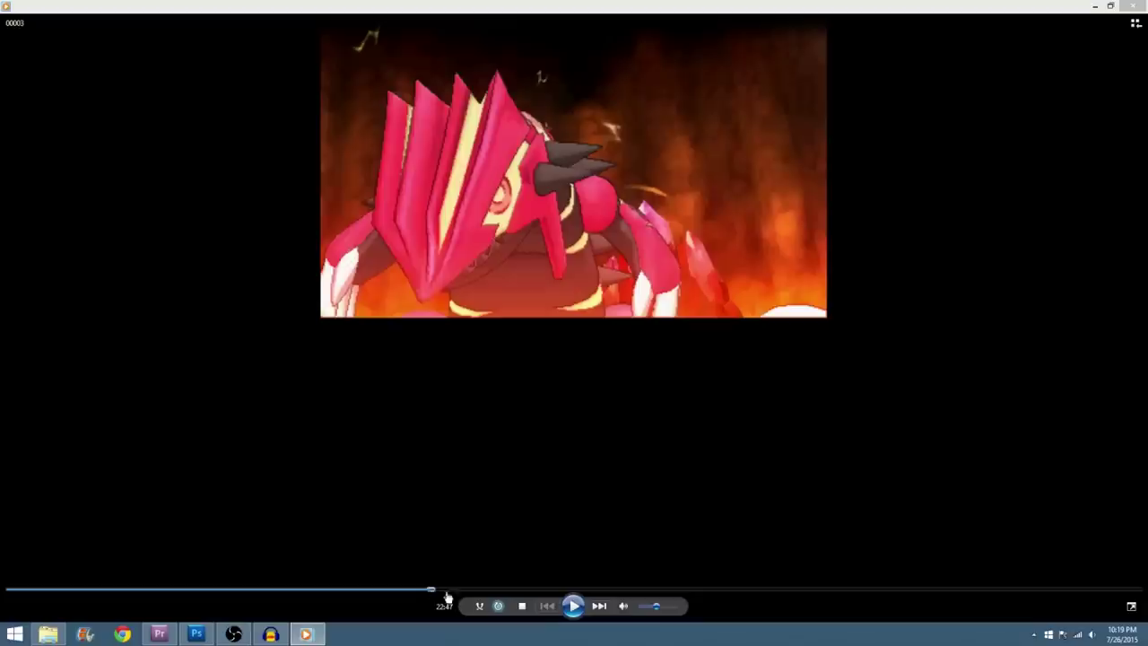
{"action": "left_click", "coordinate": [573, 608]}
{"action": "left_click", "coordinate": [573, 607]}
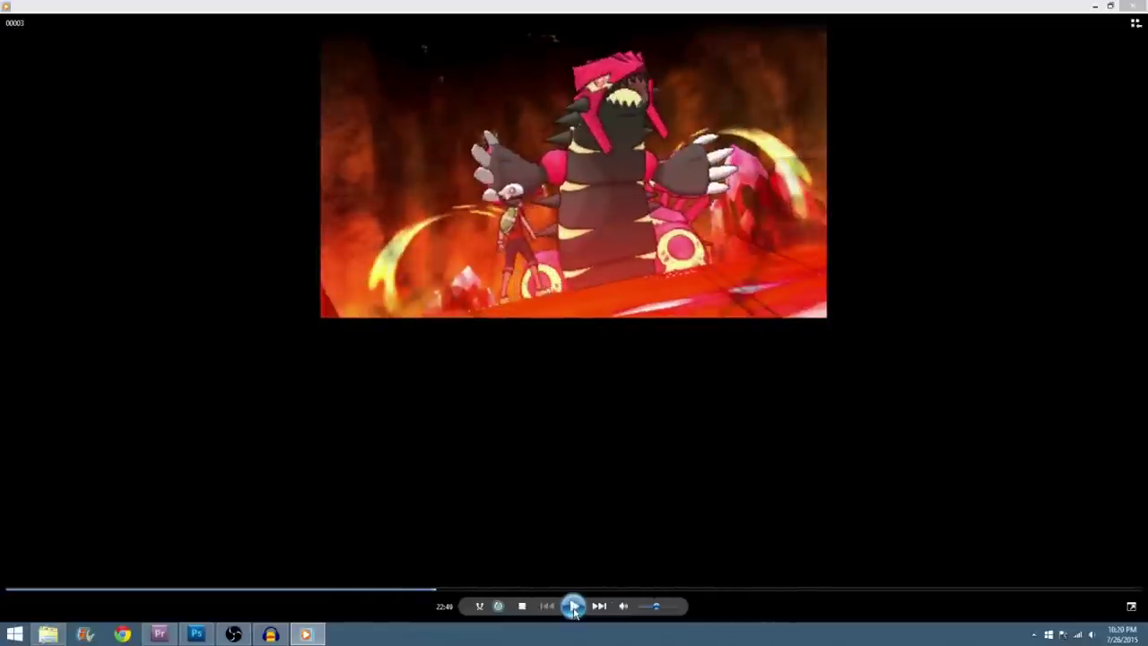
{"action": "left_click", "coordinate": [572, 607]}
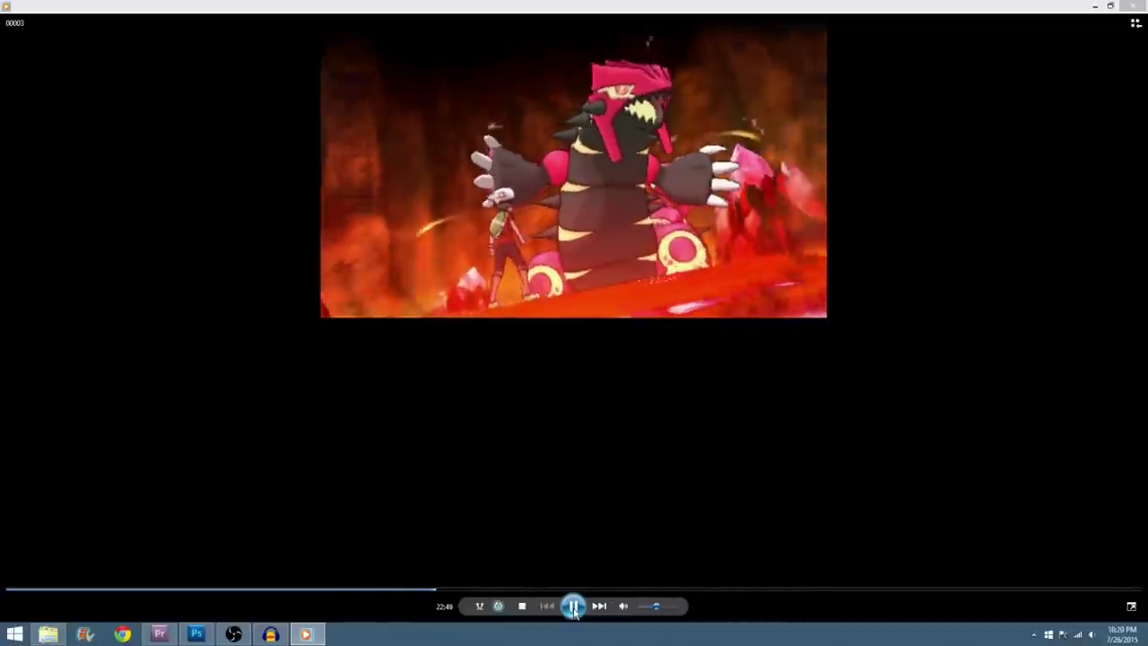
{"action": "left_click", "coordinate": [573, 607]}
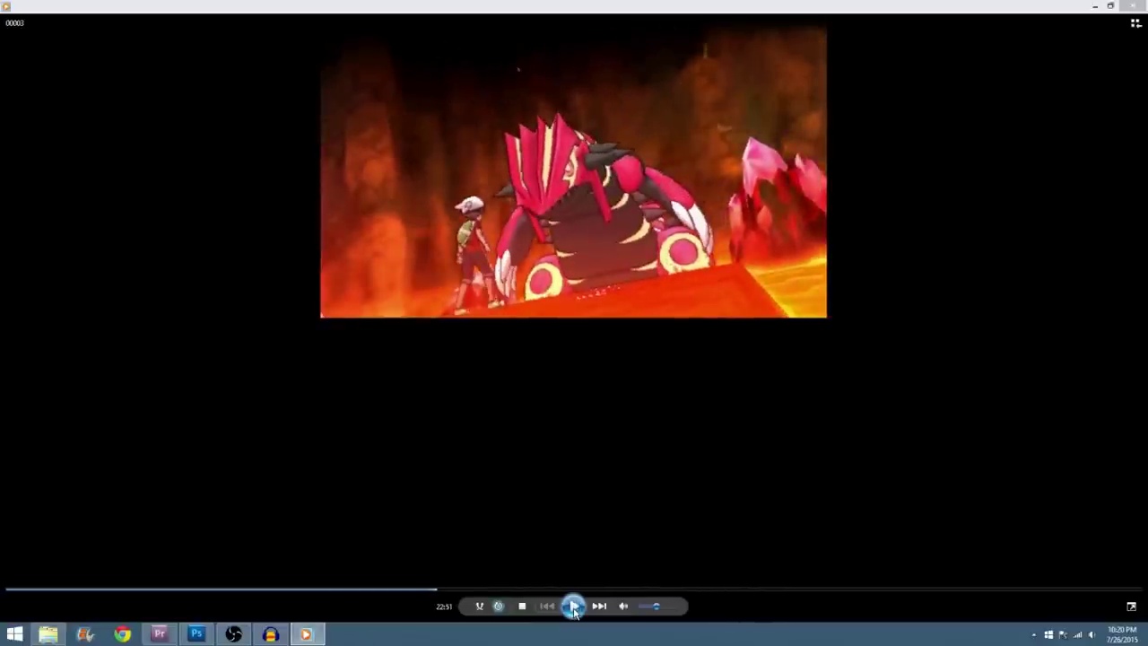
{"action": "left_click", "coordinate": [573, 607]}
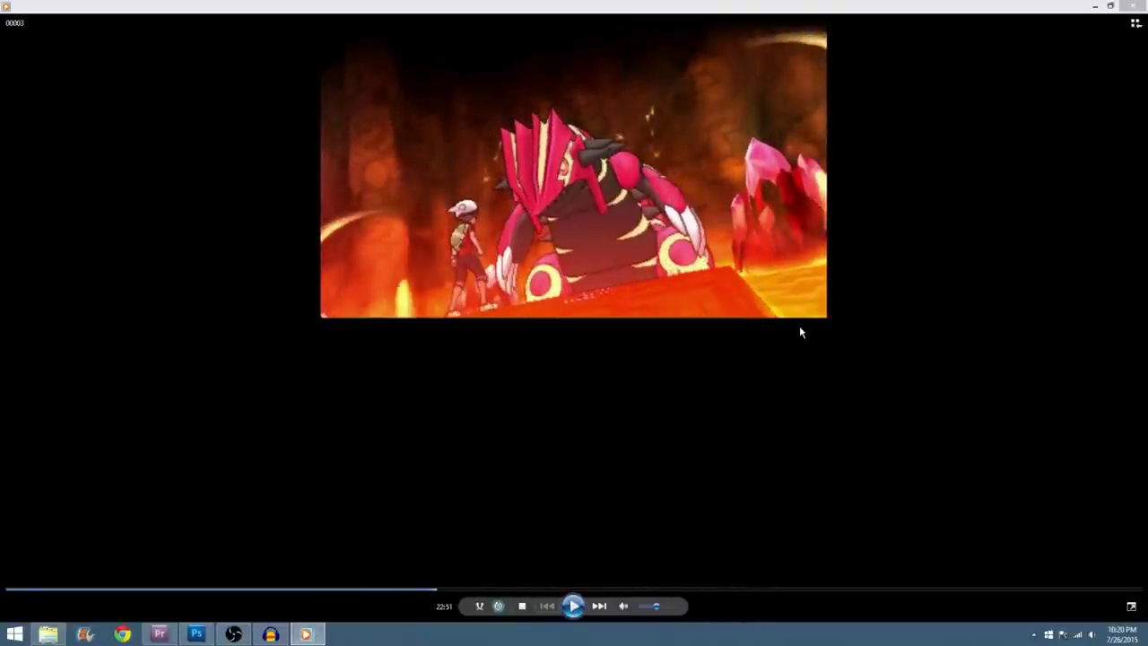
Step: Capture the paused game picture as a screenshot on the Desktop and close the video player and Videos folder
{"action": "key", "text": "Print"}
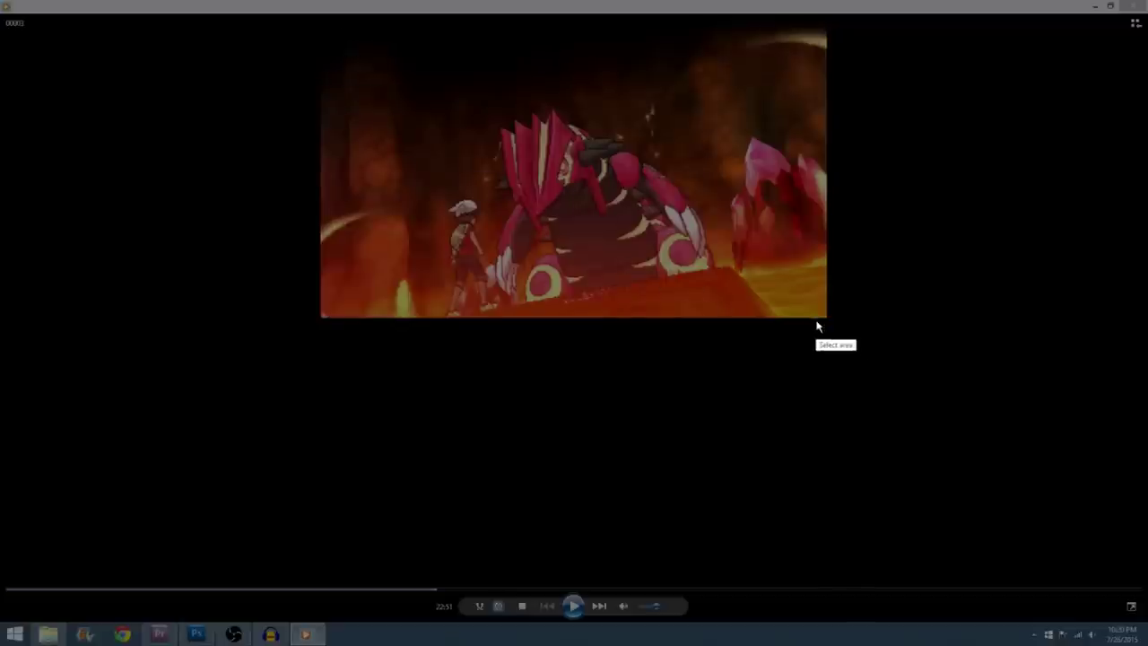
{"action": "left_click_drag", "start_coordinate": [835, 323], "coordinate": [307, 3]}
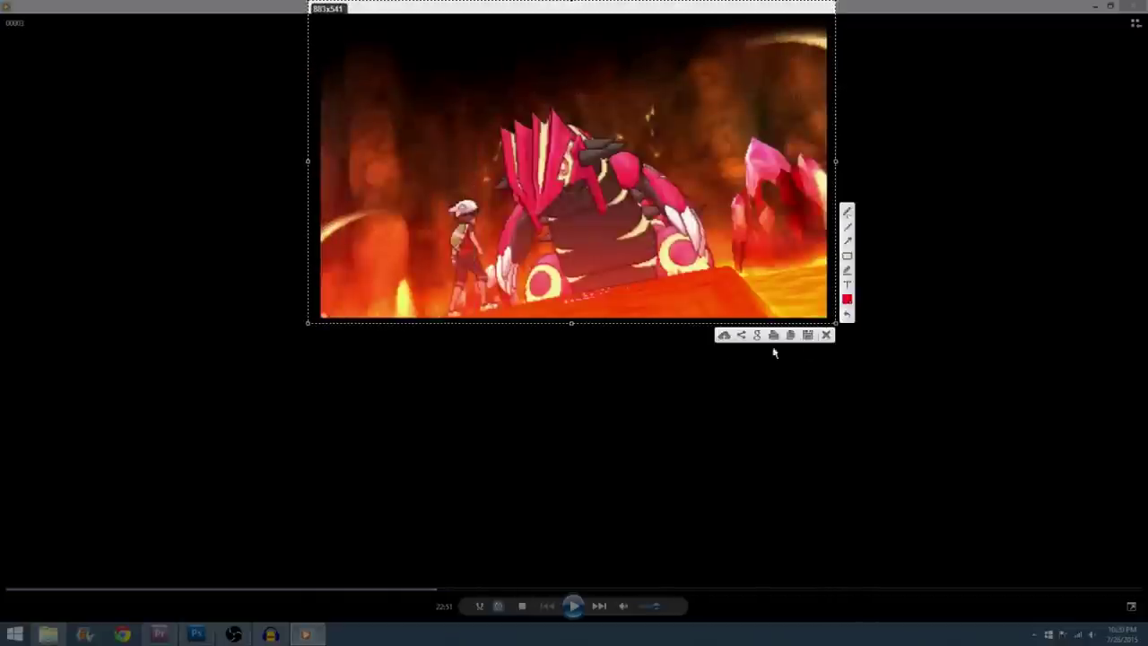
{"action": "left_click", "coordinate": [807, 335]}
{"action": "left_click", "coordinate": [470, 342]}
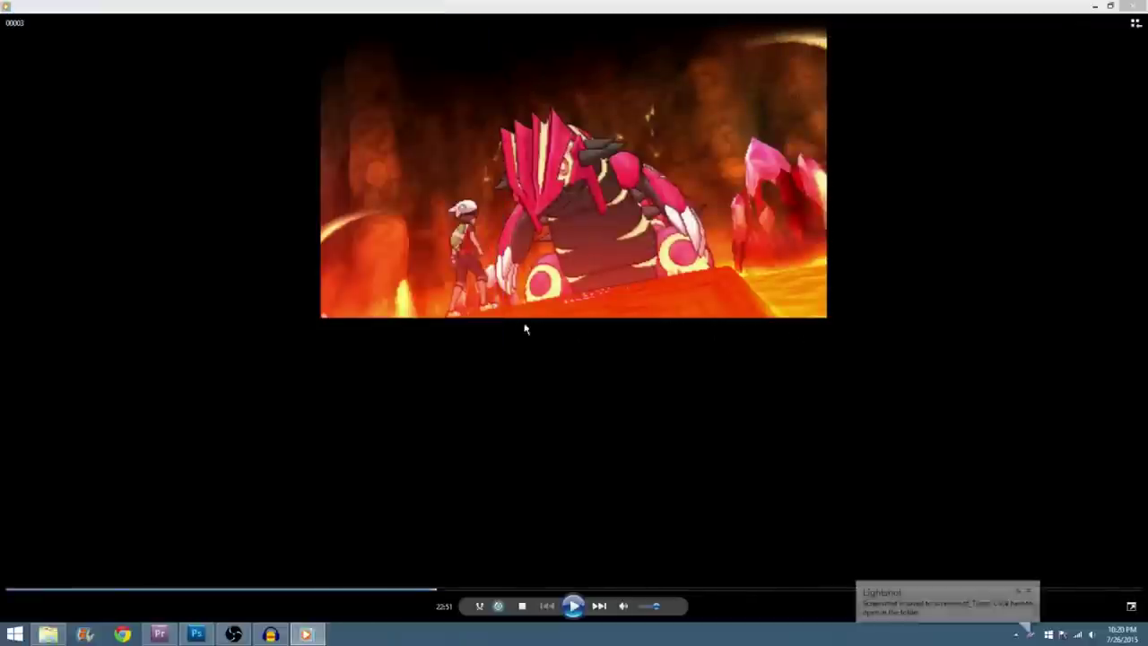
{"action": "key", "text": "alt+F4"}
{"action": "left_click", "coordinate": [1029, 593]}
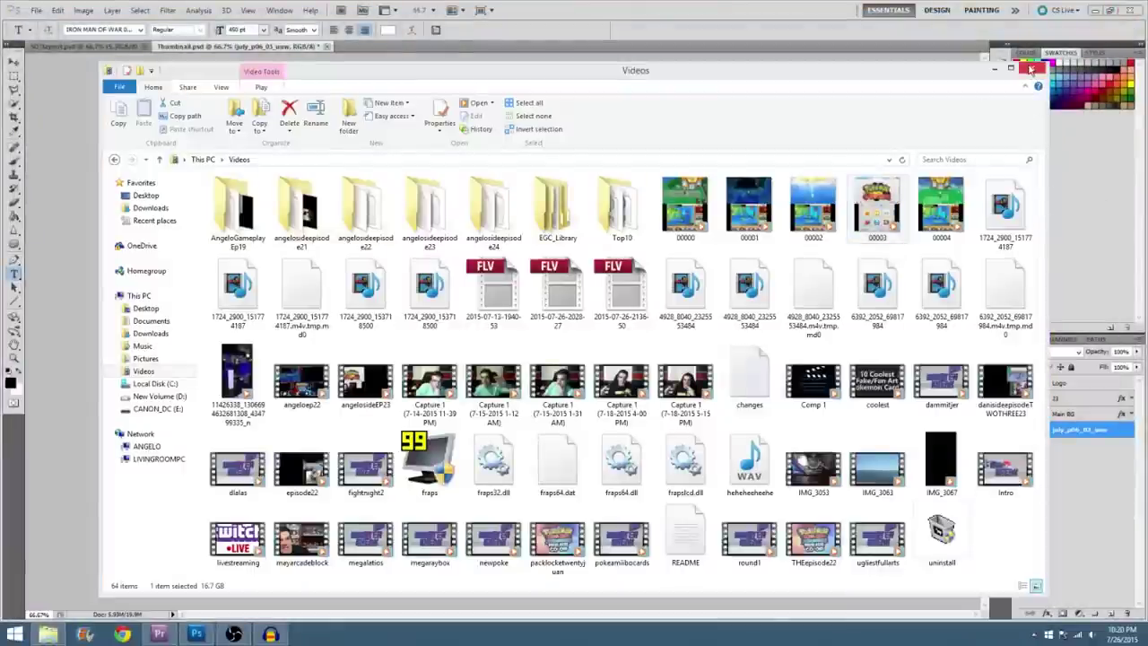
{"action": "left_click", "coordinate": [1031, 70]}
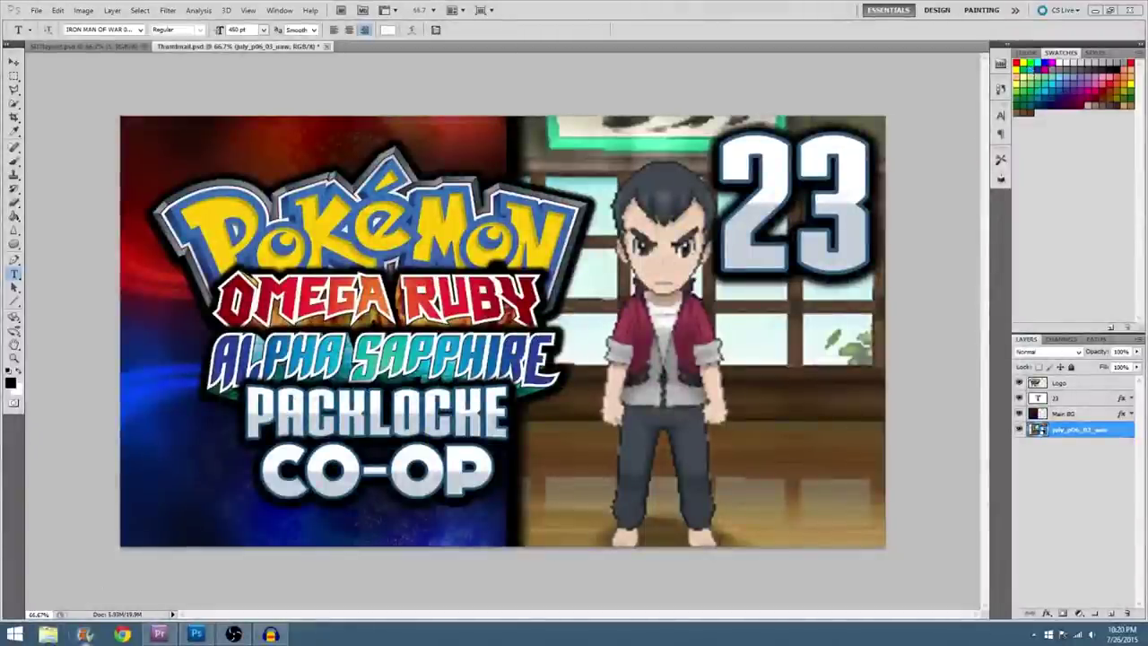
Step: Place the Screenshot_7 image from the Desktop into the Photoshop thumbnail
{"action": "left_click", "coordinate": [49, 635]}
{"action": "left_click", "coordinate": [146, 195]}
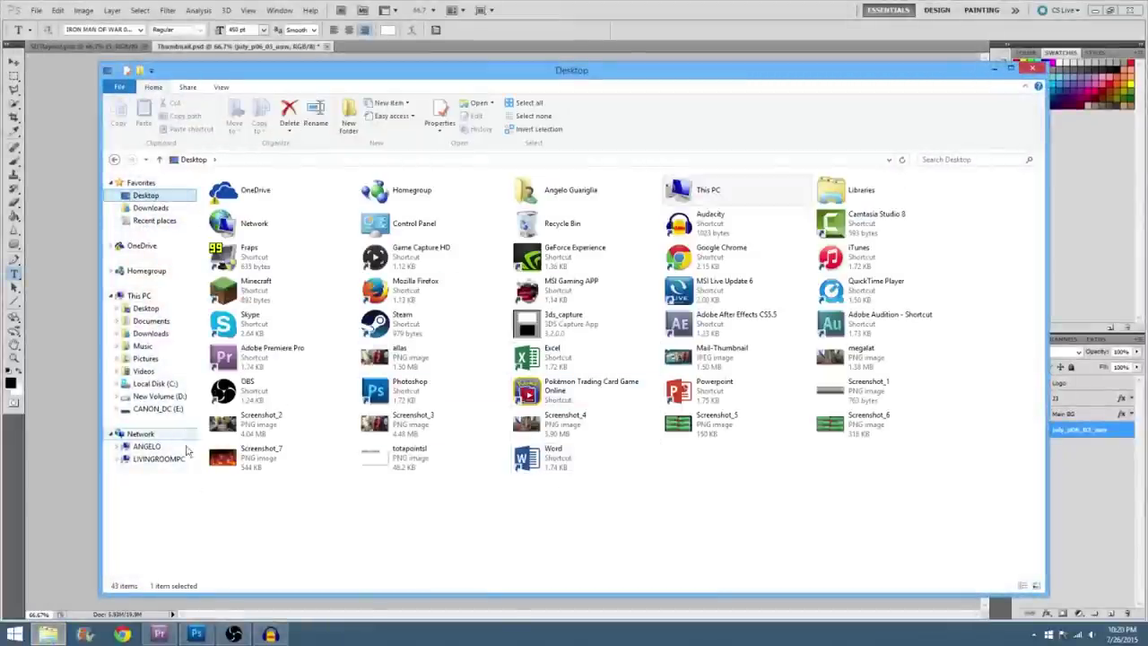
{"action": "left_click", "coordinate": [251, 464]}
{"action": "left_click_drag", "start_coordinate": [248, 463], "coordinate": [50, 464]}
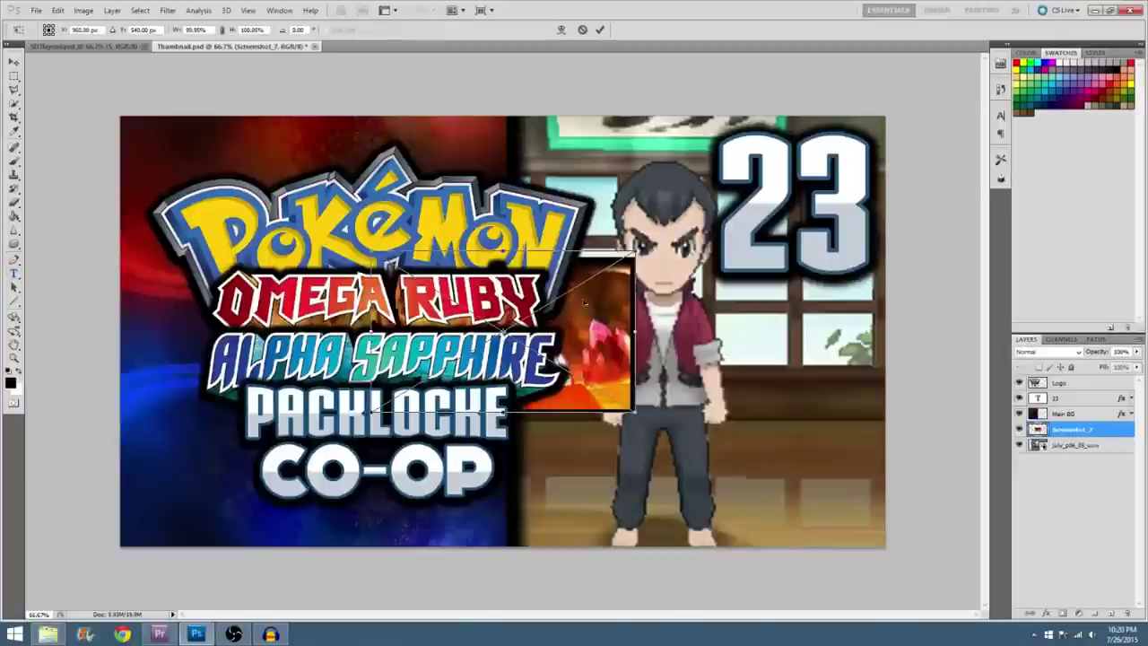
Step: Scale the placed screenshot to about 299% and position Groudon and the trainer beneath the 23, beside the logo
{"action": "left_click_drag", "start_coordinate": [634, 254], "coordinate": [913, 80]}
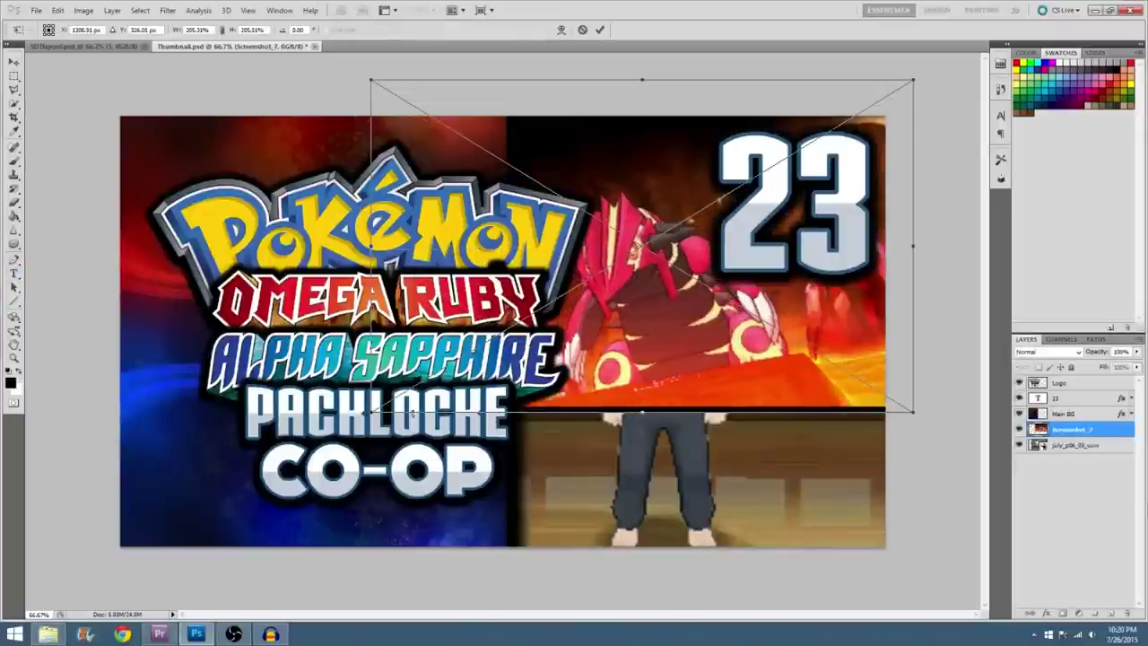
{"action": "left_click_drag", "start_coordinate": [369, 412], "coordinate": [124, 562]}
{"action": "left_click_drag", "start_coordinate": [351, 449], "coordinate": [541, 445]}
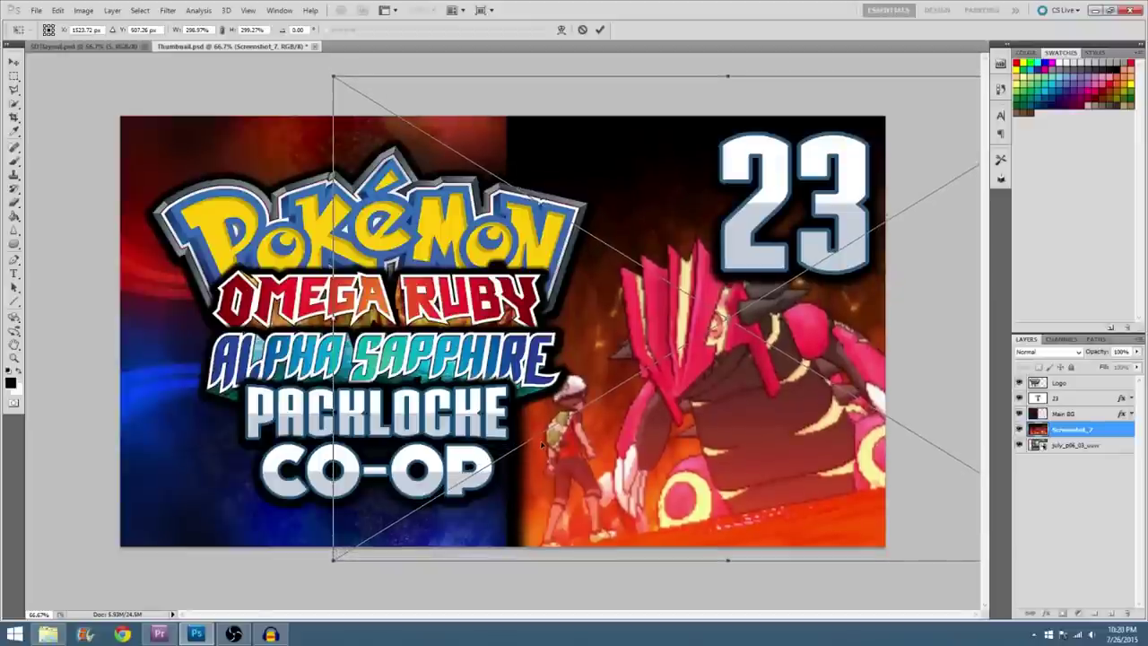
{"action": "left_click", "coordinate": [602, 30]}
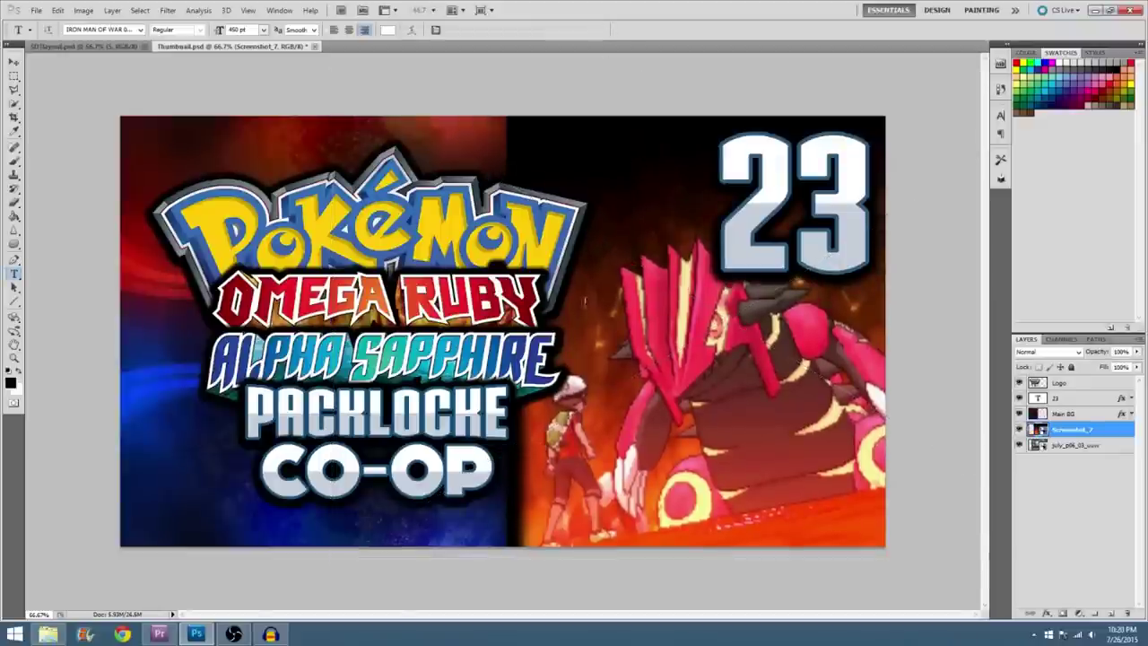
Step: Examine the thumbnail at several sizes to check how the logo, episode number and new picture read
{"action": "scroll", "coordinate": [445, 255], "scroll_direction": "down", "scroll_amount": 8}
{"action": "scroll", "coordinate": [444, 255], "scroll_direction": "up", "scroll_amount": 9}
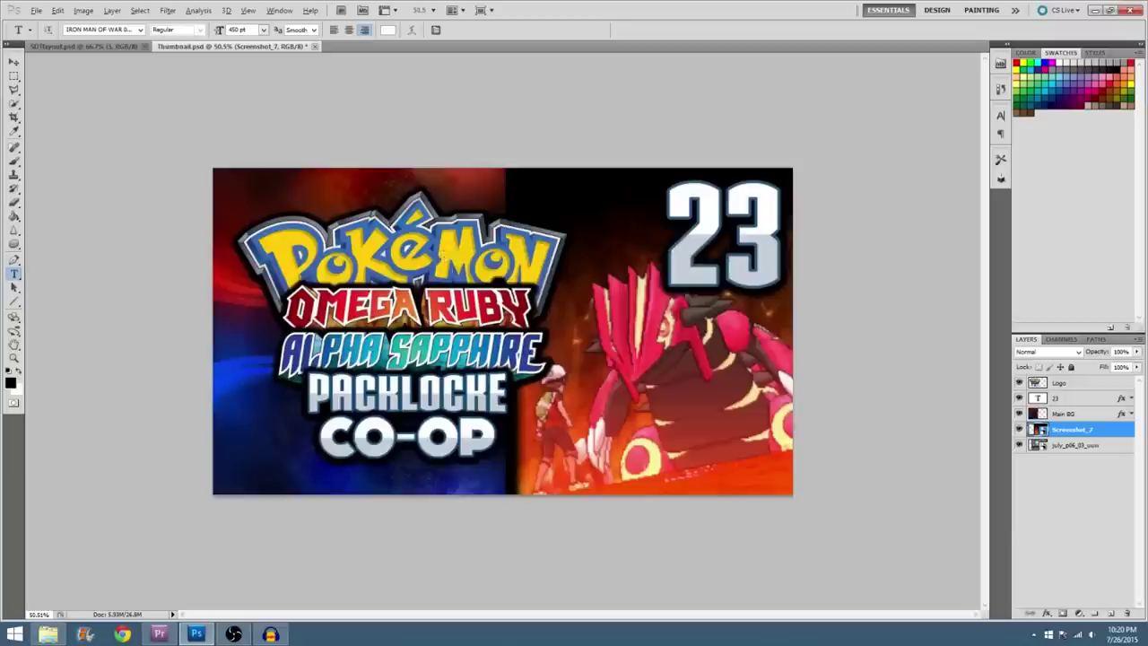
{"action": "scroll", "coordinate": [445, 255], "scroll_direction": "down", "scroll_amount": 4}
{"action": "scroll", "coordinate": [452, 269], "scroll_direction": "down", "scroll_amount": 2}
{"action": "scroll", "coordinate": [452, 268], "scroll_direction": "up", "scroll_amount": 1}
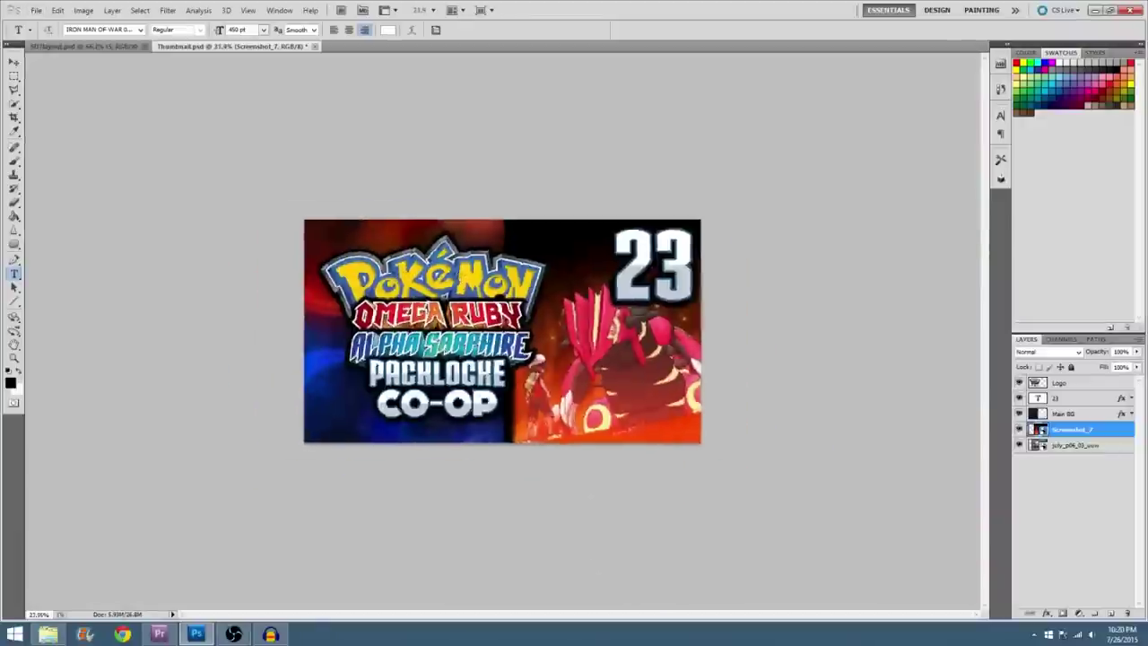
{"action": "scroll", "coordinate": [452, 268], "scroll_direction": "down", "scroll_amount": 2}
{"action": "scroll", "coordinate": [452, 268], "scroll_direction": "up", "scroll_amount": 4}
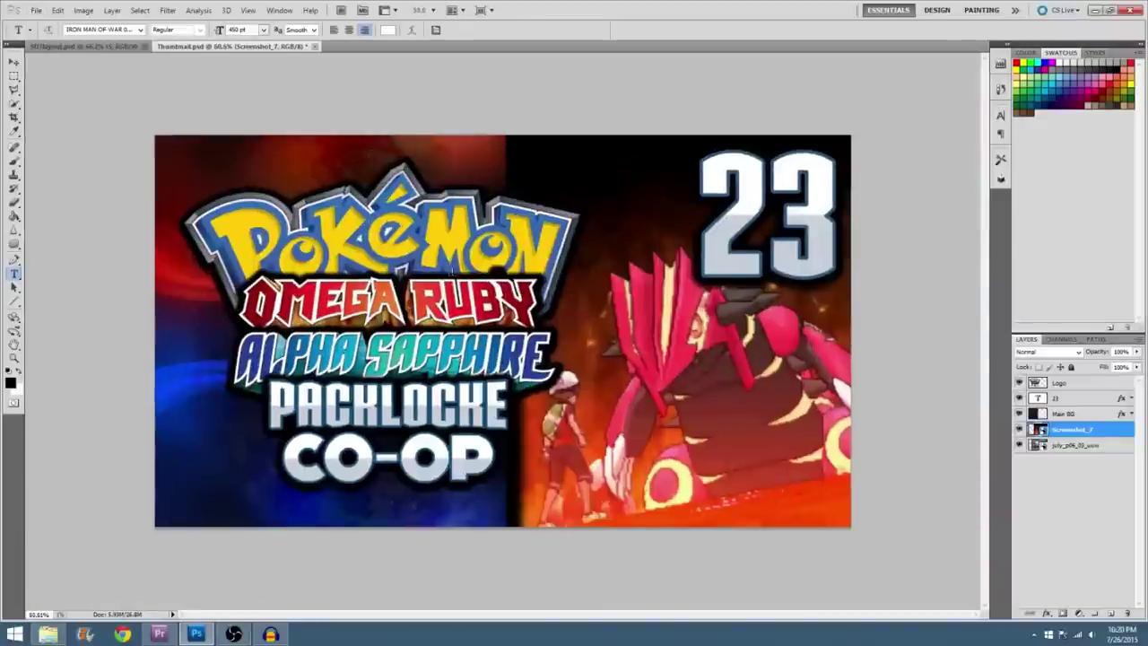
{"action": "scroll", "coordinate": [452, 268], "scroll_direction": "down", "scroll_amount": 5}
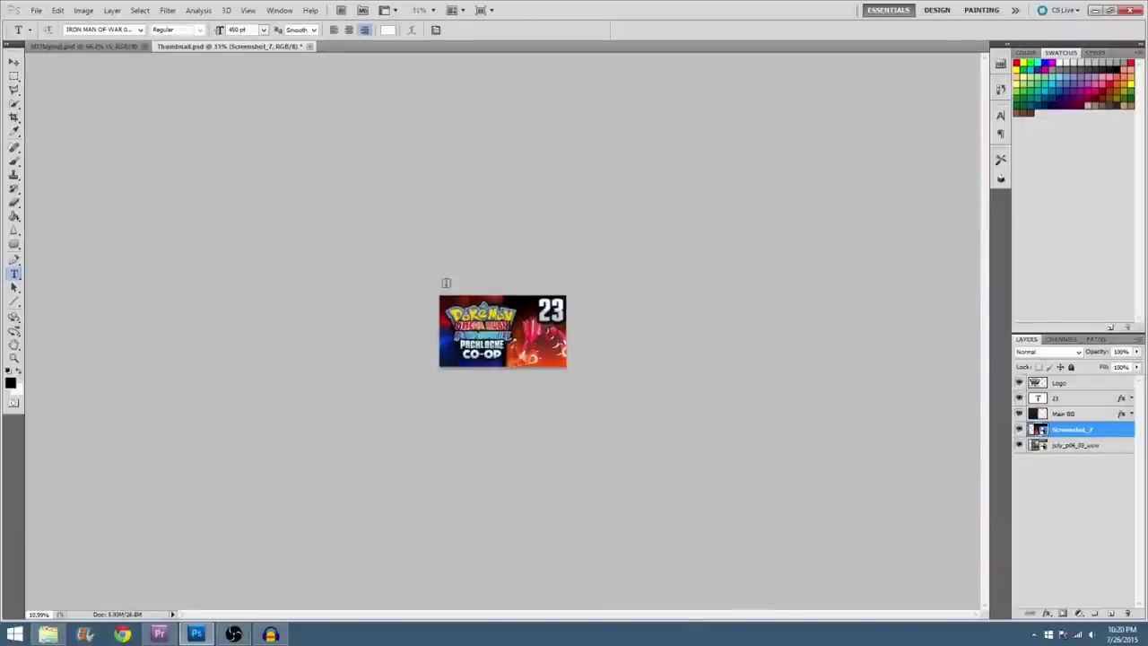
{"action": "scroll", "coordinate": [444, 284], "scroll_direction": "up", "scroll_amount": 2}
{"action": "scroll", "coordinate": [444, 284], "scroll_direction": "up", "scroll_amount": 4}
{"action": "scroll", "coordinate": [444, 283], "scroll_direction": "down", "scroll_amount": 2}
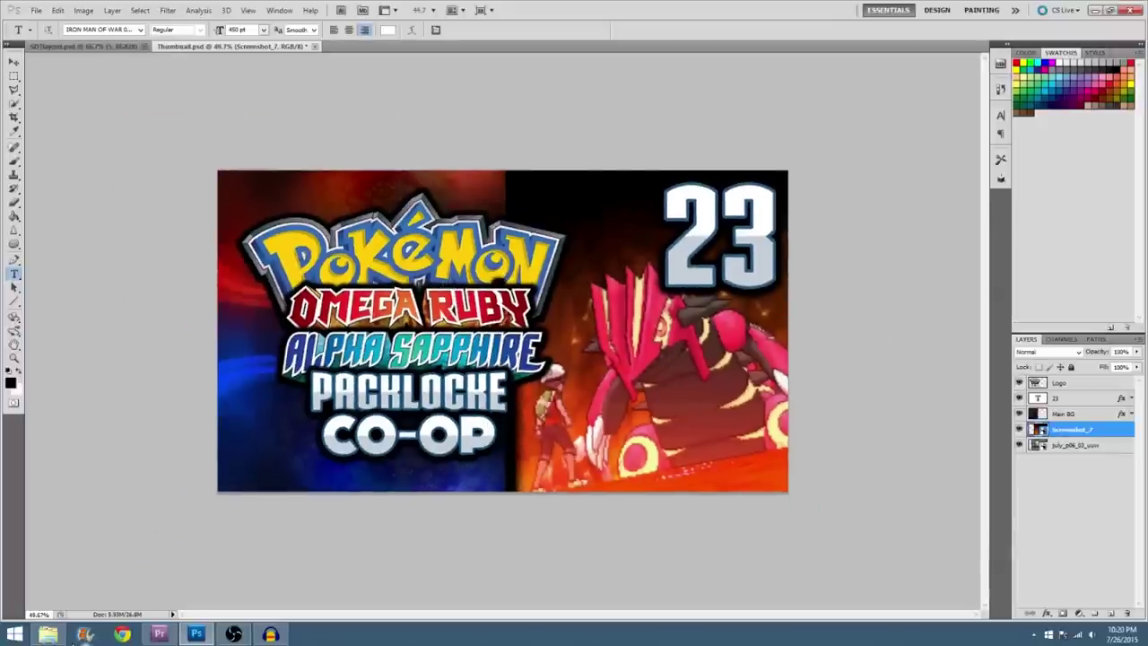
Step: Switch to Premiere Pro, preview the opening of the packlockeEP23 sequence and return the playhead to the start
{"action": "left_click", "coordinate": [160, 634]}
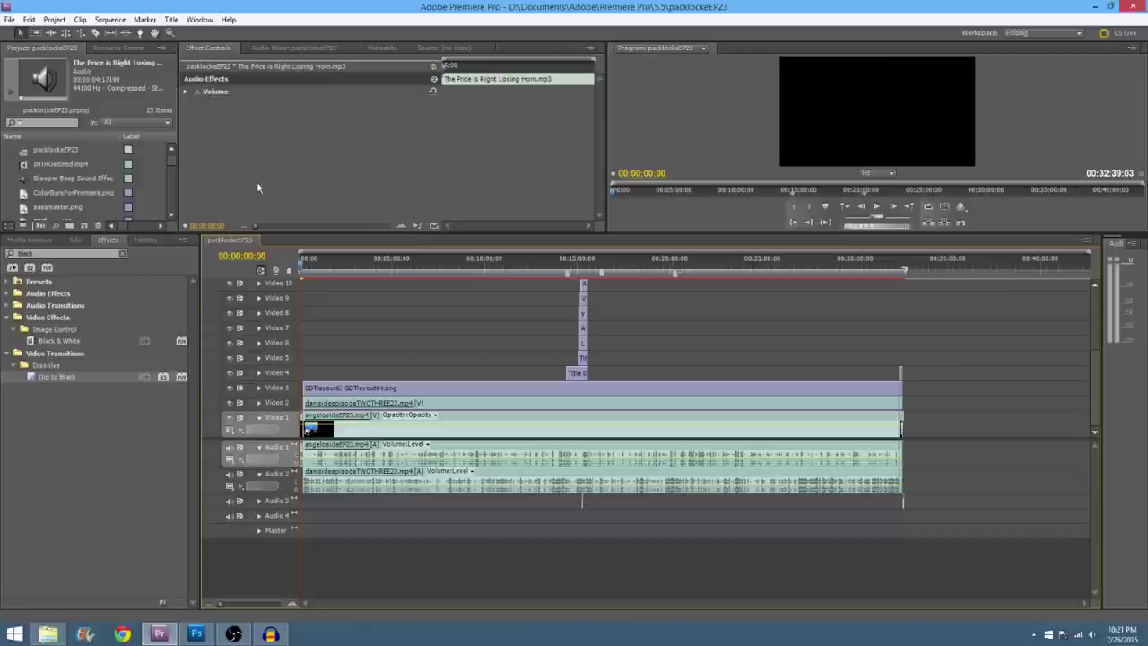
{"action": "left_click_drag", "start_coordinate": [301, 267], "coordinate": [320, 264]}
{"action": "left_click", "coordinate": [320, 267]}
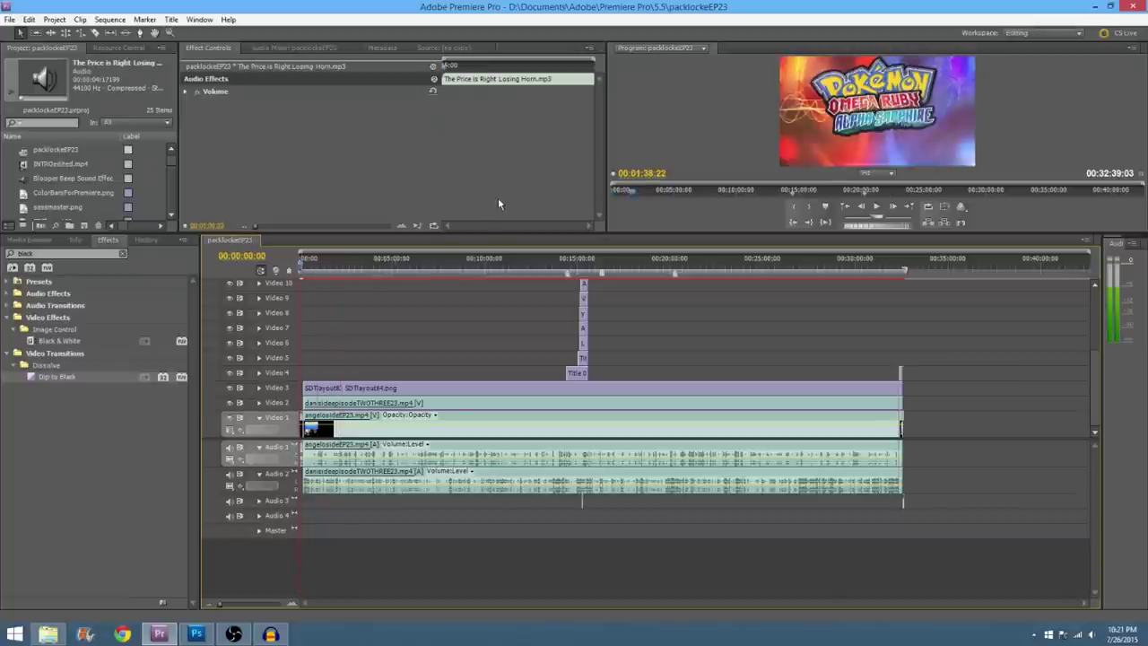
{"action": "key", "text": "space"}
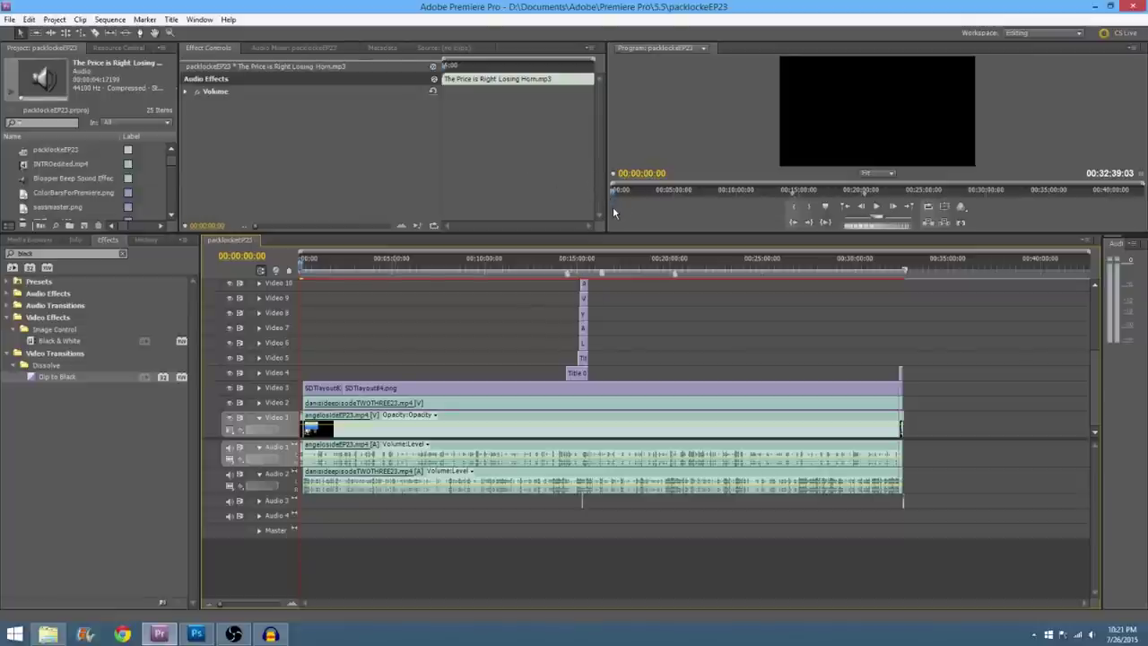
{"action": "left_click", "coordinate": [312, 266]}
{"action": "left_click_drag", "start_coordinate": [312, 266], "coordinate": [294, 269]}
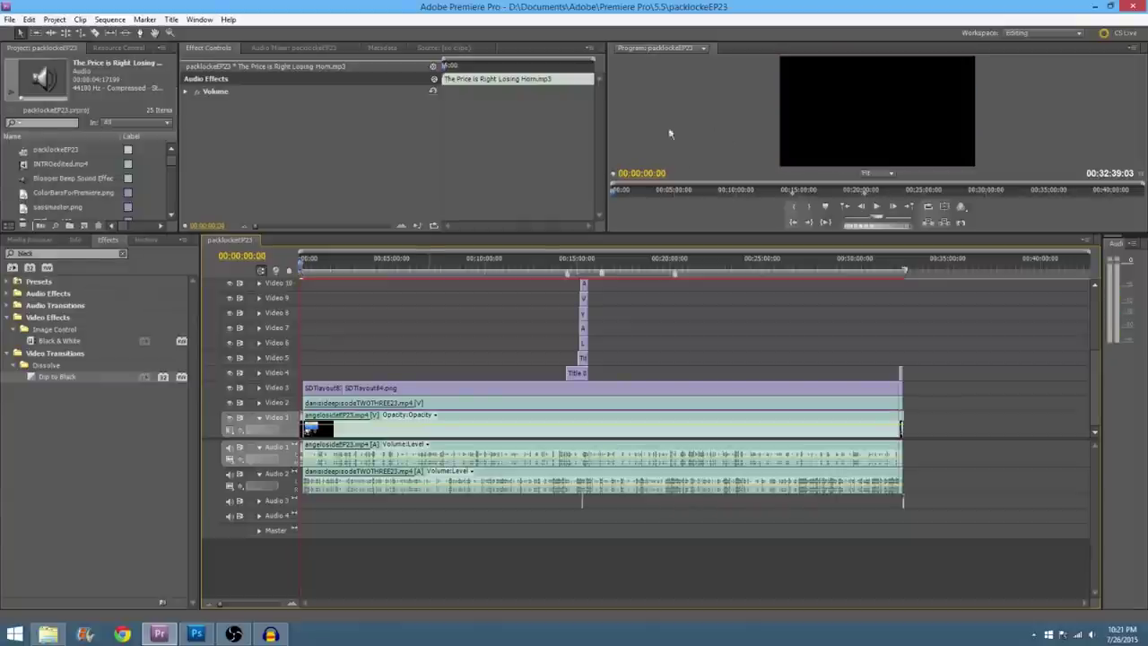
Step: Scrub through packlockeEP23 in a maximized Program monitor, restore the layout and review the sequence back to 00:23:37:00
{"action": "key", "text": "grave"}
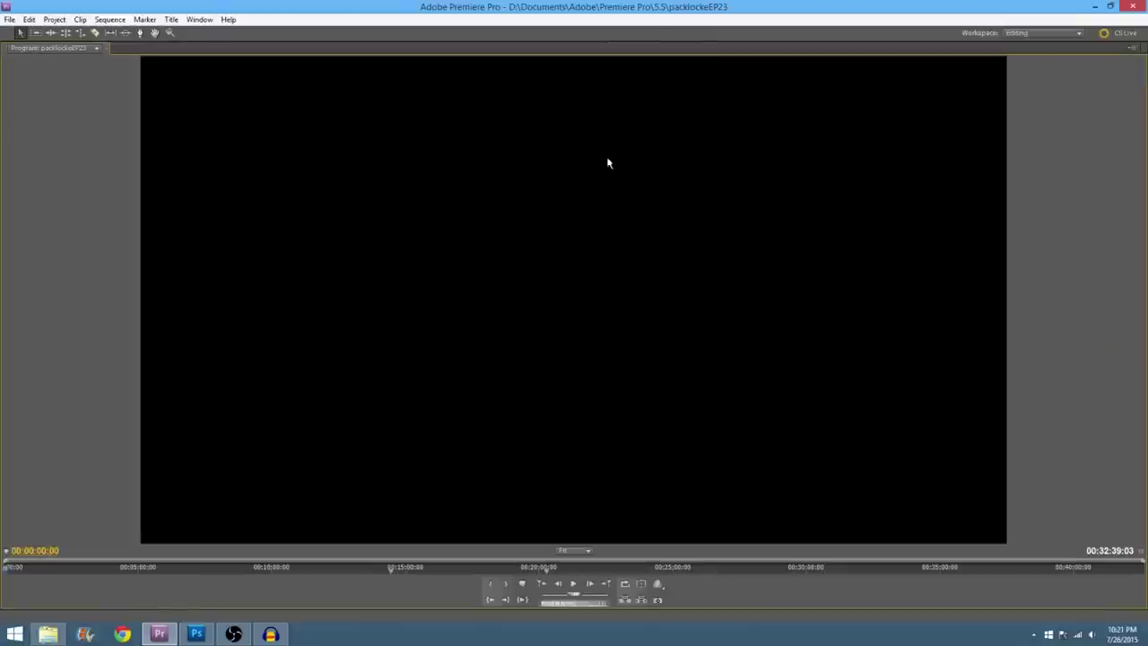
{"action": "left_click", "coordinate": [251, 575]}
{"action": "left_click_drag", "start_coordinate": [251, 576], "coordinate": [1022, 570]}
{"action": "key", "text": "grave"}
{"action": "left_click", "coordinate": [781, 268]}
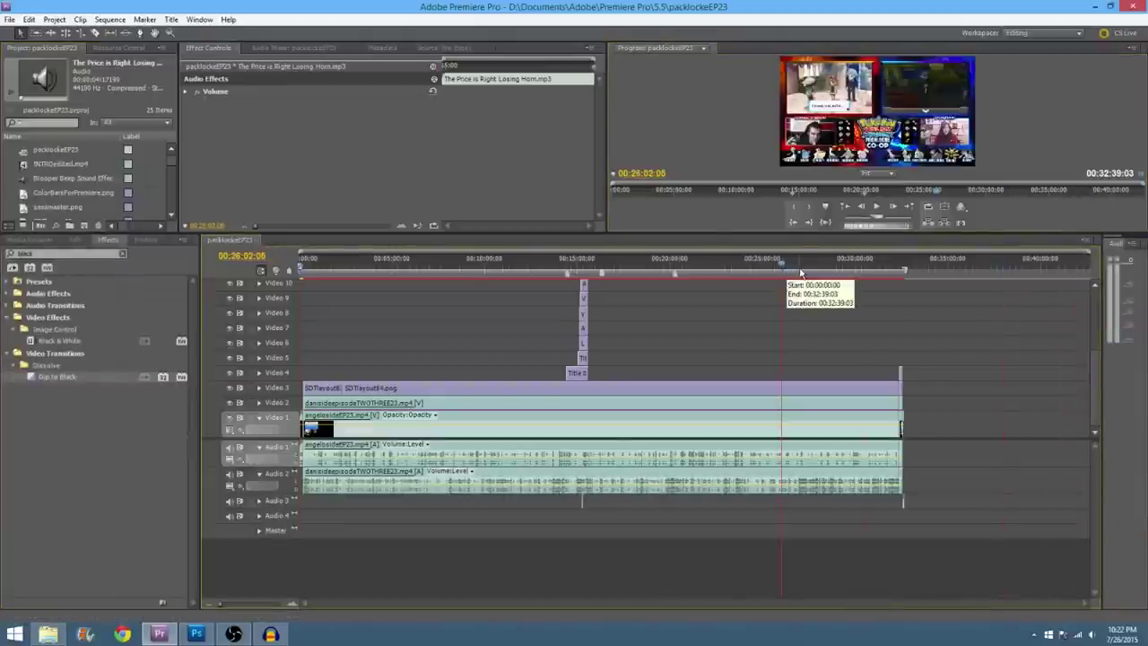
{"action": "left_click_drag", "start_coordinate": [779, 269], "coordinate": [737, 272]}
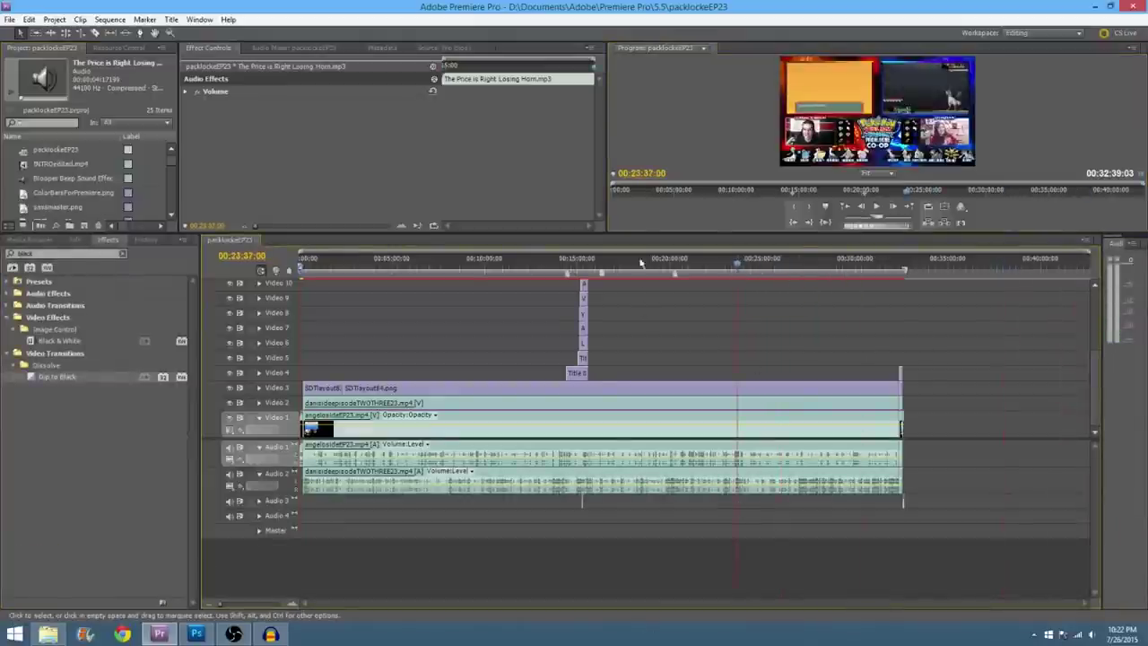